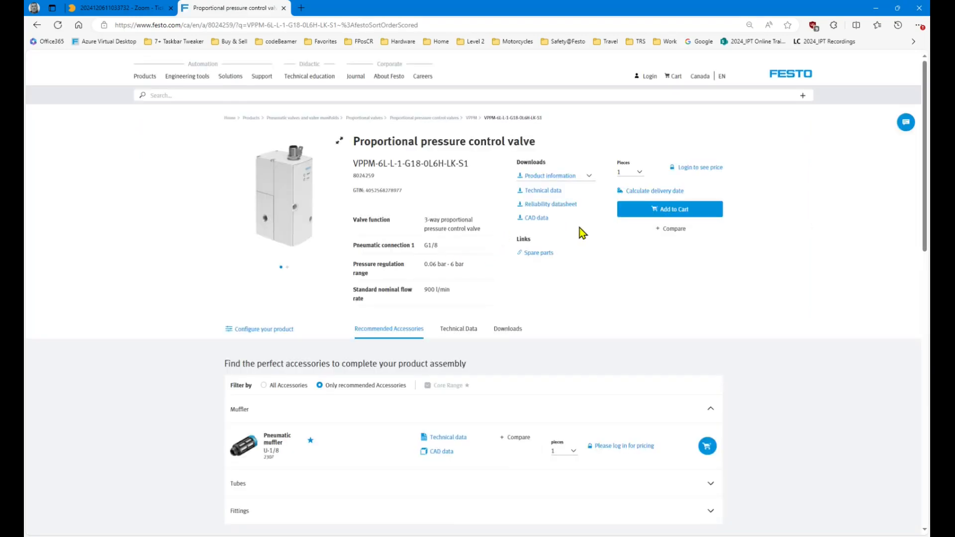
Show the valve's Software downloads, after checking the IO-Link IODD entry and the Expert knowledge list.
click(508, 331)
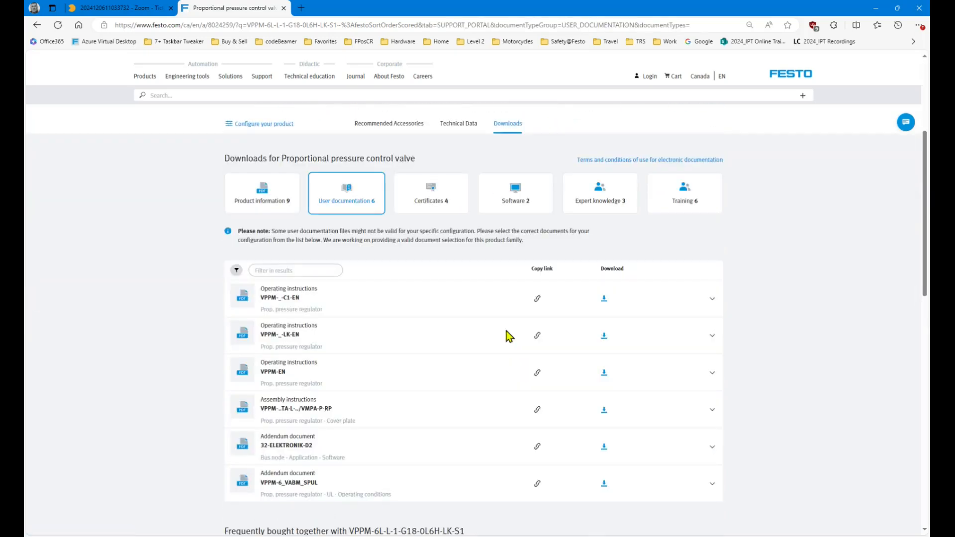
click(524, 205)
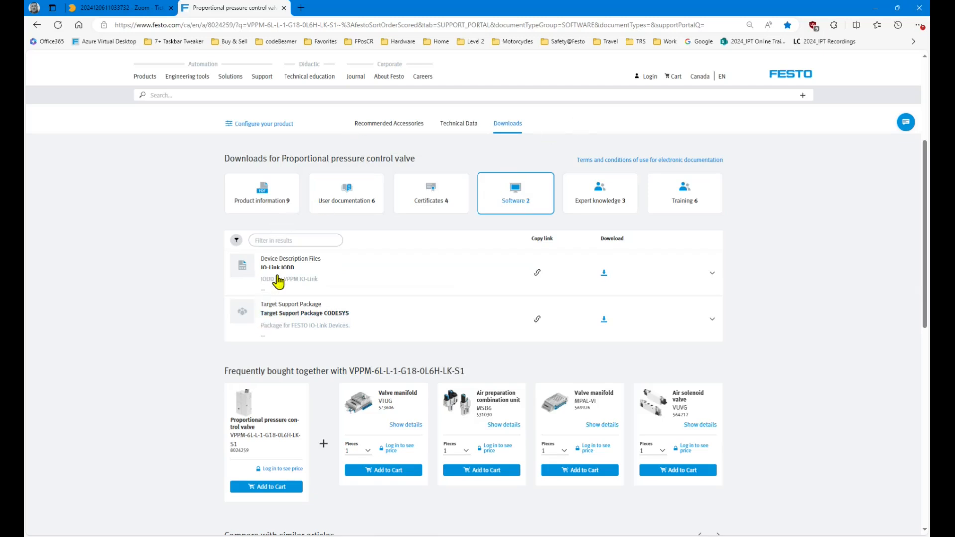
click(712, 275)
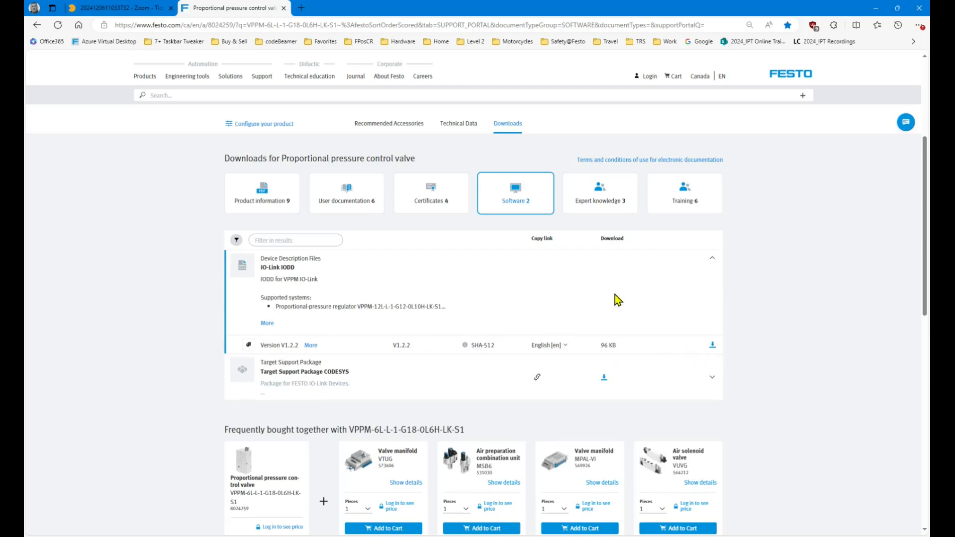
click(604, 204)
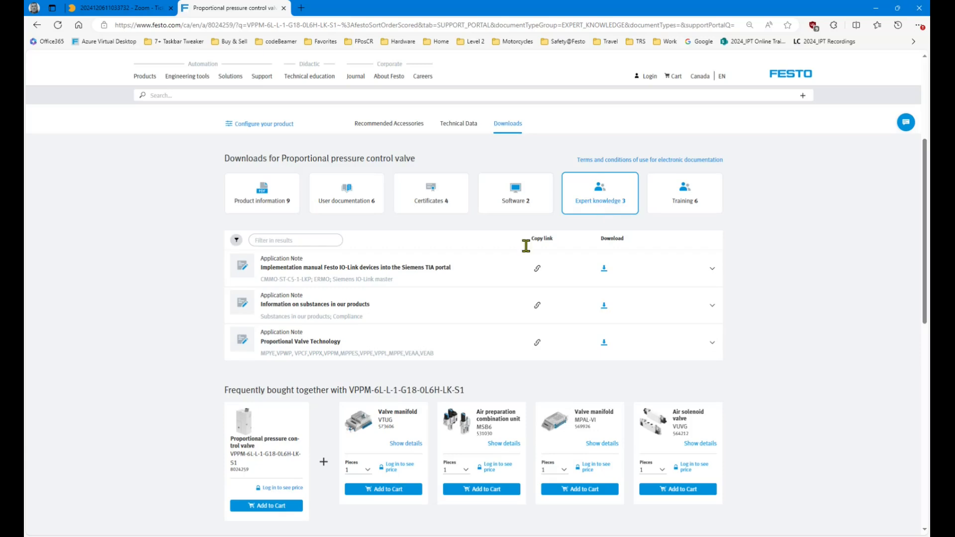
click(519, 203)
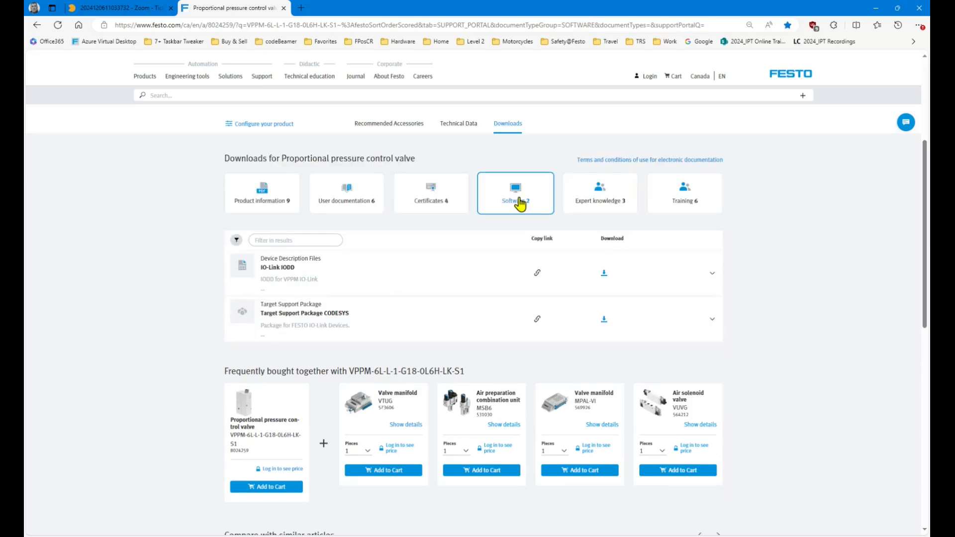
Duplicate the valve tab and open the CPX-AP-I-4IOL-M12 page from the Hardware bookmarks.
right_click(242, 12)
click(277, 68)
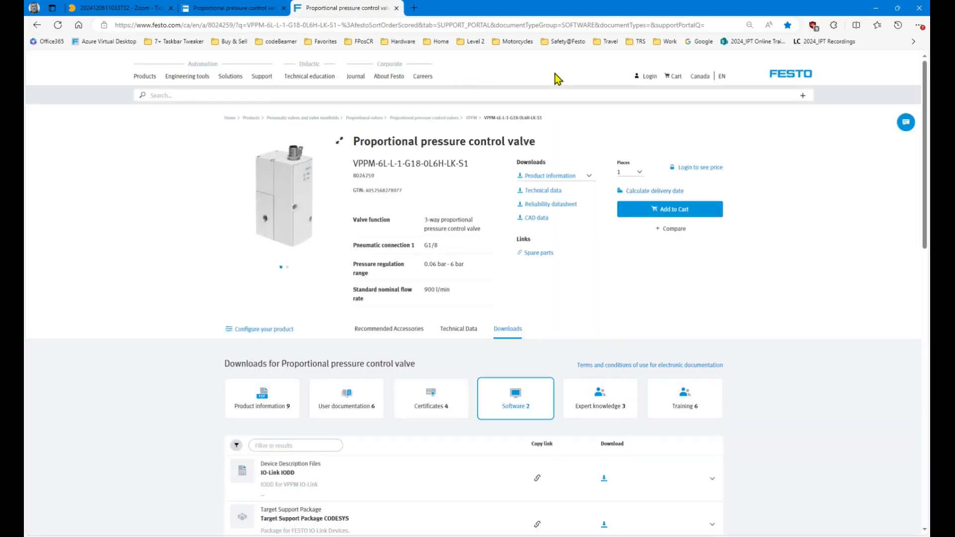
click(393, 100)
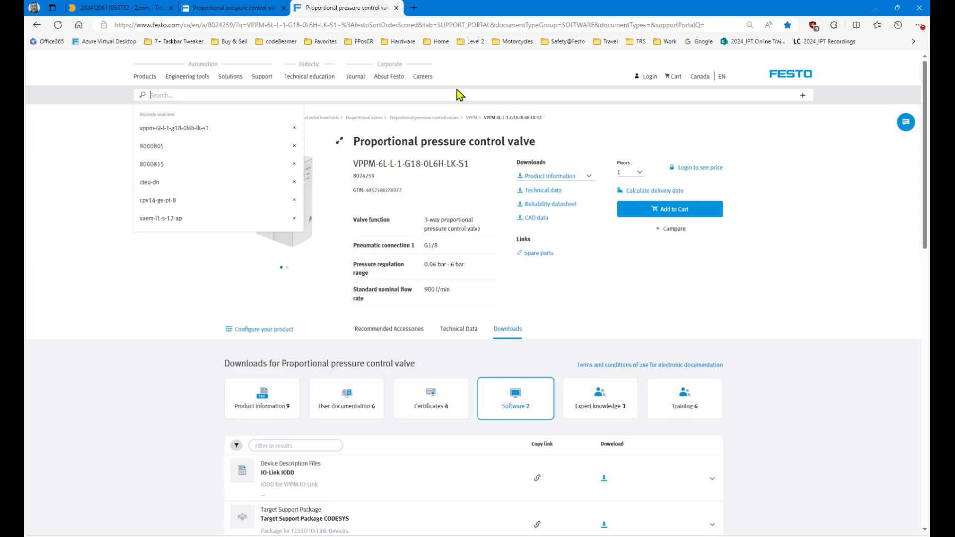
click(404, 42)
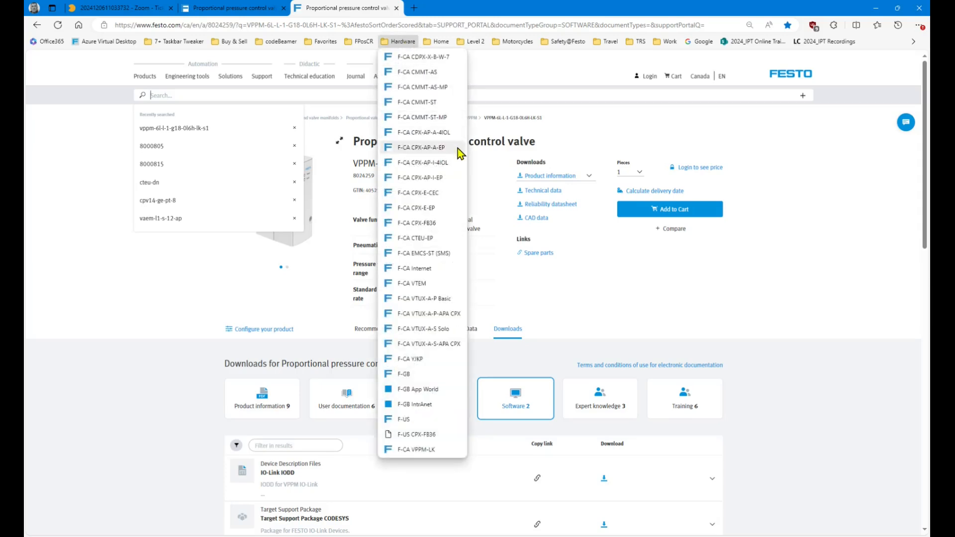
click(423, 162)
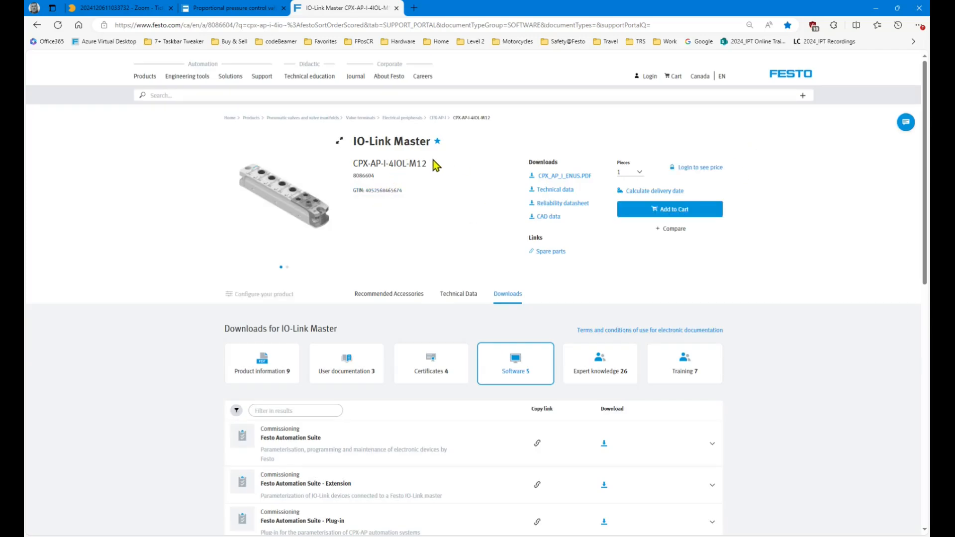
drag(429, 165, 187, 96)
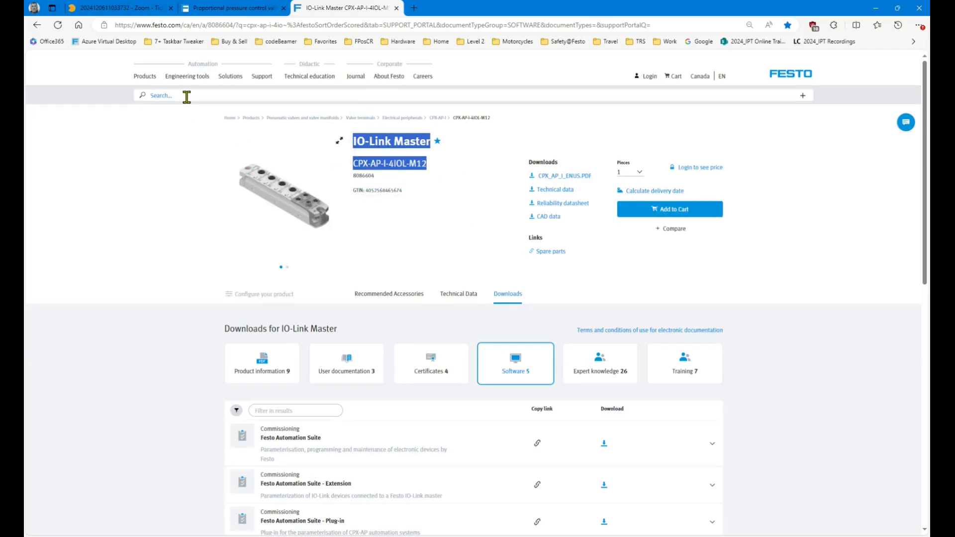
click(439, 175)
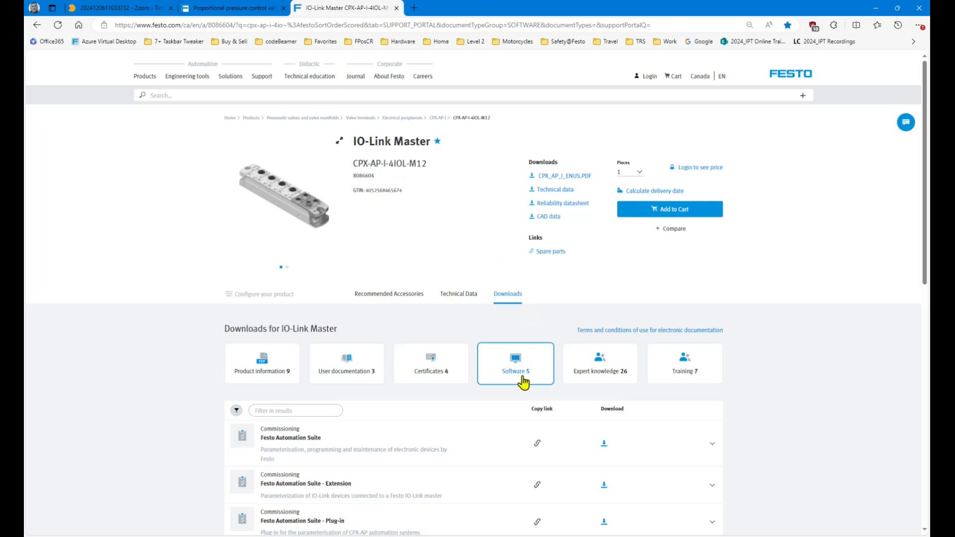
drag(925, 205, 928, 287)
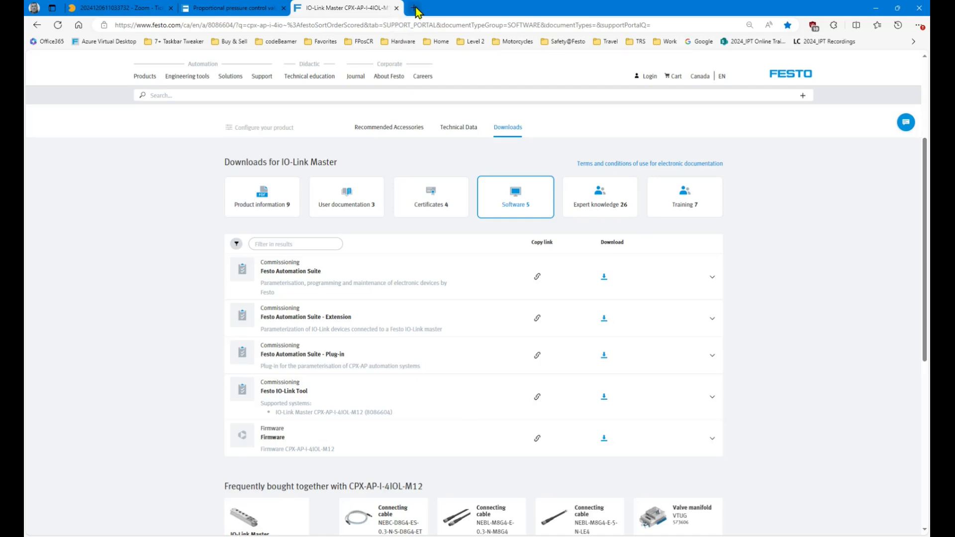
right_click(387, 11)
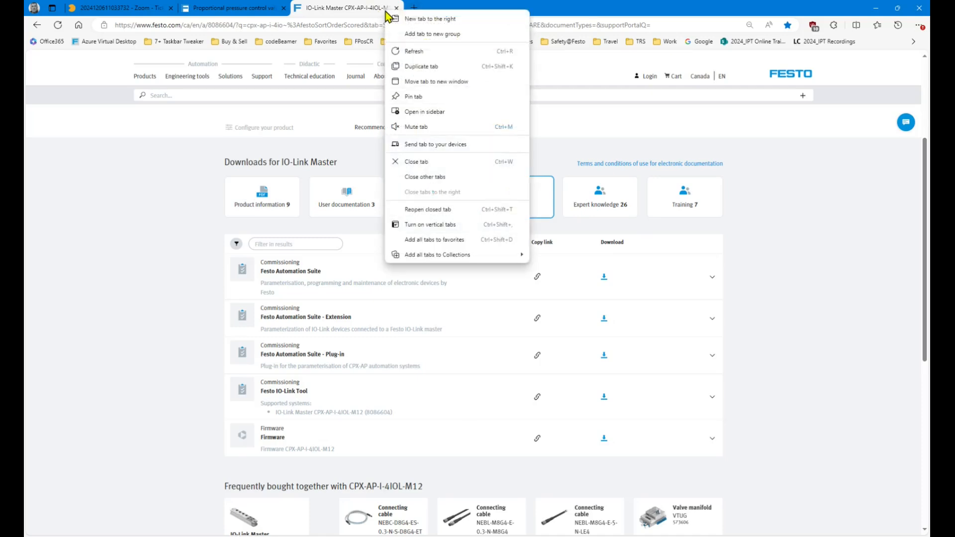
click(603, 11)
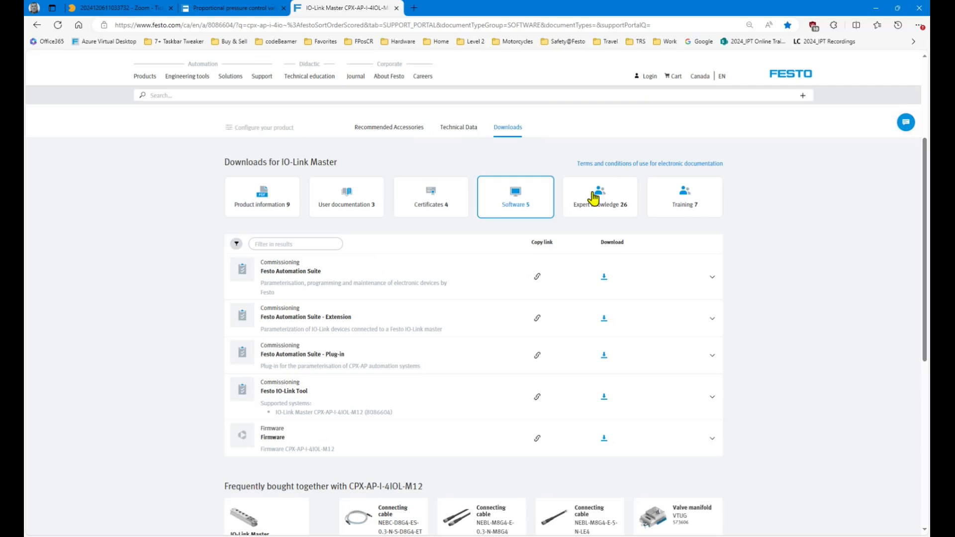
Show the IO-Link Master's 26 Expert knowledge downloads.
click(605, 215)
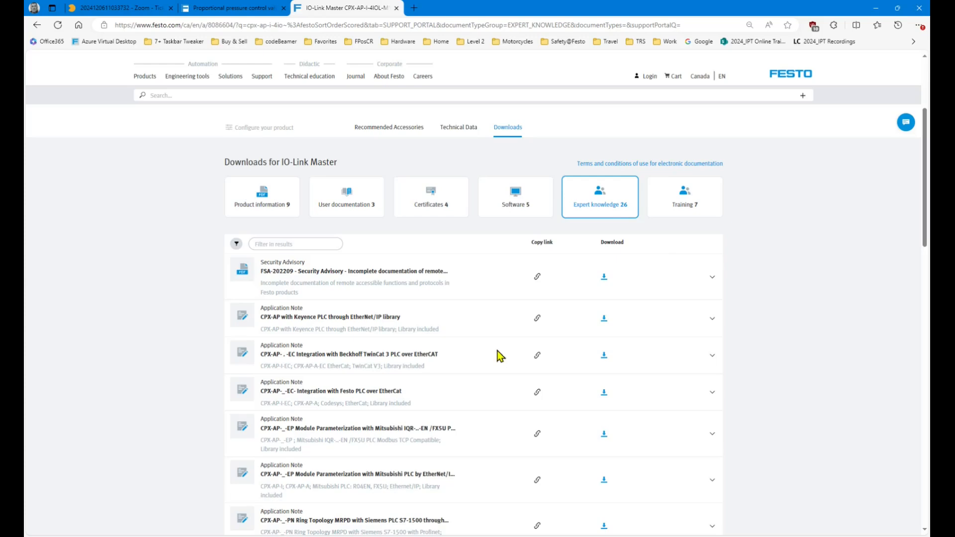
scroll(744, 354, down, 6)
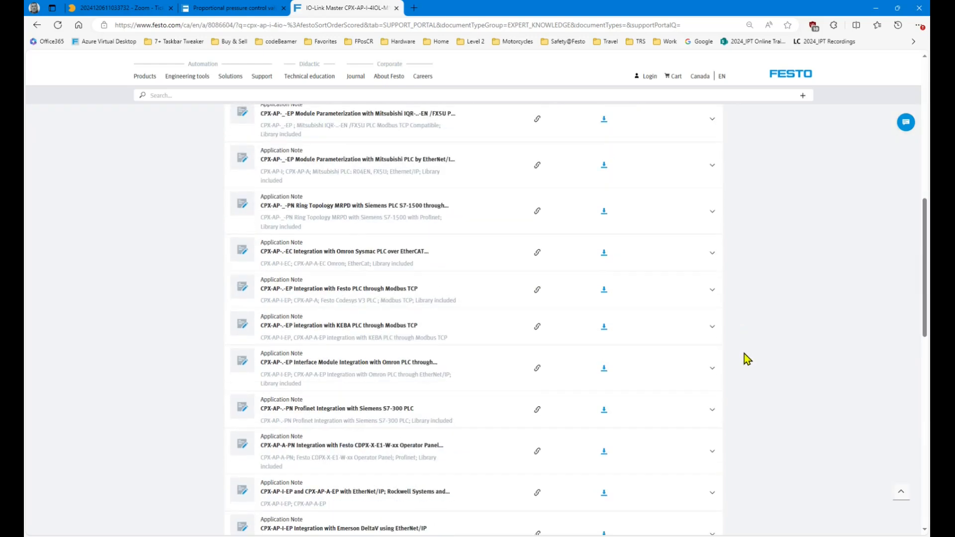
scroll(746, 358, up, 10)
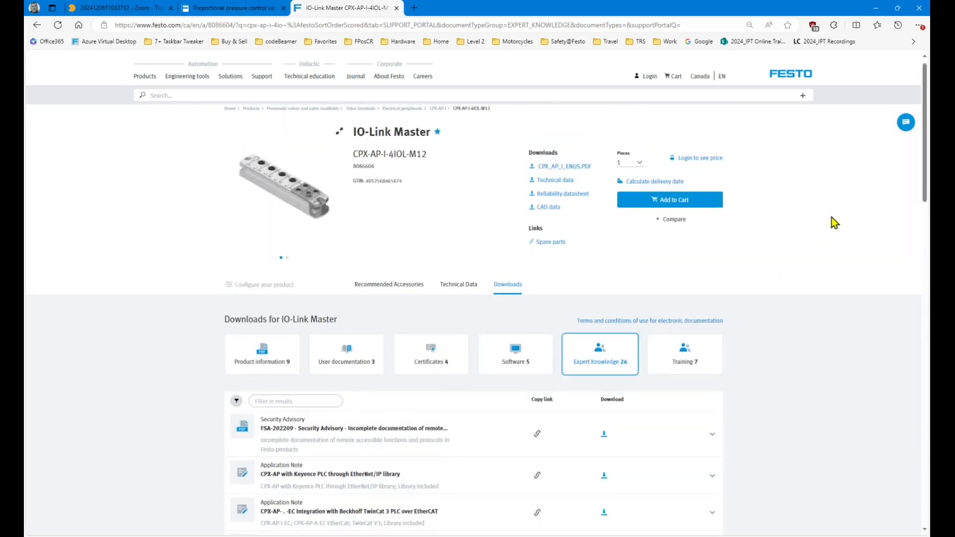
Find and expand the Rockwell application note, then duplicate the IO-Link Master tab.
key(ctrl+f)
click(679, 48)
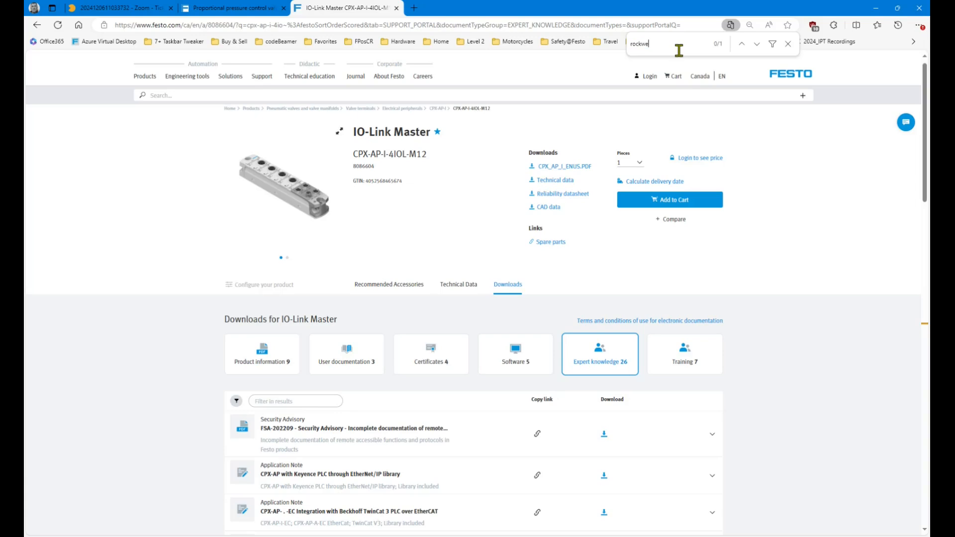
click(756, 43)
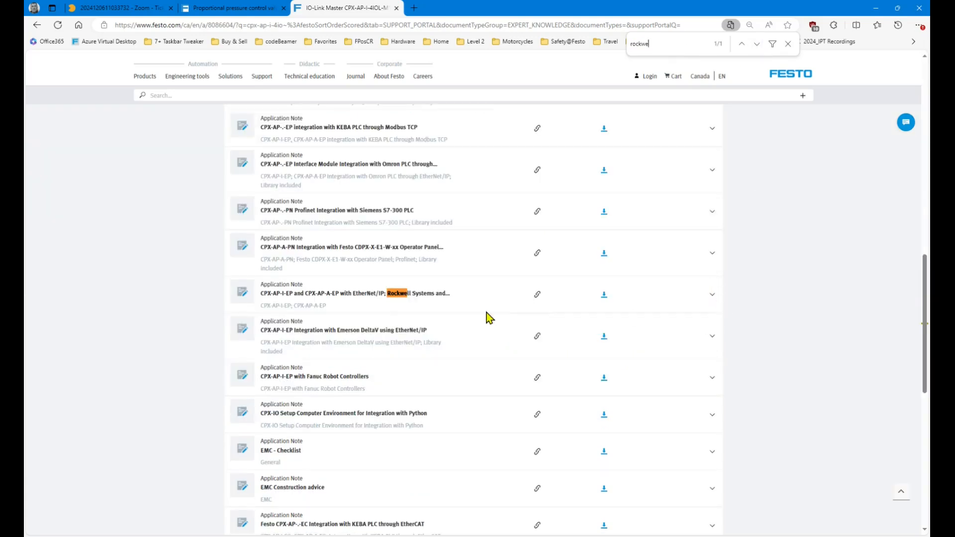
click(713, 295)
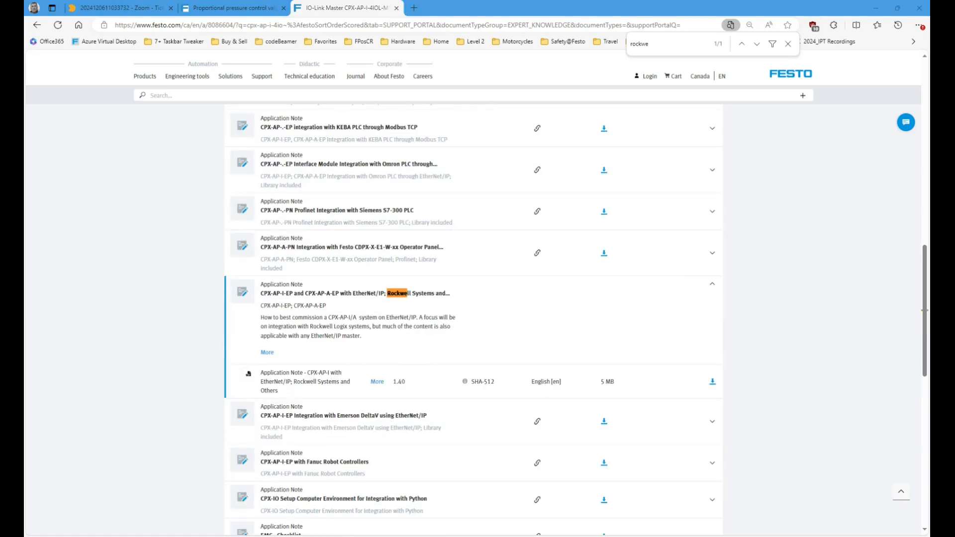
click(788, 44)
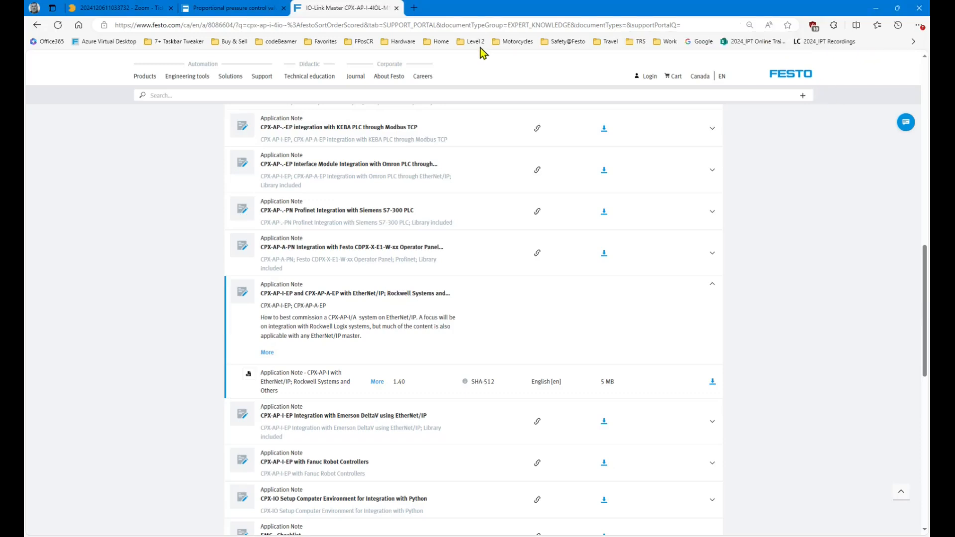
right_click(367, 8)
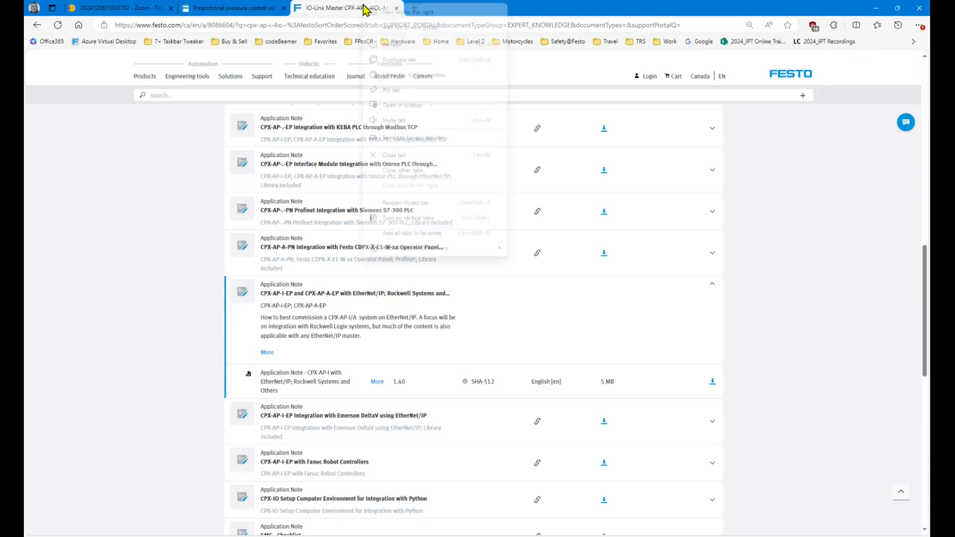
click(396, 59)
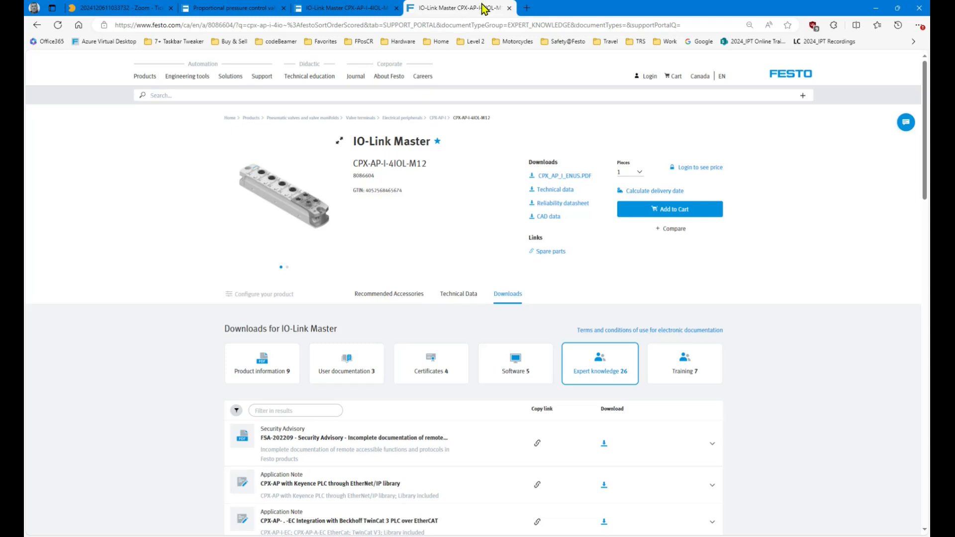
Open the CPX-AP-I-EP-M12 page from Hardware bookmarks and list its five software downloads, including EtherNet/IP EDS.
click(408, 42)
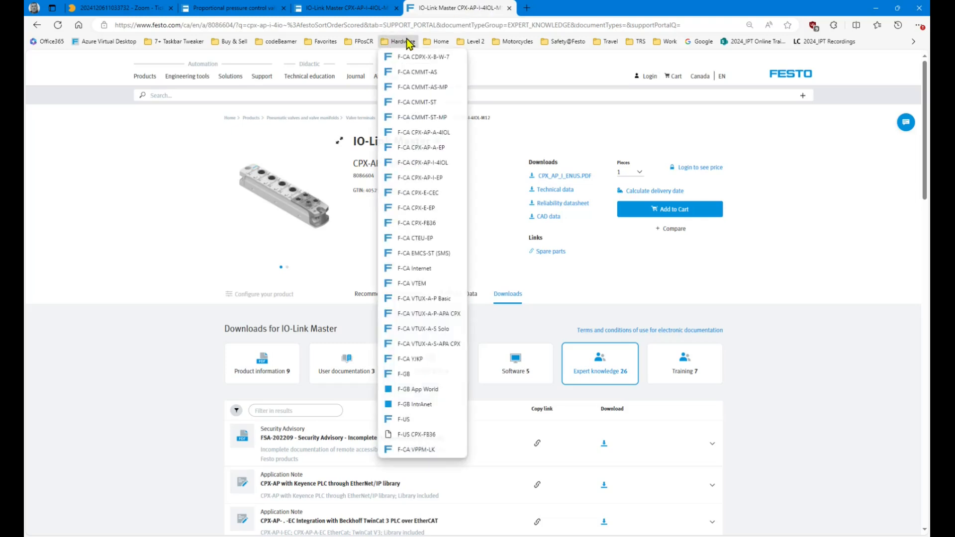
click(423, 179)
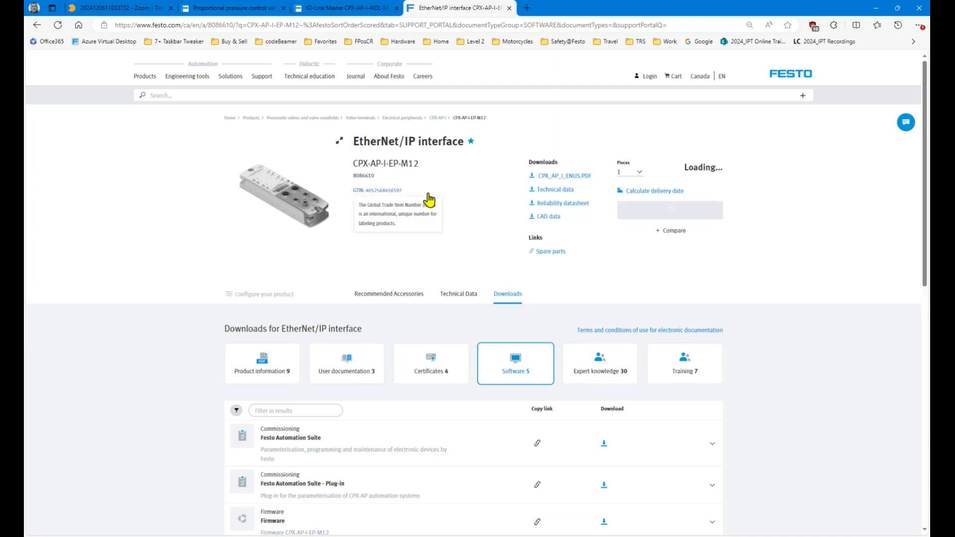
scroll(316, 423, down, 3)
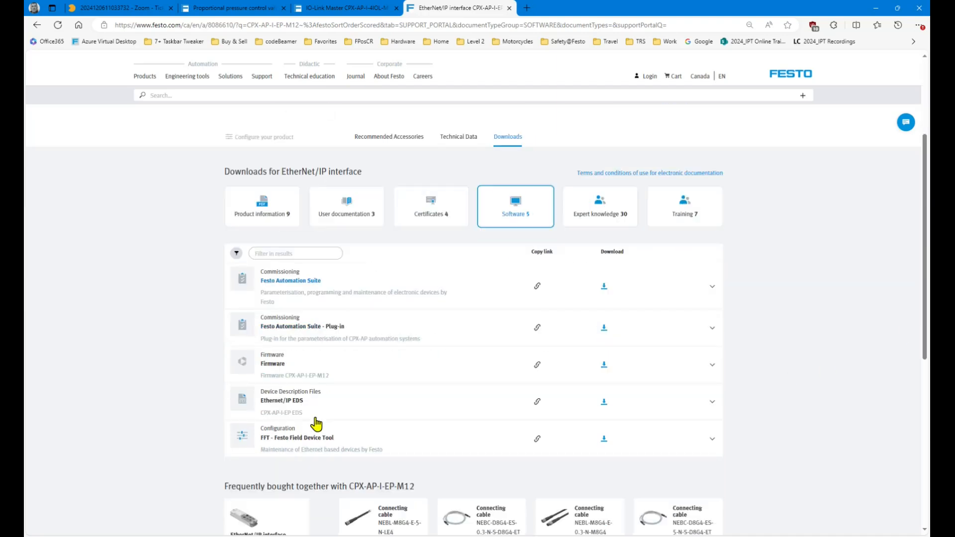
scroll(315, 321, up, 3)
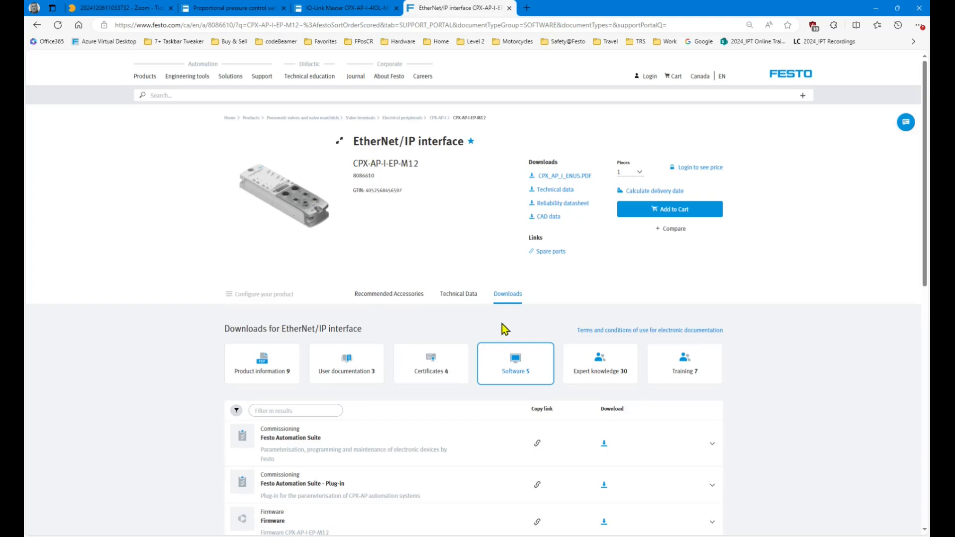
click(378, 8)
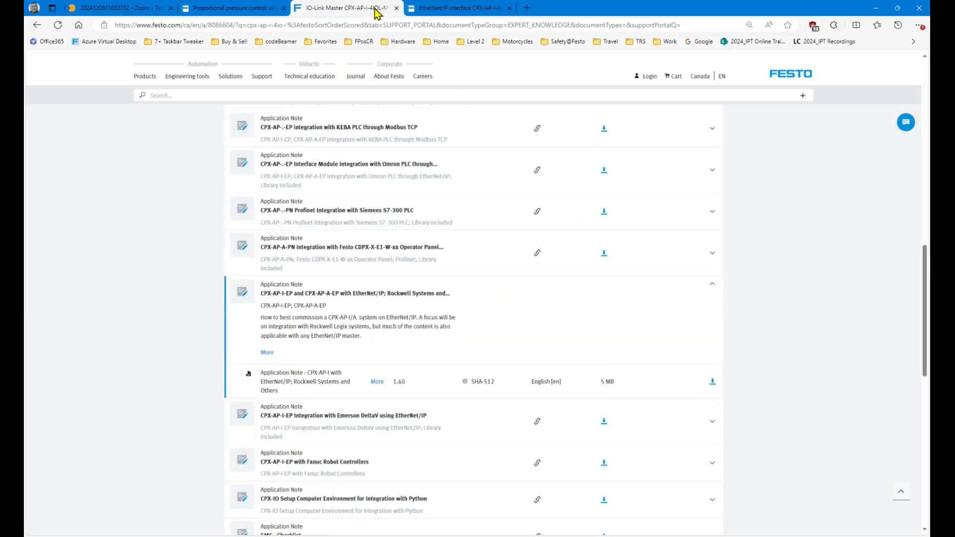
scroll(404, 207, up, 10)
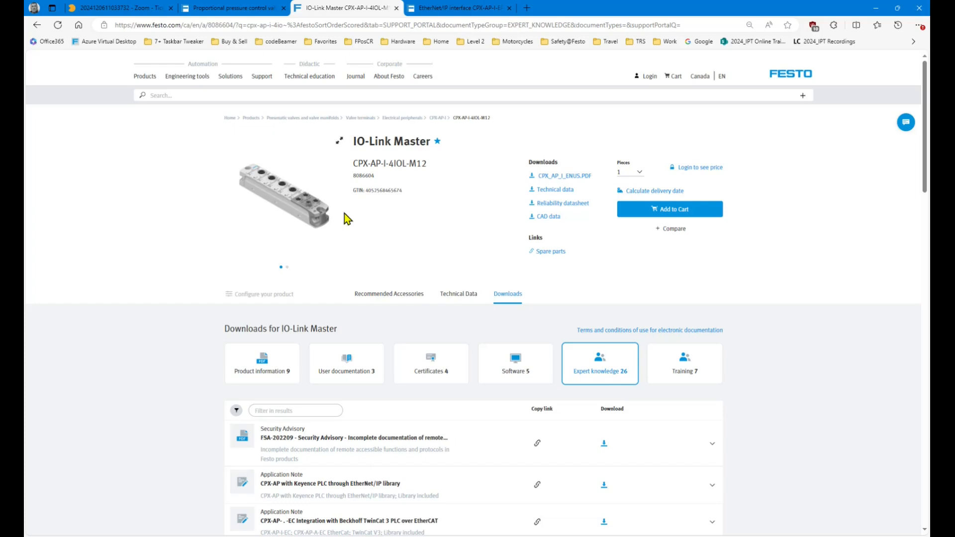
click(476, 9)
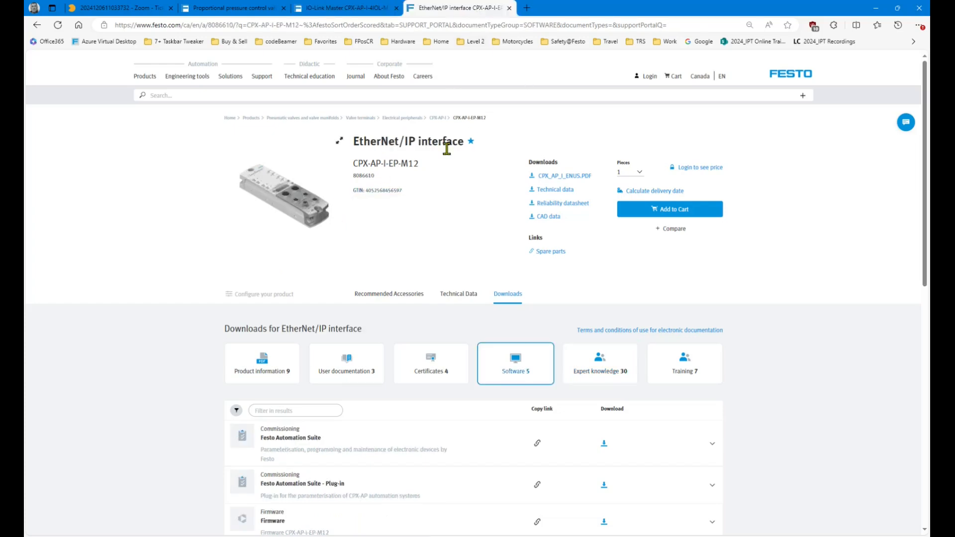
scroll(788, 312, down, 3)
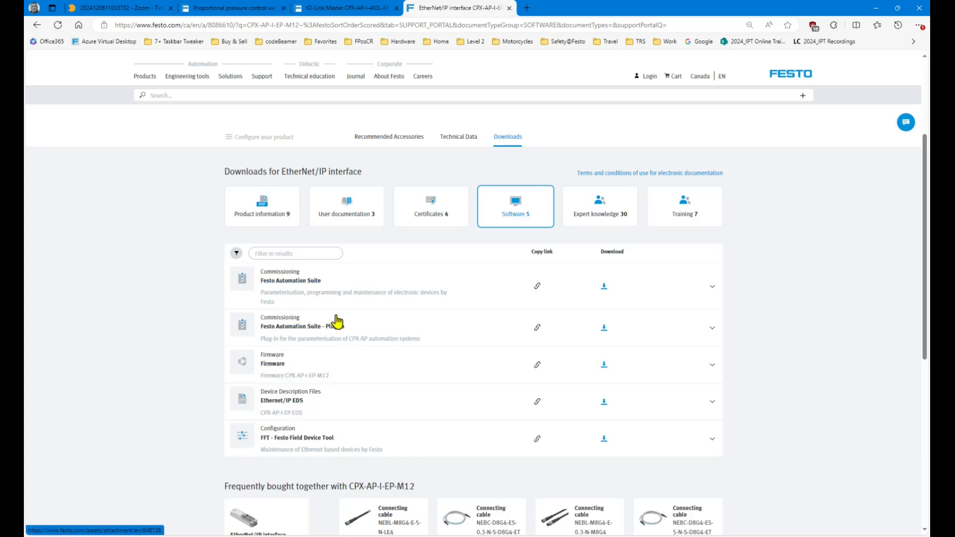
List the interface's 30 Expert knowledge notes, expand the Rockwell note, then search the page for 'allen'.
click(604, 218)
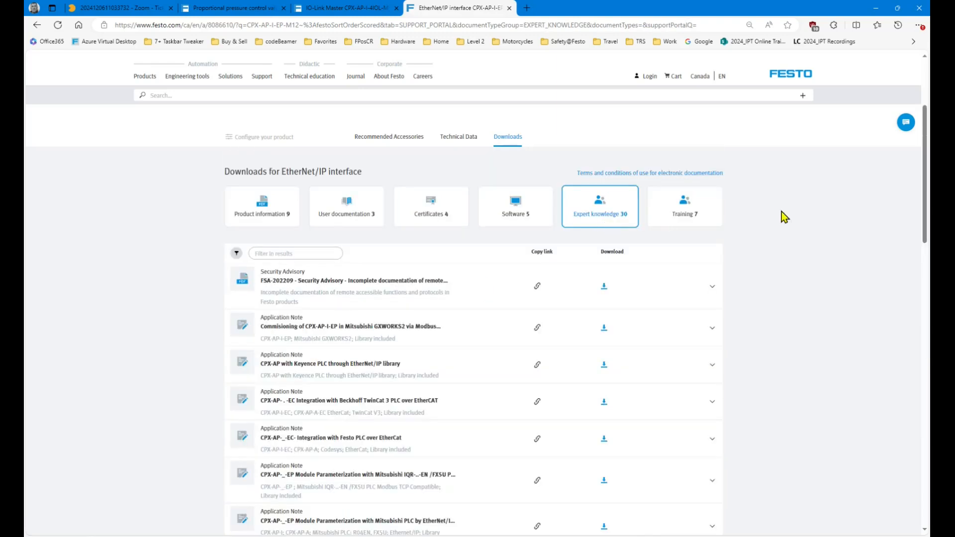
key(ctrl+f)
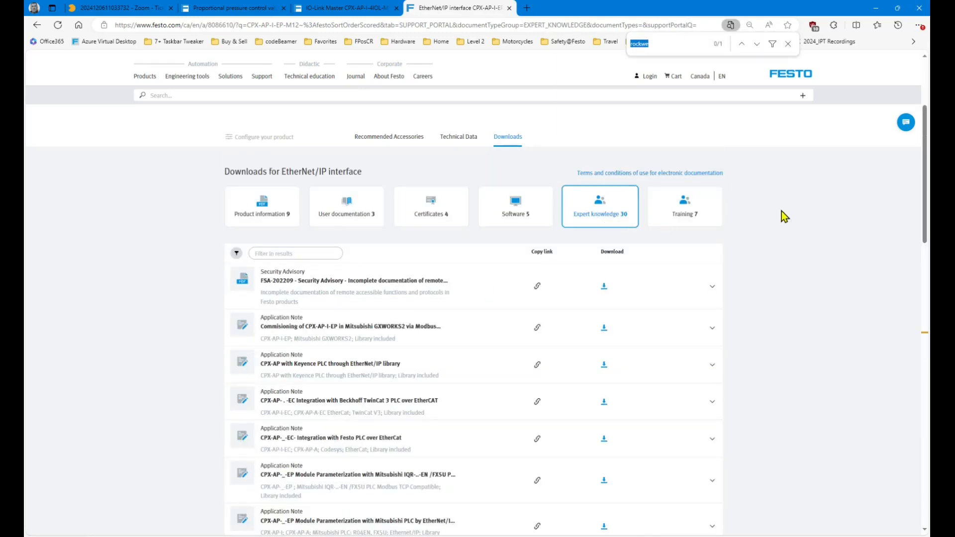
click(757, 45)
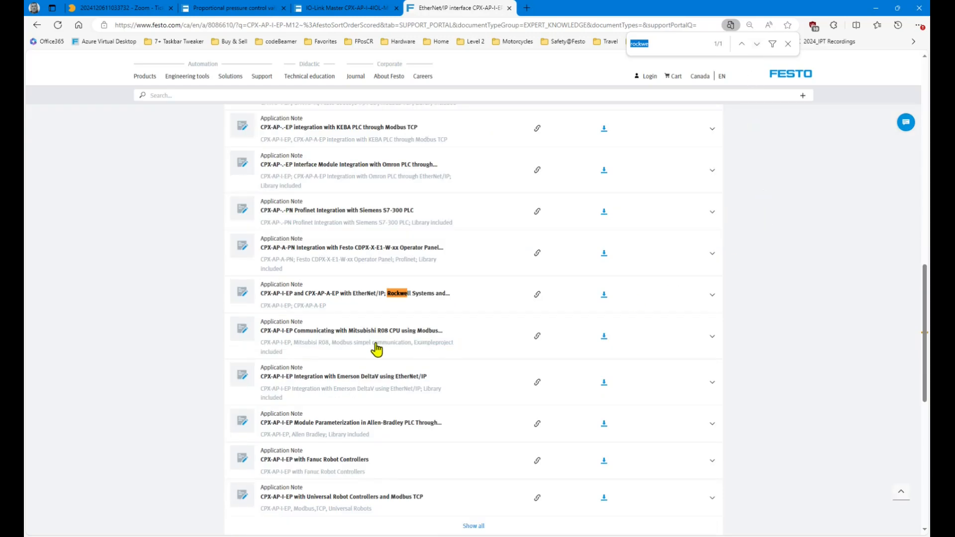
click(712, 295)
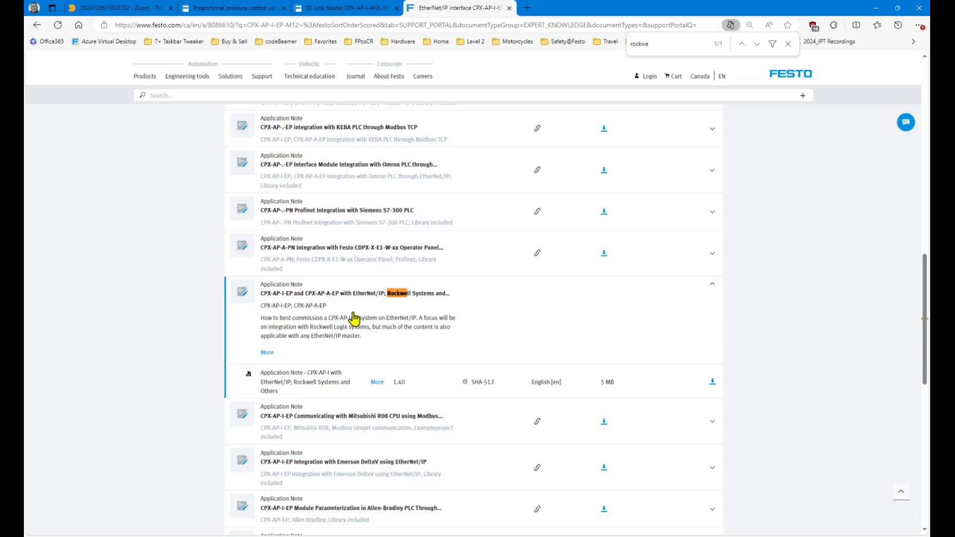
scroll(814, 407, down, 3)
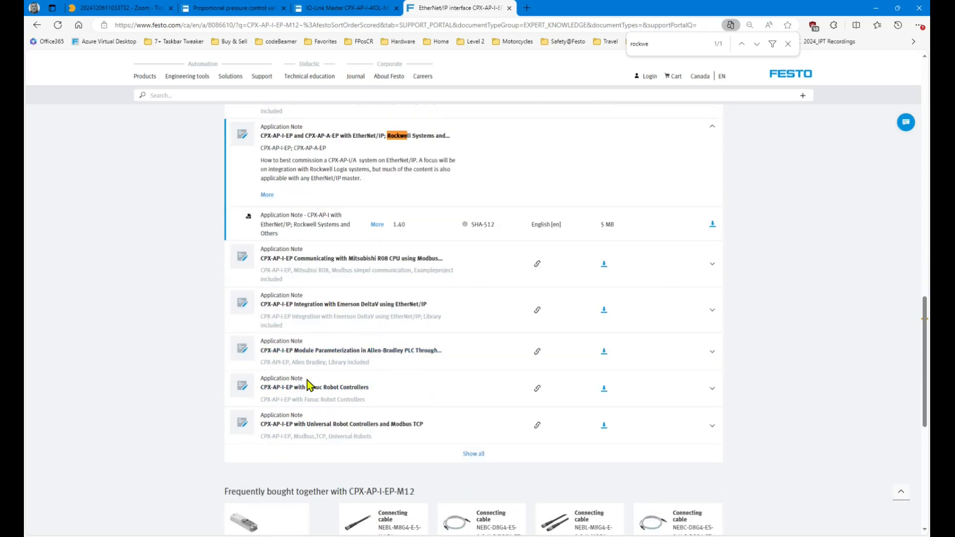
key(ctrl+f)
text(alle)
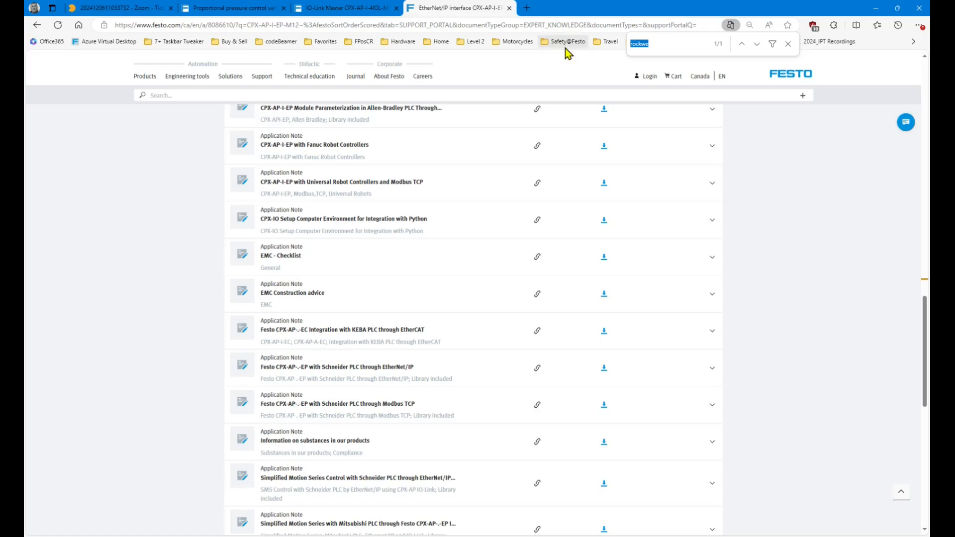
text(n)
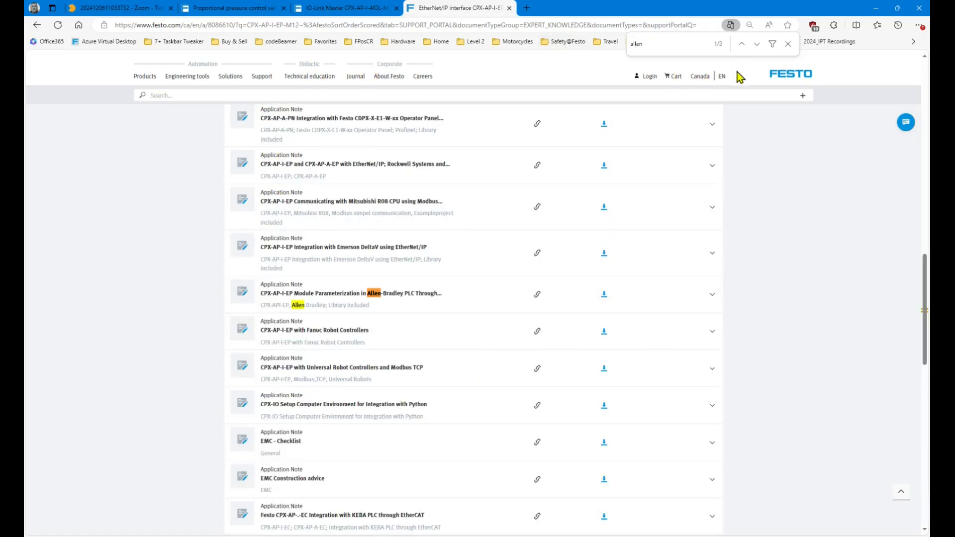
Download CPX_AP-I with AB PLC#100333V1.30.zip (6 MB) from the Allen-Bradley note.
click(714, 294)
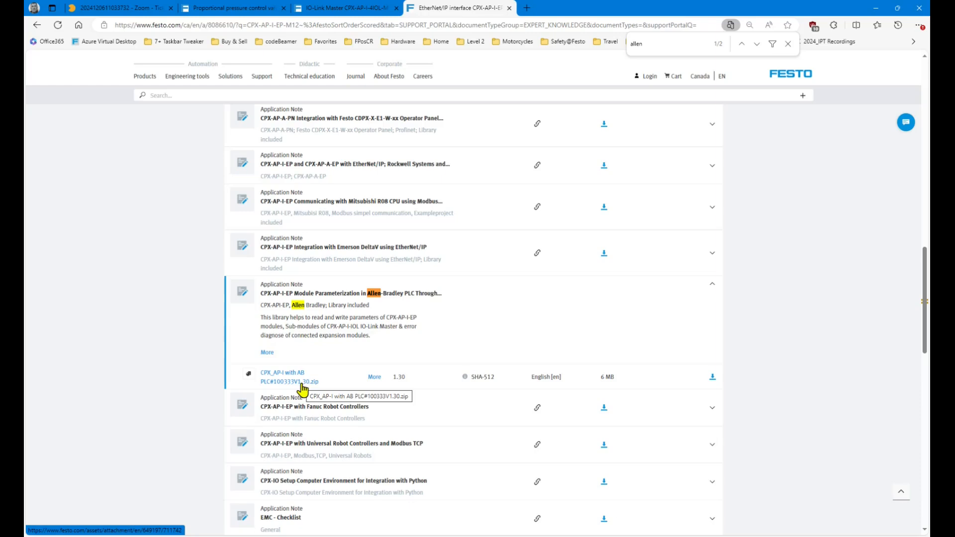
click(713, 381)
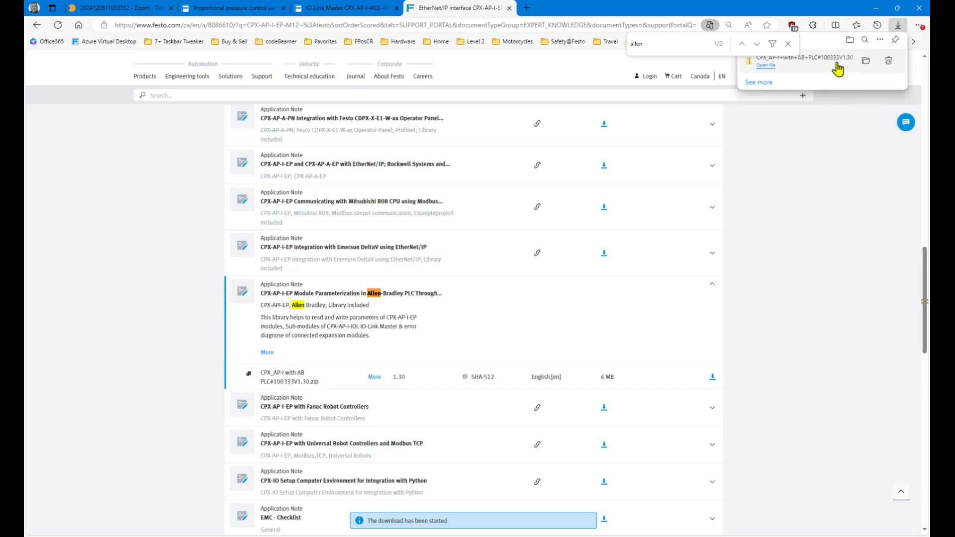
click(710, 288)
scroll(576, 308, up, 3)
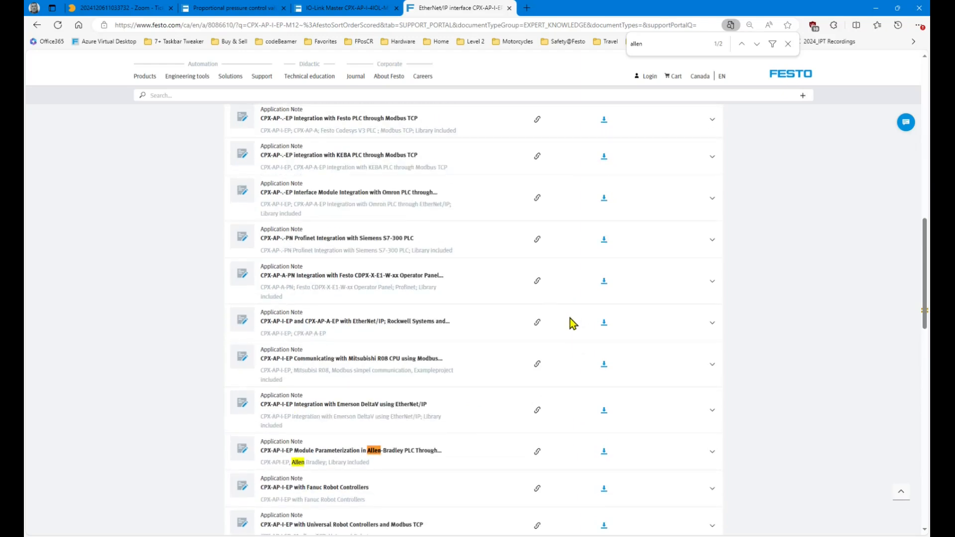
Search for 'rock' and open the Rockwell EtherNet/IP application note PDF (79 pages).
scroll(570, 319, up, 3)
scroll(572, 317, up, 3)
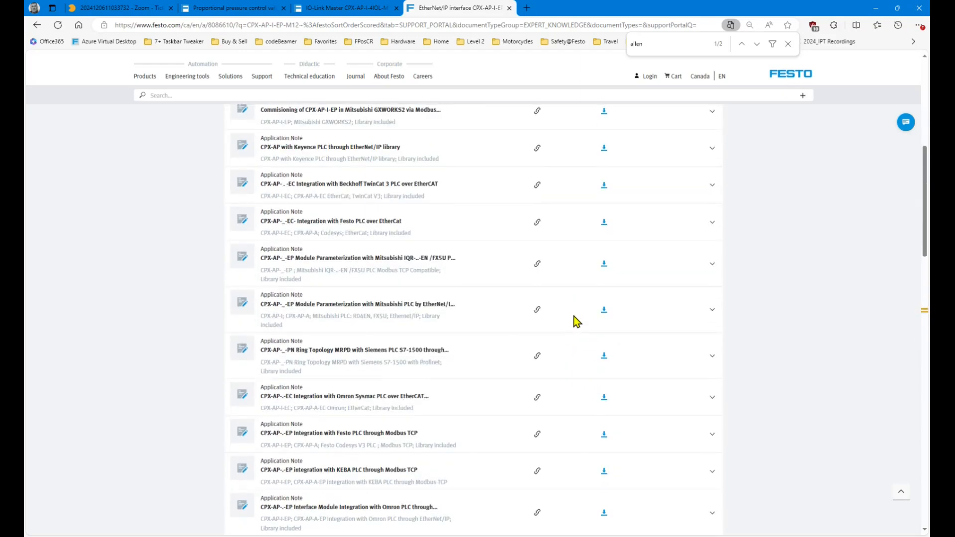
key(ctrl+f)
text(rock)
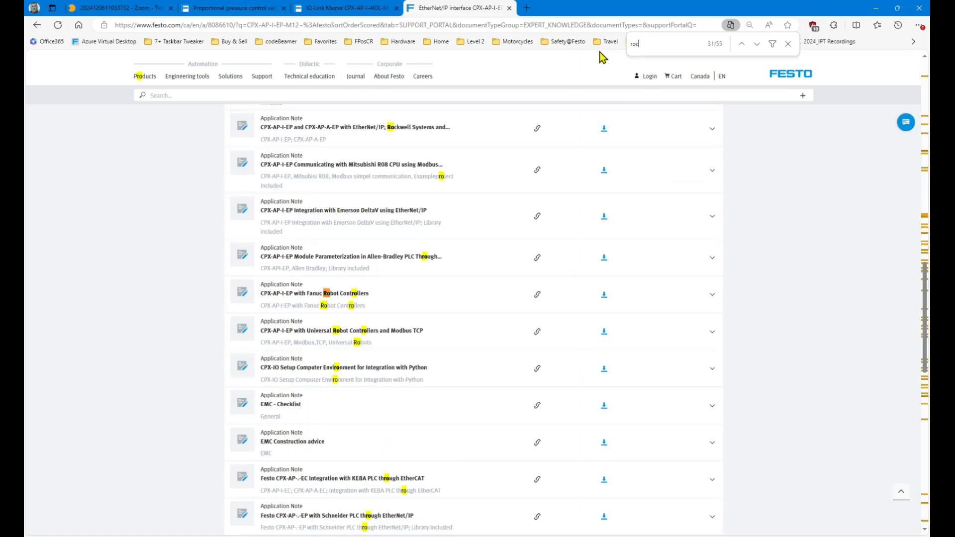
click(712, 130)
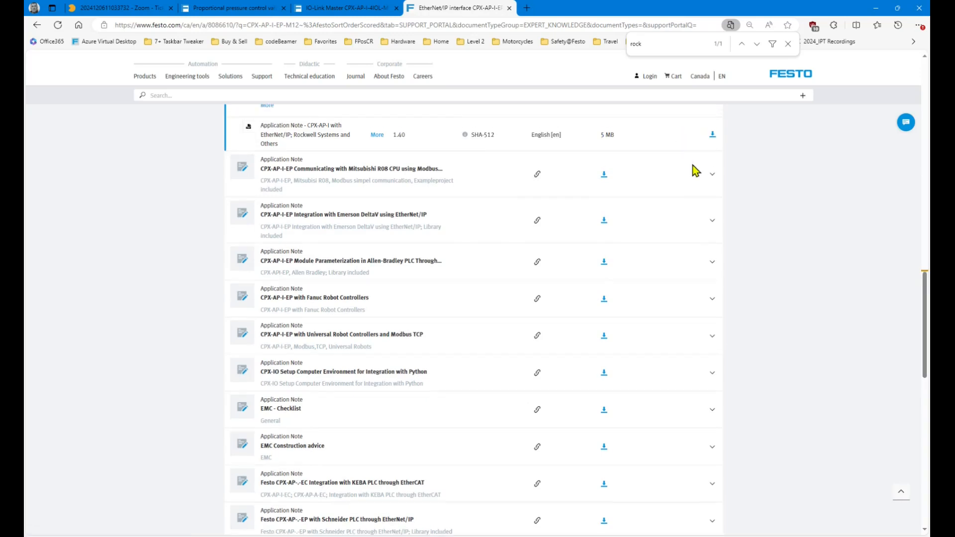
scroll(693, 171, up, 3)
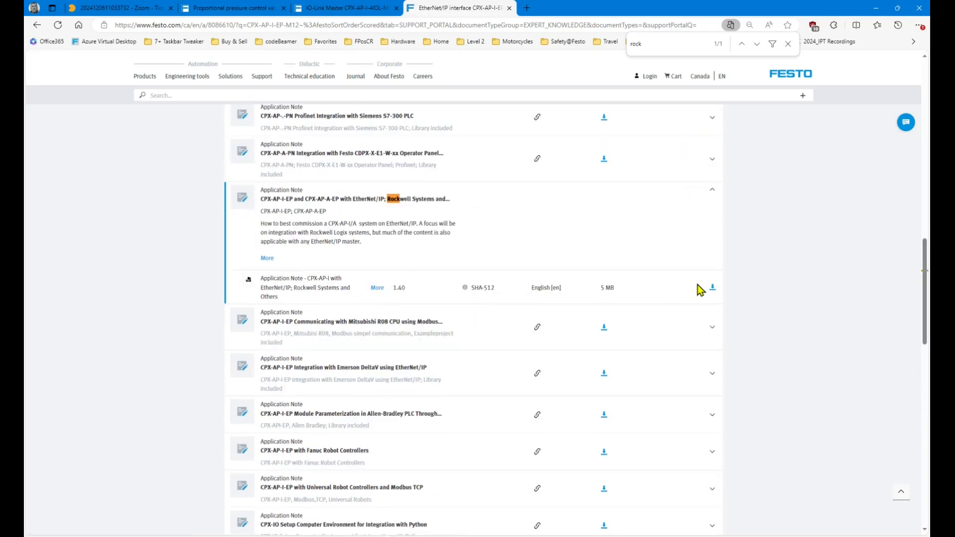
click(712, 288)
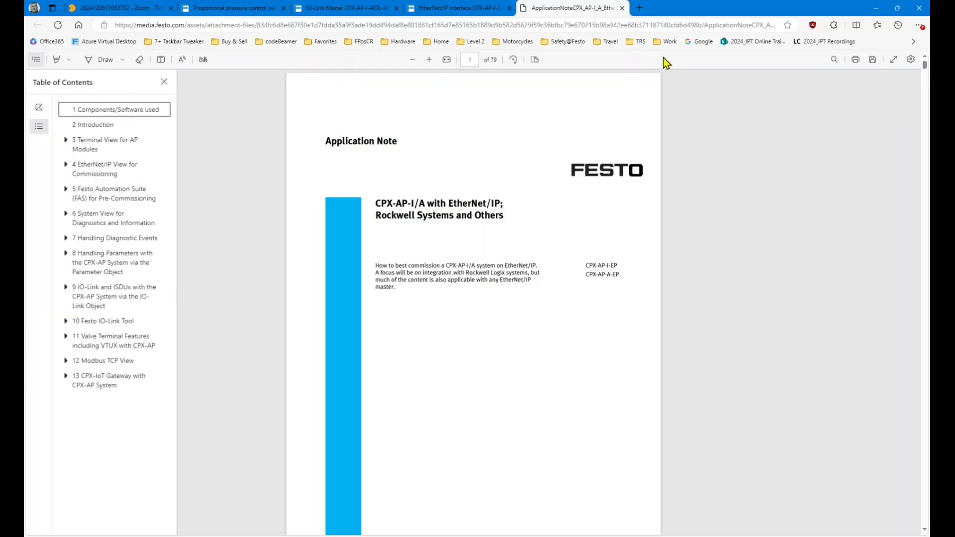
Save ApplicationNoteCPX_AP-I_A_EtherNetIP#100299V1.4.pdf to the (J:) Downloads drive and close the PDF tab.
click(873, 61)
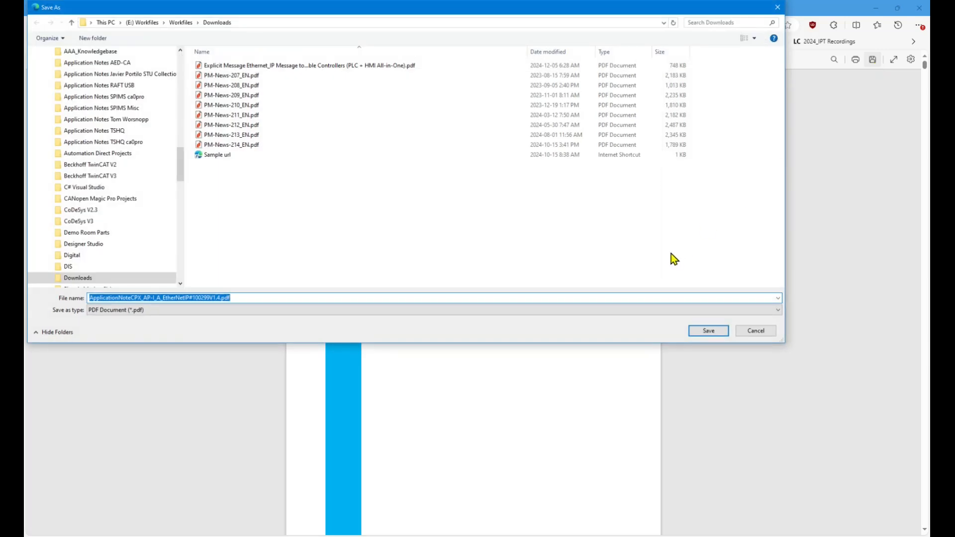
drag(180, 160, 197, 246)
click(131, 131)
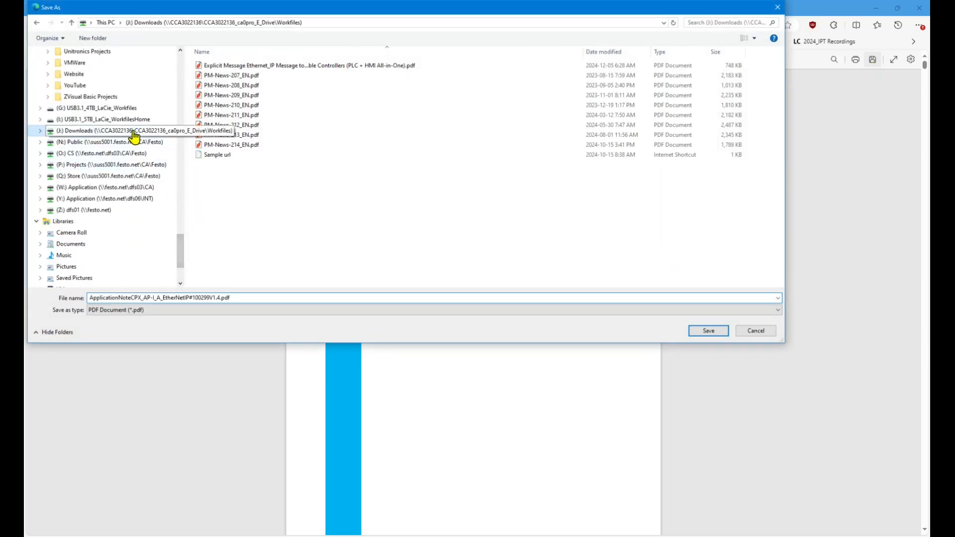
click(704, 333)
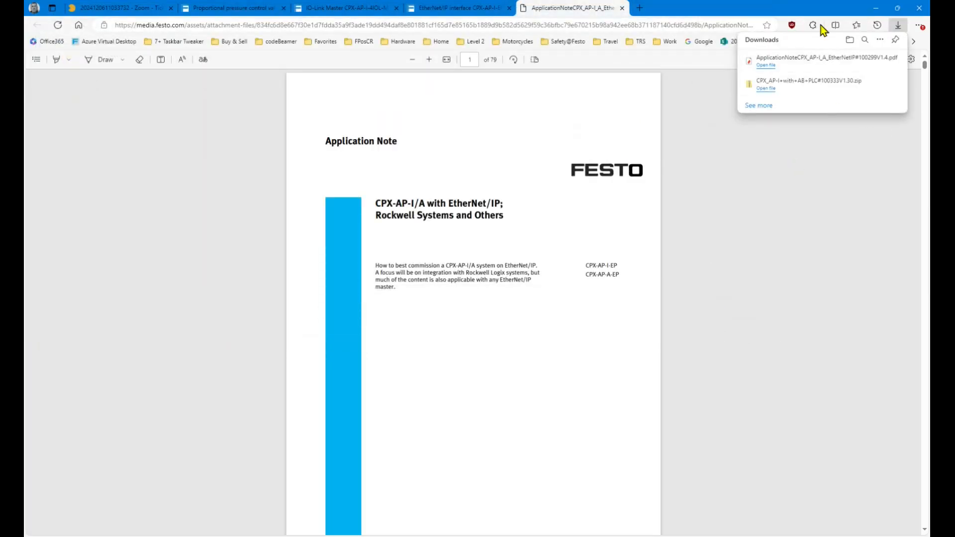
click(622, 8)
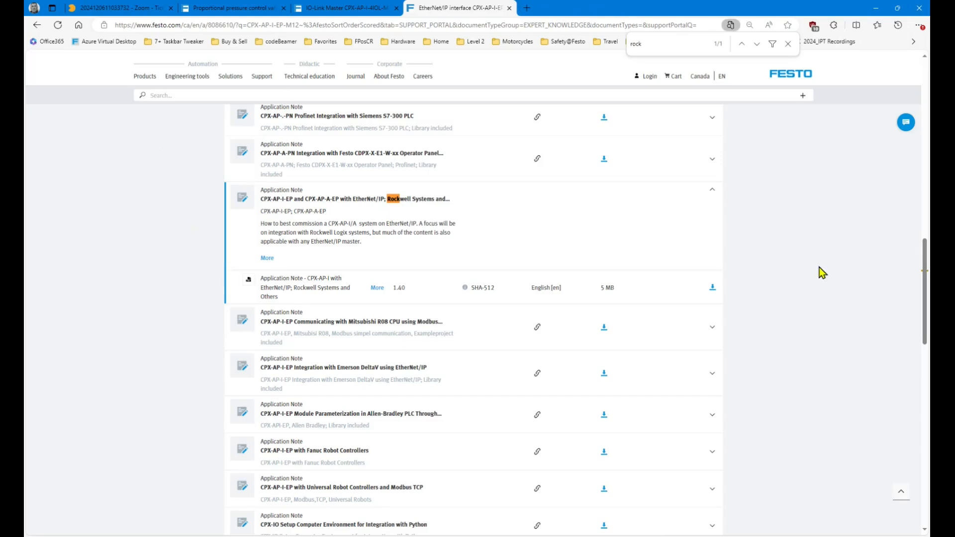
List the IO-Link Master's five Software downloads, then return to the valve tab.
scroll(791, 266, up, 3)
scroll(794, 273, up, 3)
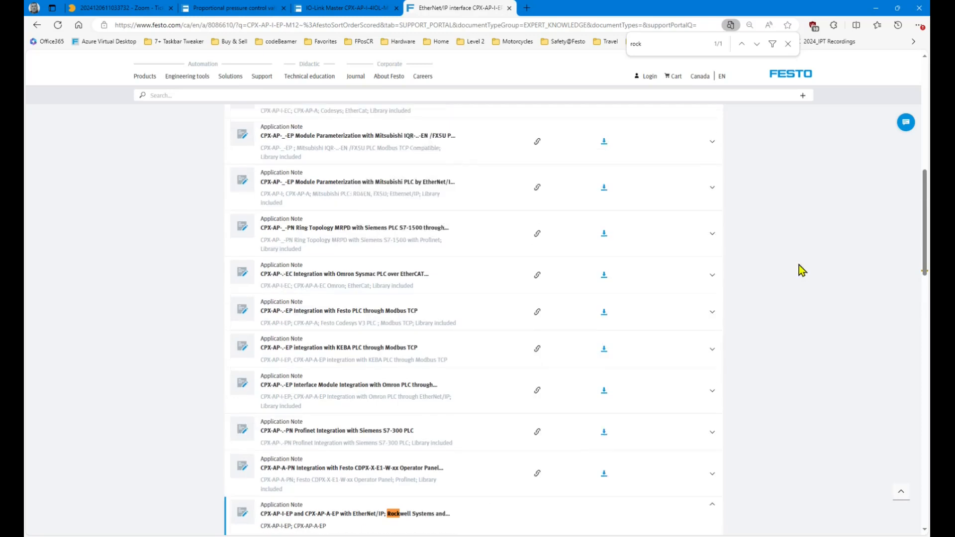
click(368, 8)
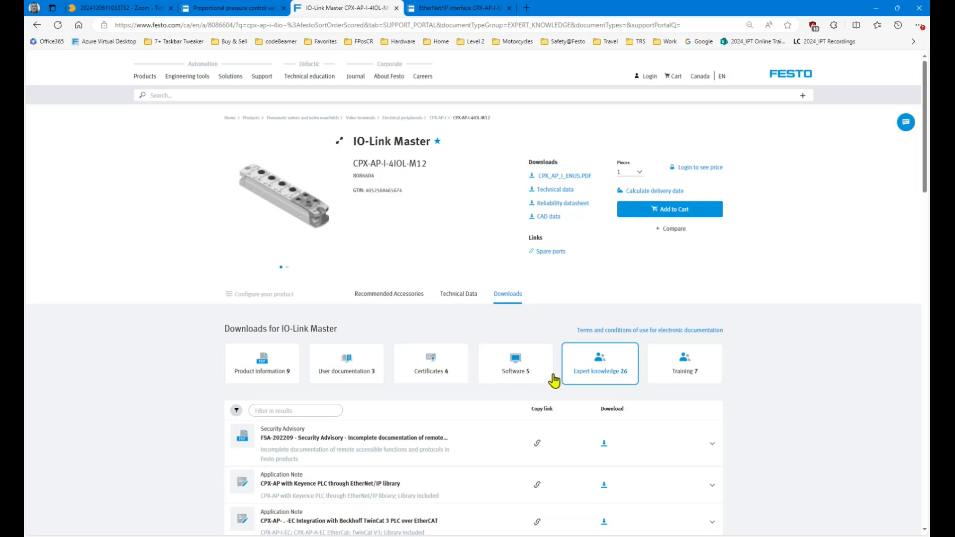
scroll(565, 378, down, 10)
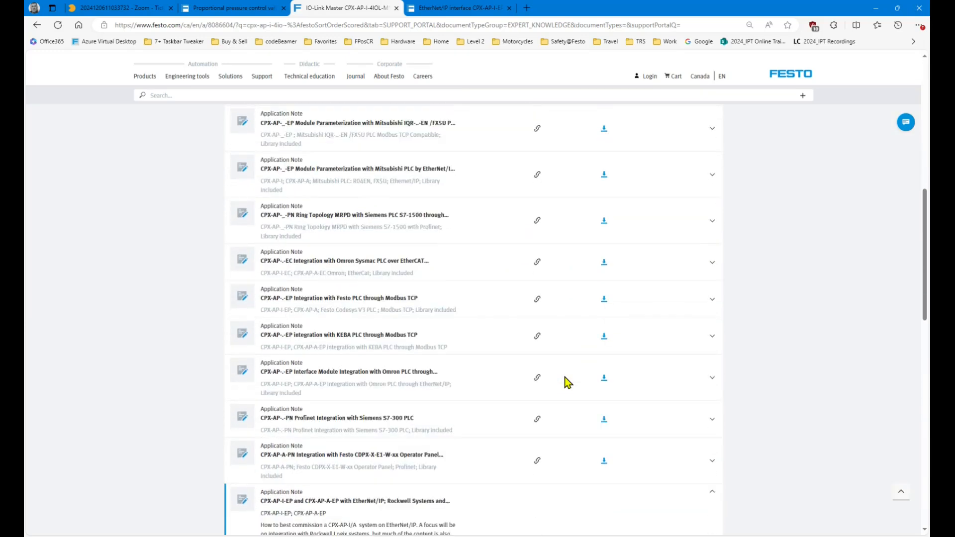
scroll(566, 377, down, 3)
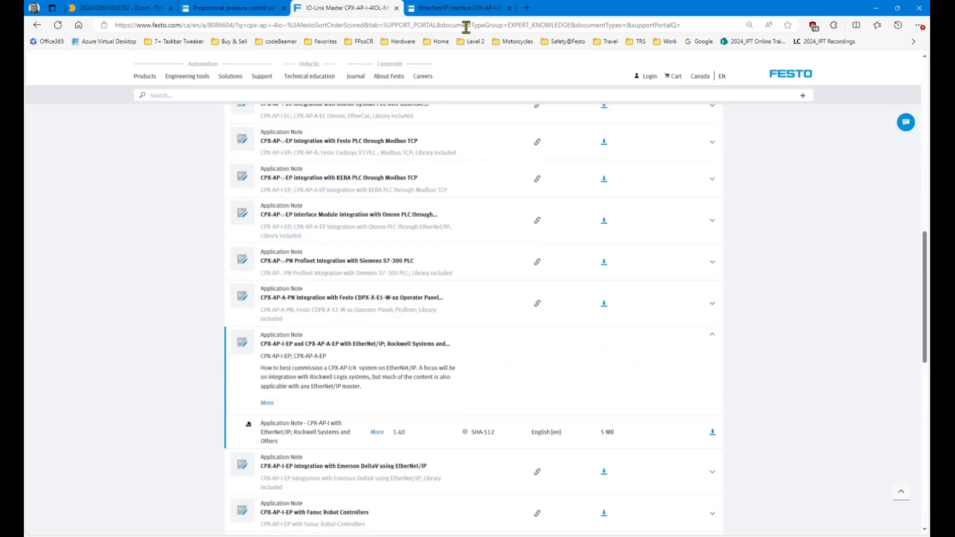
scroll(736, 330, up, 12)
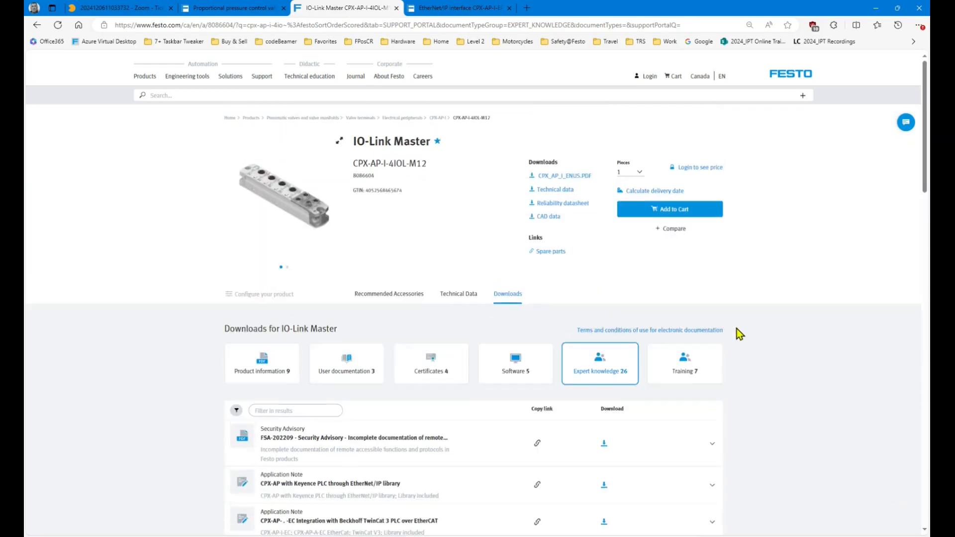
click(529, 381)
scroll(860, 399, down, 3)
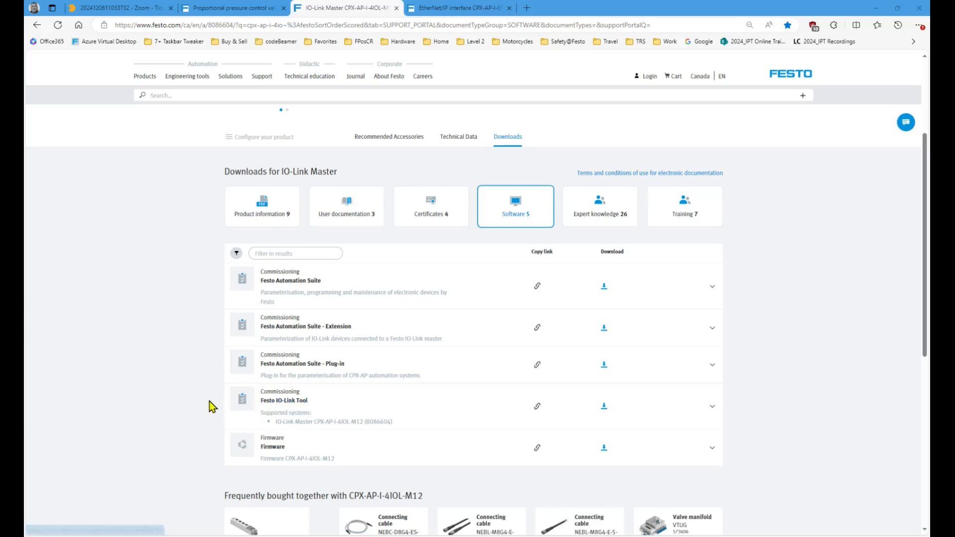
key(ctrl+shift+Tab)
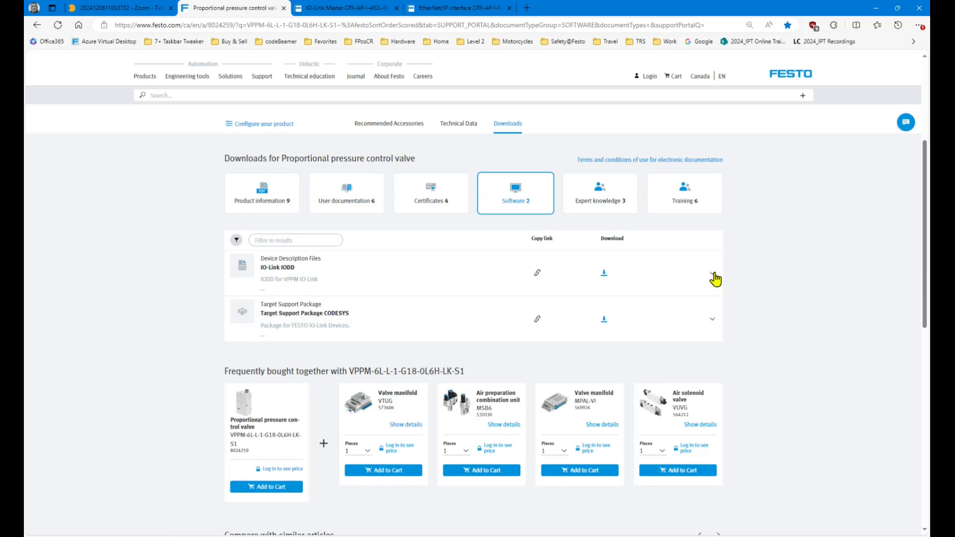
Download IO-Link IODD V1.2.2 (Festo-VPPM-20190721-IODD1.1.zip) and check it in Total Commander.
click(713, 274)
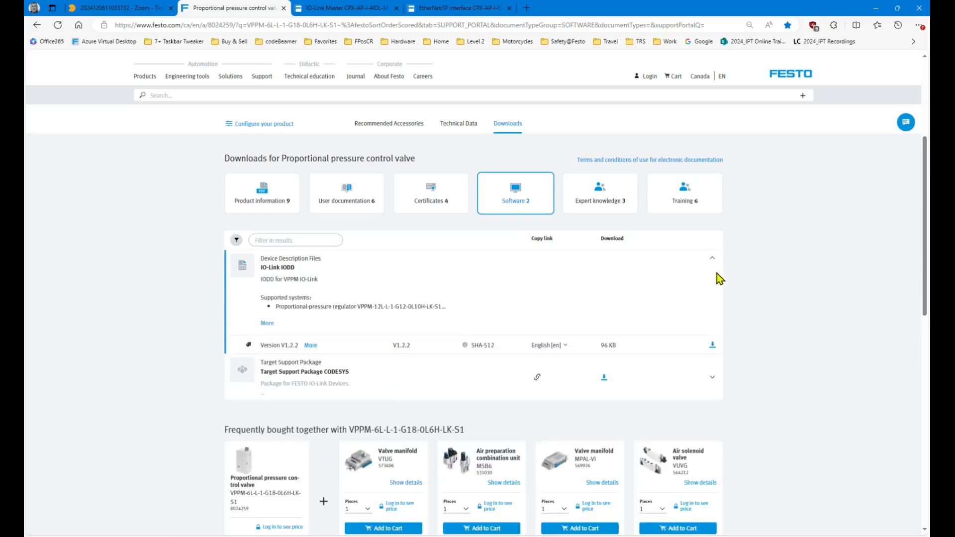
click(712, 345)
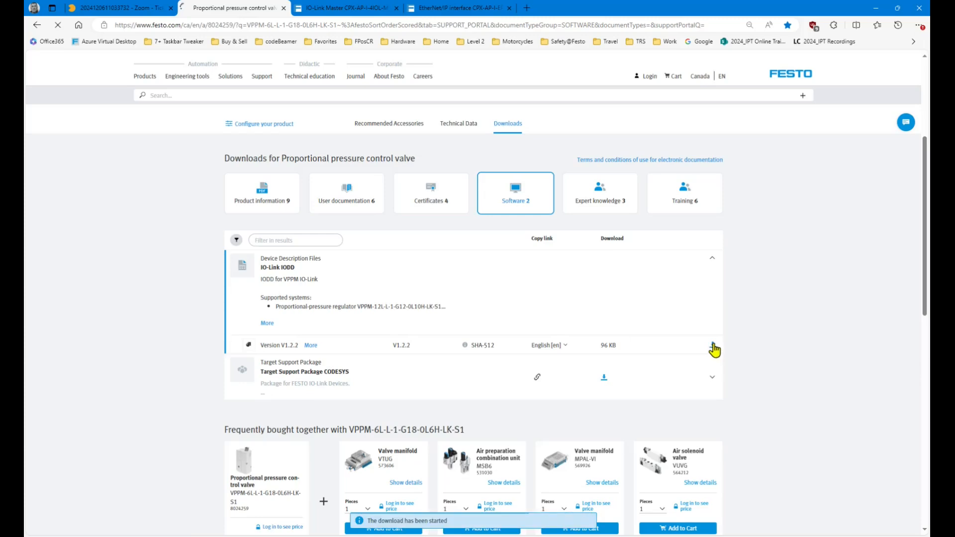
click(526, 535)
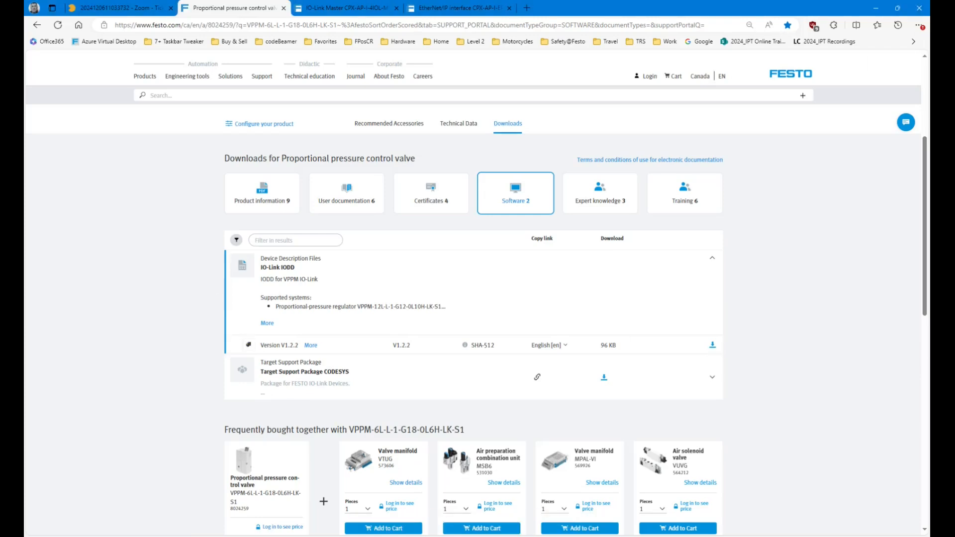
click(518, 536)
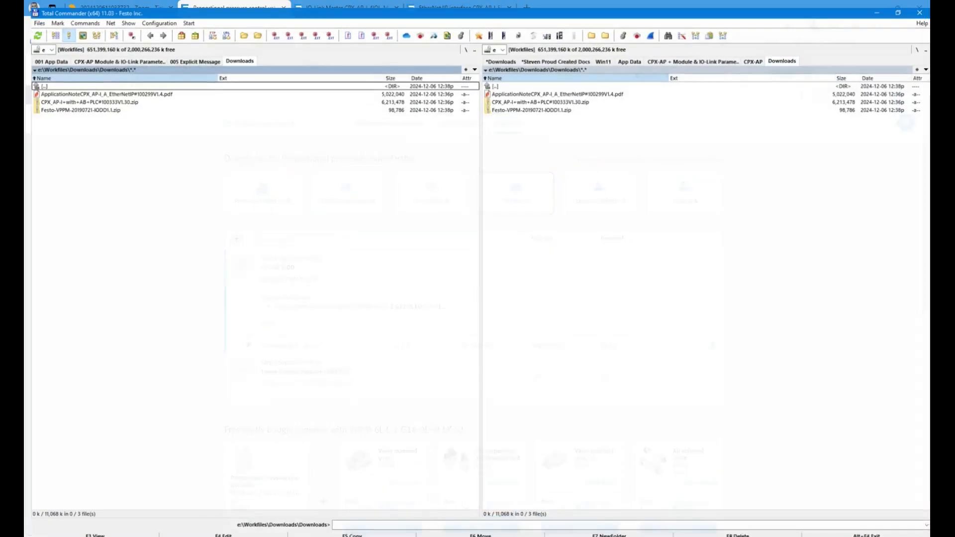
Extract the CPX_AP-I+with+AB+PLC and Festo-VPPM zip archives into their default folders in Downloads.
click(588, 89)
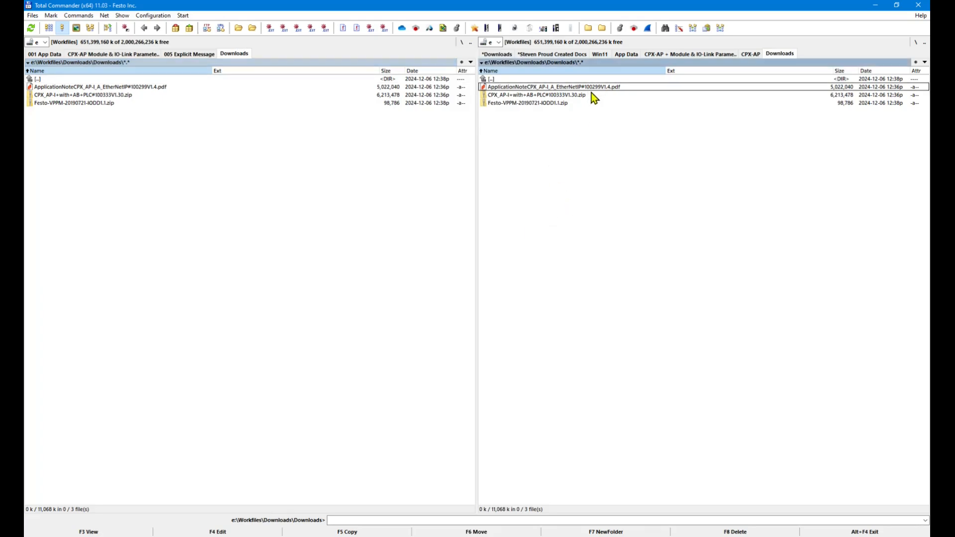
ctrl+click(592, 89)
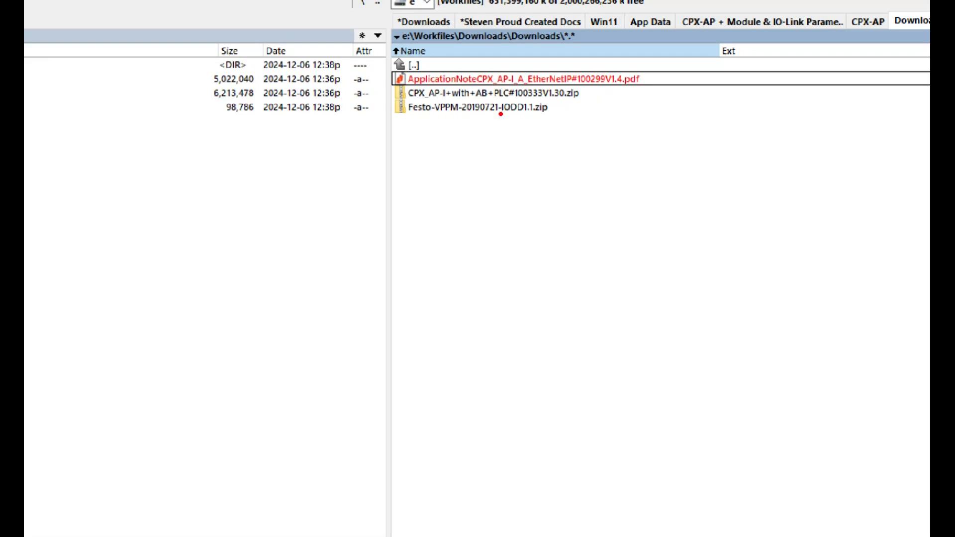
click(581, 97)
right_click(577, 97)
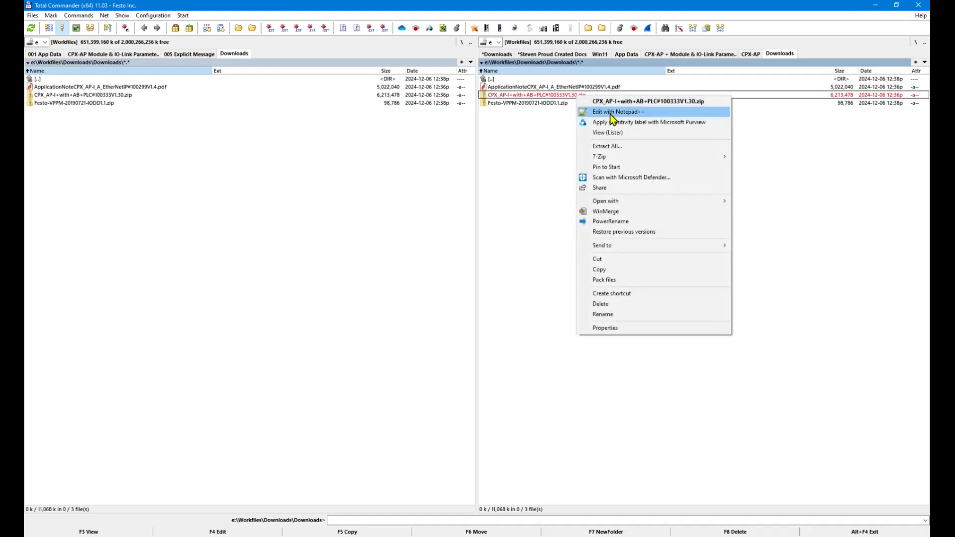
click(609, 146)
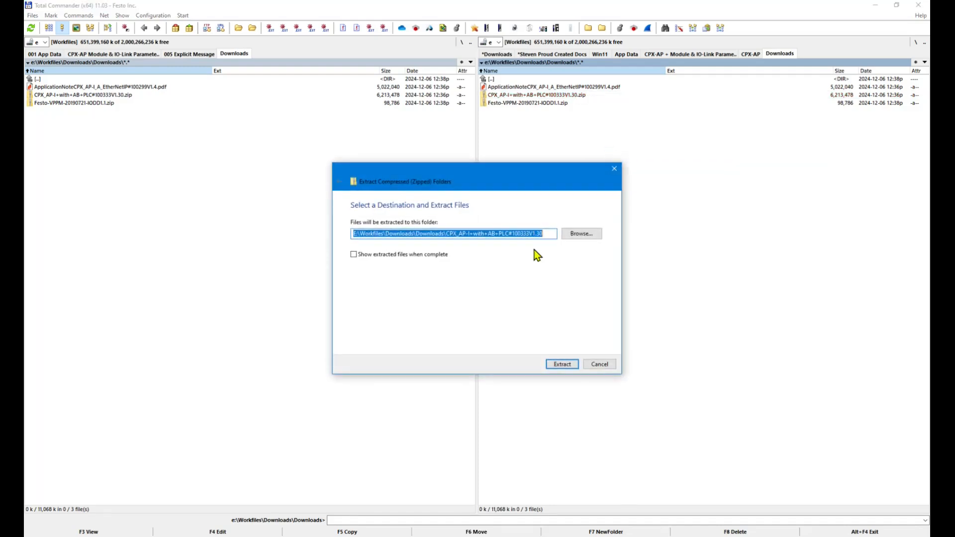
click(557, 366)
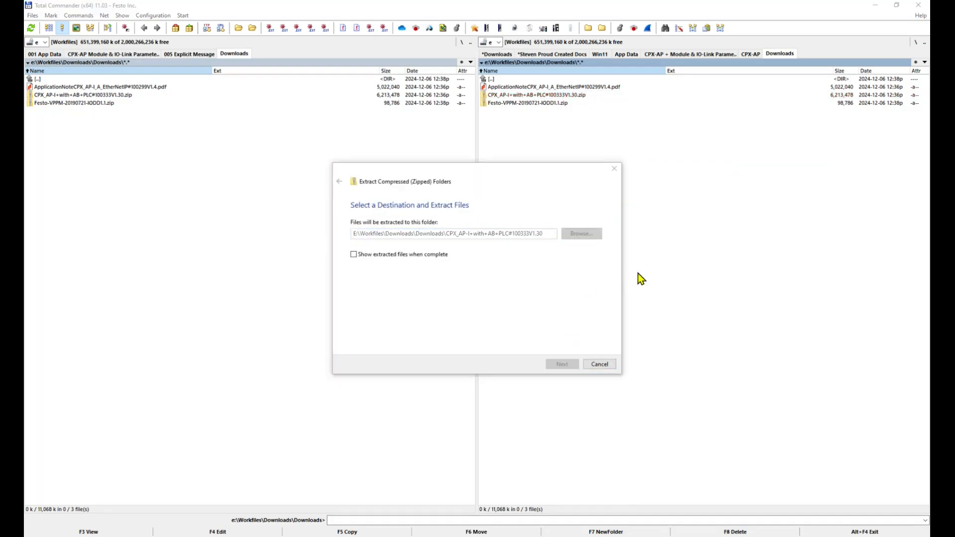
right_click(556, 113)
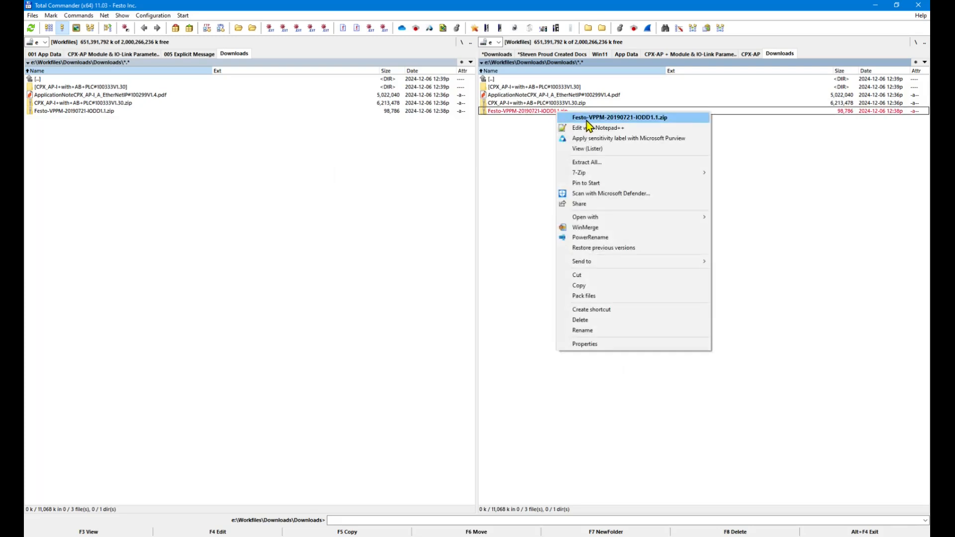
click(587, 165)
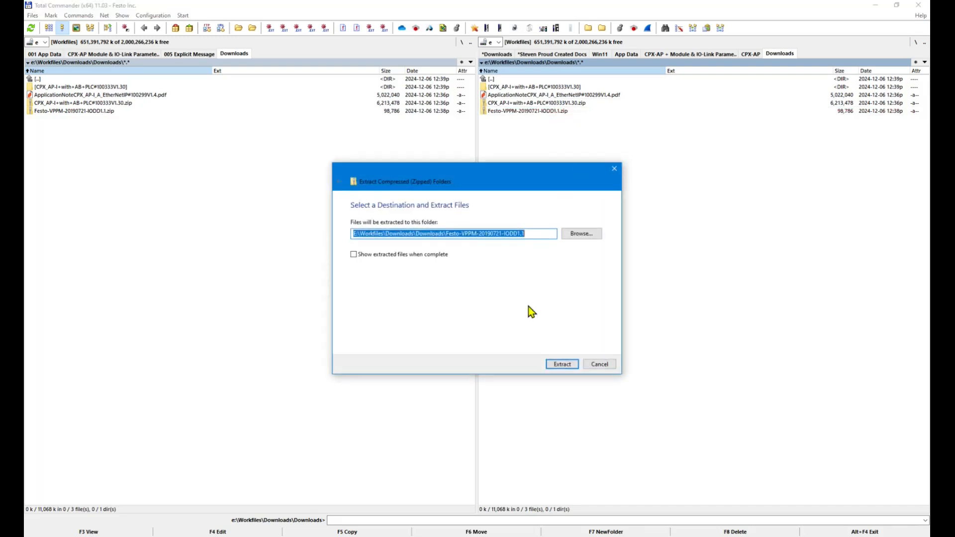
click(561, 366)
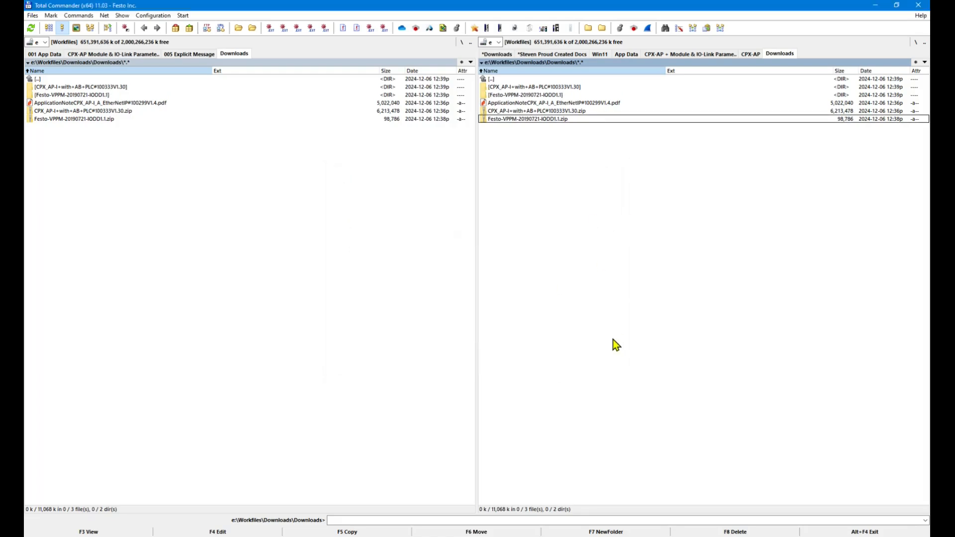
Delete both zip files, leaving the application-note PDF.
click(565, 110)
shift+click(565, 120)
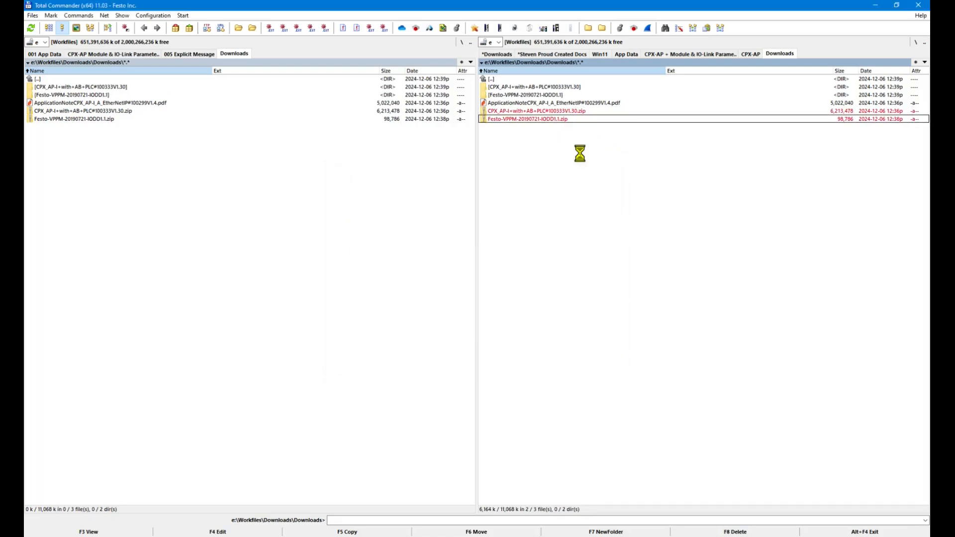
key(Delete)
key(Return)
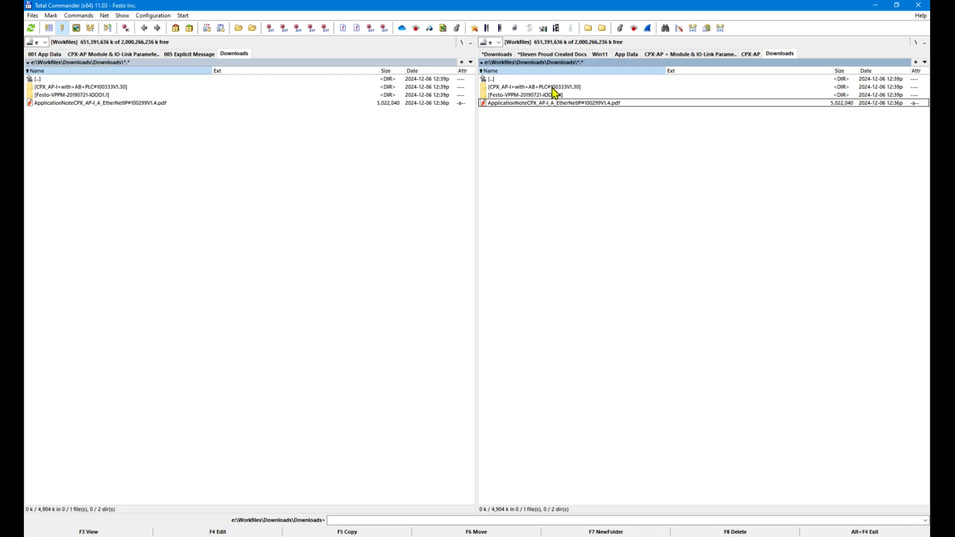
double_click(553, 87)
double_click(537, 87)
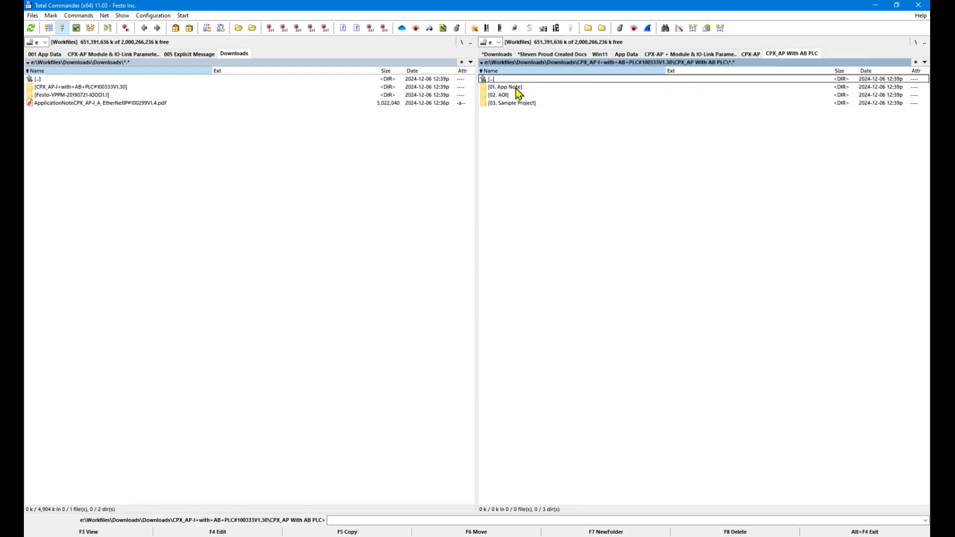
click(516, 88)
click(512, 98)
double_click(515, 88)
click(599, 89)
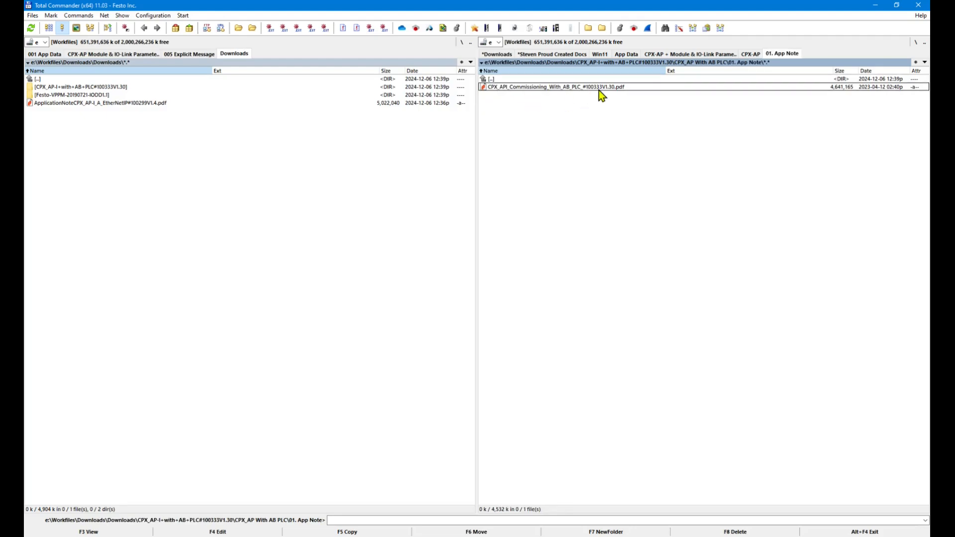
double_click(545, 80)
double_click(505, 95)
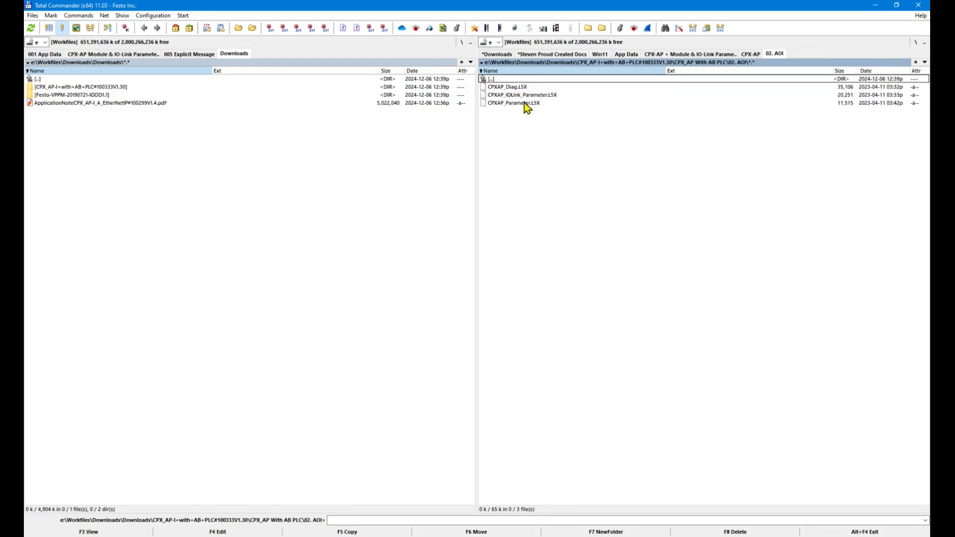
double_click(517, 79)
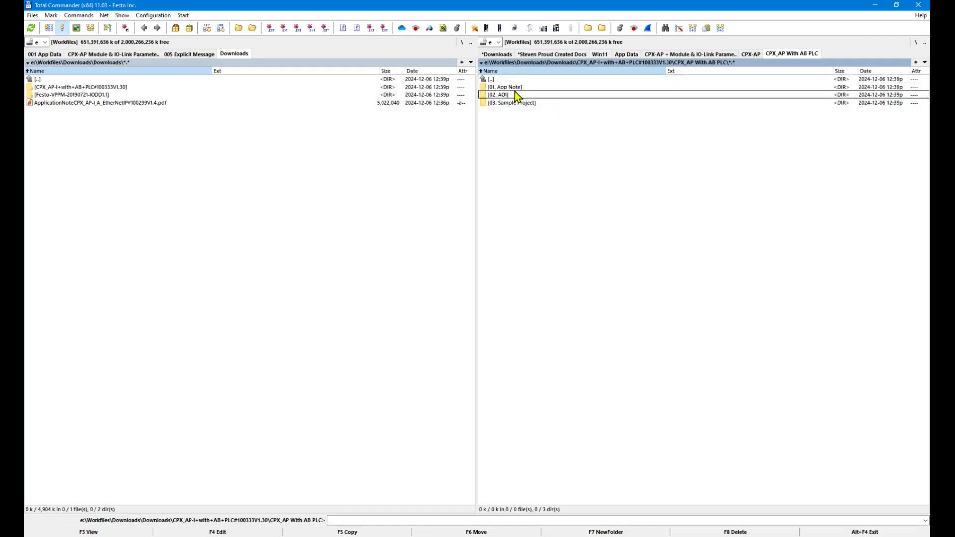
double_click(508, 103)
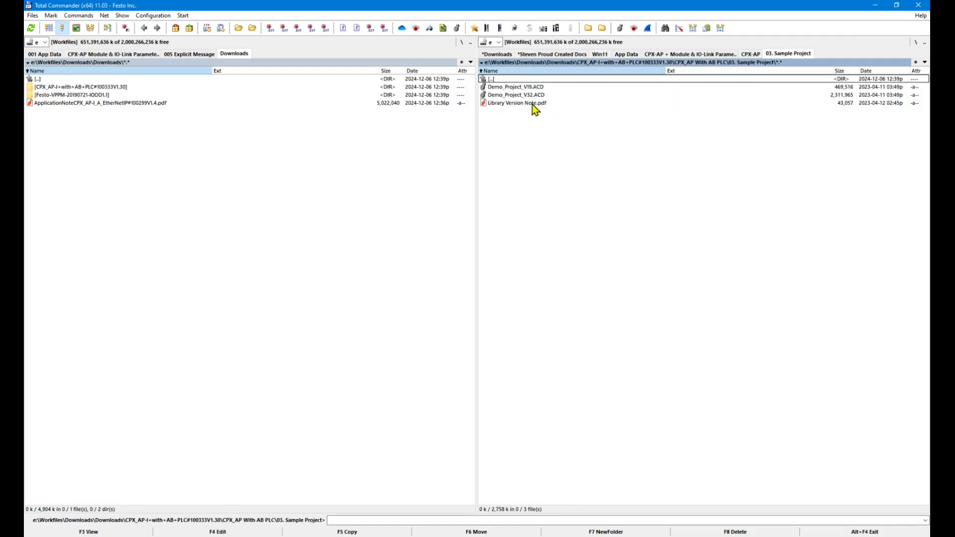
double_click(499, 79)
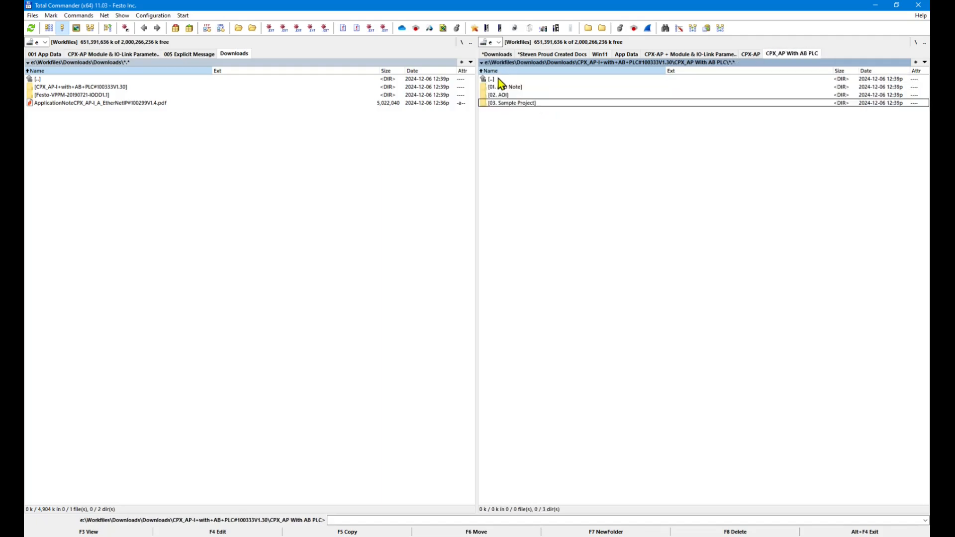
double_click(499, 80)
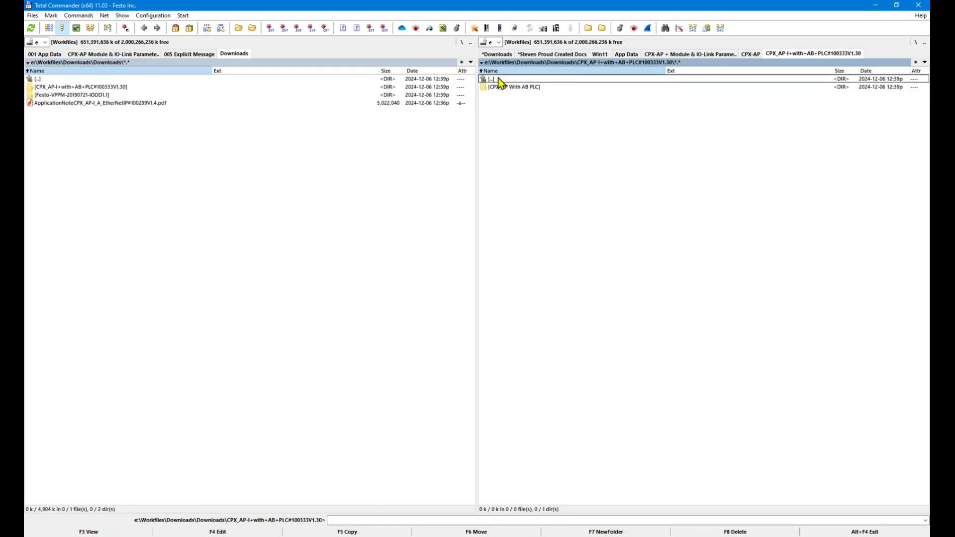
double_click(499, 79)
double_click(533, 95)
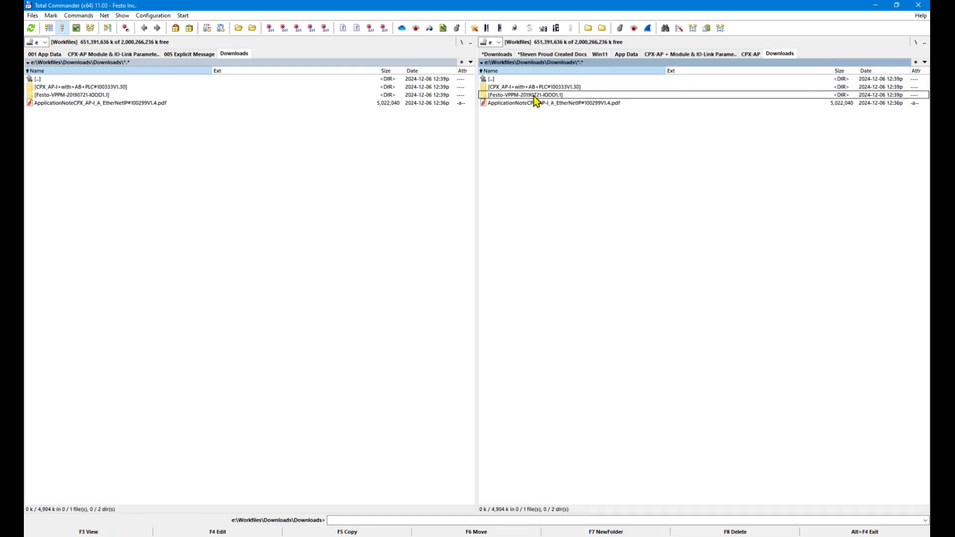
right_click(536, 176)
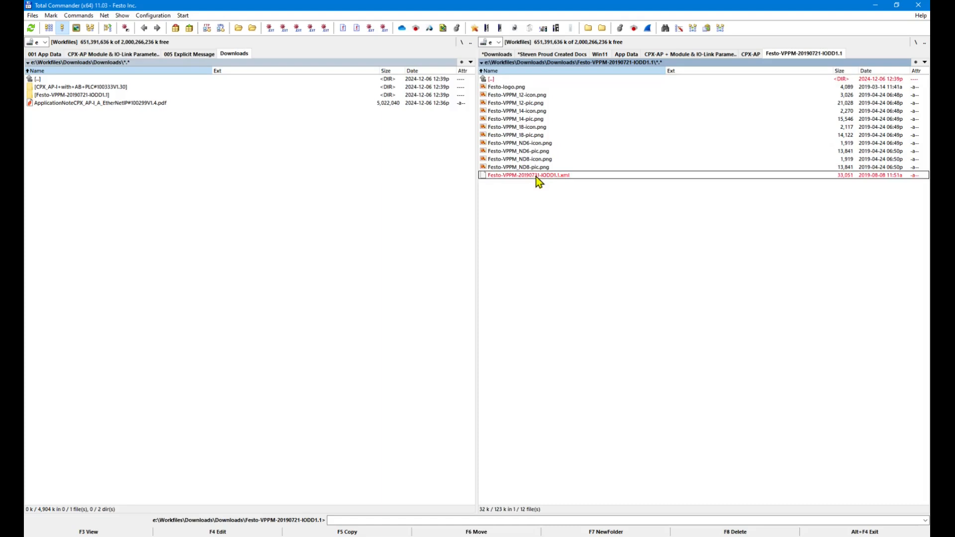
click(504, 79)
double_click(505, 79)
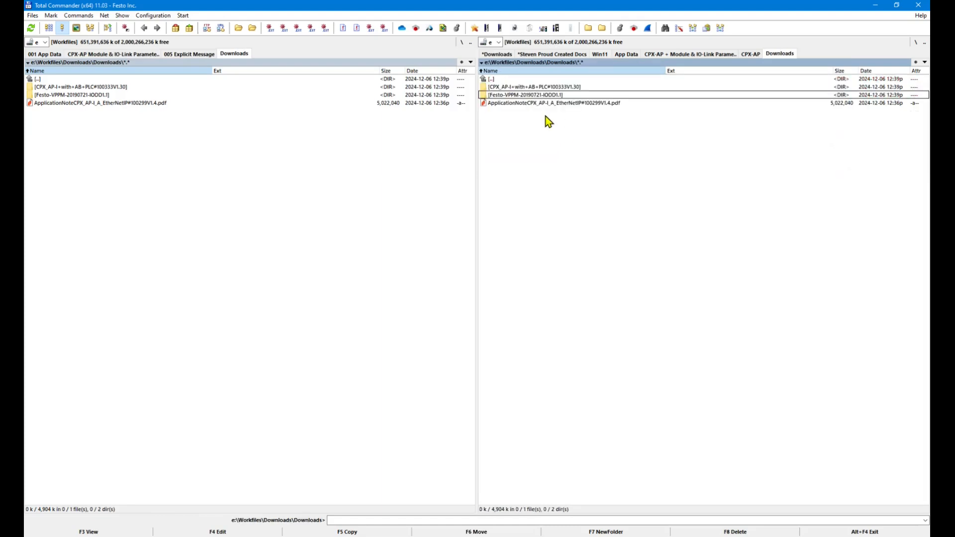
click(556, 104)
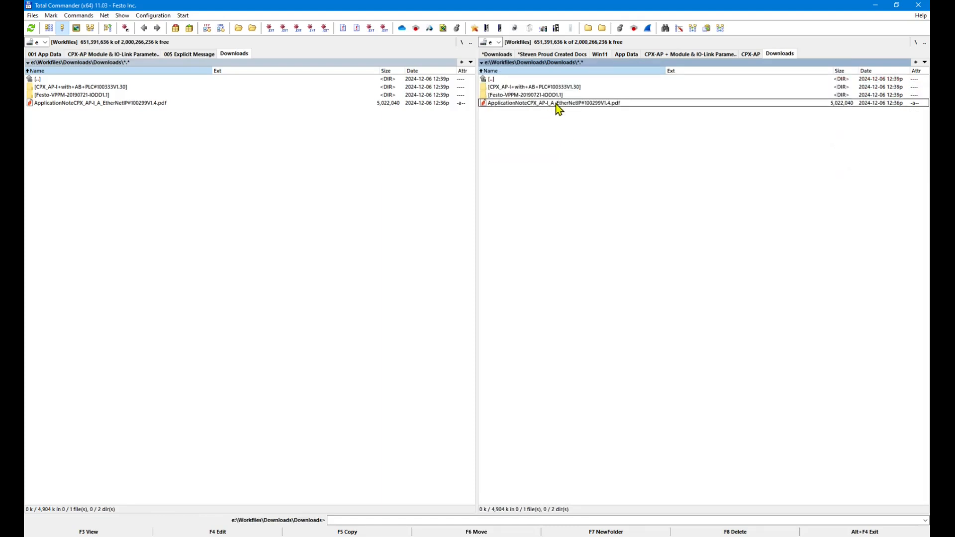
click(556, 105)
click(574, 89)
click(572, 103)
click(575, 88)
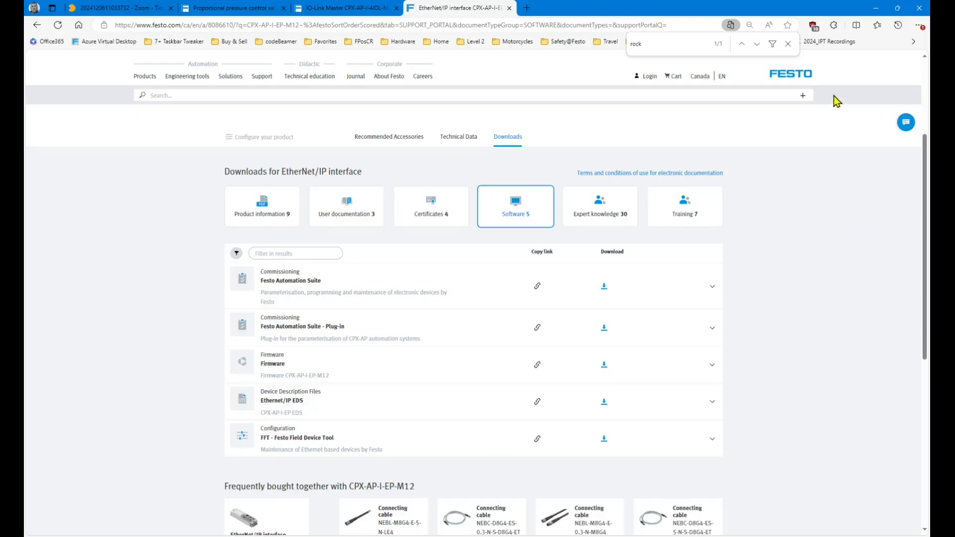
Close the 'rock' page search and review the IO-Link Master page's software downloads.
click(787, 44)
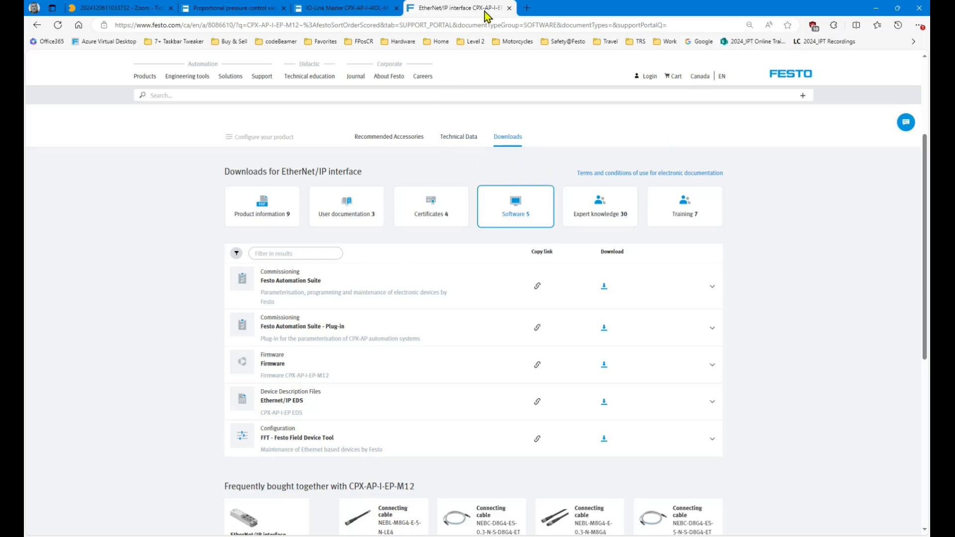
scroll(406, 182, up, 3)
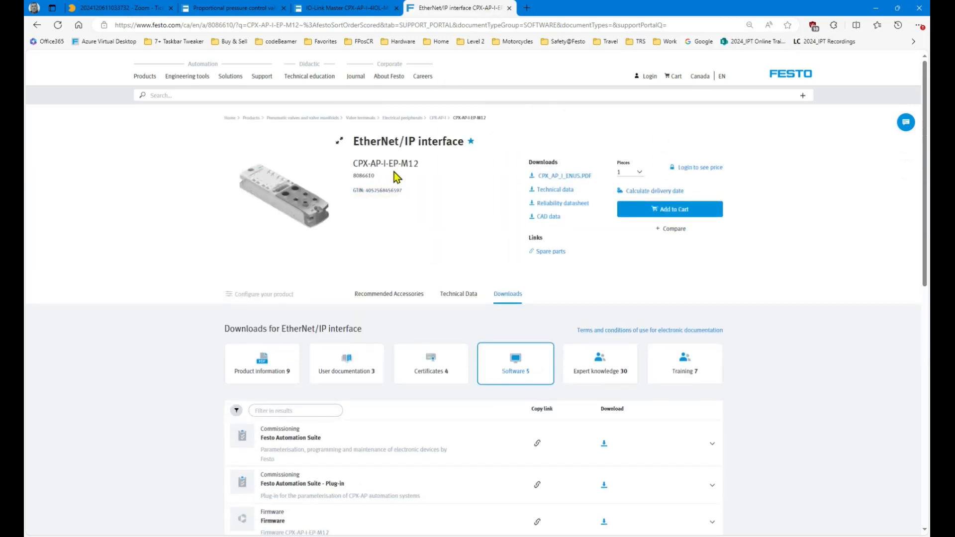
click(366, 10)
scroll(382, 215, up, 3)
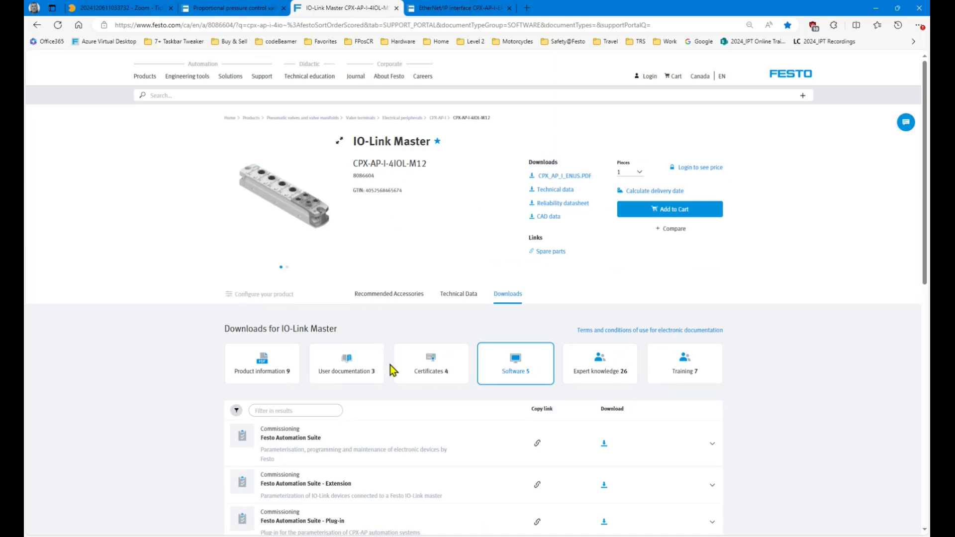
scroll(312, 454, down, 3)
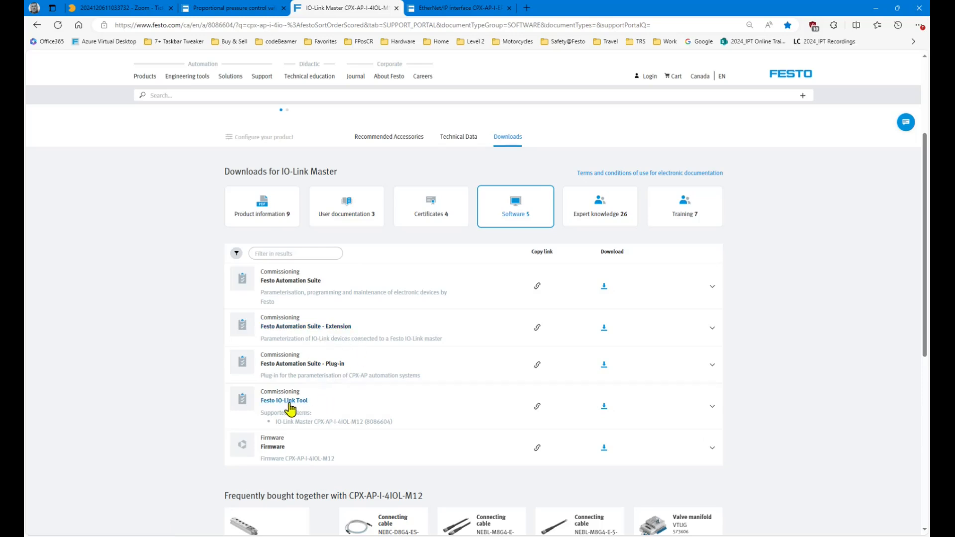
Compare with the EtherNet/IP interface page's downloads, then switch to the VMware virtual machine.
click(475, 9)
scroll(436, 329, down, 3)
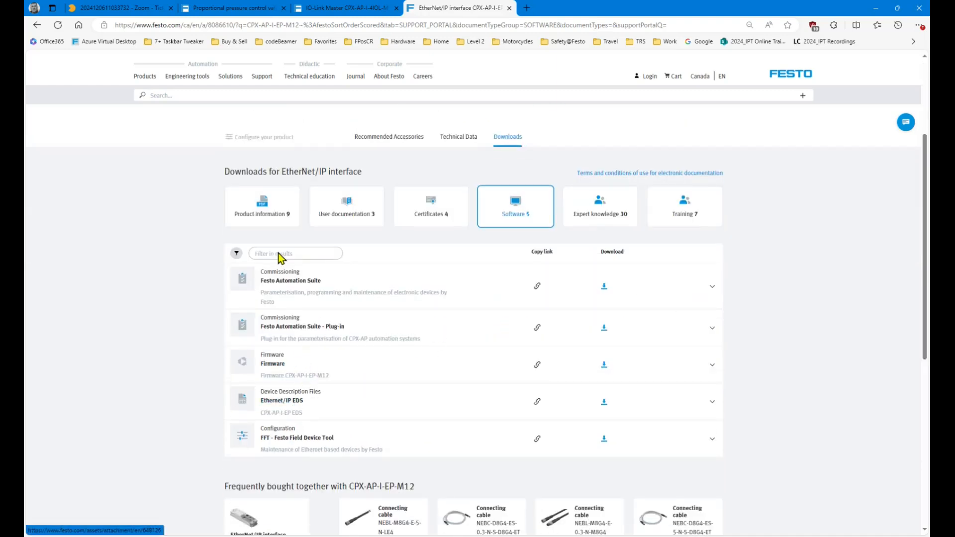
key(alt+Tab)
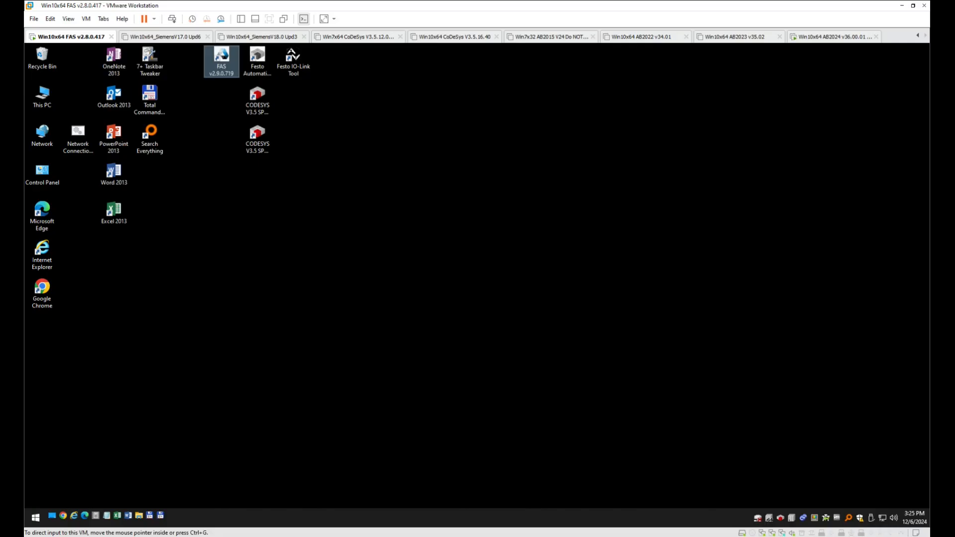
Launch Festo Automation Suite v2.9.0.719 from its shortcut on the VM desktop.
click(222, 62)
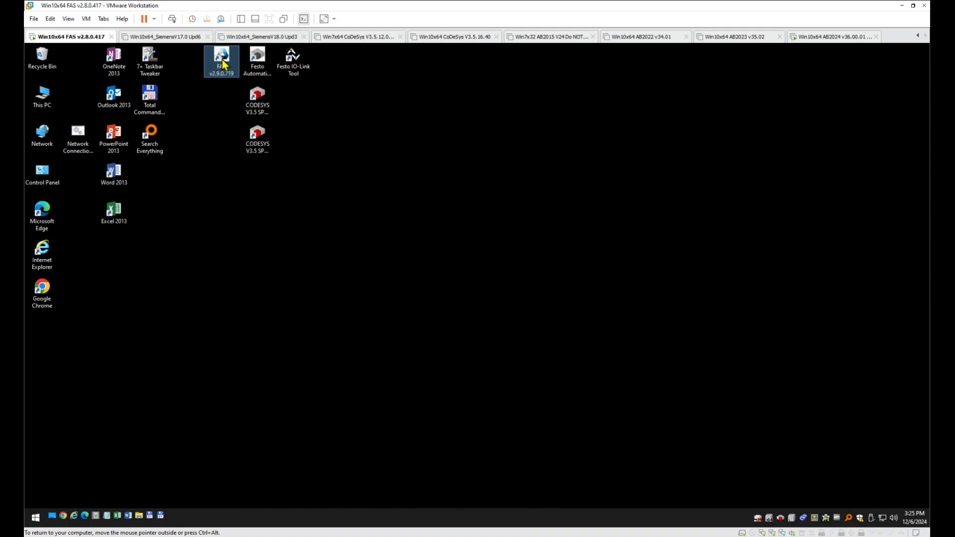
double_click(221, 61)
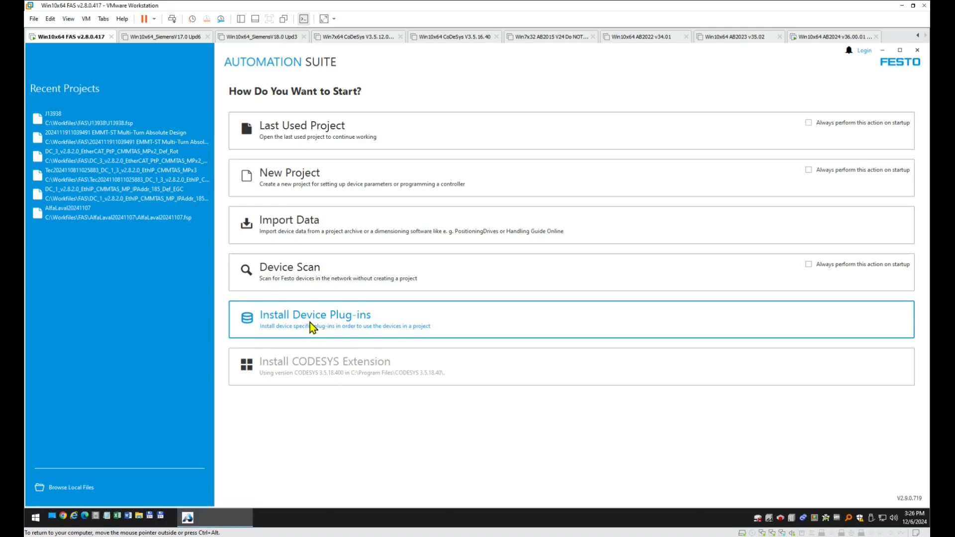
Check the suite's version info, then review the CPX, CPX-AP and IO-Link Device plug-ins.
click(310, 325)
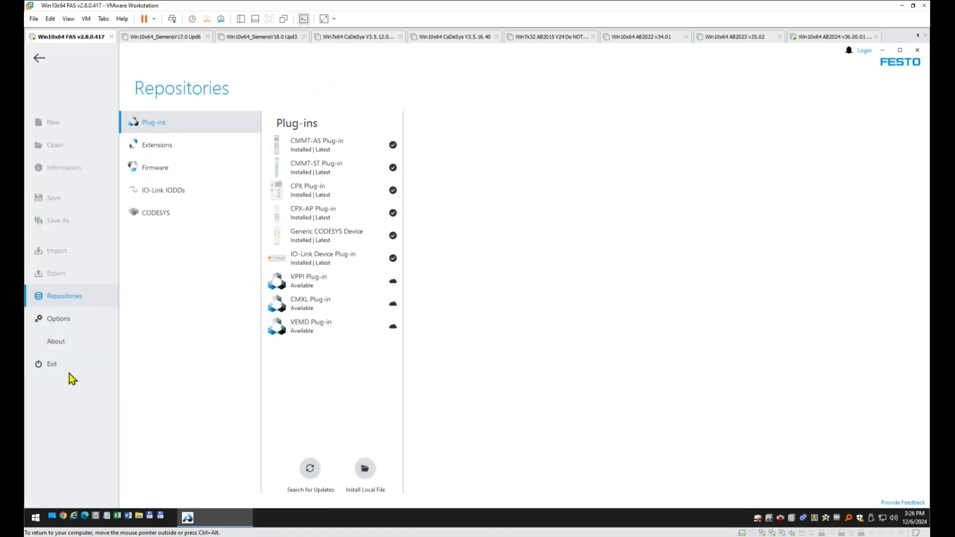
click(63, 344)
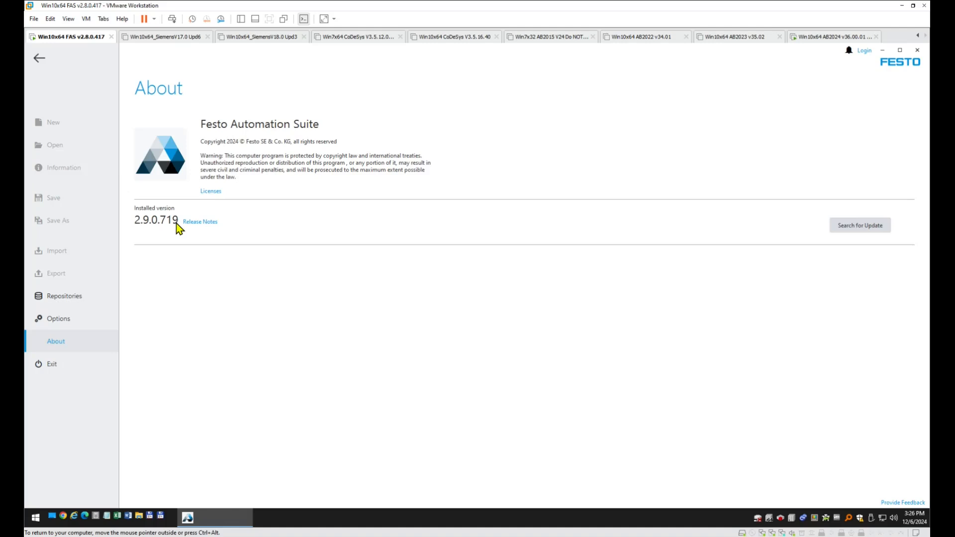
click(65, 297)
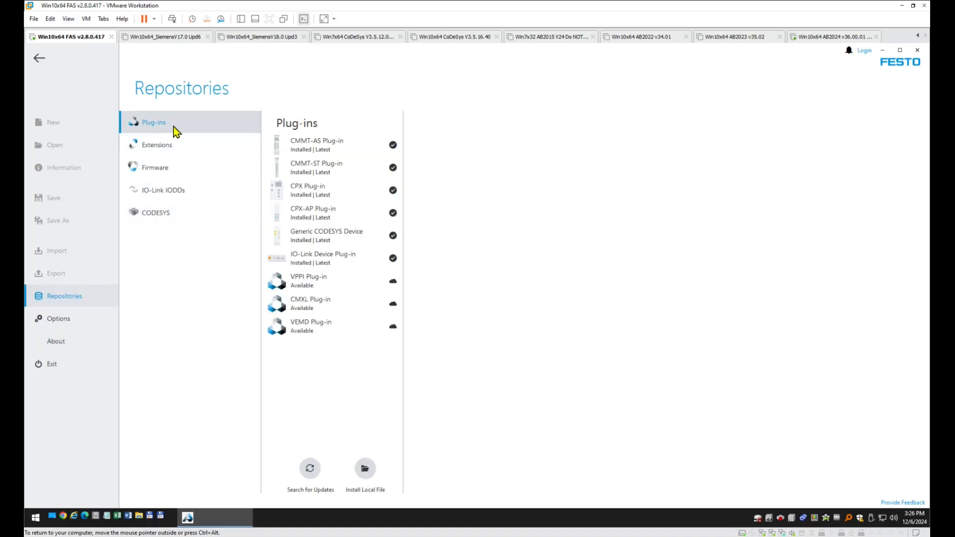
click(319, 193)
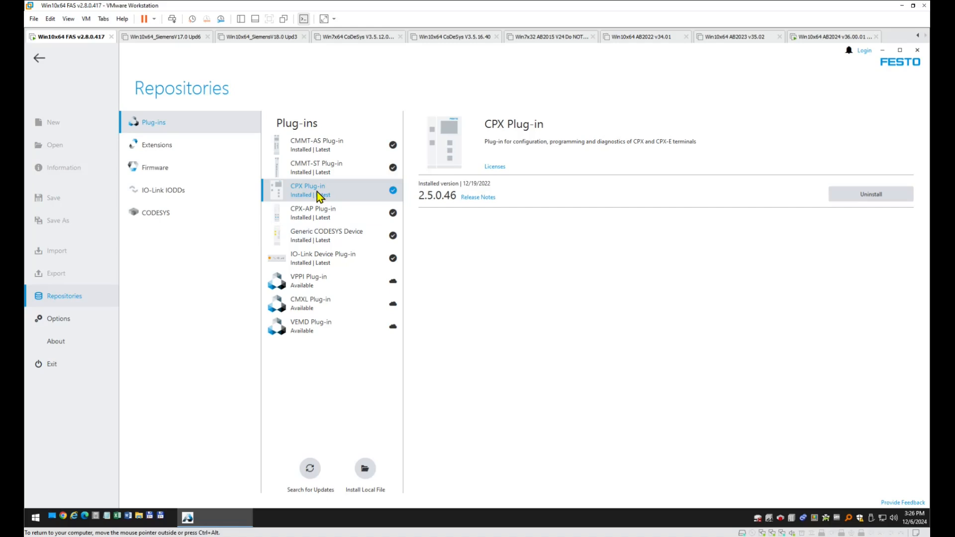
click(305, 213)
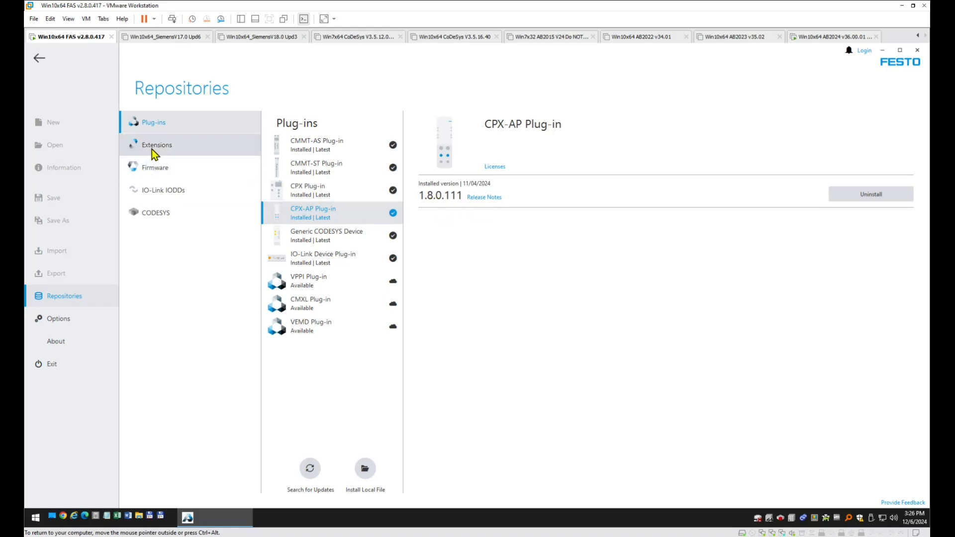
click(343, 260)
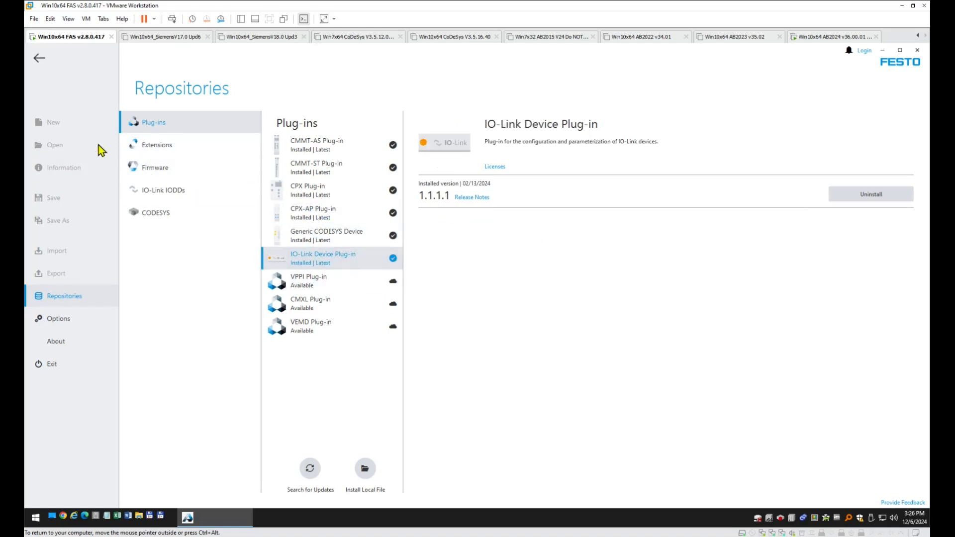
Review the installed IO-Link extension and return to the start page.
click(163, 151)
click(299, 198)
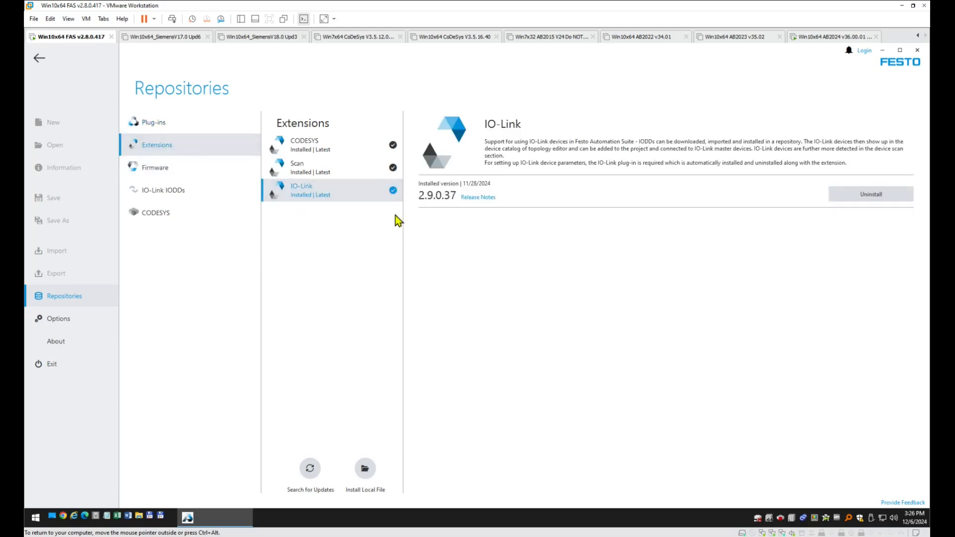
click(39, 58)
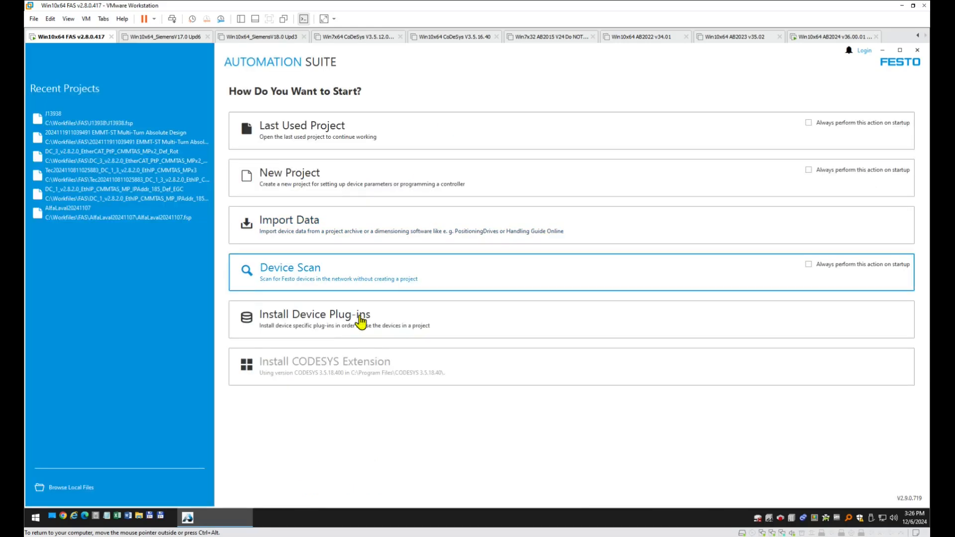
Run a Device Scan, expand EP095 and check its network settings.
click(322, 280)
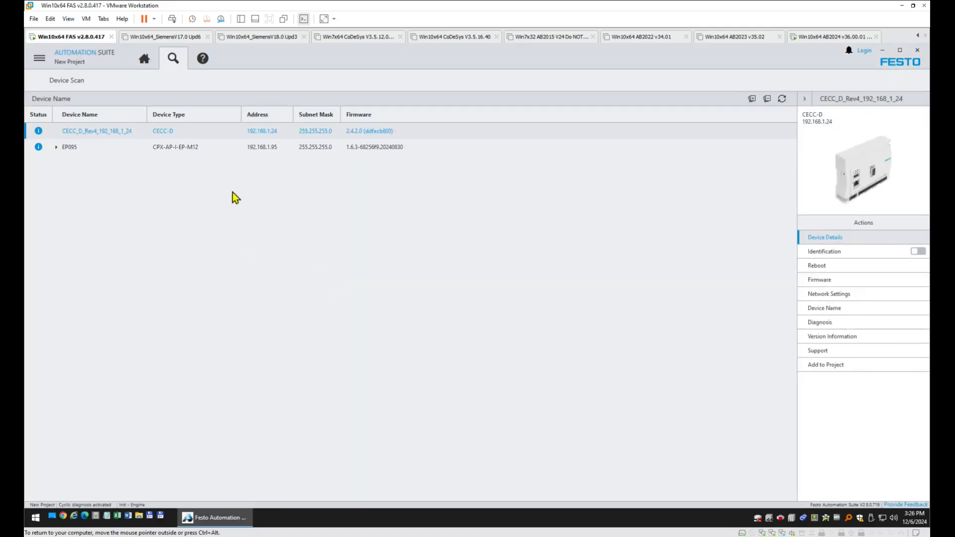
click(57, 148)
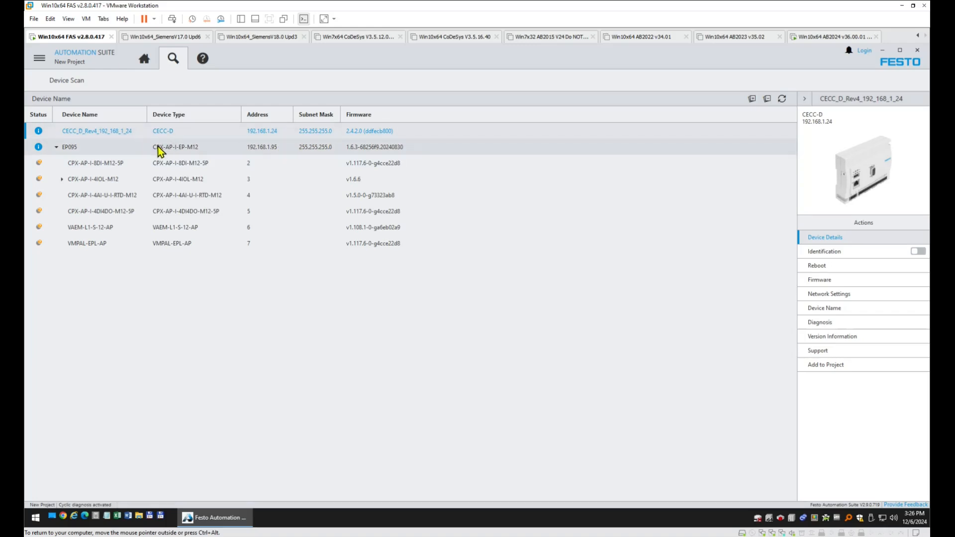
click(188, 148)
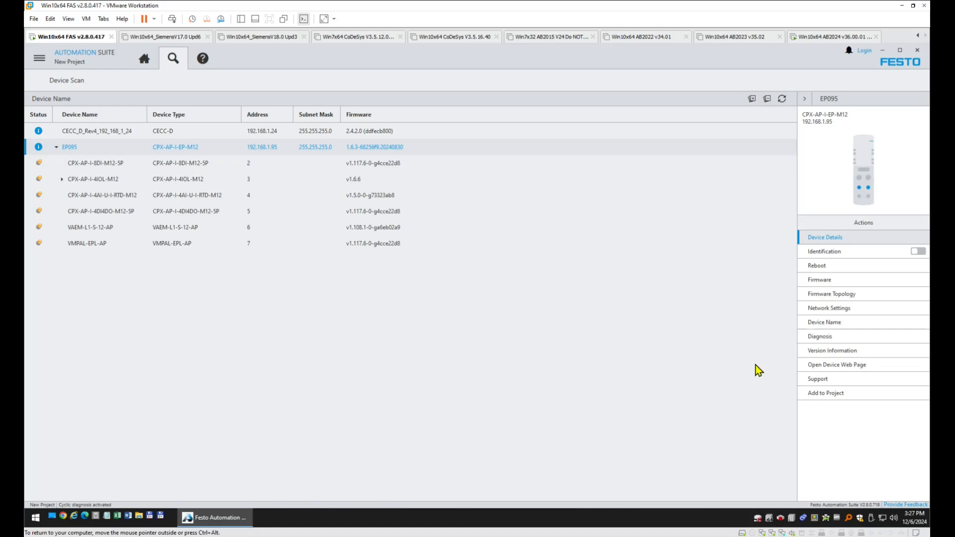
click(866, 308)
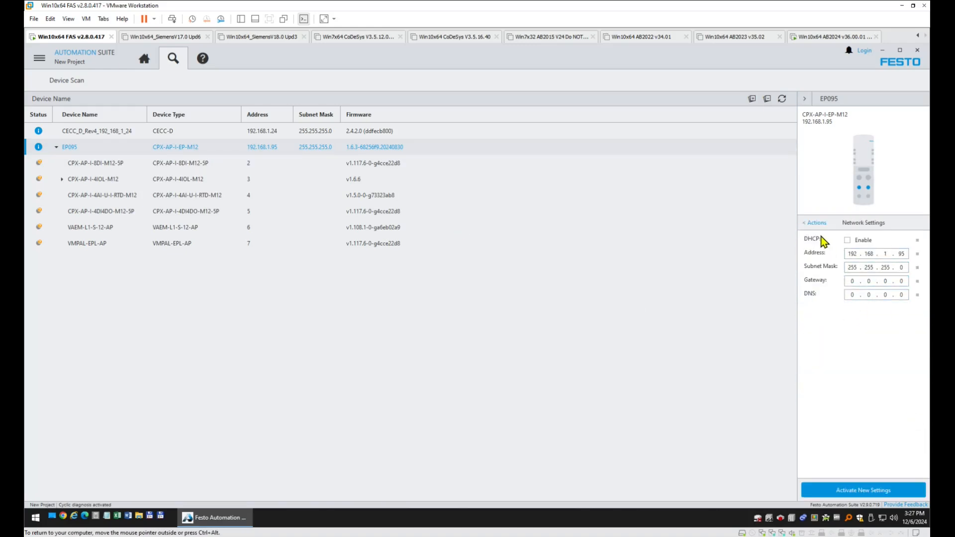
click(816, 223)
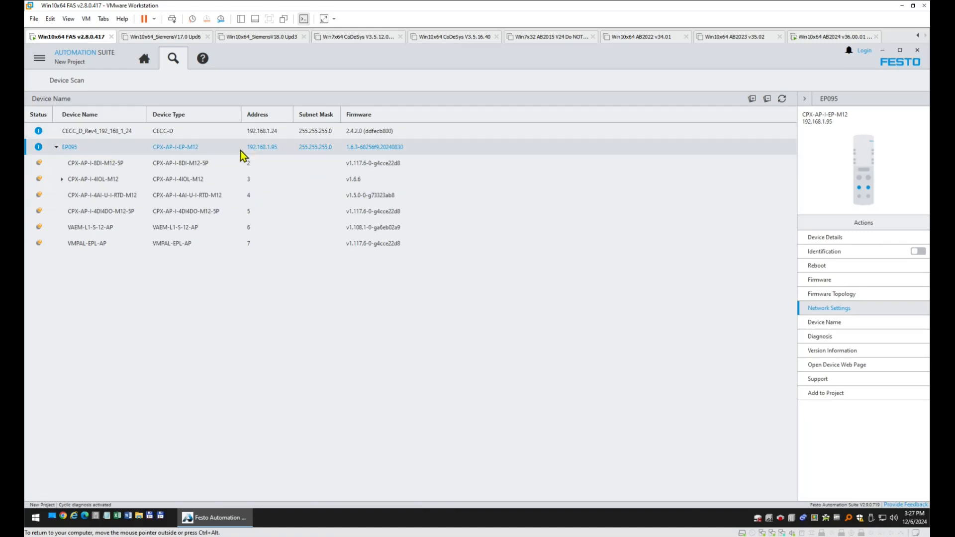
Expand the CPX-AP-I-4IOL-M12 master, widen the Device Name column and view its details.
click(62, 179)
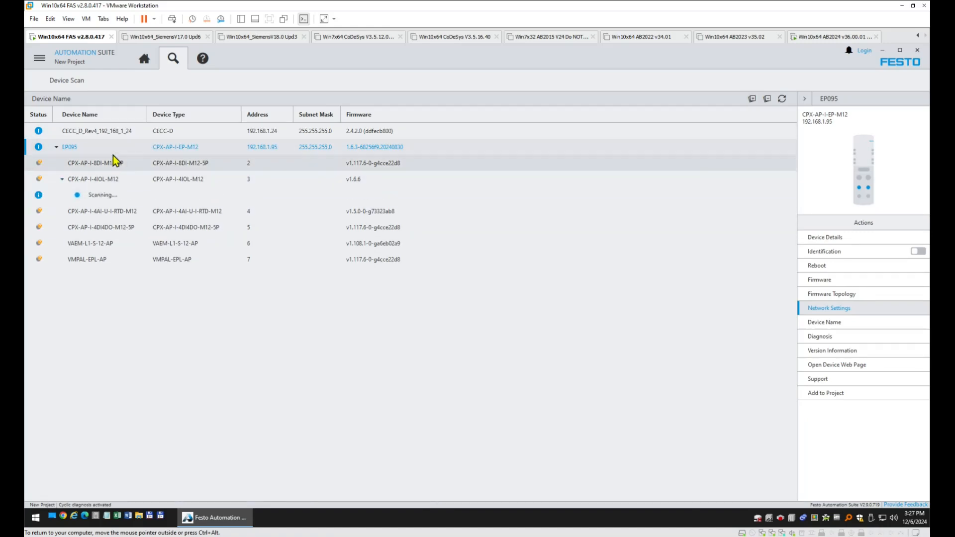
drag(147, 114, 314, 135)
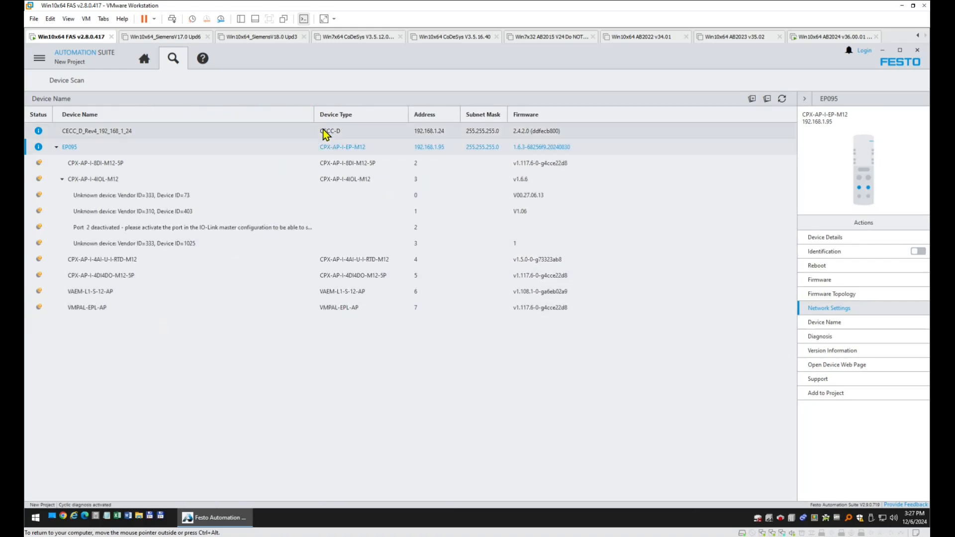
drag(314, 114, 359, 119)
click(113, 181)
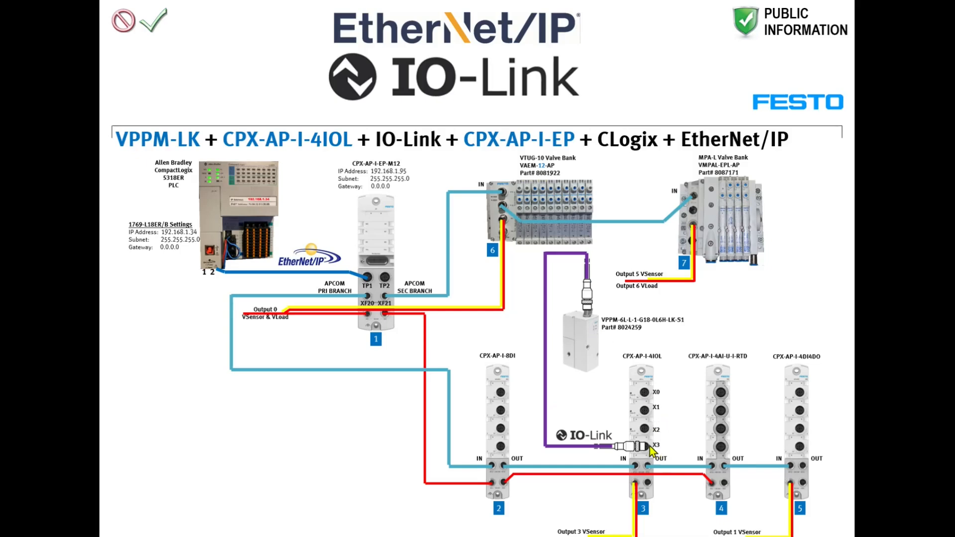
Advance to the VPPM Valve Configuration slide and leave the slideshow.
click(366, 408)
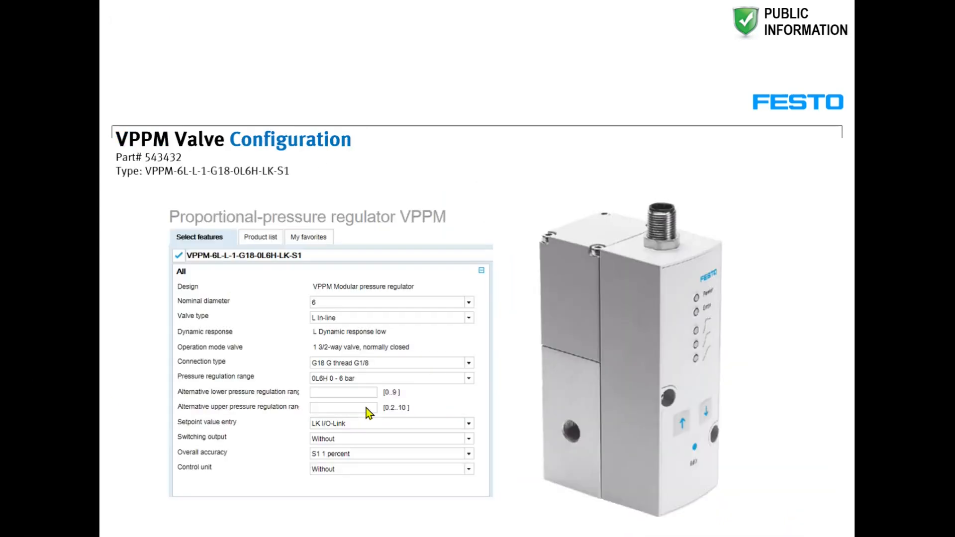
key(alt+Tab)
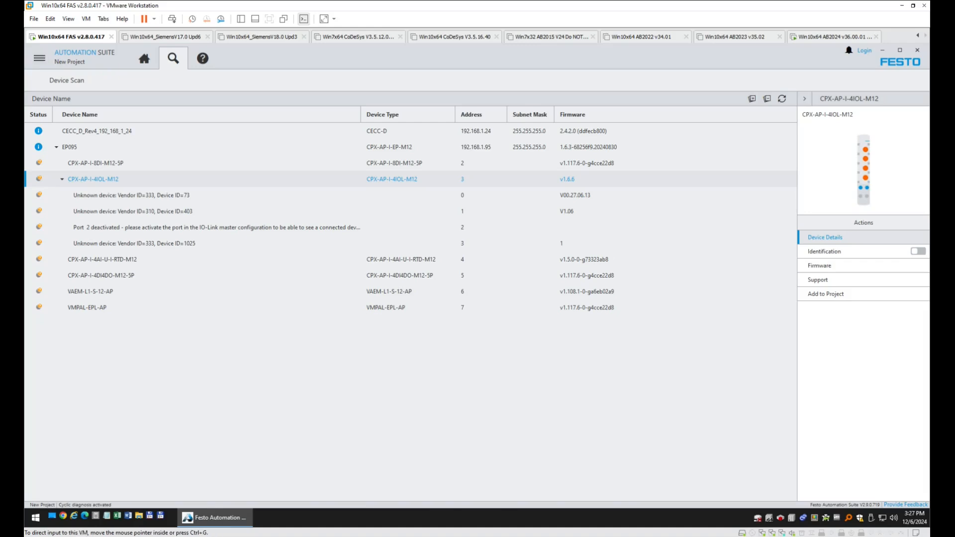
Install Festo-VPPM-20190731-IODD1.1.xml as a local IODD, check its details, and return to Device Scan.
click(39, 59)
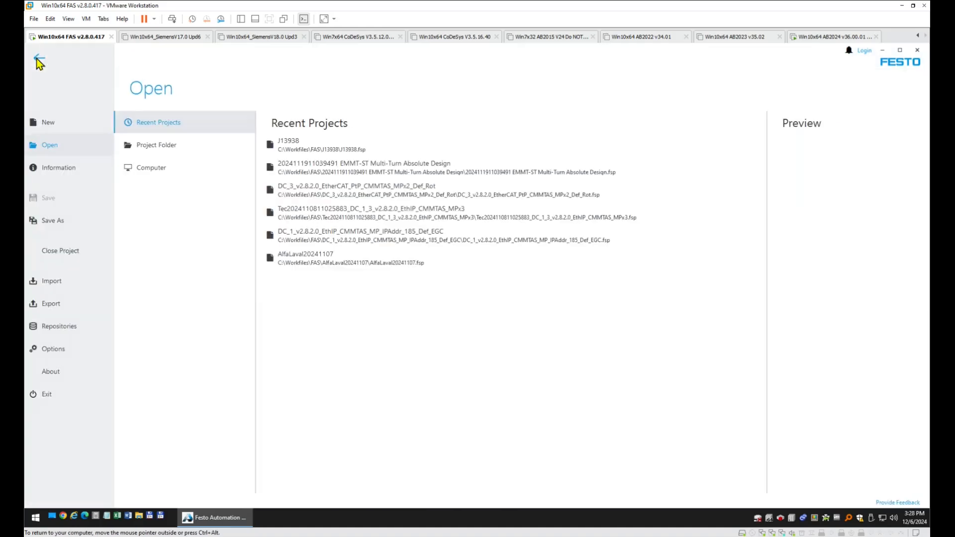
click(62, 323)
click(161, 192)
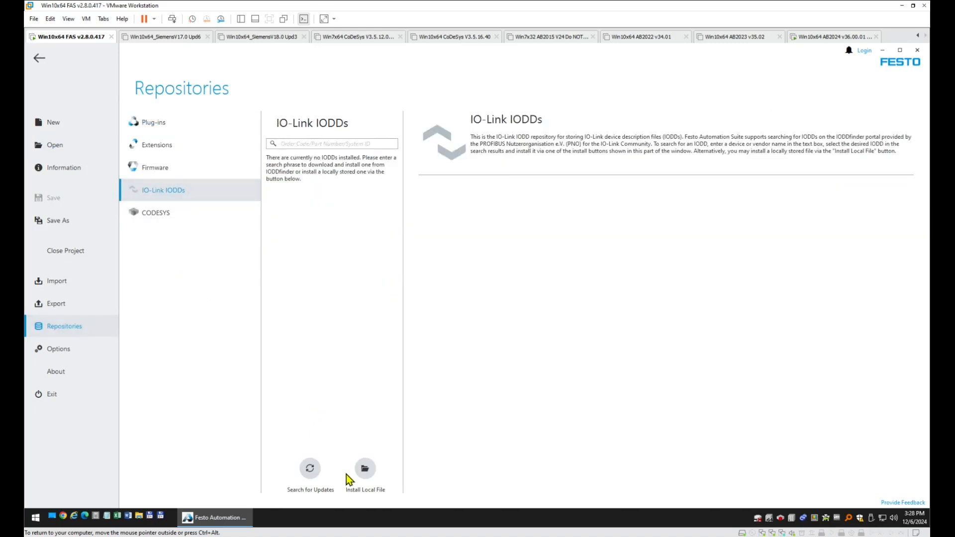
click(366, 470)
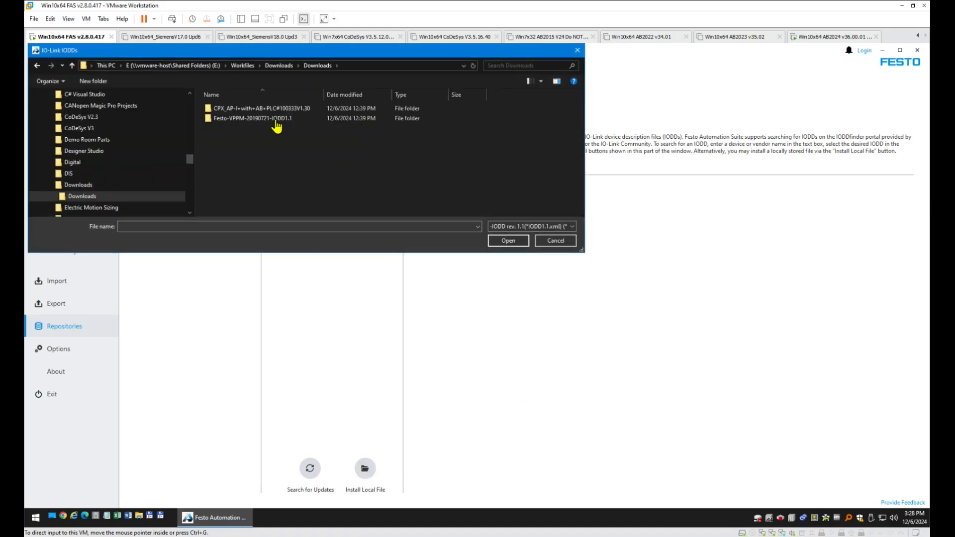
double_click(267, 119)
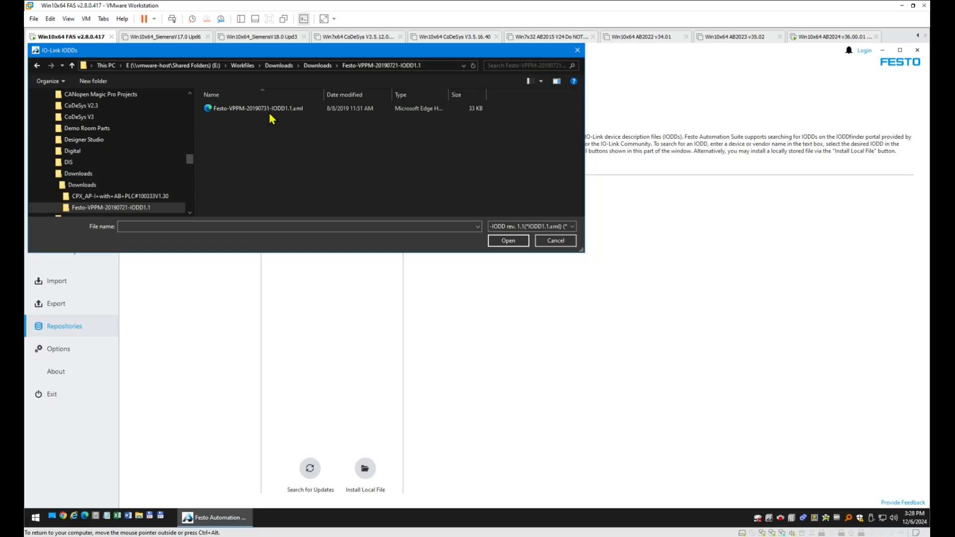
click(275, 109)
click(519, 243)
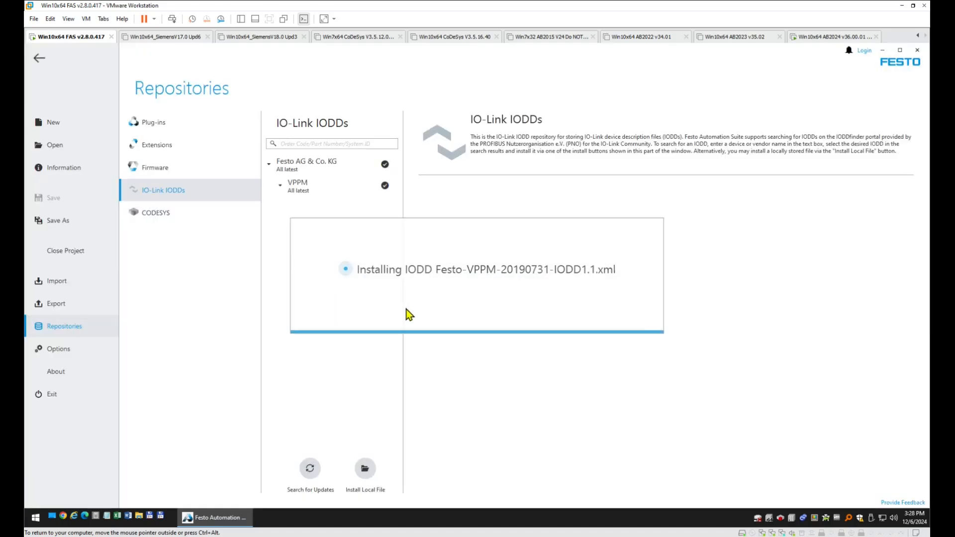
click(309, 213)
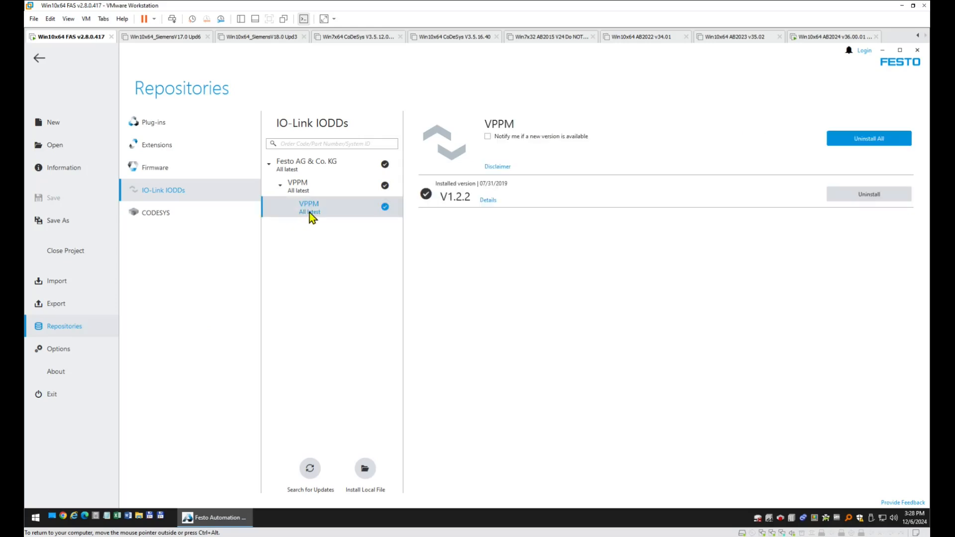
click(39, 61)
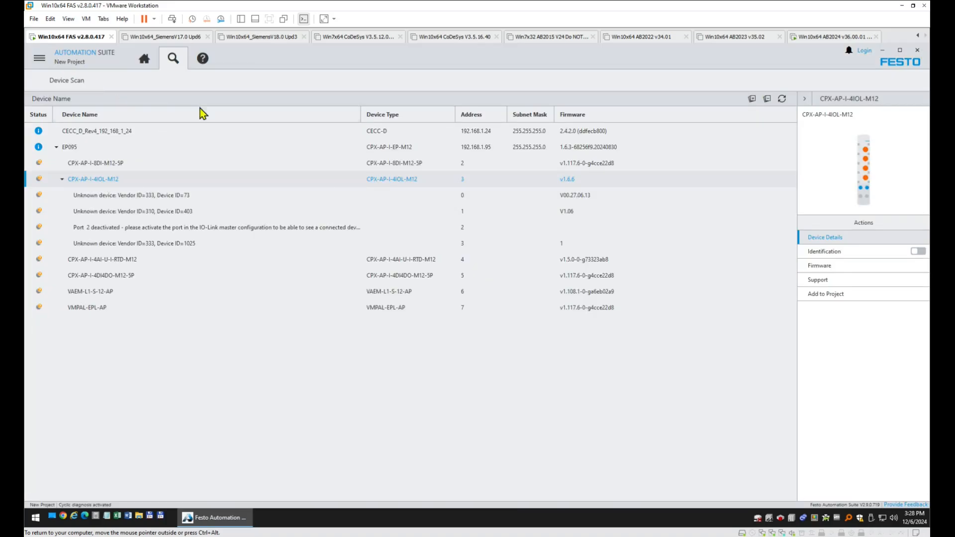
Rescan, expand EP095 and the 4IOL master to find the VPPM on port 3, then add EP095.
click(783, 100)
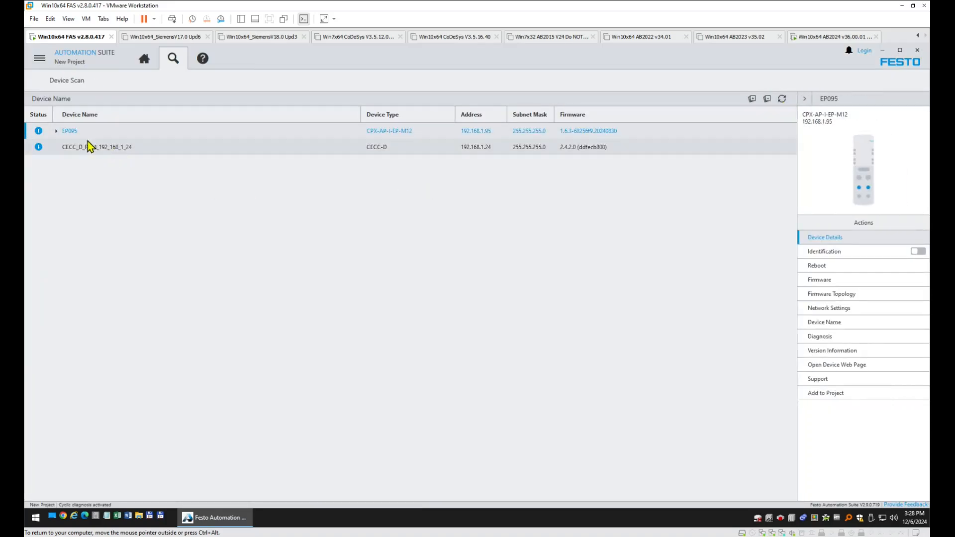
click(56, 131)
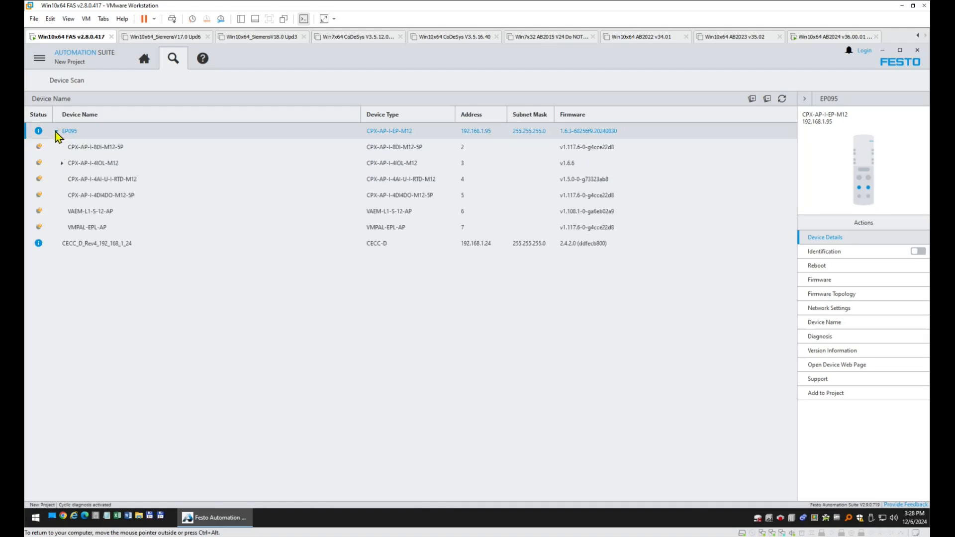
click(62, 163)
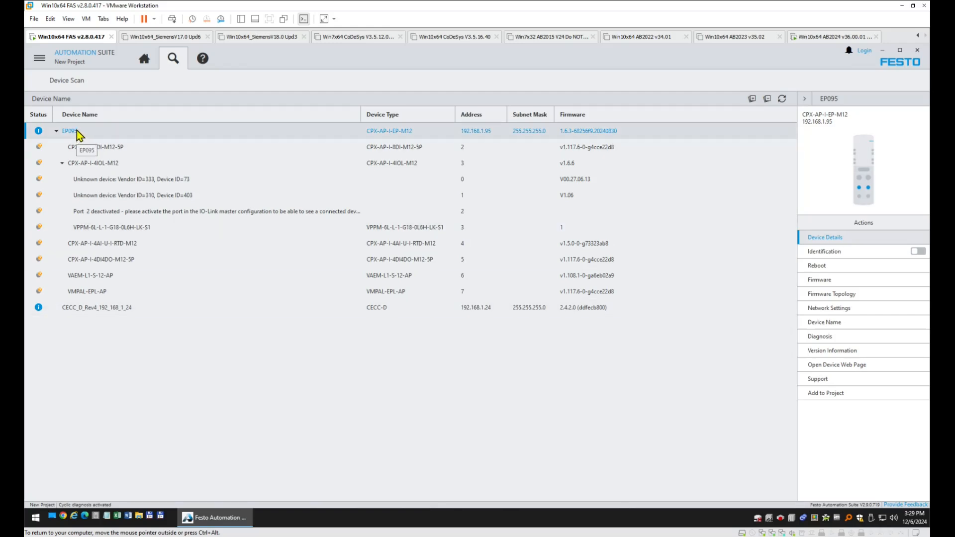
click(814, 393)
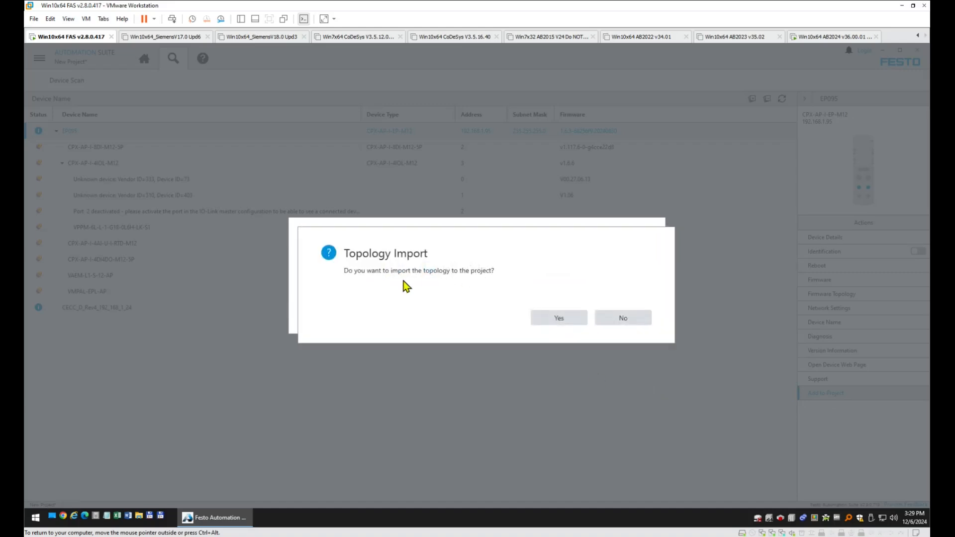
Accept the topology import, allow missing description files to download, and acknowledge the ten imported devices.
click(562, 318)
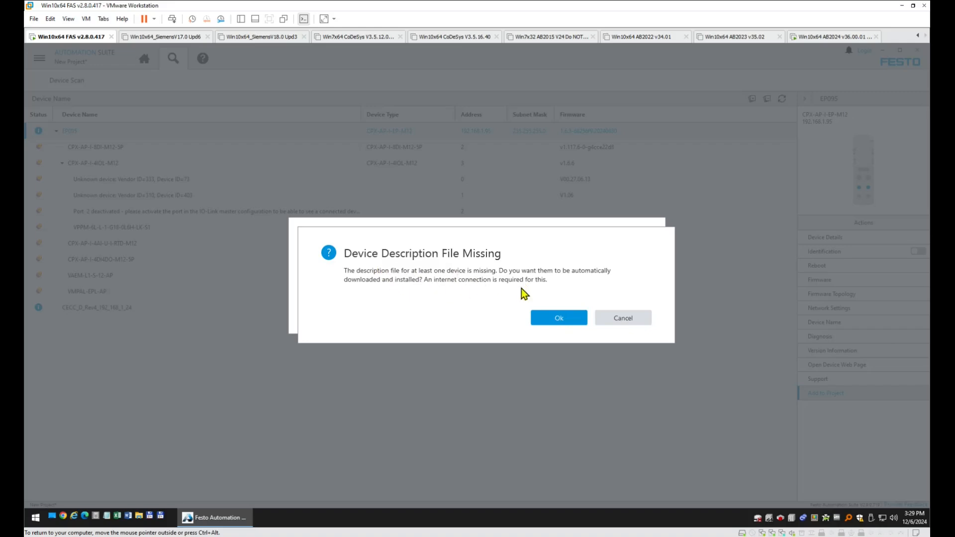
click(553, 319)
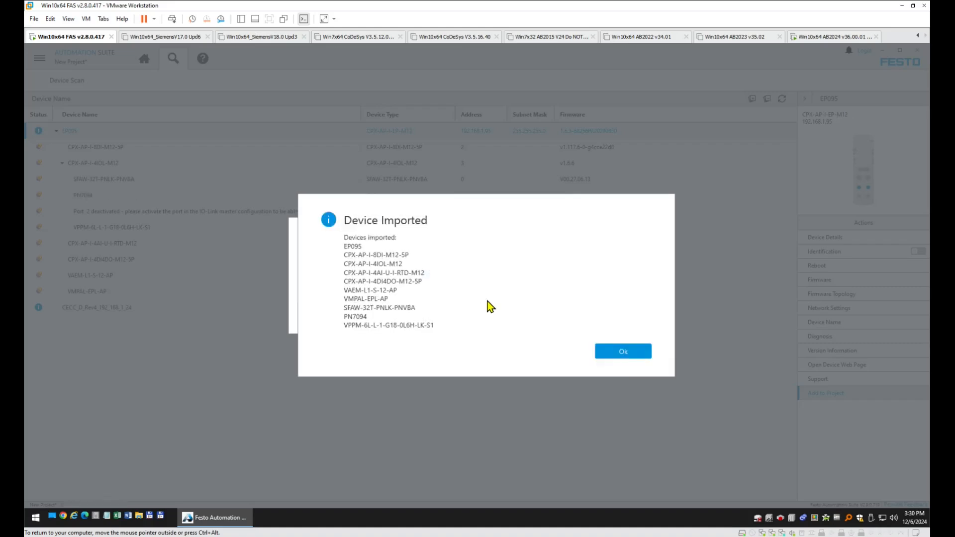
click(630, 354)
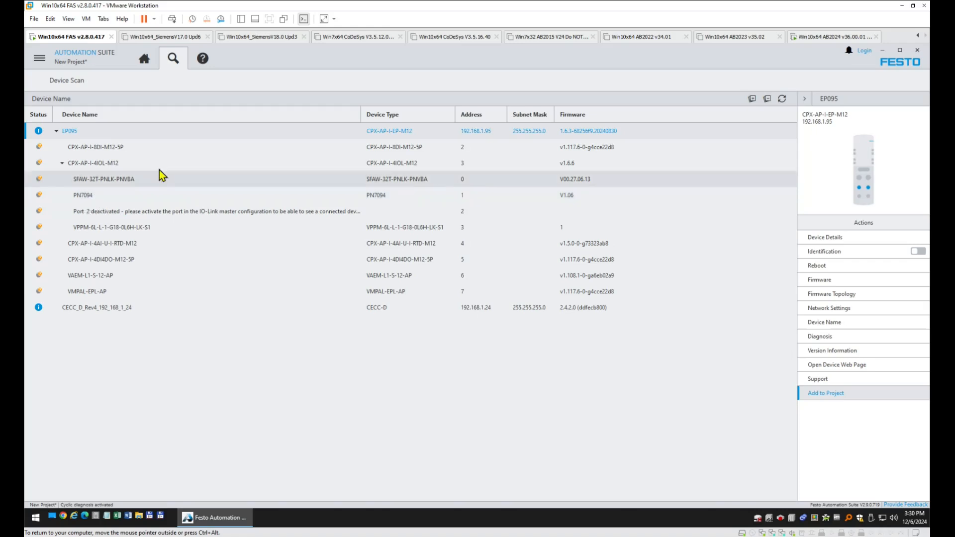
Switch to the Topology Editor showing EP095 with its SFAW, PN7094 and VPPM IO-Link devices.
click(145, 60)
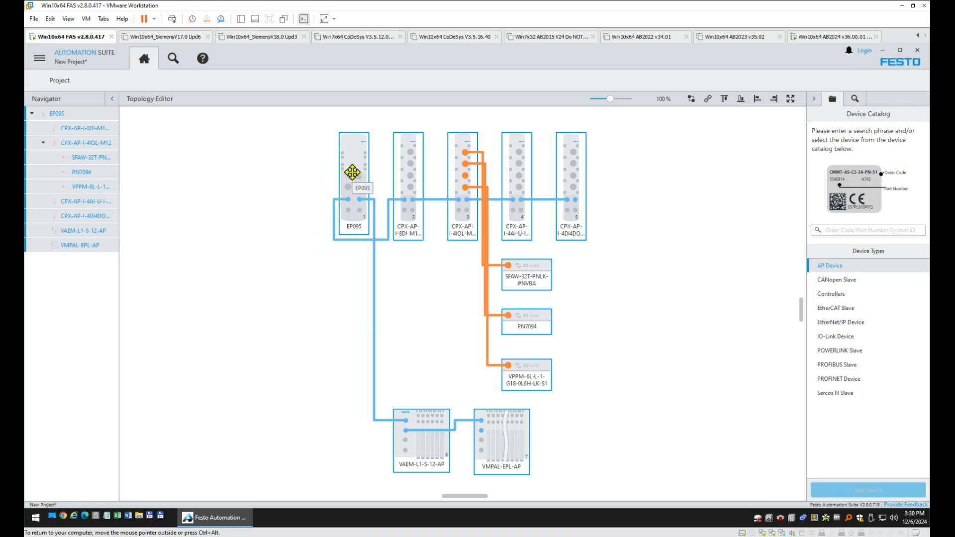
Open the EP095 plug-in, then the CPX-AP-I-4IOL-M12 module's parameter pages from the topology.
click(259, 224)
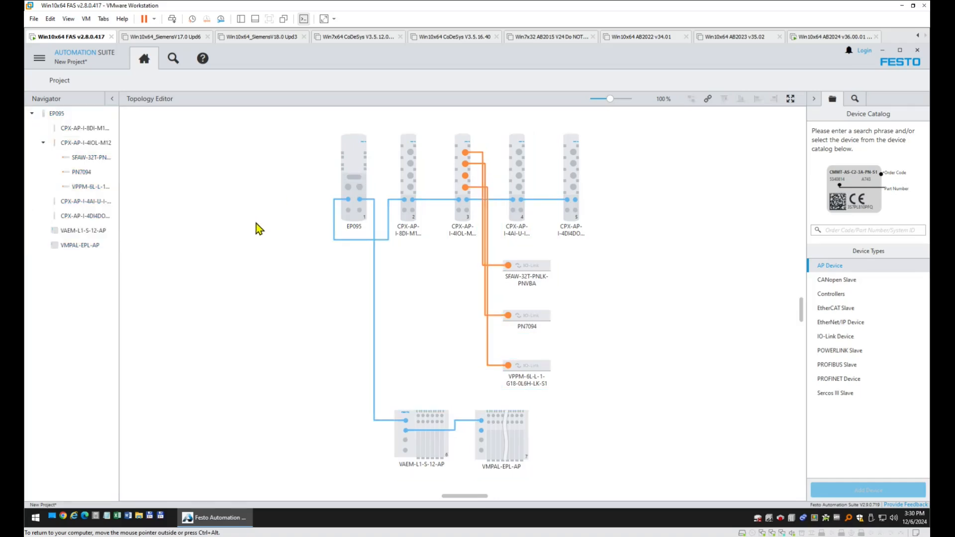
double_click(353, 164)
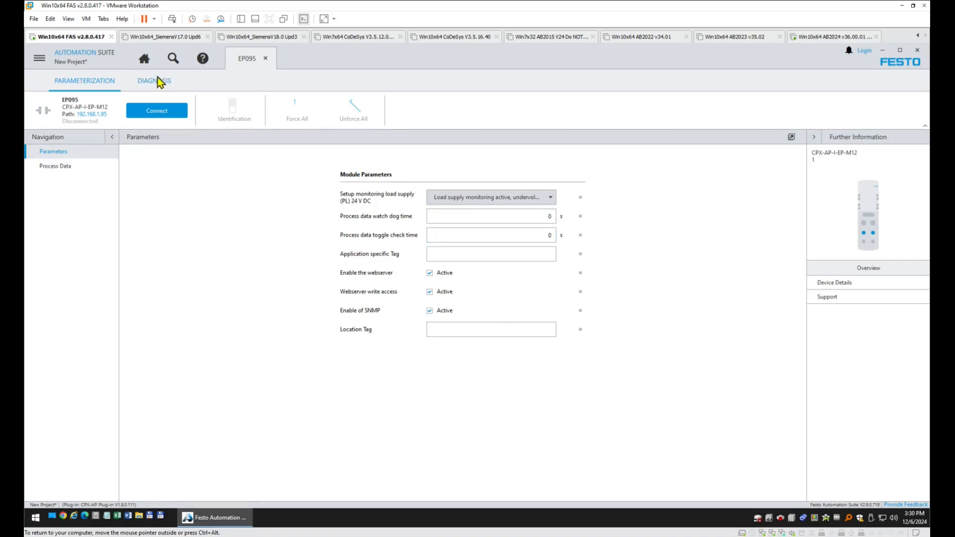
click(144, 59)
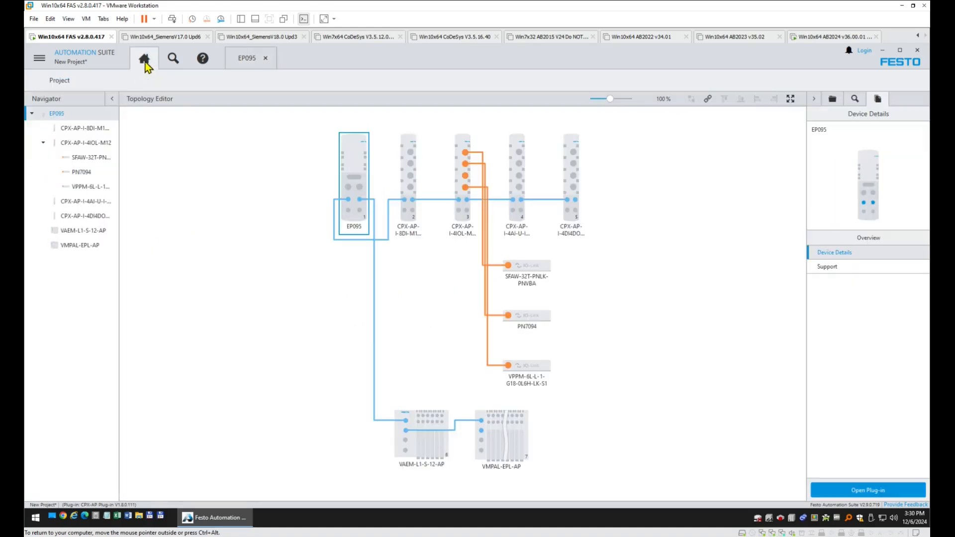
click(411, 175)
double_click(458, 164)
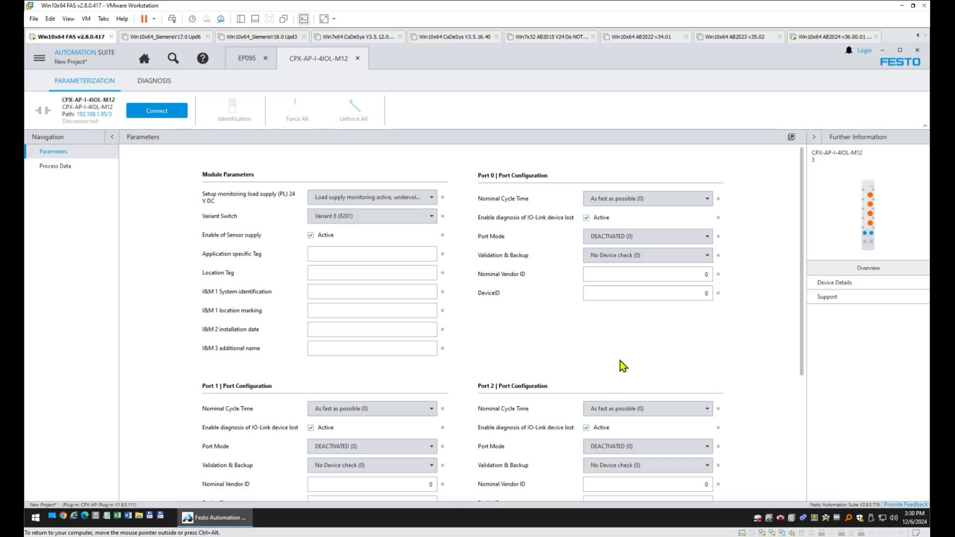
Connect to the CPX-AP-I-4IOL-M12 IO-Link master and read its parameters from the device.
scroll(621, 367, down, 5)
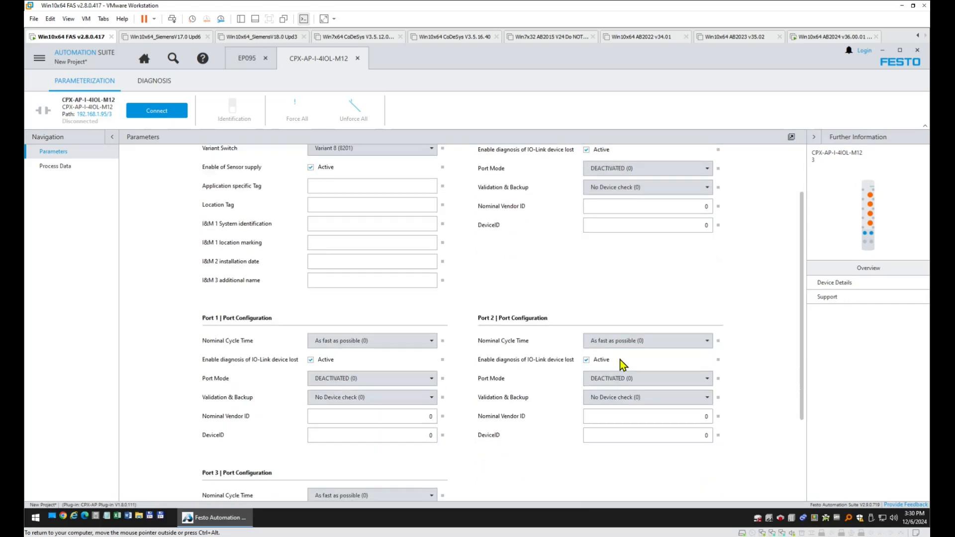
scroll(621, 365, up, 5)
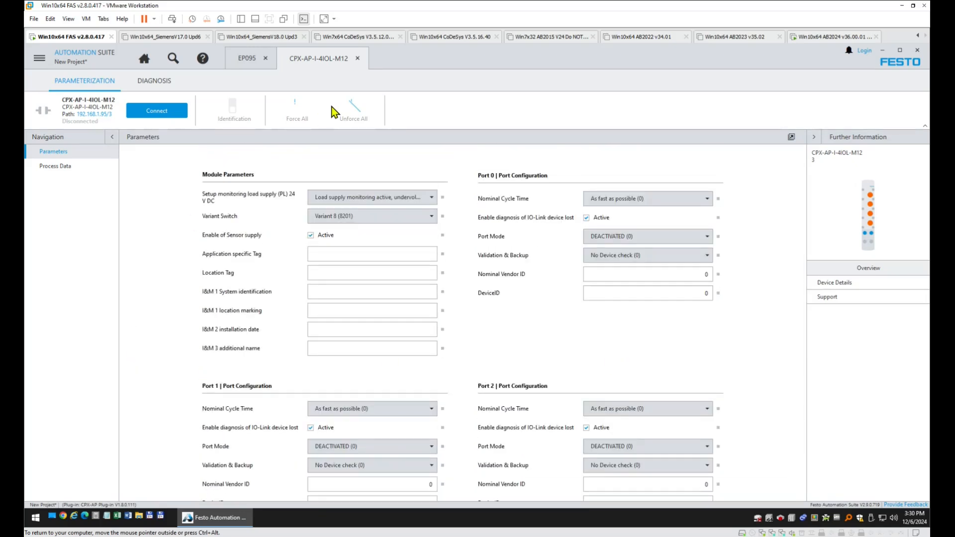
click(161, 115)
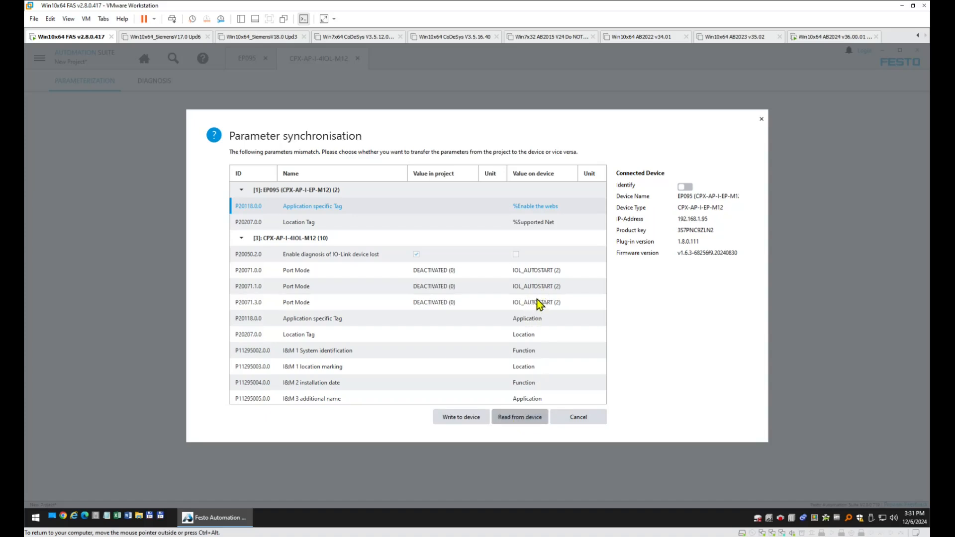
click(518, 421)
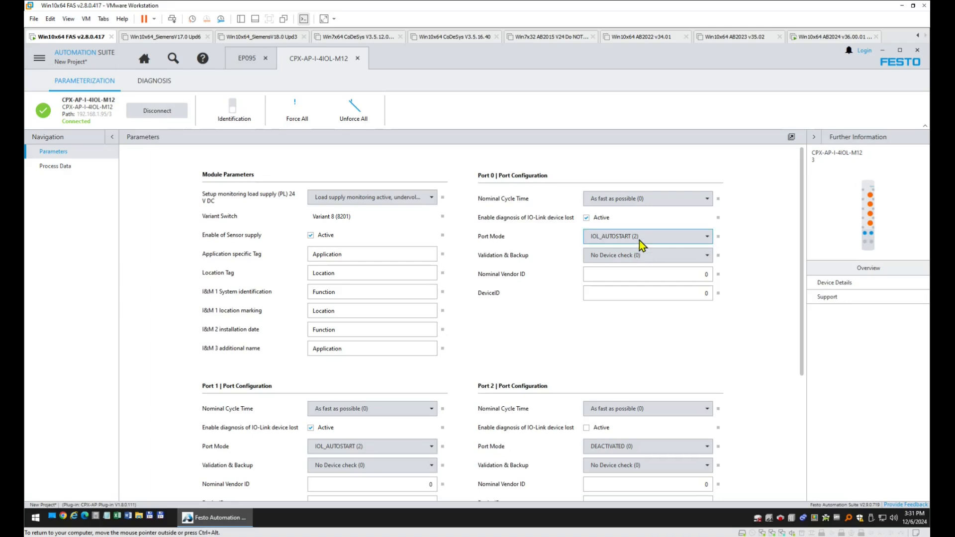
Review the EP095 module's parameters, then return to the project topology.
scroll(415, 326, down, 3)
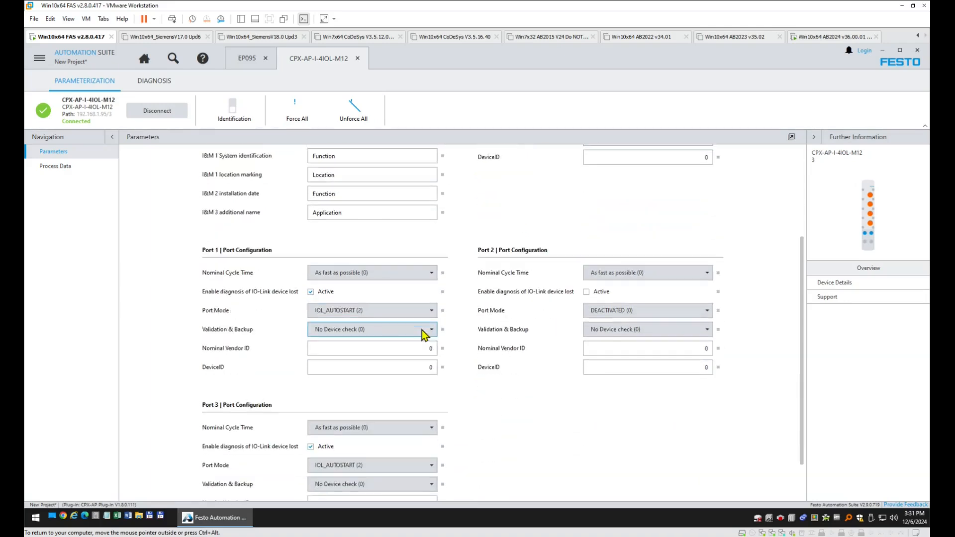
scroll(398, 388, down, 1)
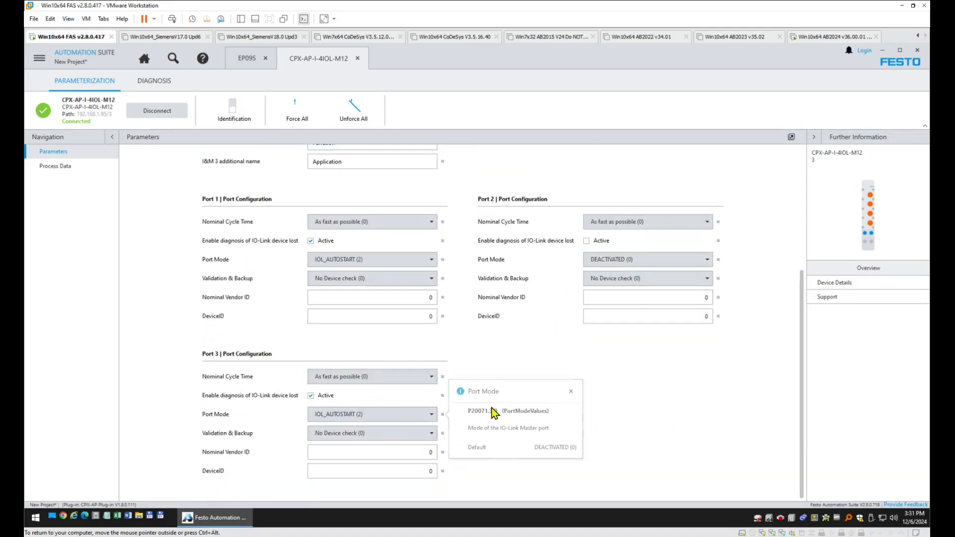
scroll(551, 418, up, 4)
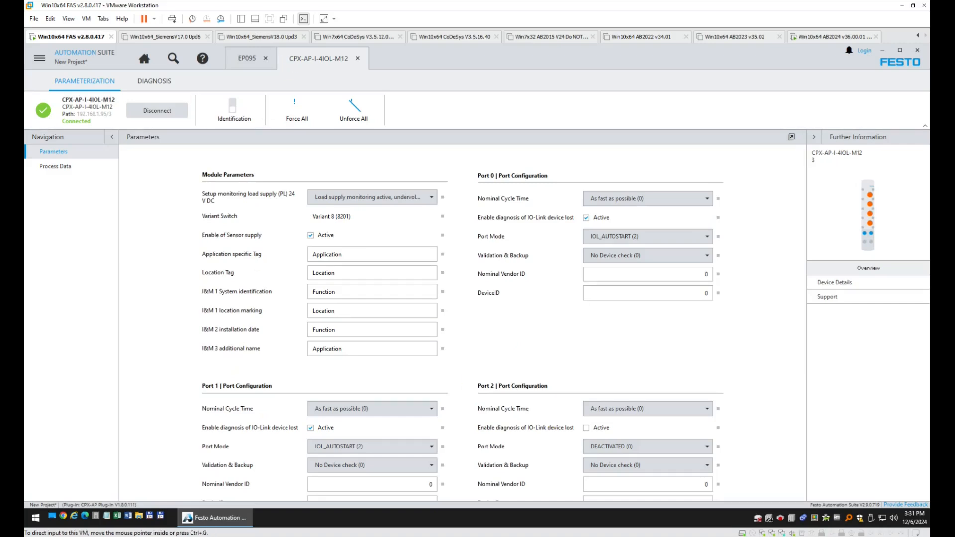
click(244, 58)
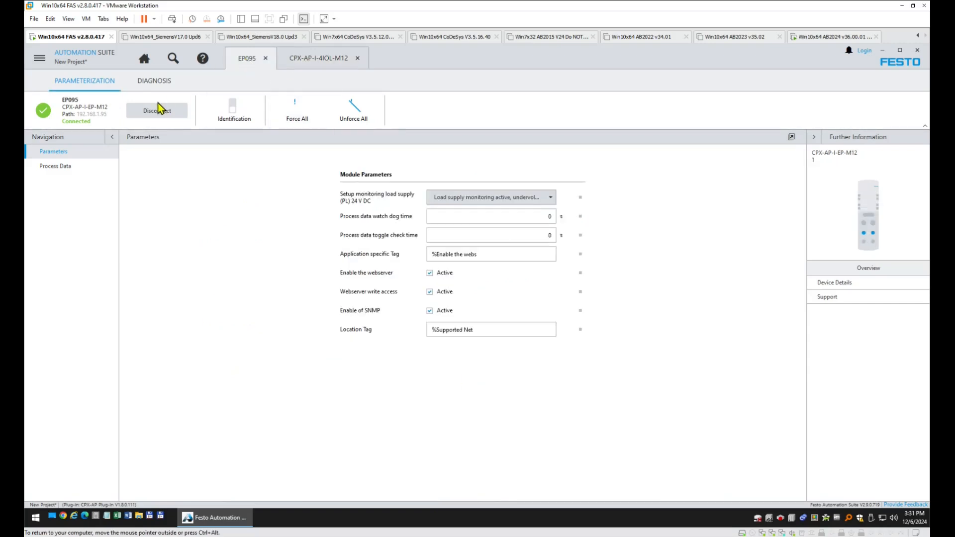
click(144, 59)
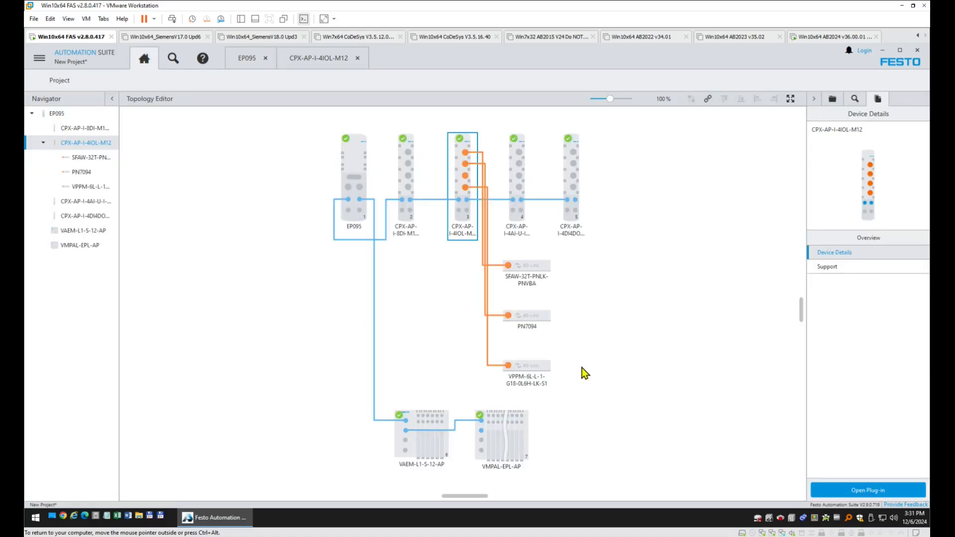
Open the SFAW-32T-PNLK-PNVBA sensor's full parameter list.
double_click(530, 266)
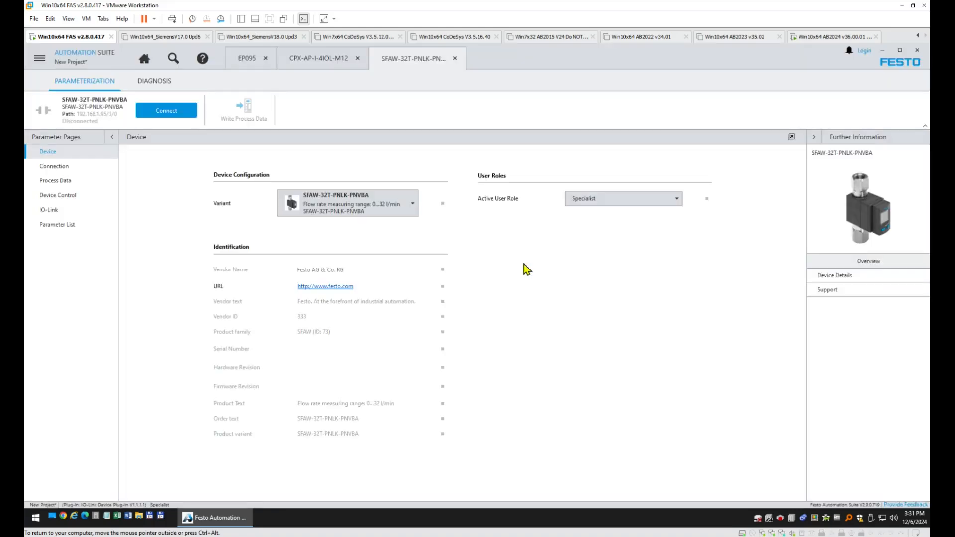
click(59, 165)
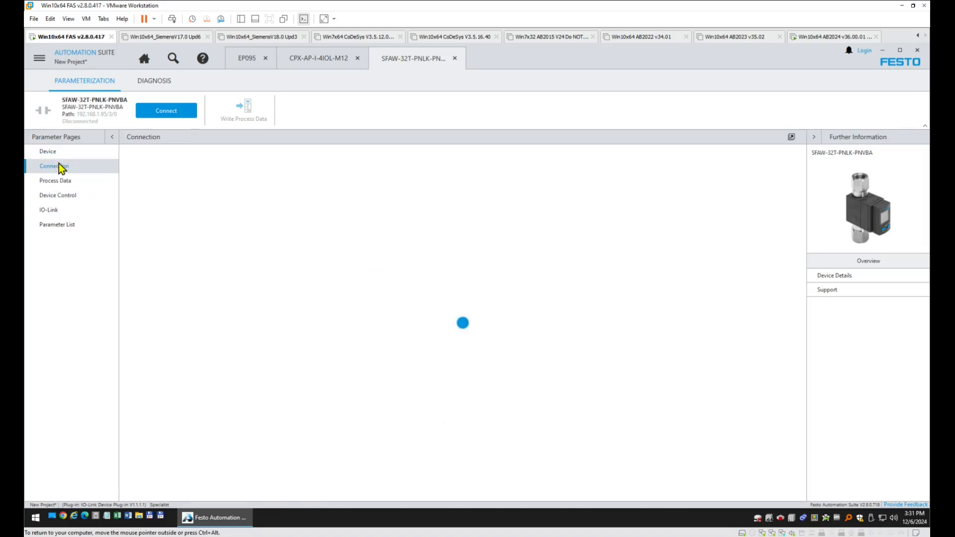
click(61, 228)
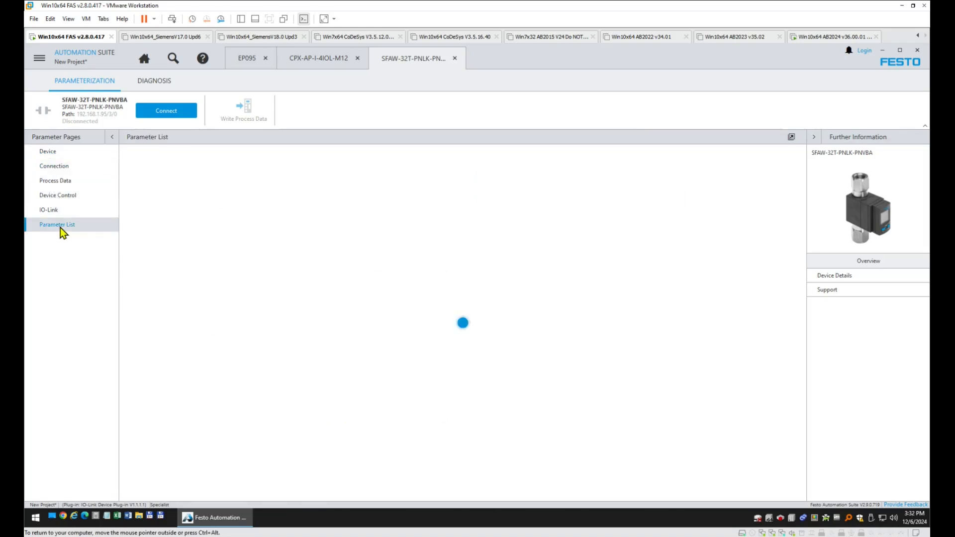
Connect to the SFAW sensor, read its parameters from the device, and bring up Save As.
scroll(493, 320, down, 3)
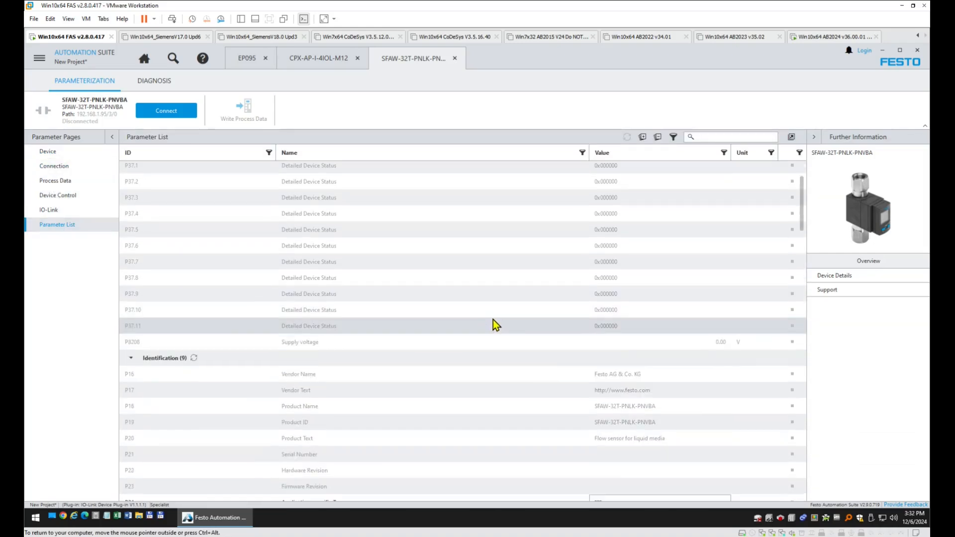
click(188, 116)
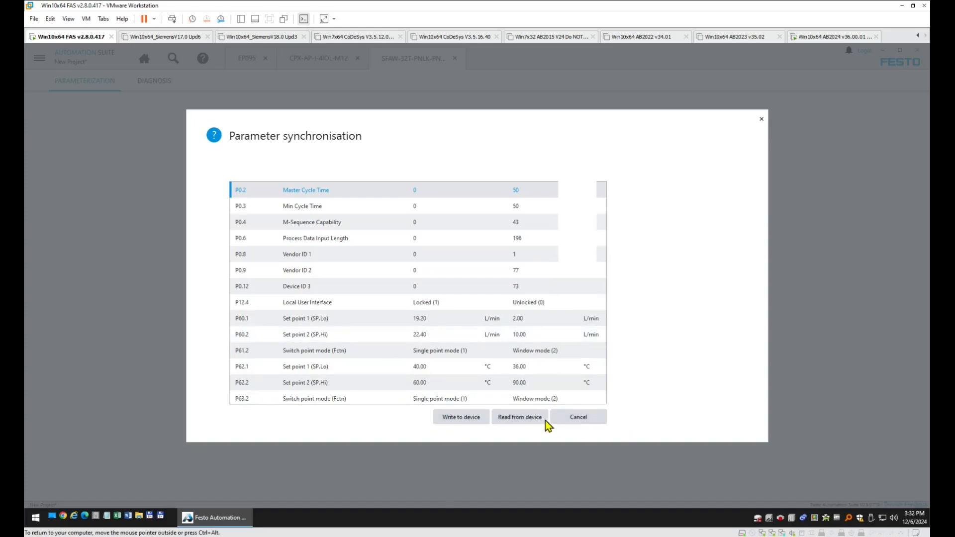
click(537, 421)
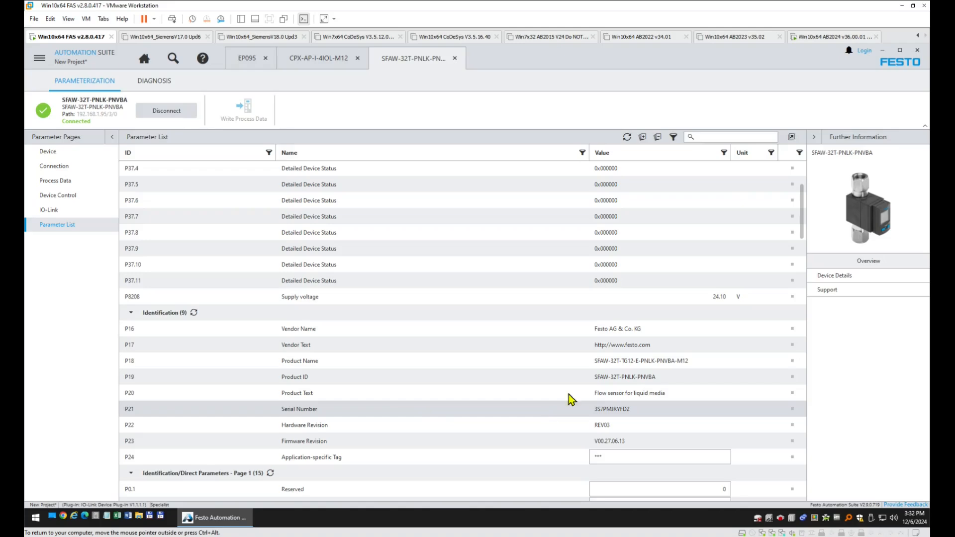
drag(803, 198, 791, 477)
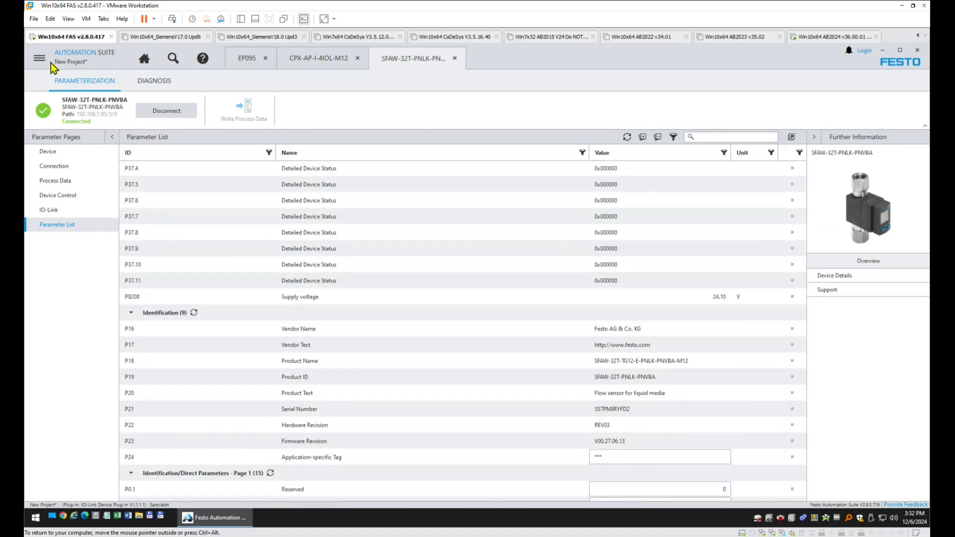
click(38, 60)
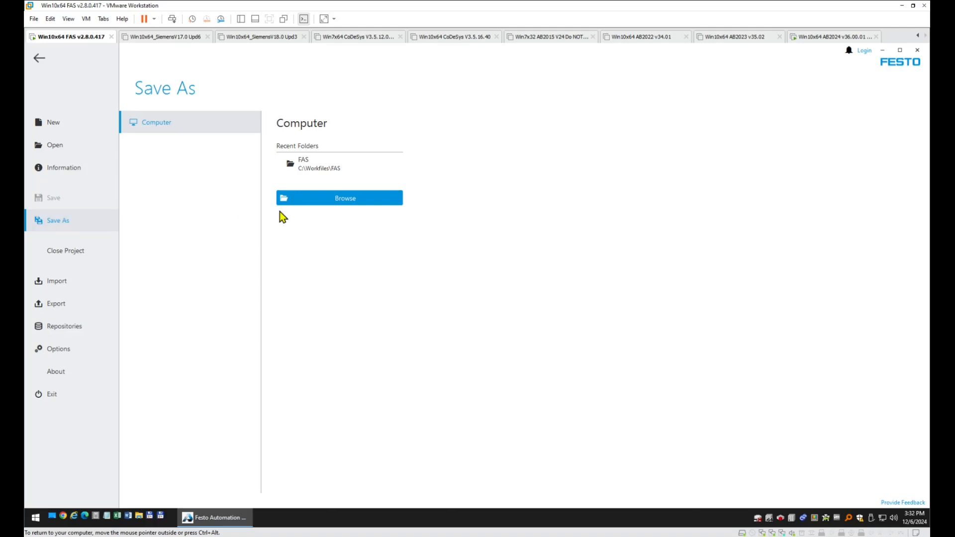
Save the project as VPPM.fsp in C:\Workfiles\FAS and return to the topology.
click(332, 201)
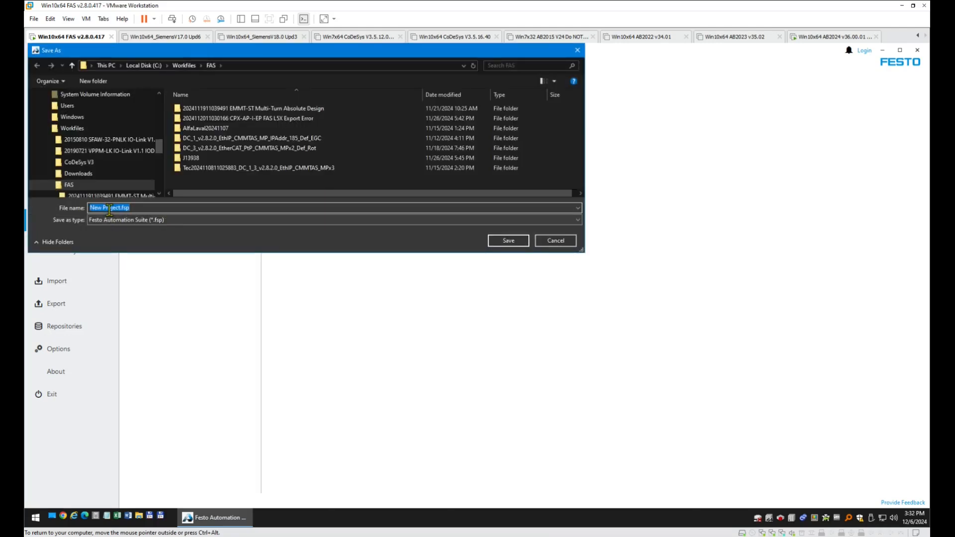
drag(122, 208, 27, 210)
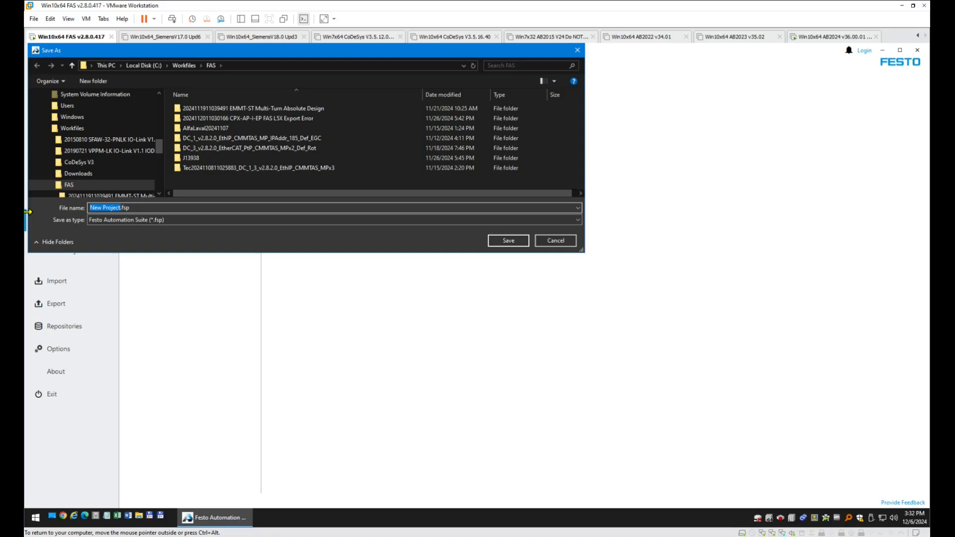
text(VPPM)
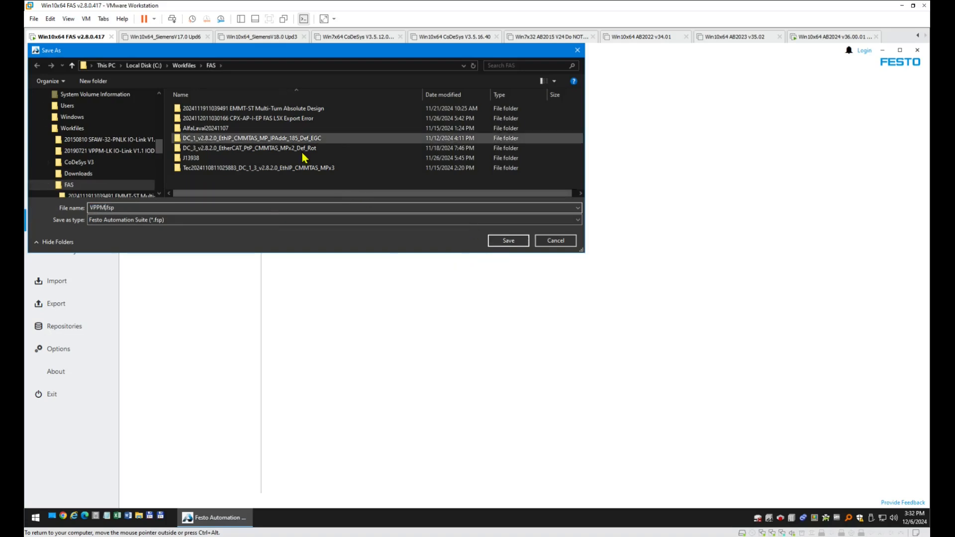
click(508, 241)
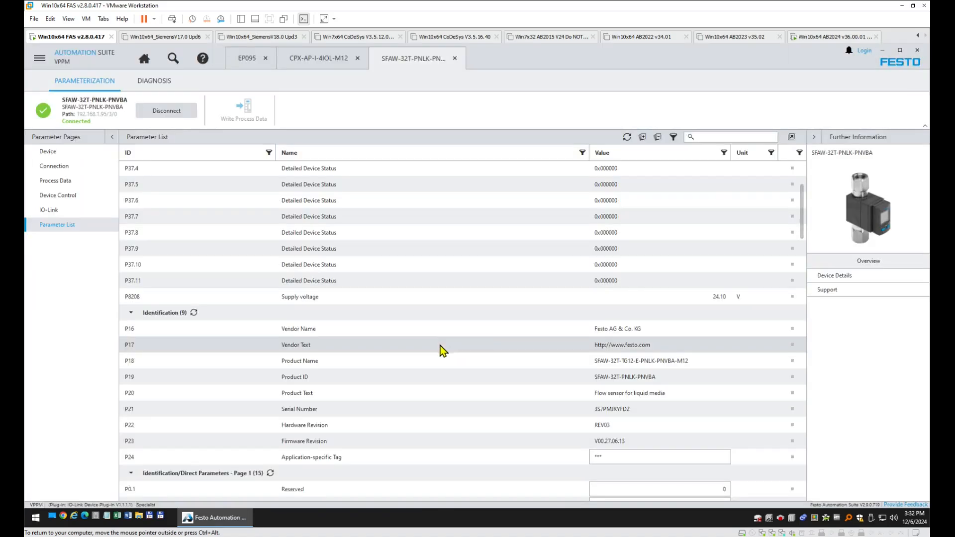
click(144, 58)
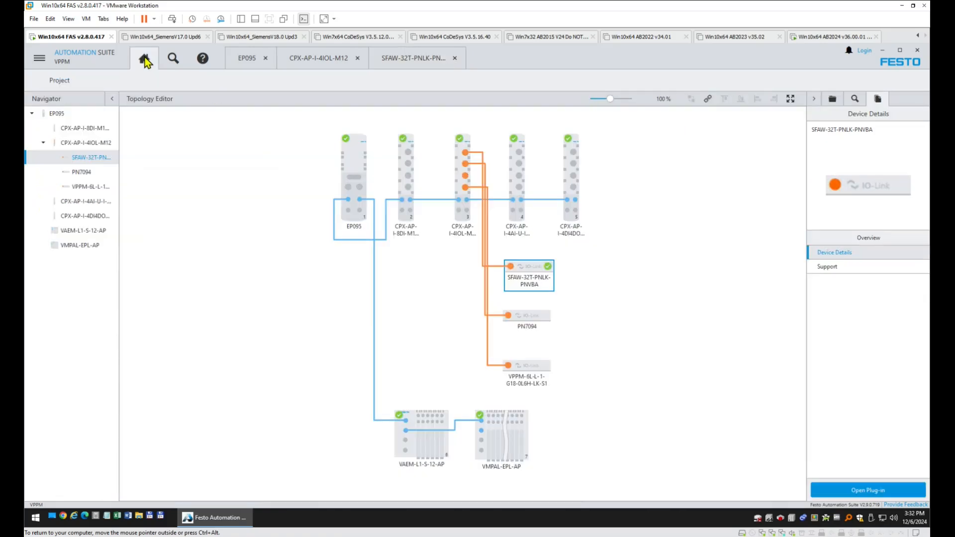
Connect to the PN7094 pressure sensor, reading its parameters from the device.
click(550, 321)
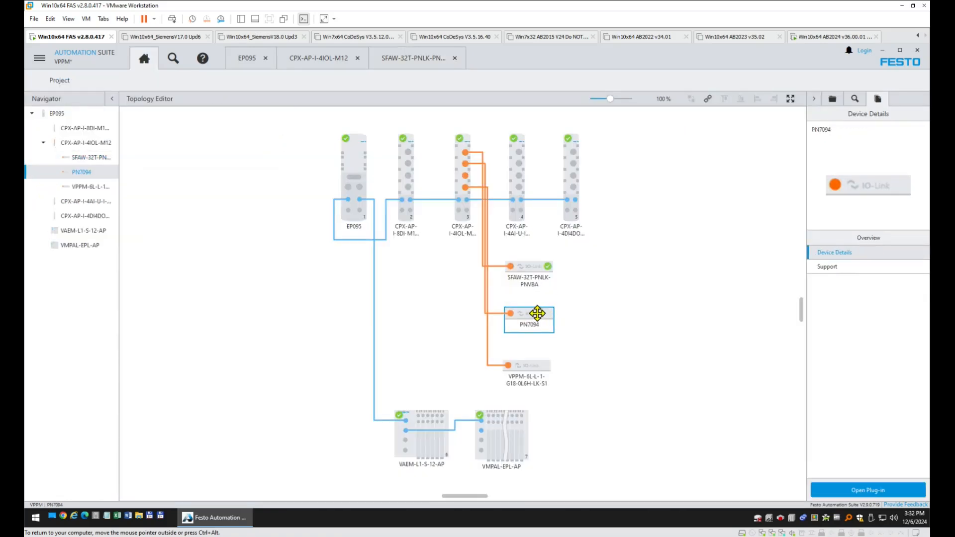
double_click(538, 313)
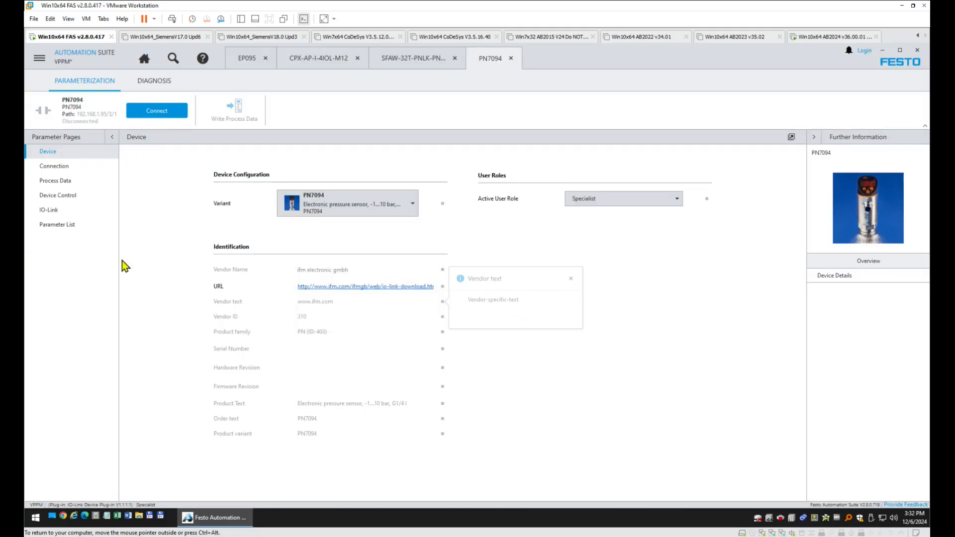
click(69, 225)
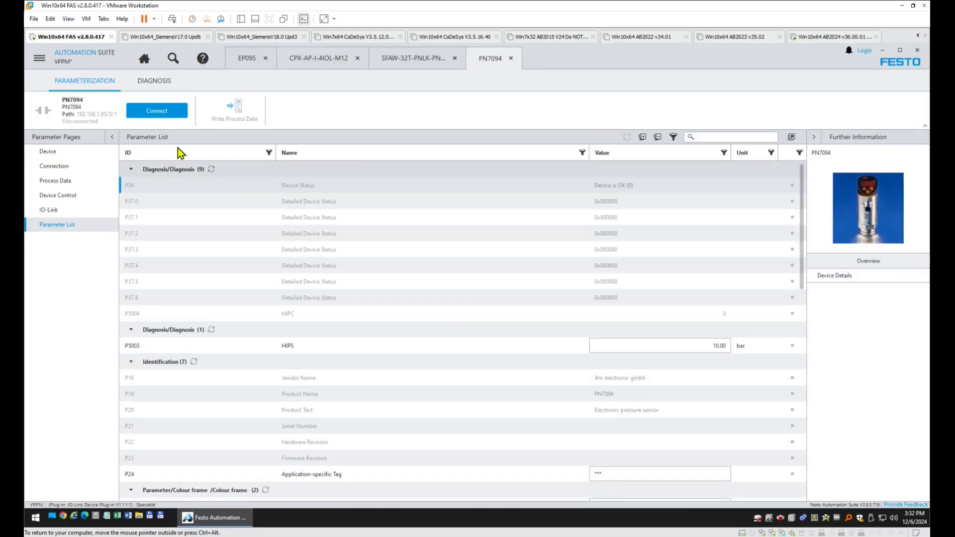
click(163, 111)
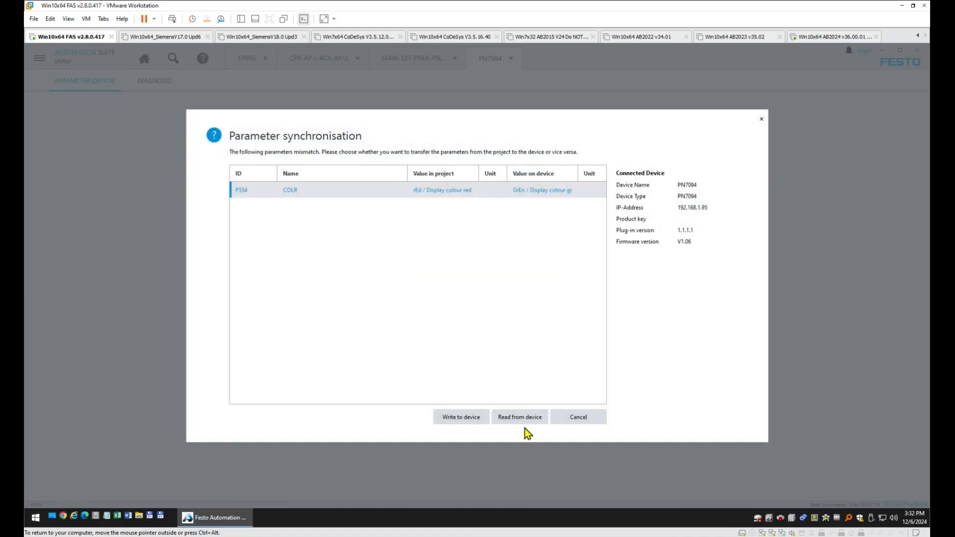
click(528, 418)
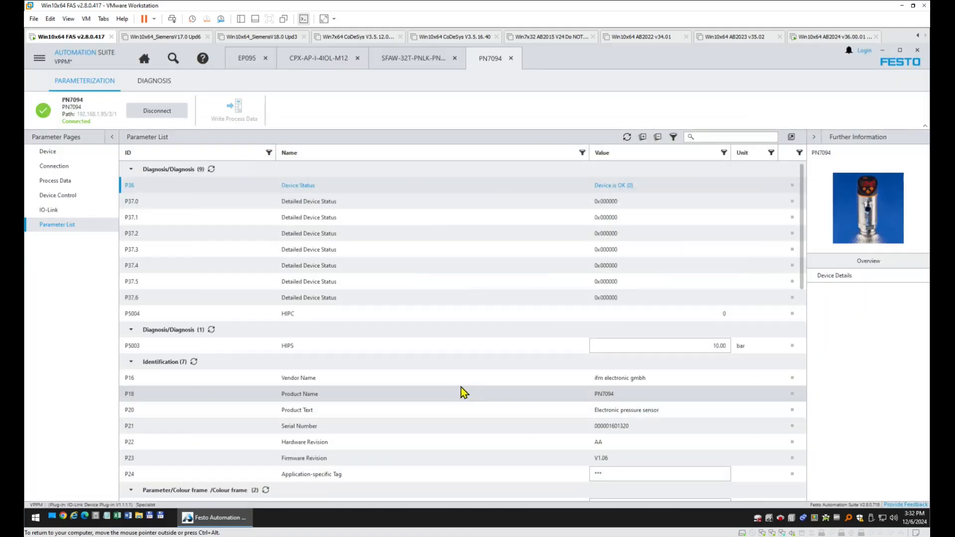
Save the project and open the VPPM-6L-L-1-G18-0L6H-LK-S1 valve's plug-in.
click(39, 58)
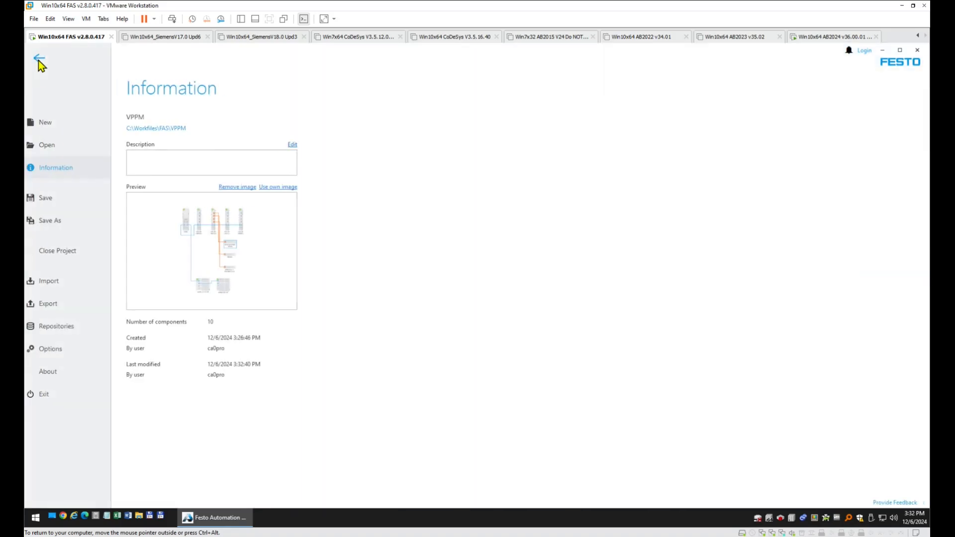
click(76, 200)
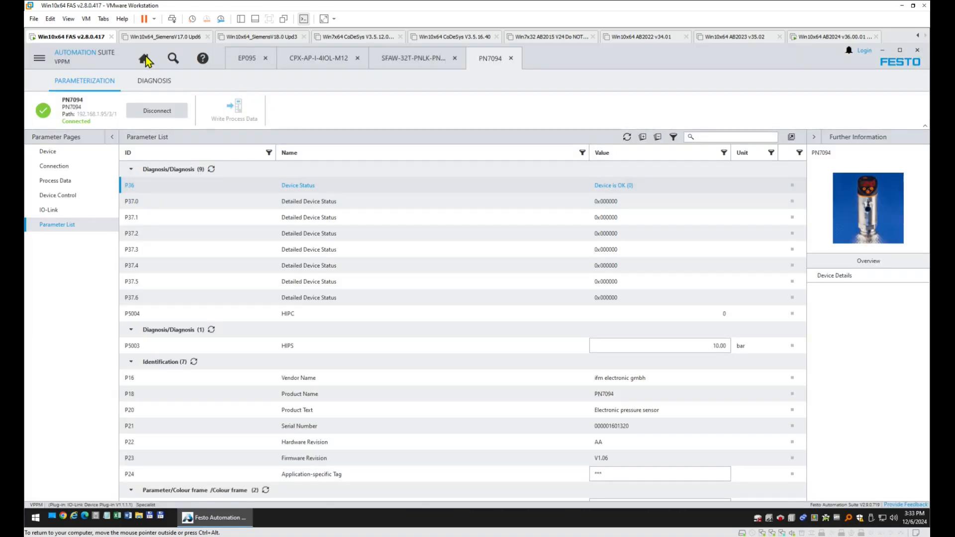
click(144, 59)
double_click(540, 371)
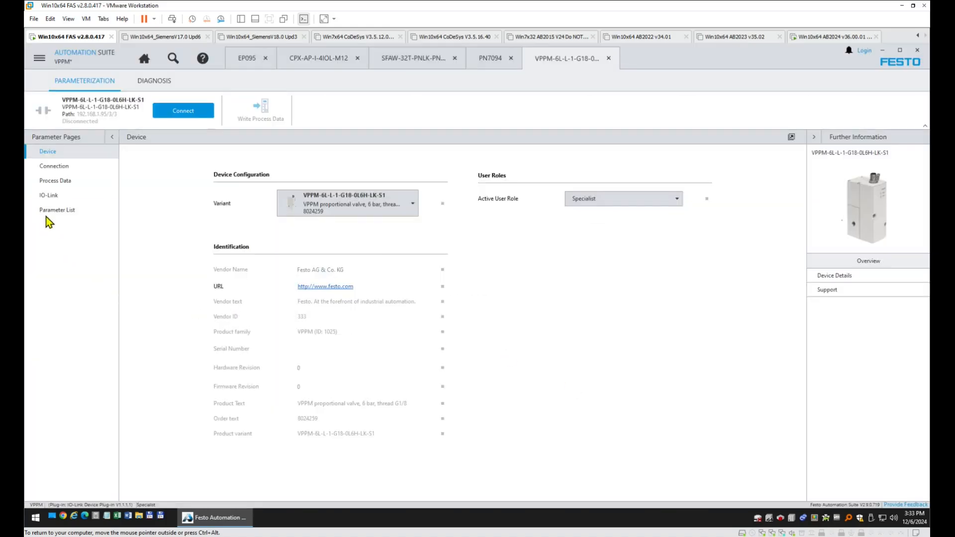
Set the P67.4 pressure unit to psi (2), then connect and read the valve's parameters from the device.
click(47, 215)
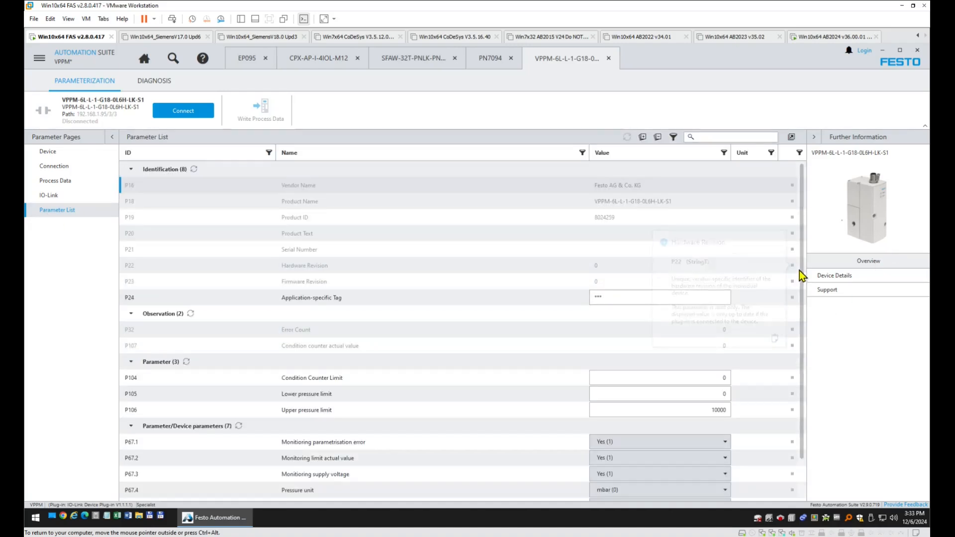
drag(804, 274, 804, 384)
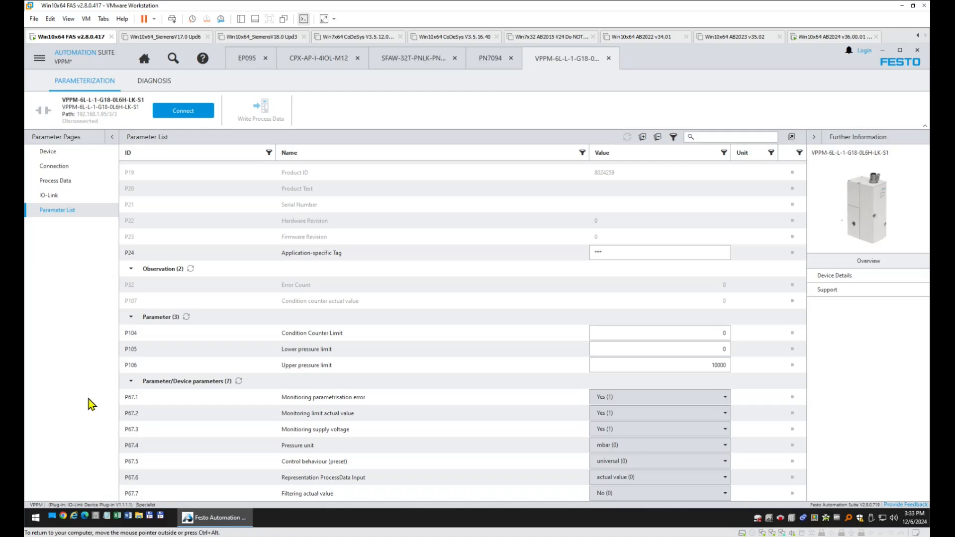
click(656, 447)
click(657, 447)
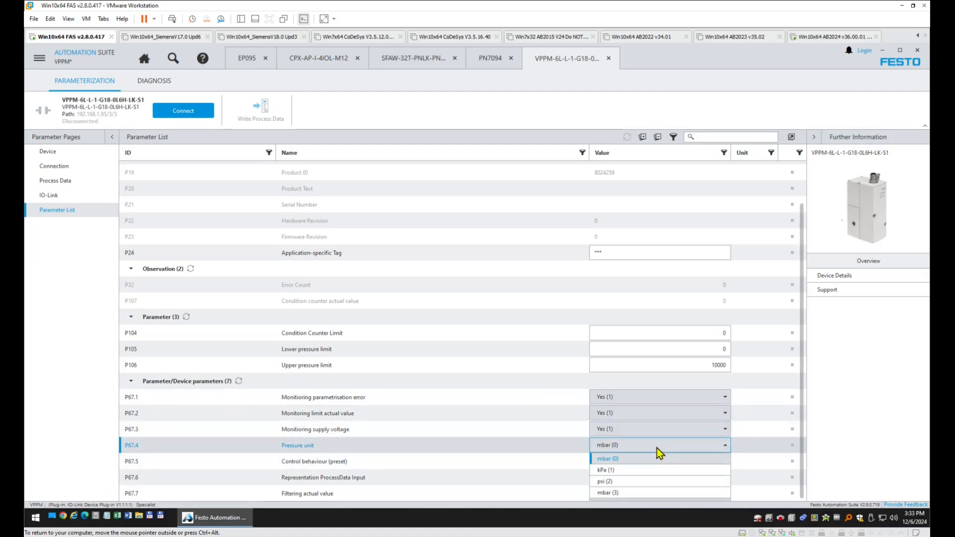
click(620, 481)
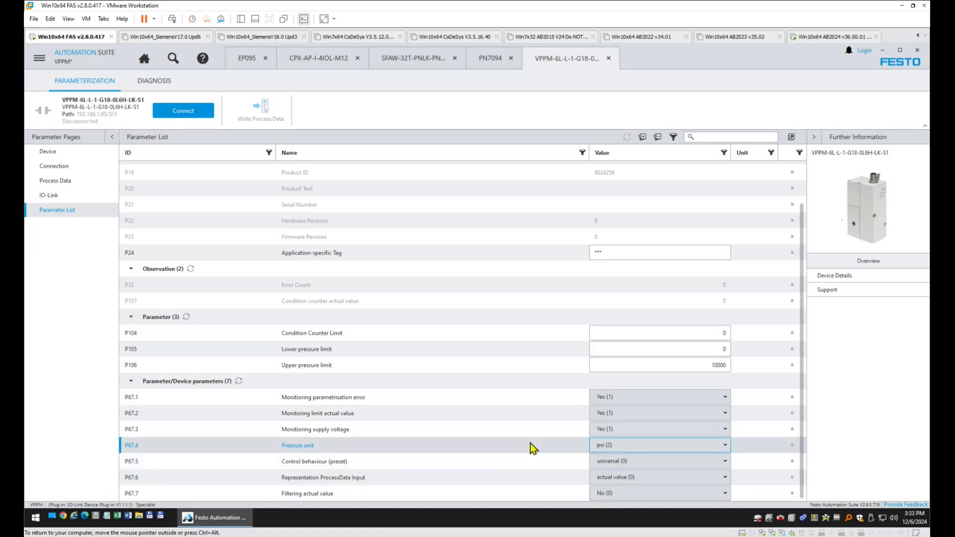
click(189, 118)
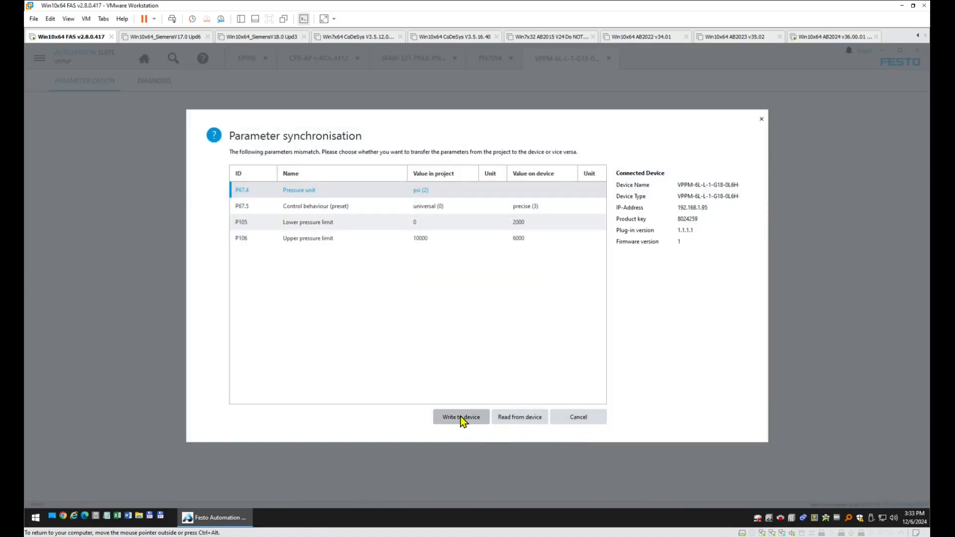
click(524, 419)
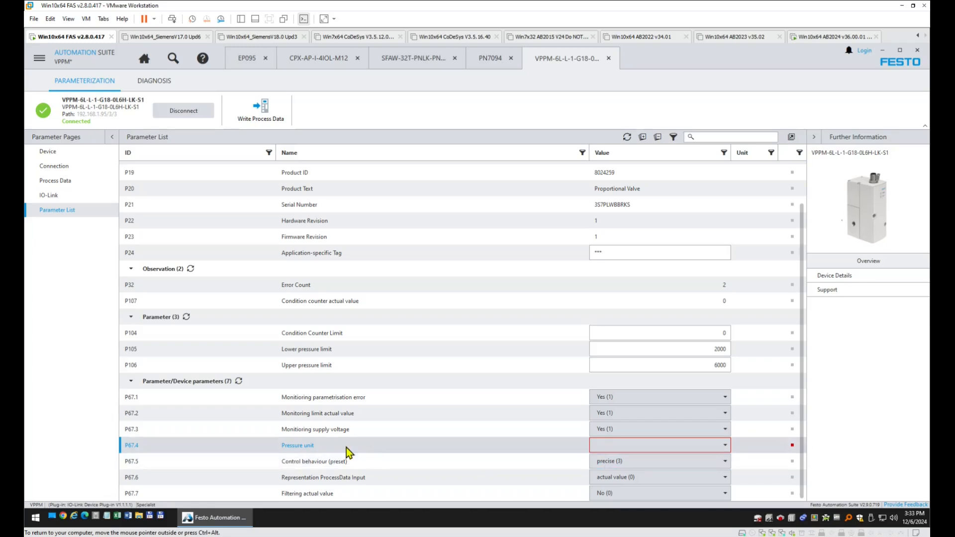
Disconnect the VPPM valve and set its pressure unit to mbar (0).
click(727, 447)
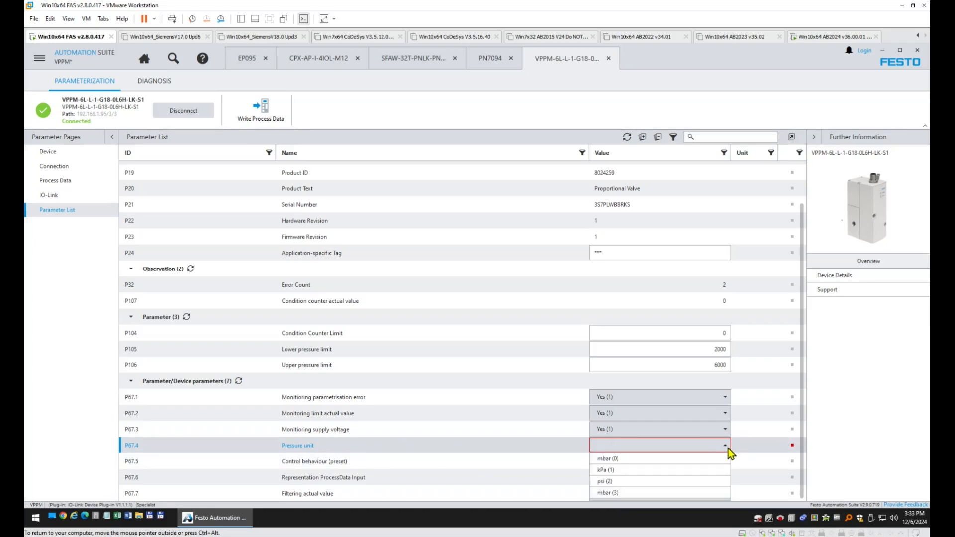
click(708, 469)
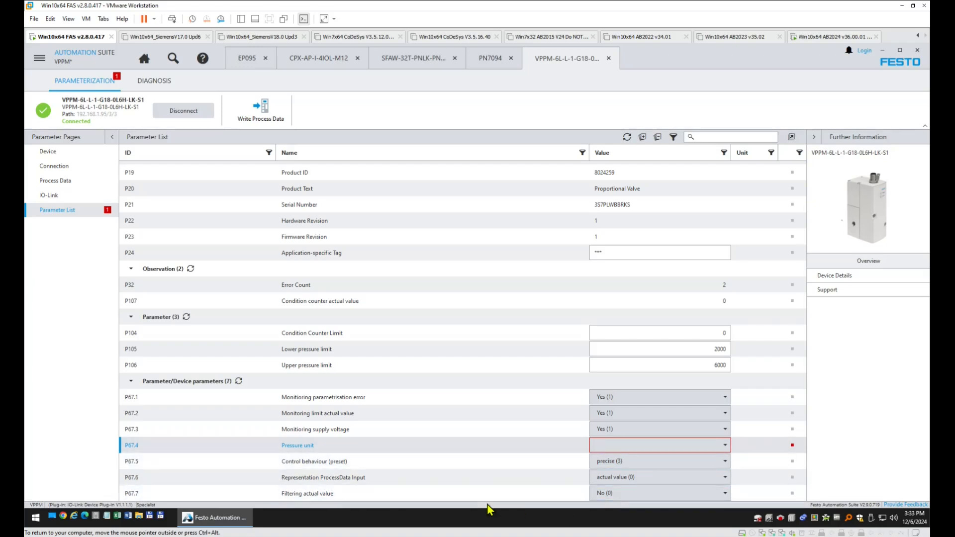
click(202, 114)
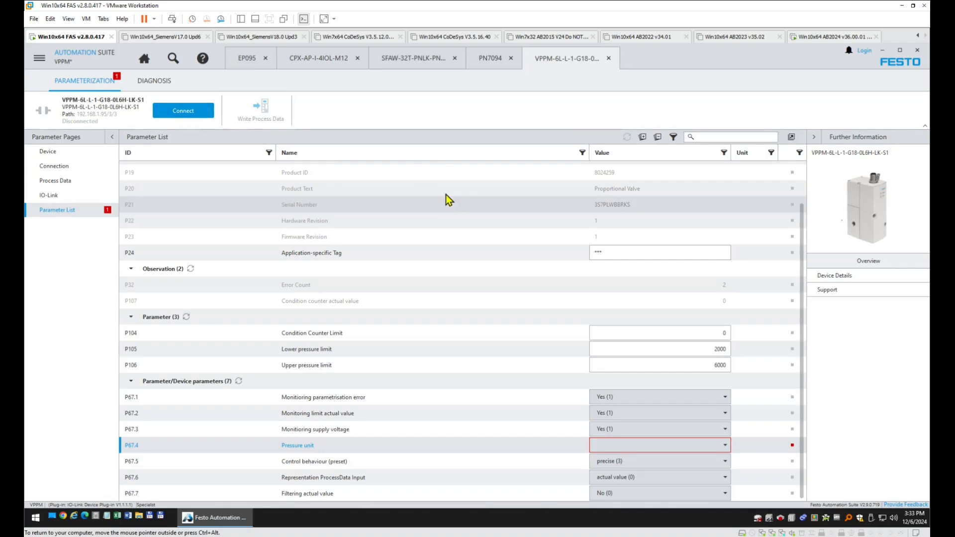
click(726, 446)
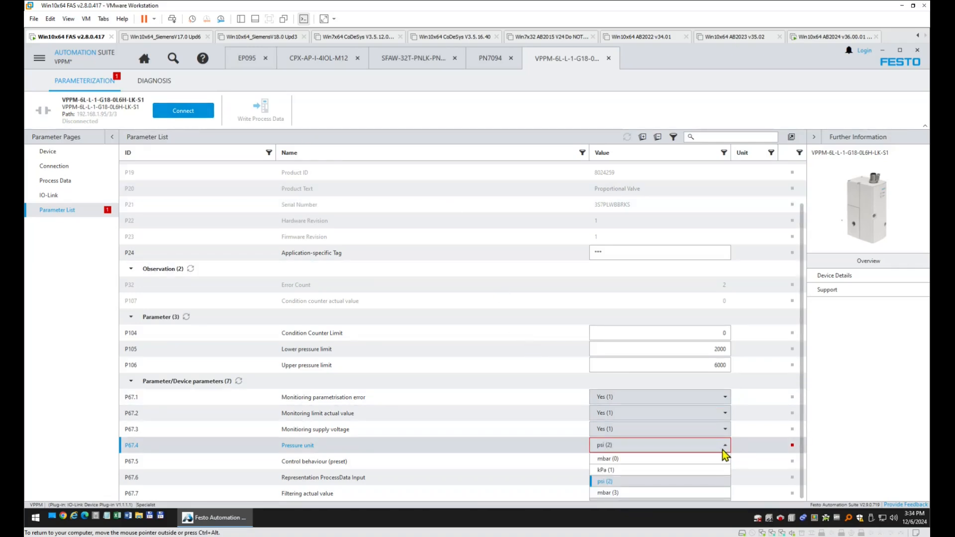
click(684, 459)
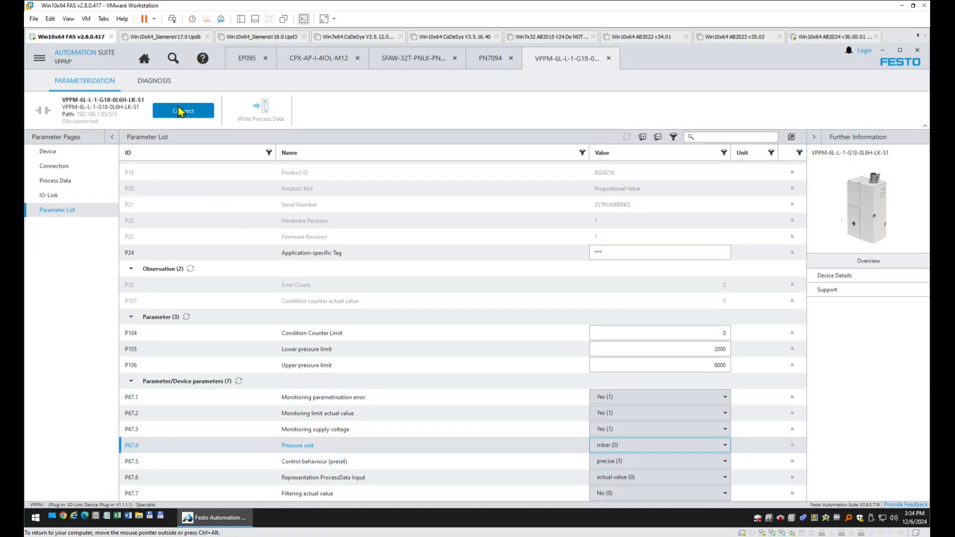
click(39, 58)
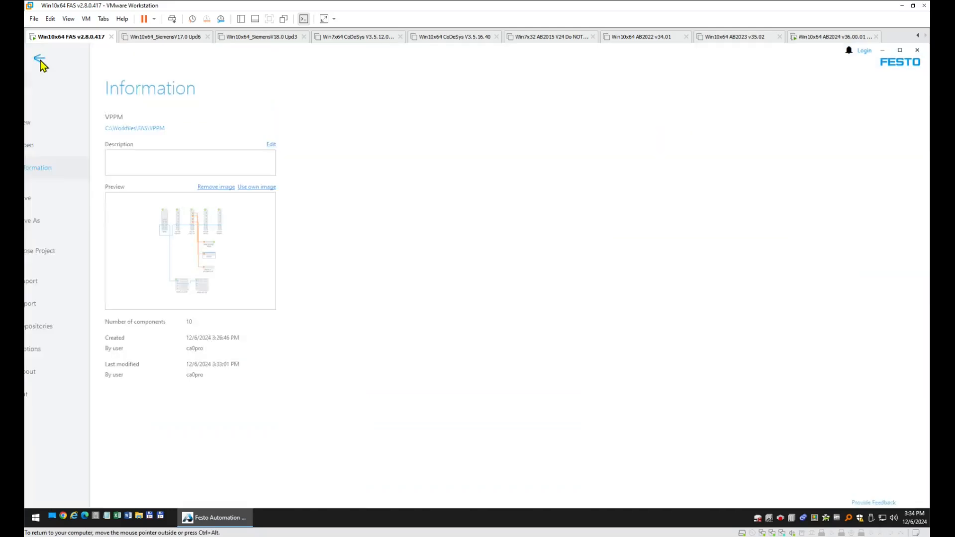
Save the project and disconnect the EP095 bus module.
click(69, 201)
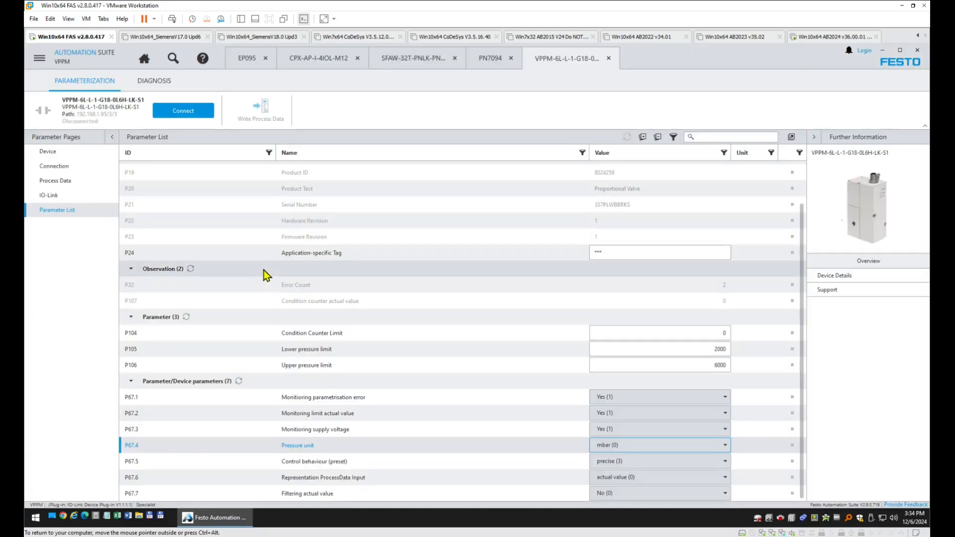
click(144, 59)
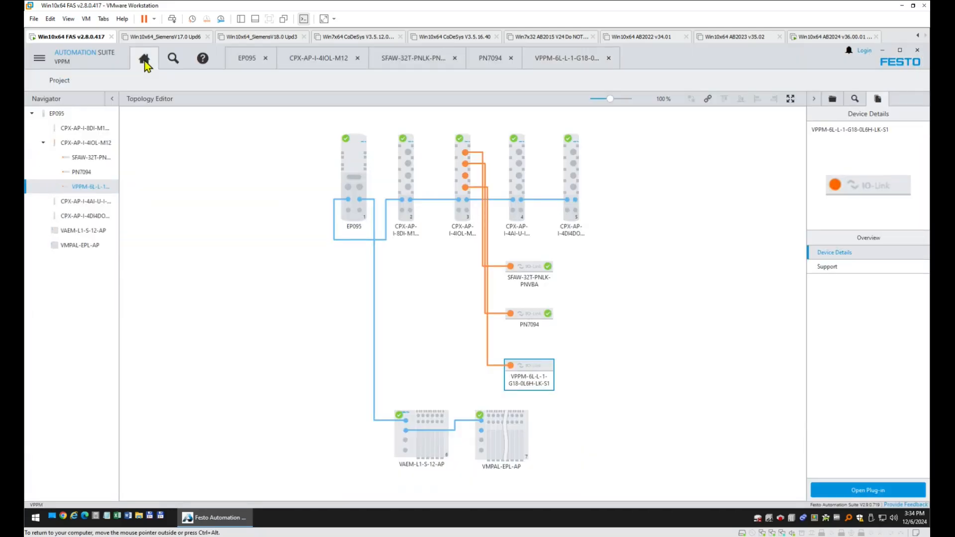
click(349, 160)
double_click(349, 159)
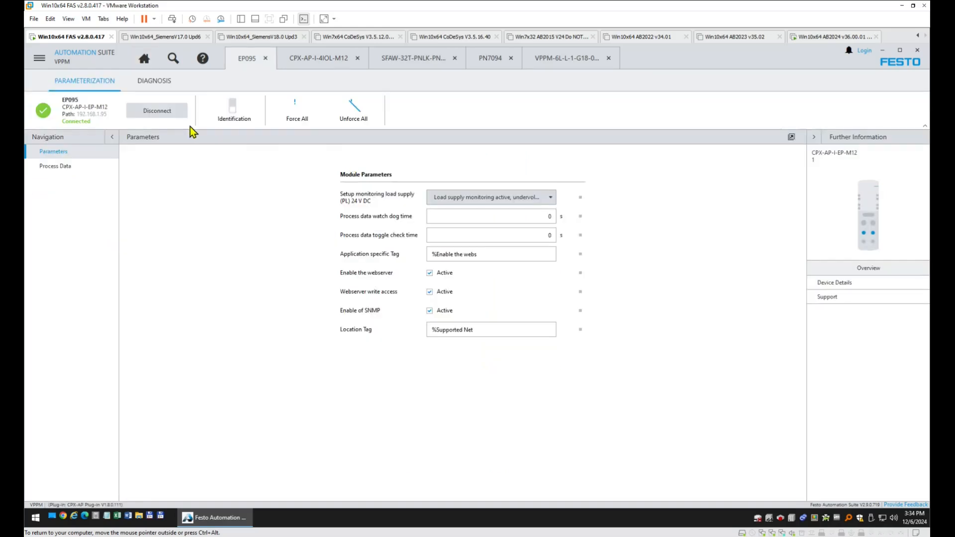
click(164, 110)
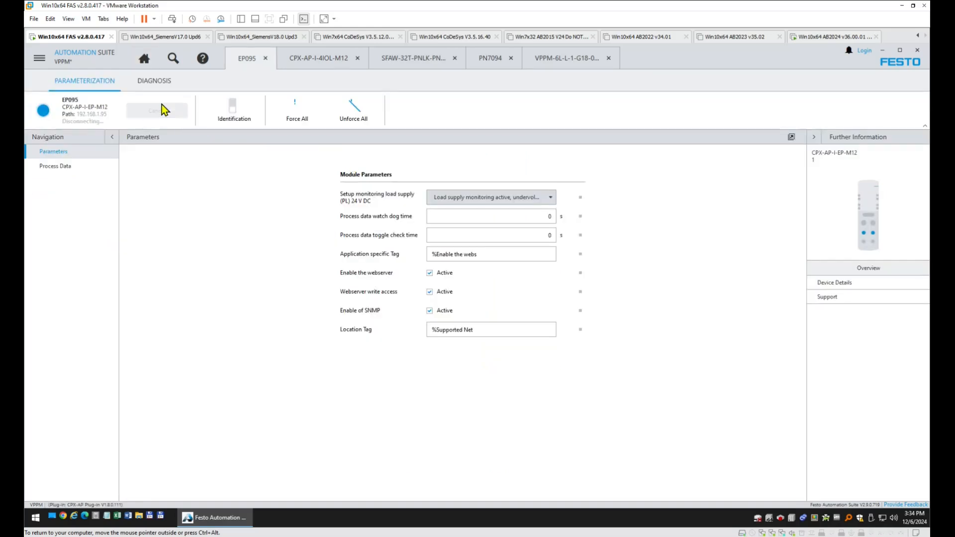
Disconnect the PN7094 and SFAW-32T-PNLK-PNVBA sensors, then save the project again.
click(145, 60)
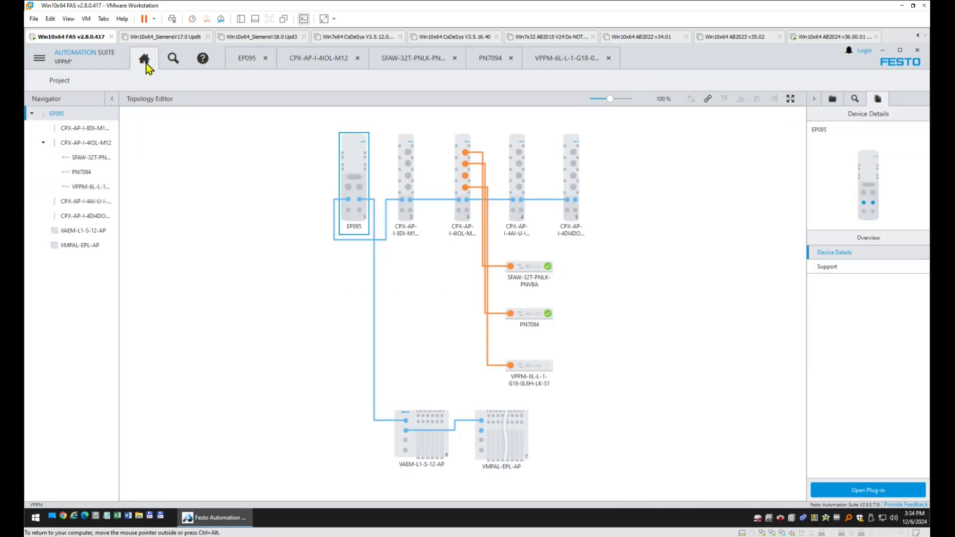
double_click(529, 313)
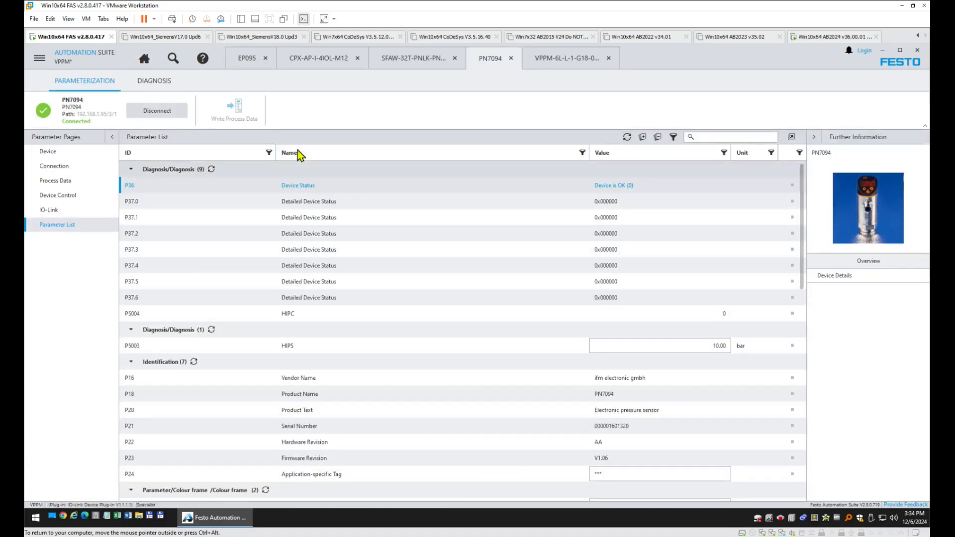
click(164, 109)
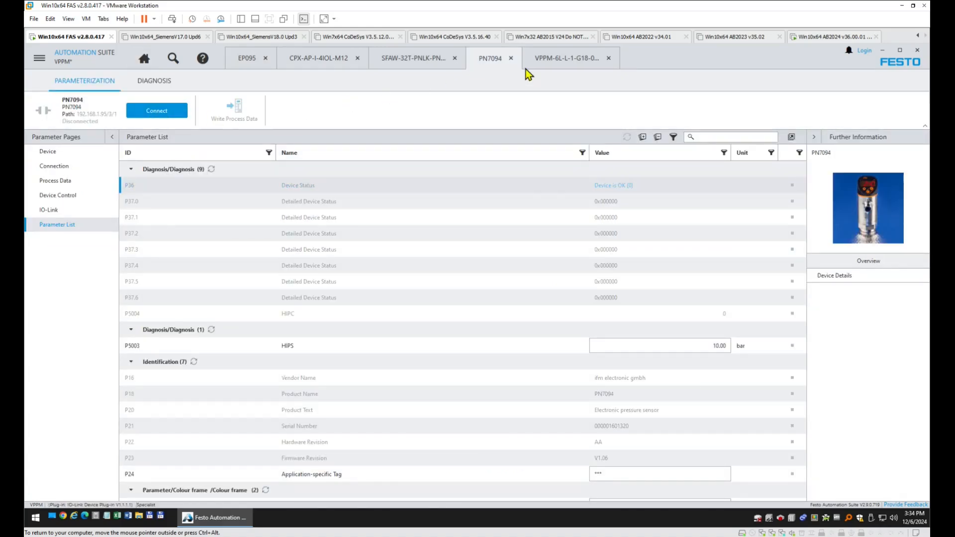
click(418, 61)
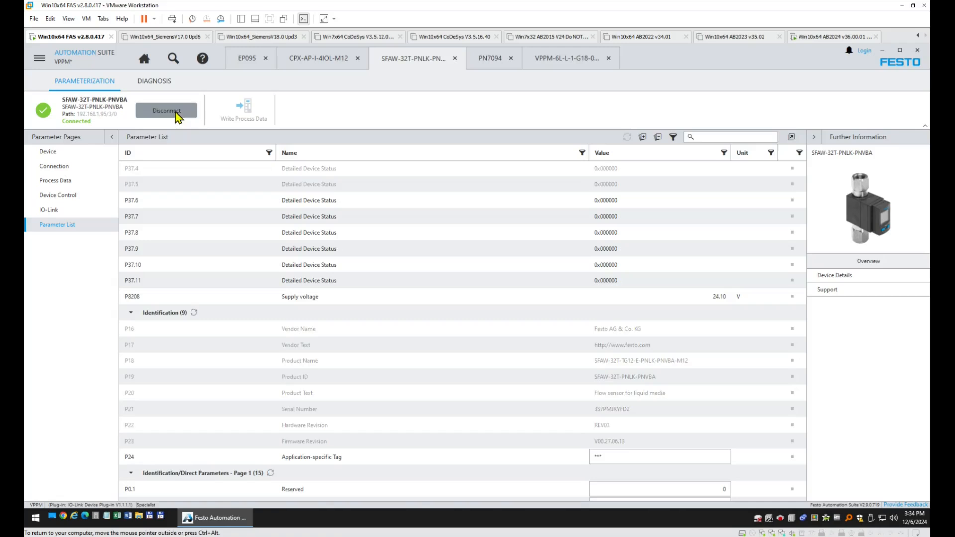
click(177, 114)
click(145, 62)
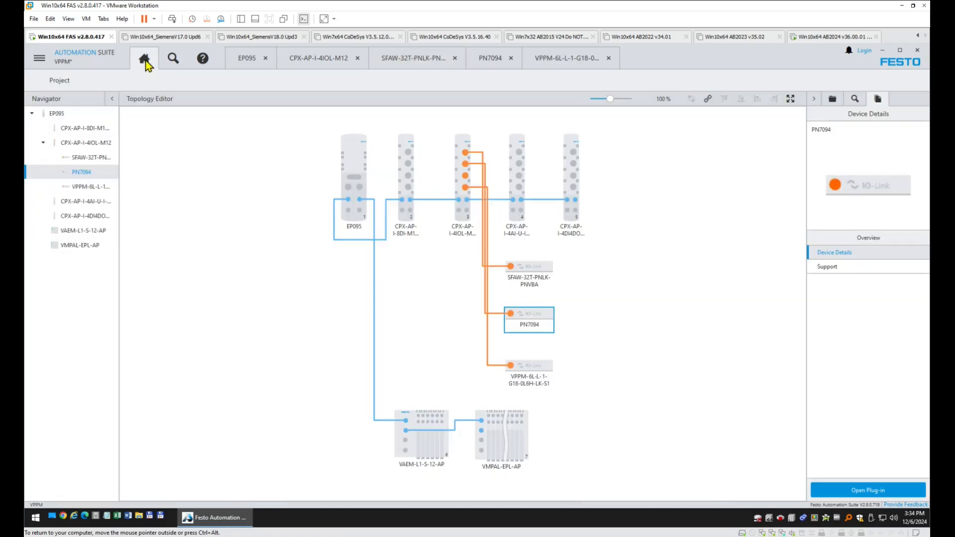
click(39, 58)
click(64, 201)
Export EP095 as Rockwell L5X file VPPM_EP095.L5X in C:\Workfiles\FAS and return to the topology.
click(39, 58)
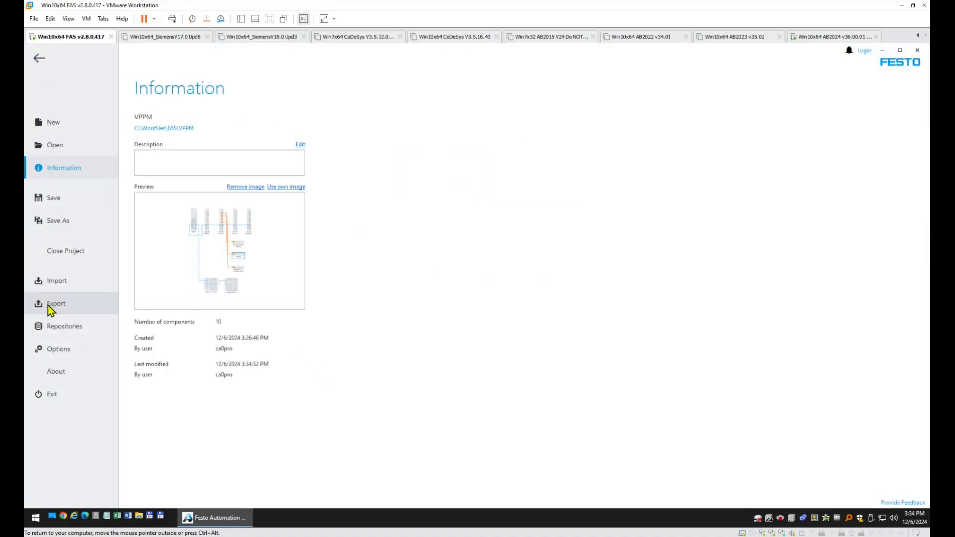
click(49, 304)
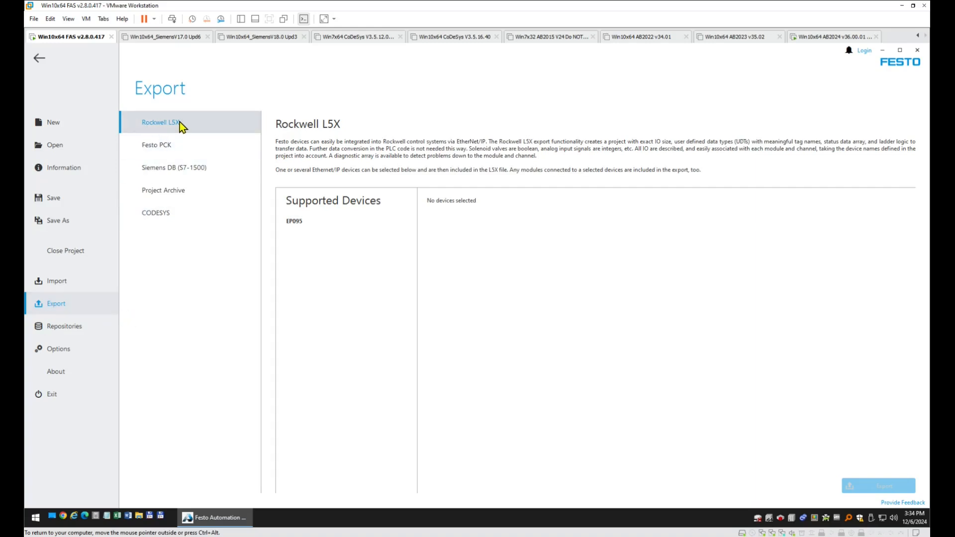
click(309, 225)
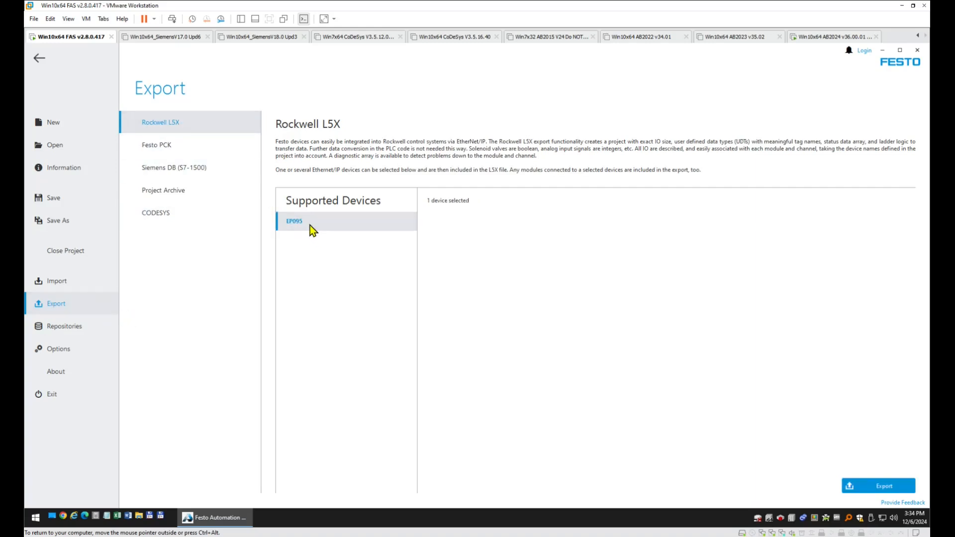
click(880, 487)
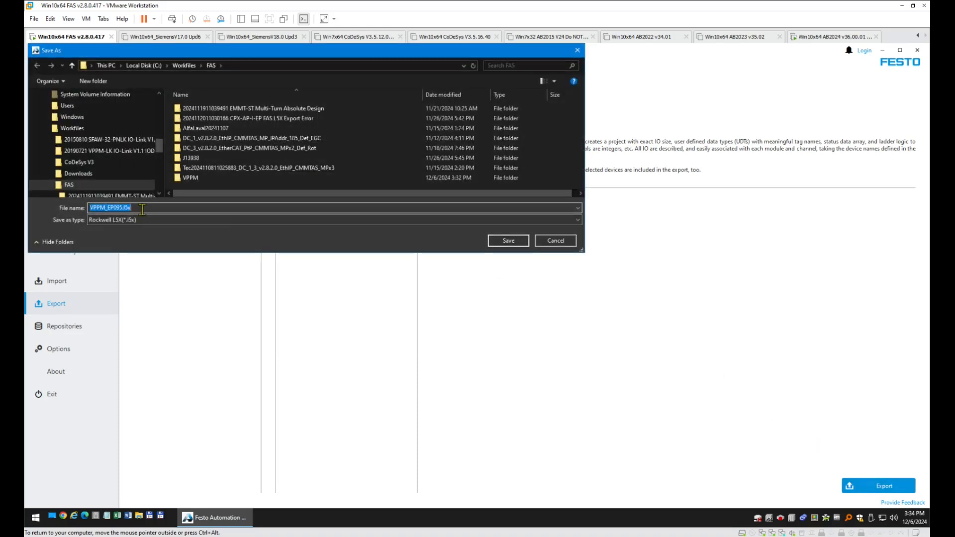
click(517, 241)
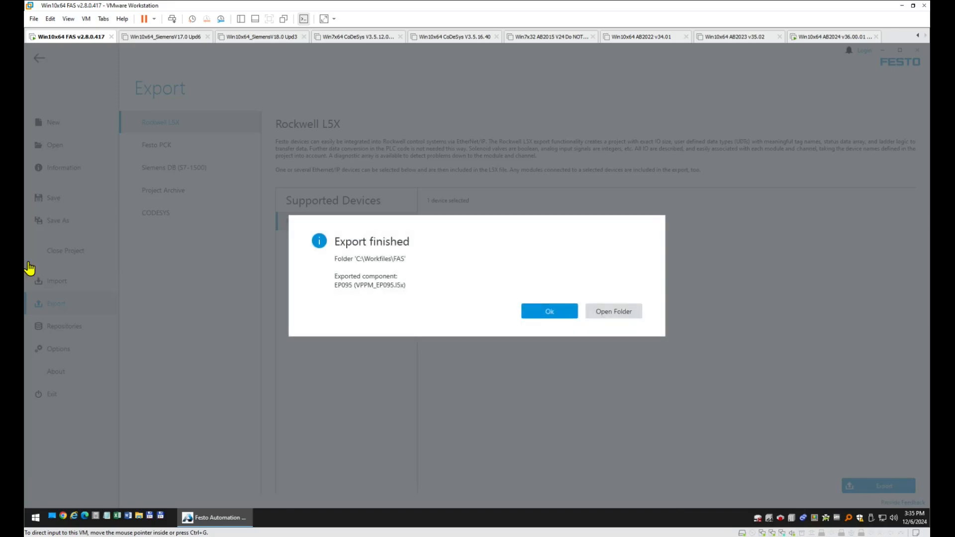
click(550, 311)
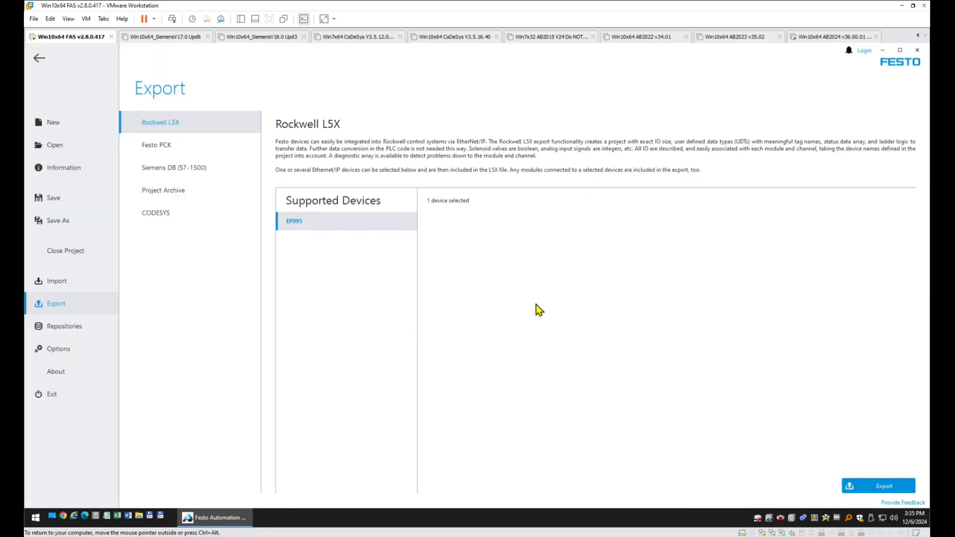
click(40, 59)
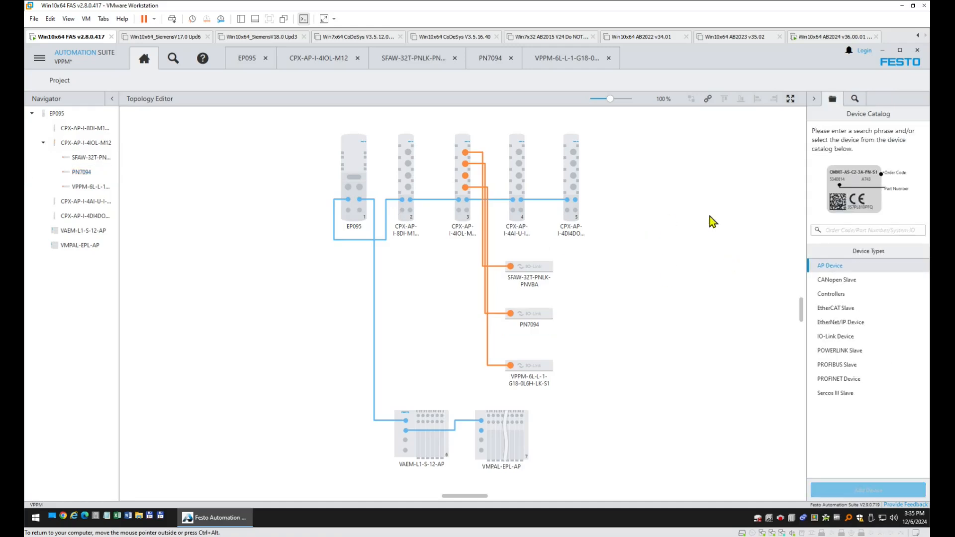
click(846, 232)
text(4iol)
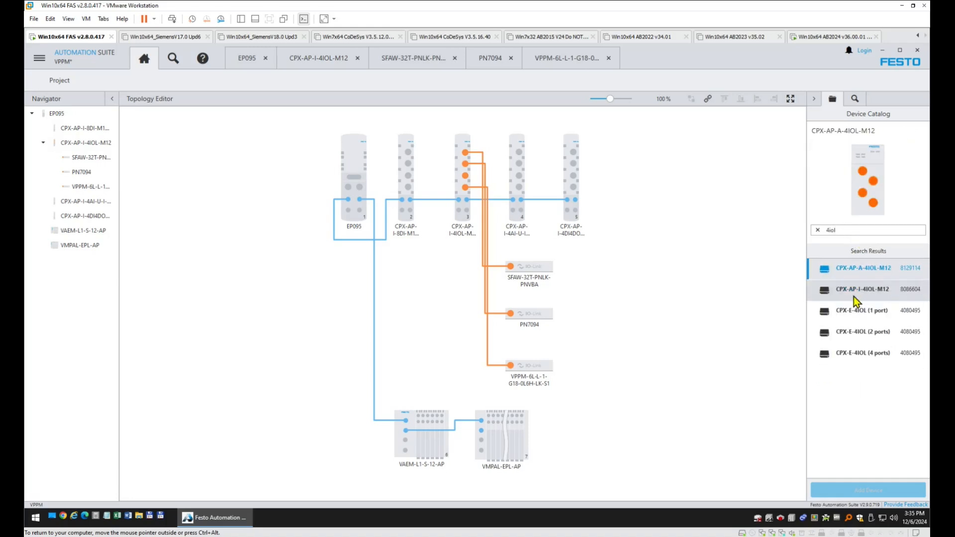
drag(860, 296, 640, 186)
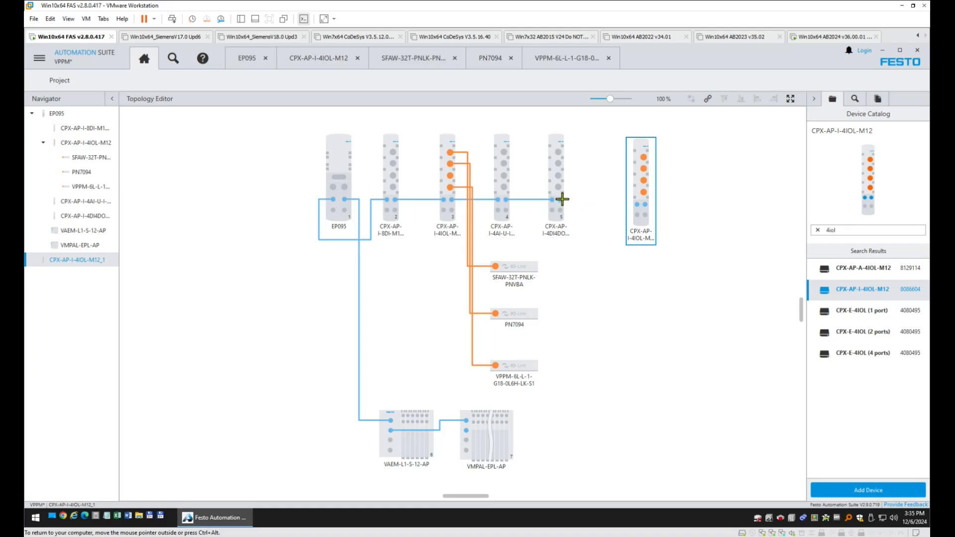
drag(562, 200, 636, 205)
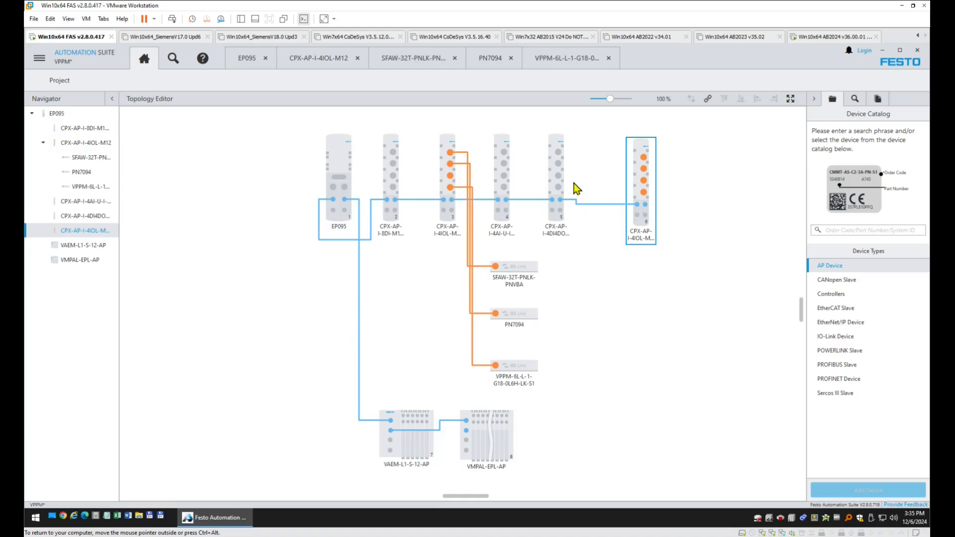
click(602, 205)
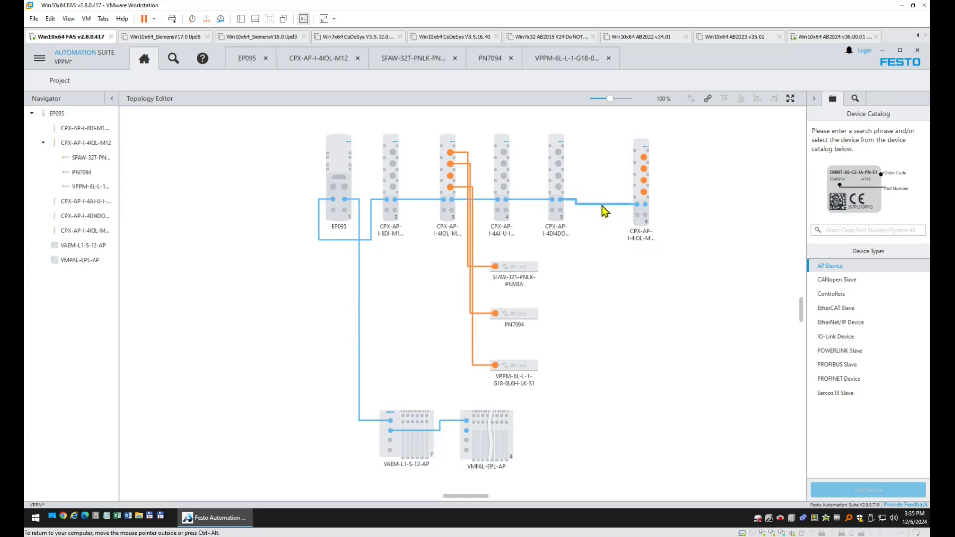
key(Delete)
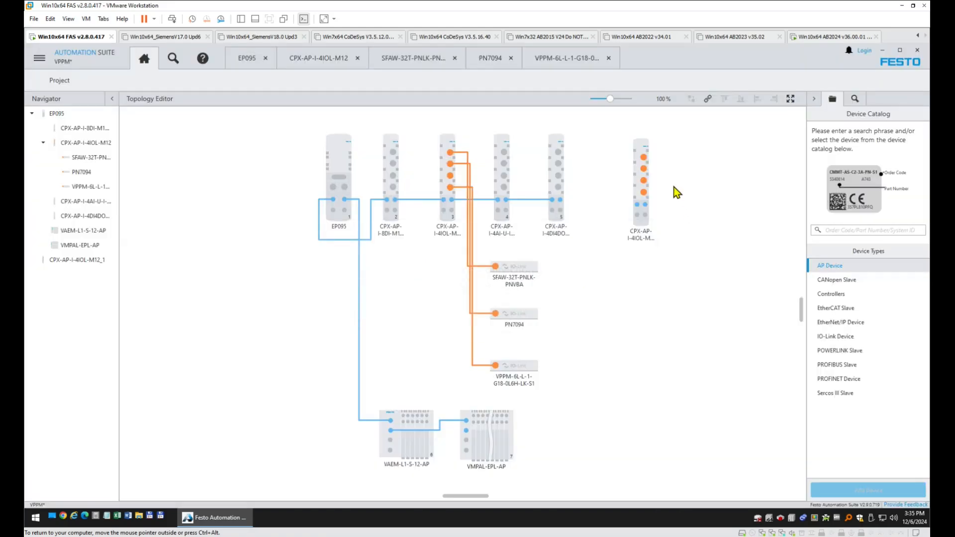
click(650, 184)
key(Delete)
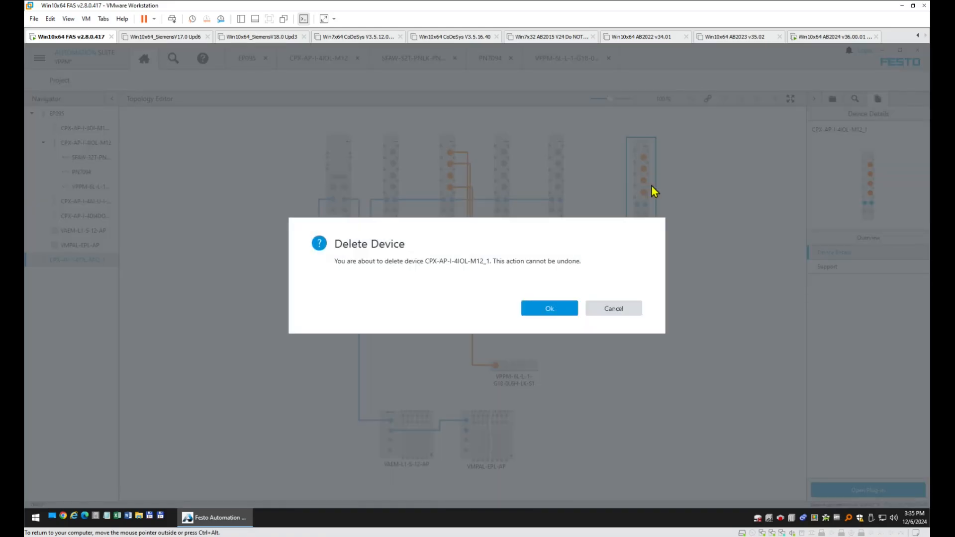
click(547, 309)
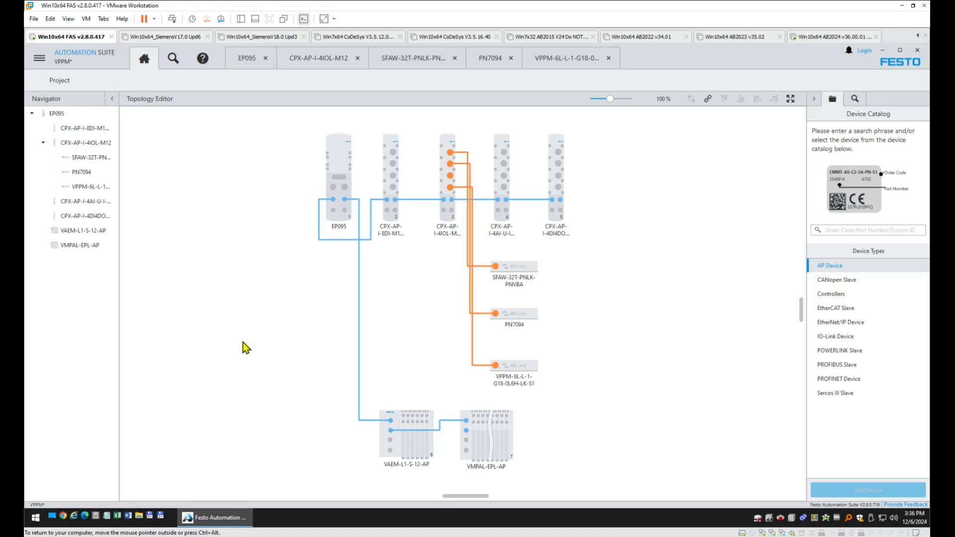
Open the web server at 192.168.1.95 in Chrome and go to its Terminal page.
click(63, 519)
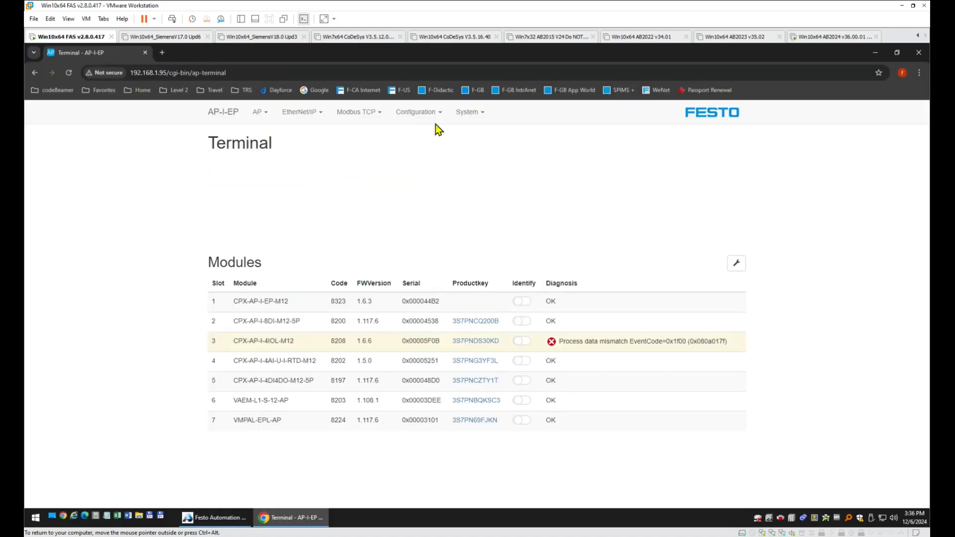
click(282, 71)
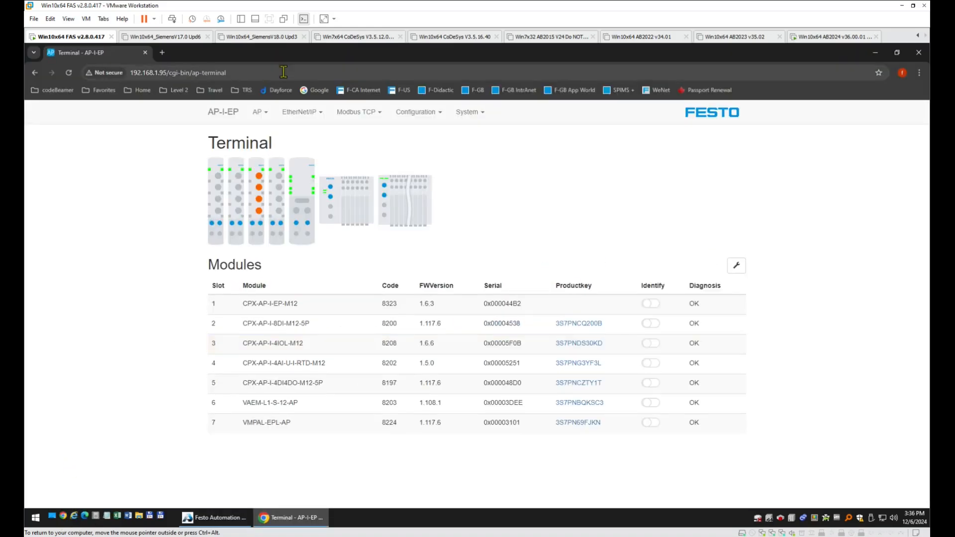
click(316, 90)
click(201, 73)
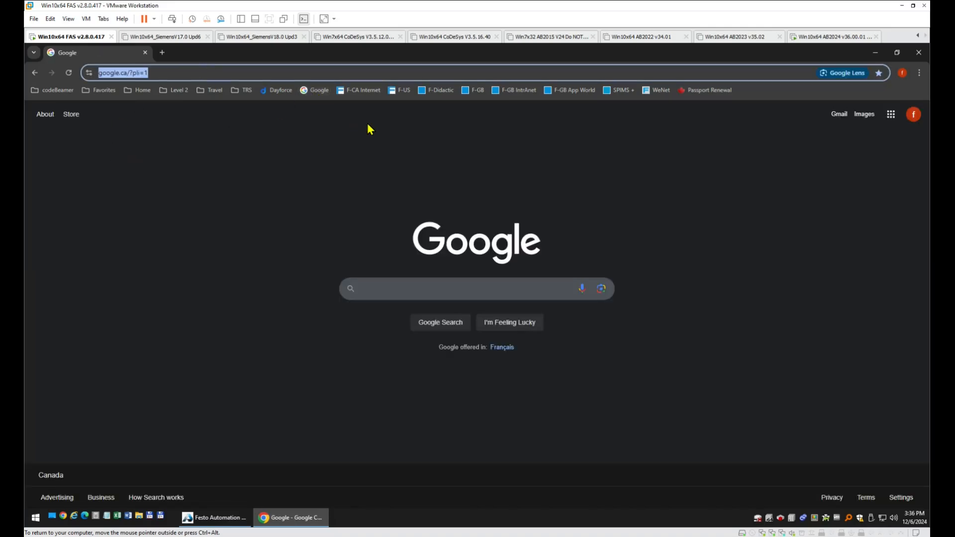
text(192.168.1)
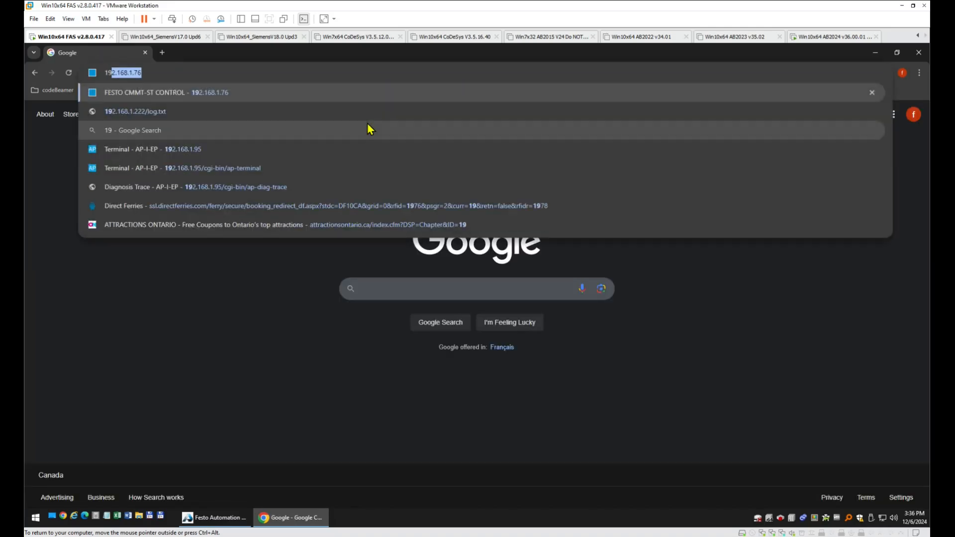
text(.)
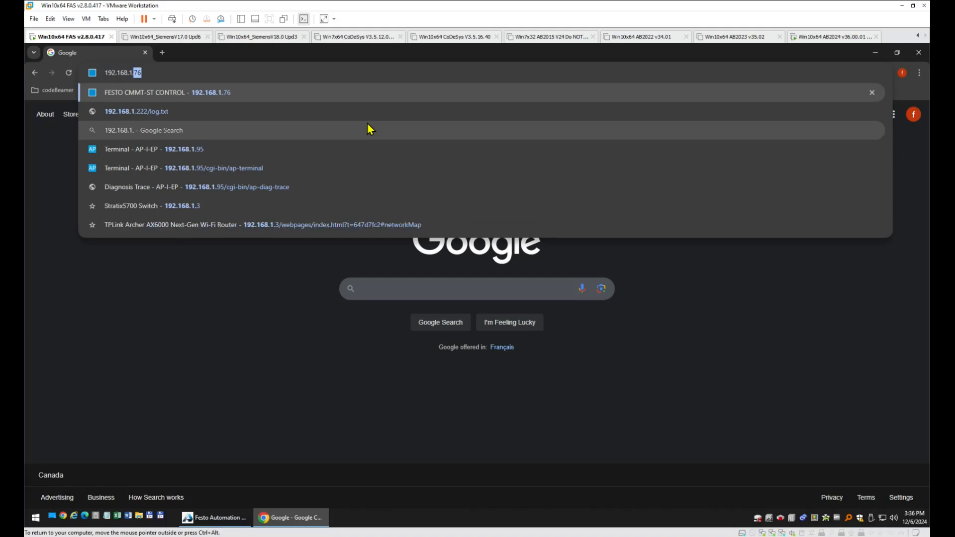
text(95)
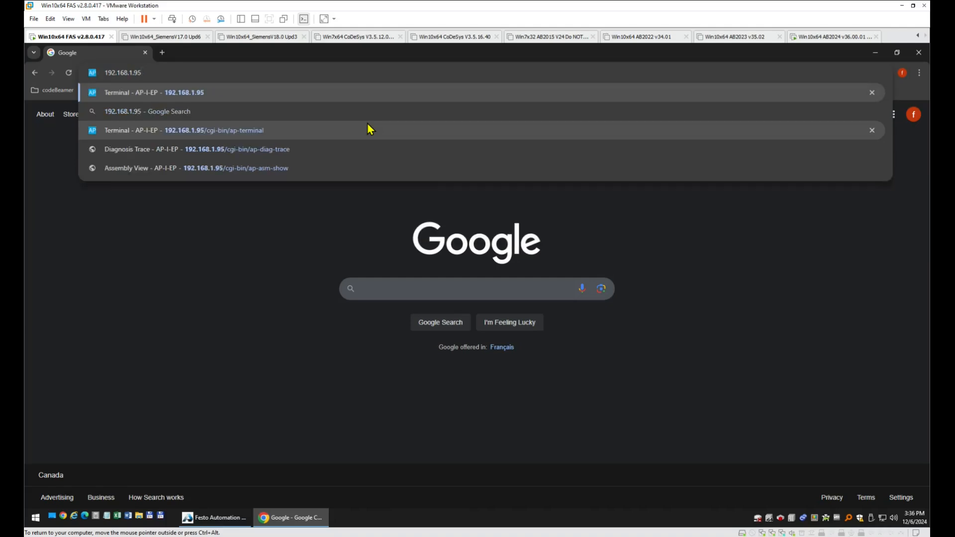
click(368, 129)
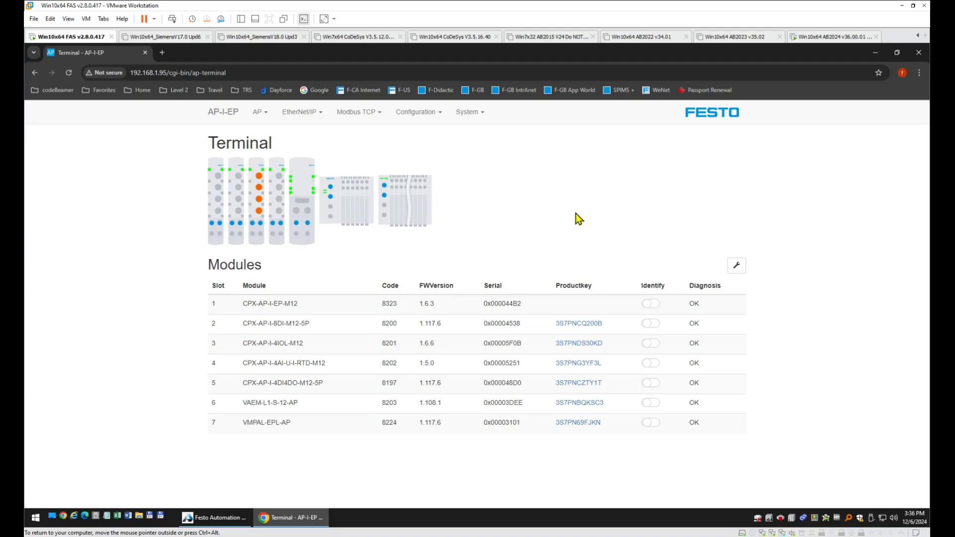
Expand the parameters of the CPX-AP-I-EP-M12, CPX-AP-I-8DI-M12-5P and CPX-AP-I-4IOL-M12 modules.
click(282, 302)
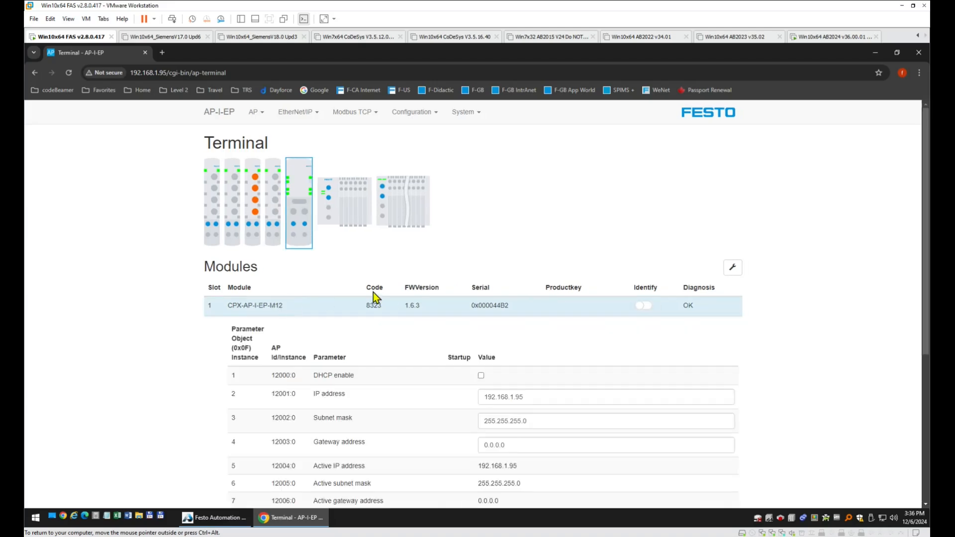
scroll(646, 285, down, 1)
scroll(646, 284, down, 5)
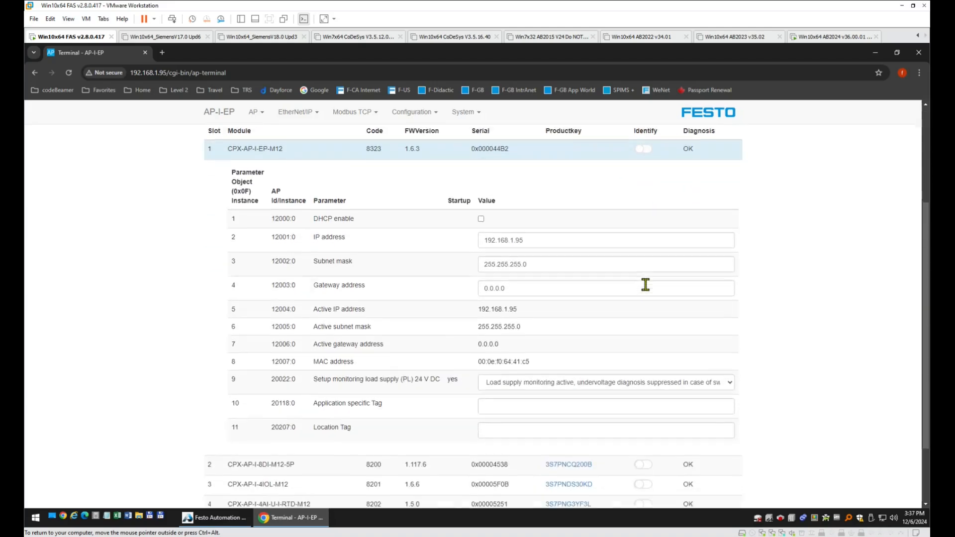
click(284, 379)
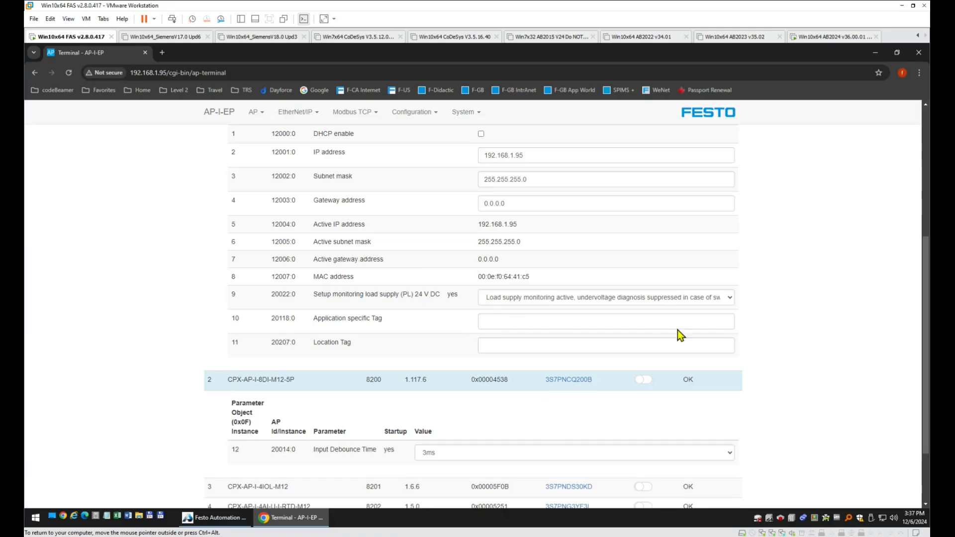
scroll(687, 330, down, 2)
click(271, 399)
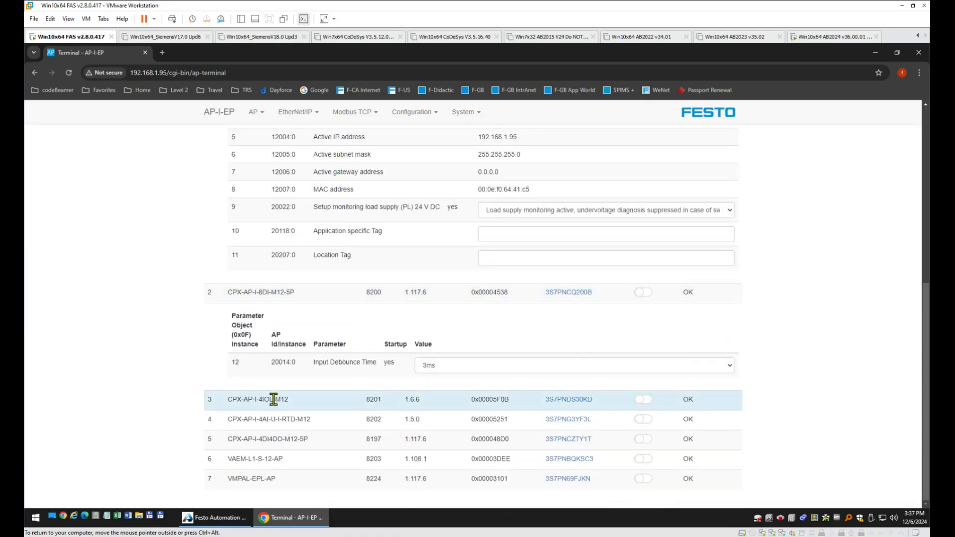
scroll(634, 356, down, 6)
scroll(642, 348, down, 2)
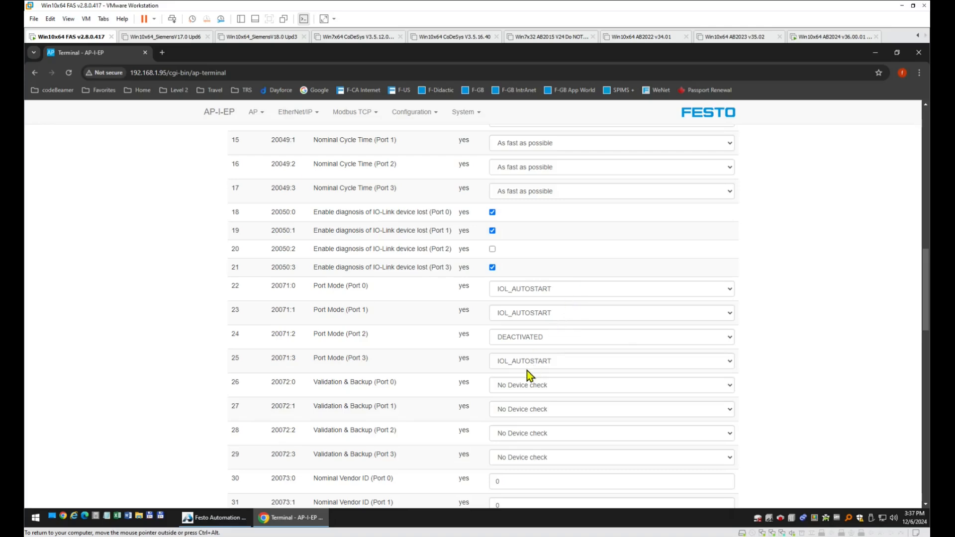
scroll(527, 371, down, 8)
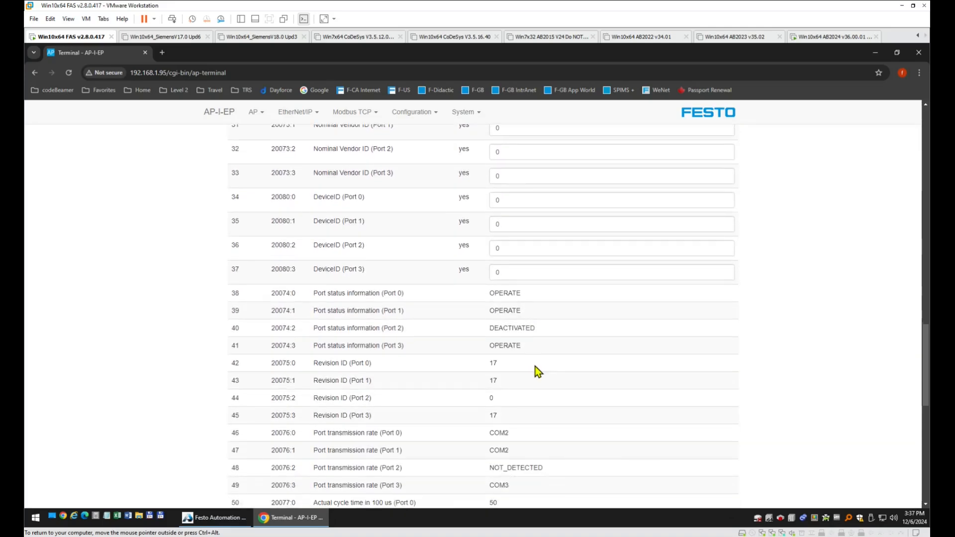
scroll(535, 367, down, 8)
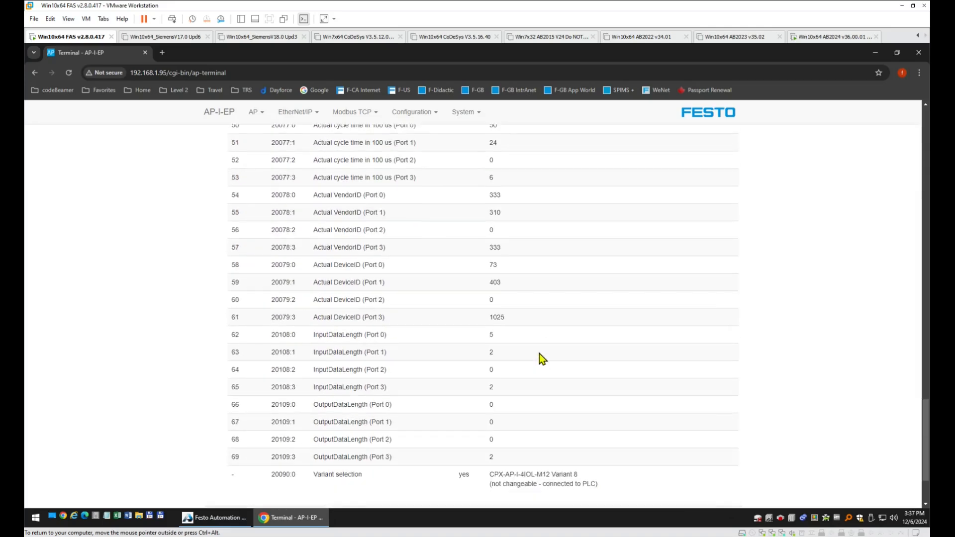
scroll(539, 357, down, 1)
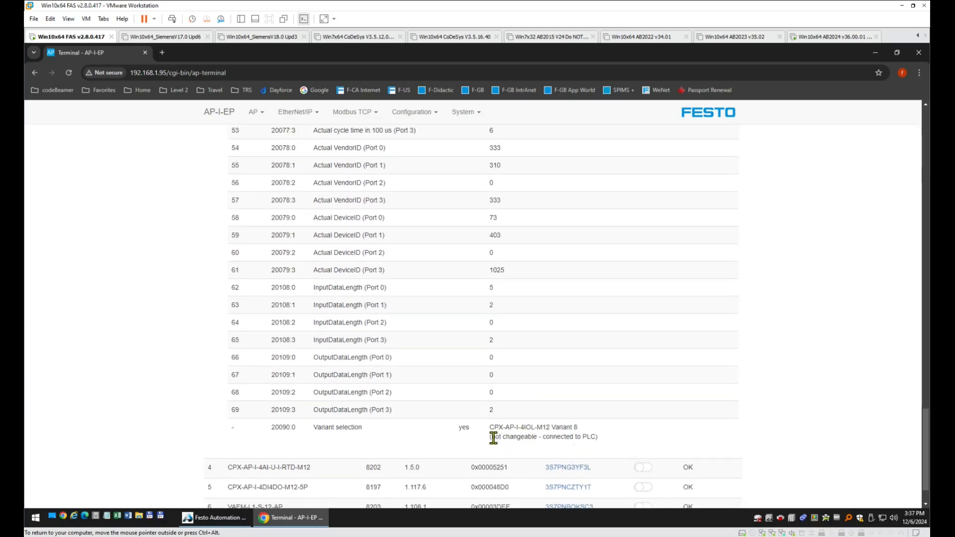
drag(490, 437, 595, 437)
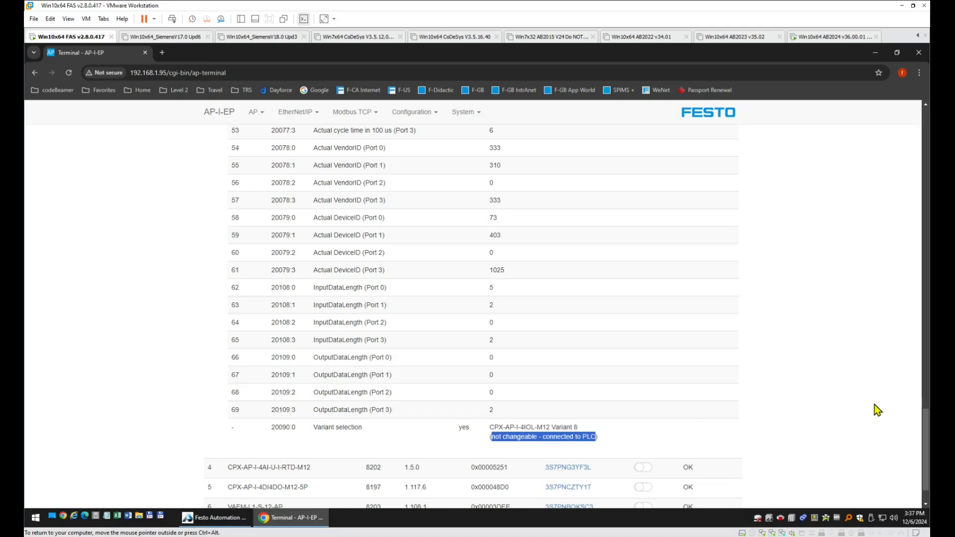
drag(926, 448, 929, 304)
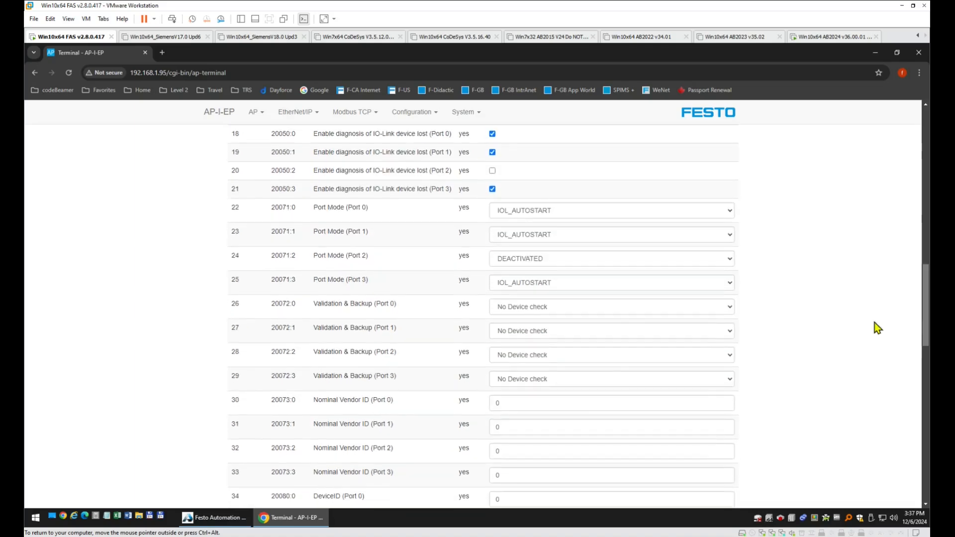
Set Port 3 Validation & Backup to Type compatible Device V1.1, signing in to write it.
click(570, 387)
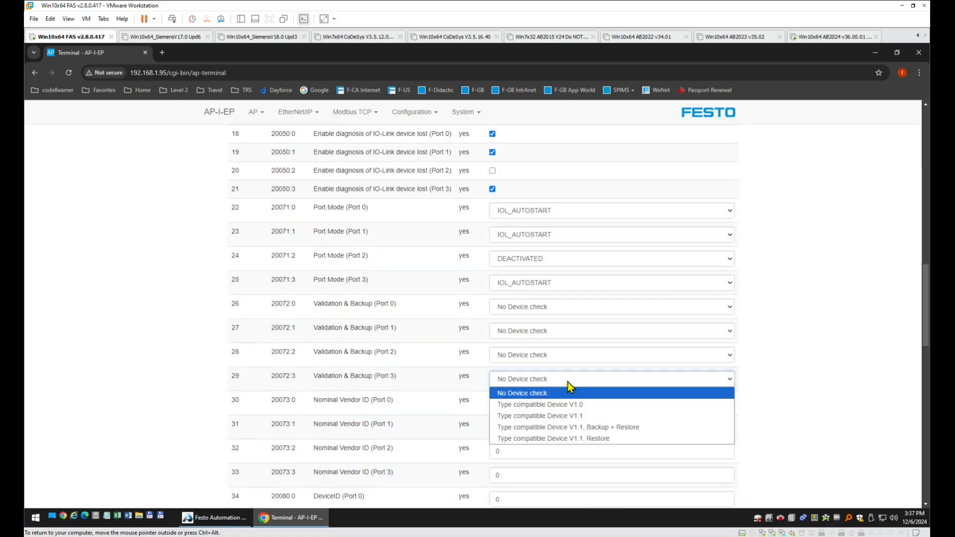
click(600, 416)
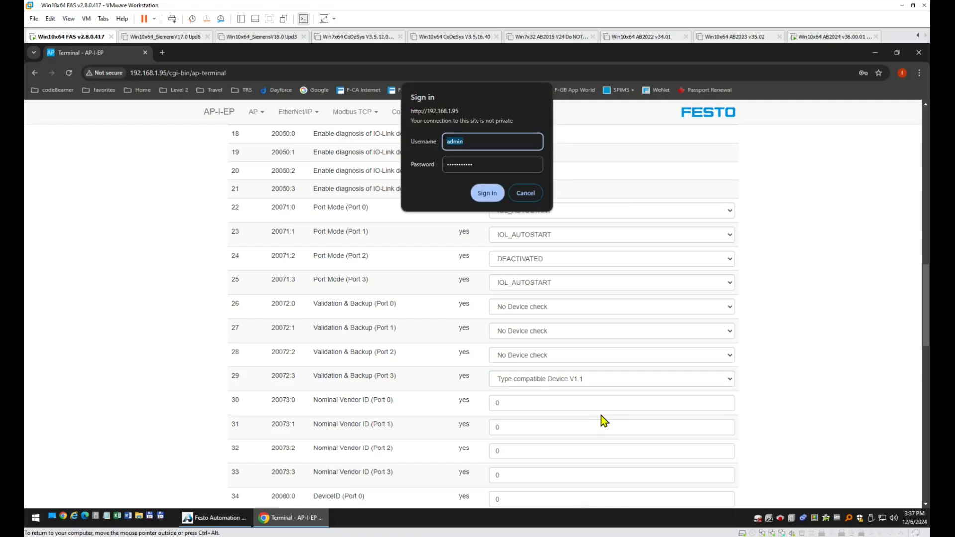
click(487, 194)
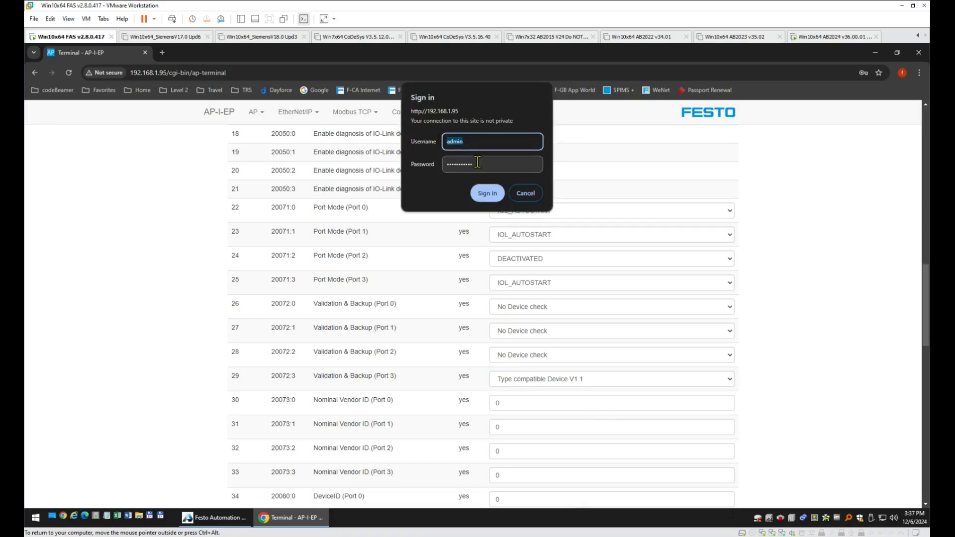
key(Tab)
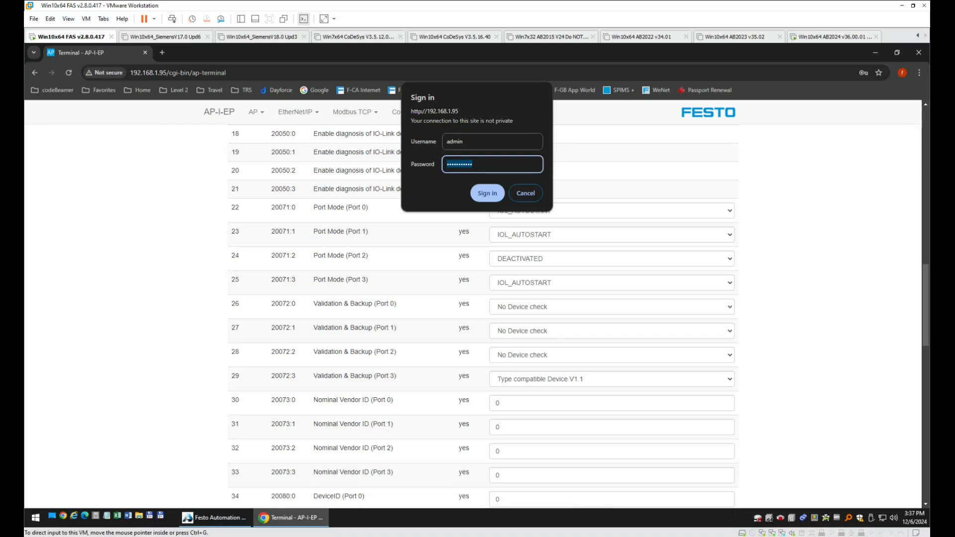
click(485, 194)
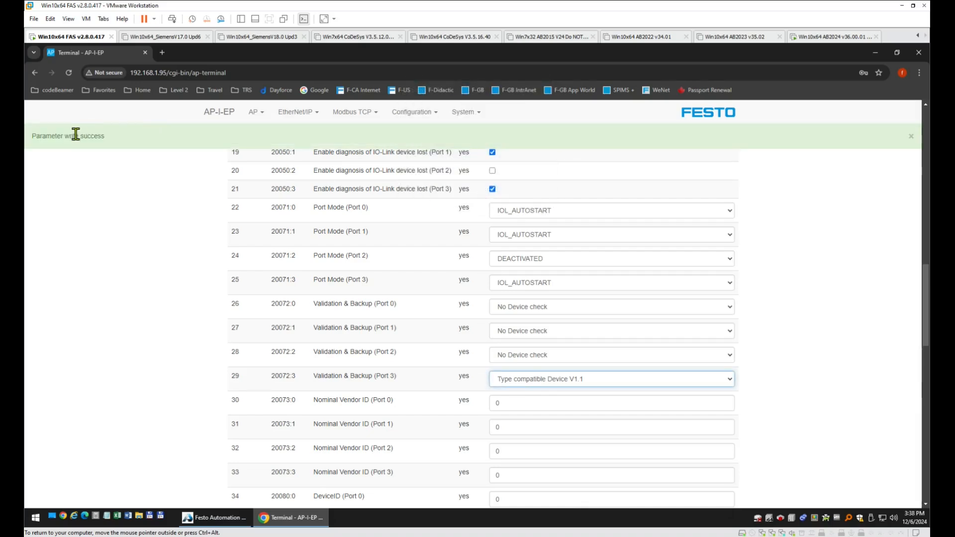
Set Port 3 Validation & Backup back to No Device check.
click(641, 380)
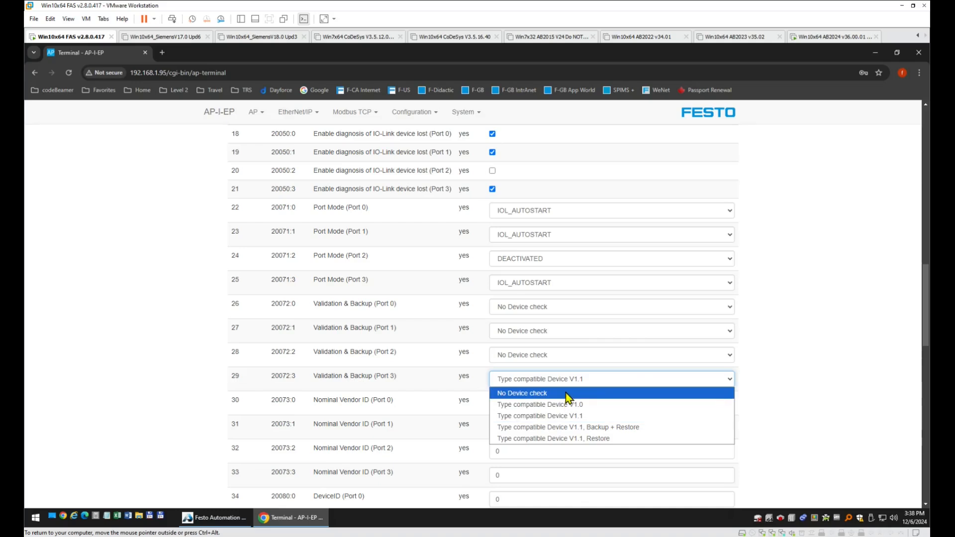
click(566, 393)
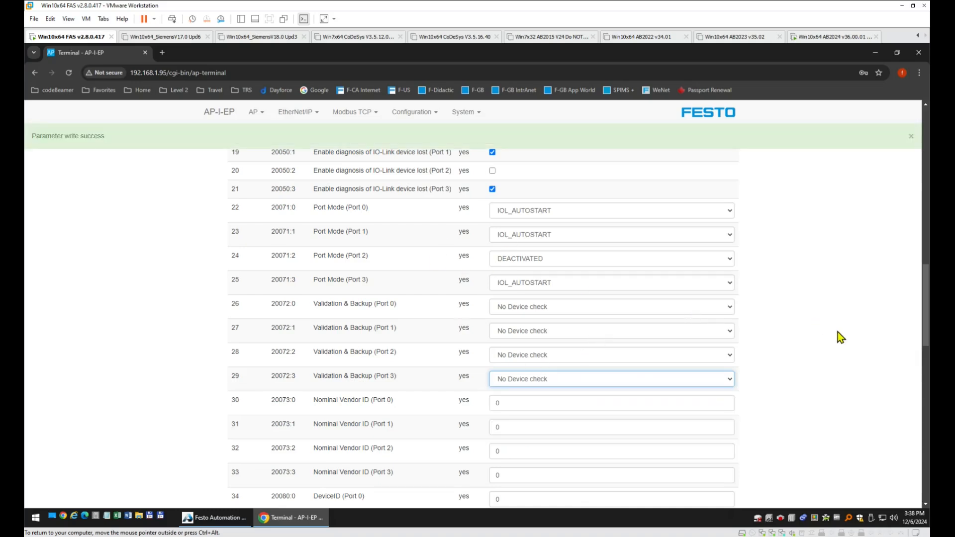
drag(926, 308, 925, 144)
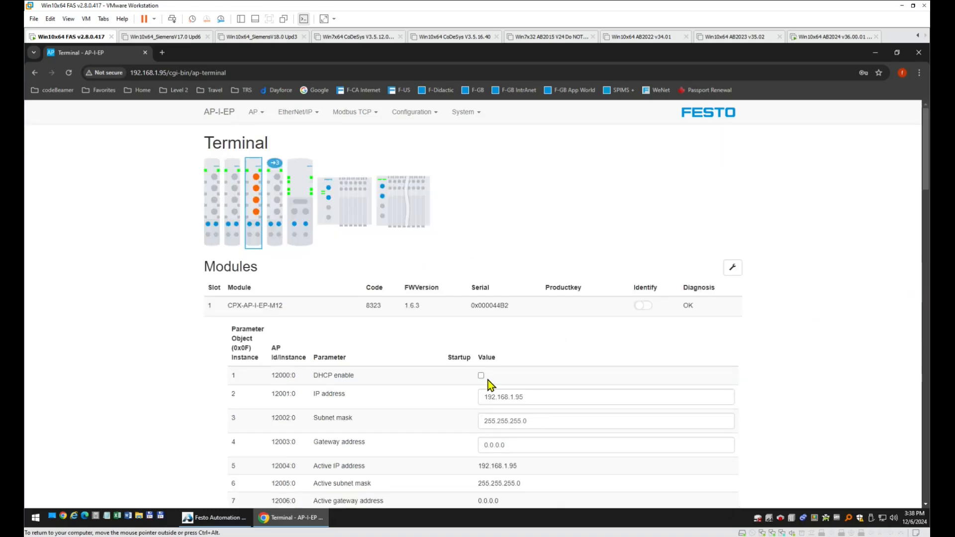
Collapse the CPX-AP-I-EP-M12 module's parameter table so the 8DI and 4IOL modules appear below it.
scroll(488, 381, down, 7)
scroll(483, 381, down, 4)
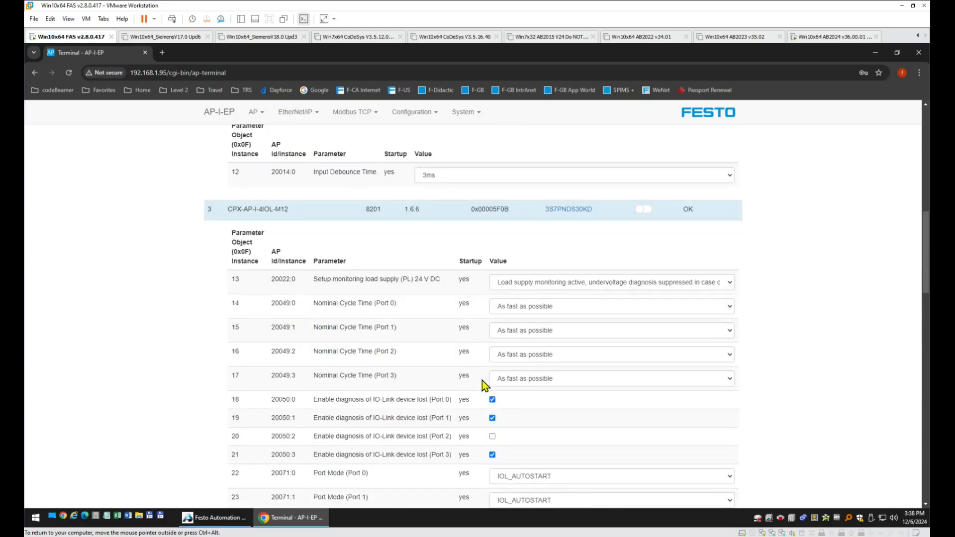
scroll(482, 381, up, 11)
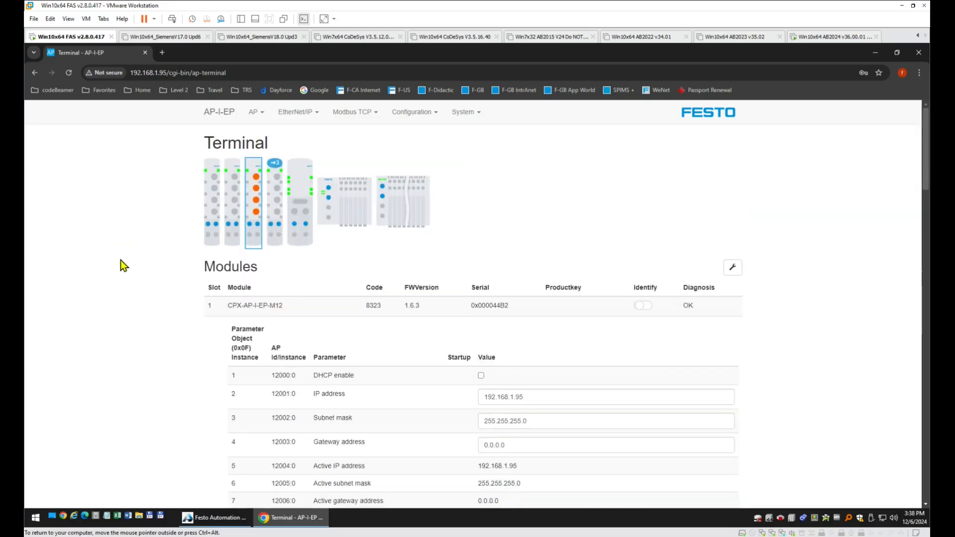
click(269, 305)
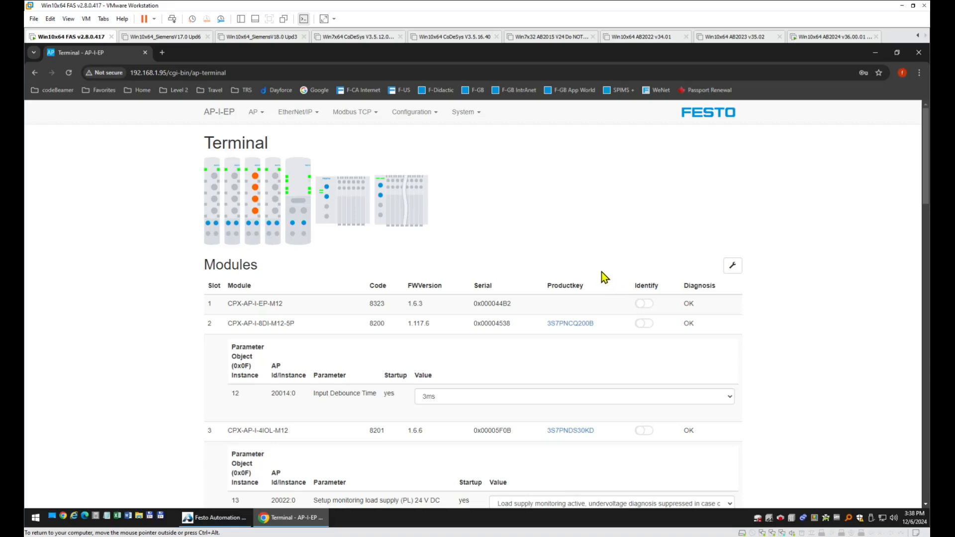
Generate and download the EP095 Rockwell L5X project from the EtherNet/IP export options.
click(304, 116)
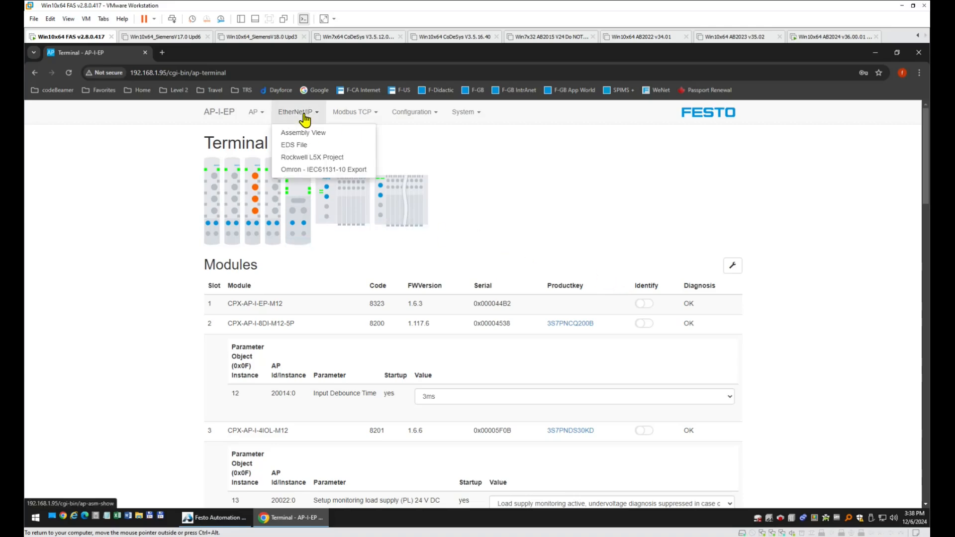
click(325, 159)
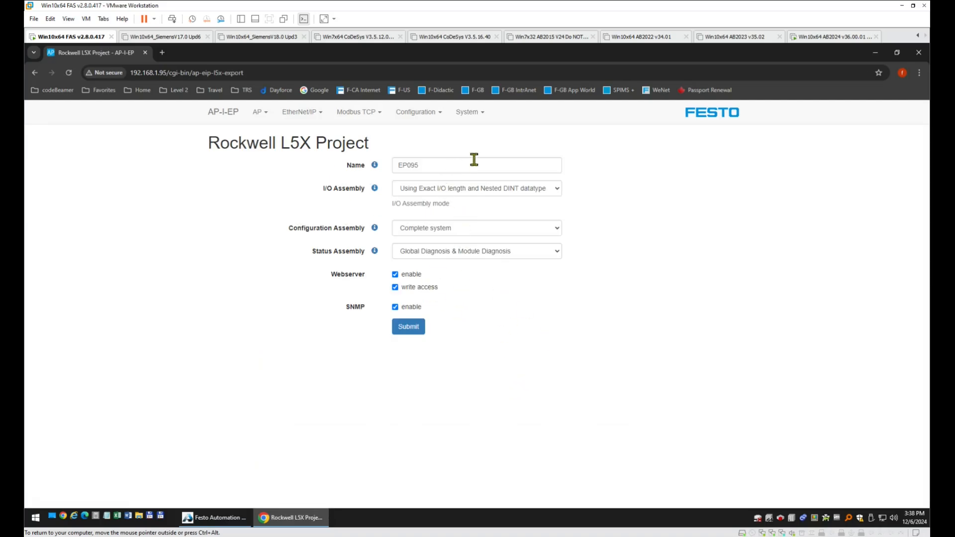
click(412, 329)
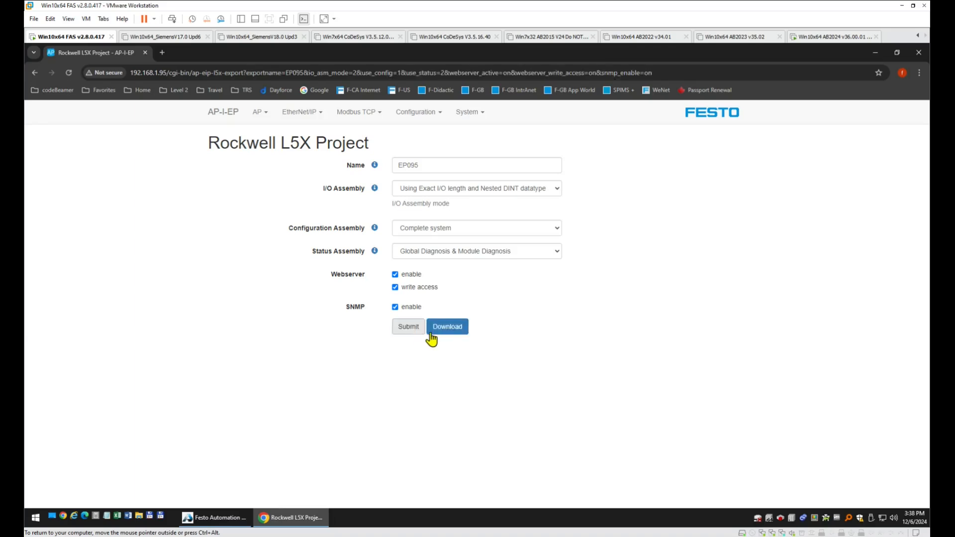
click(454, 331)
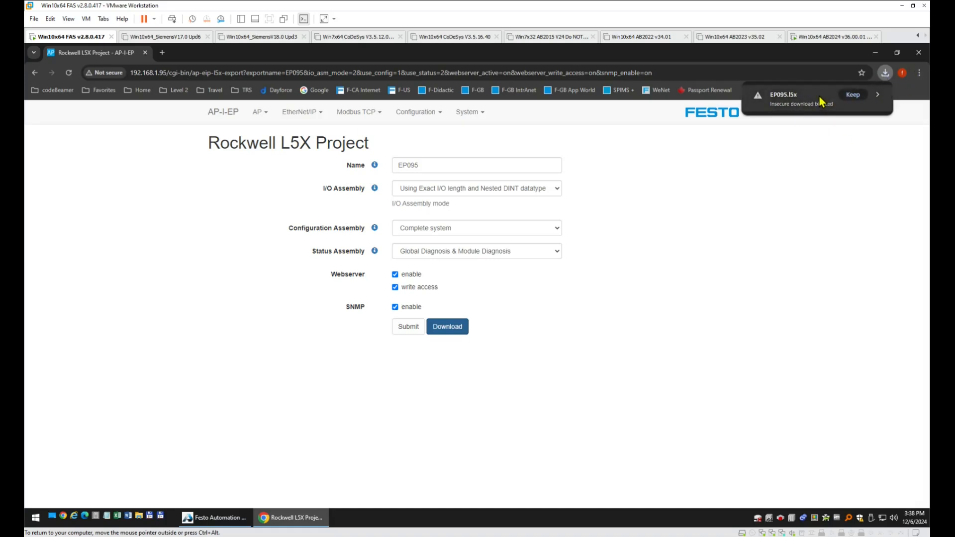
Keep the blocked EP095.l5x download and reveal it in the Downloads folder's full path.
click(853, 95)
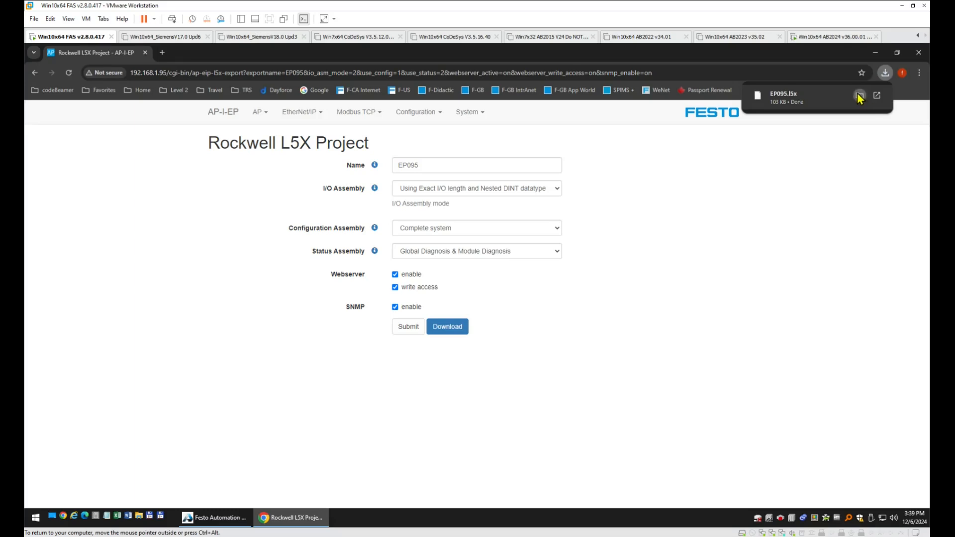
click(860, 95)
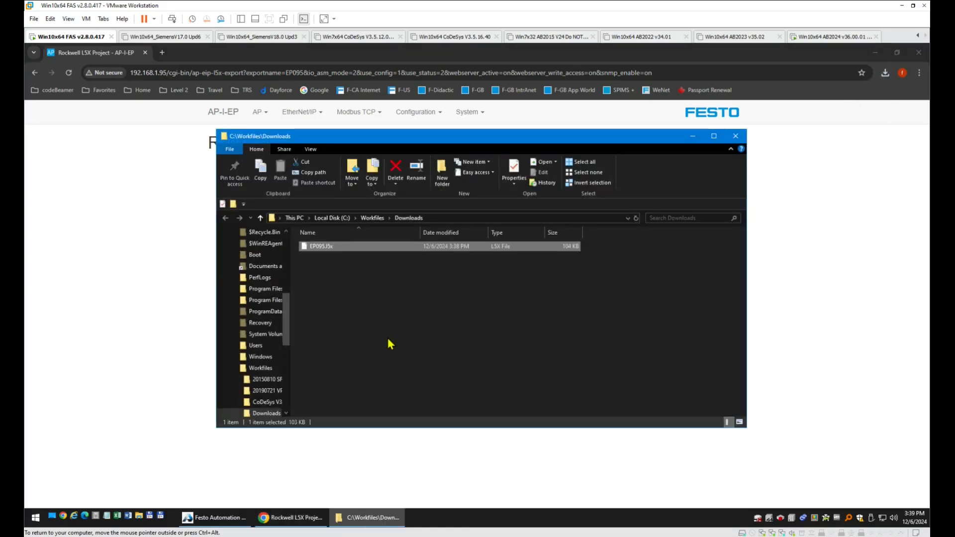
click(462, 219)
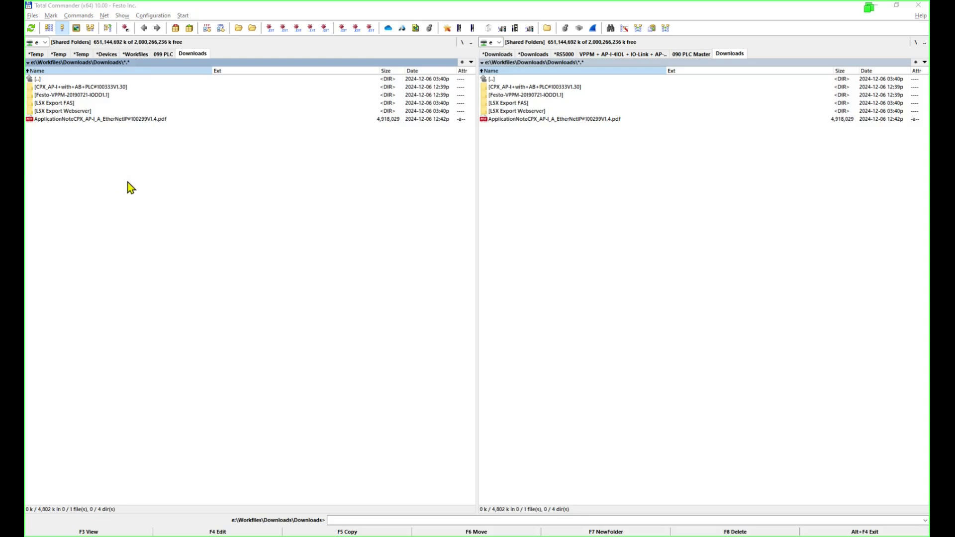
Mark, then unmark, the L5X Export FAS and L5X Export Webserver folders in the left panel.
click(64, 104)
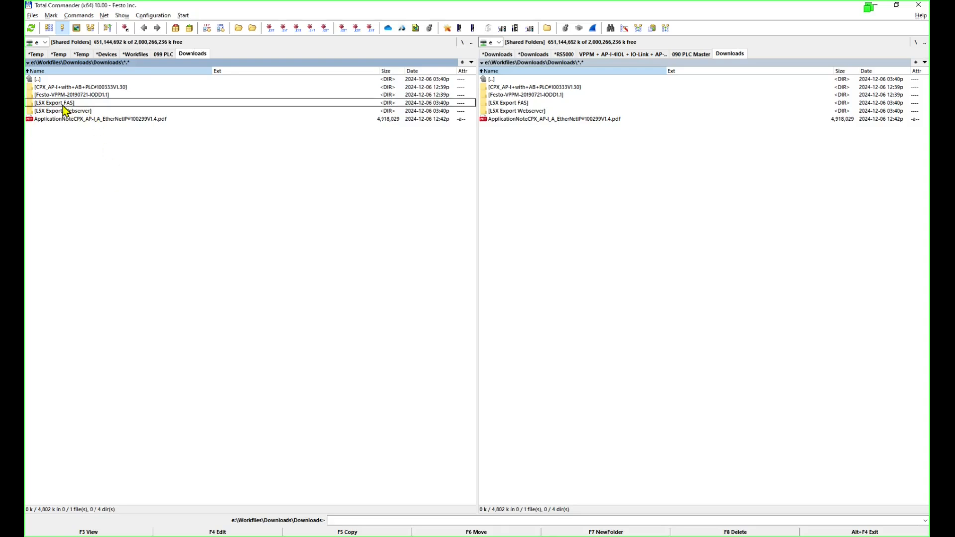
shift+click(66, 109)
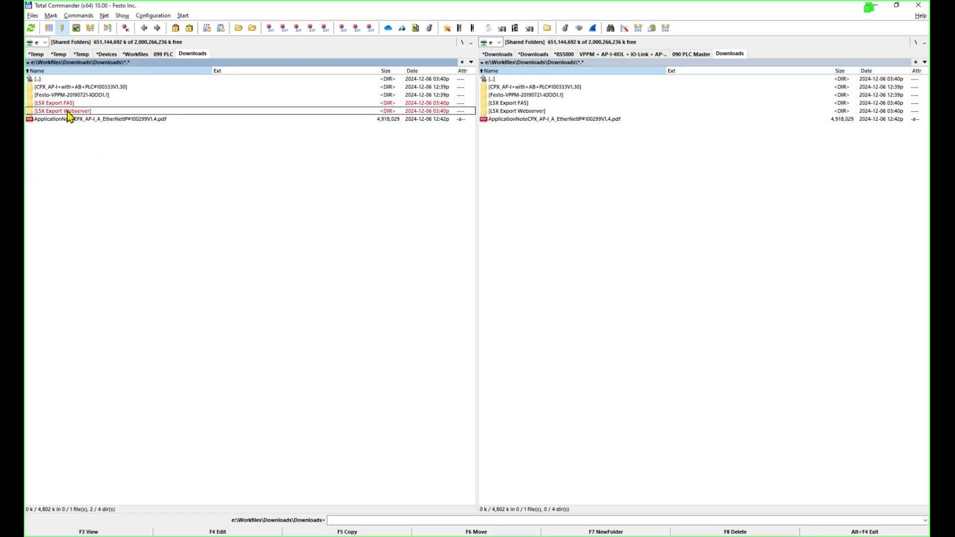
click(64, 103)
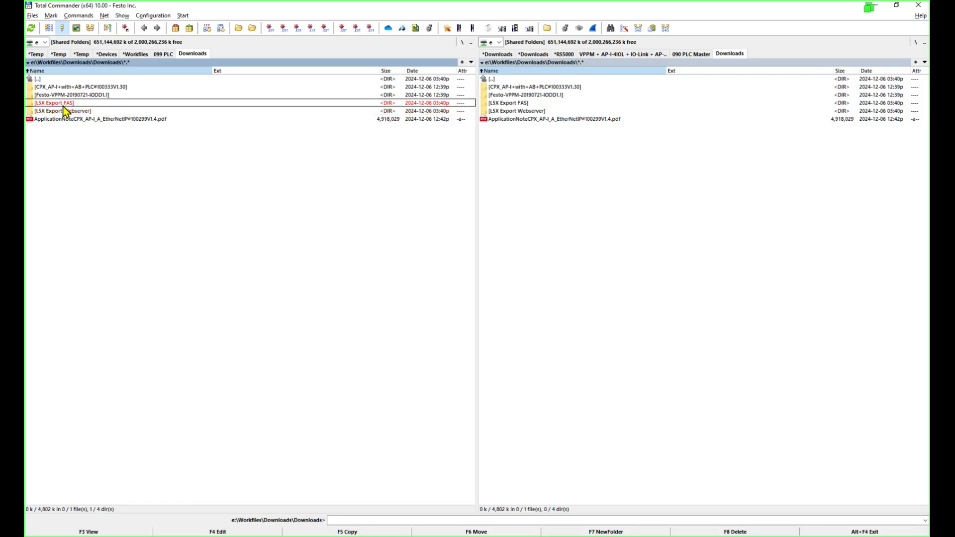
click(68, 113)
click(67, 104)
click(68, 112)
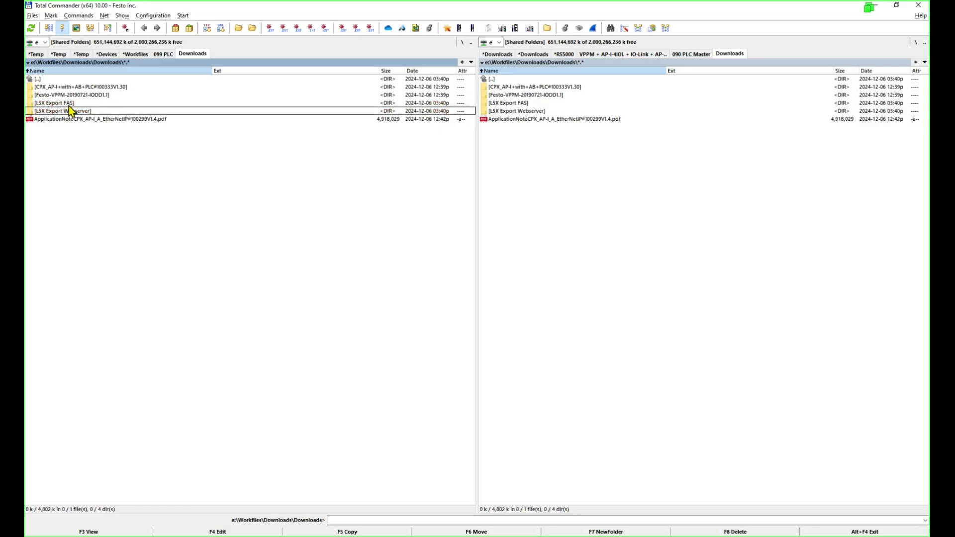
Check the L5X Export FAS and Webserver folders, then reopen L5X Export FAS and select VPPM_EP095.l5x.
double_click(69, 104)
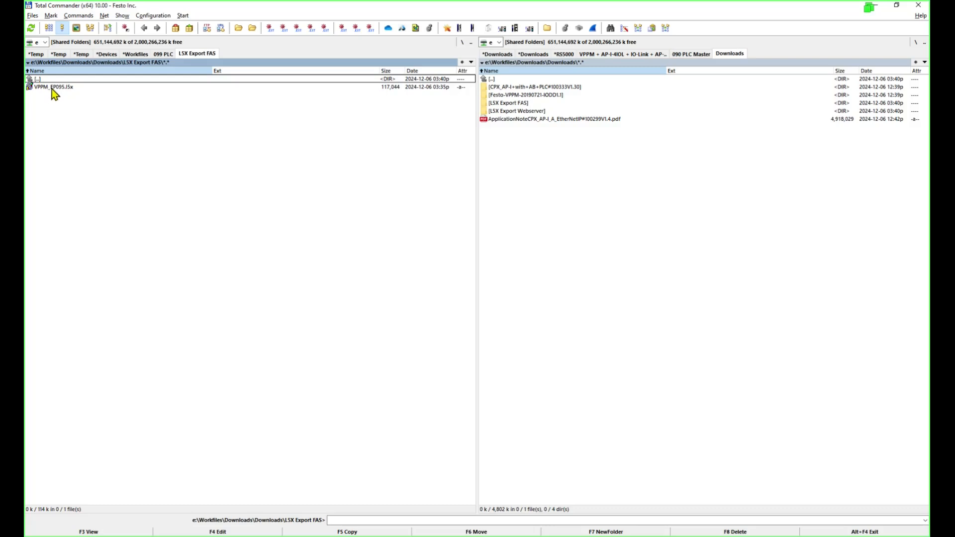
double_click(66, 80)
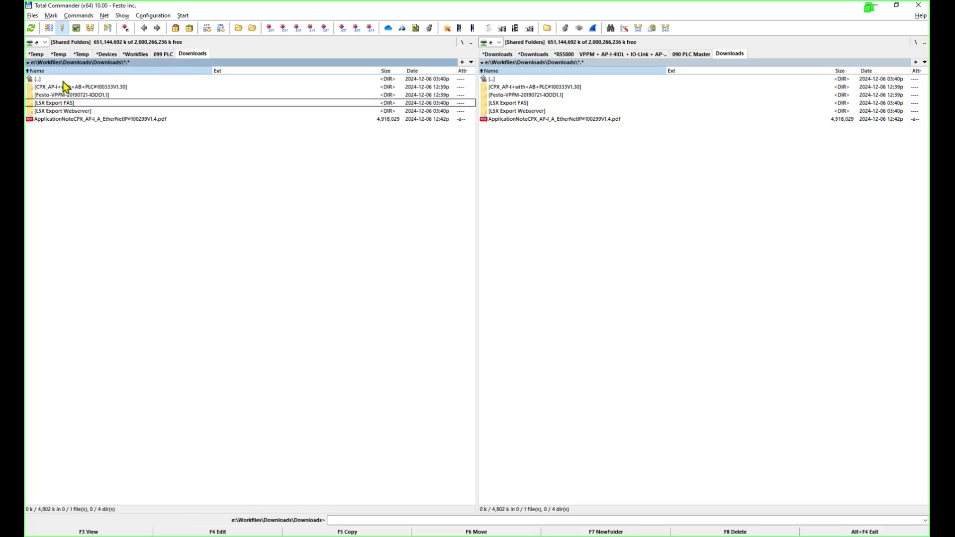
double_click(81, 113)
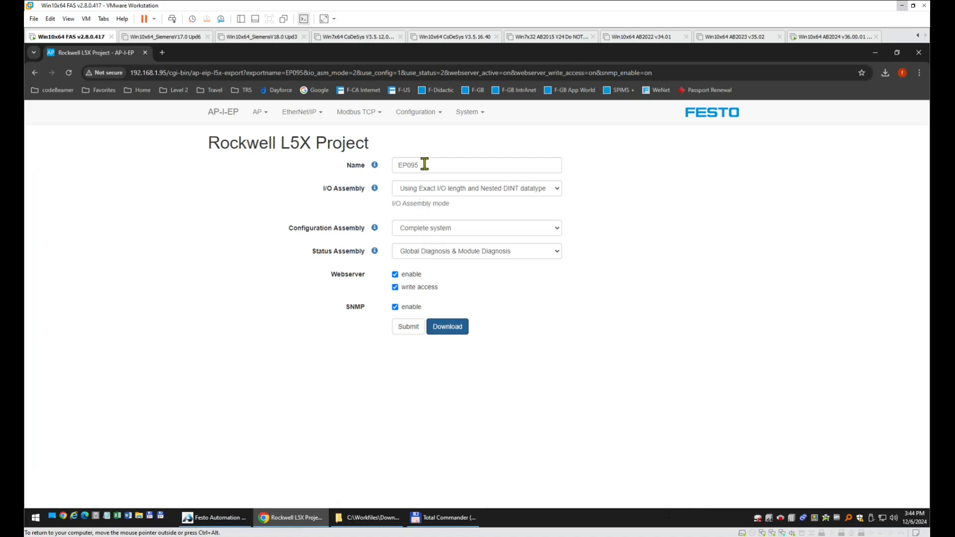
double_click(423, 164)
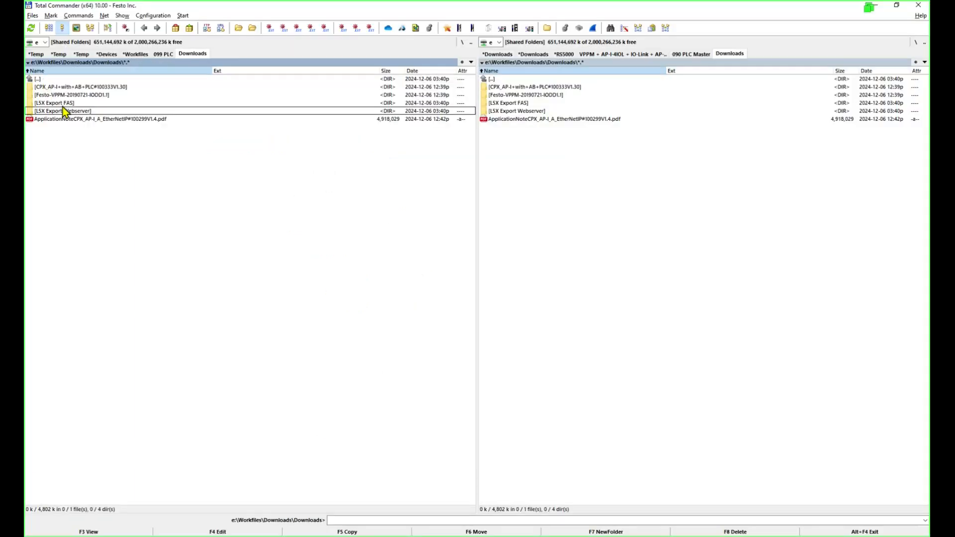
double_click(64, 103)
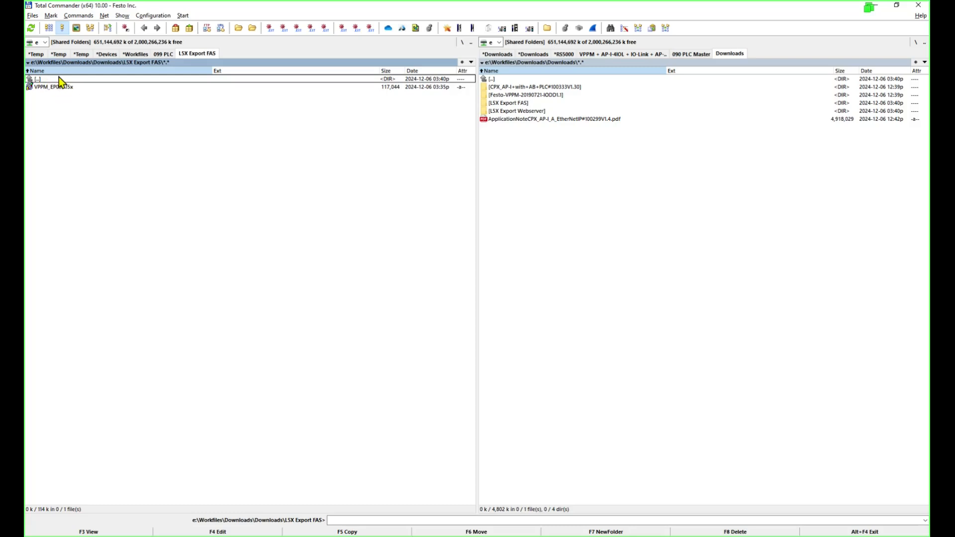
click(60, 87)
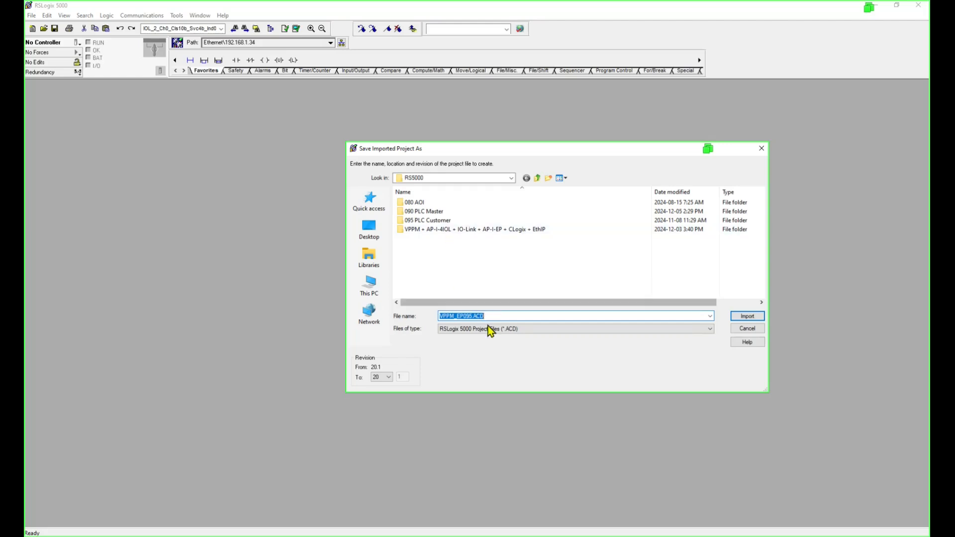
Keep the file name VPPM_EP095.ACD, set the target revision to 32, and start the import.
click(506, 317)
drag(506, 317, 409, 317)
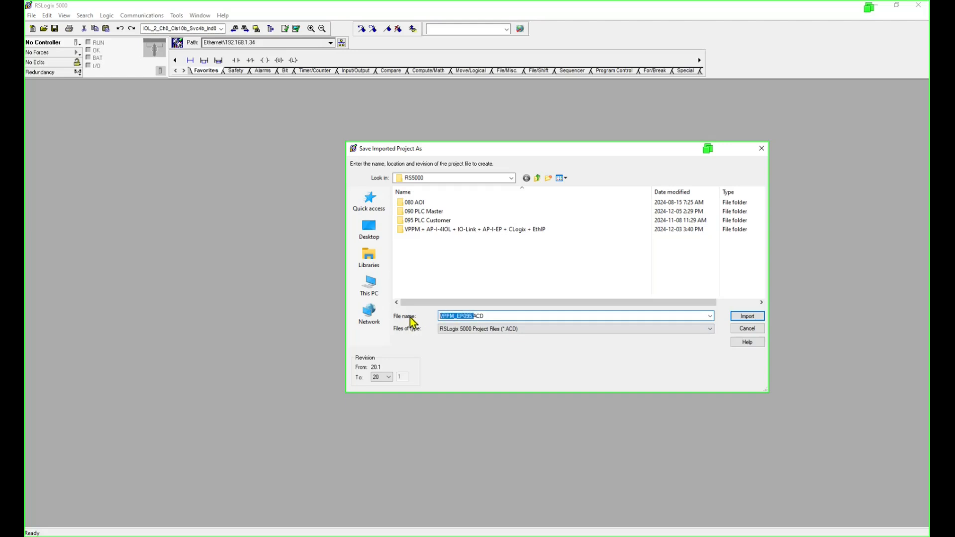
click(389, 378)
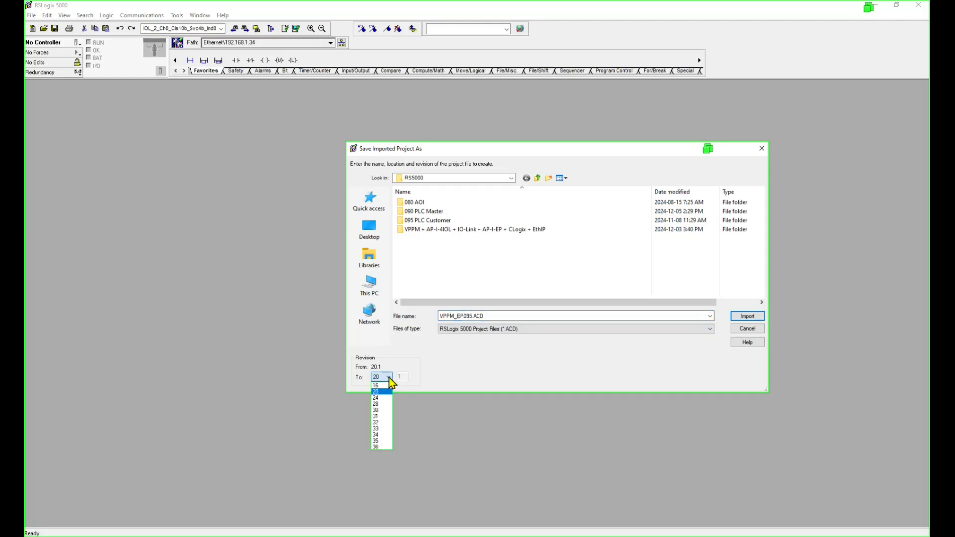
click(383, 422)
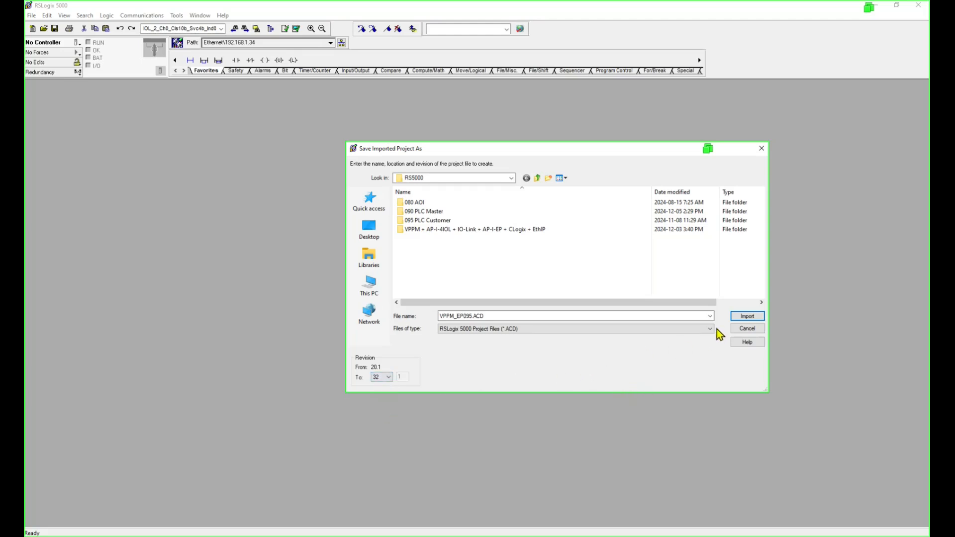
click(748, 317)
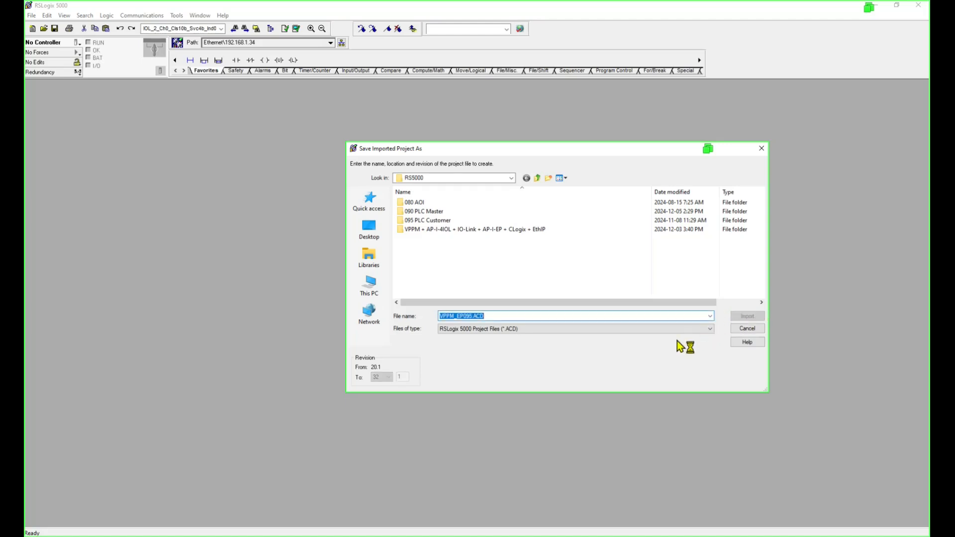
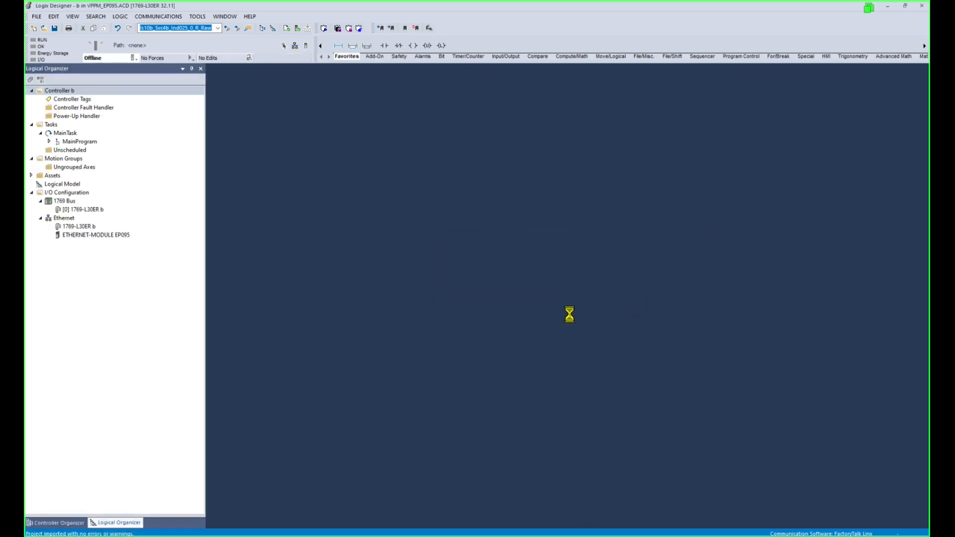
Review the EP095 Ethernet module's IP address, name and connection settings, then close its properties.
click(77, 235)
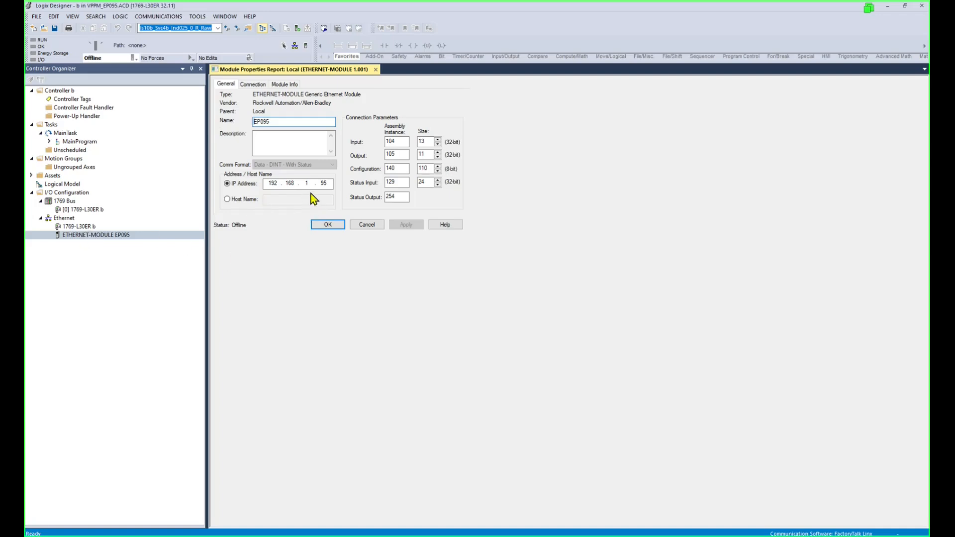
double_click(323, 183)
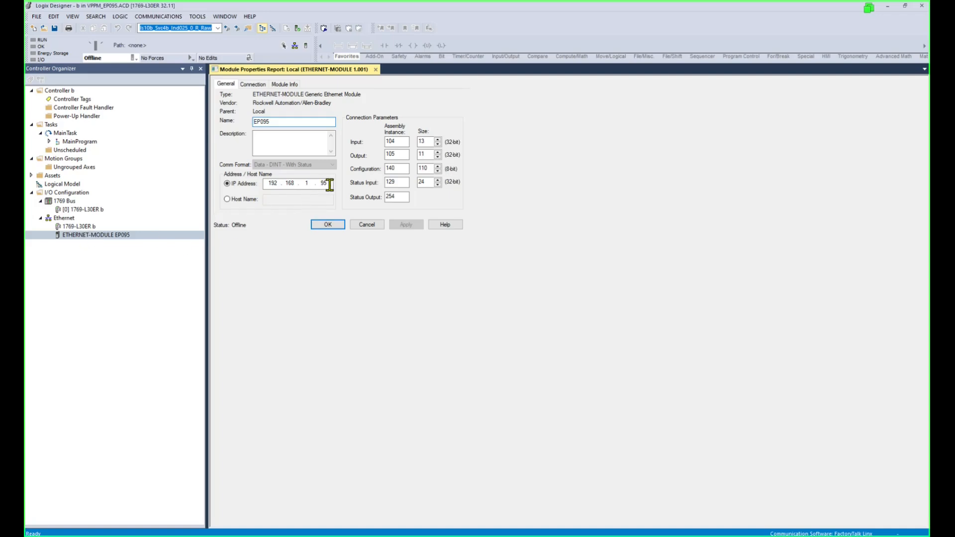
double_click(272, 121)
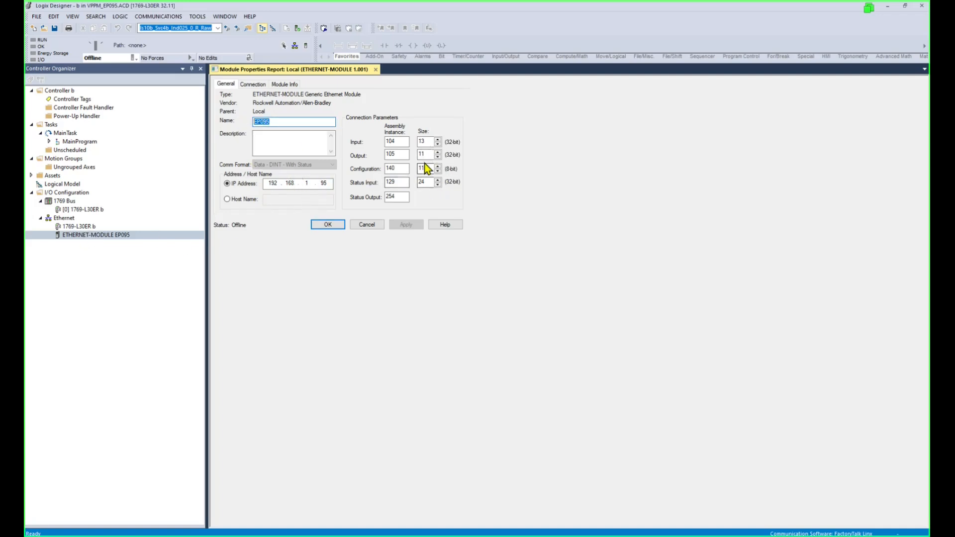
click(253, 84)
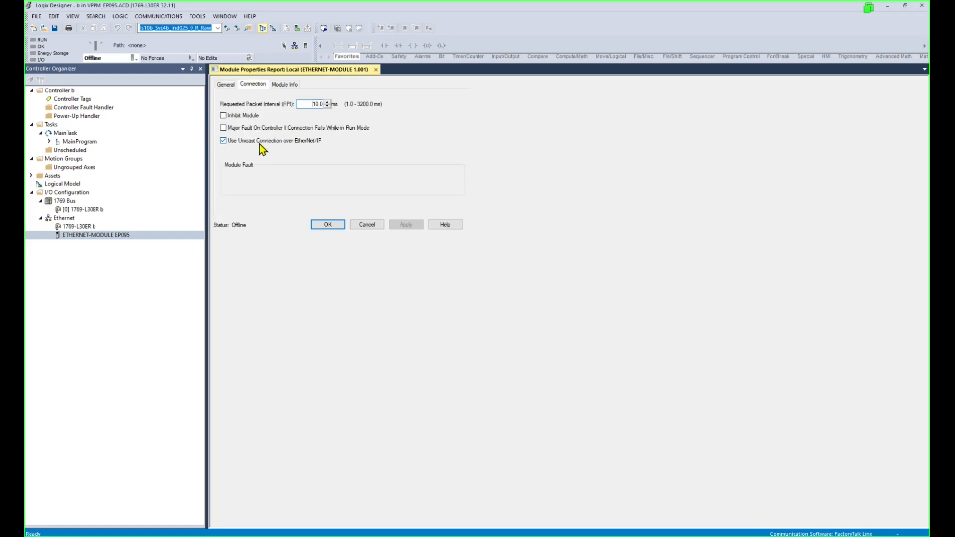
click(328, 224)
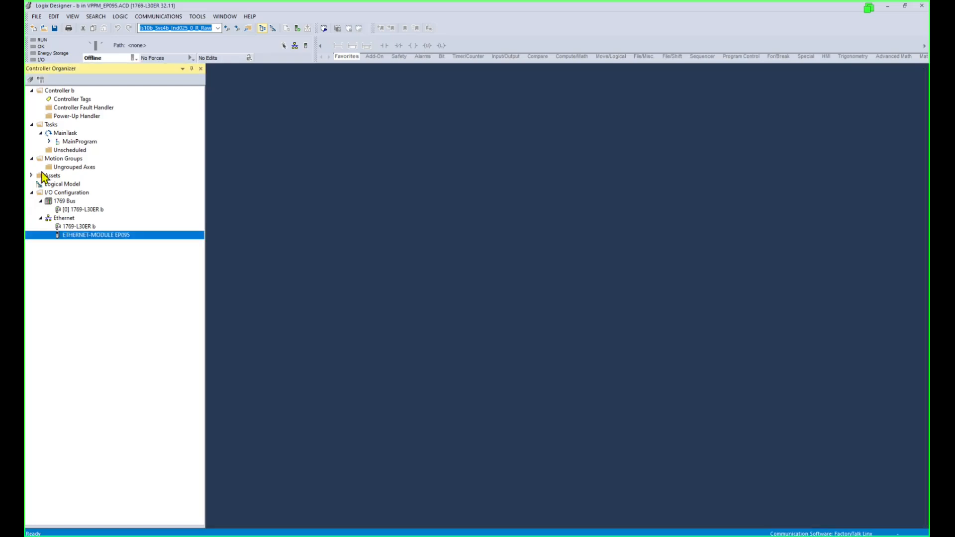
Open MainRoutine and inspect the CPS source and destination operands on rungs 0–2.
click(49, 142)
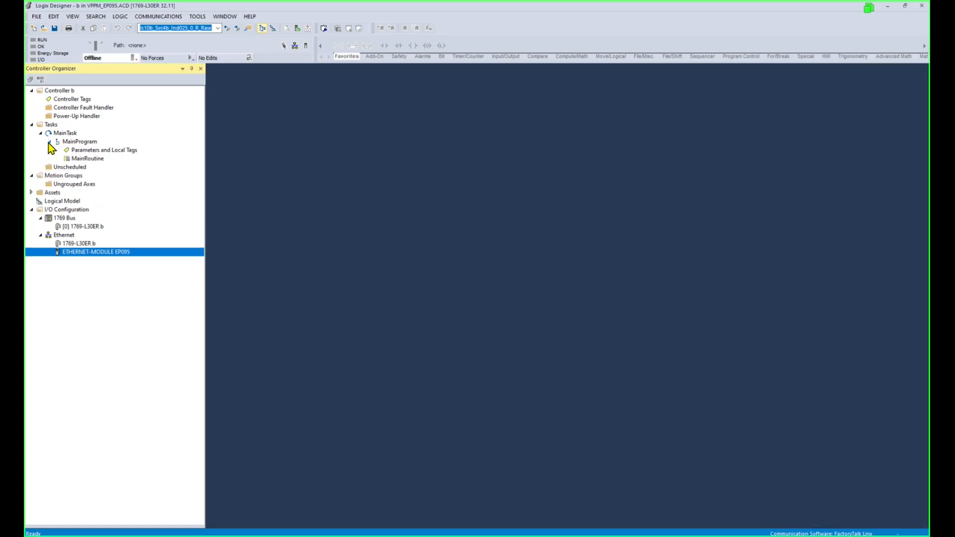
double_click(87, 158)
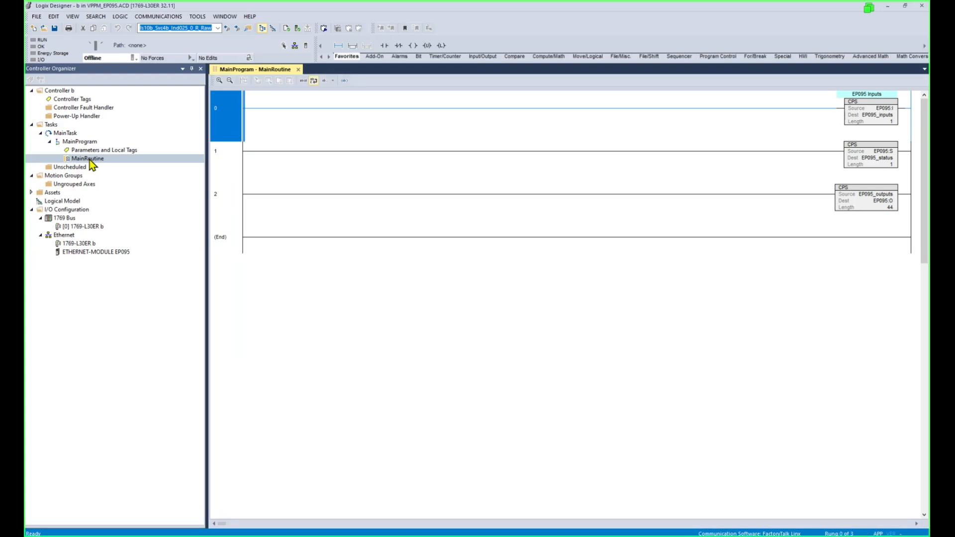
click(889, 118)
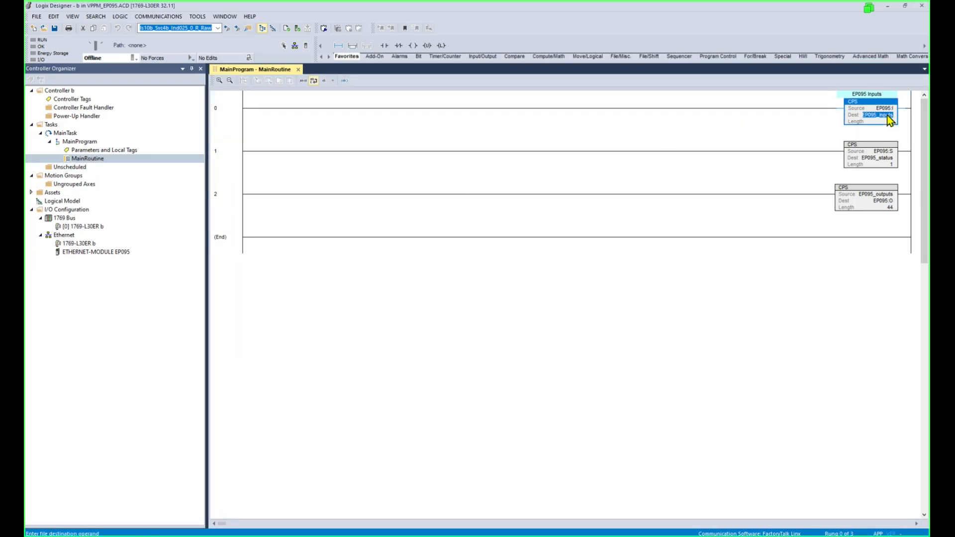
click(884, 159)
click(882, 202)
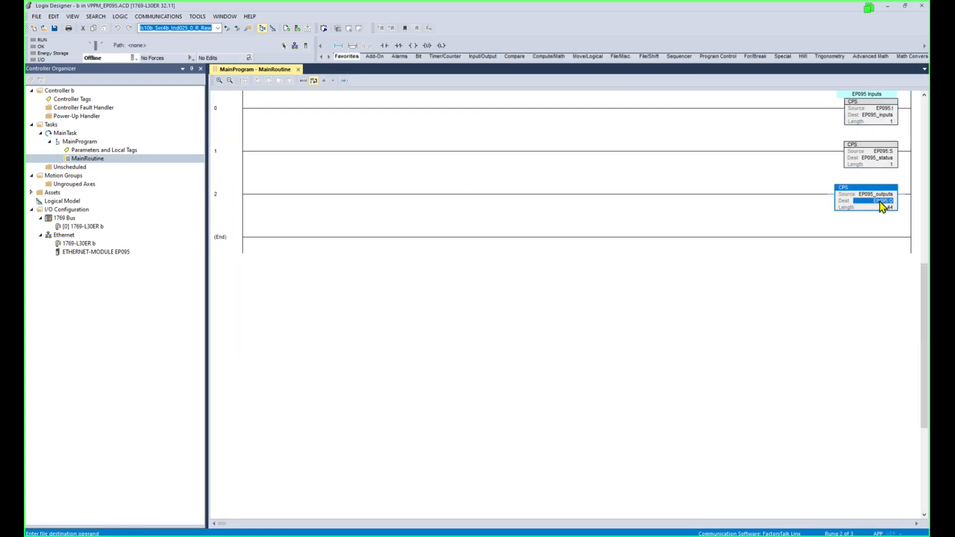
scroll(890, 218, up, 2)
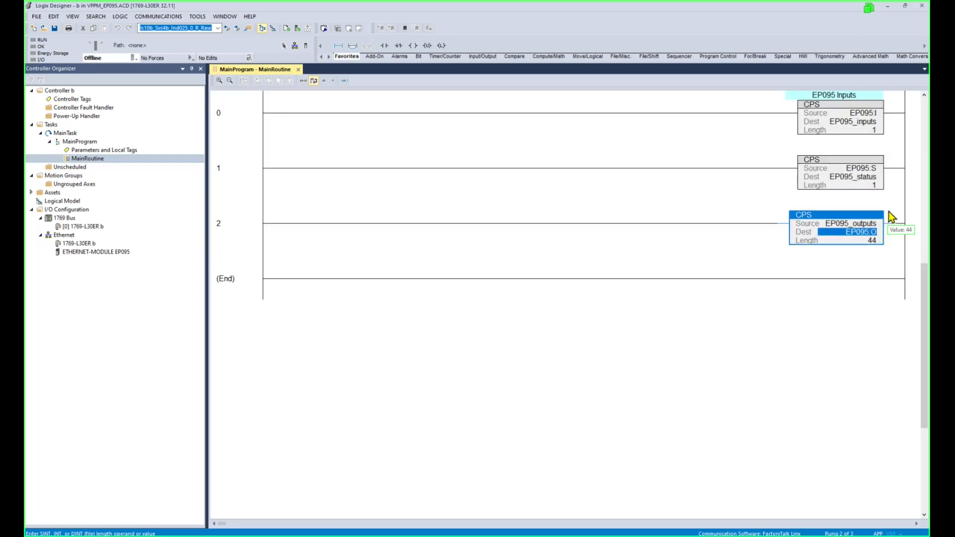
click(873, 123)
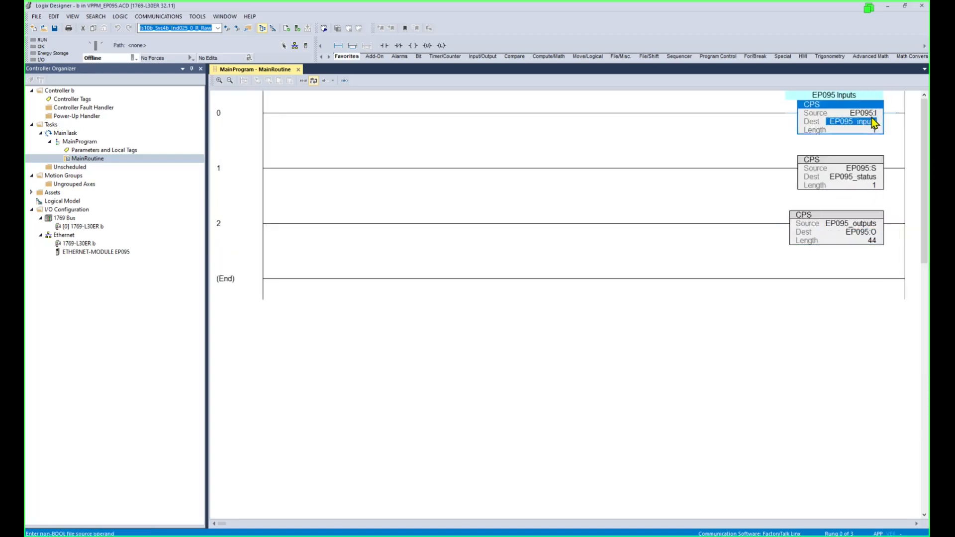
click(873, 114)
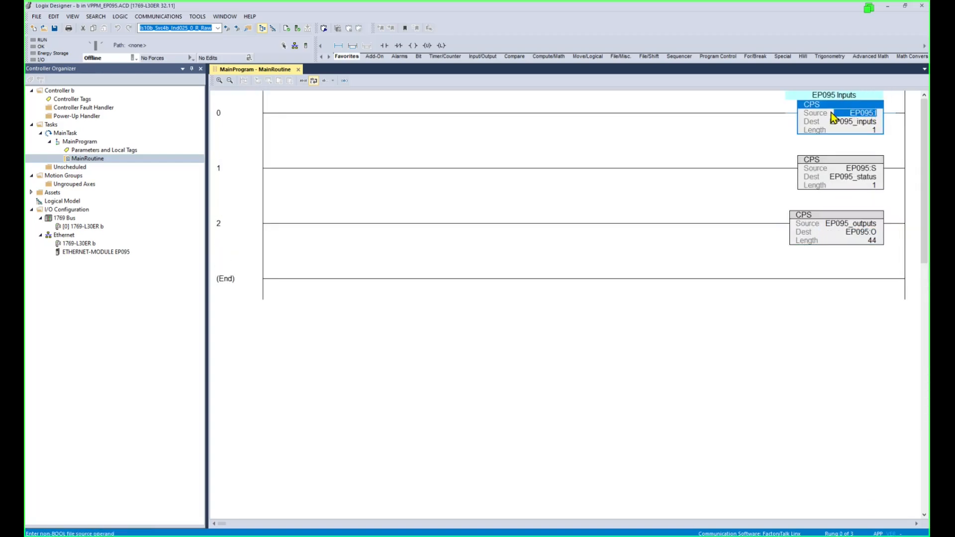
click(869, 123)
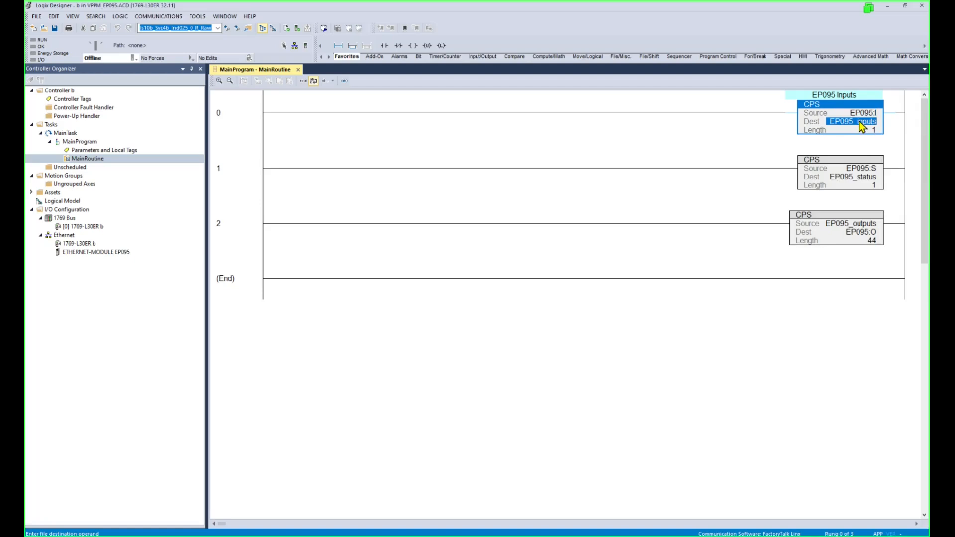
right_click(860, 123)
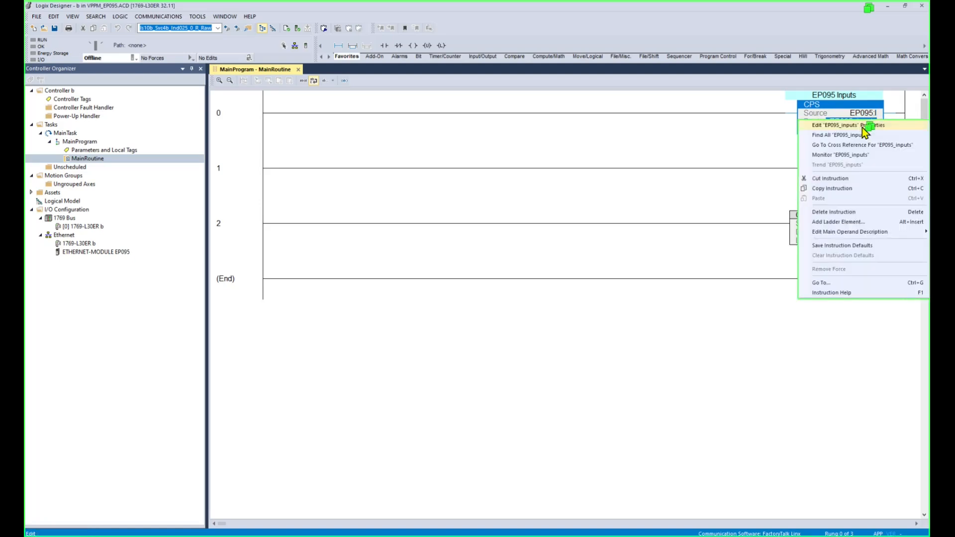
Monitor EP095_inputs, switch to Edit Tags, and review the EP095 tags and EP095:C/I/S module tags.
click(840, 155)
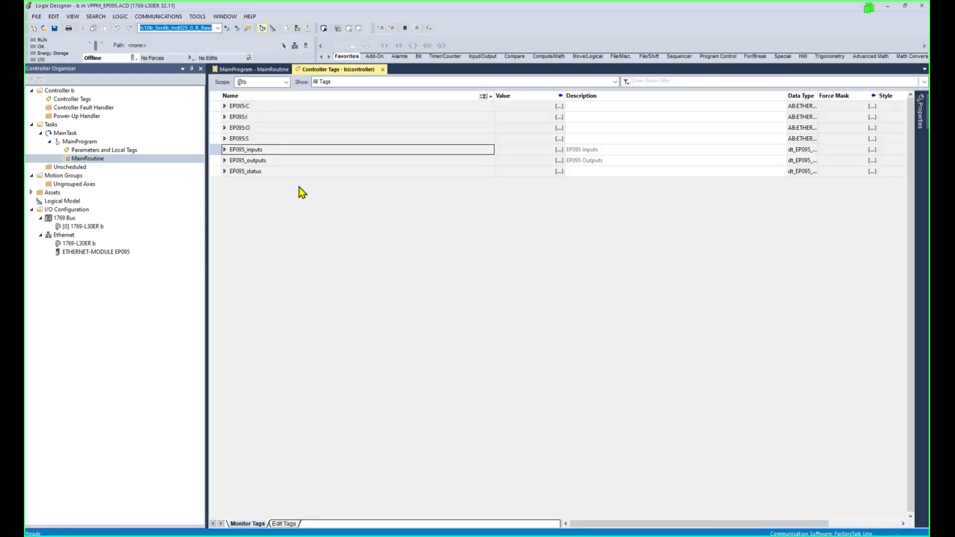
click(287, 524)
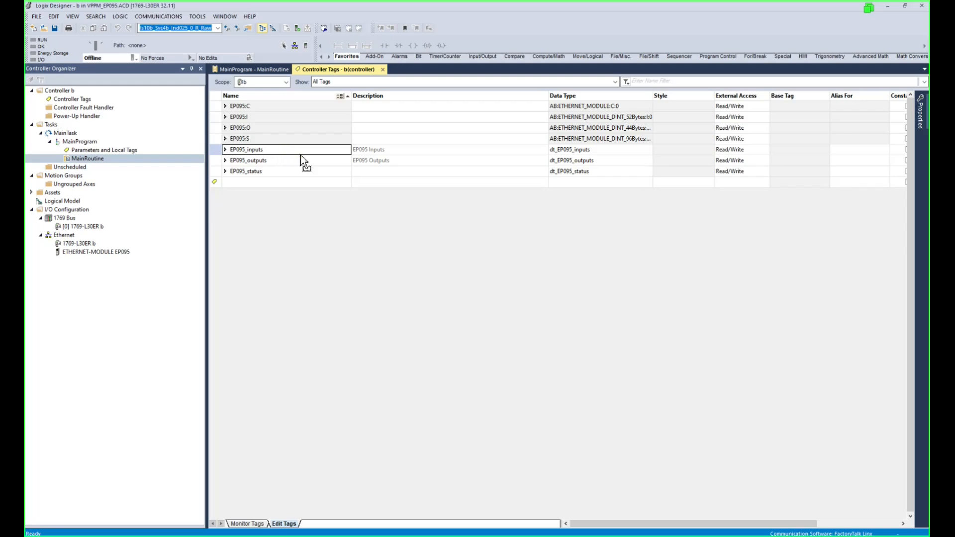
click(270, 161)
click(274, 151)
click(272, 172)
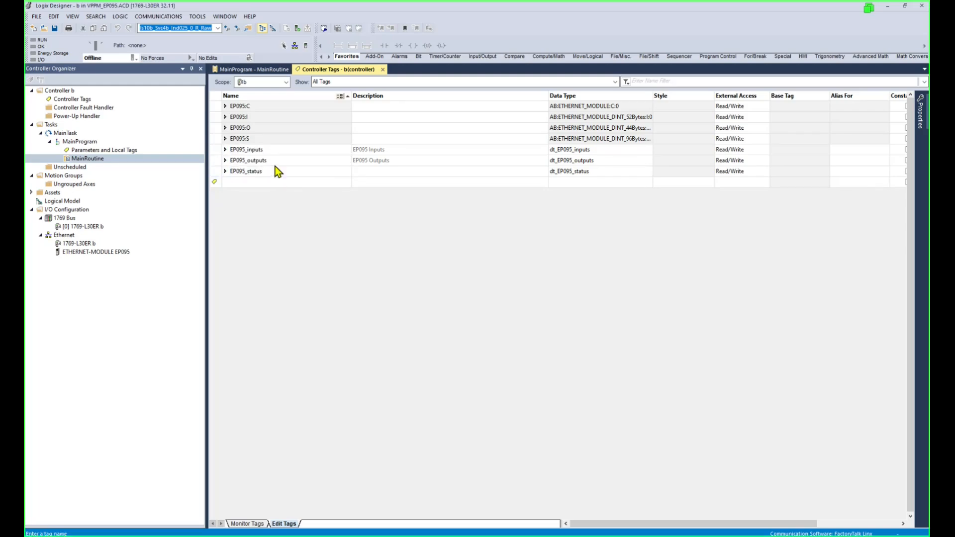
click(276, 164)
click(282, 152)
click(277, 140)
click(277, 119)
click(254, 109)
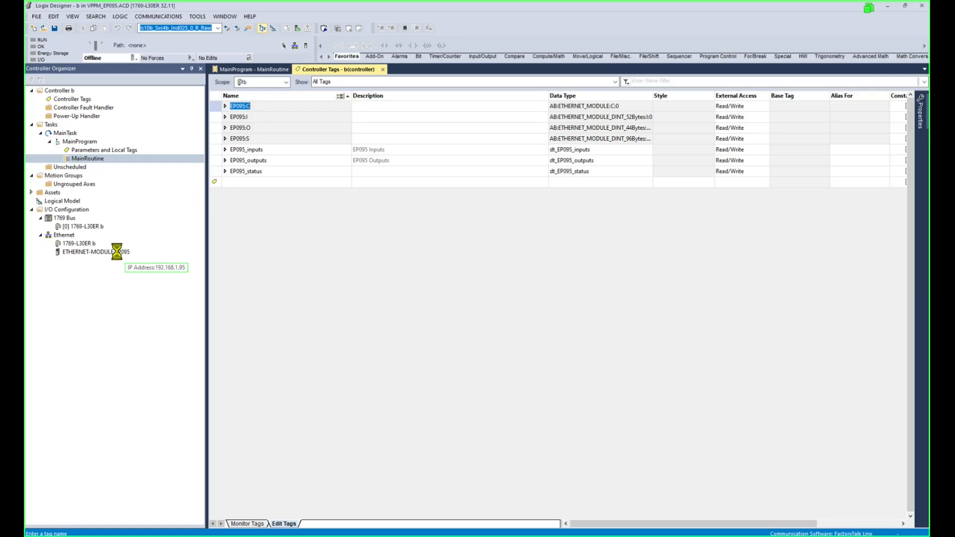
Recheck the EP095 module's IP address and reopen MainRoutine at rung 0's EP095_inputs destination.
click(99, 252)
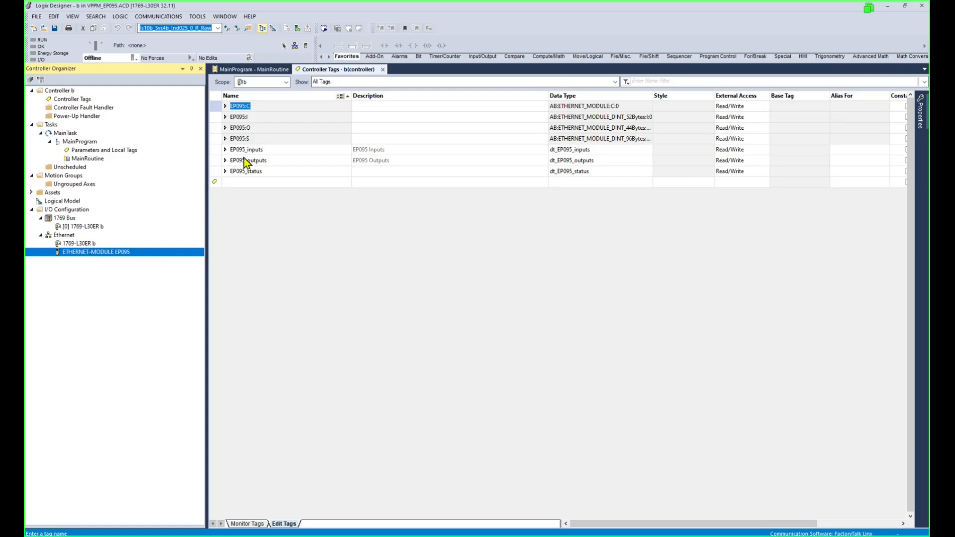
click(91, 161)
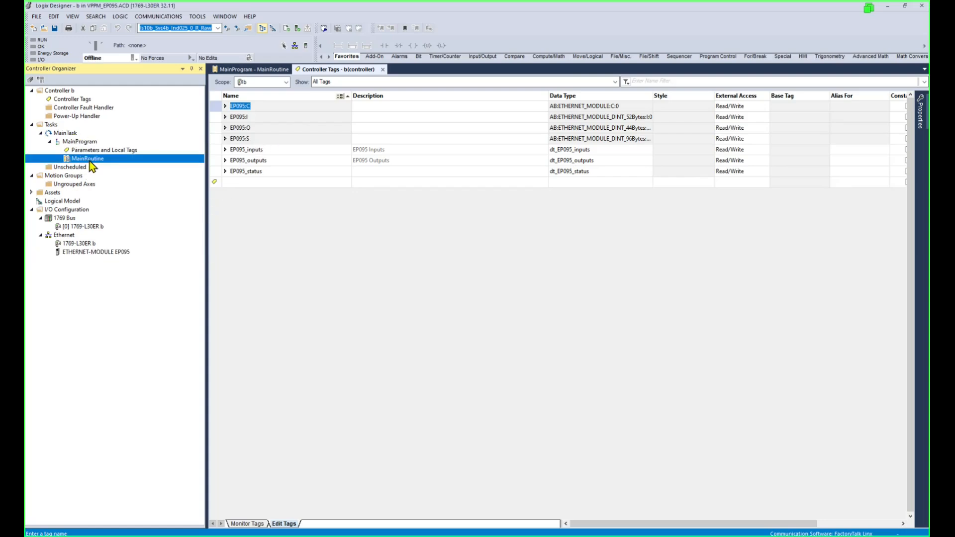
double_click(91, 160)
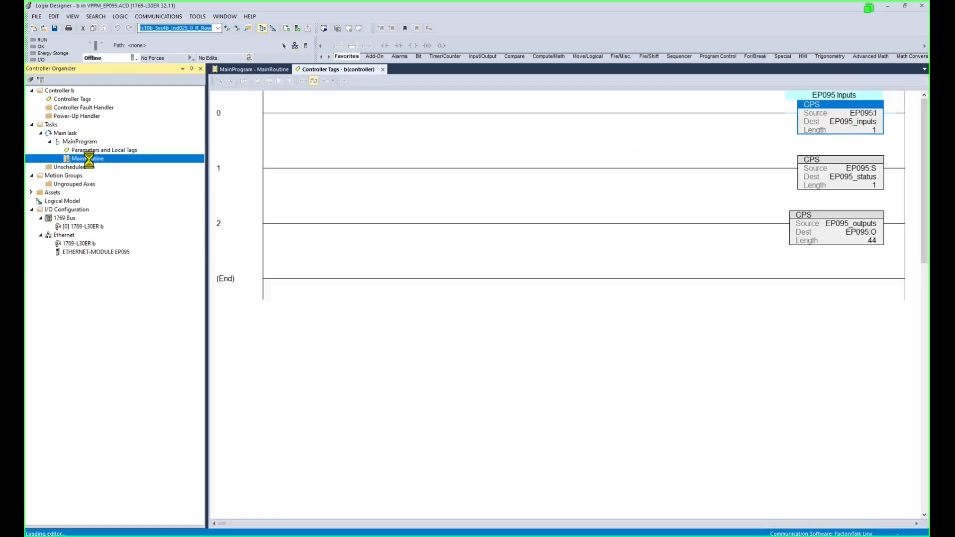
click(871, 123)
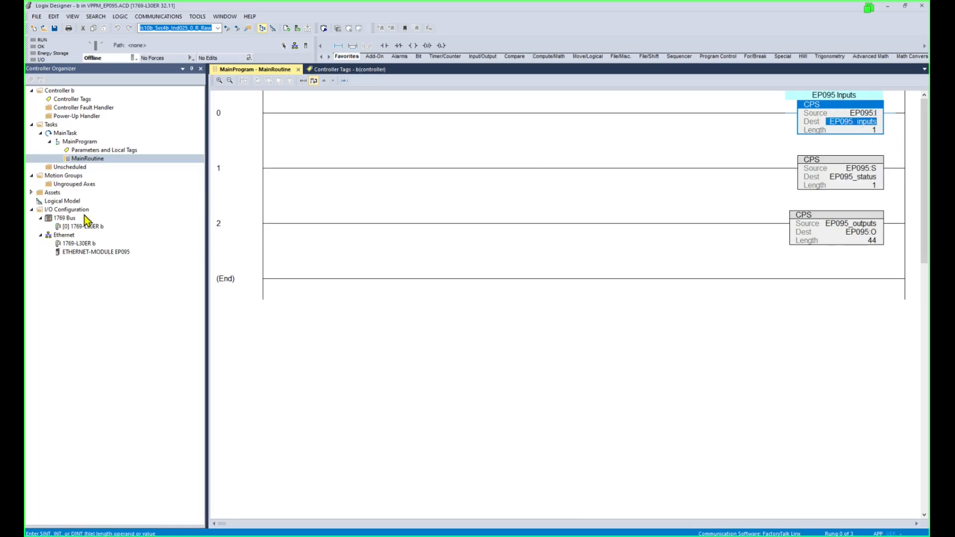
Expand EP095_outputs to check member types (SINT[8], BOOL), then reveal Assets > Data Types > User-Defined.
click(371, 68)
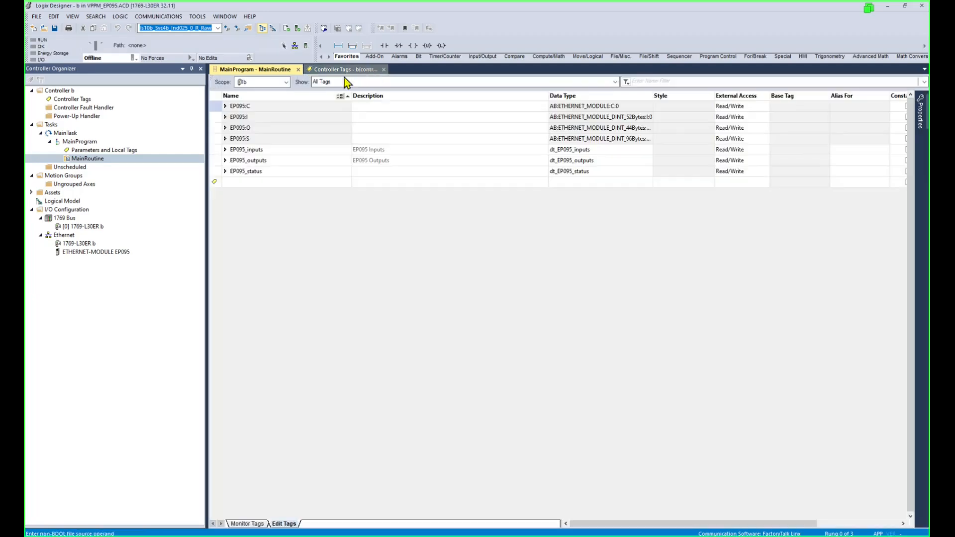
click(228, 164)
click(226, 162)
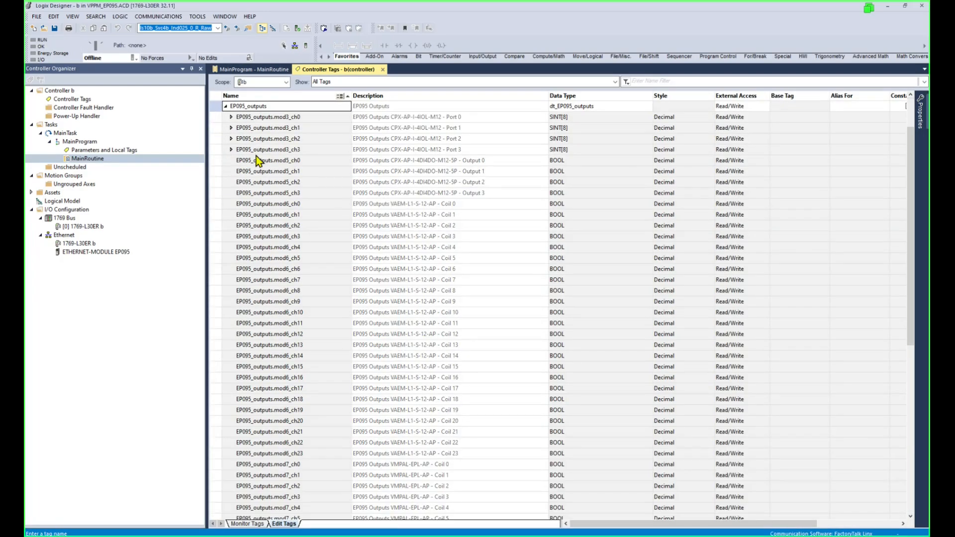
click(582, 150)
click(604, 237)
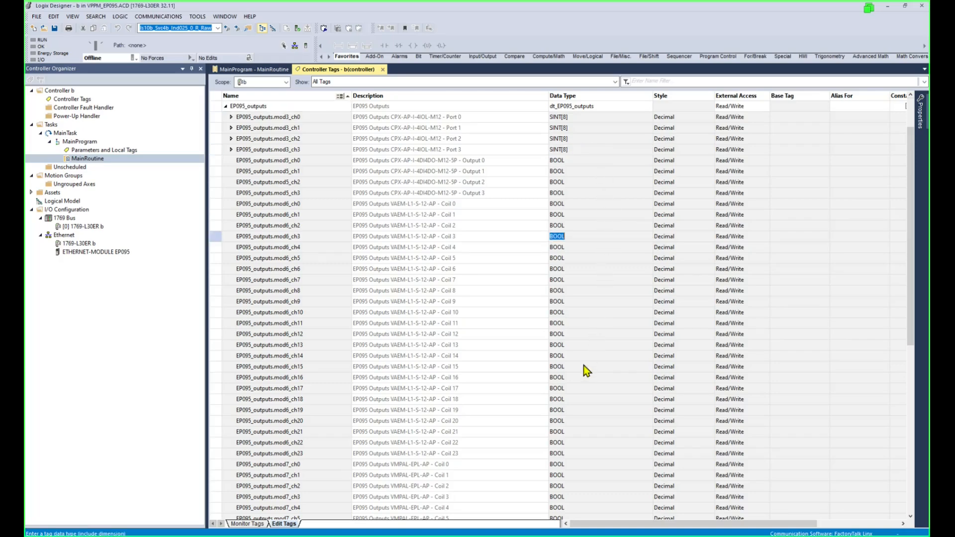
click(584, 367)
scroll(597, 482, down, 4)
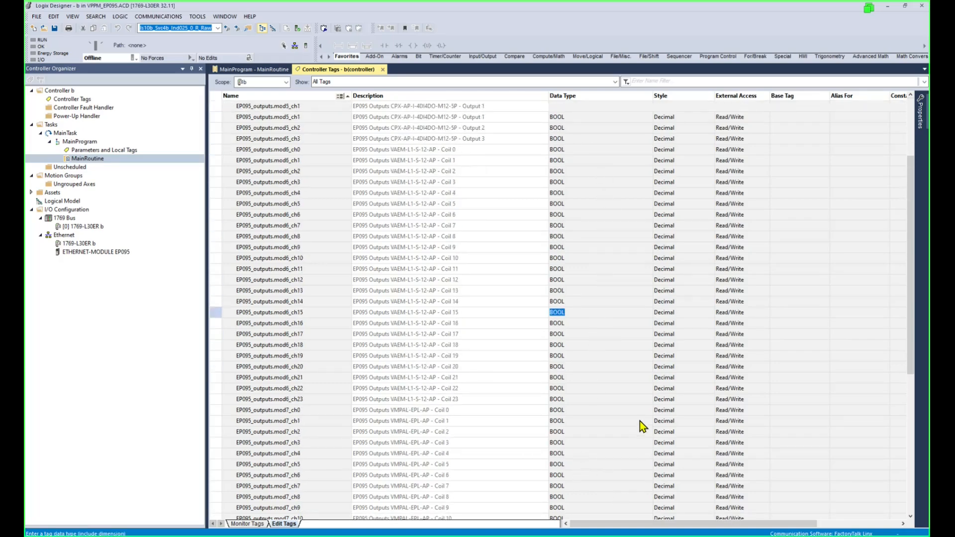
scroll(640, 420, up, 6)
click(226, 160)
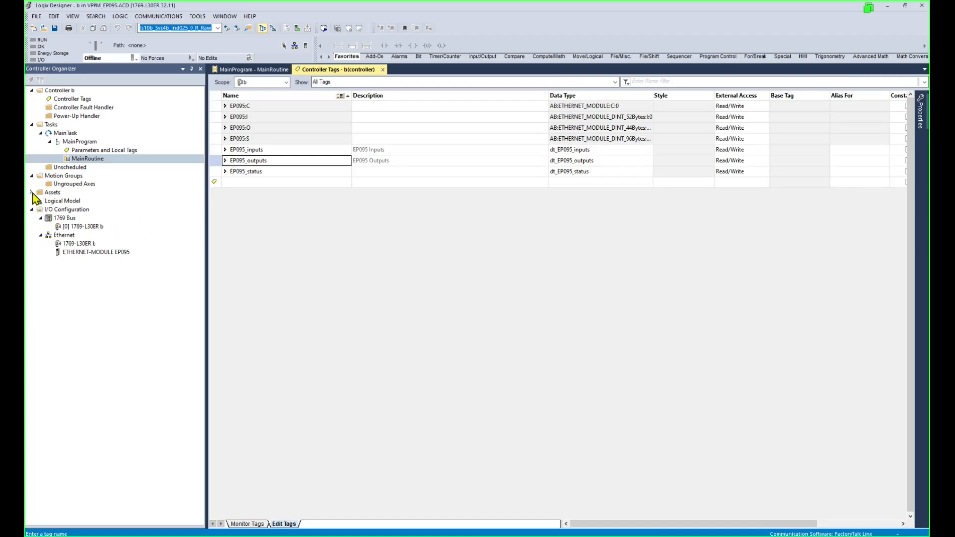
click(32, 193)
click(49, 218)
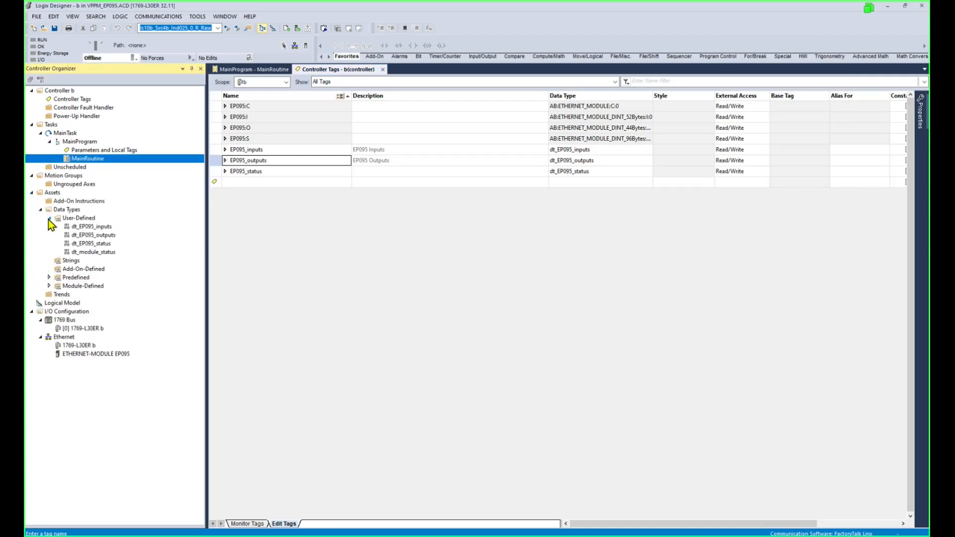
Open the dt_EP095_inputs, dt_EP095_outputs and dt_EP095_status definitions, widening columns to read members.
click(93, 228)
double_click(92, 228)
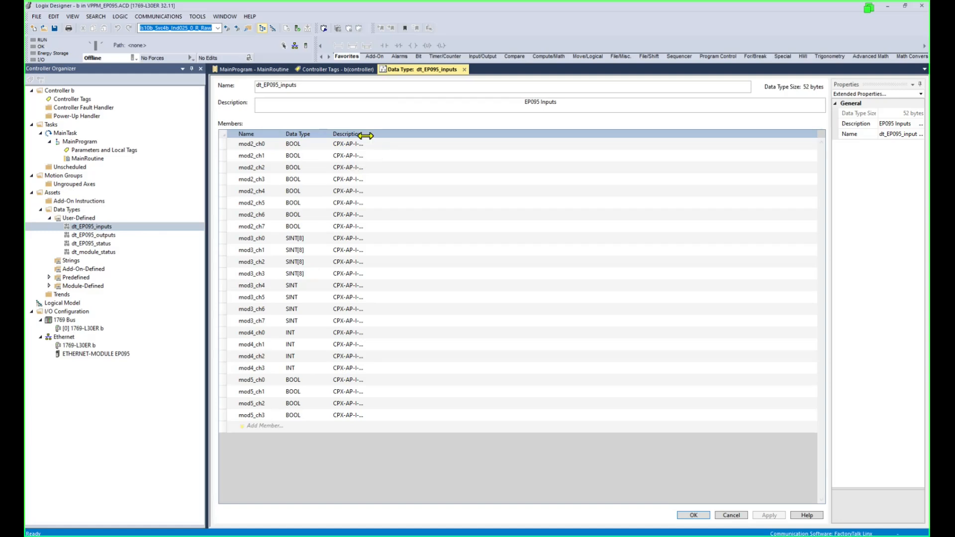
drag(367, 135, 578, 154)
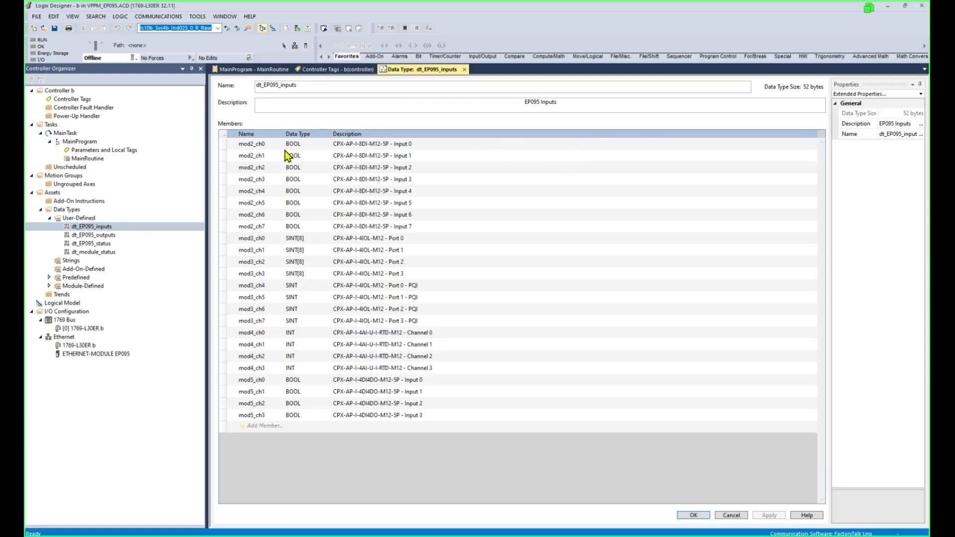
double_click(93, 235)
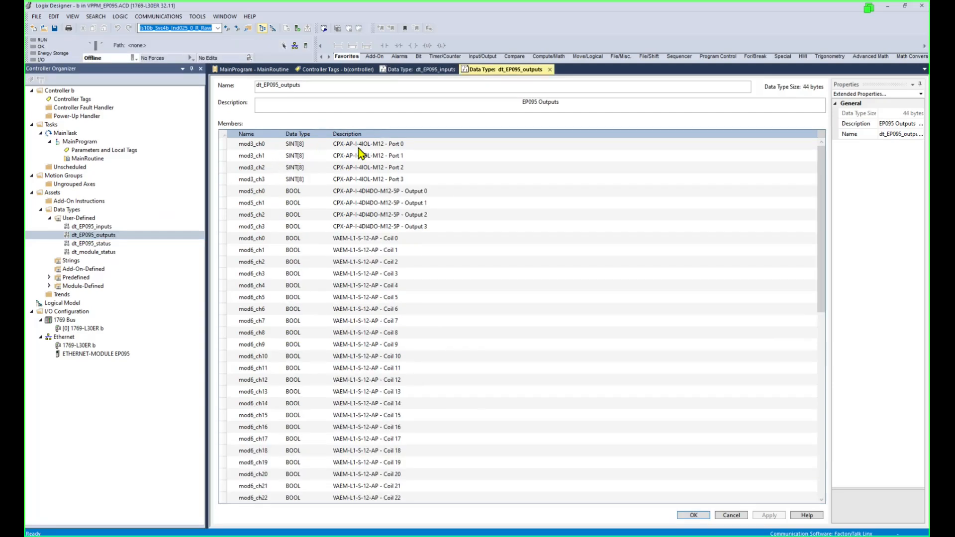
double_click(102, 243)
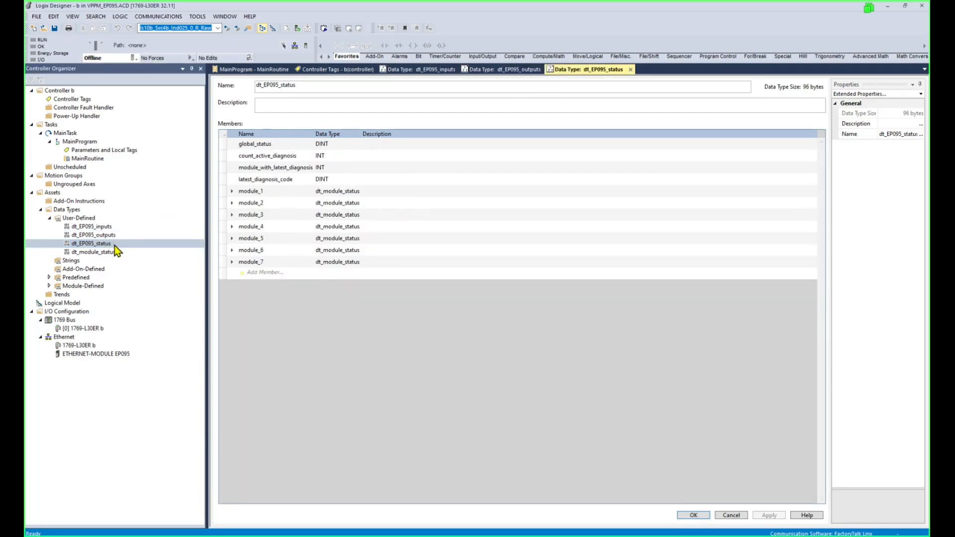
drag(314, 133, 331, 133)
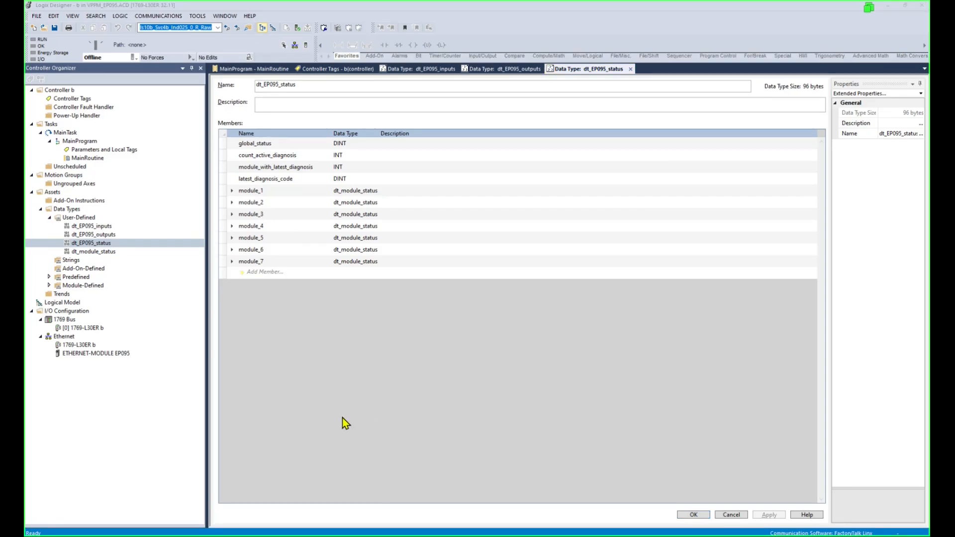
click(368, 415)
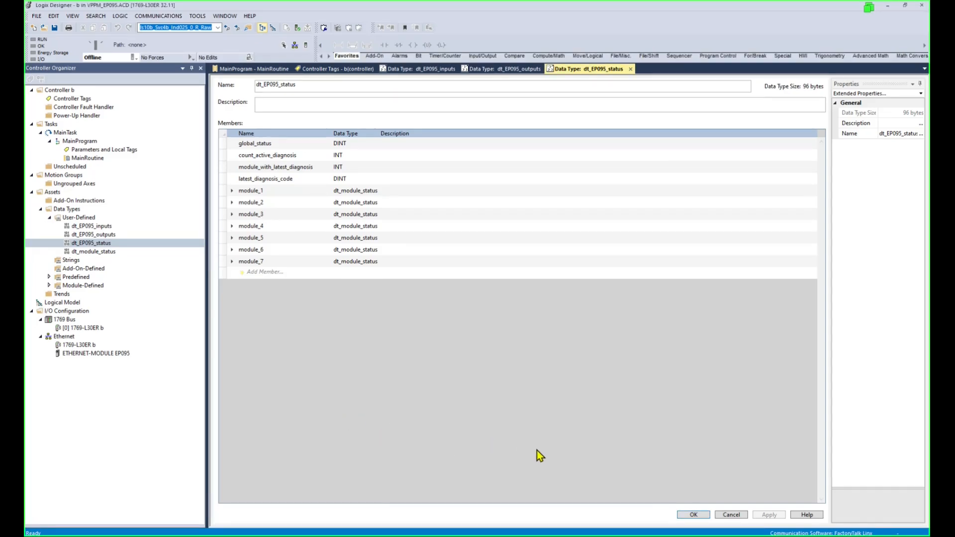
mouse_move(374, 536)
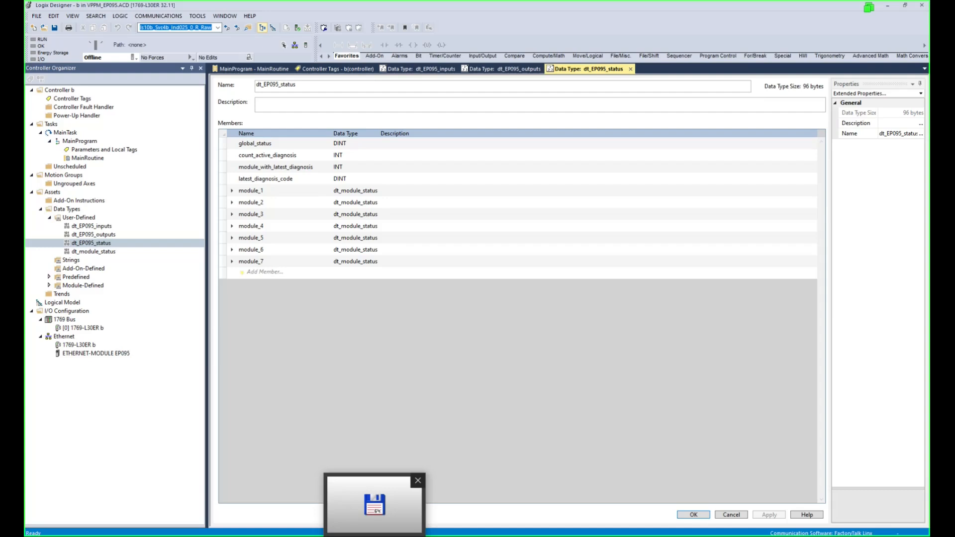
mouse_move(442, 536)
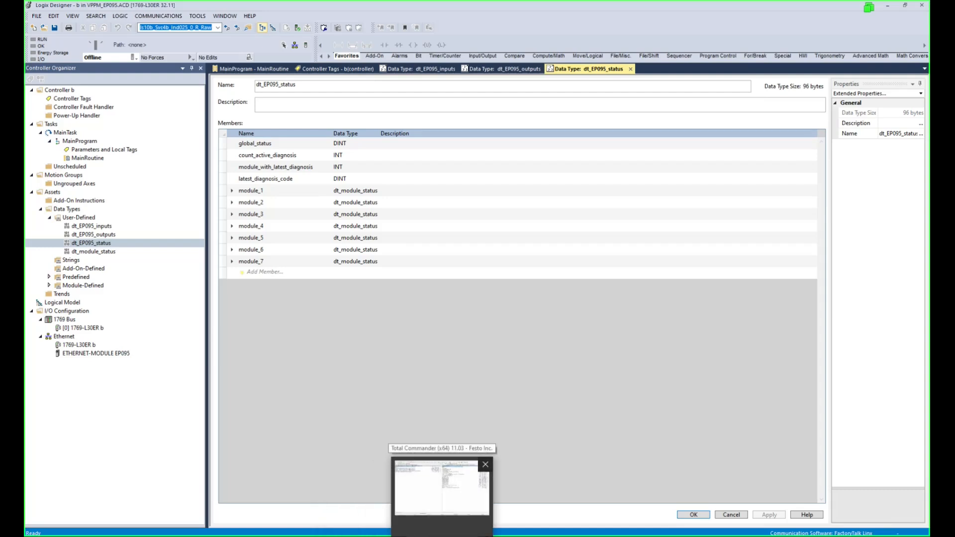
In Total Commander, open EP095.L5x from Downloads\L5X Export Webserver to import it.
click(442, 536)
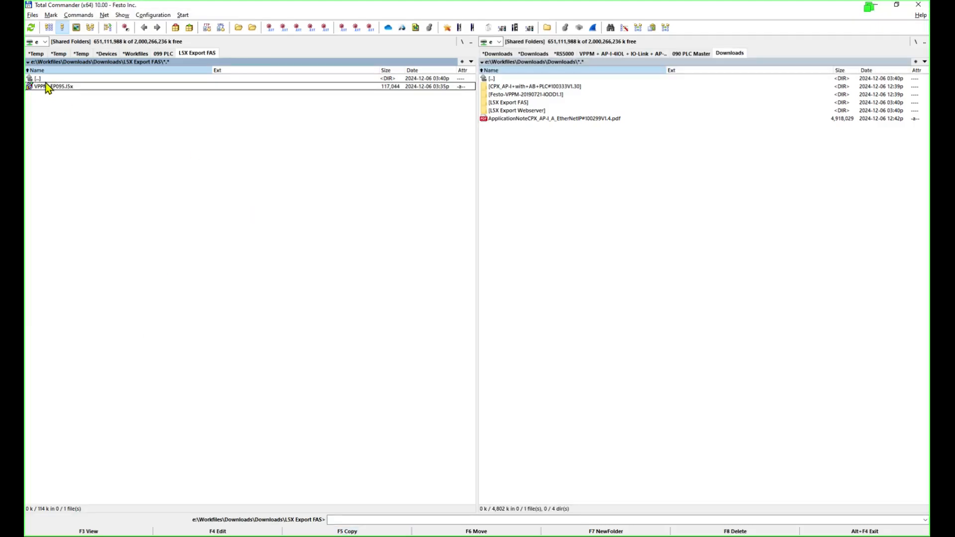
double_click(45, 80)
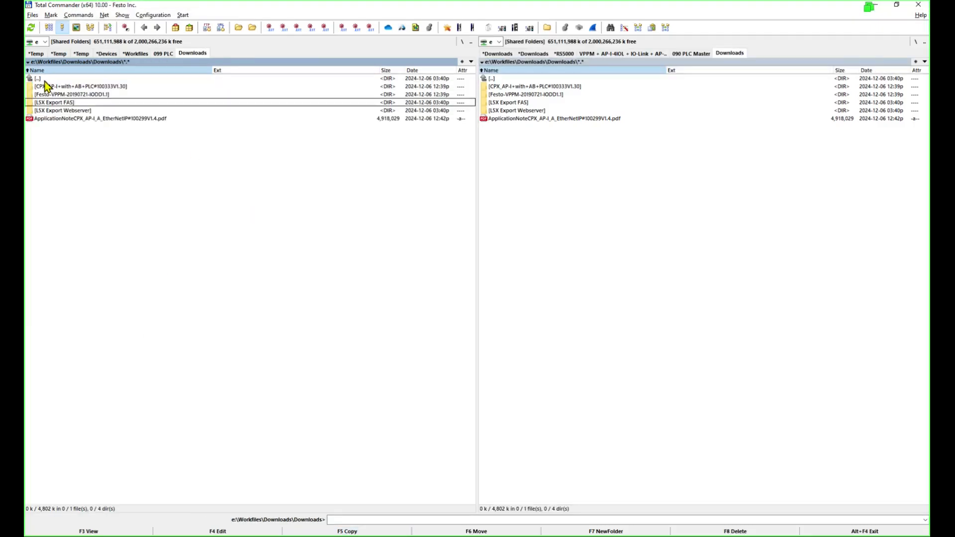
click(74, 111)
double_click(74, 111)
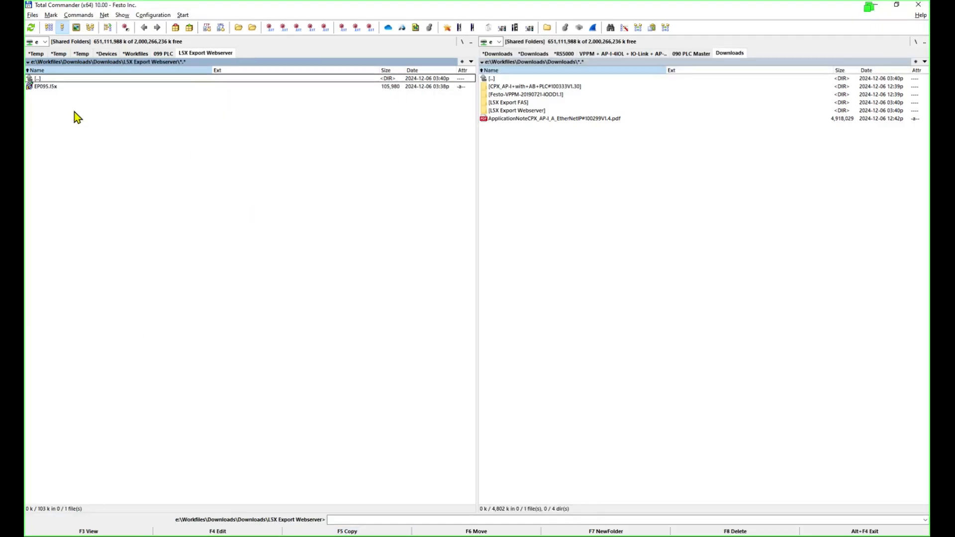
double_click(46, 86)
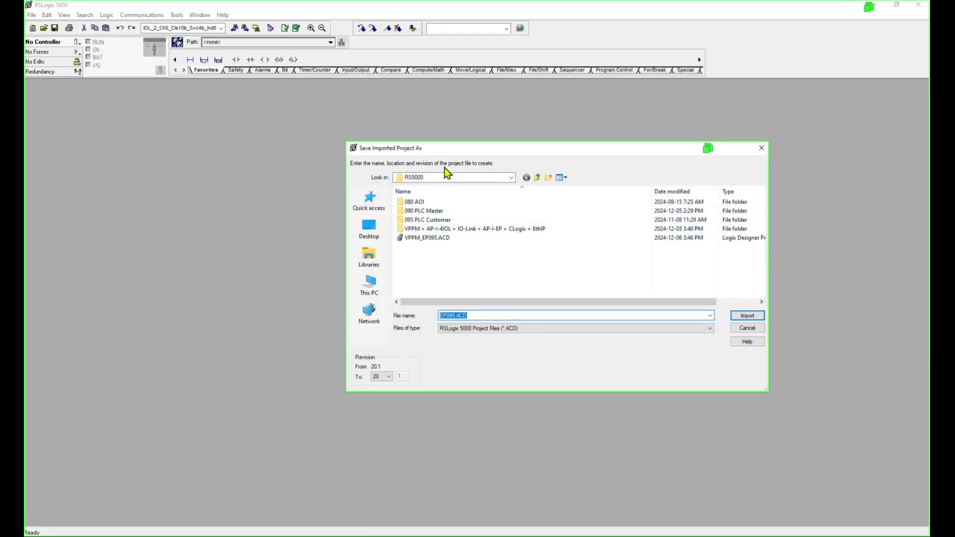
Set the target revision to 35 and import the project as EP095.ACD.
click(391, 378)
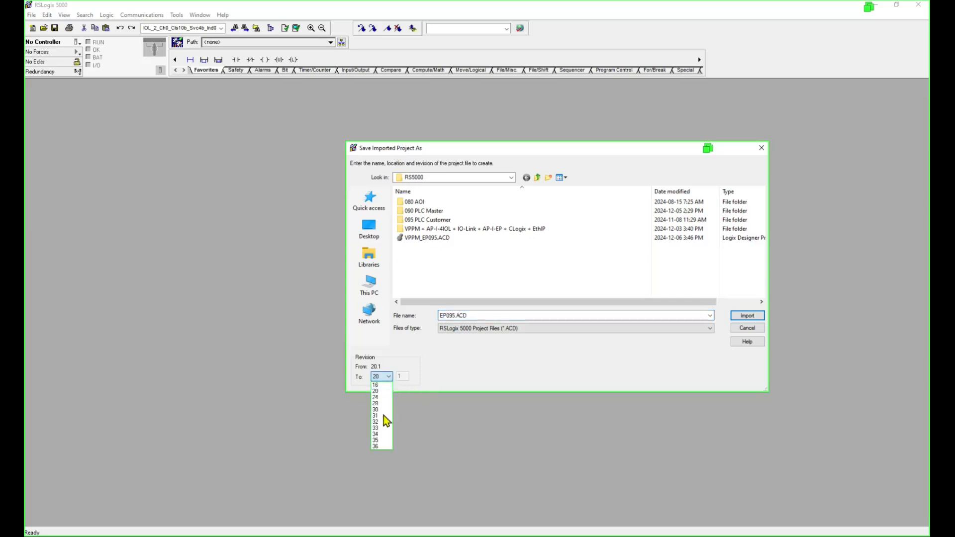
click(382, 440)
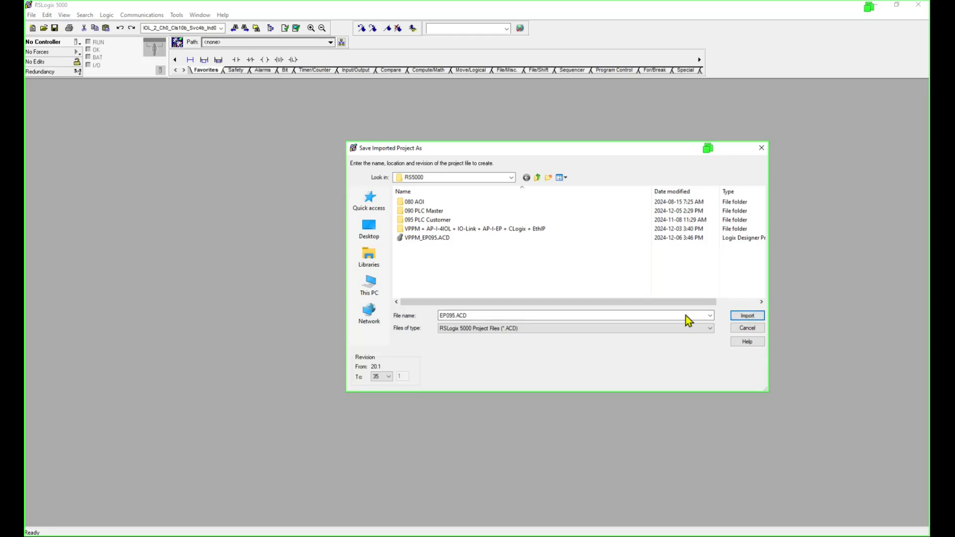
click(752, 317)
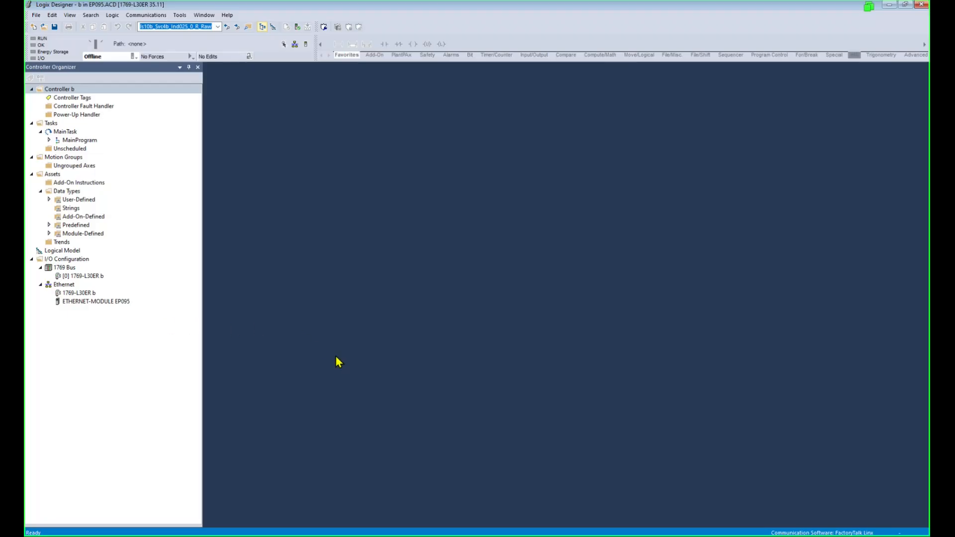
Compare the EP095 module properties, then open MainRoutine in both the imported and original projects.
click(111, 303)
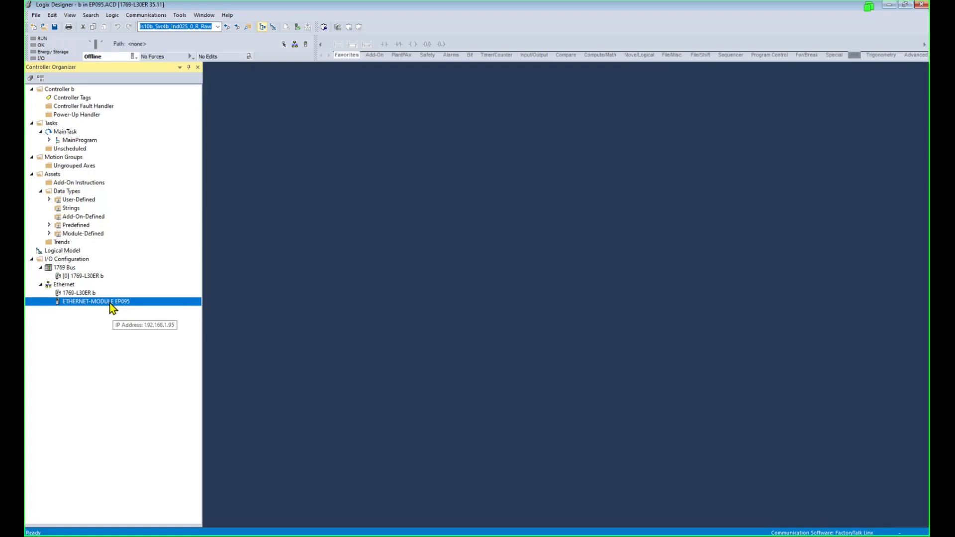
double_click(110, 303)
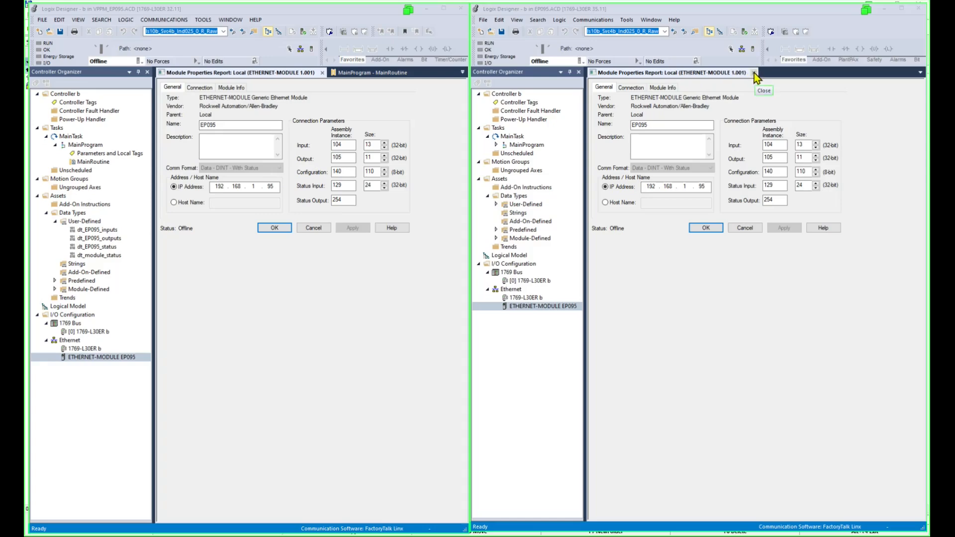
click(754, 73)
click(323, 73)
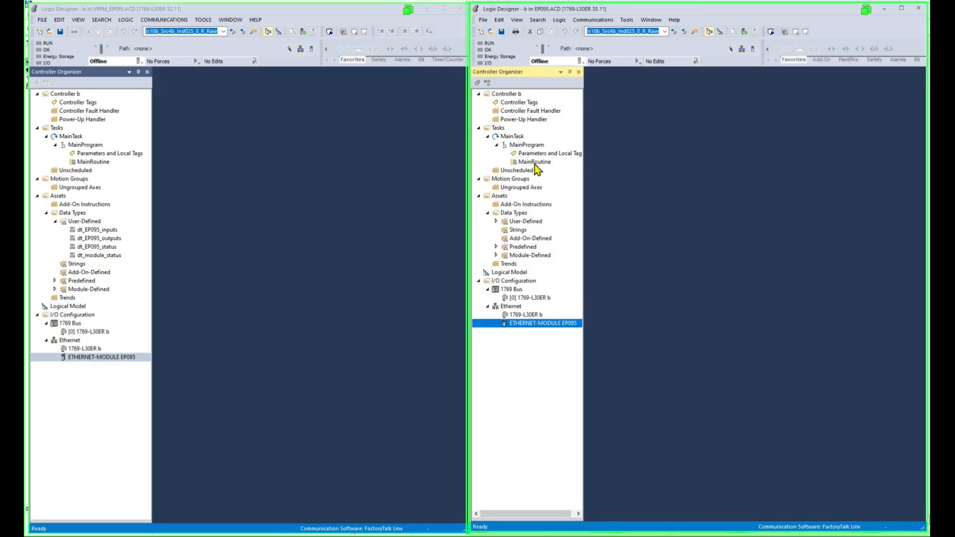
double_click(534, 162)
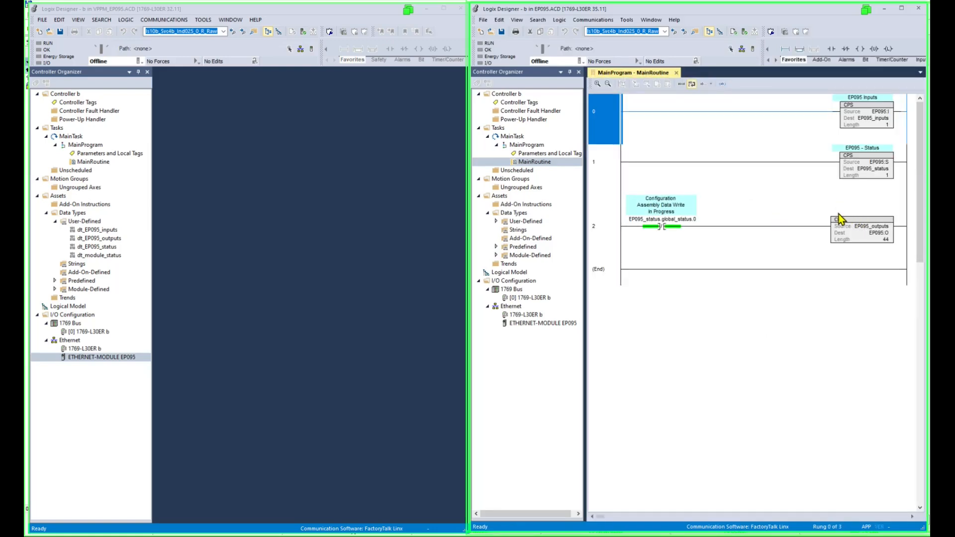
click(674, 217)
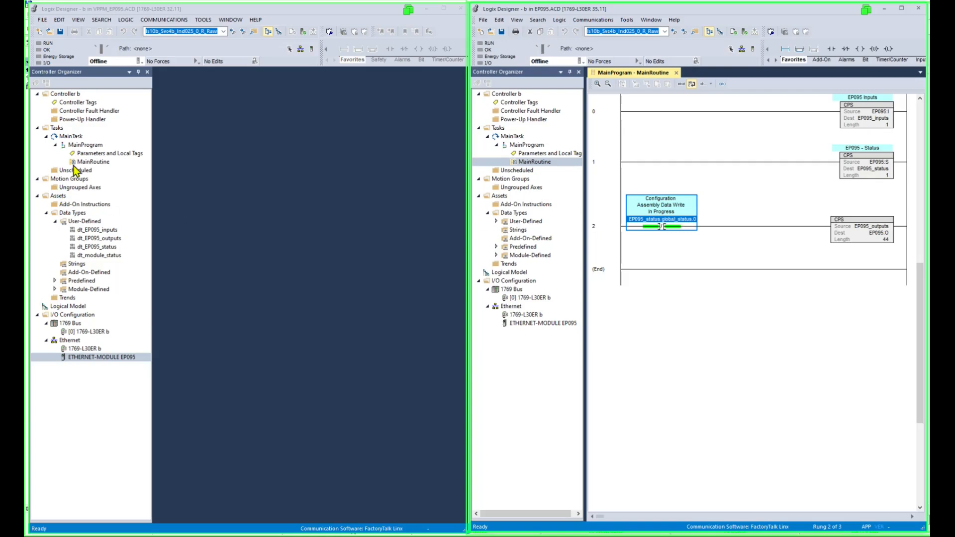
double_click(88, 162)
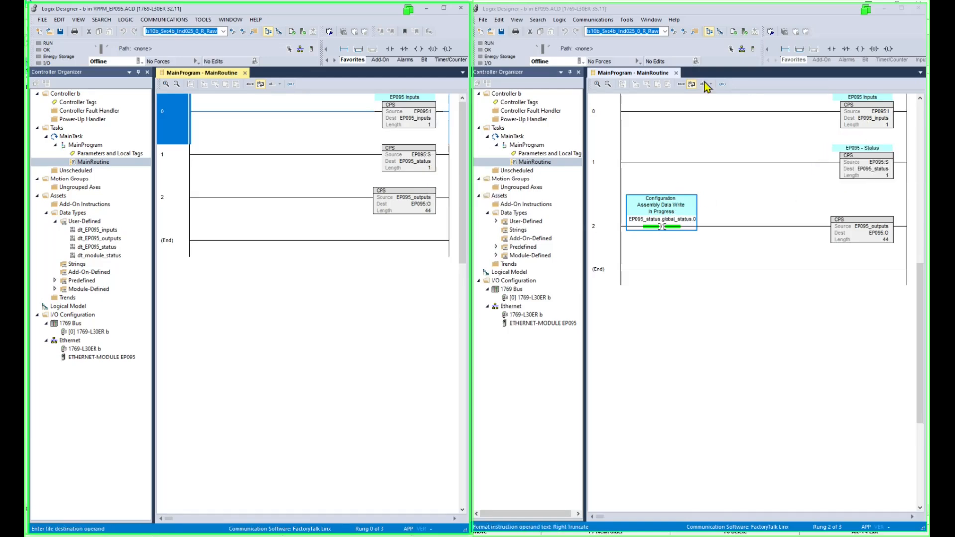
Open Controller Tags in both projects and expand EP095_inputs in each.
double_click(520, 102)
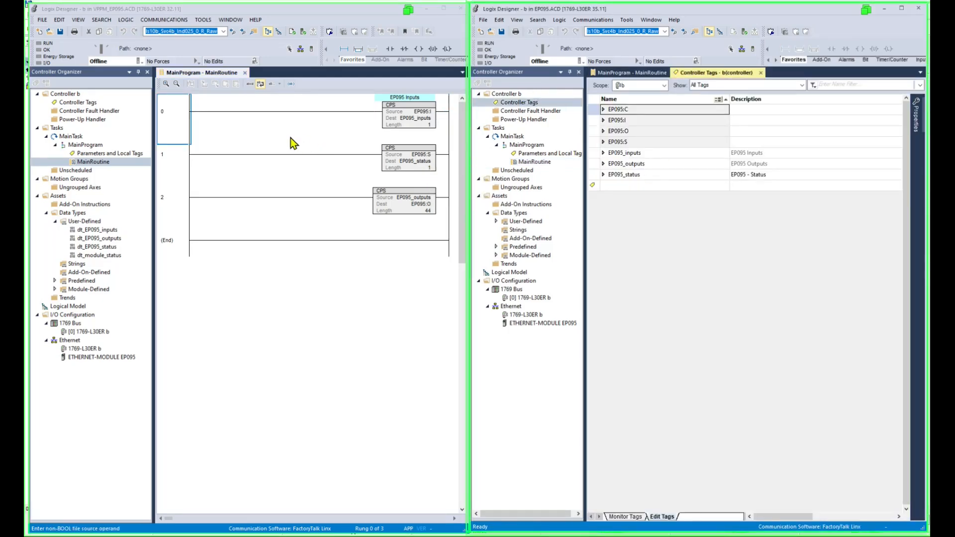
double_click(73, 102)
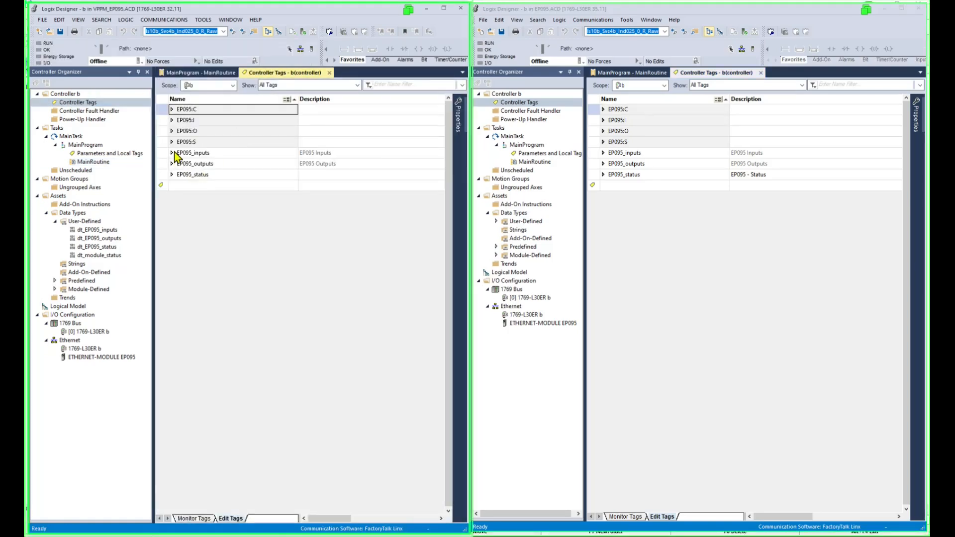
click(172, 153)
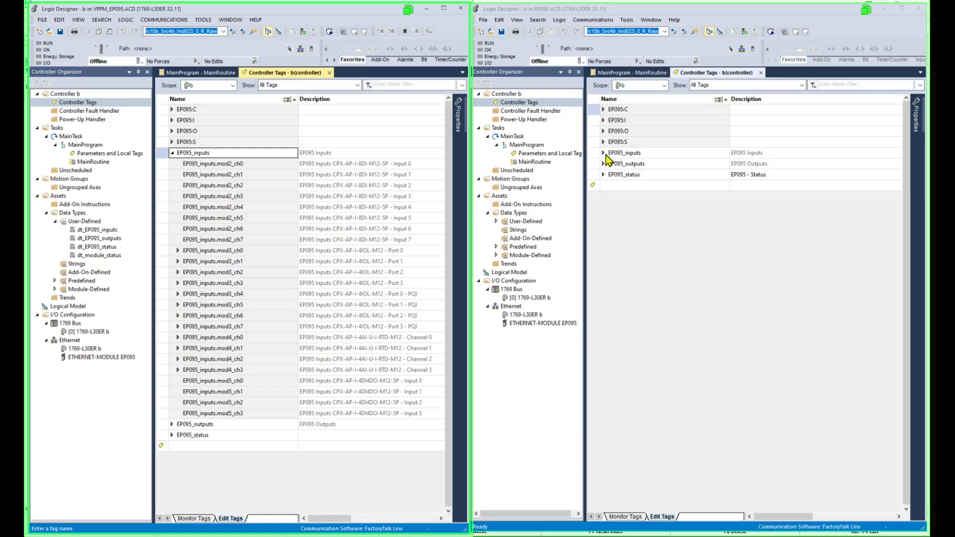
click(604, 153)
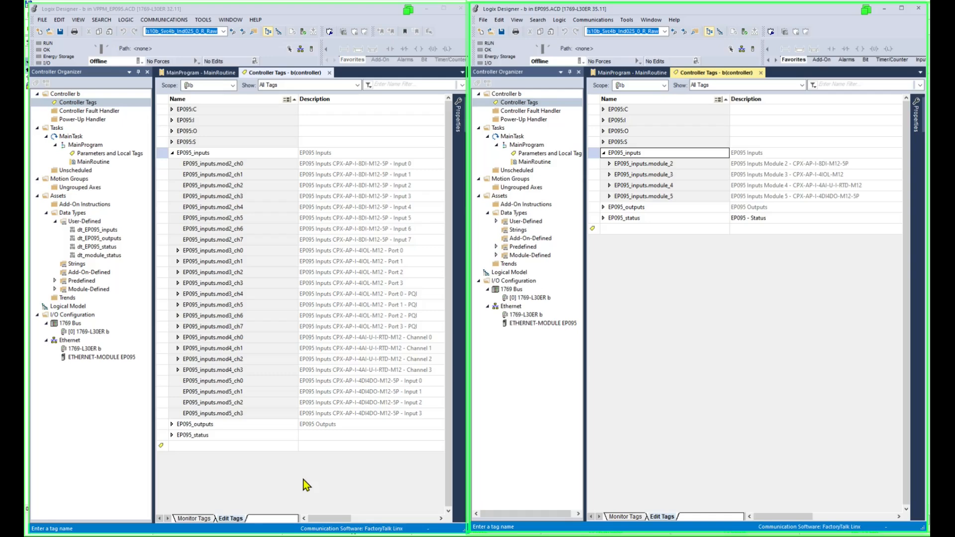
click(138, 11)
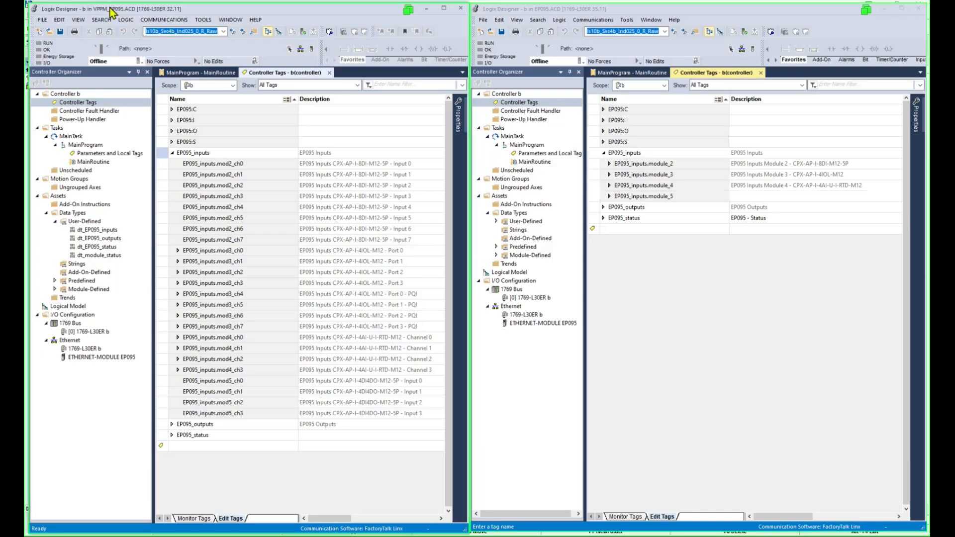
Close the original VPPM_EP095 project and bring the EP095 project window forward.
click(460, 9)
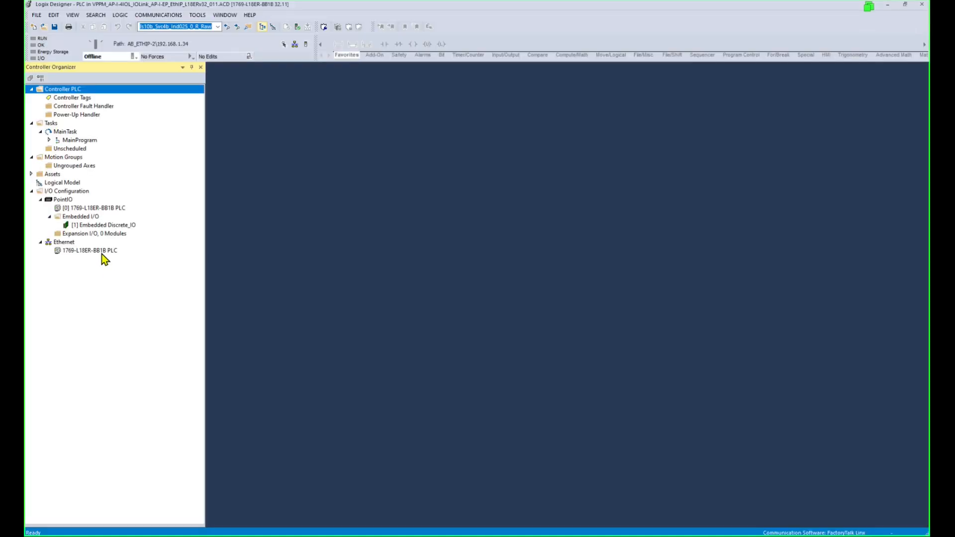
click(102, 252)
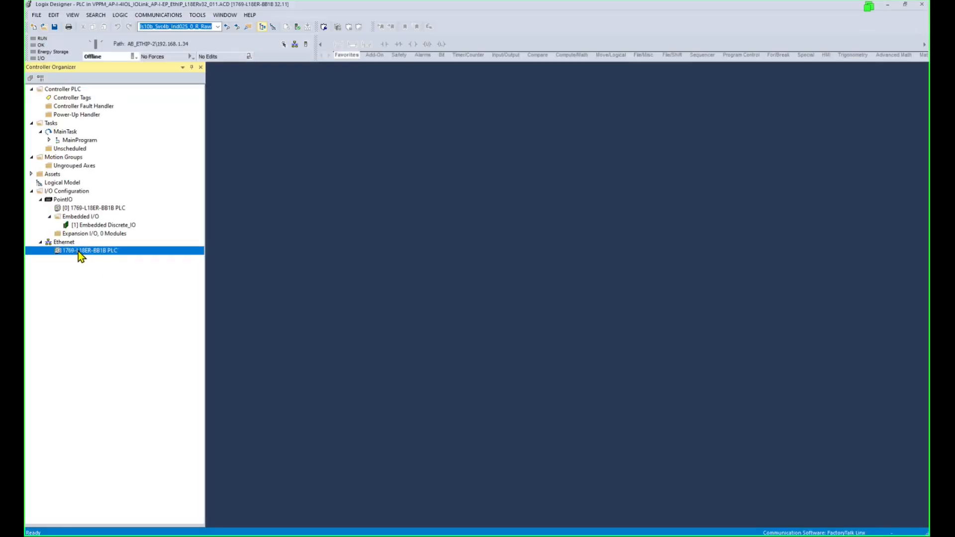
click(115, 306)
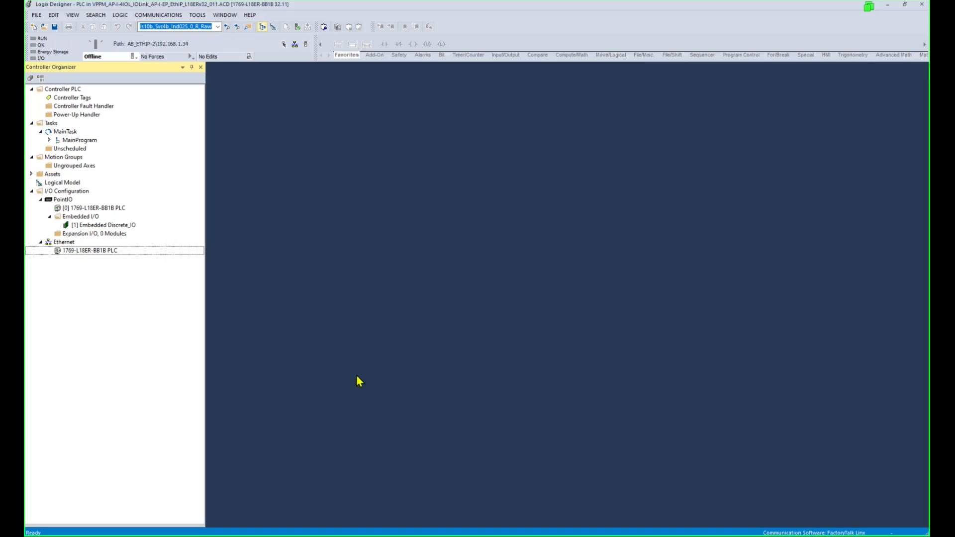
click(401, 513)
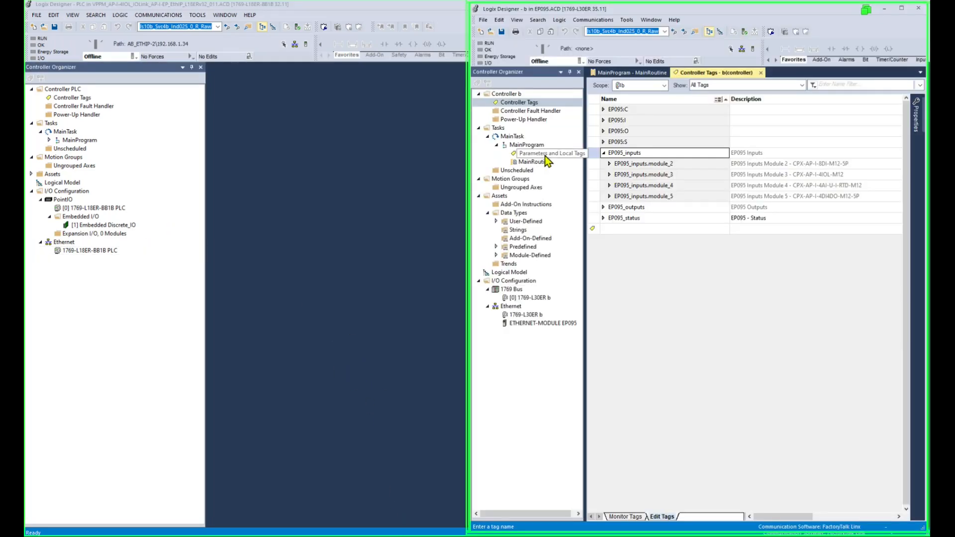
Copy ETHERNET-MODULE EP095 and paste it under the 1769-L18ER-BB1B project's Ethernet network.
right_click(536, 324)
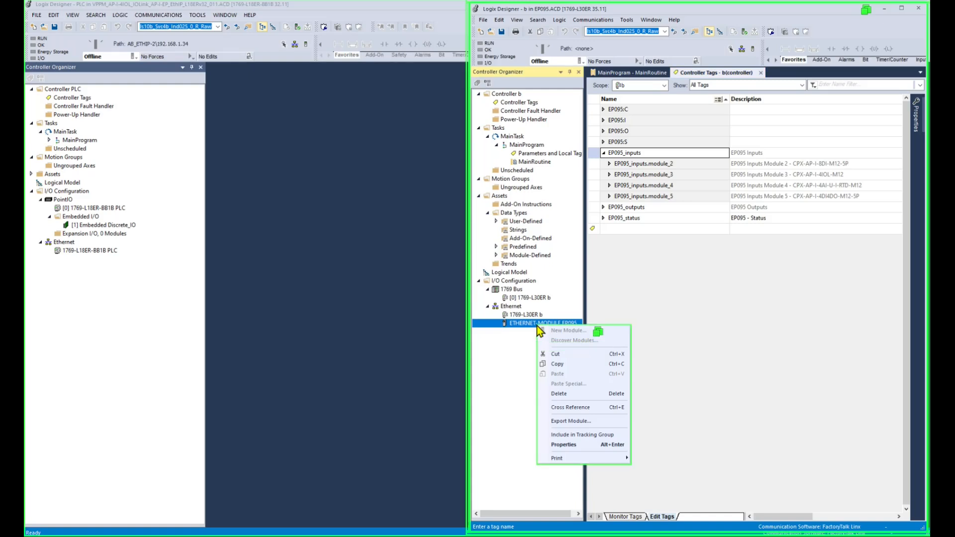
click(557, 364)
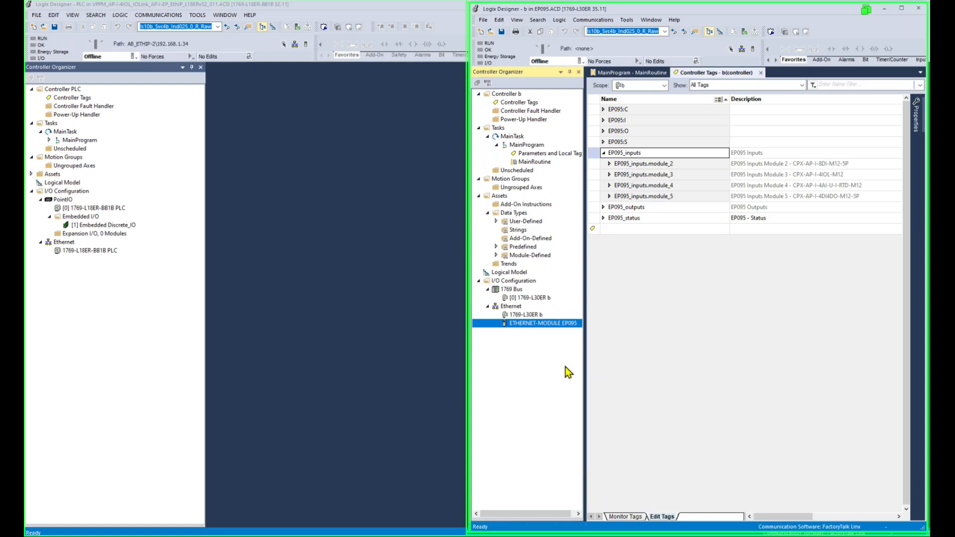
click(67, 243)
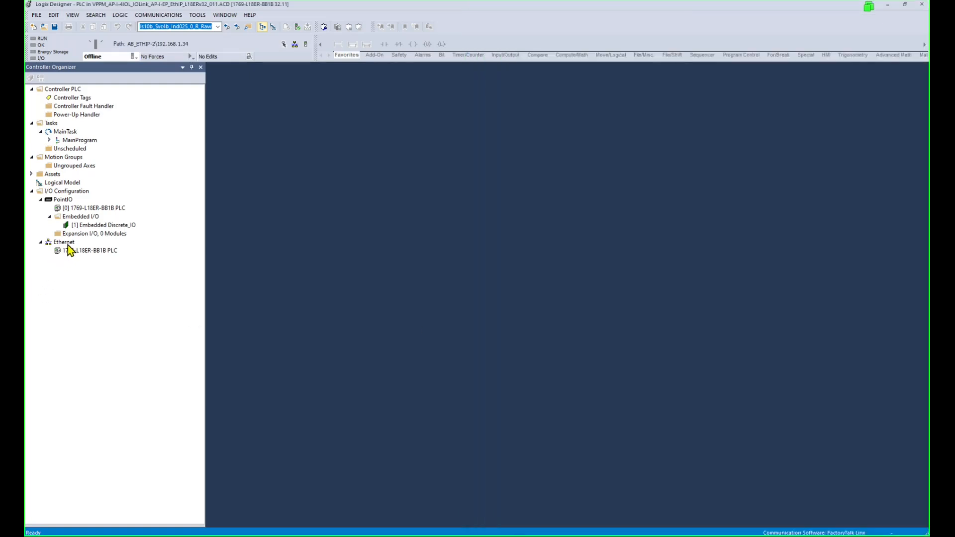
key(ctrl+v)
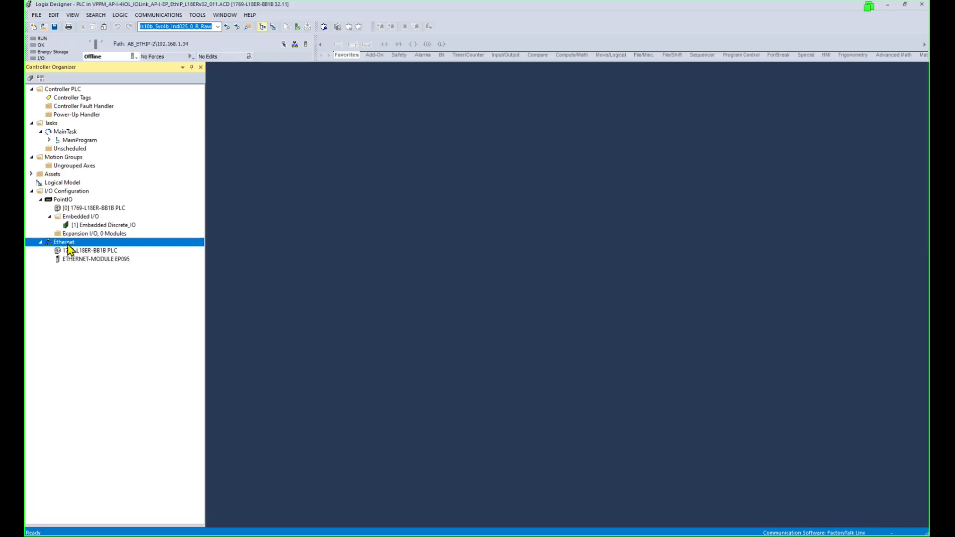
click(64, 242)
right_click(74, 242)
click(381, 324)
key(alt+Tab)
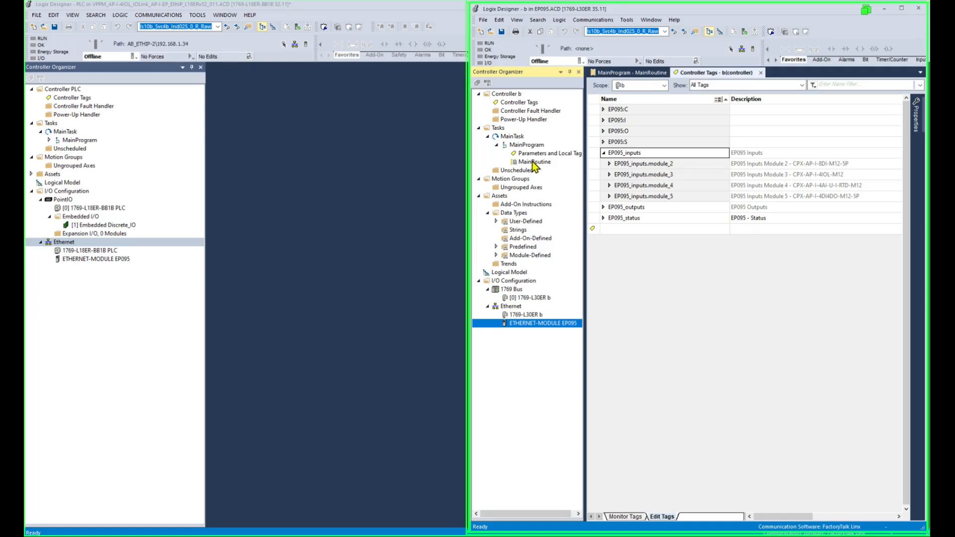
Export MainRoutine from the EP095 project to an L5X file.
click(533, 162)
right_click(534, 164)
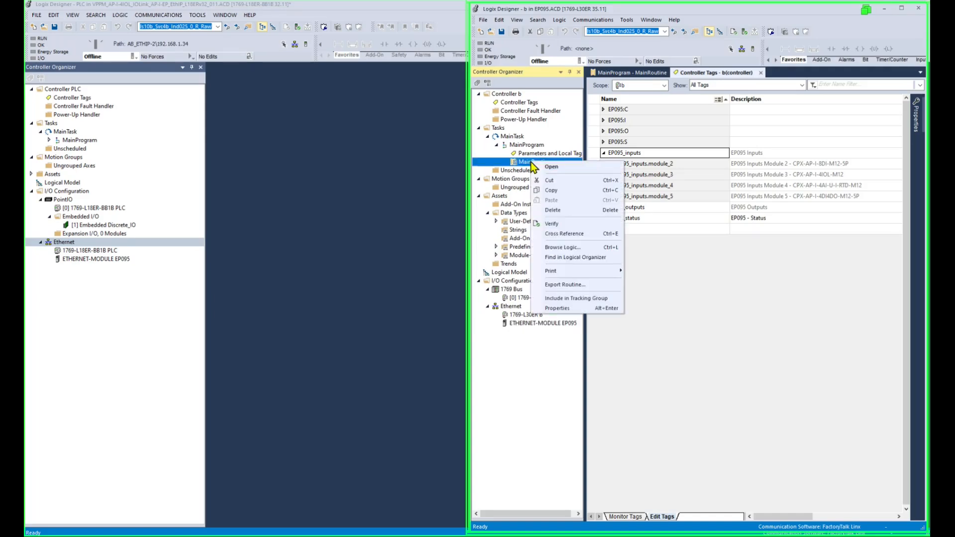
click(567, 286)
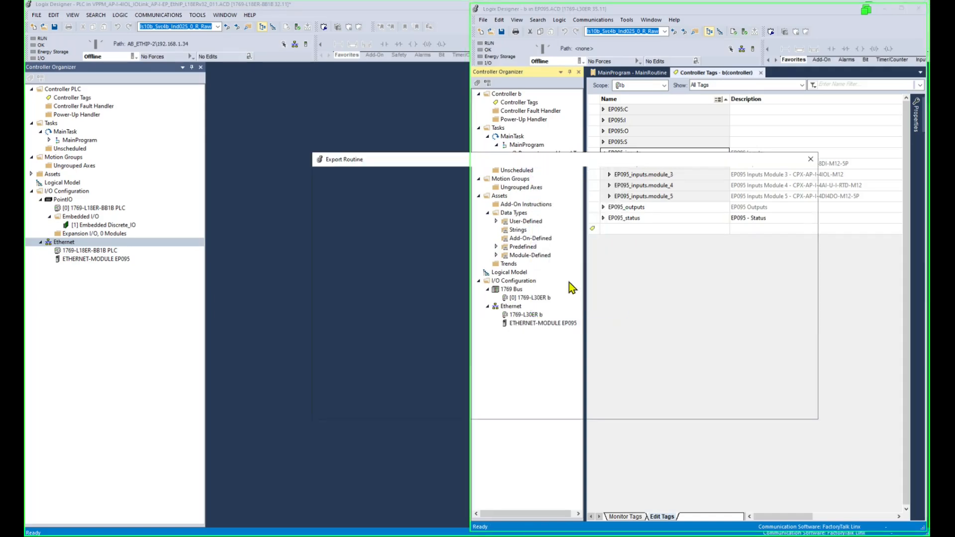
click(797, 344)
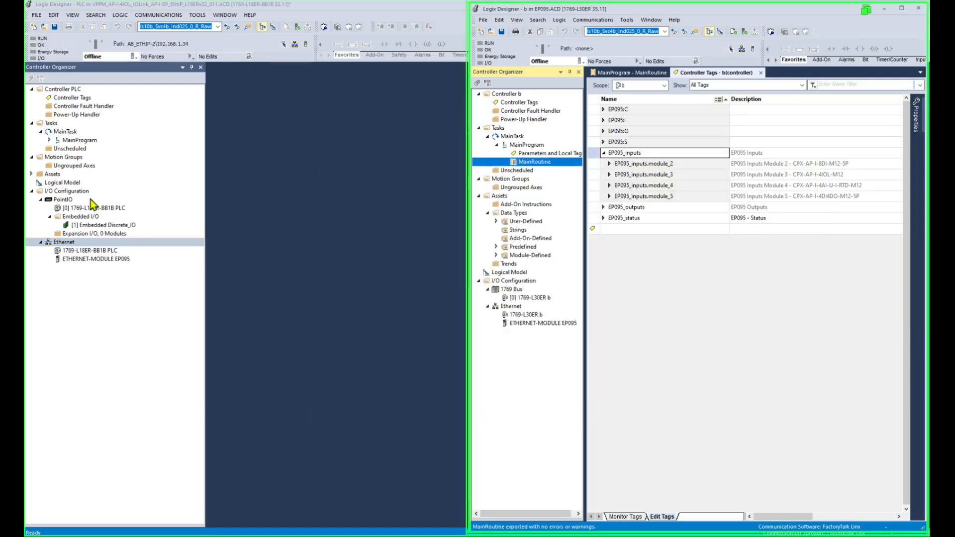
Import MainRoutine_Routine_RLL.L5X into the PLC project's MainProgram, overwriting MainRoutine, and dismiss the results.
right_click(62, 141)
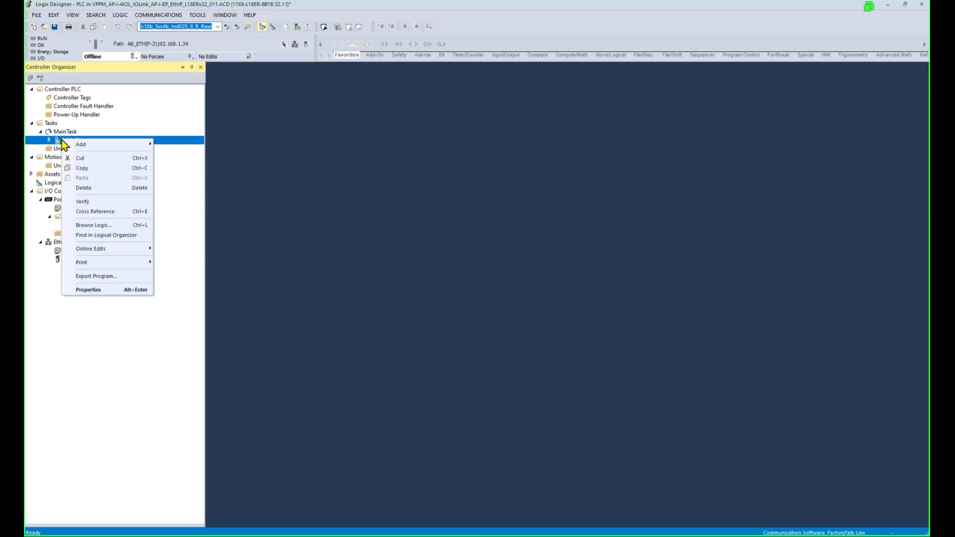
mouse_move(109, 145)
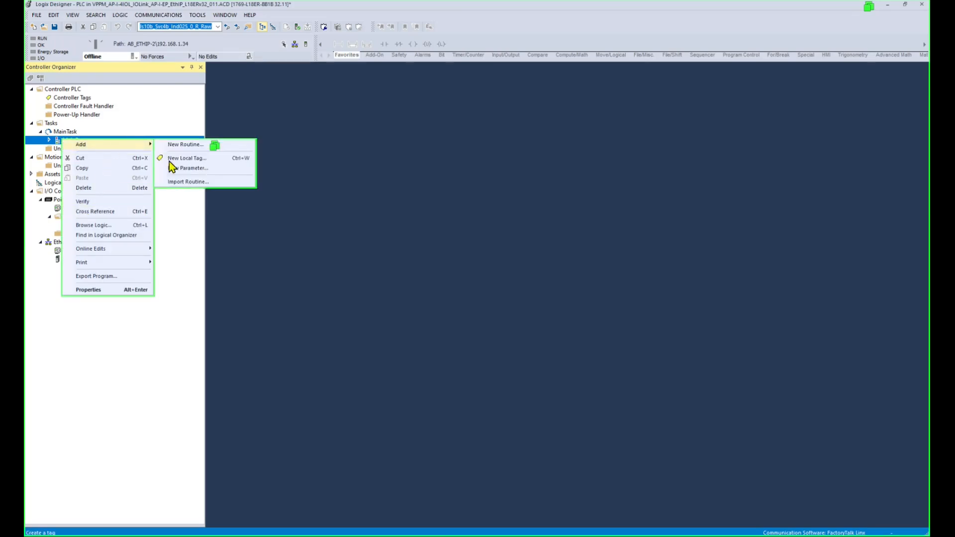
click(179, 181)
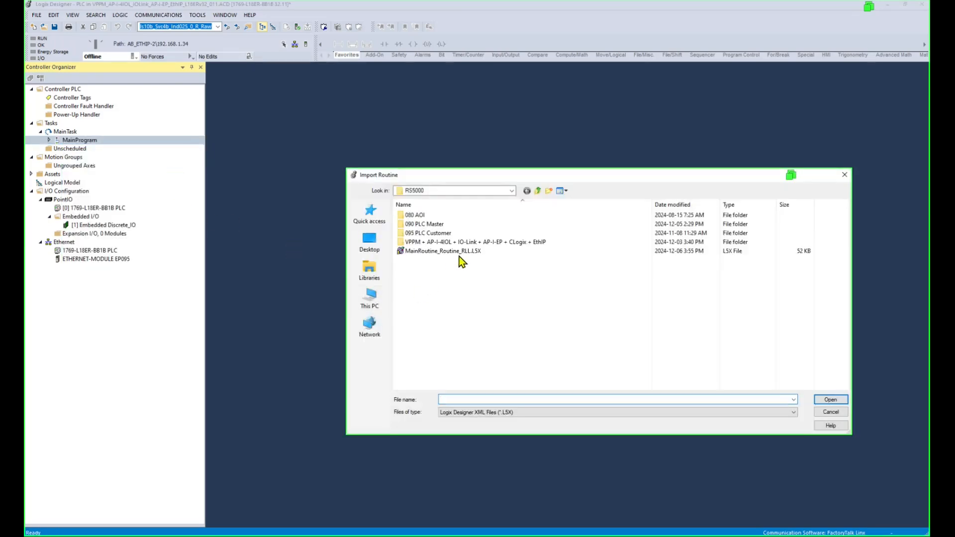
click(460, 251)
click(840, 401)
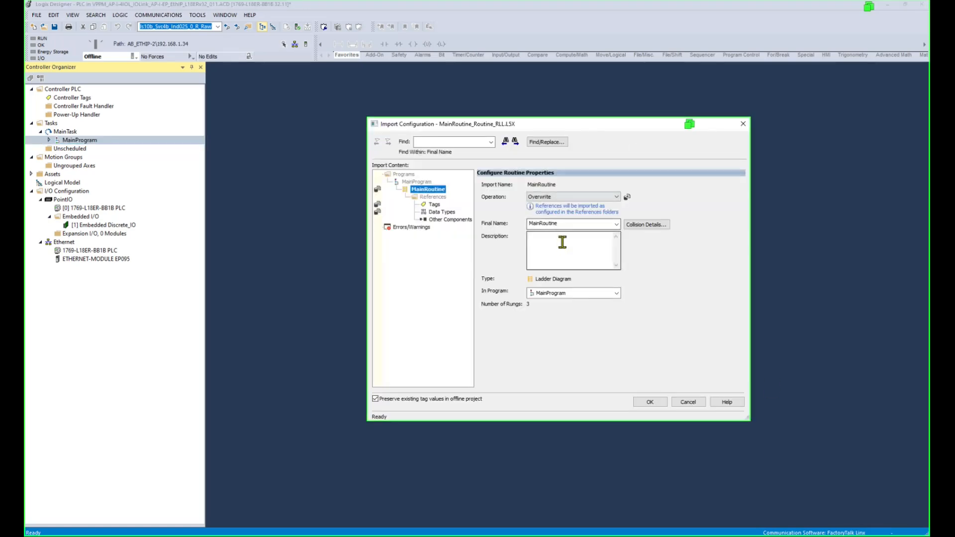
click(661, 402)
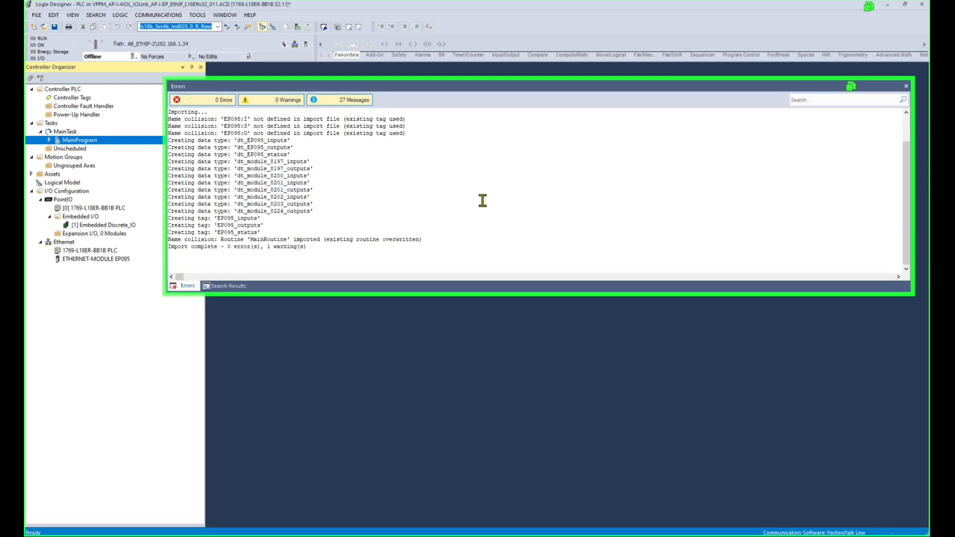
click(448, 238)
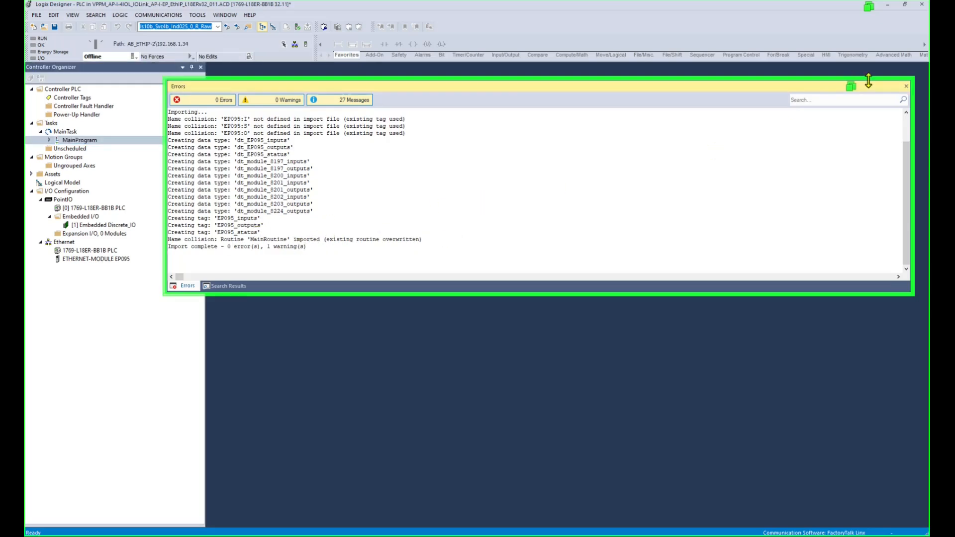
click(906, 88)
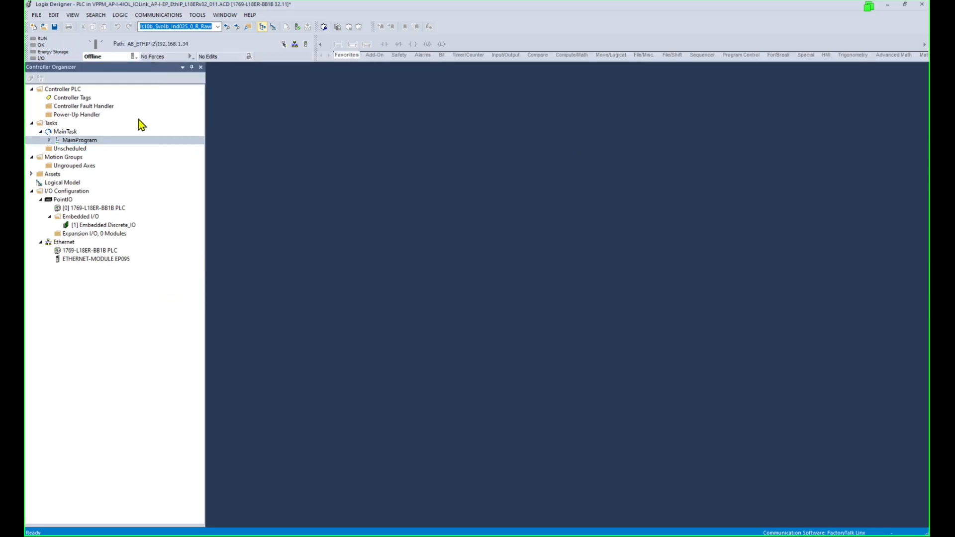
Check the imported EP095_inputs tag and the CPS rungs 1 and 2 in MainRoutine.
click(72, 100)
double_click(72, 99)
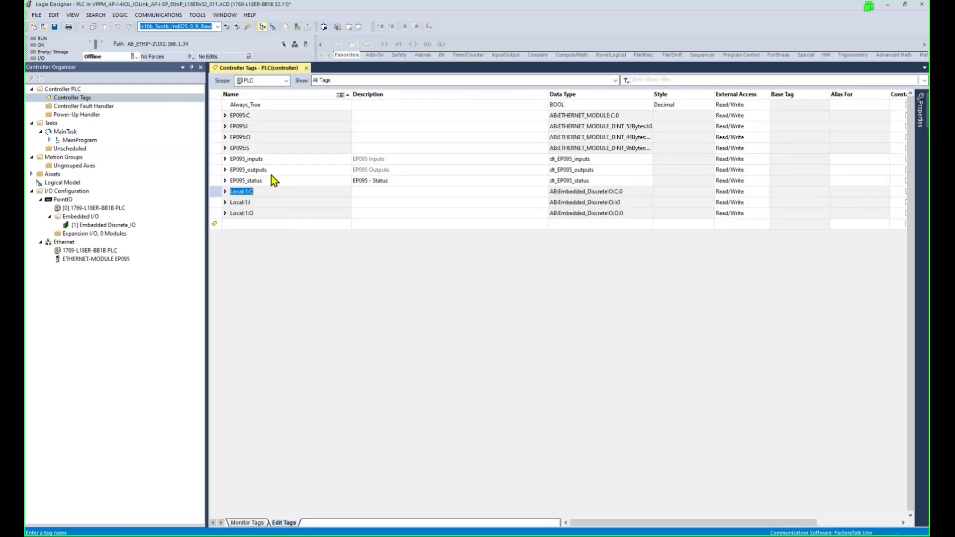
double_click(277, 160)
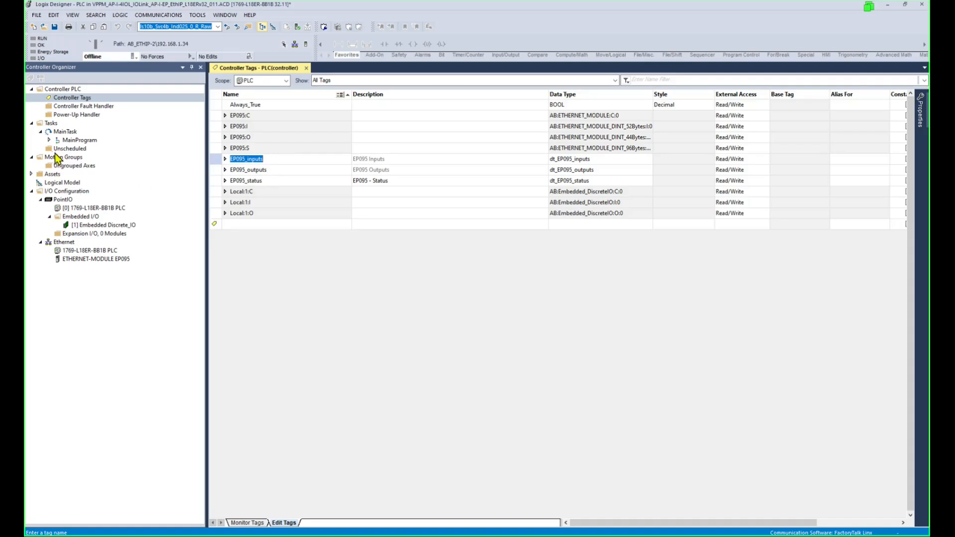
click(49, 140)
double_click(94, 158)
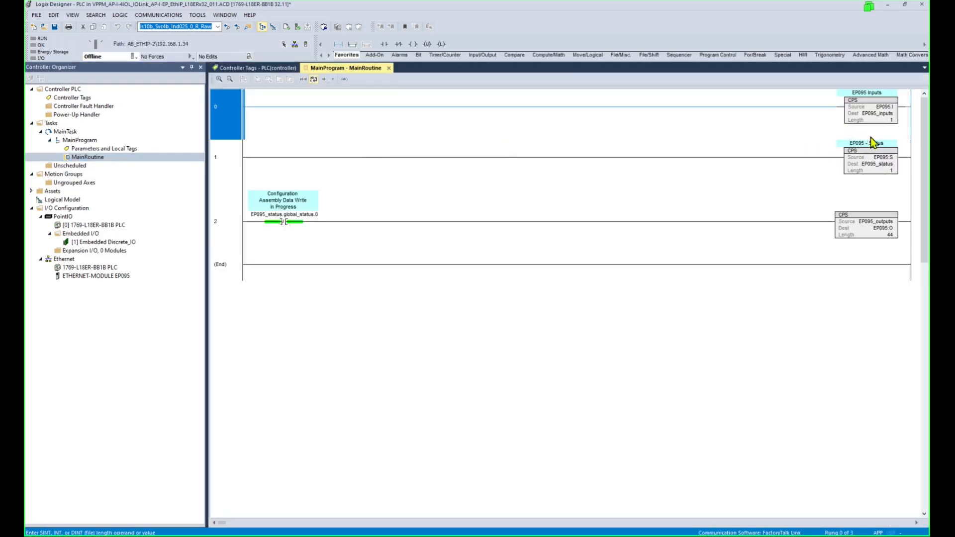
click(880, 160)
click(851, 235)
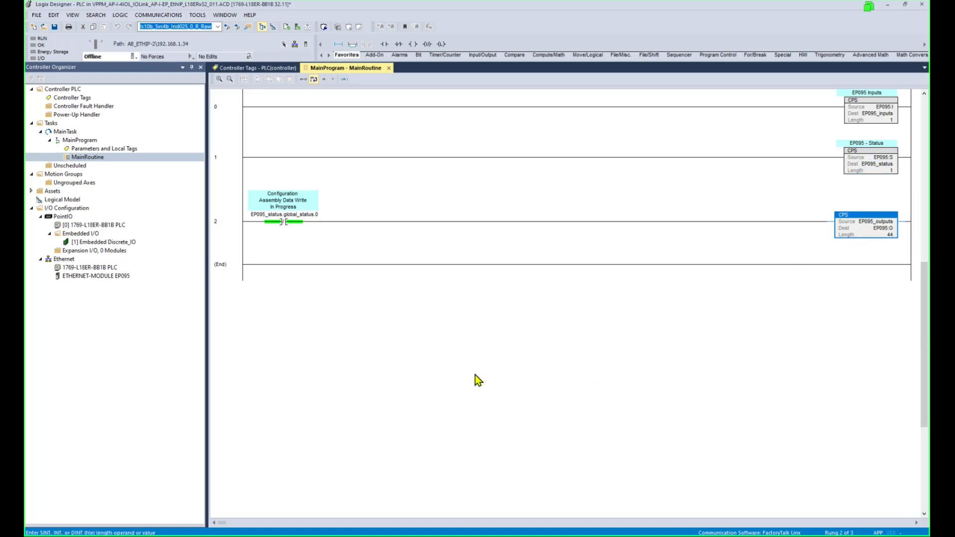
Close the EP095 project window.
click(565, 534)
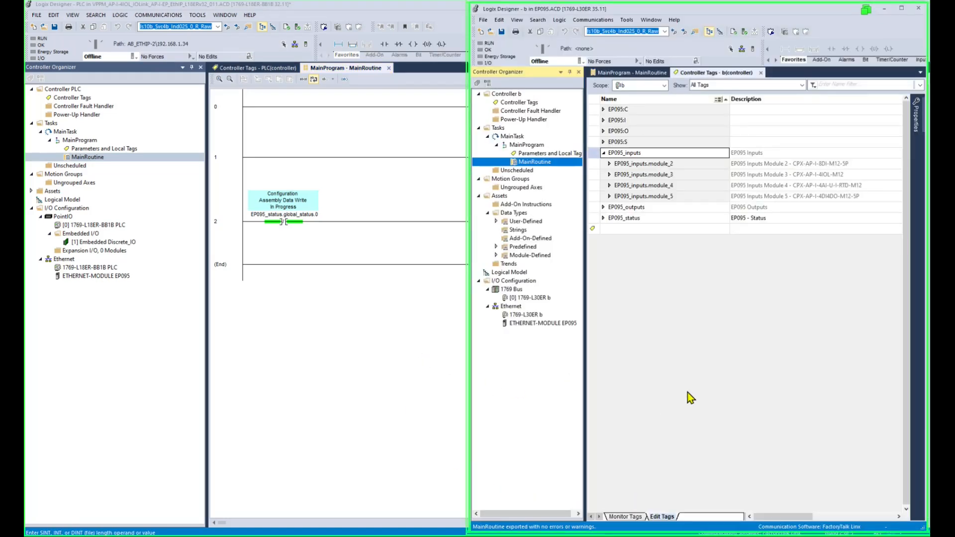
click(714, 379)
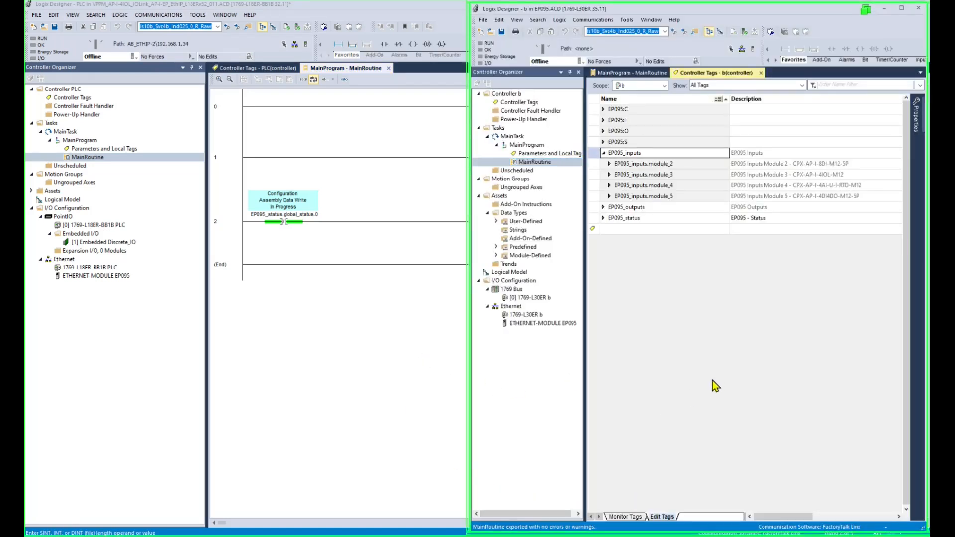
click(918, 9)
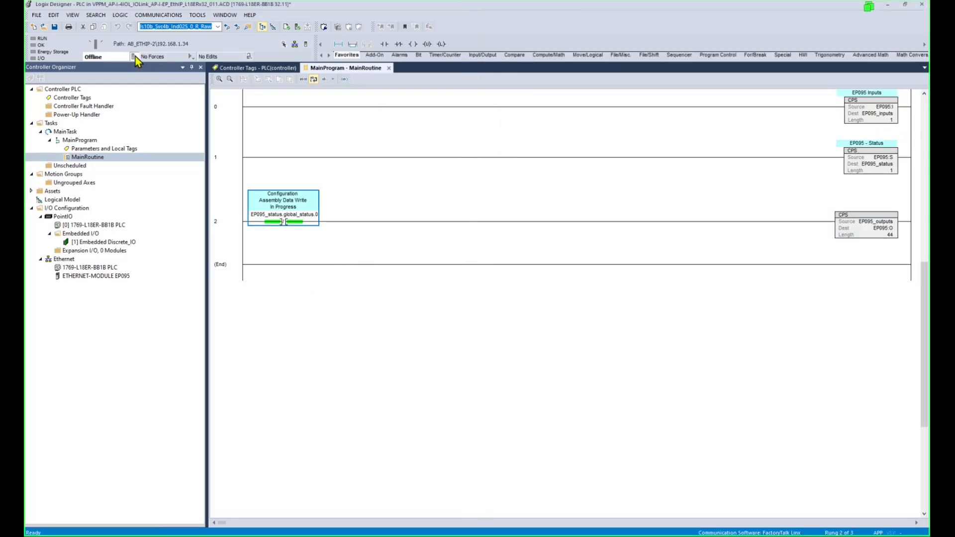
Via Download, browse Ethernet and set the project path to the 1769-L18ER-BB1B at 192.168.1.34.
click(134, 56)
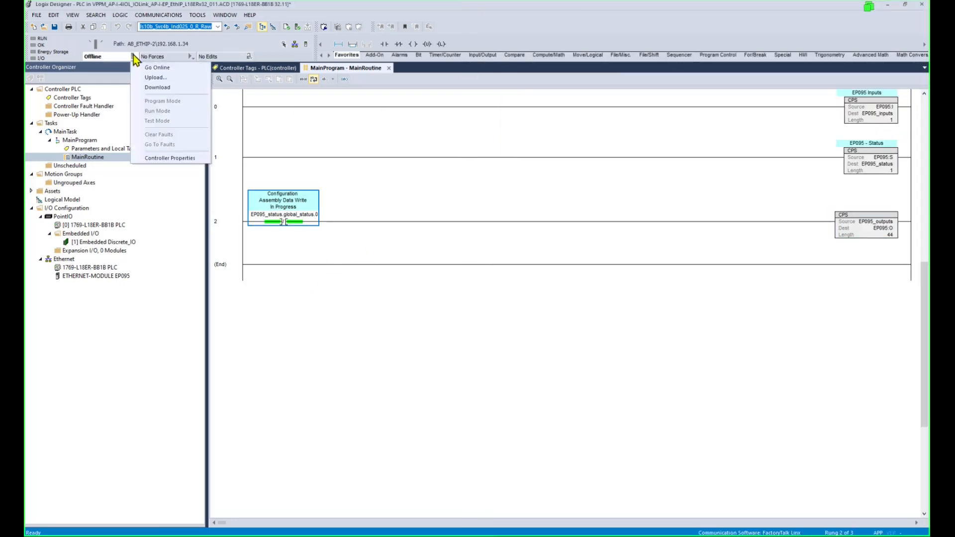
click(137, 87)
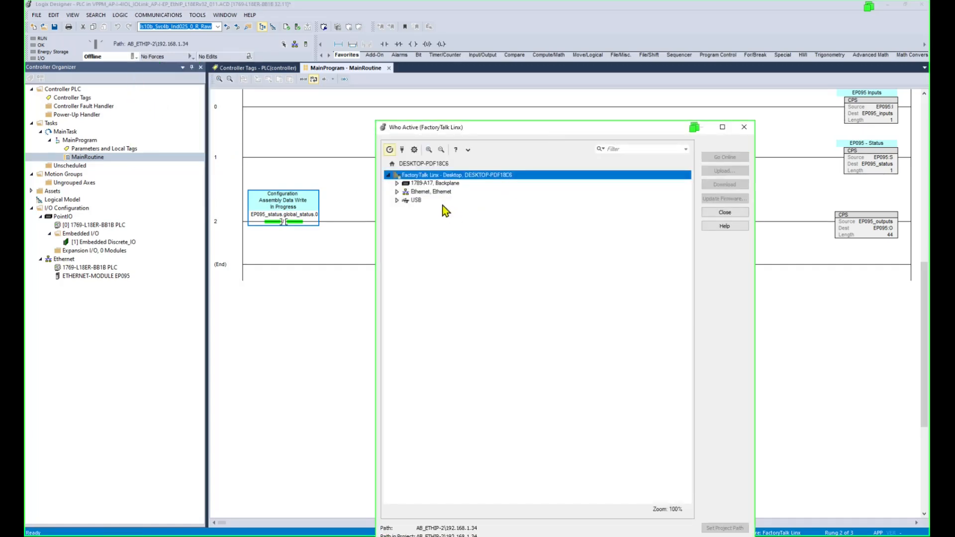
drag(473, 133, 444, 94)
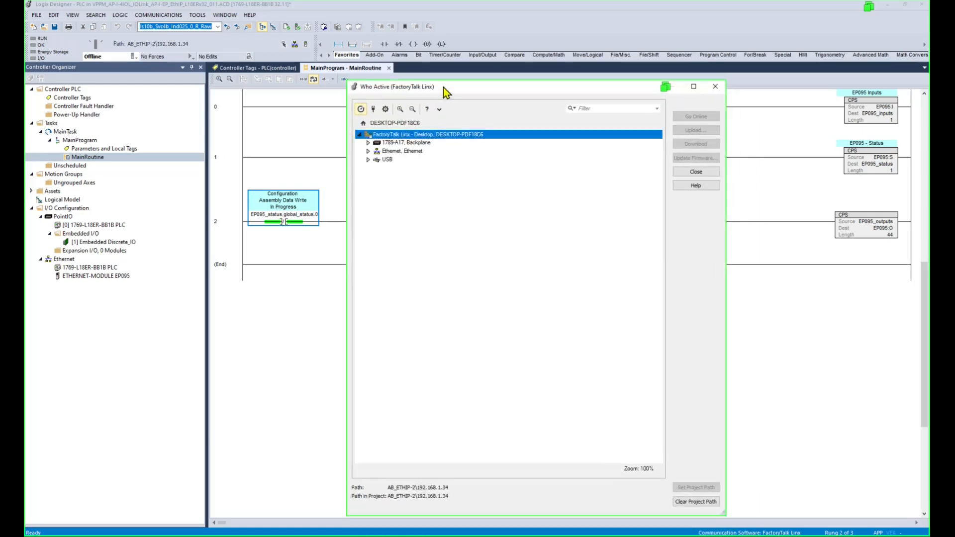
drag(428, 148, 442, 104)
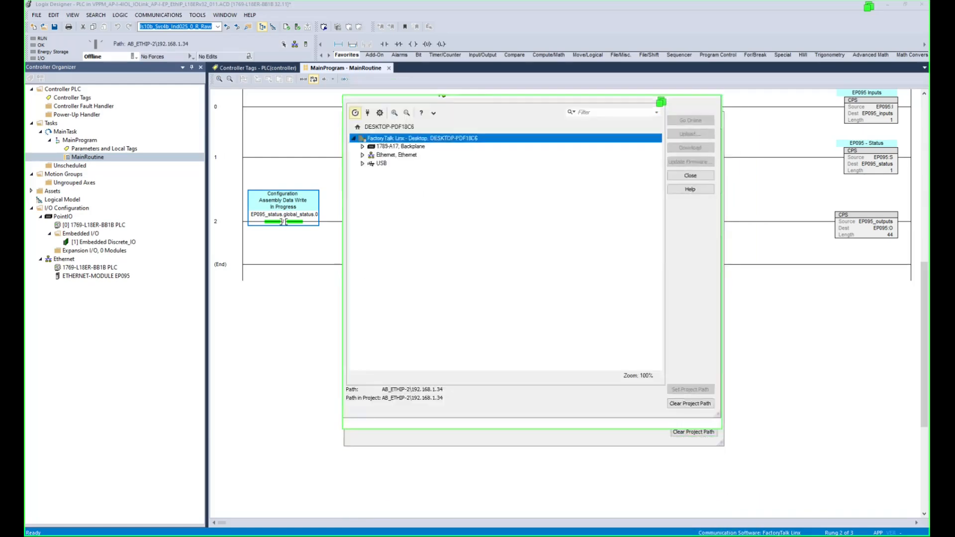
click(363, 168)
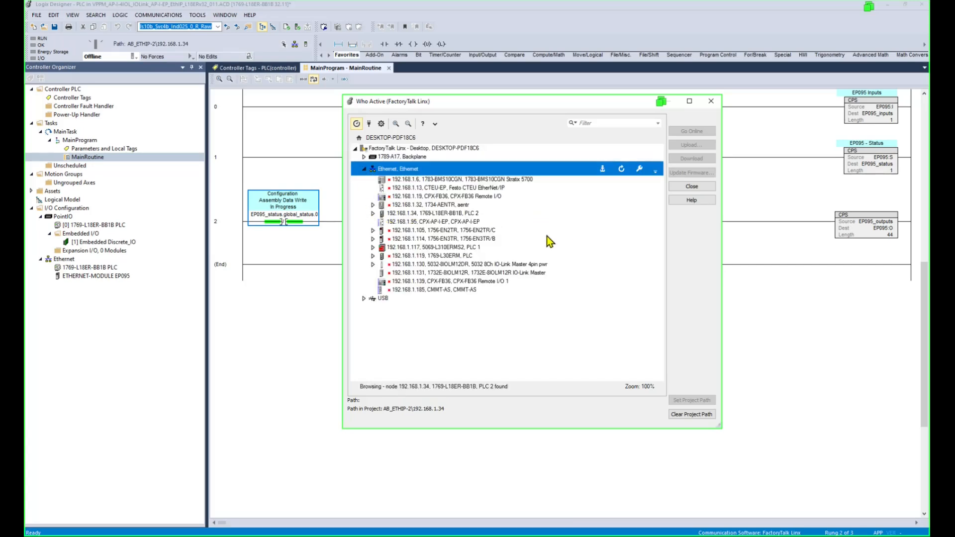
click(447, 215)
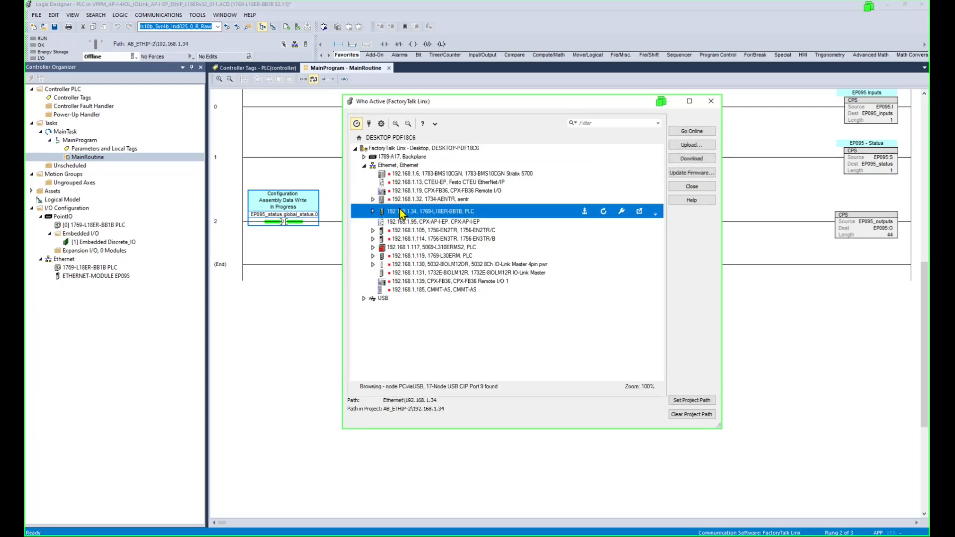
click(694, 403)
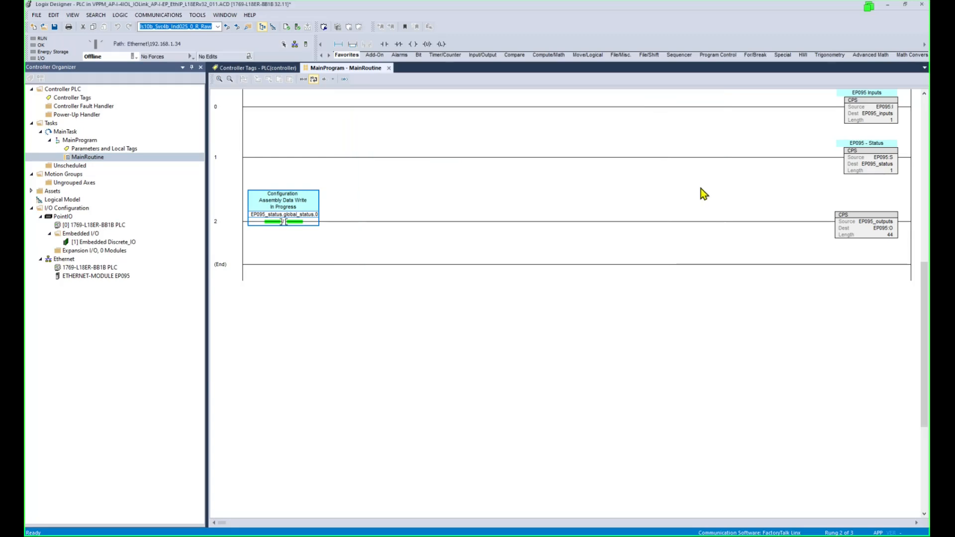
Download the project to the 1769-L18ER-BB1B, return it to Remote Run, and confirm EP095 is running.
click(701, 188)
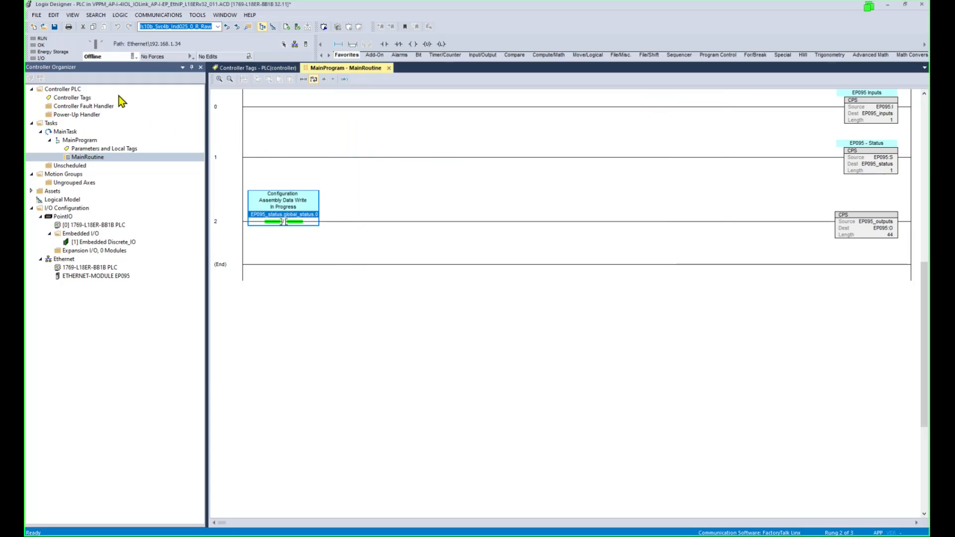
click(133, 57)
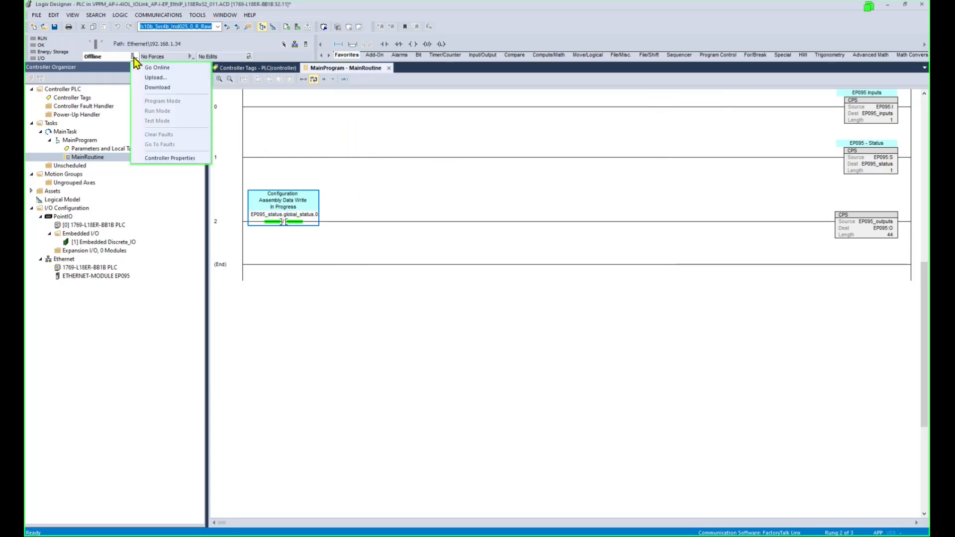
click(140, 87)
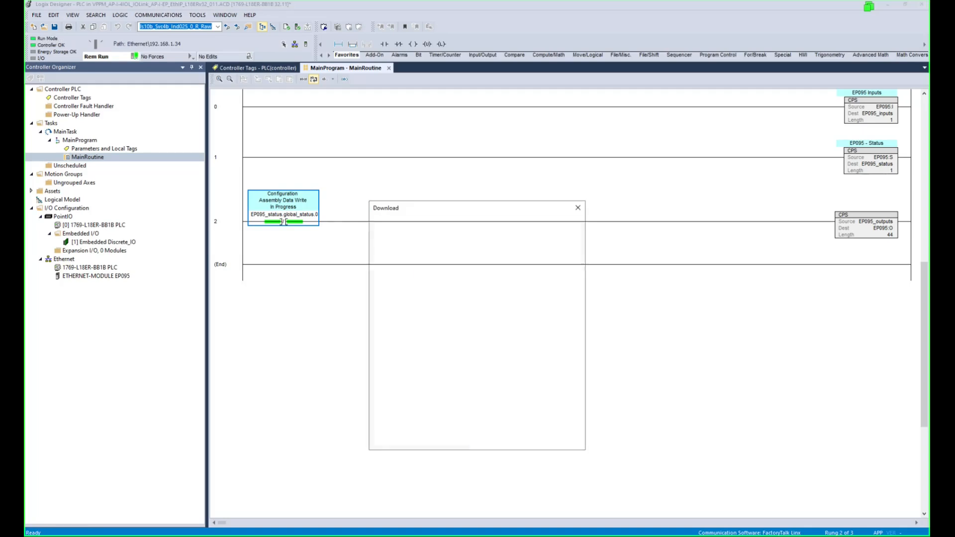
click(487, 442)
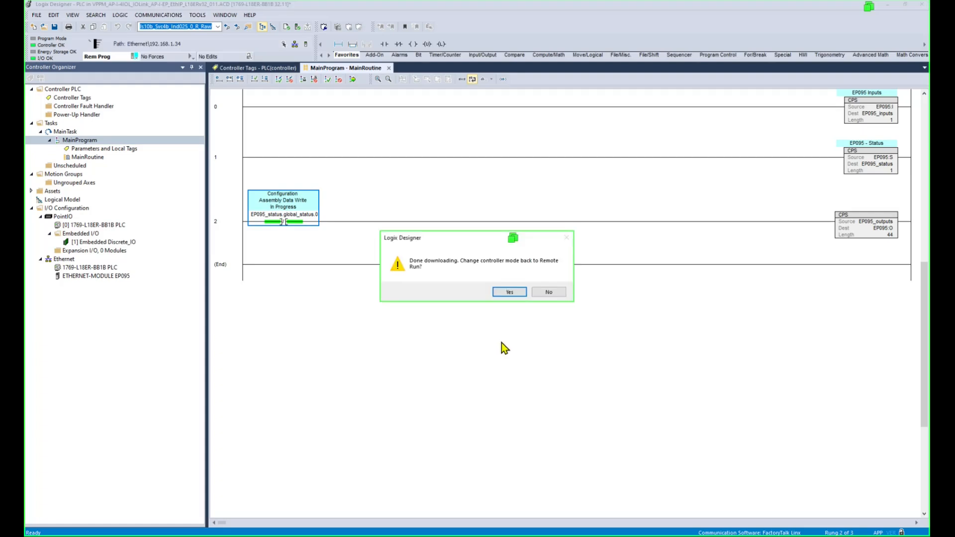
click(507, 292)
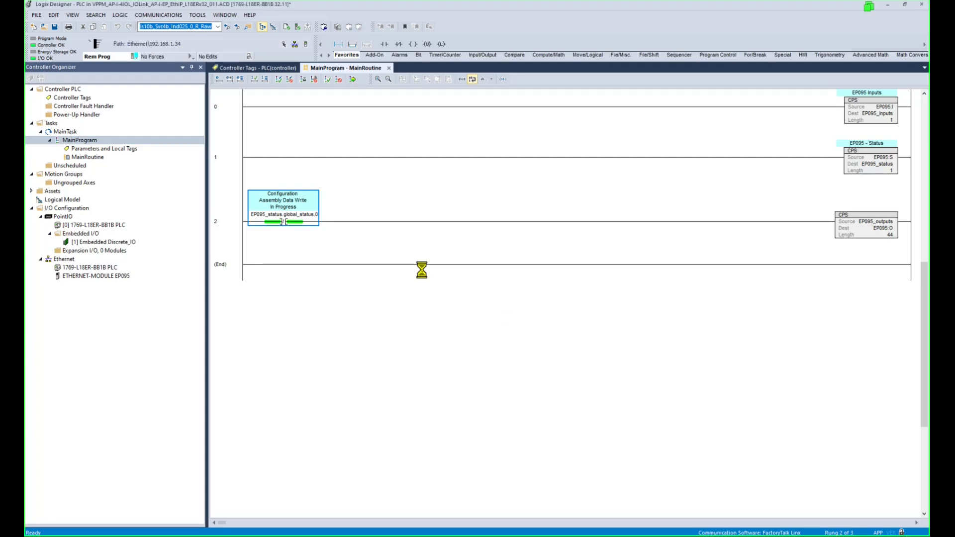
click(98, 277)
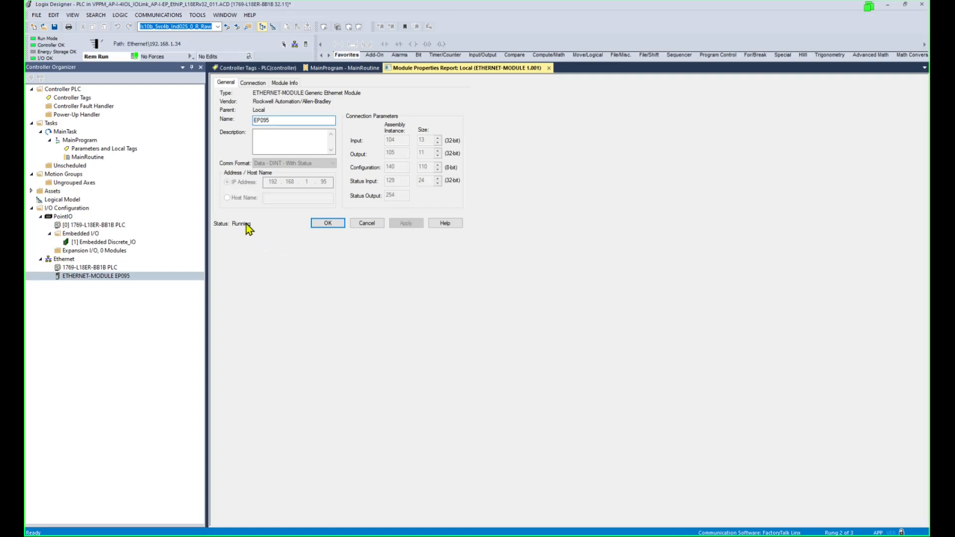
click(329, 223)
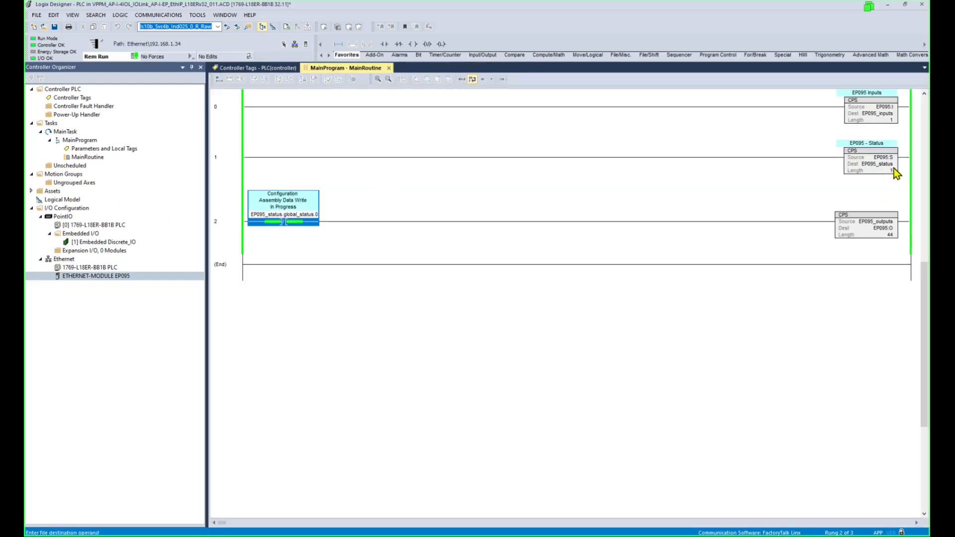
Monitor EP095_outputs from the rung 2 CPS and expand module_5 to show Output_0–Output_3.
click(884, 222)
right_click(884, 226)
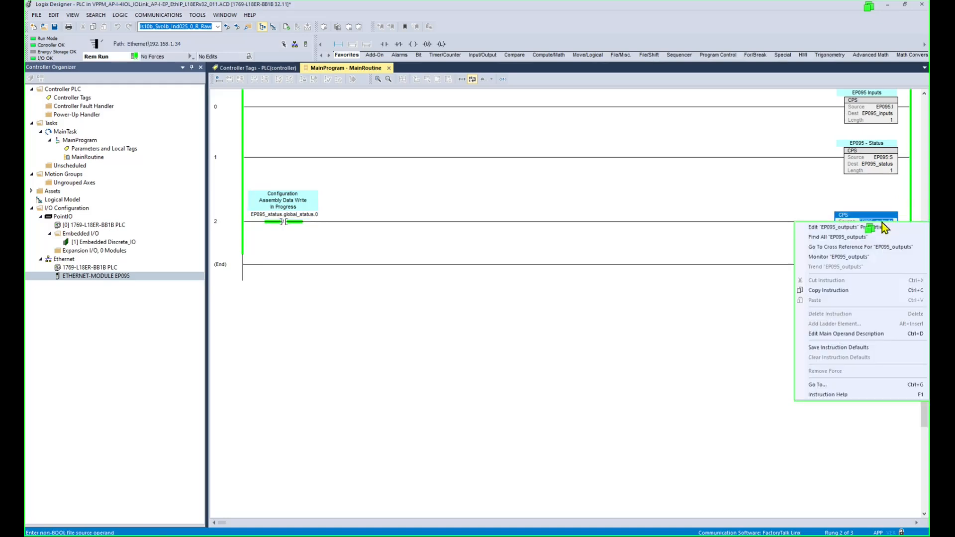
click(854, 258)
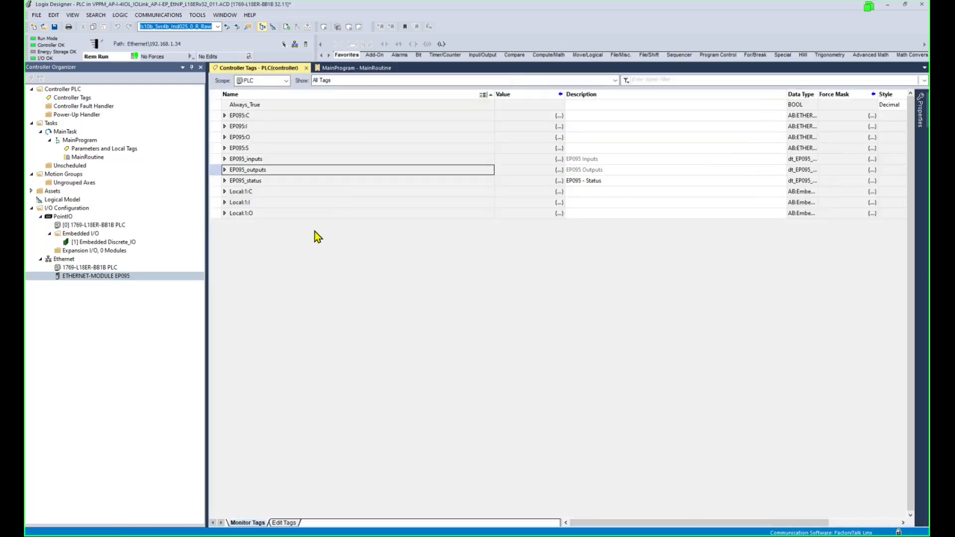
click(225, 170)
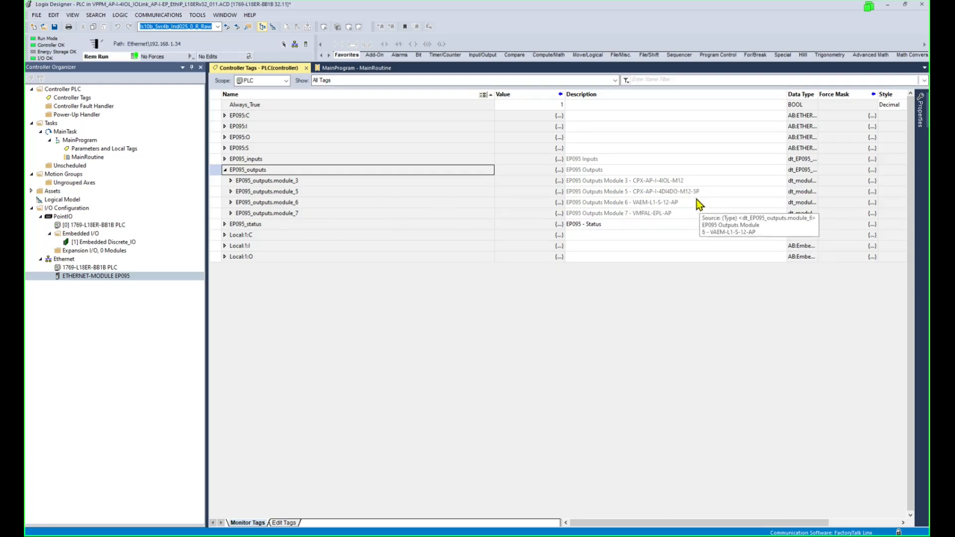
double_click(622, 192)
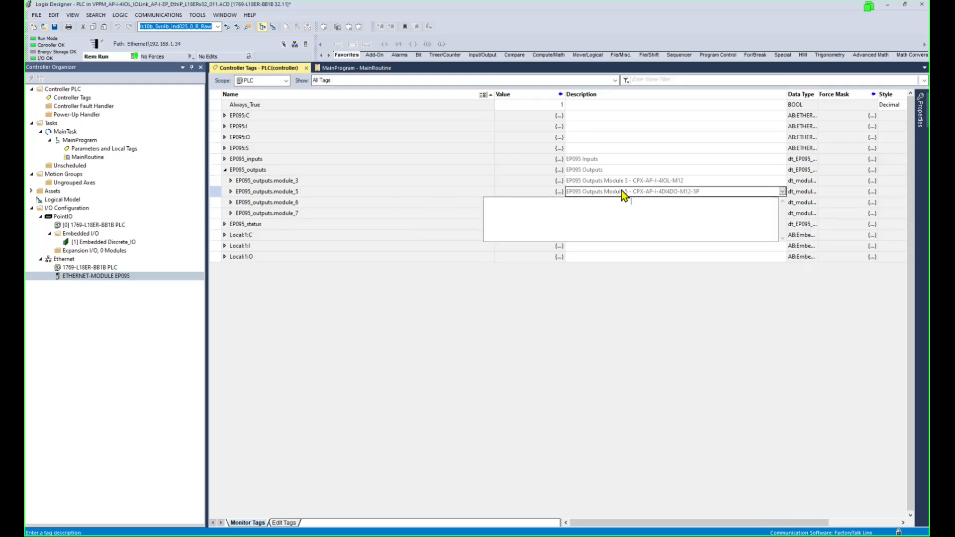
click(234, 194)
click(230, 191)
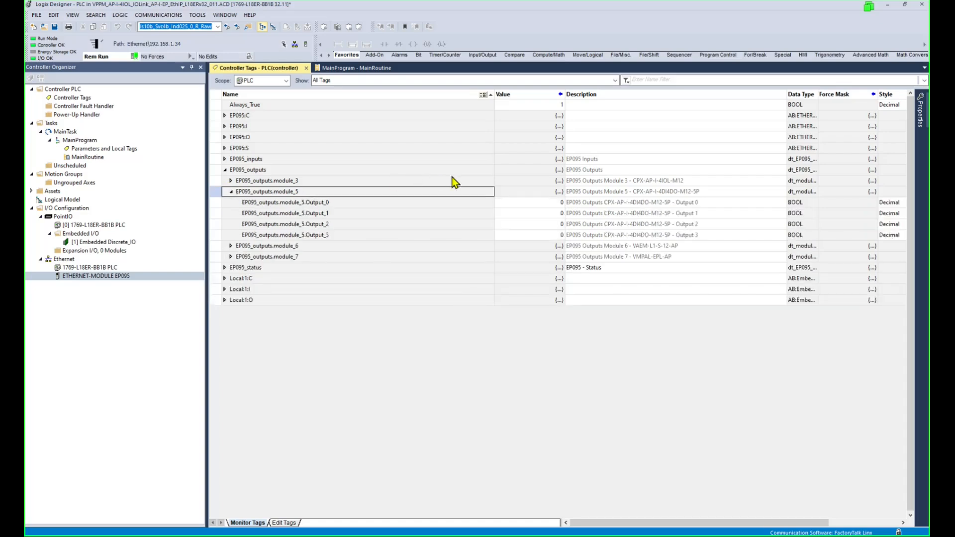
double_click(492, 94)
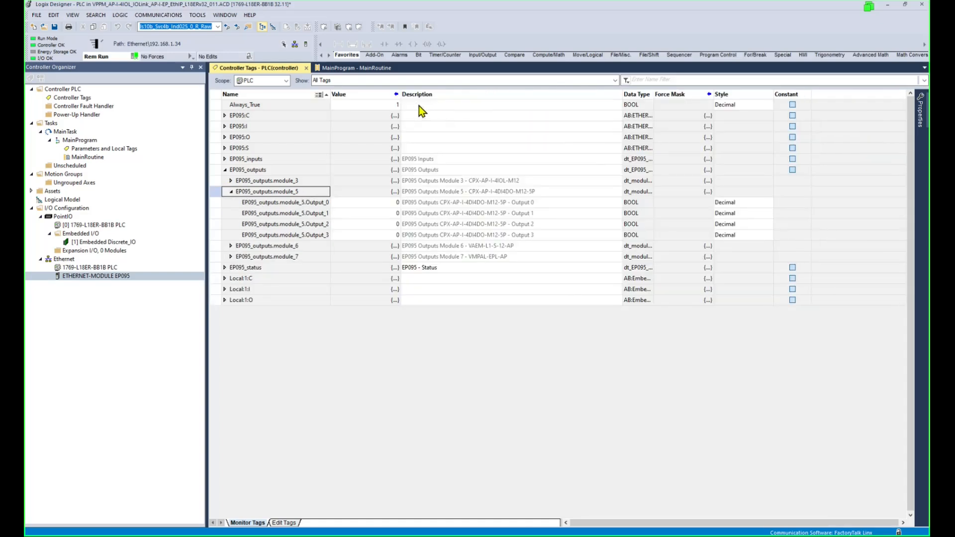
double_click(368, 235)
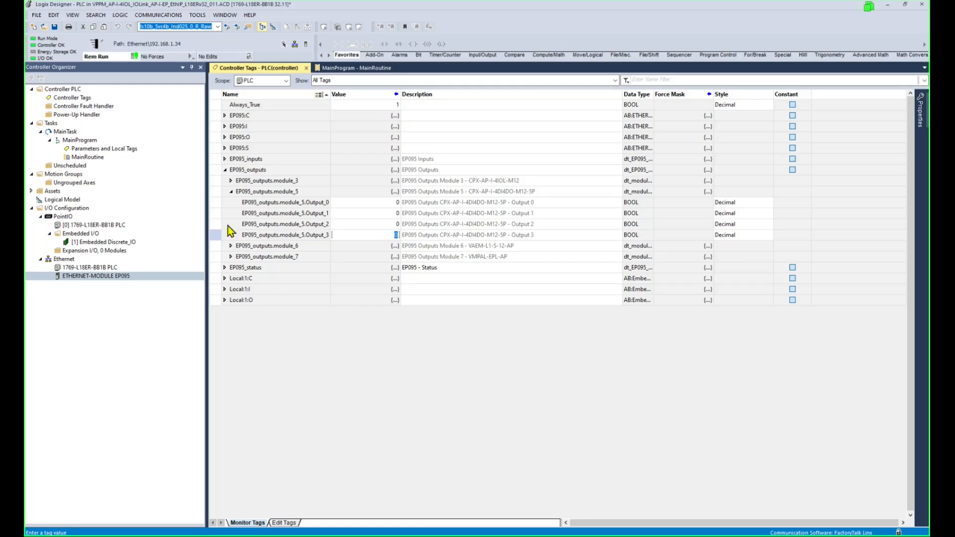
Save the project, uploading the current tag values from the controller first.
click(55, 27)
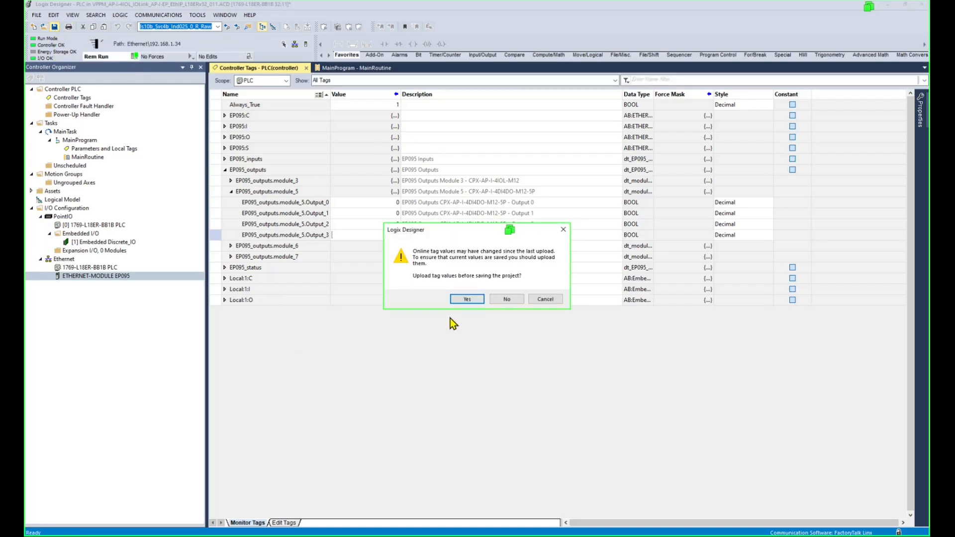
click(479, 301)
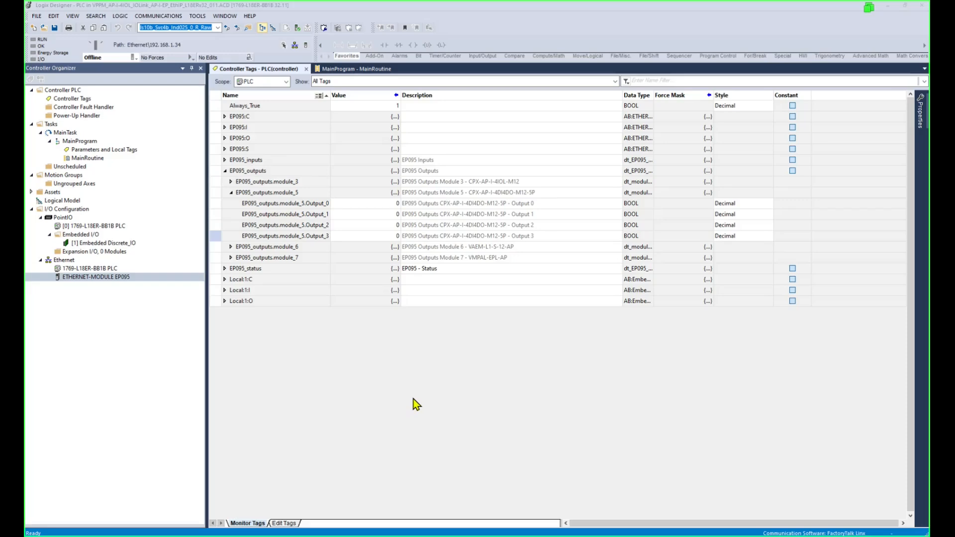
Save the VPPM-_-LK-EN operating instructions PDF from the Festo User documentation into Downloads.
click(437, 535)
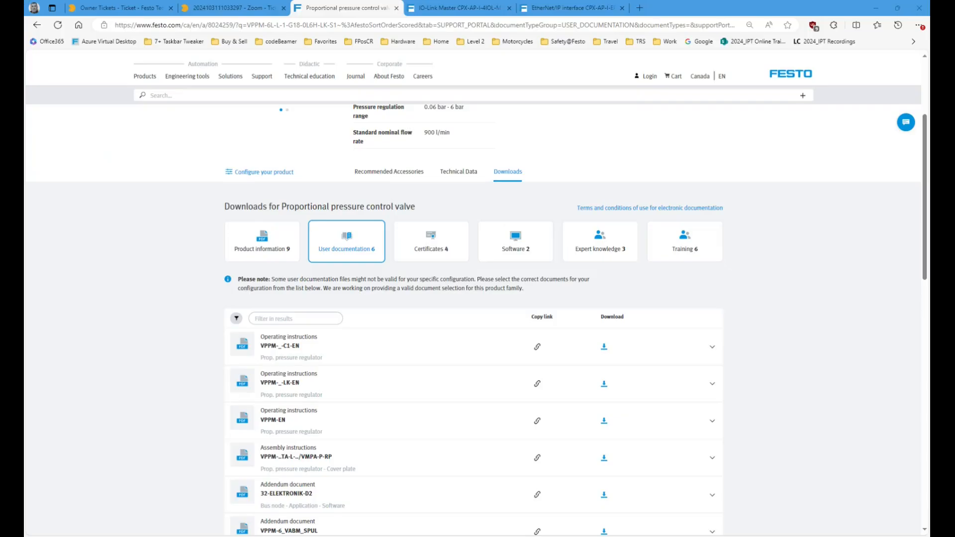
scroll(808, 295, up, 3)
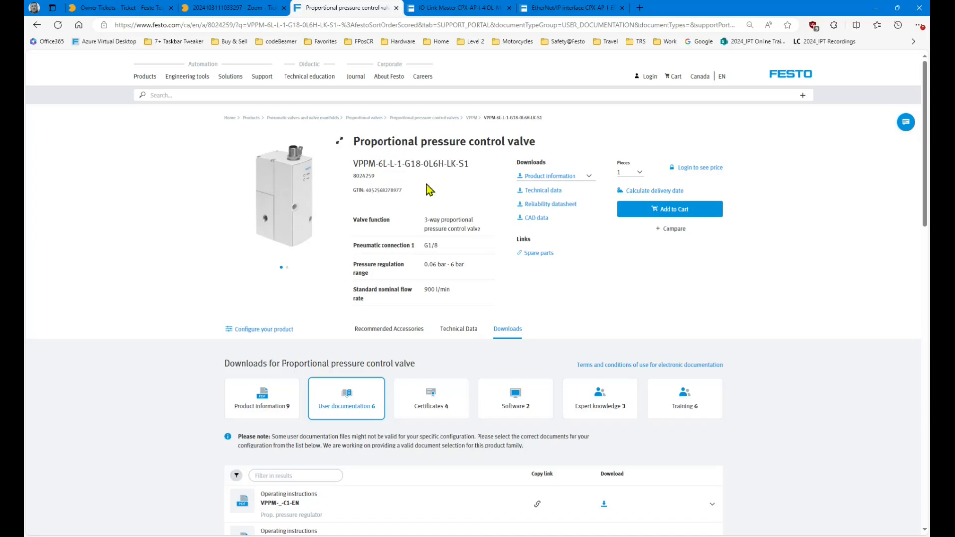
scroll(498, 310, down, 3)
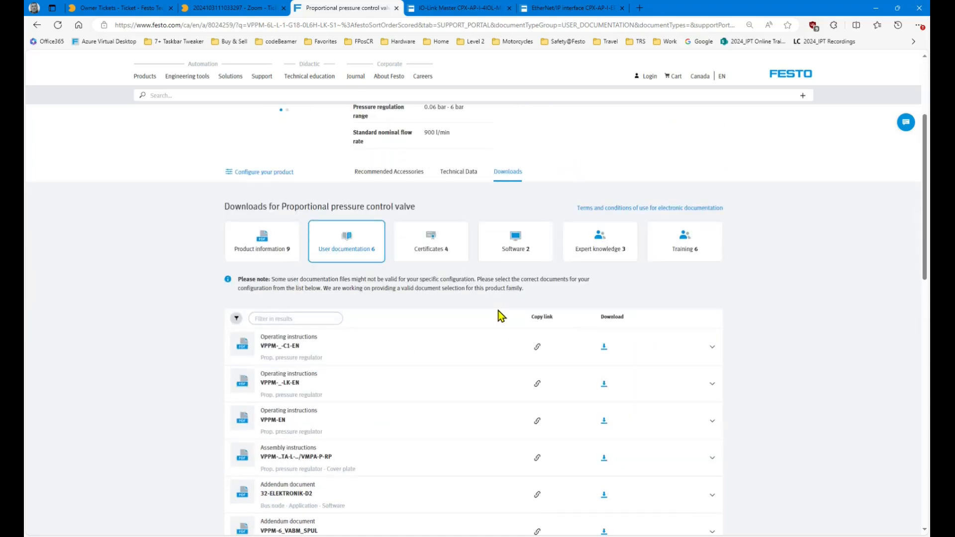
click(287, 388)
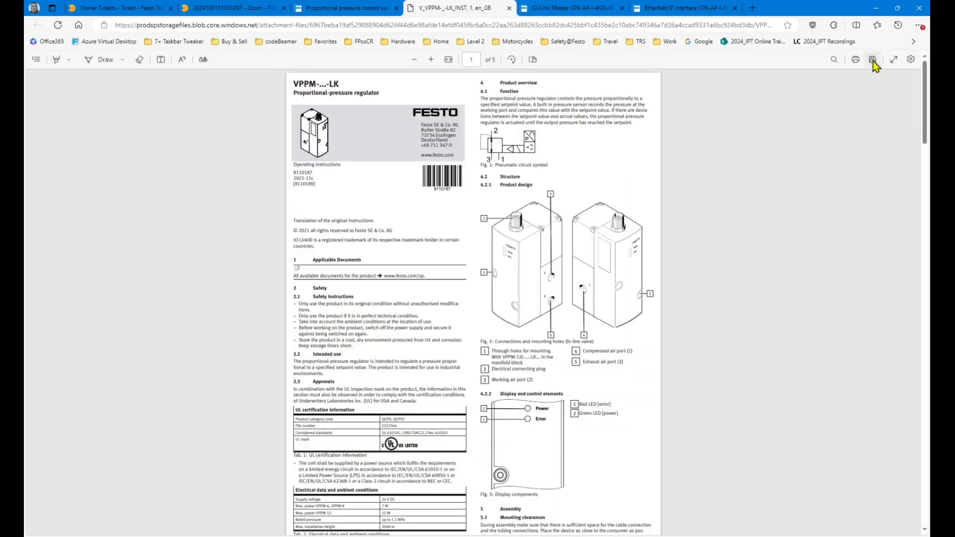
click(873, 60)
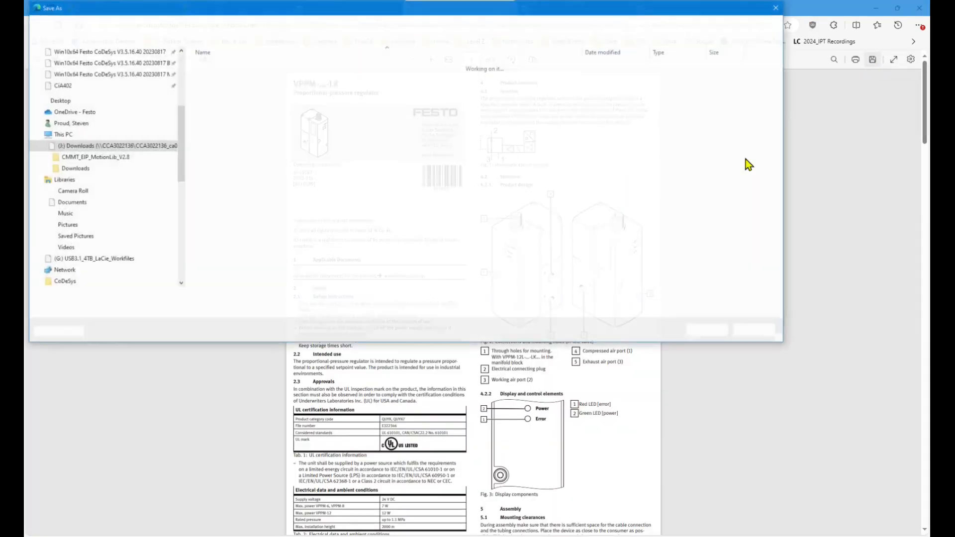
double_click(225, 76)
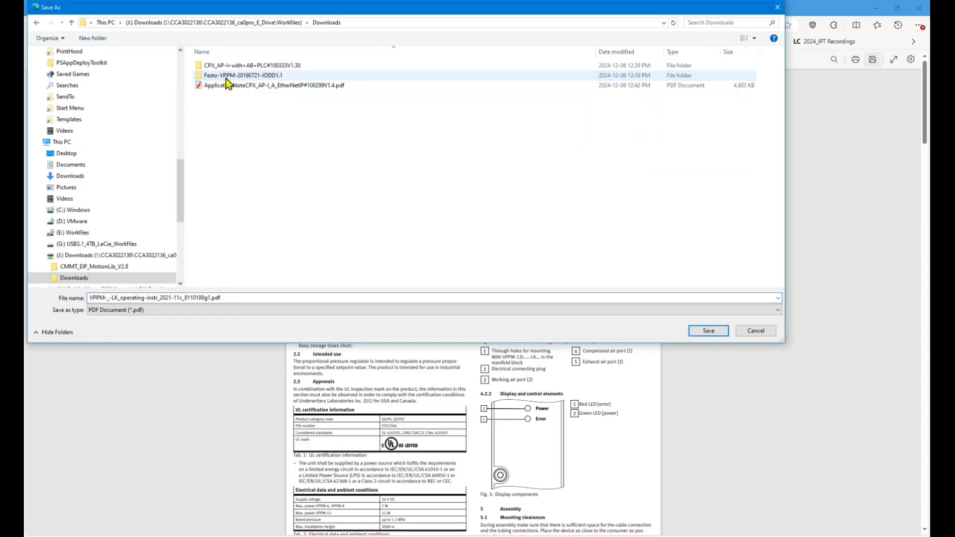
click(708, 330)
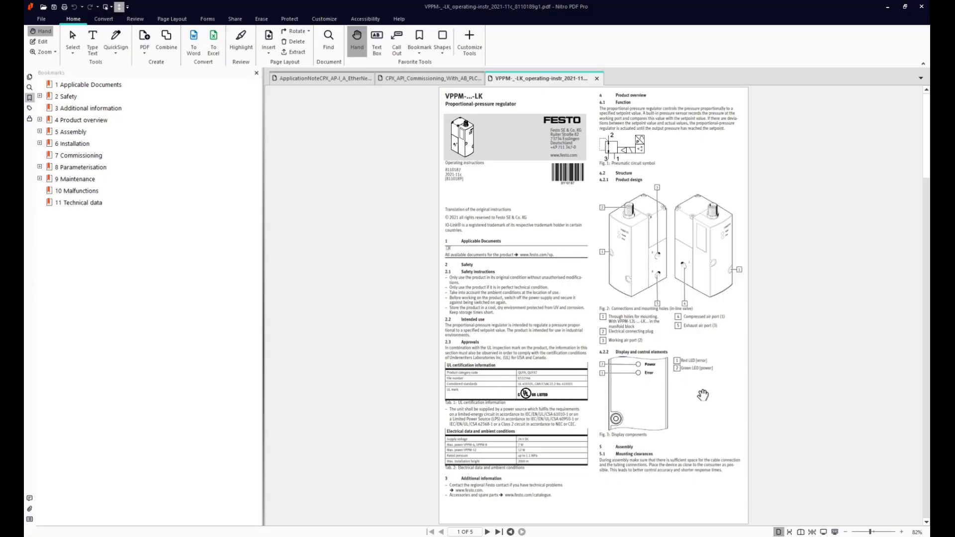
Highlight the manual's bullet about 16-bit input and output words and fit the page in view.
scroll(702, 394, down, 2)
scroll(702, 394, up, 1)
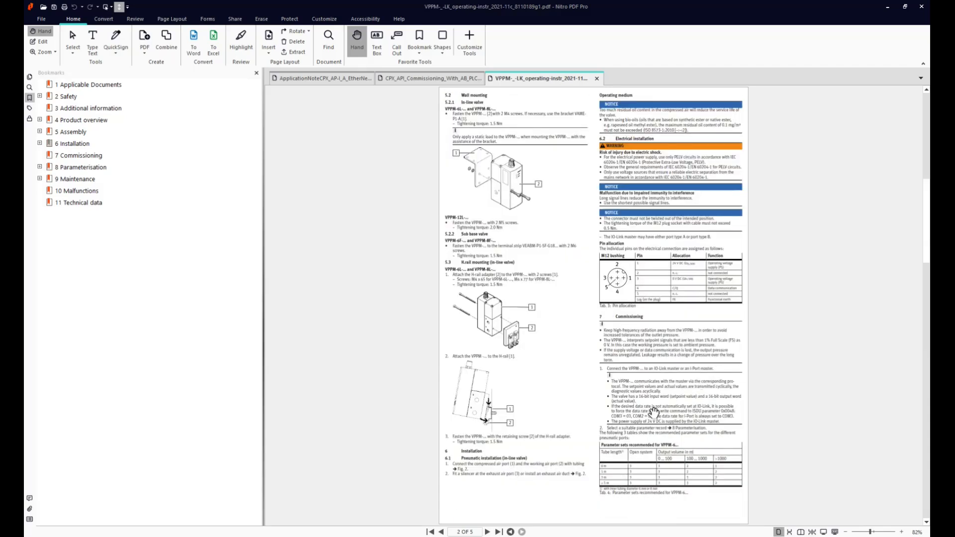
scroll(656, 413, up, 3)
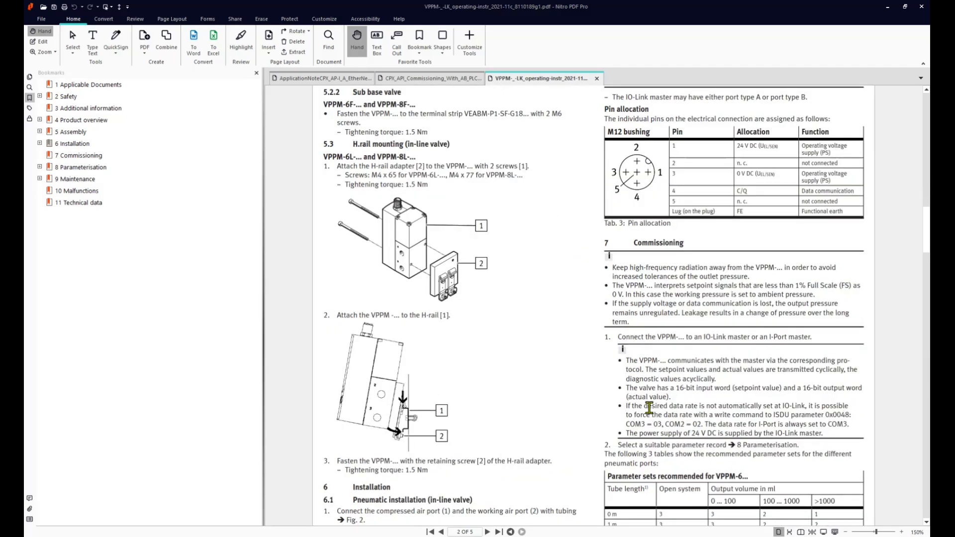
triple_click(631, 389)
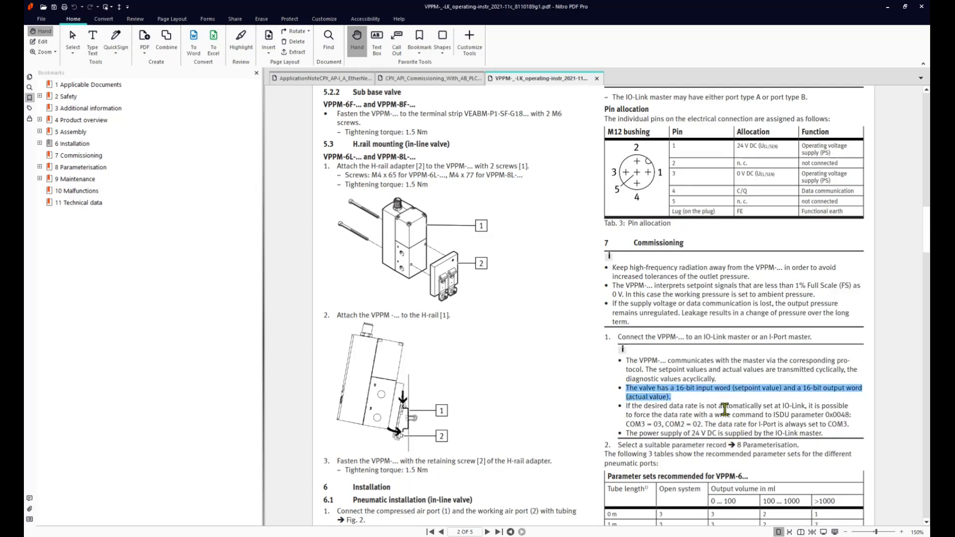
click(119, 8)
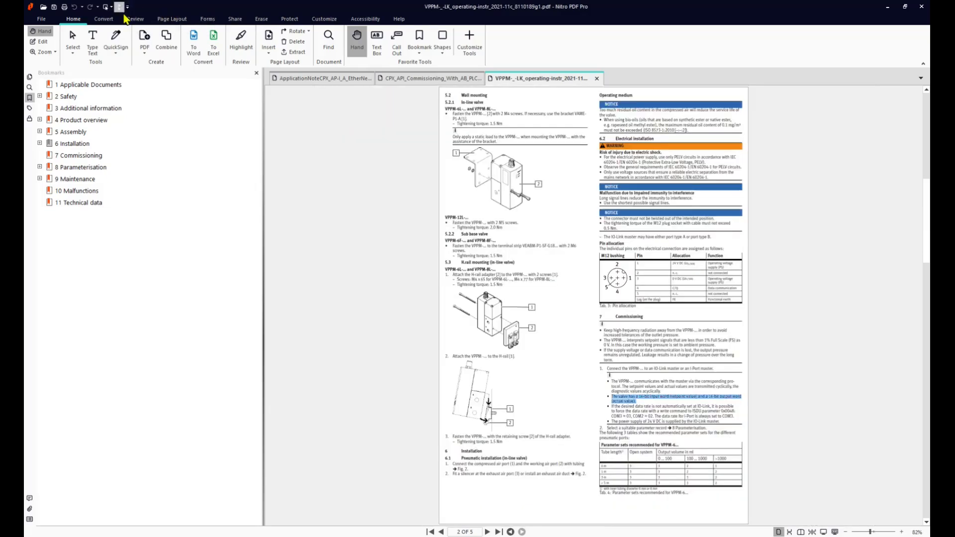
Select the Process data heading and the ProcessData Output and Input entries in Tab. 14.
scroll(606, 328, down, 3)
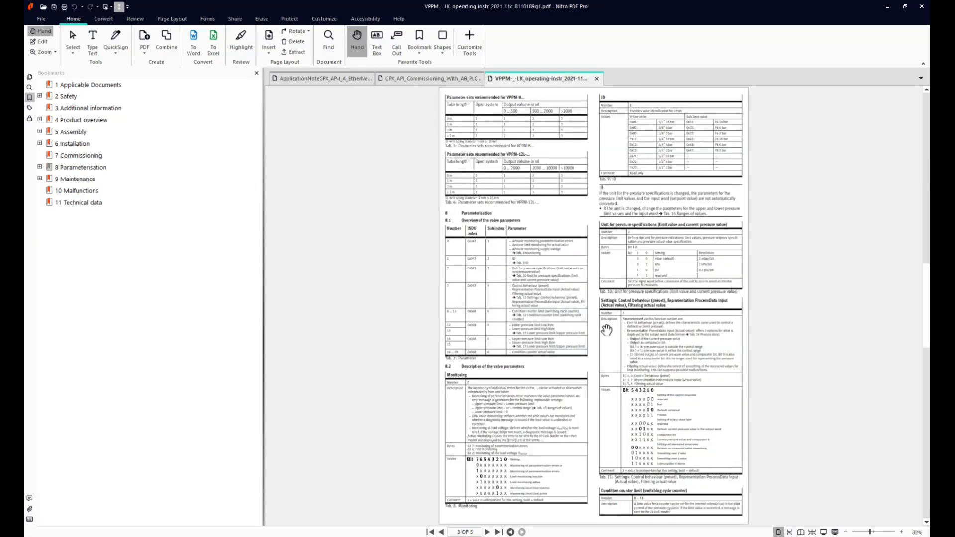
scroll(606, 330, down, 1)
scroll(486, 269, up, 2)
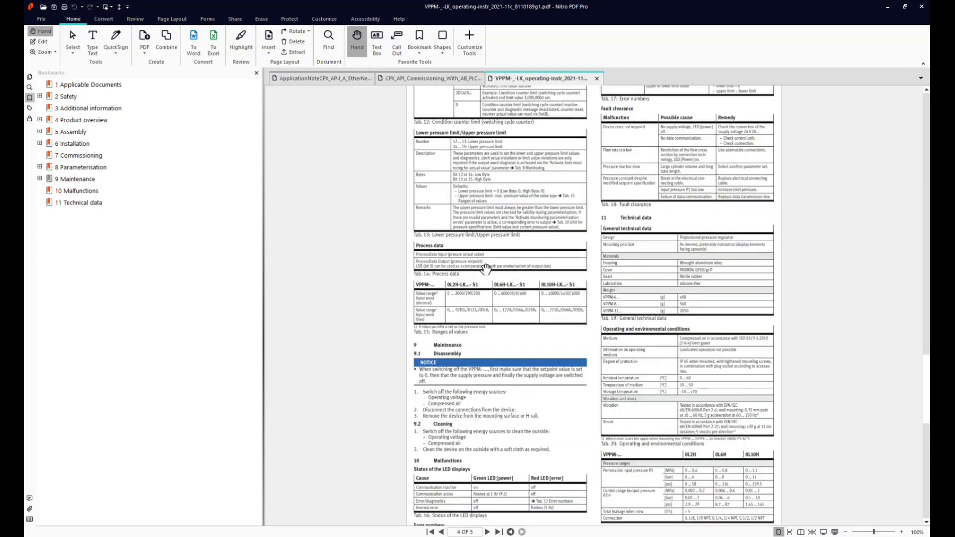
scroll(486, 269, up, 1)
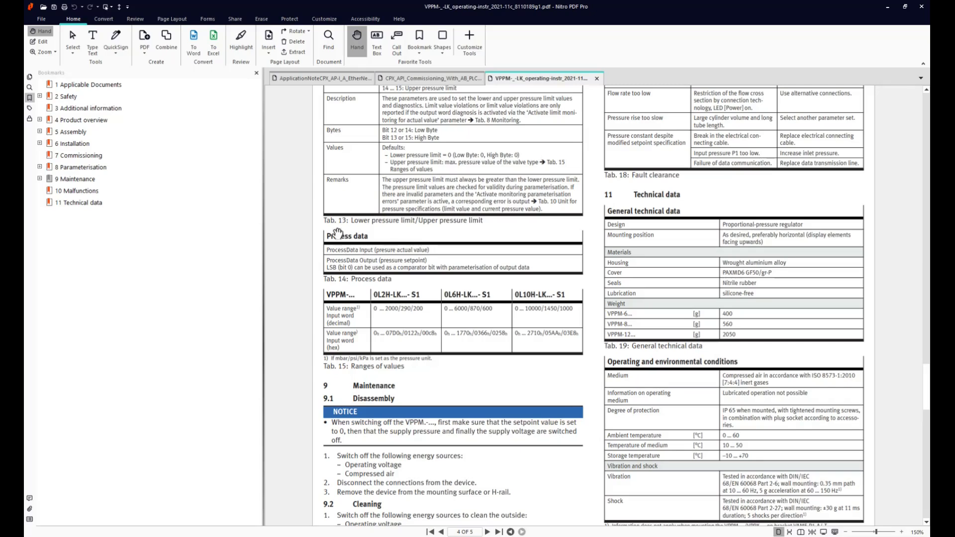
key(v)
drag(325, 234, 369, 237)
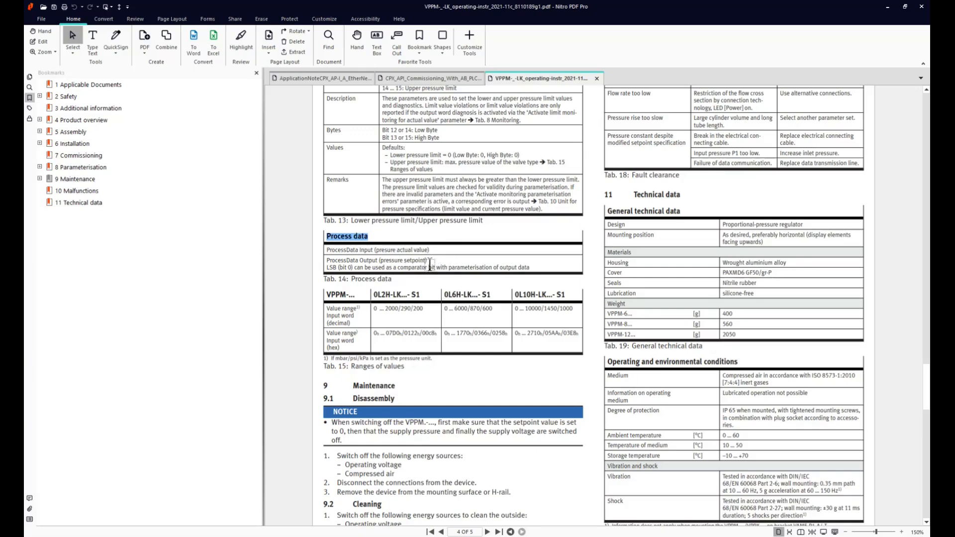
key(alt+Tab)
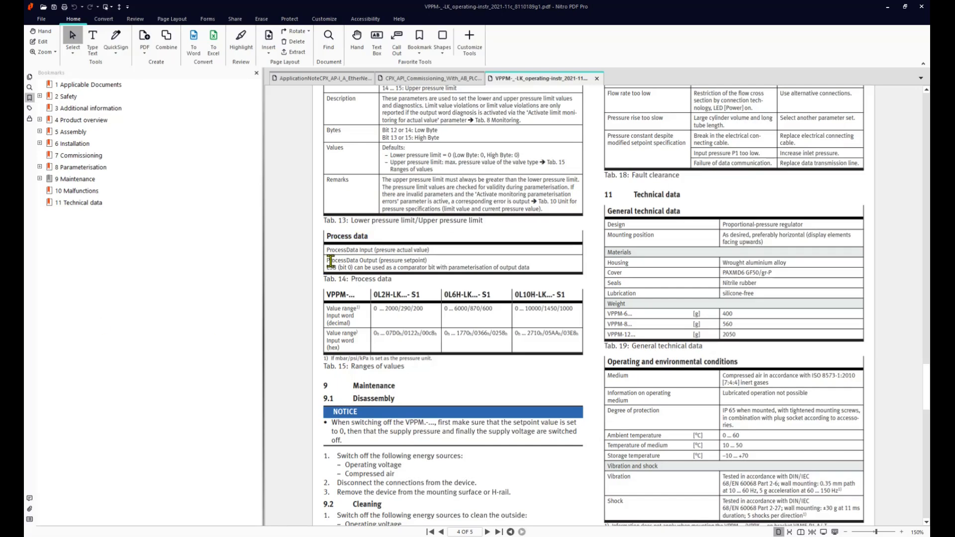
drag(323, 259, 376, 260)
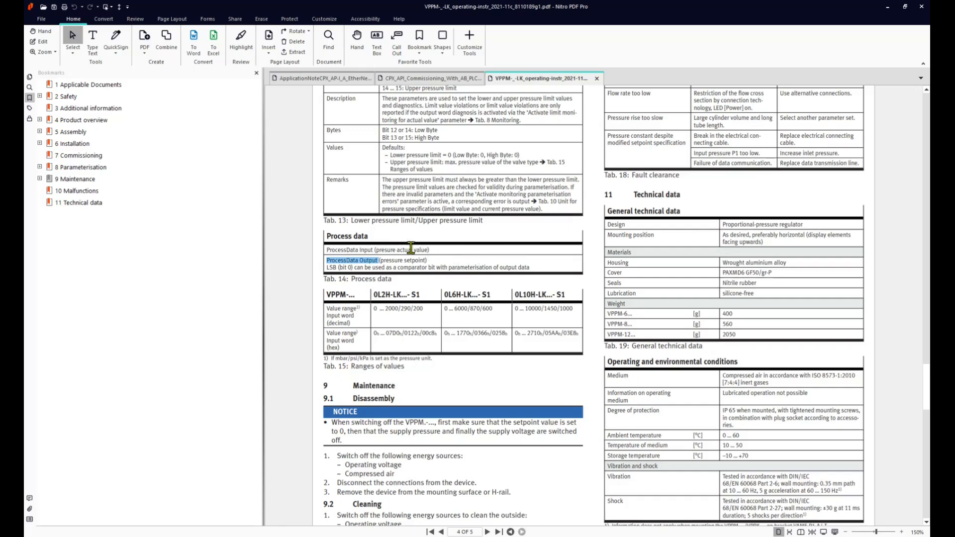
drag(373, 250, 326, 249)
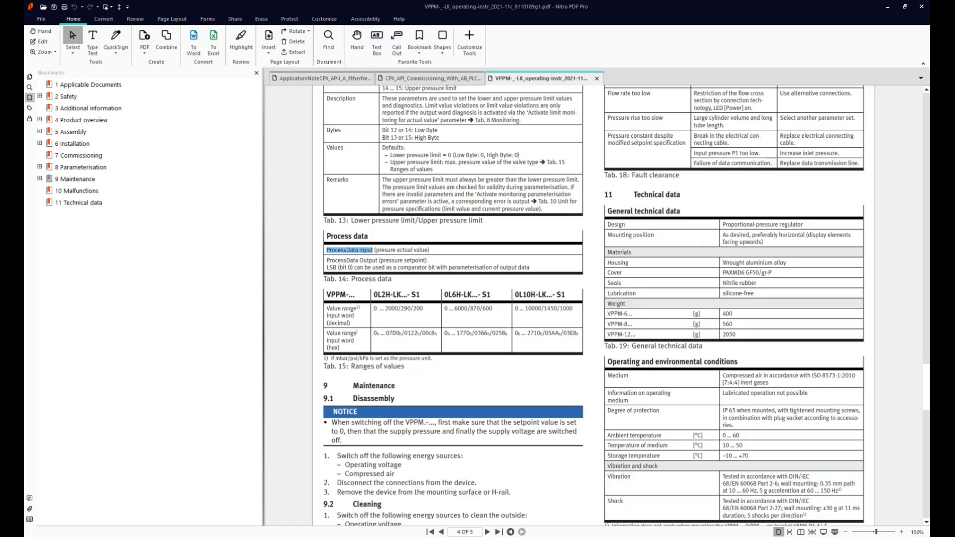
Return to Logix Designer and select MainProgram in the project tree.
key(alt+Tab)
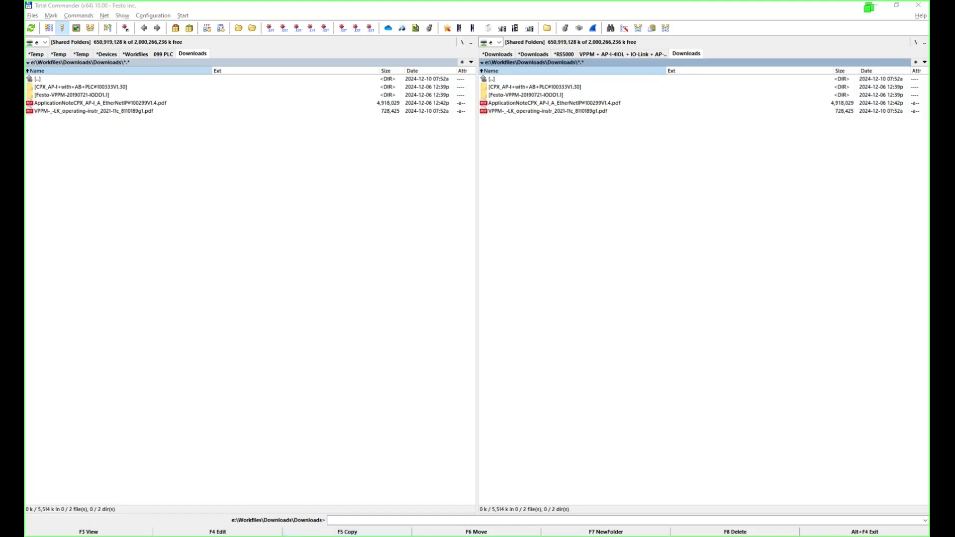
key(alt+Tab)
click(77, 141)
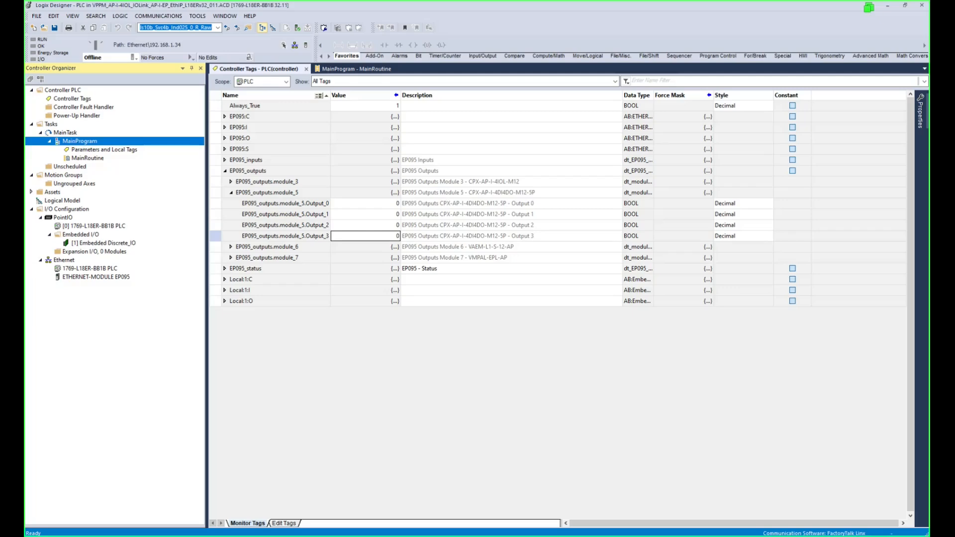
Create ladder routine G003_Ch3_VPPM_LK_ProcessData under MainProgram with a pasted name, then open it.
key(alt+Tab)
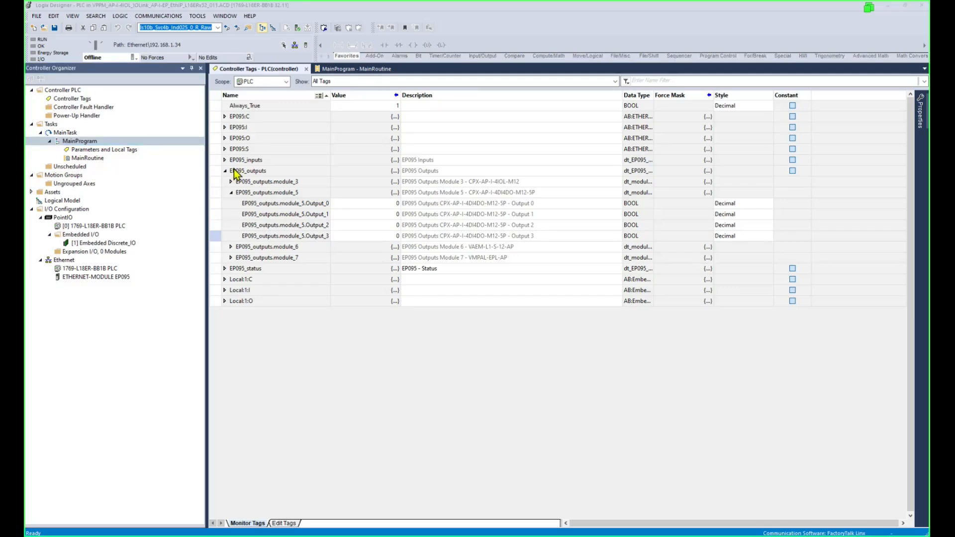
right_click(95, 142)
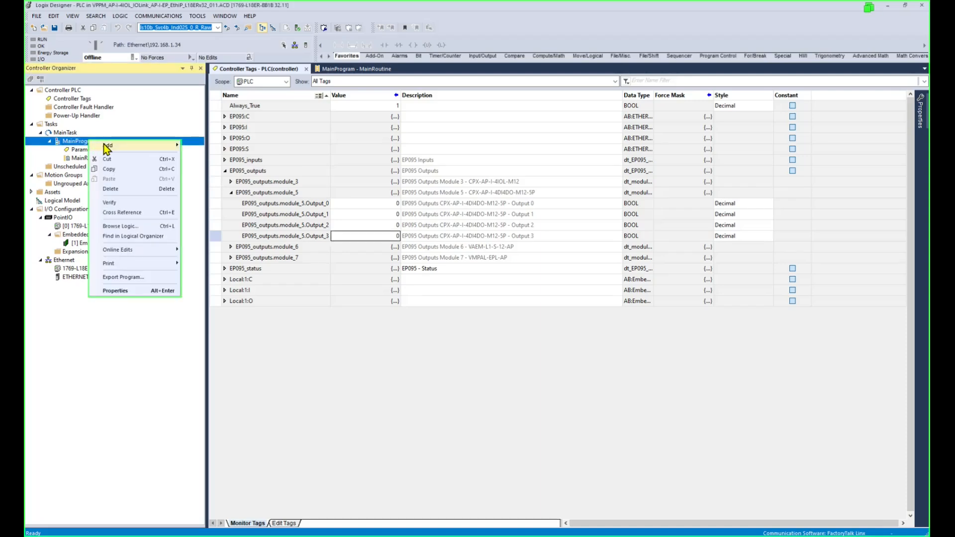
mouse_move(107, 146)
click(229, 148)
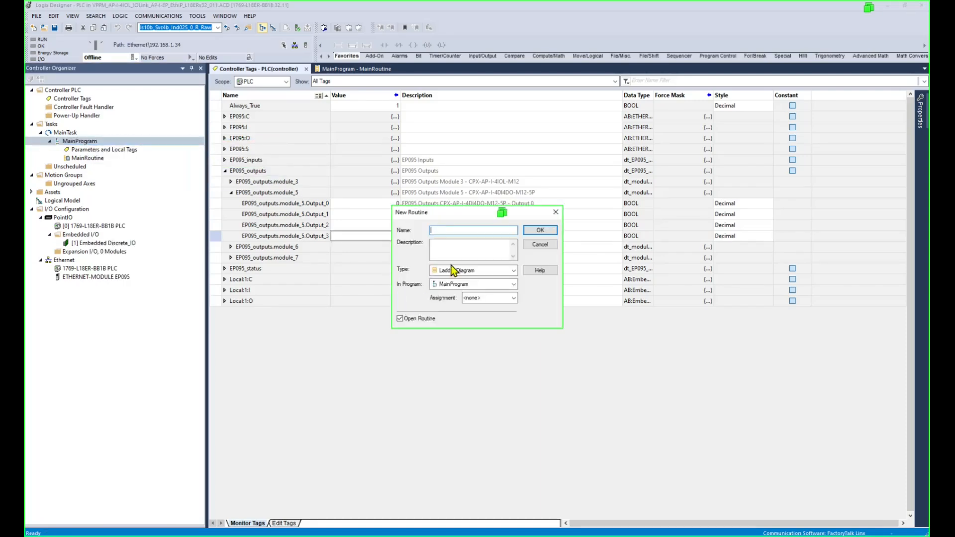
right_click(462, 232)
click(492, 271)
click(541, 232)
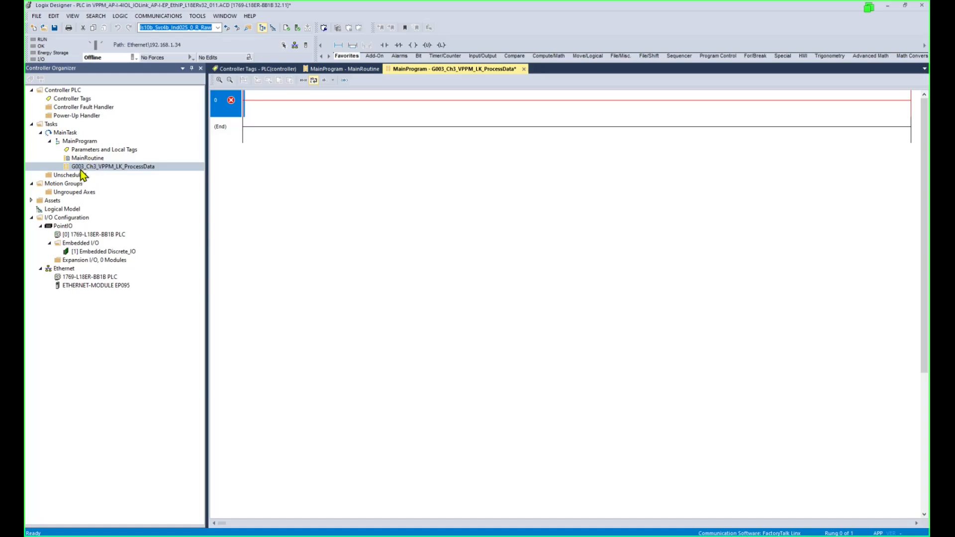
double_click(136, 168)
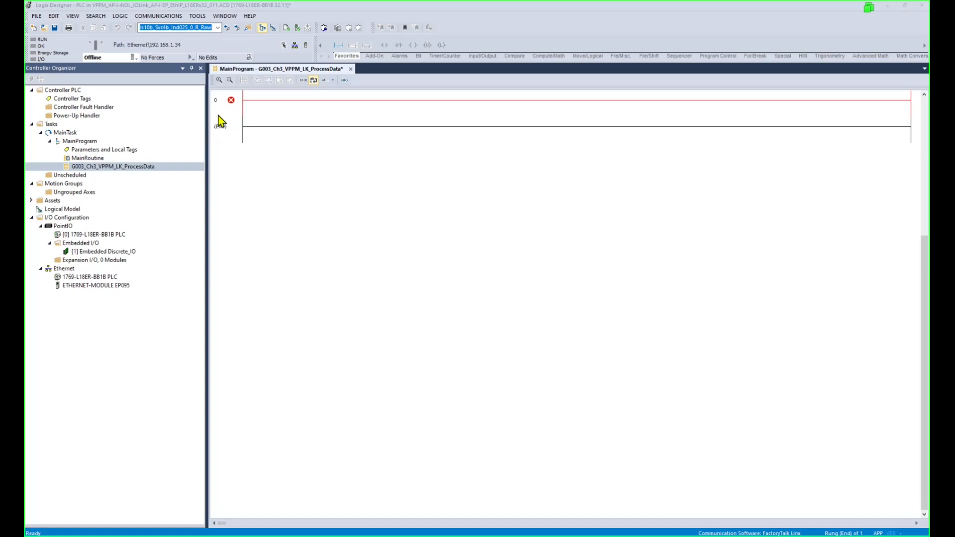
double_click(78, 100)
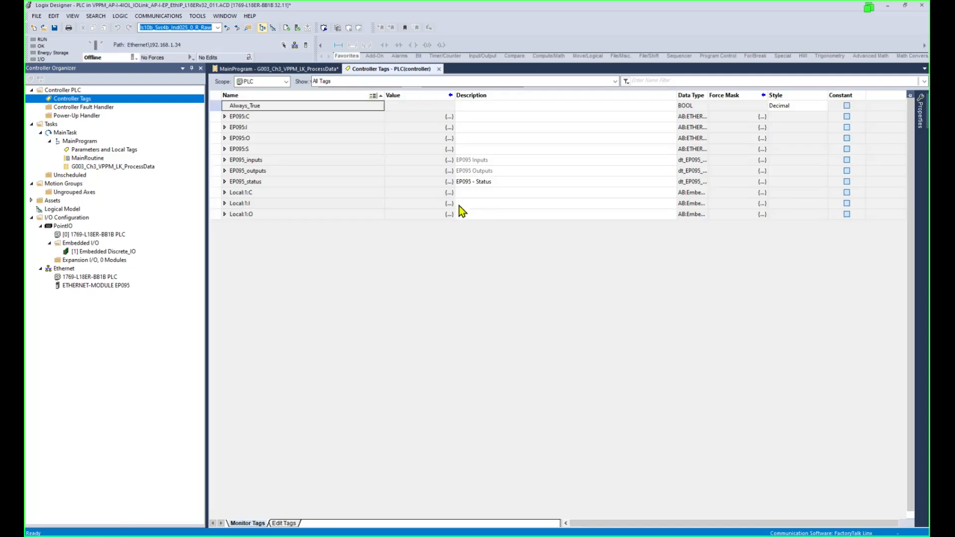
click(224, 171)
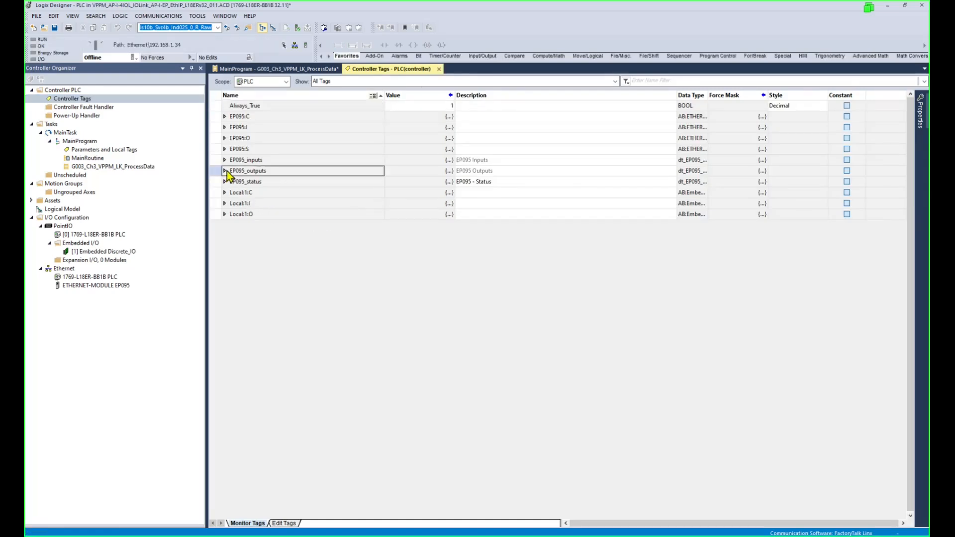
click(224, 160)
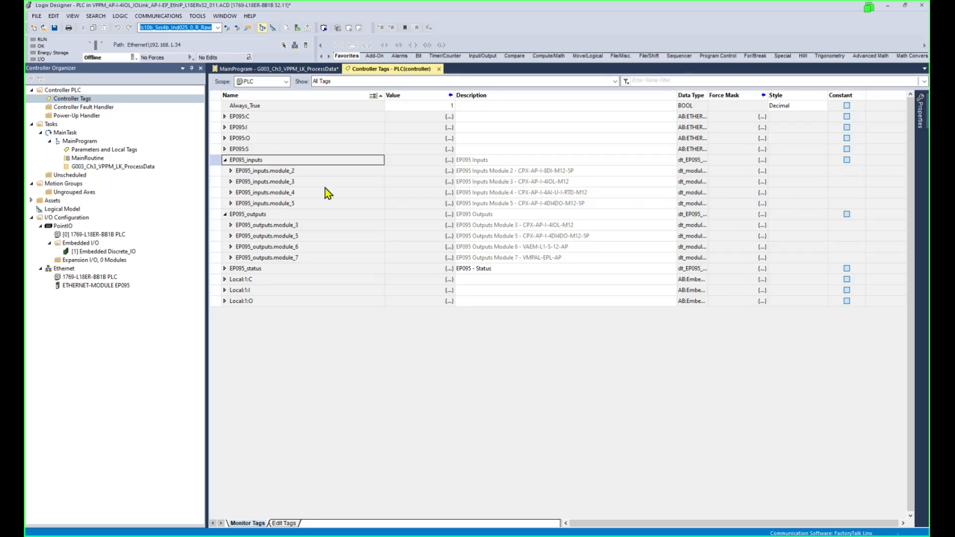
click(231, 182)
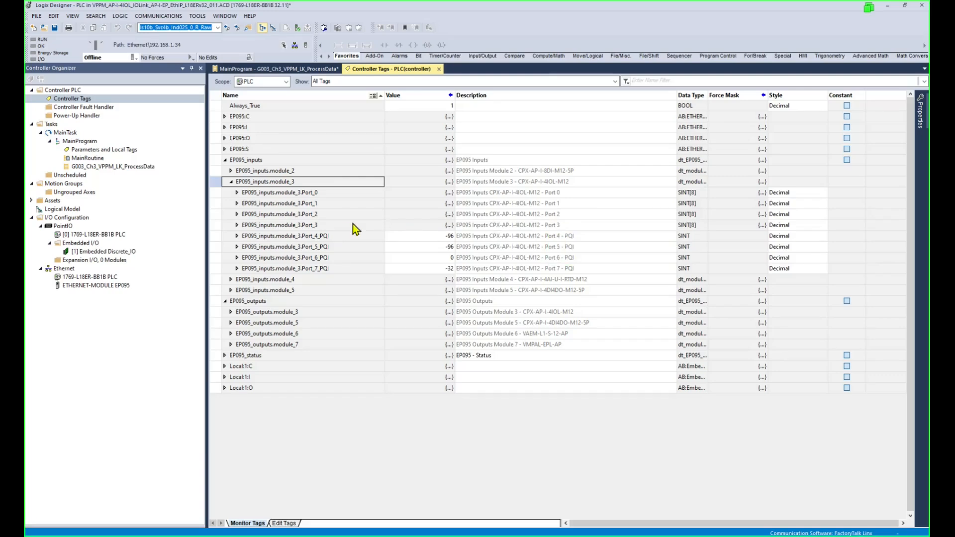
click(323, 225)
click(237, 225)
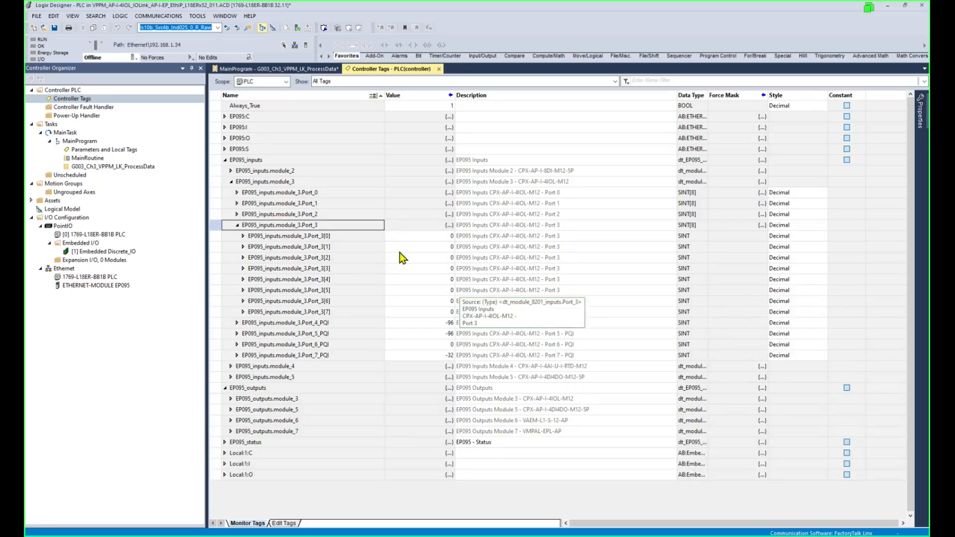
click(366, 236)
click(356, 246)
click(355, 245)
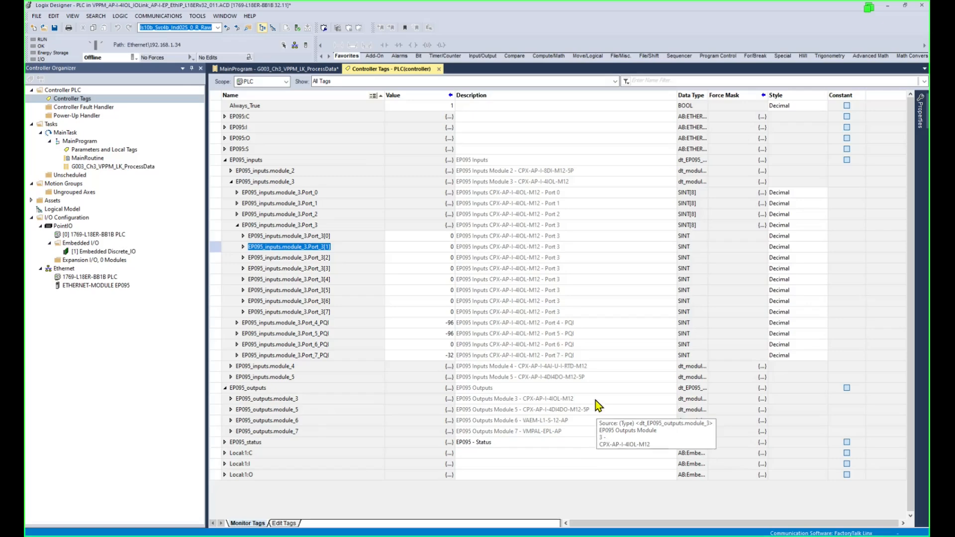
click(289, 400)
click(231, 399)
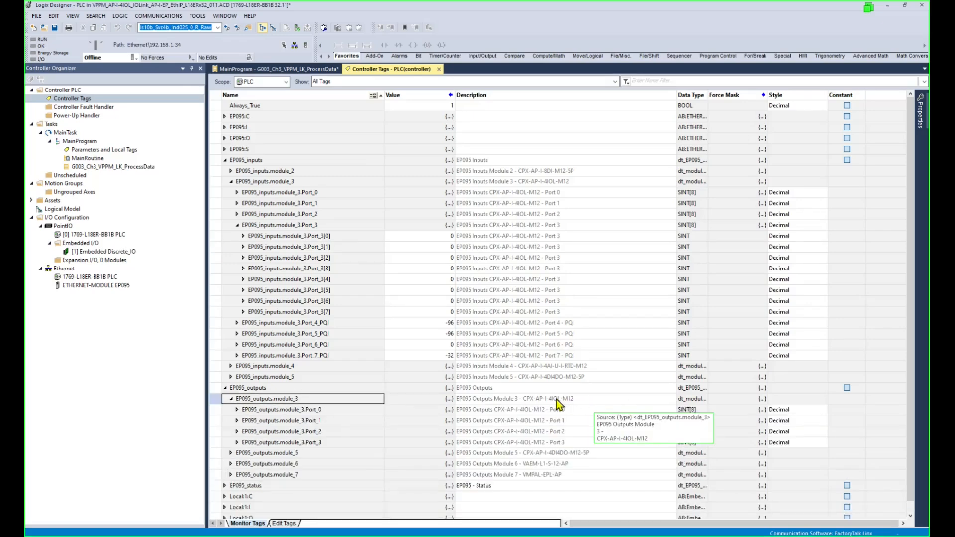
click(238, 442)
click(343, 421)
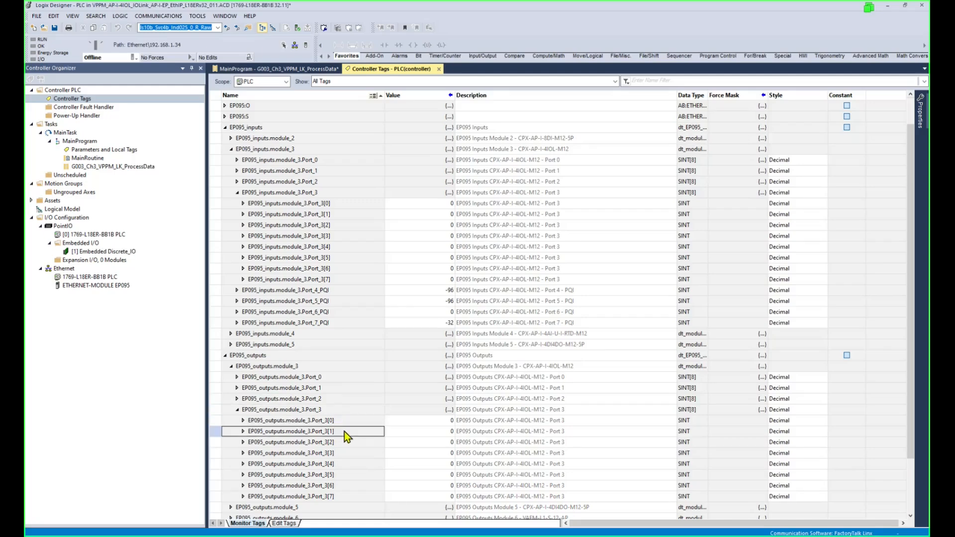
click(345, 421)
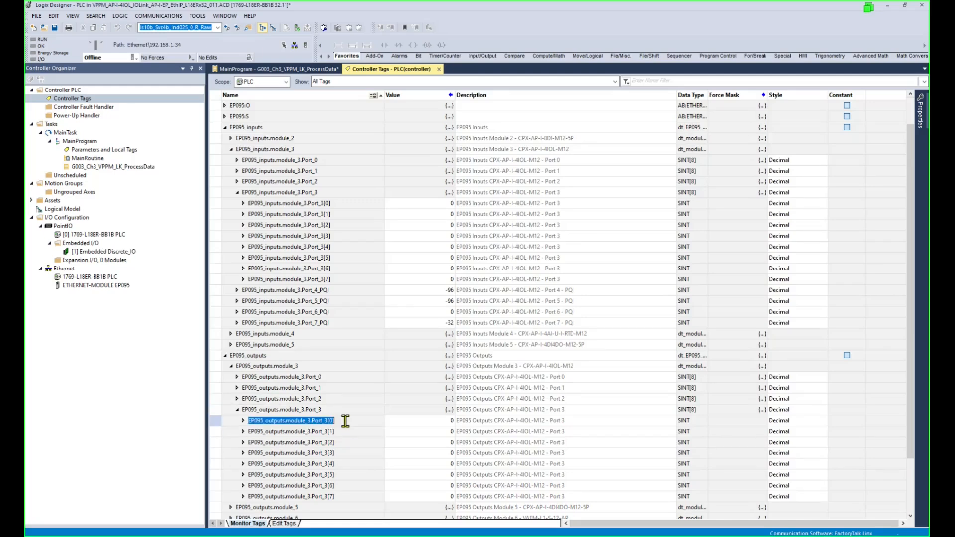
click(308, 70)
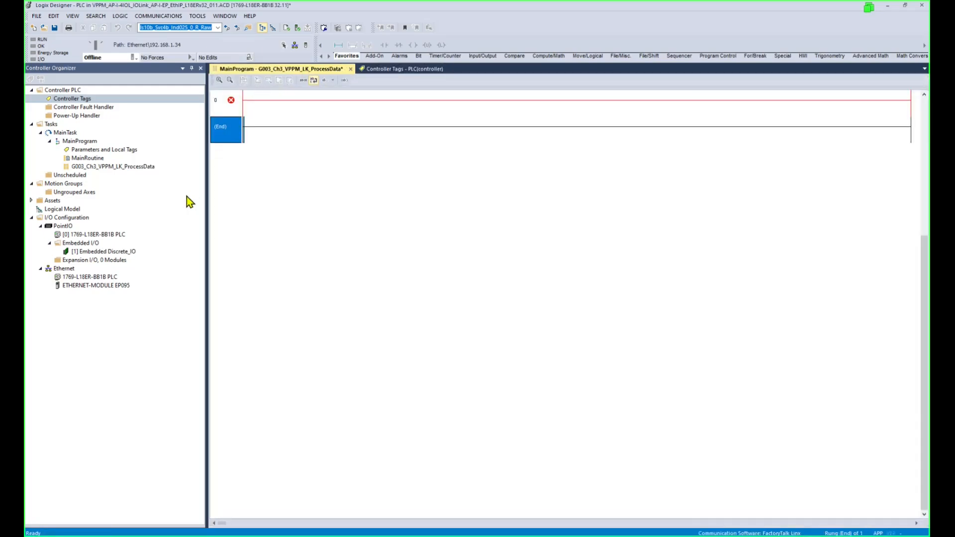
Insert a Swap Byte (SWPB) instruction on rung 0.
click(234, 103)
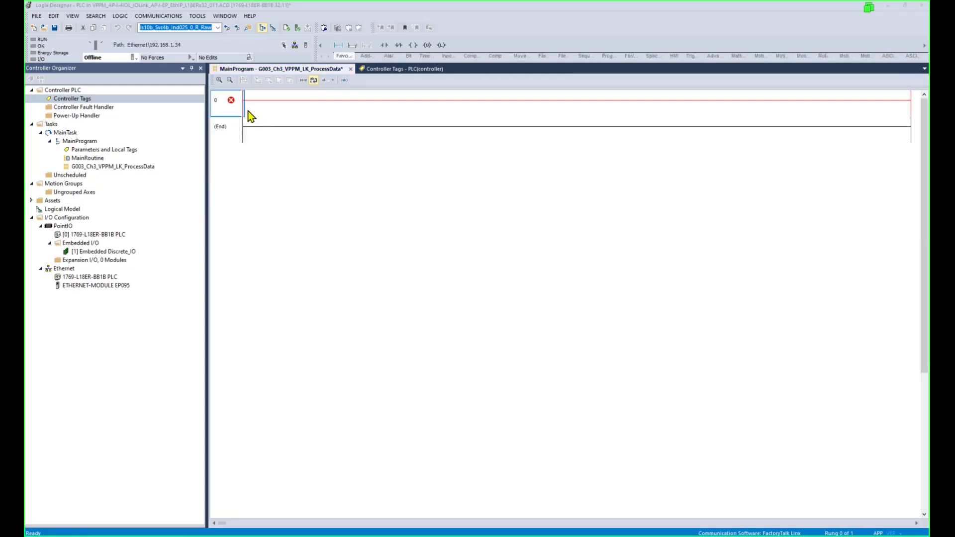
click(521, 56)
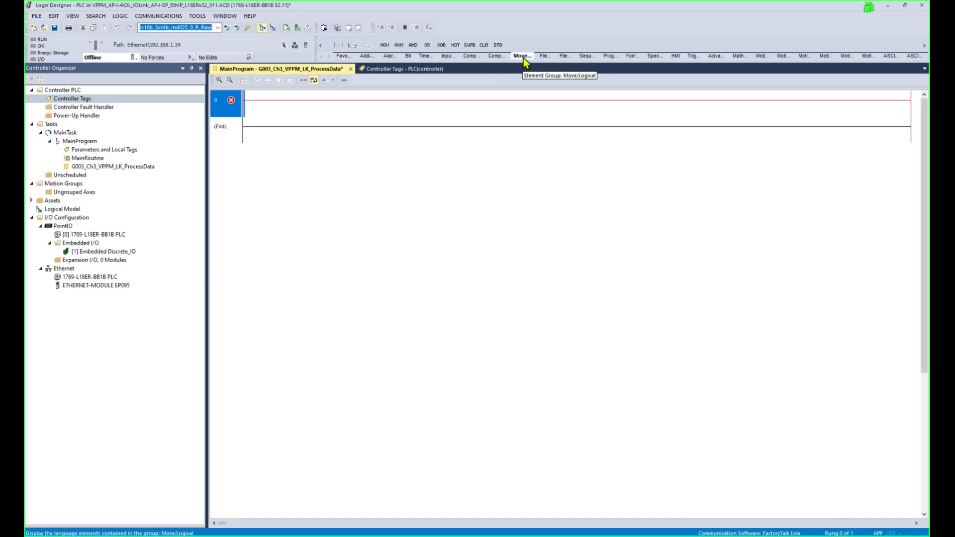
click(470, 46)
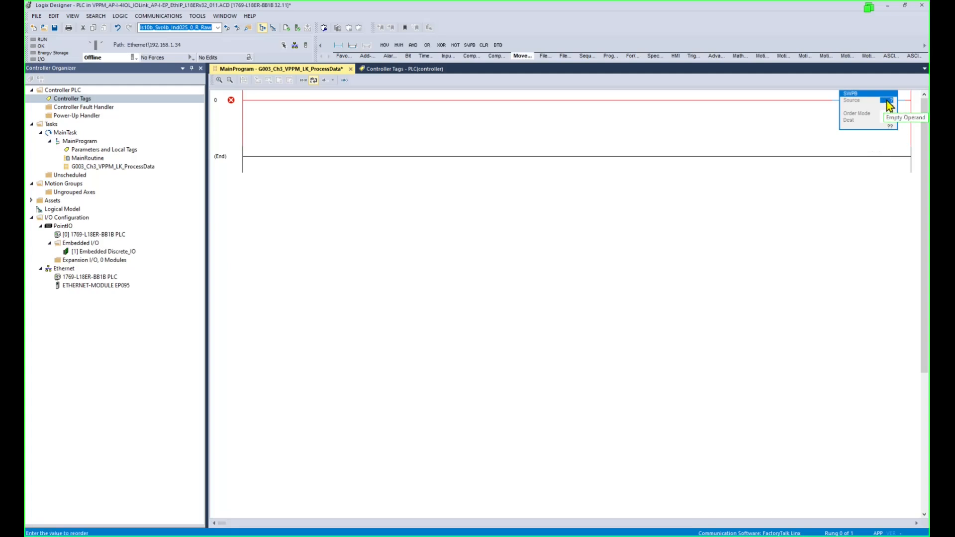
Set the SWPB Source to VPPM_Pressure_Setpoint_mbar, creating it as a new INT tag.
double_click(888, 101)
text(VPPM_Pressure_Setpoint_mbar)
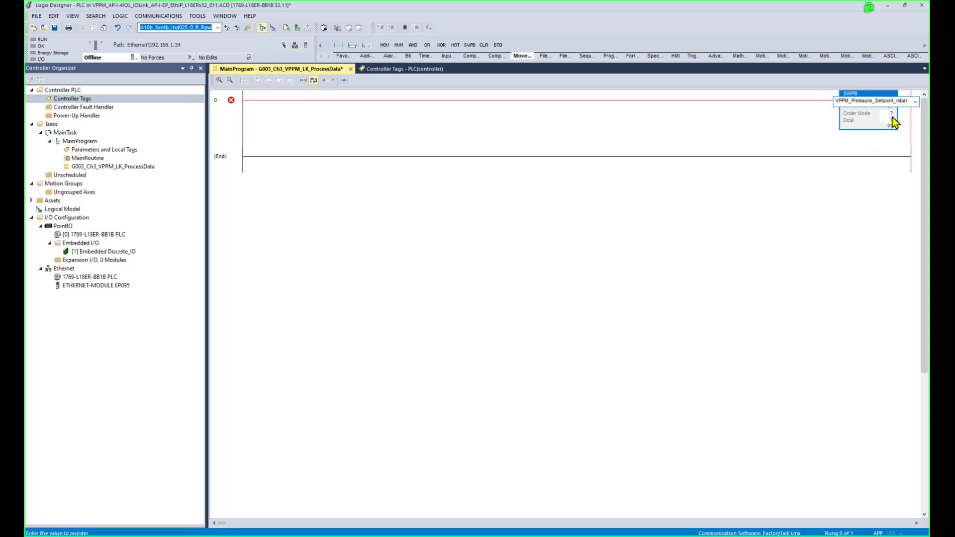
key(Return)
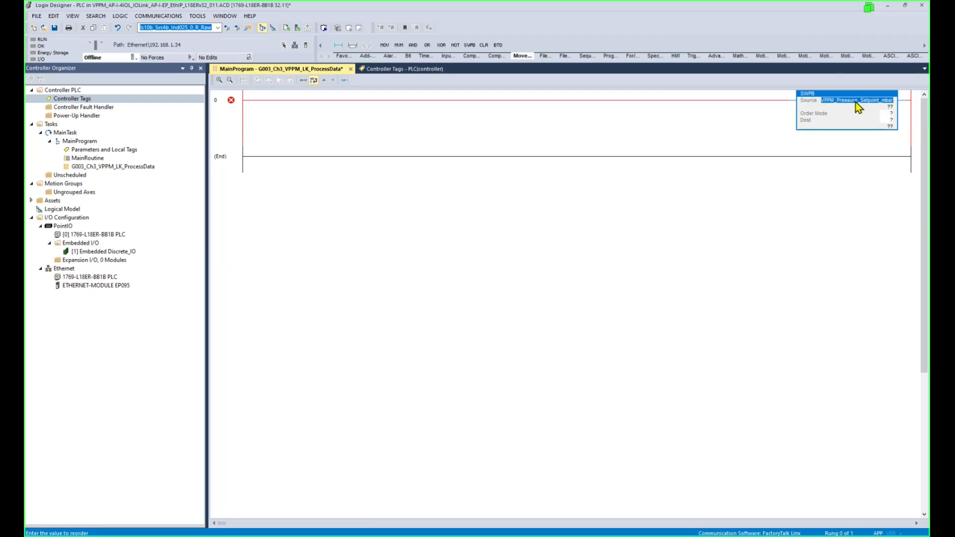
right_click(859, 106)
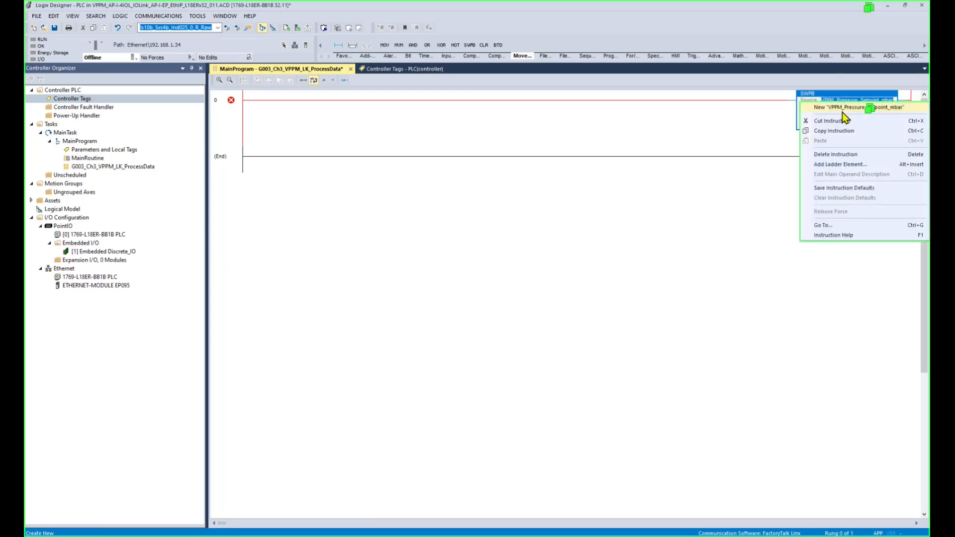
click(843, 109)
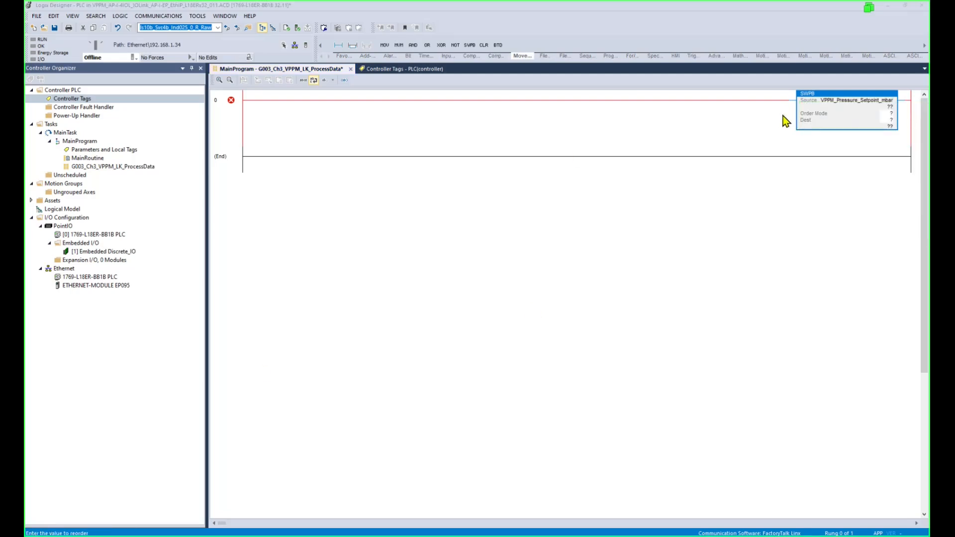
click(876, 101)
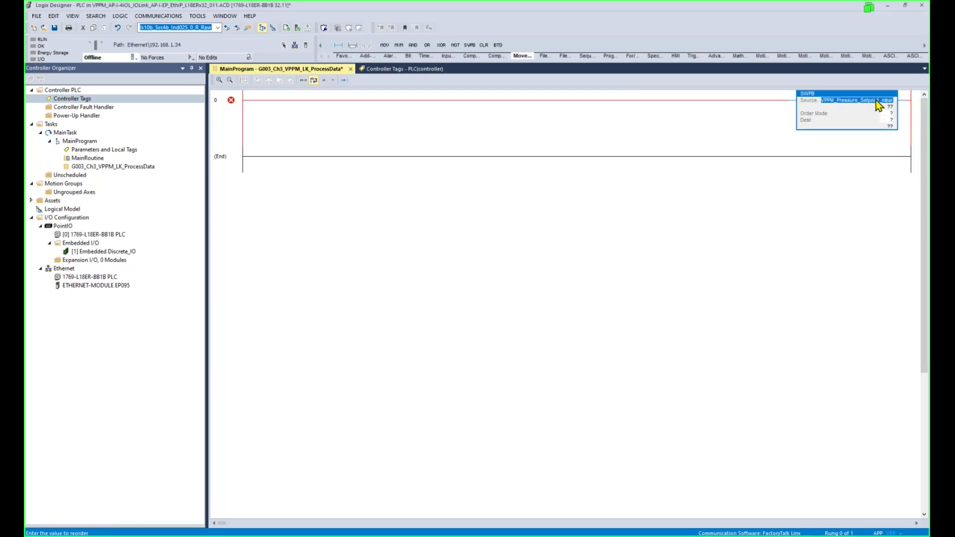
right_click(878, 104)
click(851, 109)
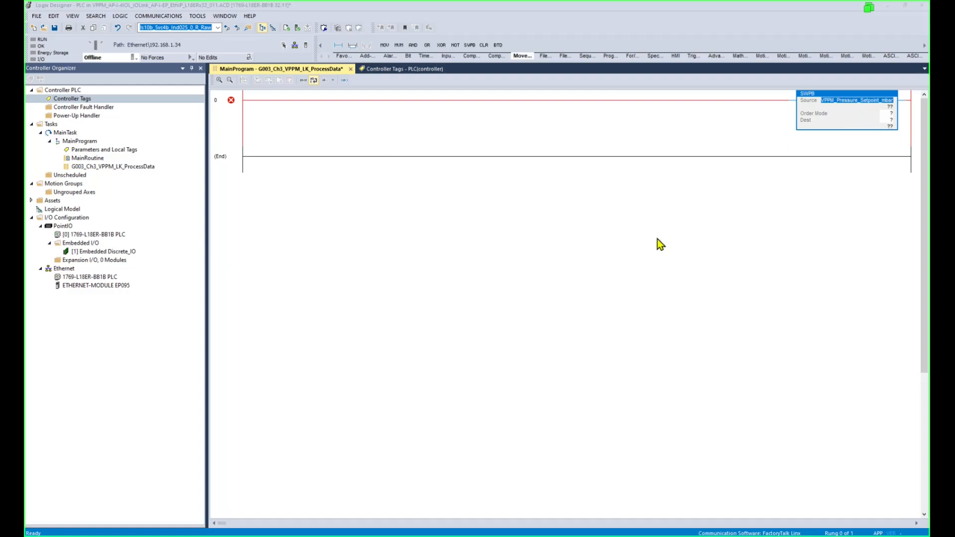
click(461, 273)
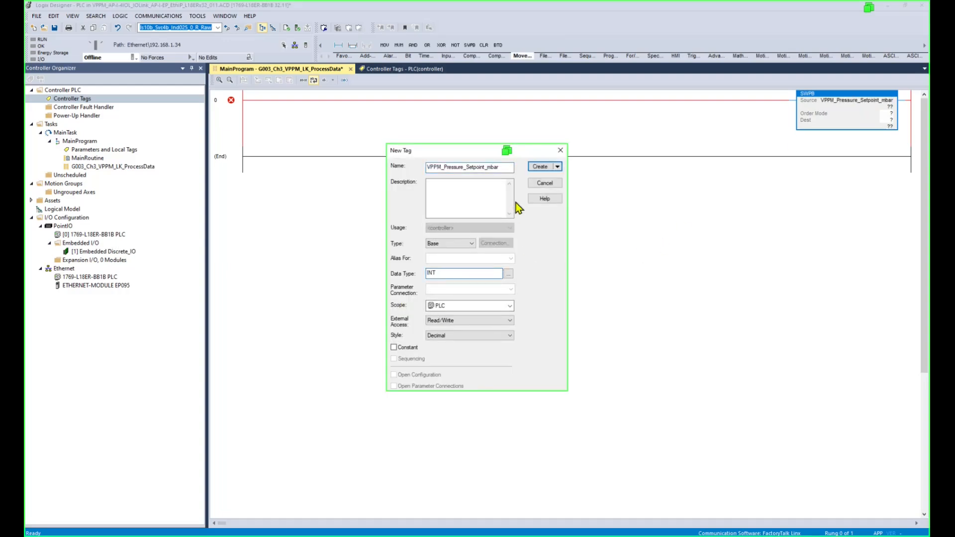
click(542, 166)
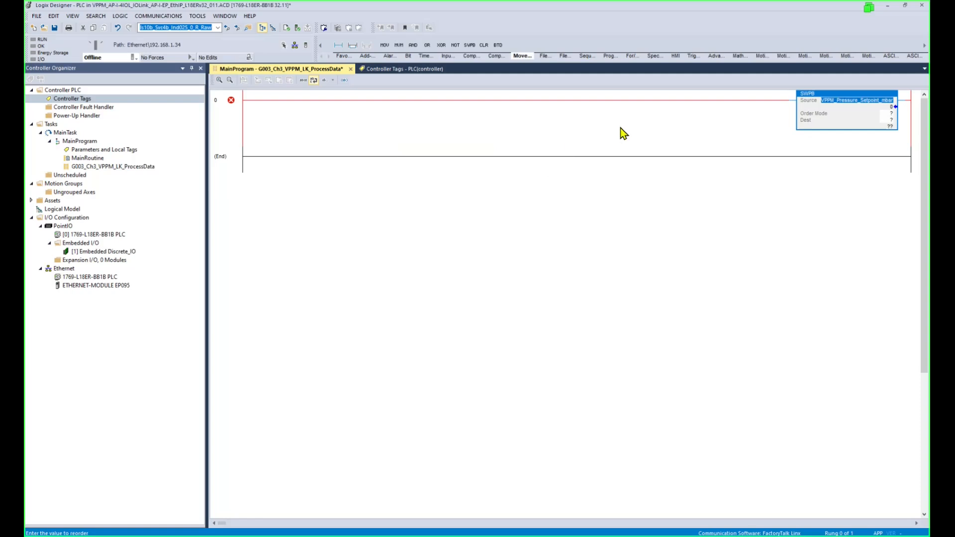
double_click(891, 114)
Set the SWPB Order Mode to REVERSE.
click(897, 115)
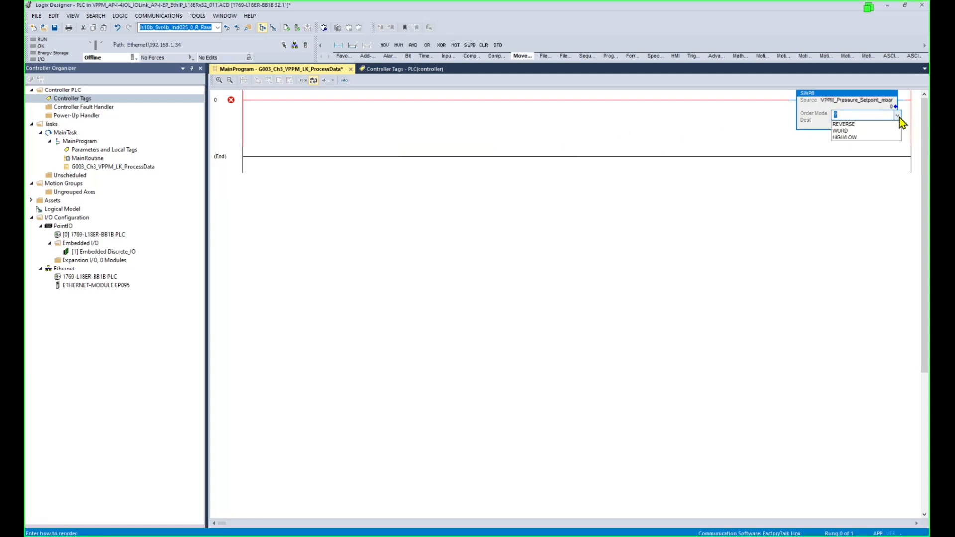
click(861, 133)
click(862, 126)
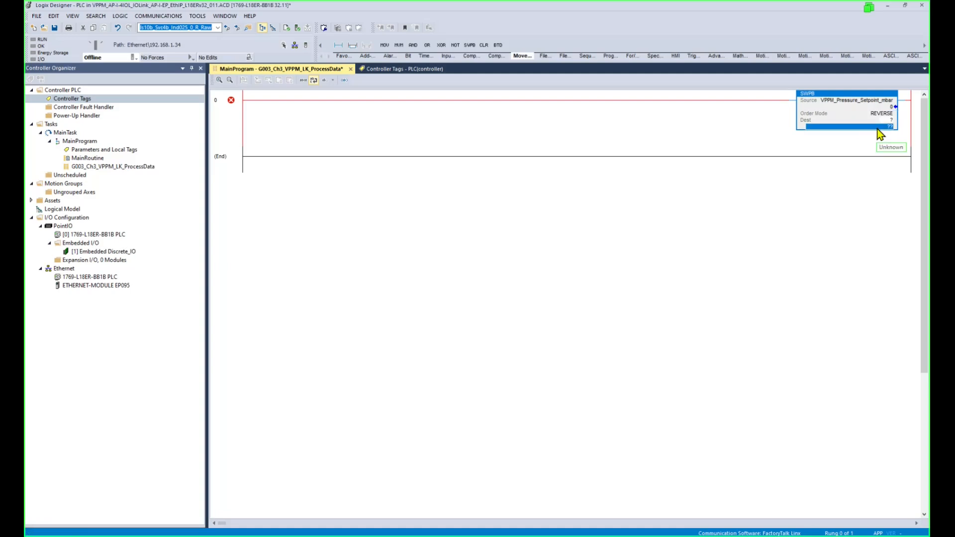
Set the SWPB Dest to VPPM_Pressure_Setpoint_BytesSwap_mbar, creating it as a new INT tag.
double_click(830, 120)
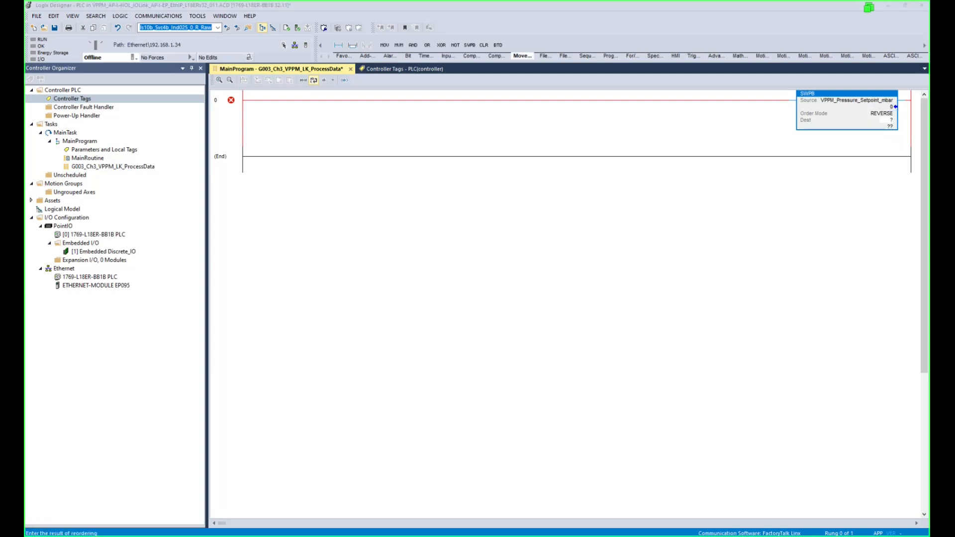
click(887, 120)
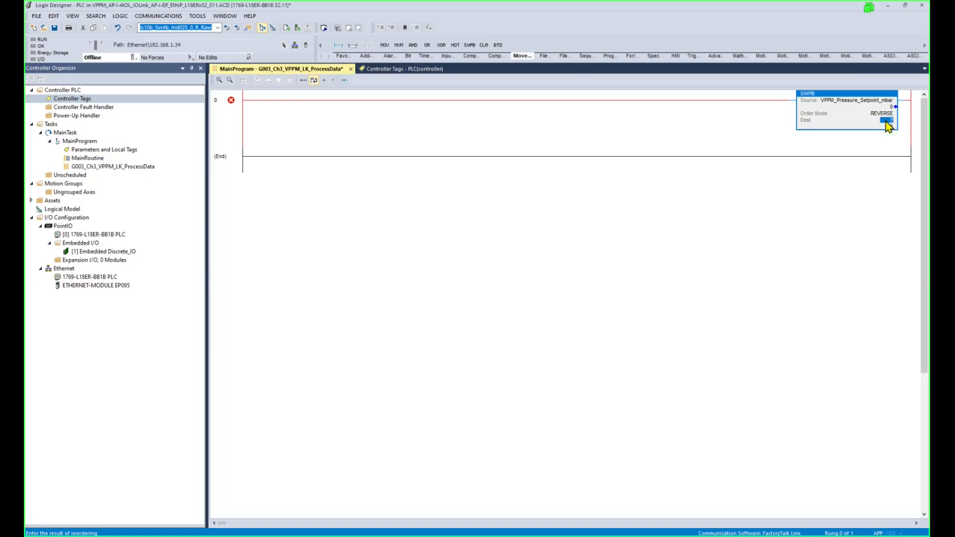
double_click(886, 121)
text(VPPM_Pressure_Setpoint_BytesSwap_mbar)
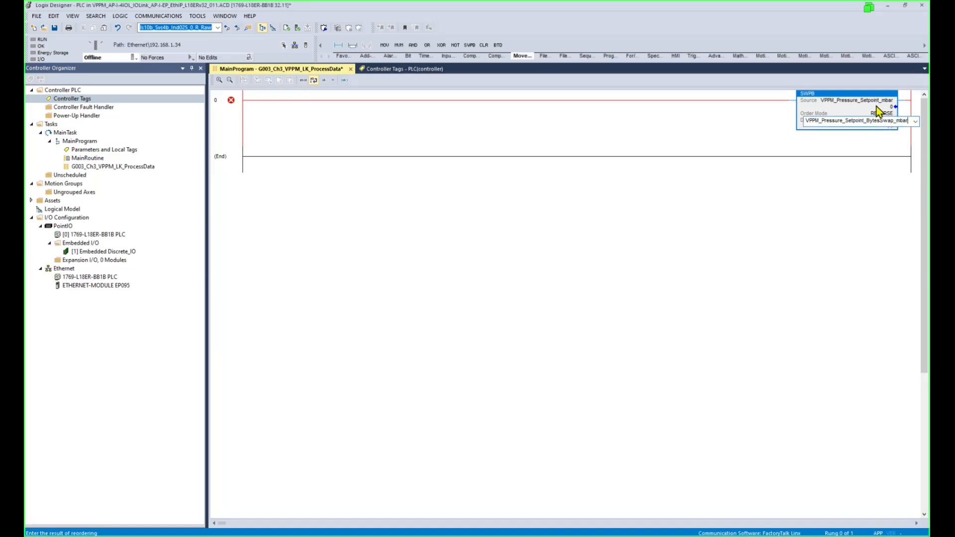
key(Return)
click(847, 123)
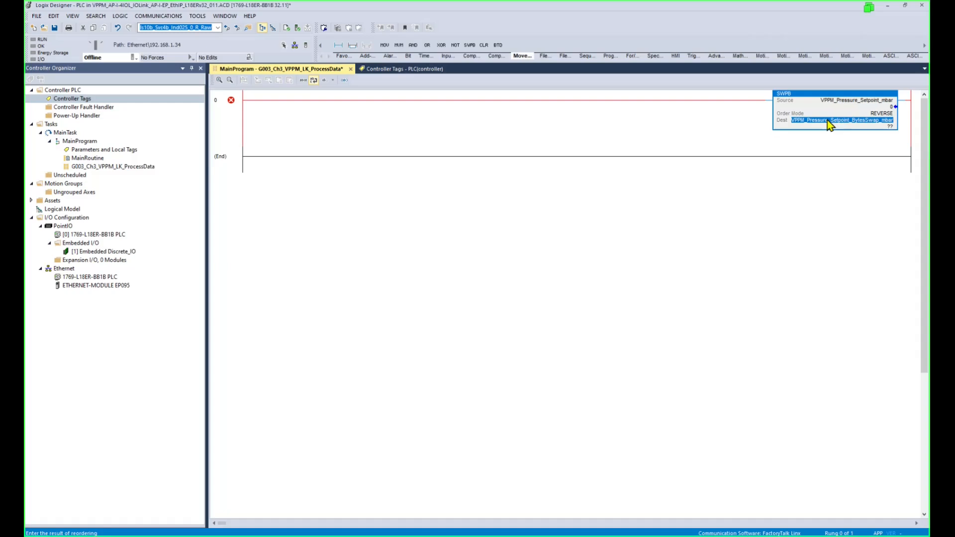
right_click(880, 121)
click(873, 126)
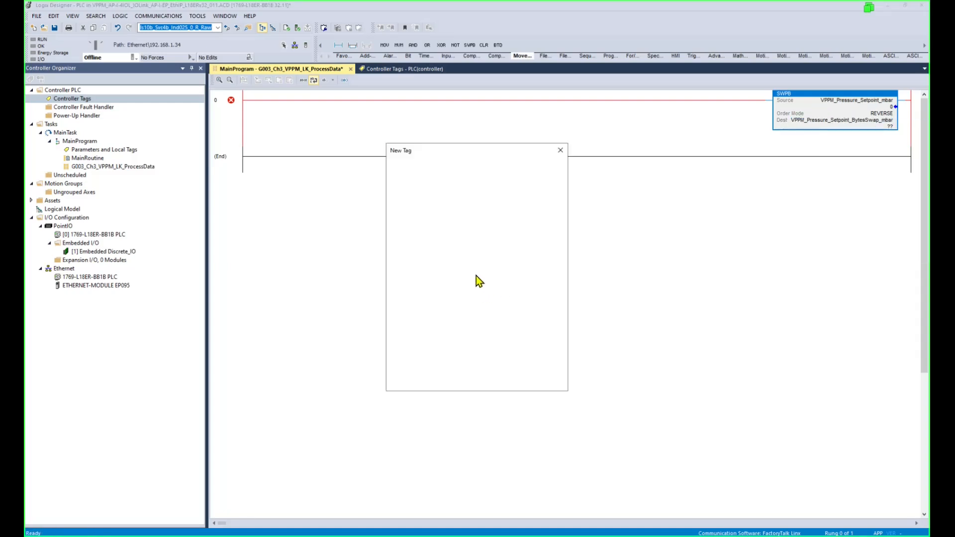
click(453, 271)
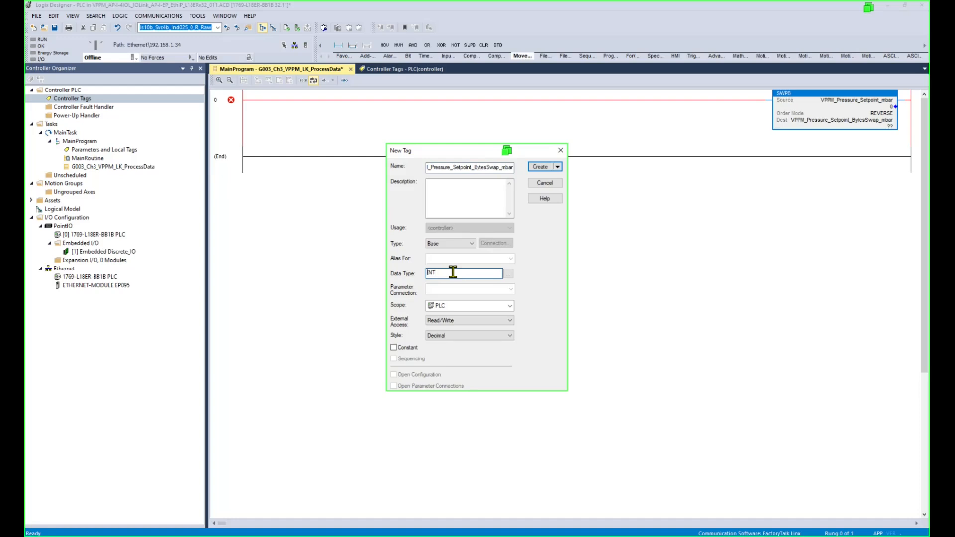
click(538, 168)
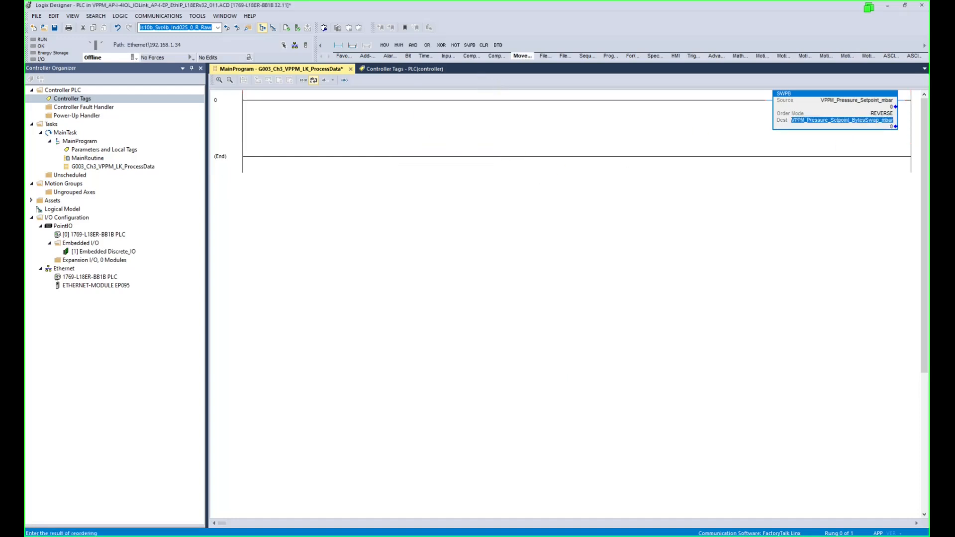
click(544, 55)
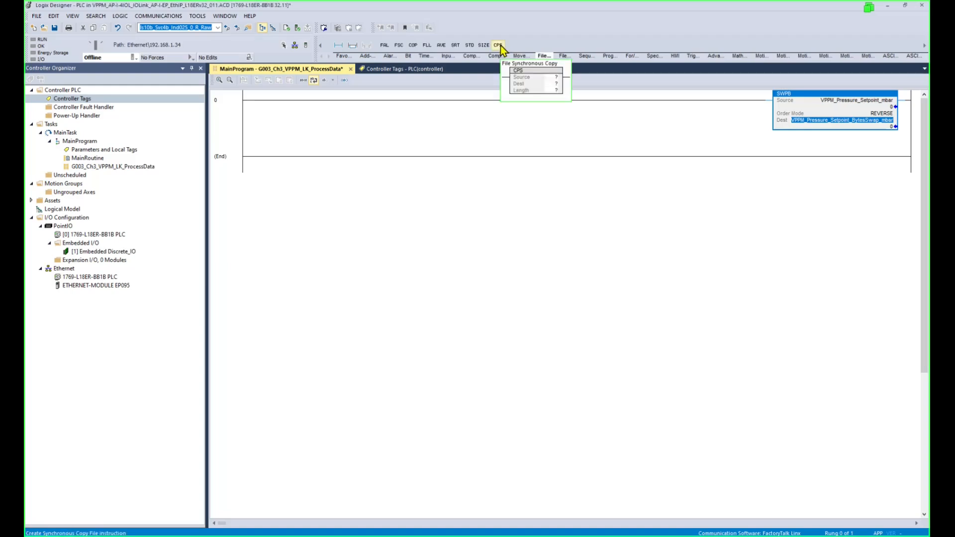
Insert a CPS after the SWPB with Source VPPM_Pressure_Setpoint_BytesSwap_mbar.
click(498, 45)
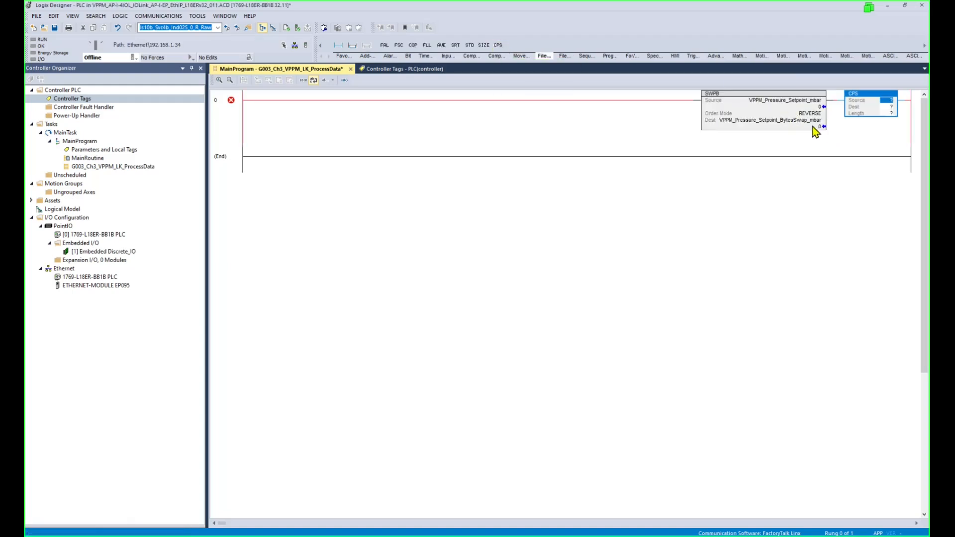
drag(810, 122, 890, 101)
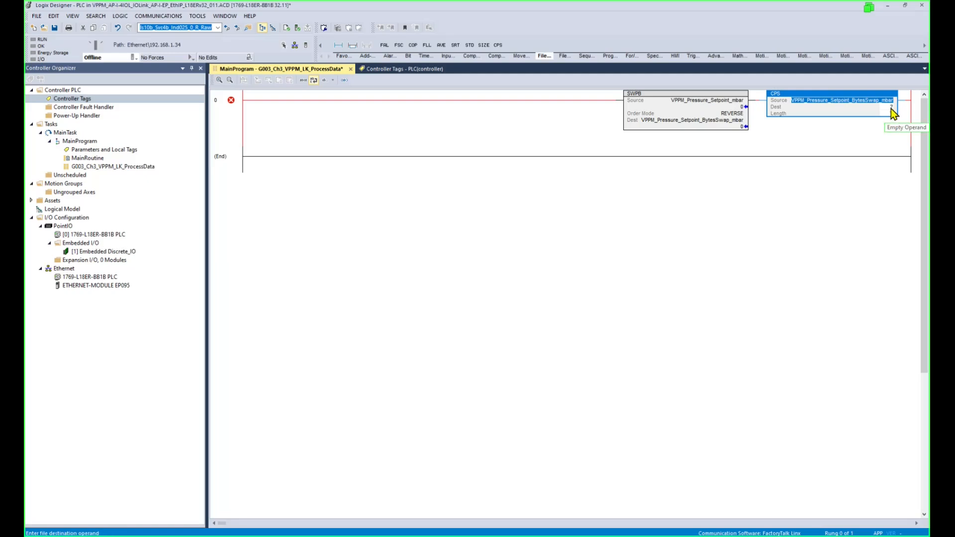
click(891, 107)
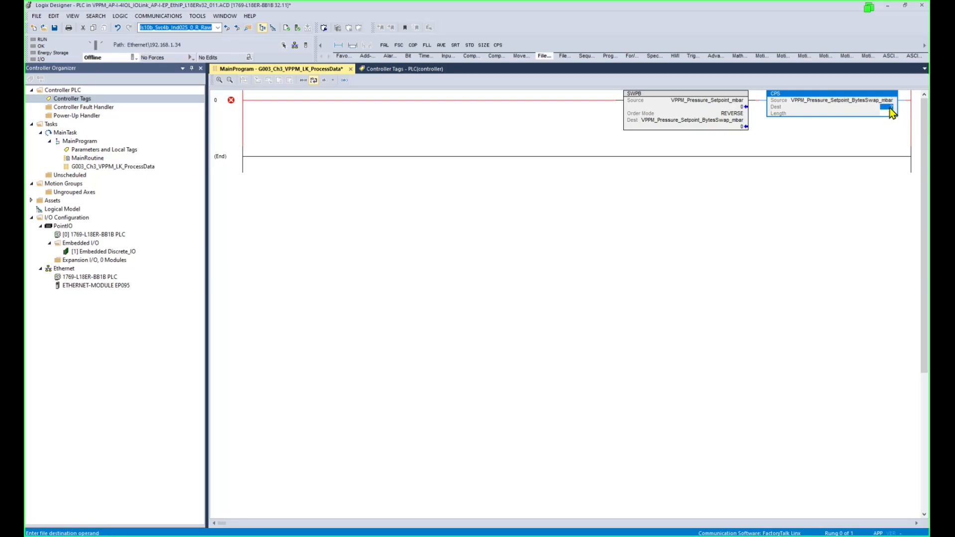
Set the CPS Dest to EP095_outputs.module_3.Port_3[0] copied from Controller Tags, with Length 1.
click(410, 70)
click(352, 420)
key(ctrl+c)
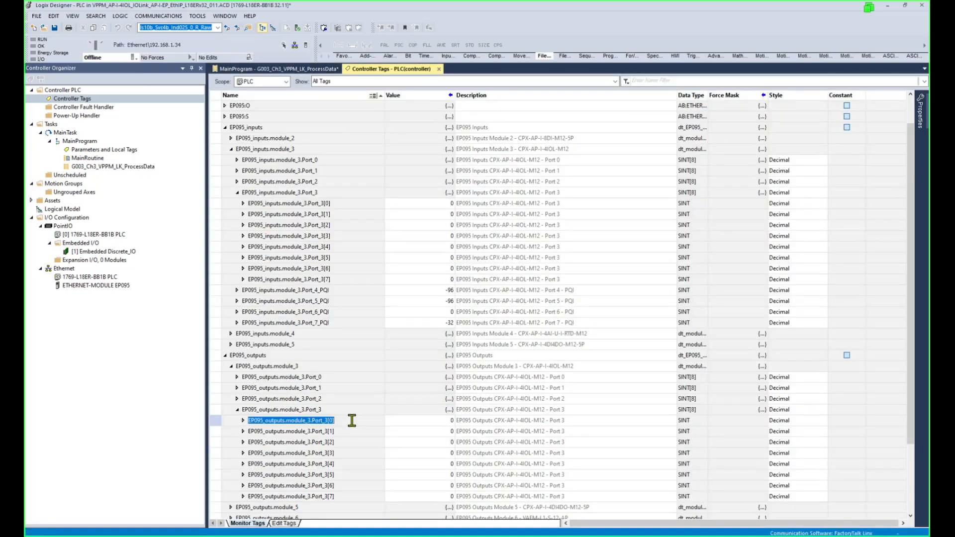
right_click(326, 423)
click(339, 450)
click(305, 68)
double_click(884, 108)
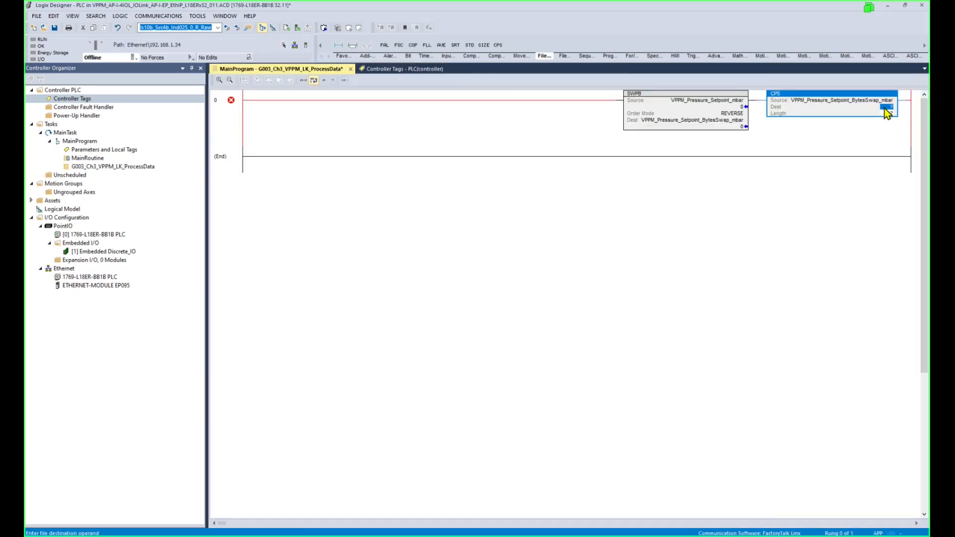
key(ctrl+v)
key(Return)
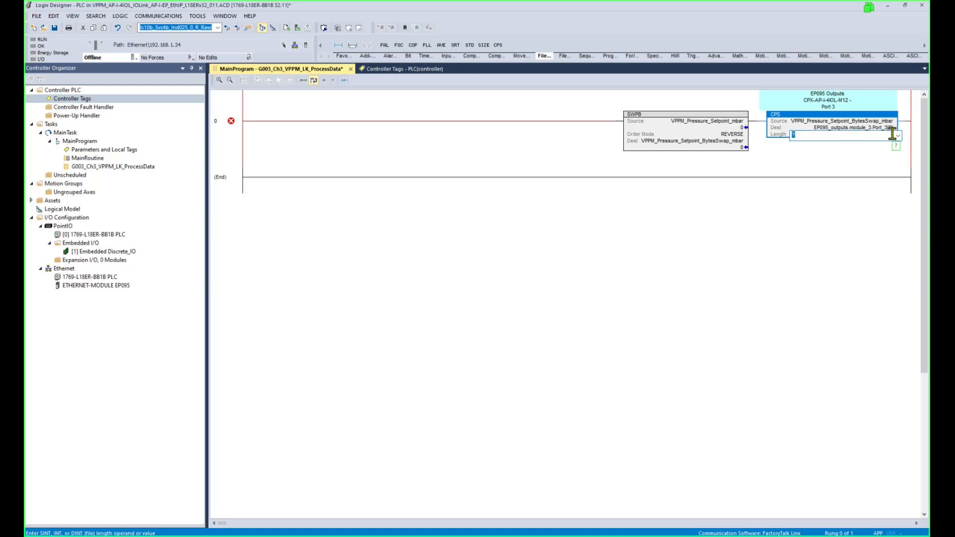
click(888, 129)
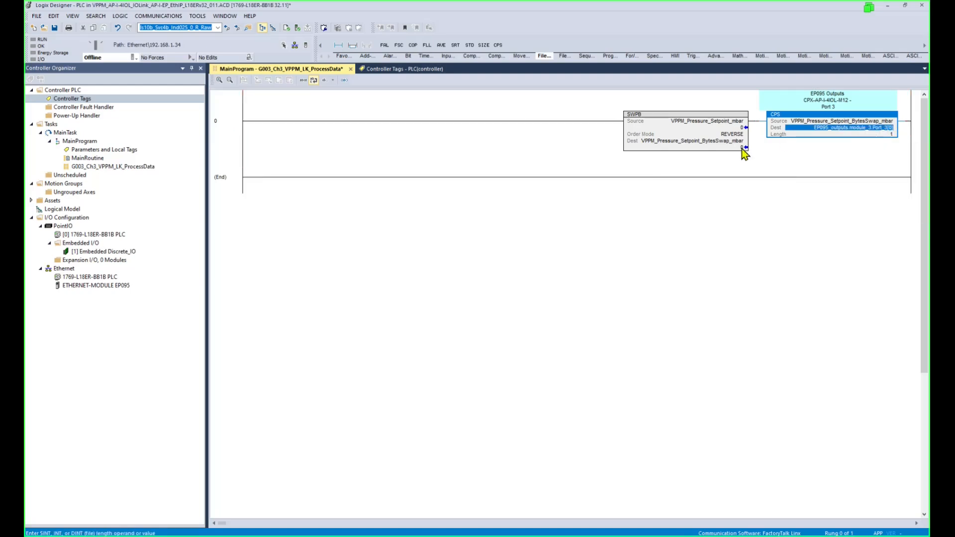
click(227, 120)
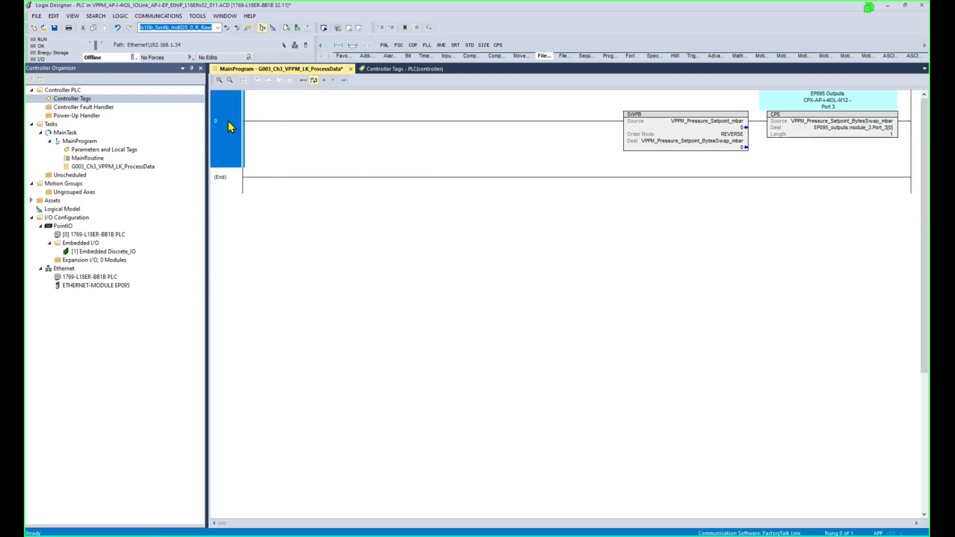
click(741, 127)
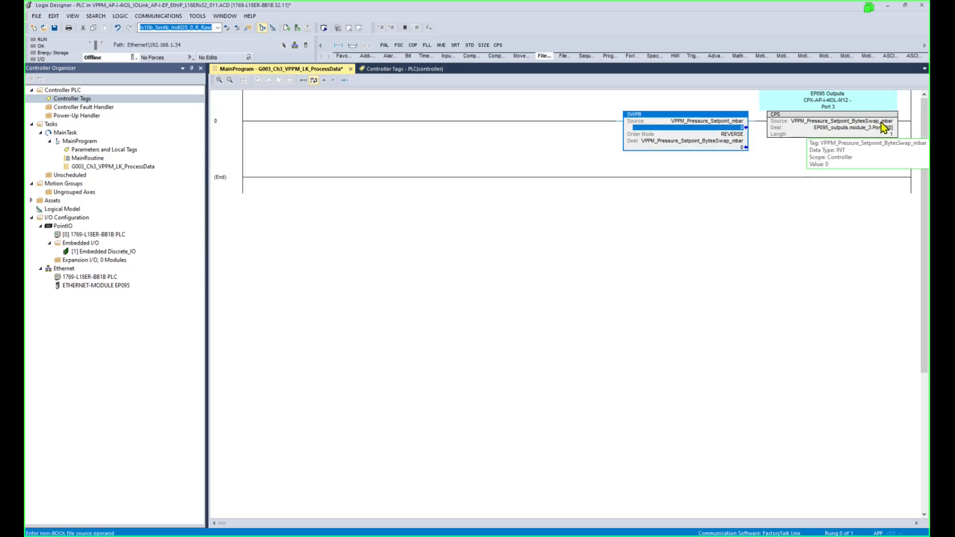
click(227, 121)
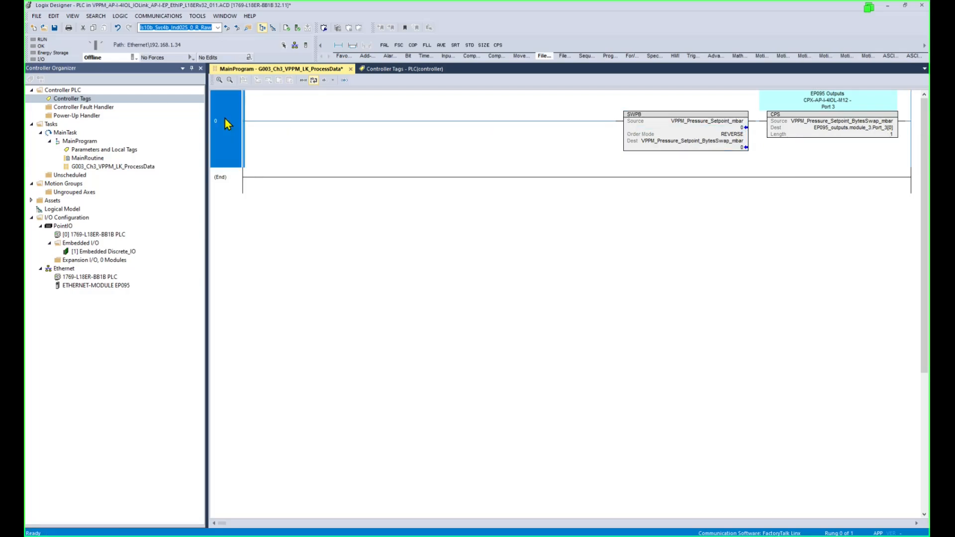
Add rung 1 and comment rung 0 as the Pressure Setpoint input word.
click(339, 47)
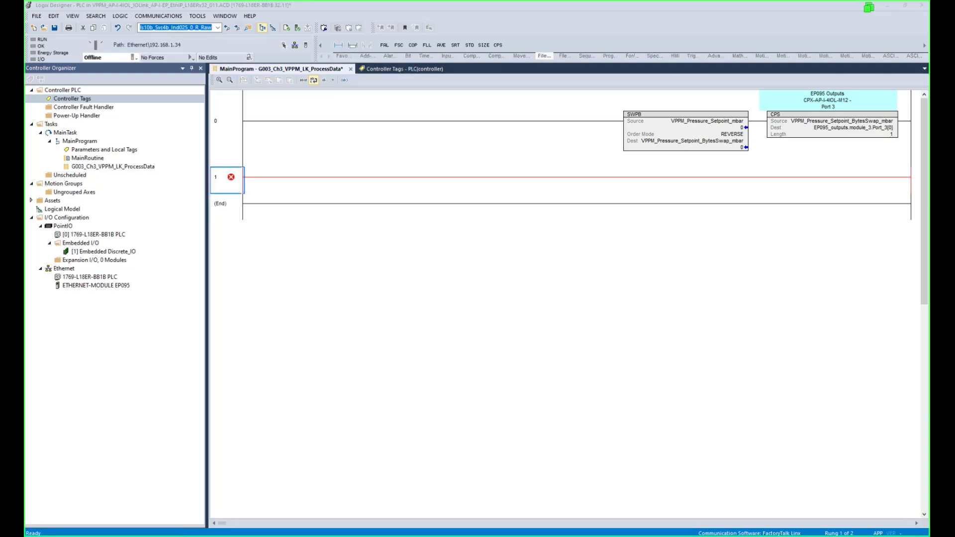
click(239, 127)
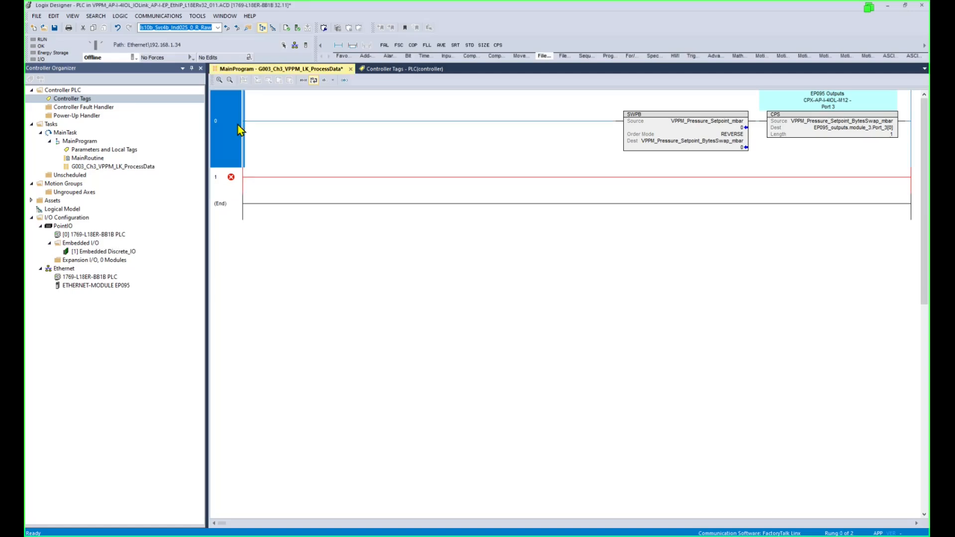
right_click(238, 127)
click(274, 192)
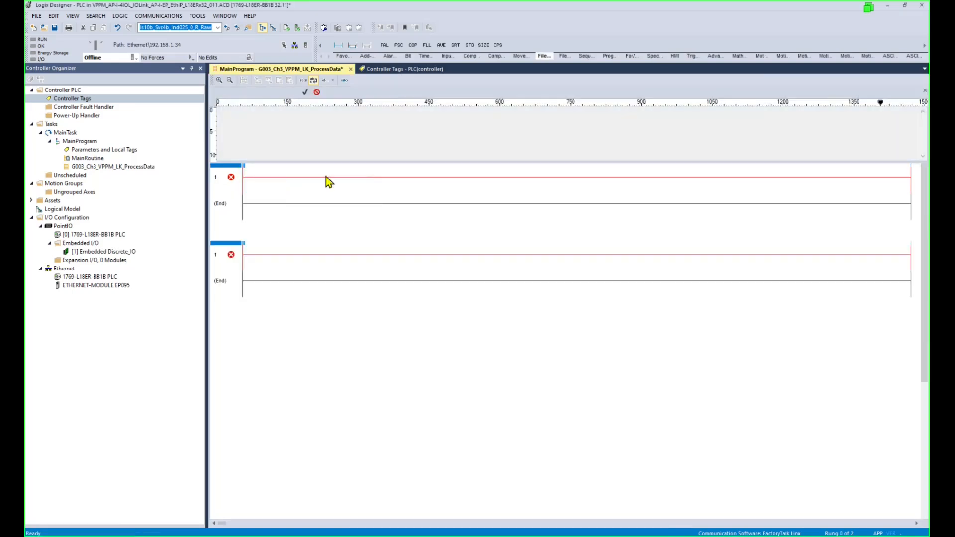
click(305, 93)
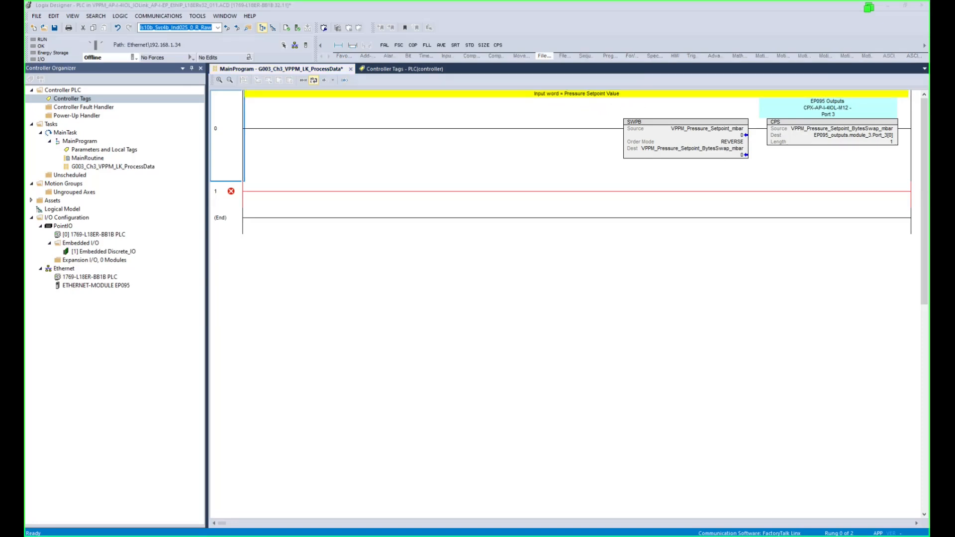
Comment rung 1 as 'Output word = Pressure Actual Value'.
click(230, 196)
right_click(236, 199)
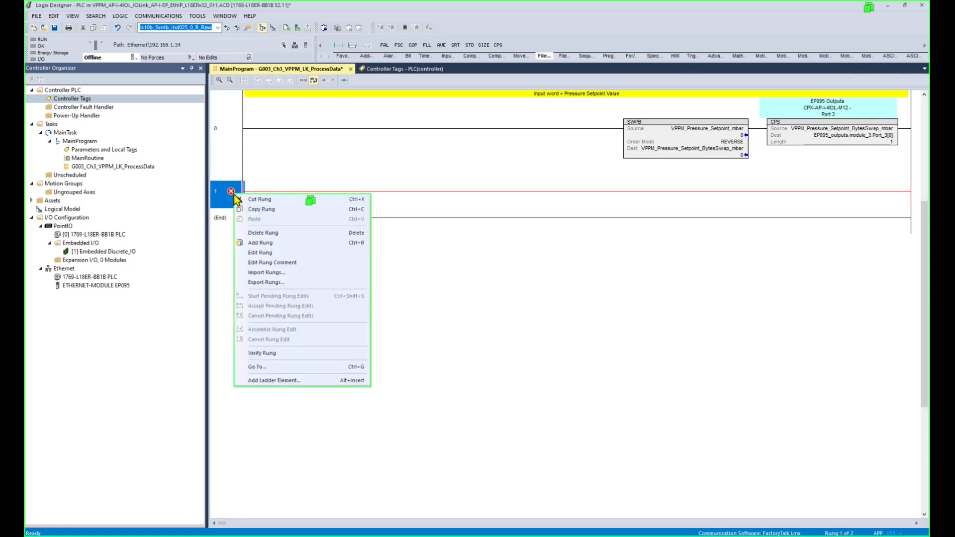
click(253, 262)
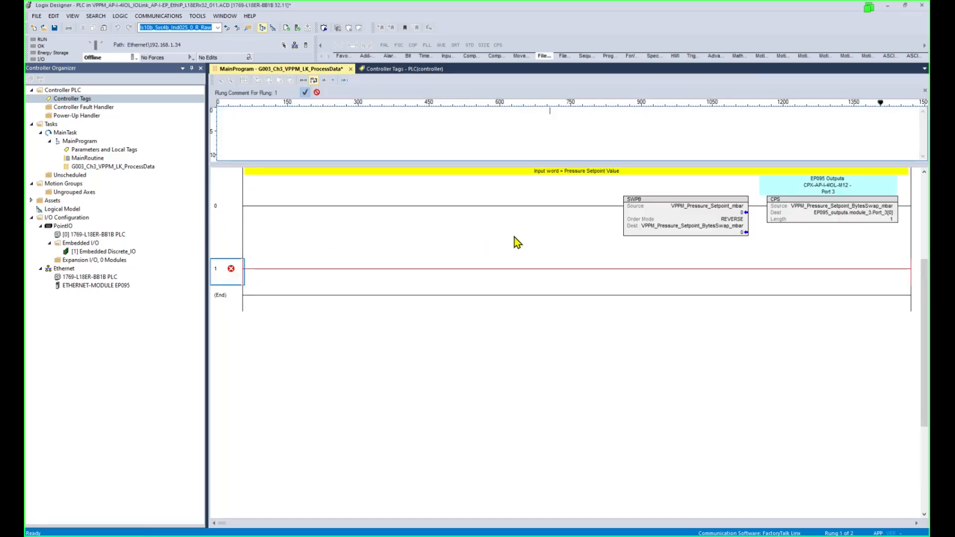
click(305, 93)
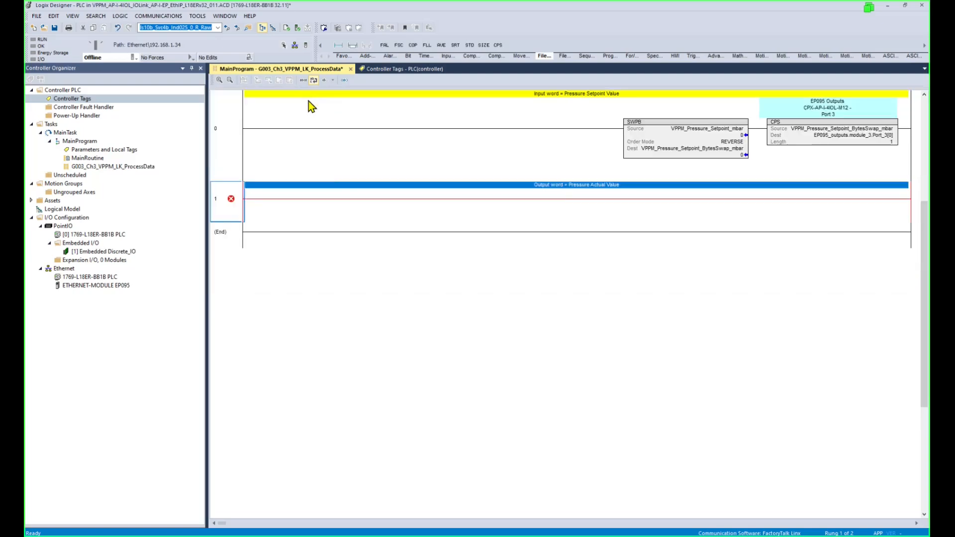
Add two BTD instructions to rung 1 and paste VPPM_Pressure_Actual_mbar as the first BTD's destination.
click(522, 58)
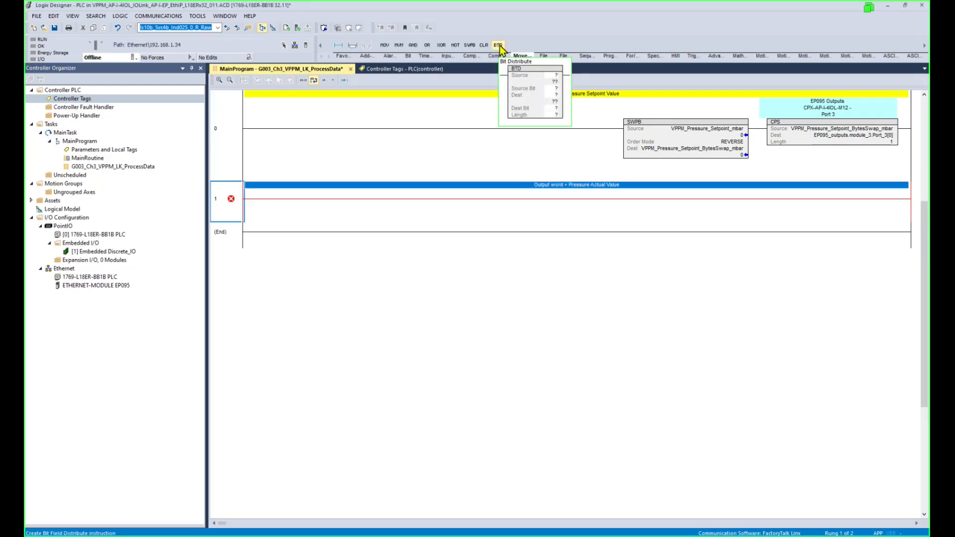
click(497, 46)
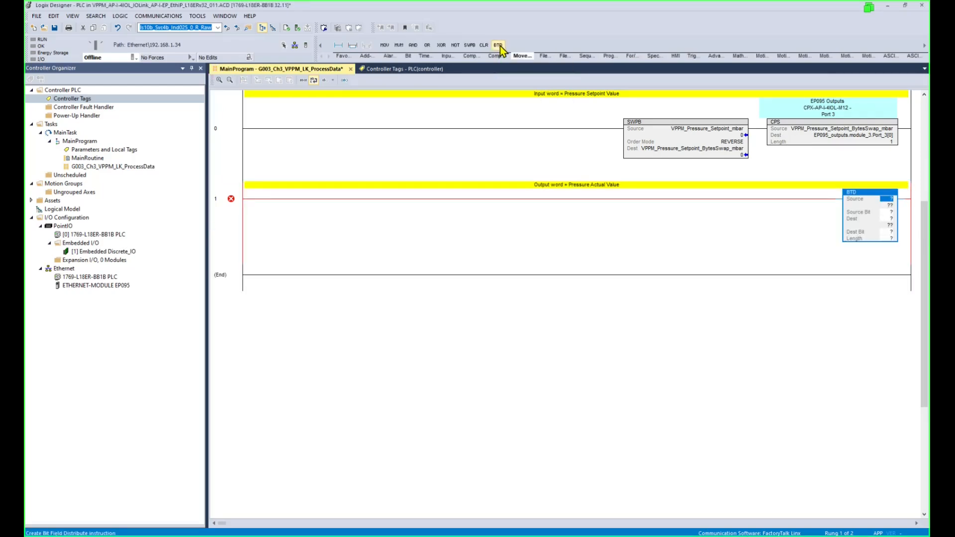
click(498, 45)
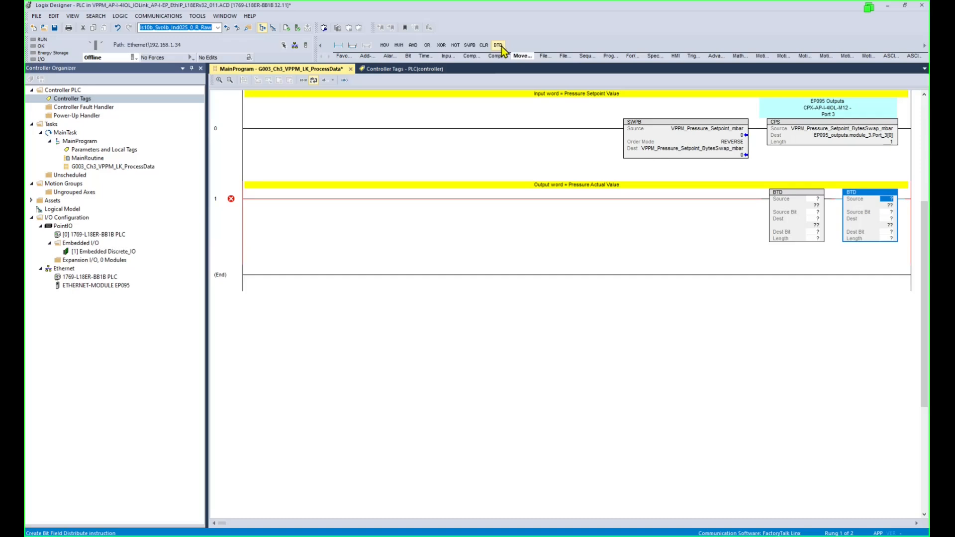
click(815, 220)
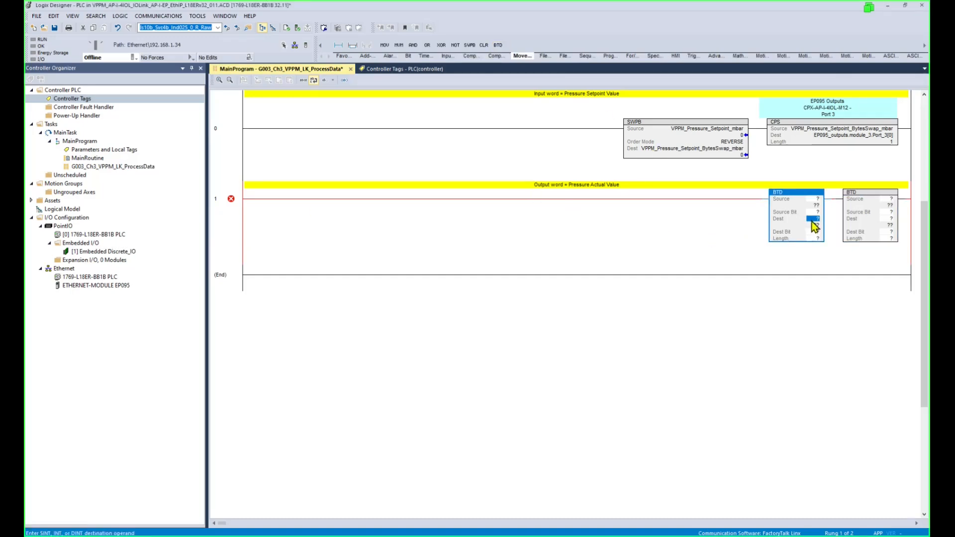
double_click(814, 220)
text(VPPM_Pressure_Actual_mbar)
key(Return)
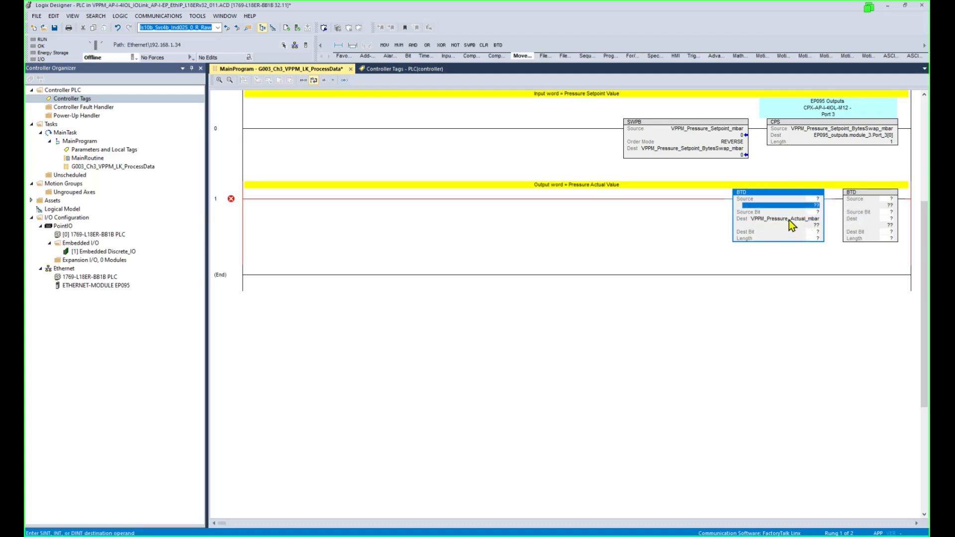
Create VPPM_Pressure_Actual_mbar as an INT tag, reuse it as the second BTD's destination, and show Controller Tags.
right_click(789, 220)
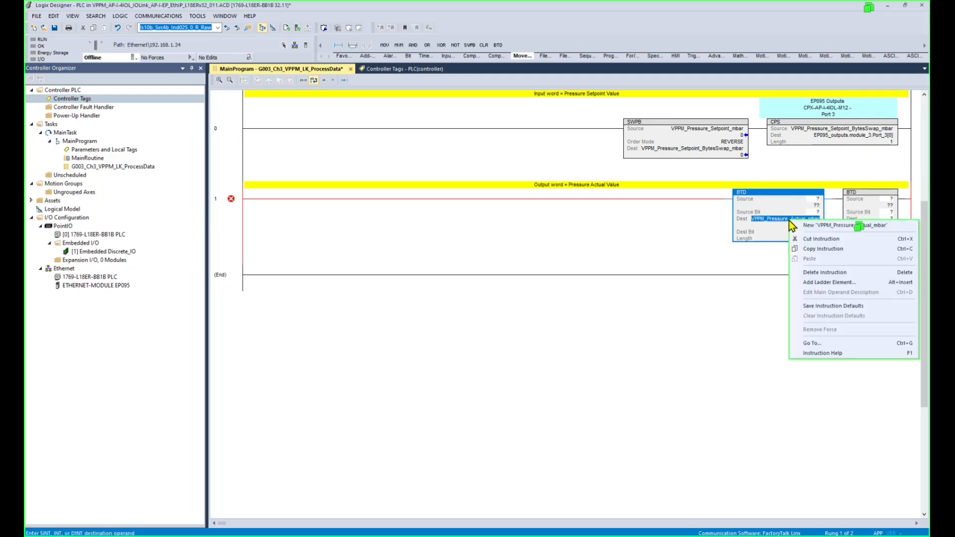
click(806, 225)
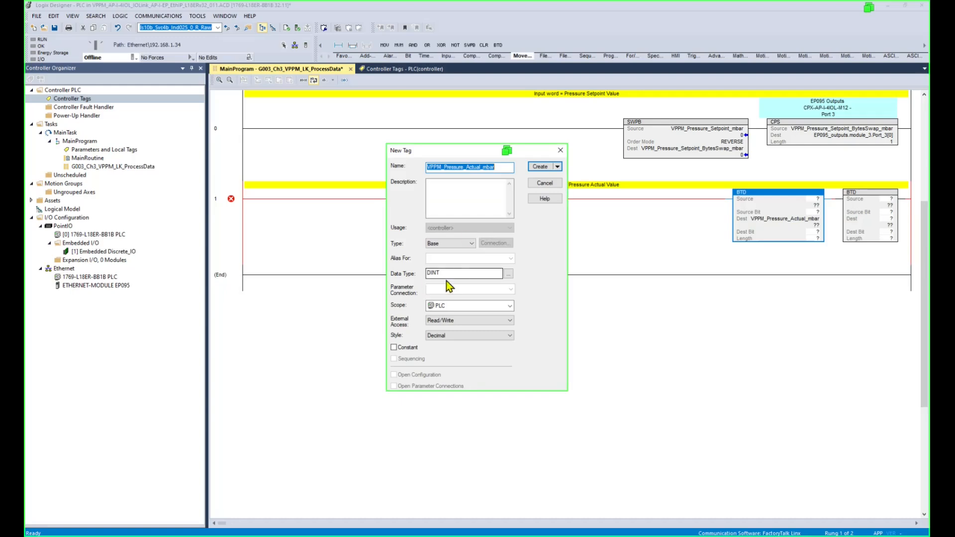
click(461, 274)
key(Delete)
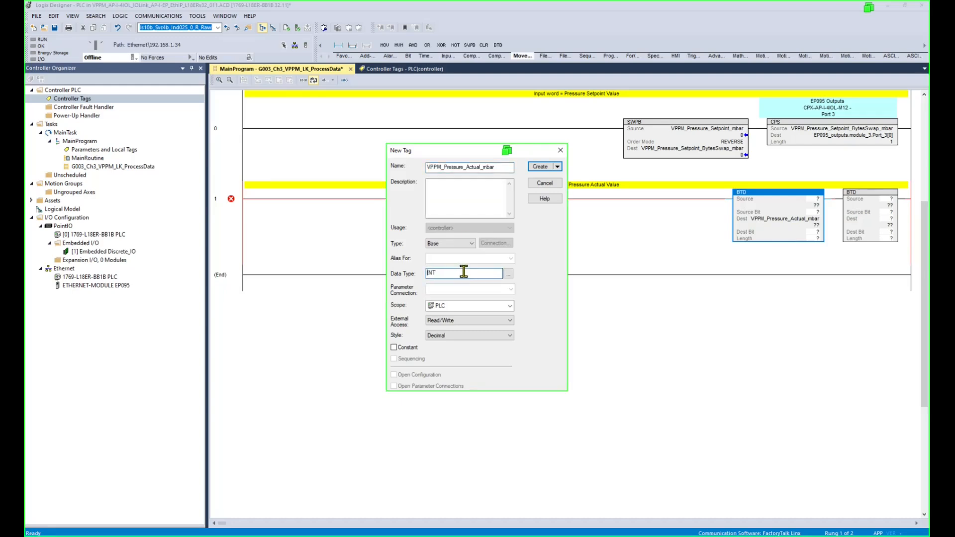
click(540, 170)
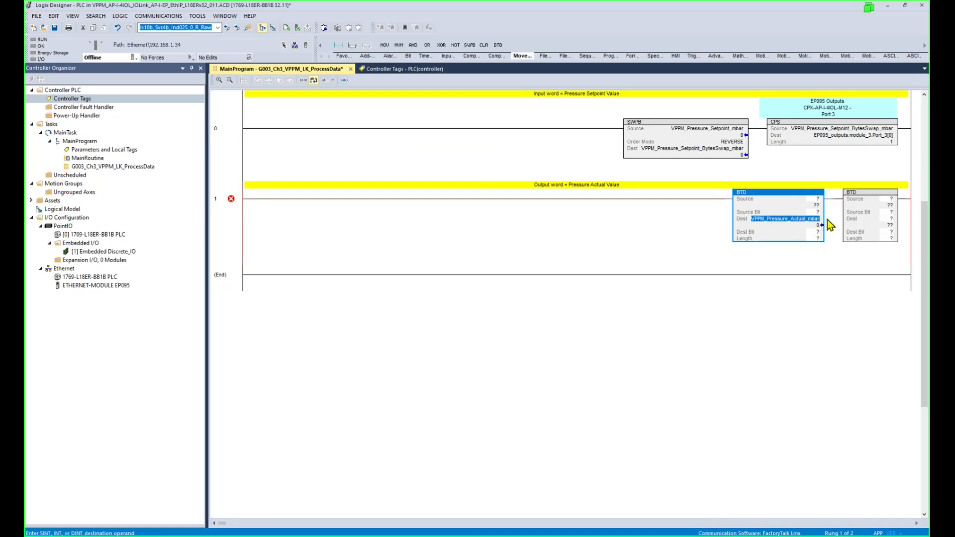
drag(816, 219, 902, 220)
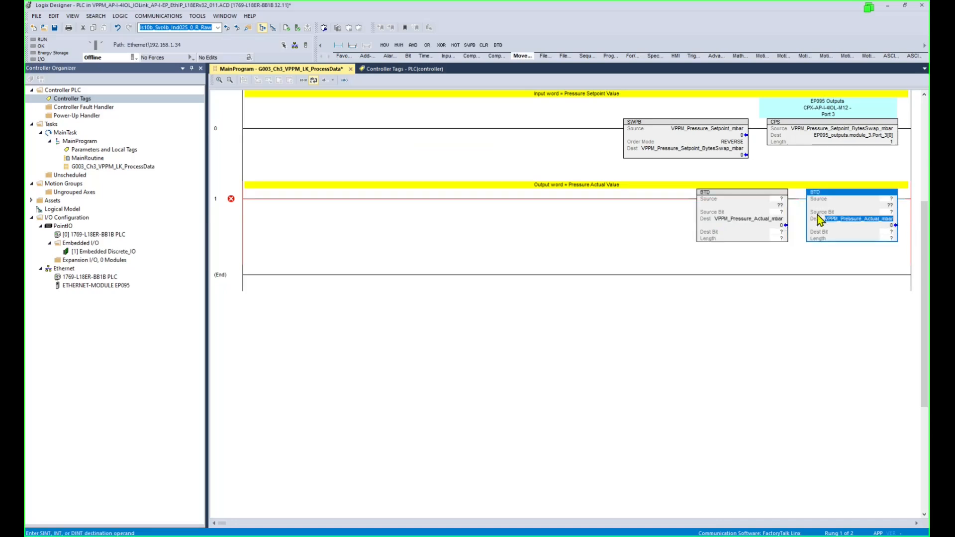
click(781, 200)
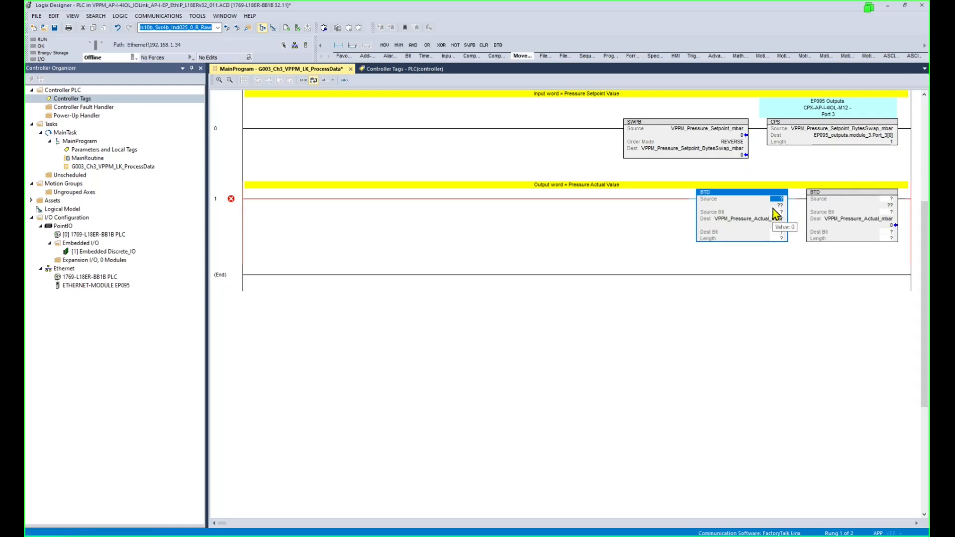
click(400, 68)
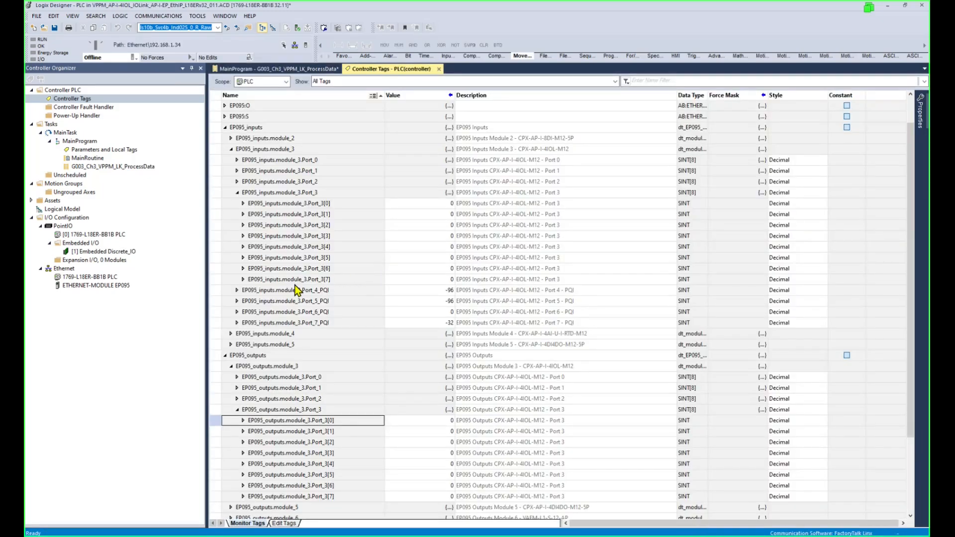
Copy Port_3[0] and Port_3[1] from the tag list into the right and left BTD sources.
click(348, 203)
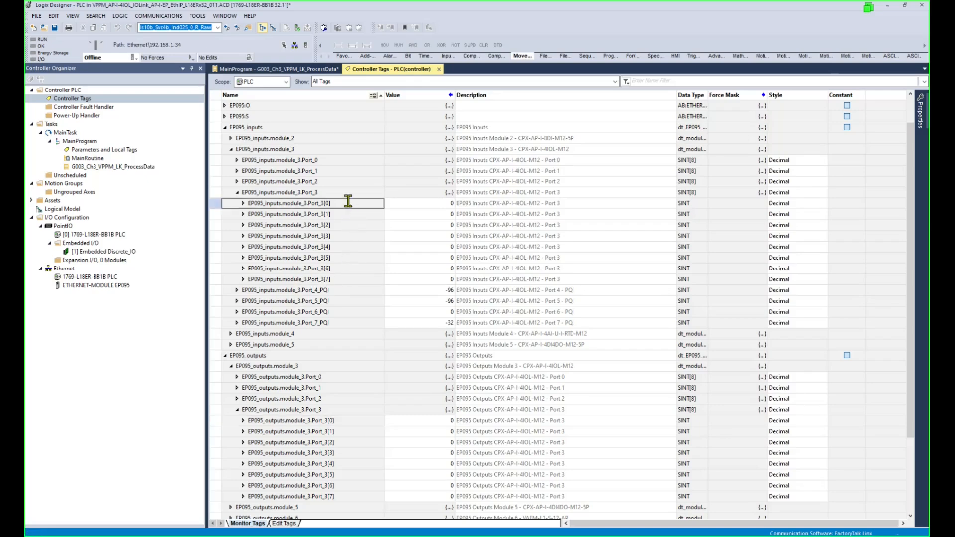
click(348, 203)
key(ctrl+c)
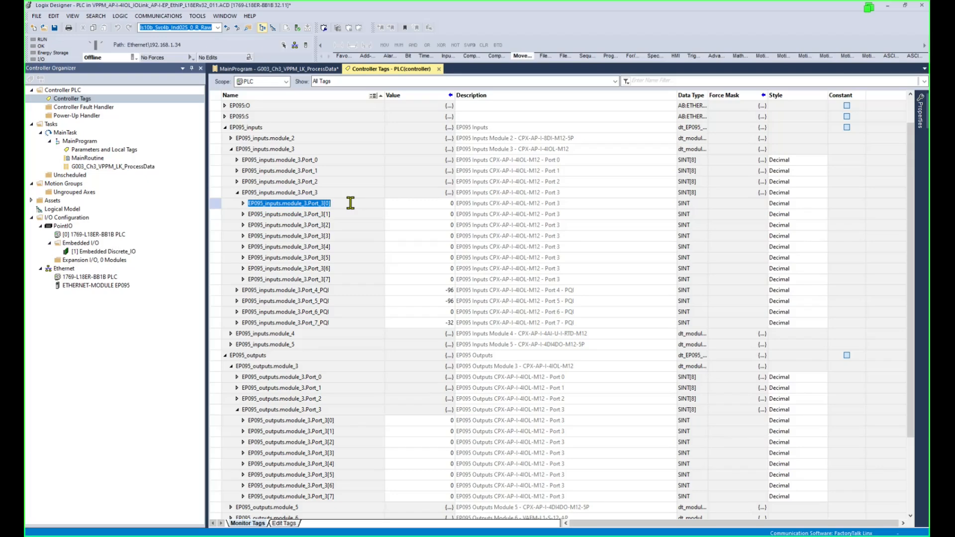
click(326, 70)
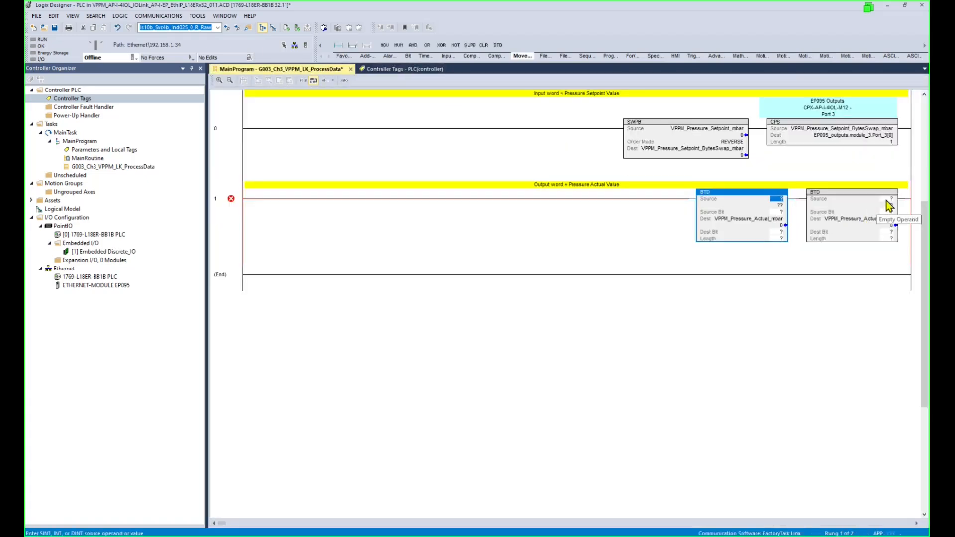
double_click(875, 200)
key(ctrl+v)
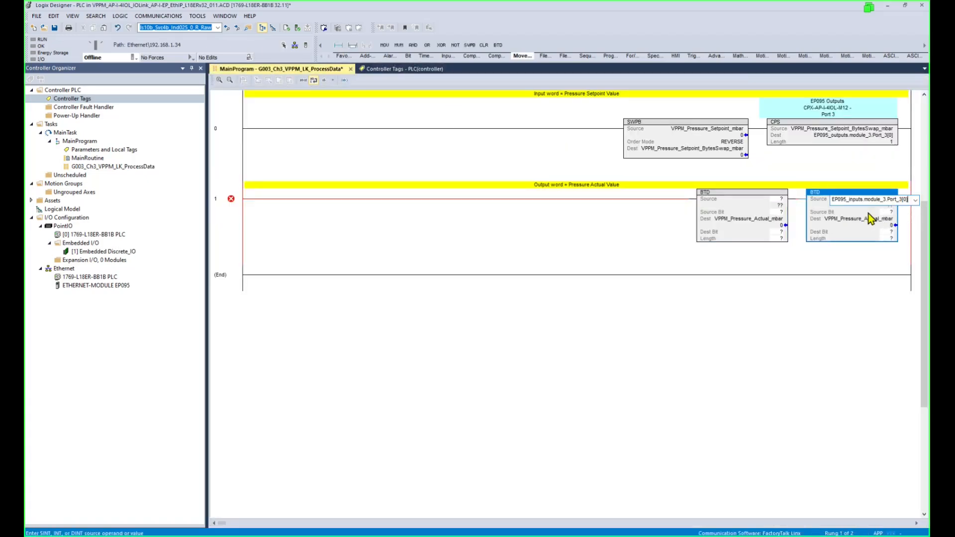
double_click(751, 198)
click(423, 69)
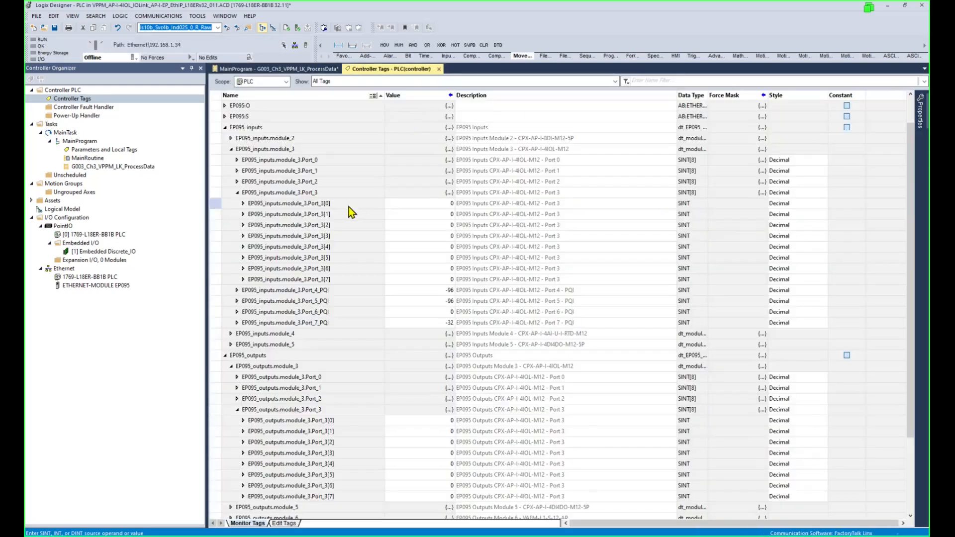
double_click(344, 214)
key(ctrl+c)
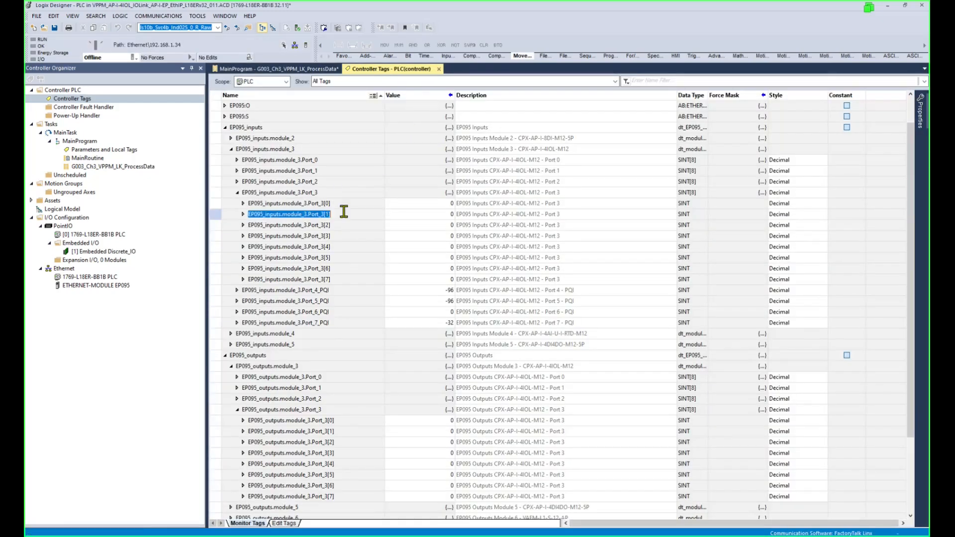
click(327, 70)
key(ctrl+v)
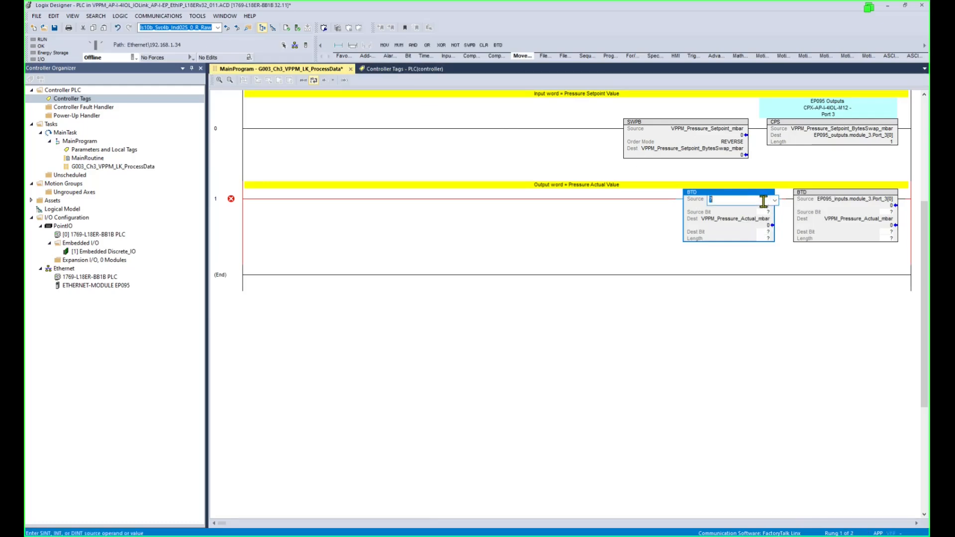
key(Return)
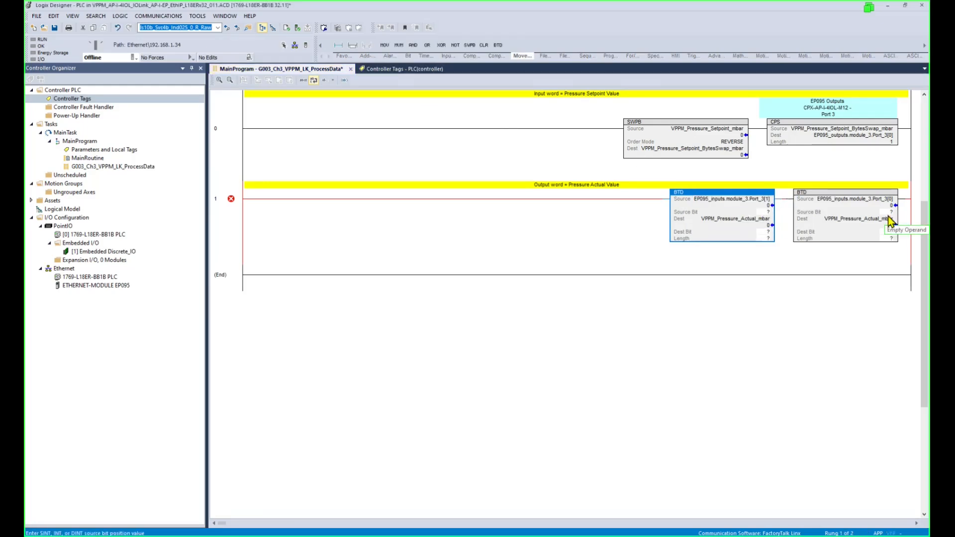
Give both BTDs source bit 0 and length 8, with destination bits 0 (left) and 8 (right).
click(889, 213)
text(0)
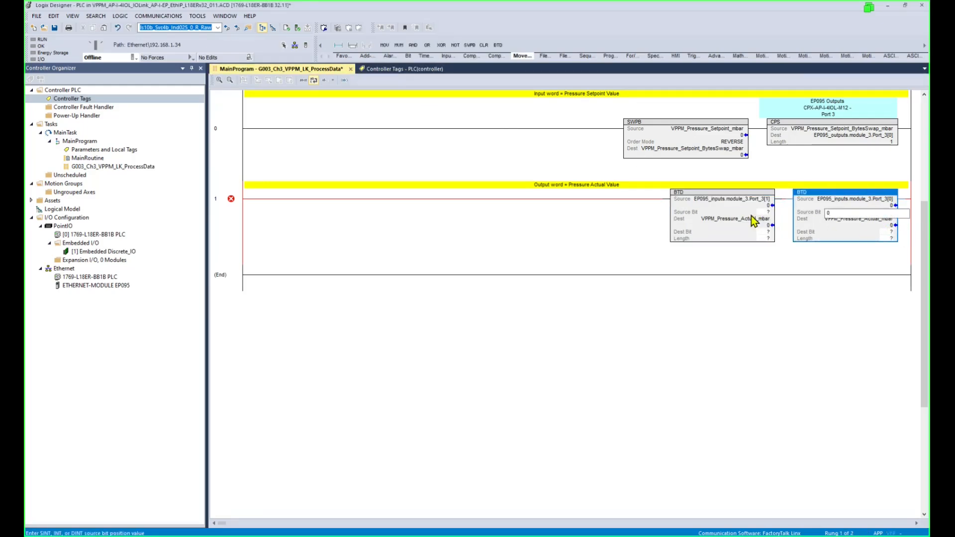
click(761, 213)
text(0)
click(765, 232)
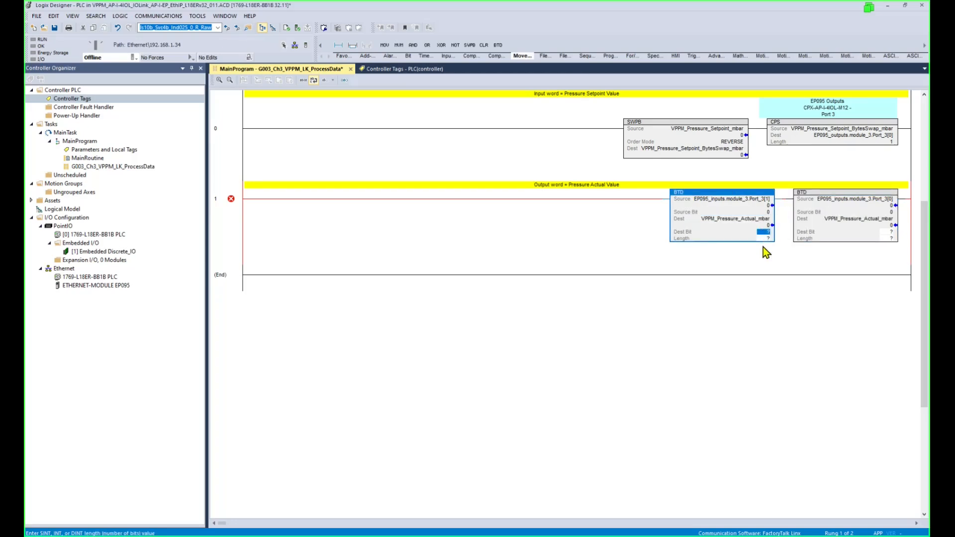
text(0)
click(766, 241)
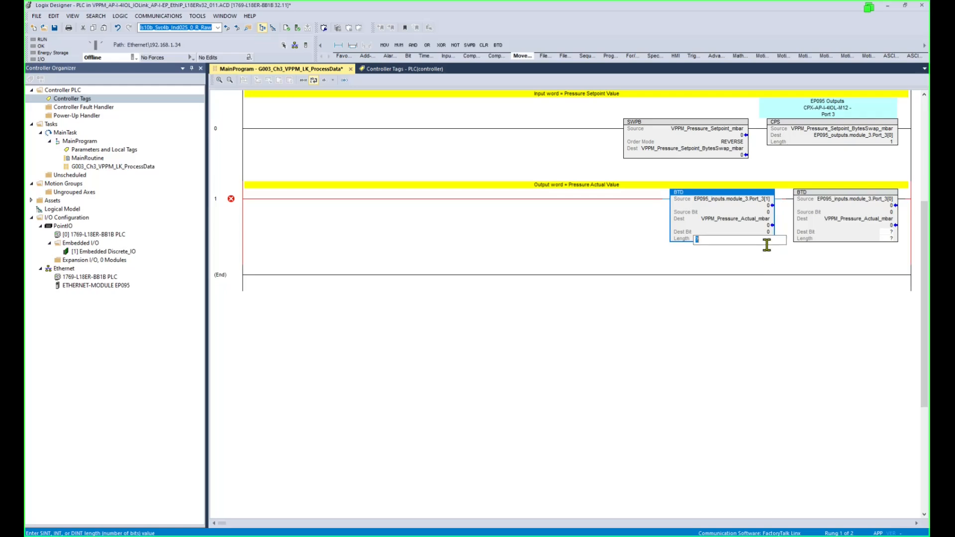
text(8)
key(Return)
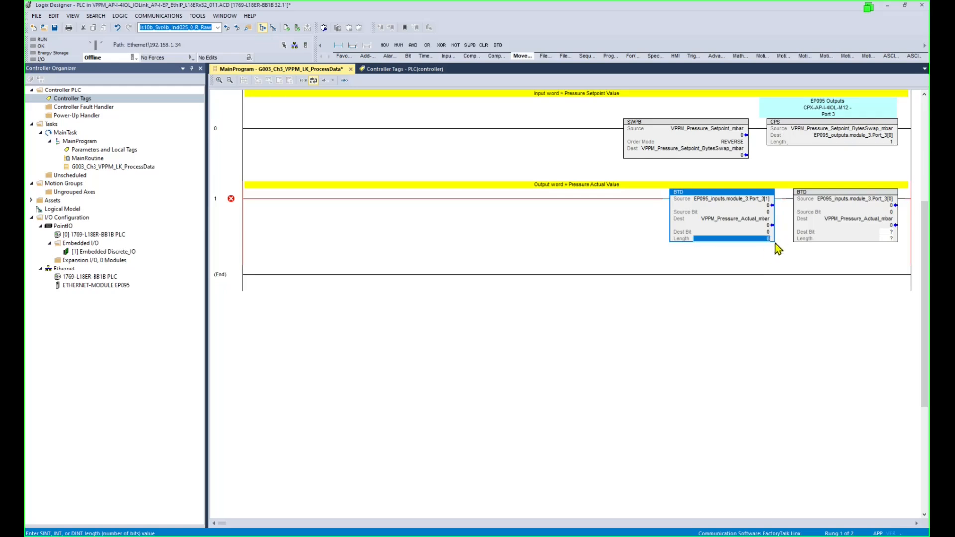
click(891, 232)
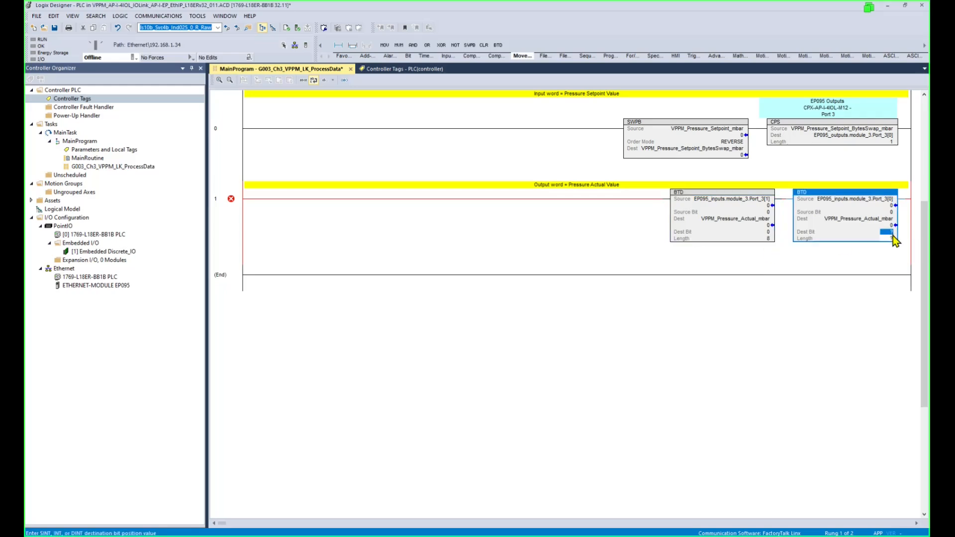
text(8)
click(888, 237)
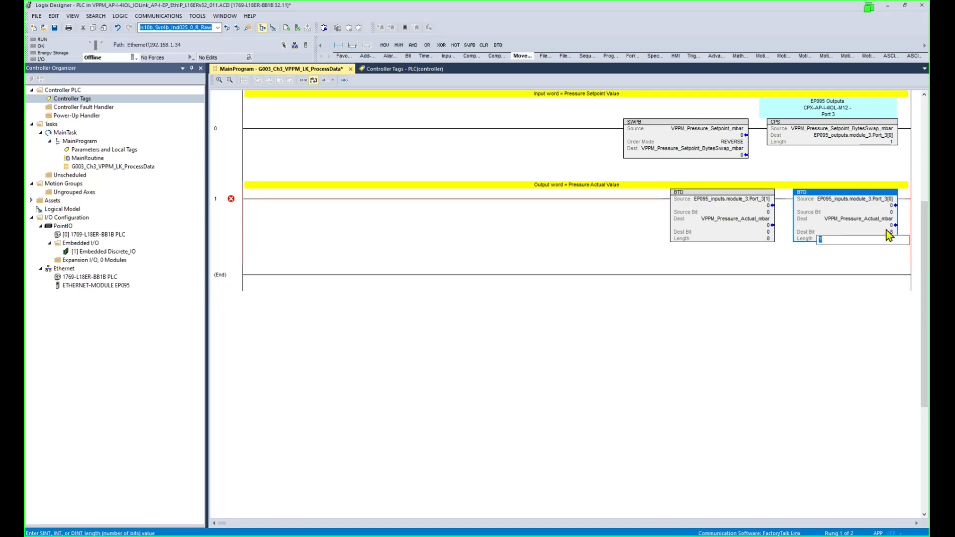
text(8)
key(Return)
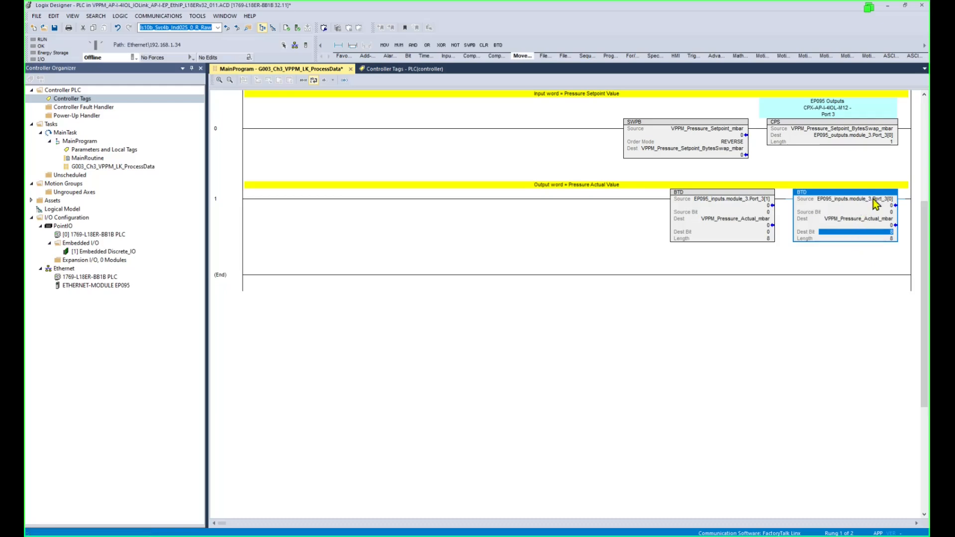
Check the right BTD's source tag and finish editing the instruction.
mouse_move(892, 203)
double_click(889, 199)
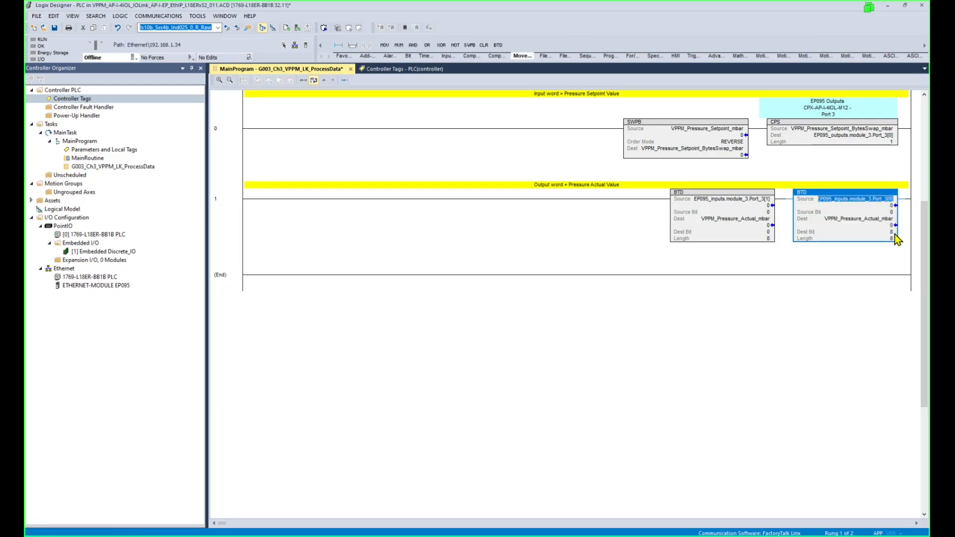
mouse_move(754, 200)
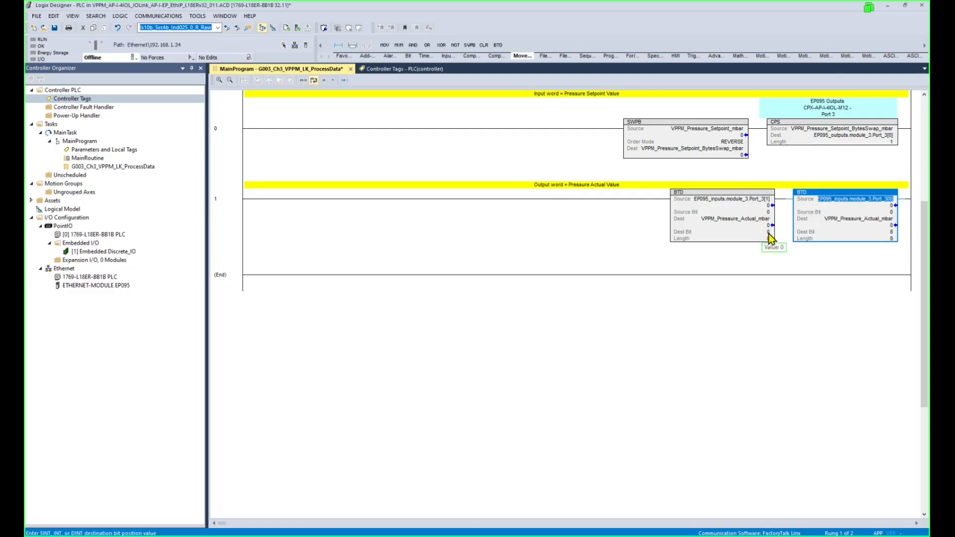
click(717, 255)
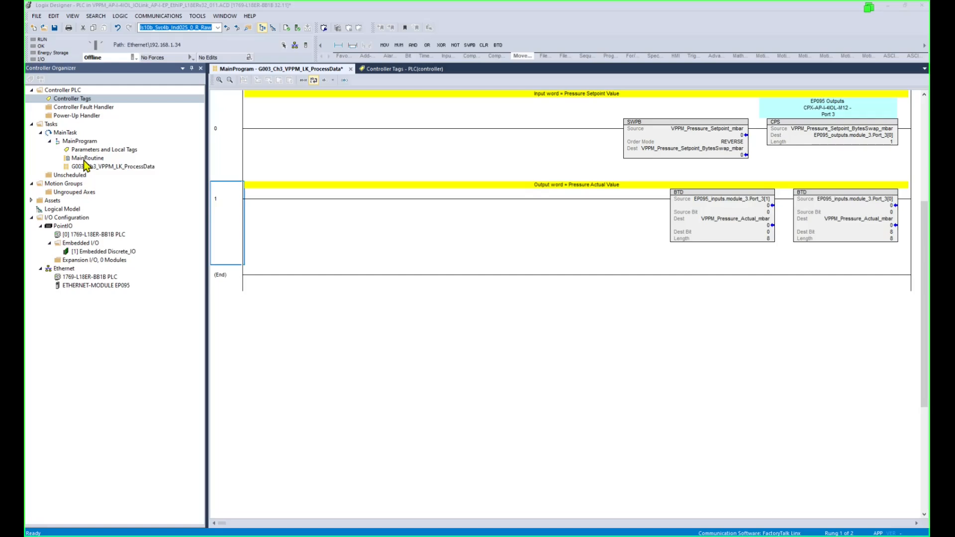
Insert a new rung 3 after rung 2 in MainRoutine holding a JSR instruction.
double_click(87, 158)
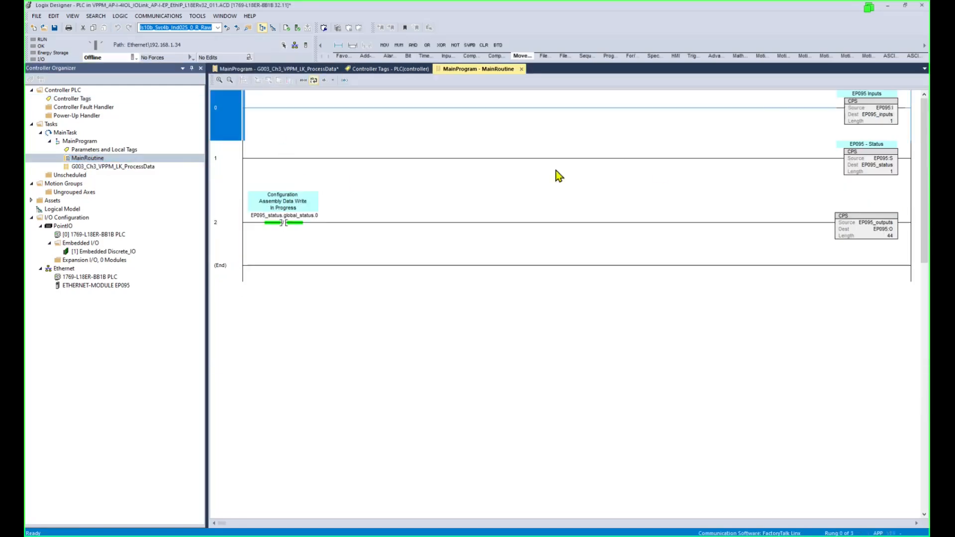
click(240, 225)
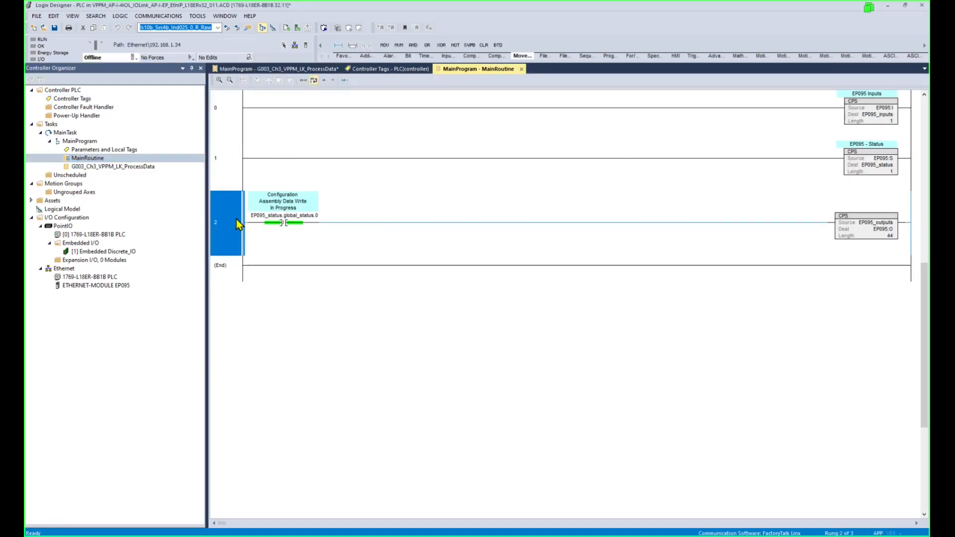
click(338, 47)
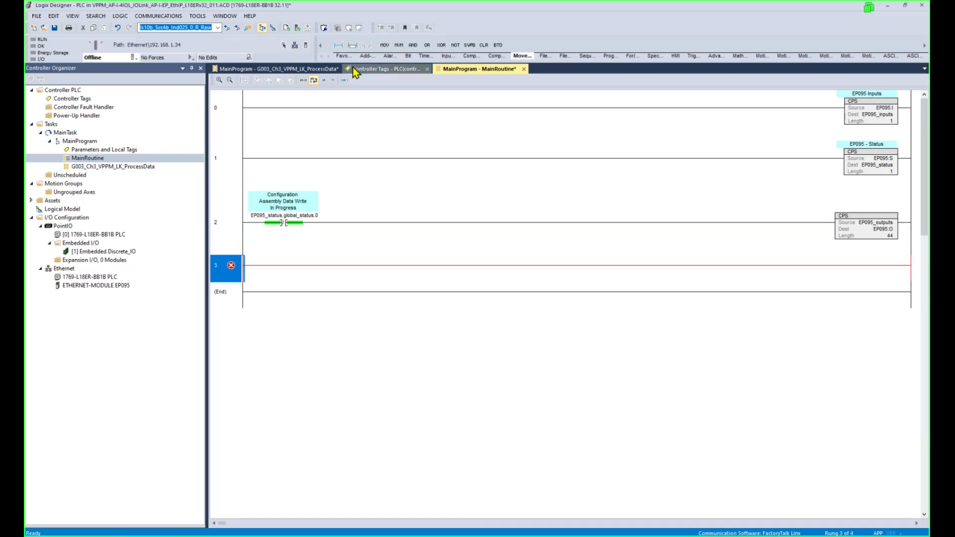
key(Return)
text(jsr)
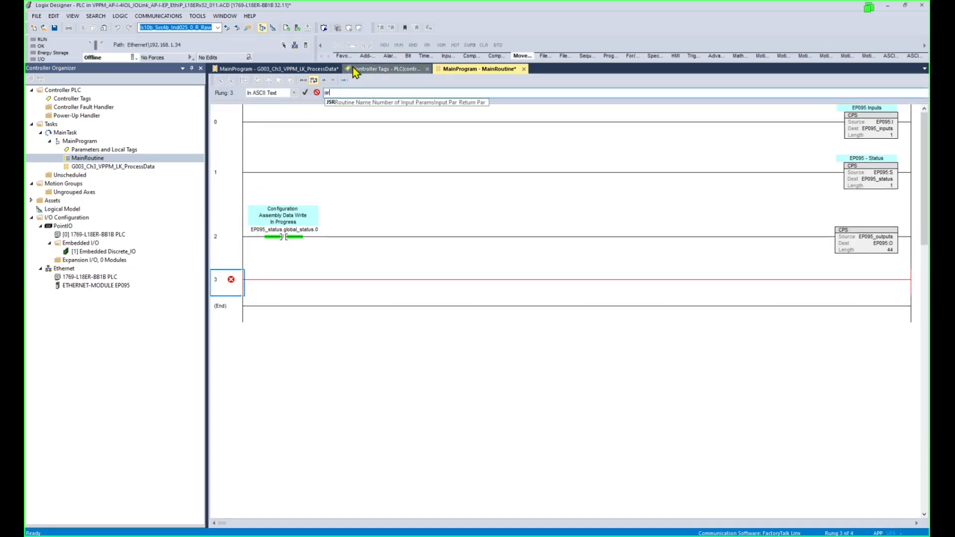
key(Return)
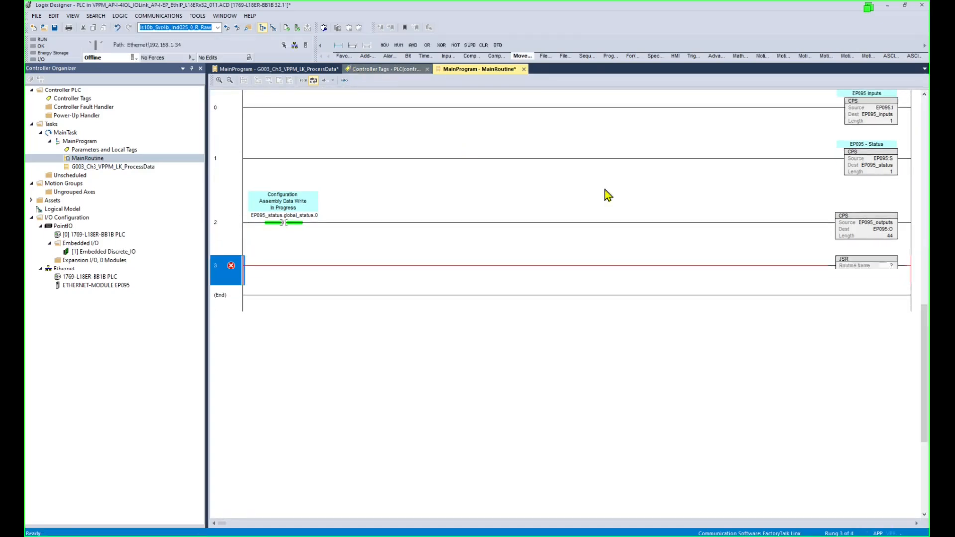
Set the JSR routine name to G003_Ch3_VPPM_LK_ProcessData, then check rung 0's destination tag.
double_click(880, 265)
click(900, 268)
click(891, 278)
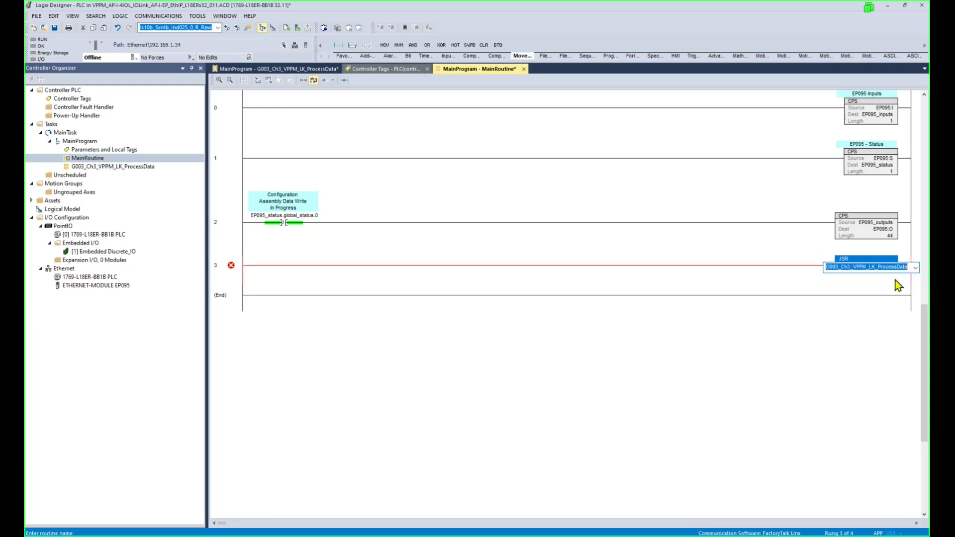
click(846, 296)
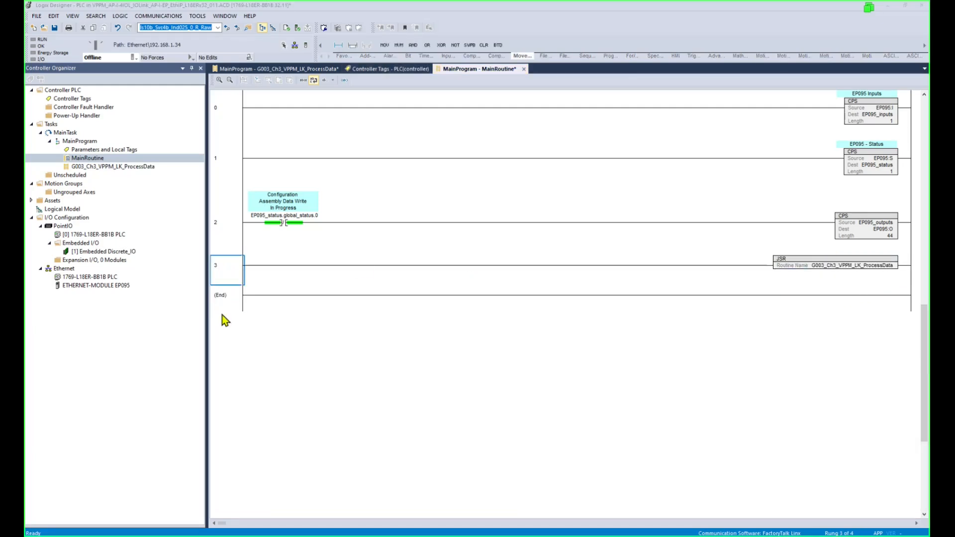
click(240, 110)
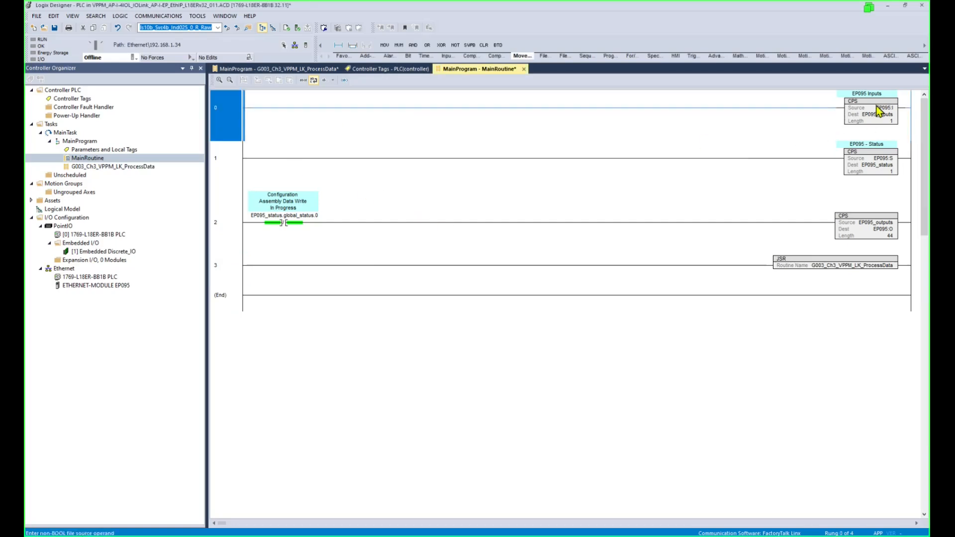
click(878, 164)
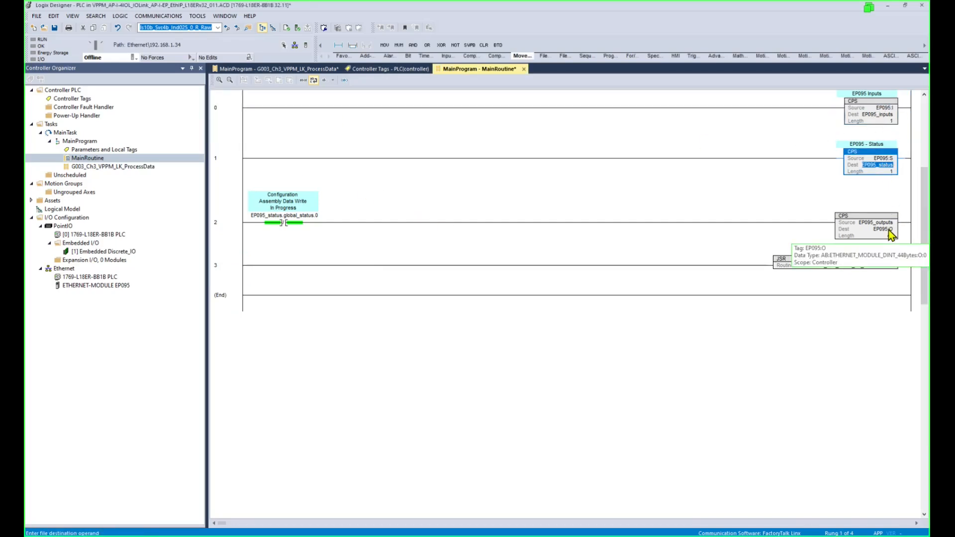
Add a new ladder routine named A106_MapInputs_AP_I_EP to MainProgram.
right_click(76, 142)
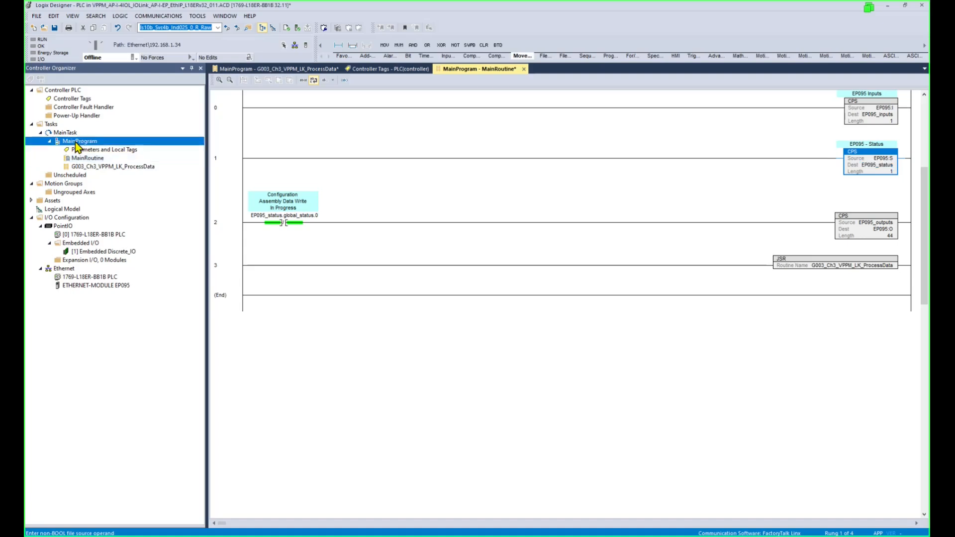
mouse_move(125, 146)
click(199, 147)
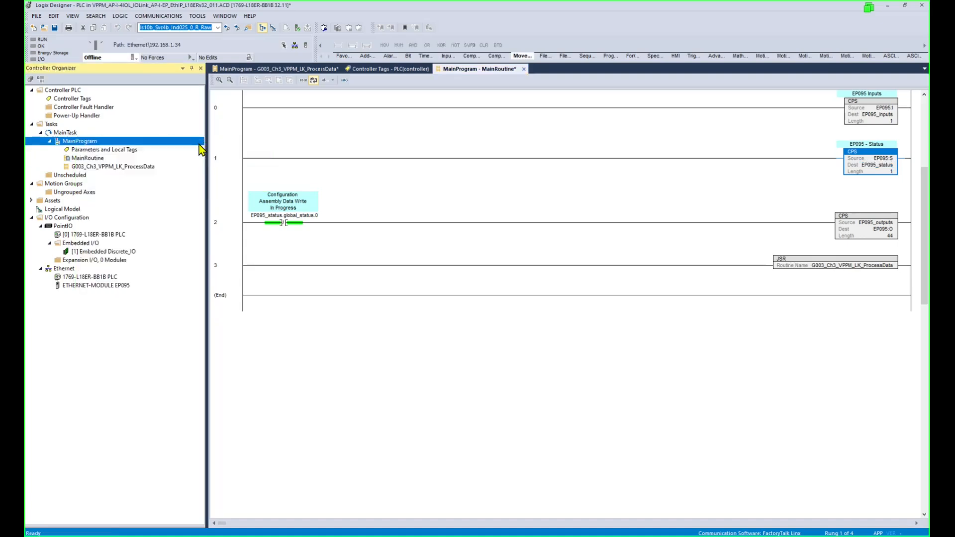
text(A106_MapInputs_AP_I_EP)
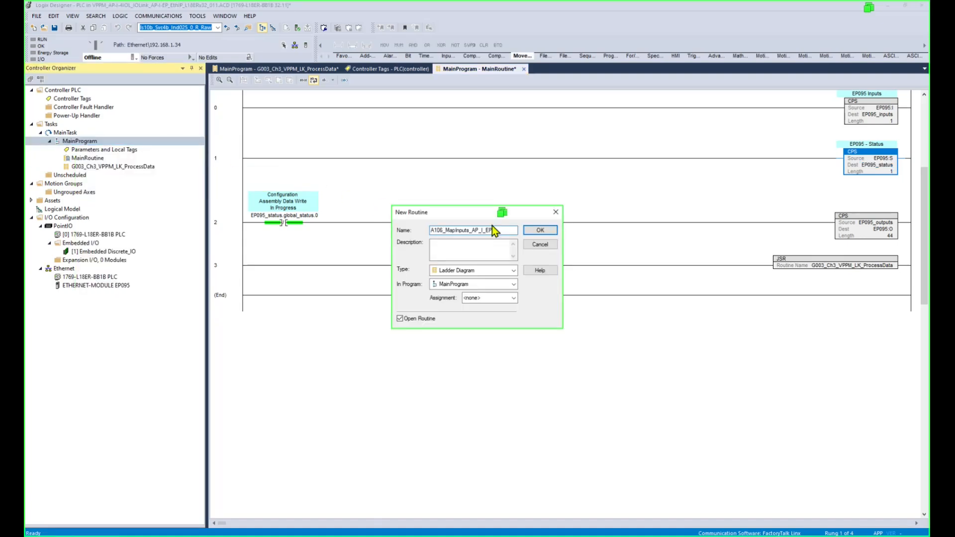
click(537, 233)
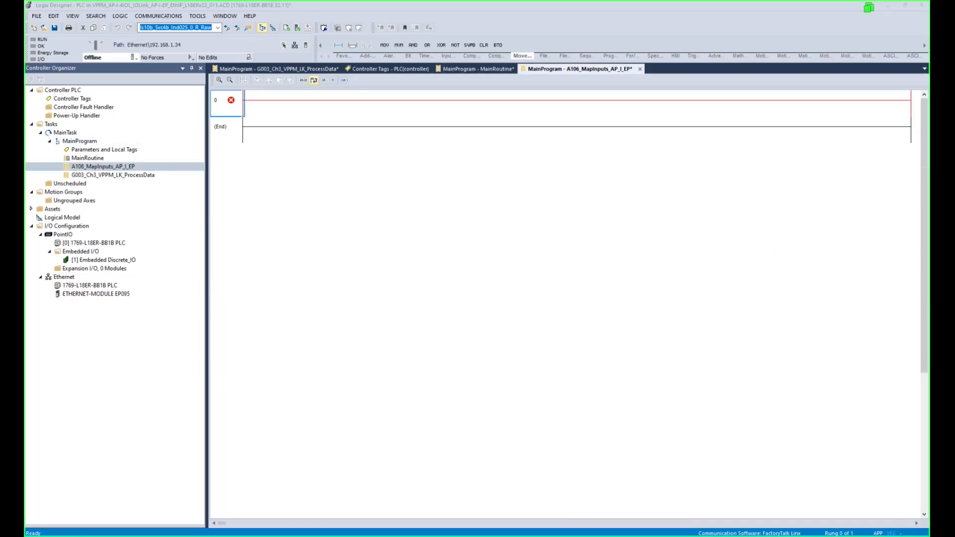
Add a Z106_MapOutputs_AP_I_EP routine to MainProgram and reopen MainRoutine.
click(79, 141)
right_click(80, 141)
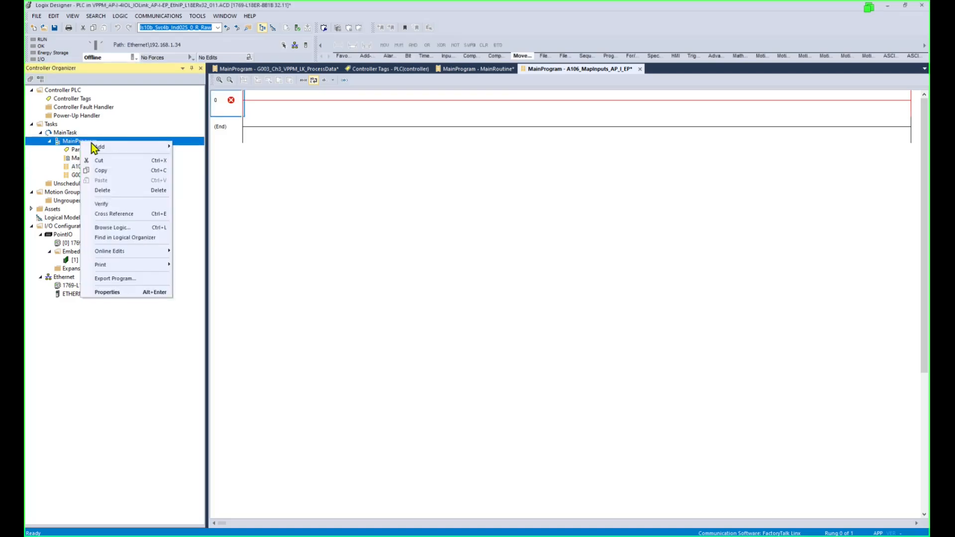
mouse_move(113, 146)
click(196, 147)
text(Z106_MapOutputs_AP_I_EP)
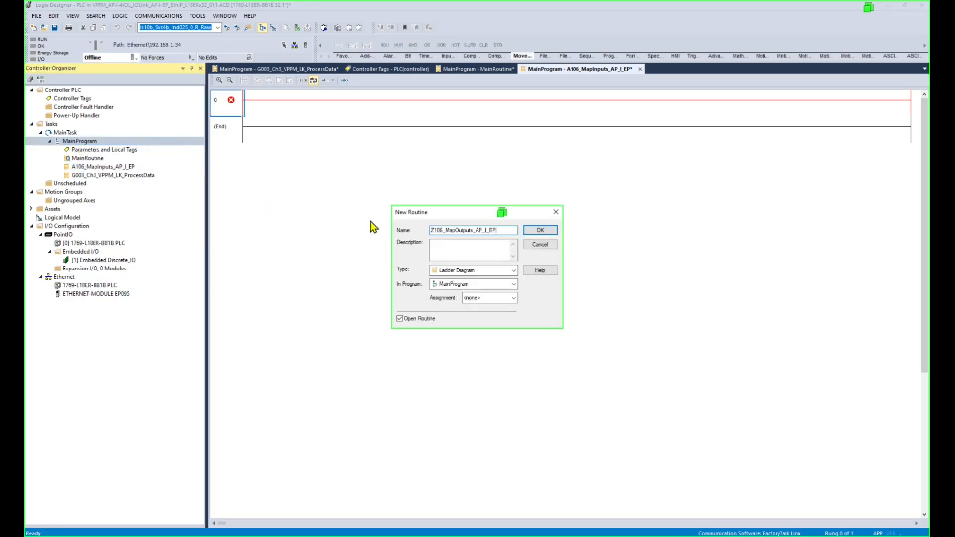
click(536, 232)
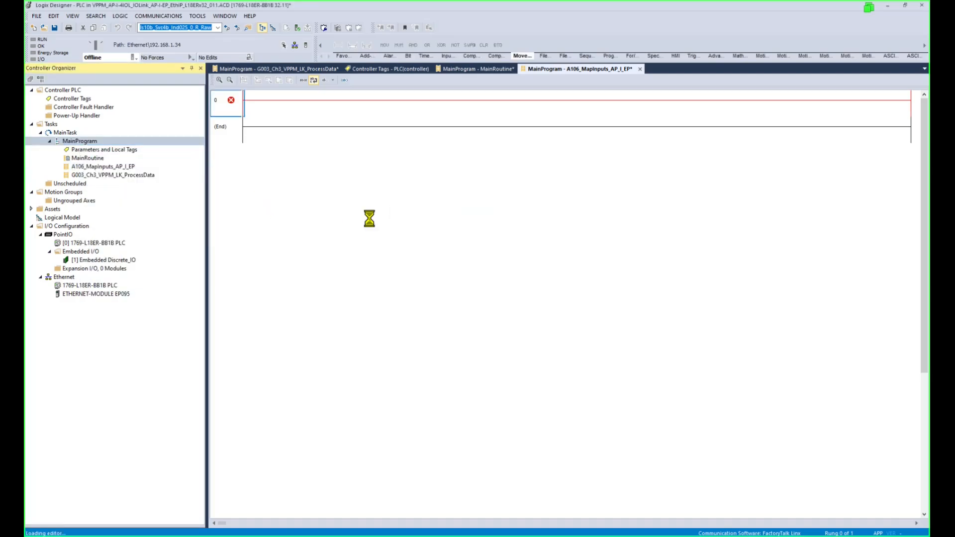
double_click(128, 175)
double_click(107, 158)
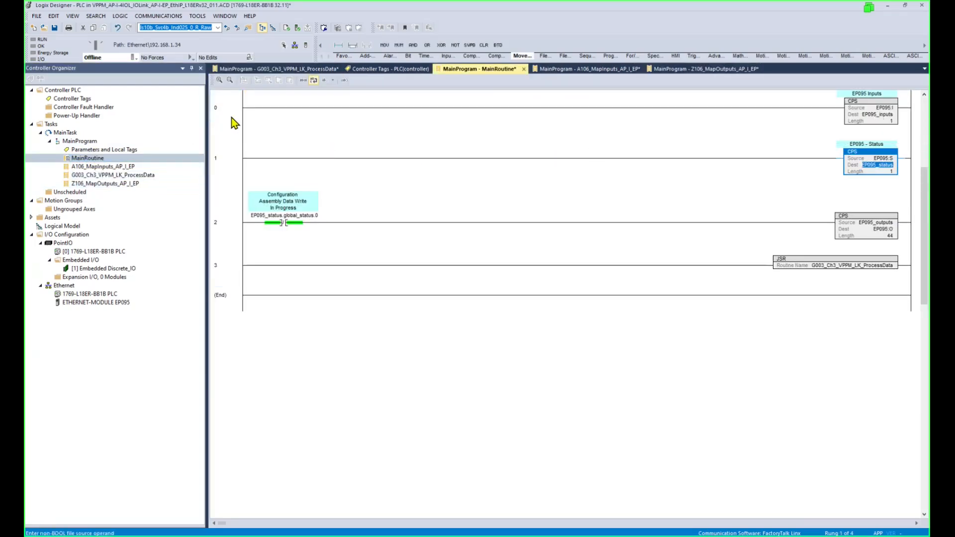
Move the two EP095 input CPS rungs into A106_MapInputs_AP_I_EP, removing its empty rung.
click(234, 131)
click(236, 165)
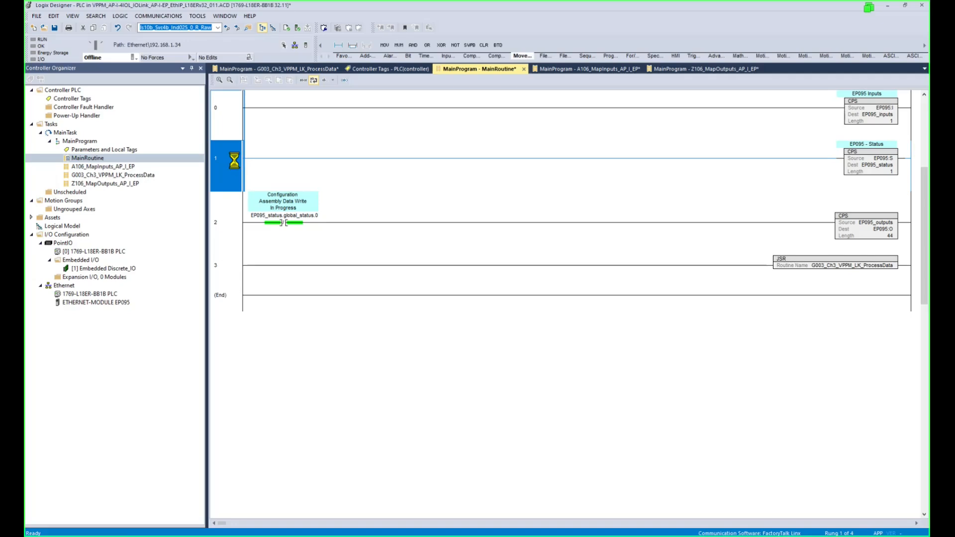
key(Delete)
key(Delete)
double_click(102, 166)
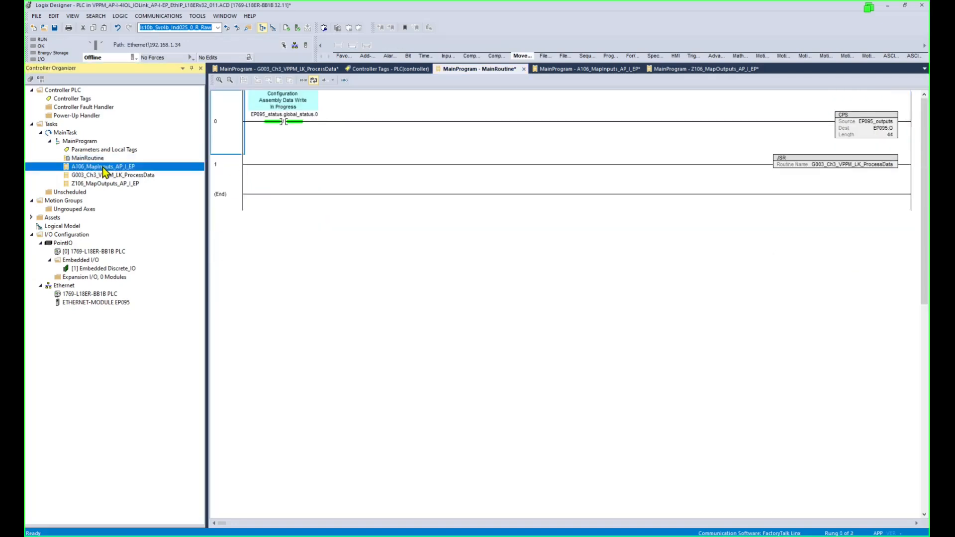
click(237, 99)
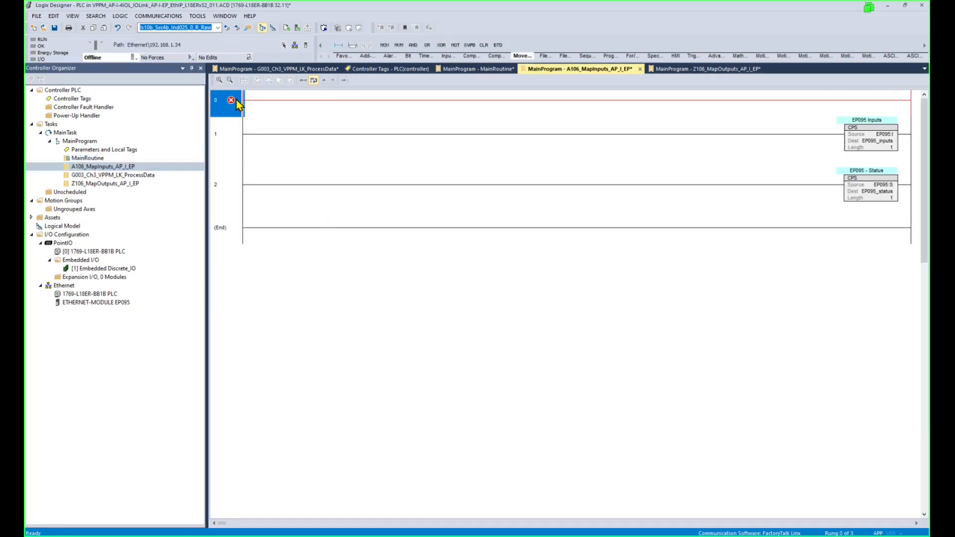
key(Delete)
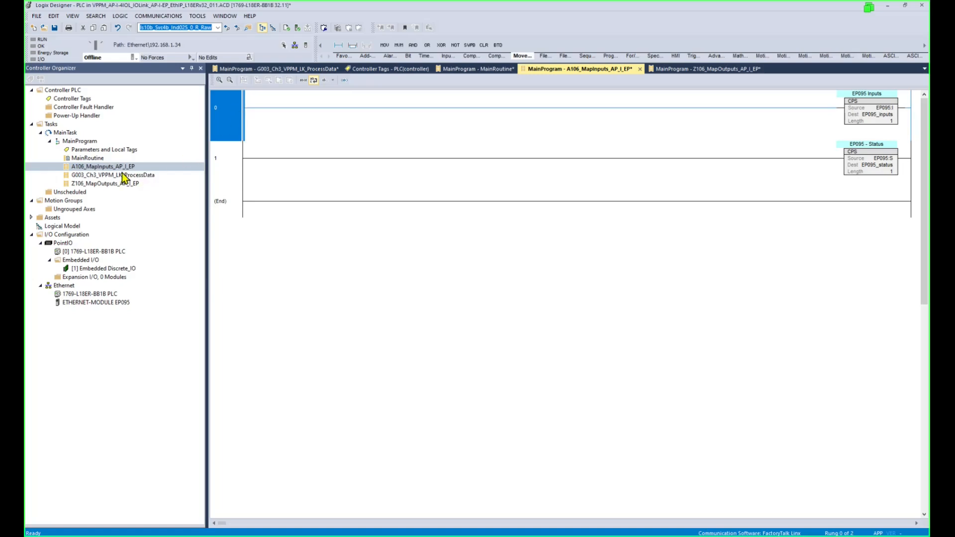
Move the EP095 outputs CPS rung into Z106_MapOutputs_AP_I_EP and delete its empty rung.
double_click(88, 159)
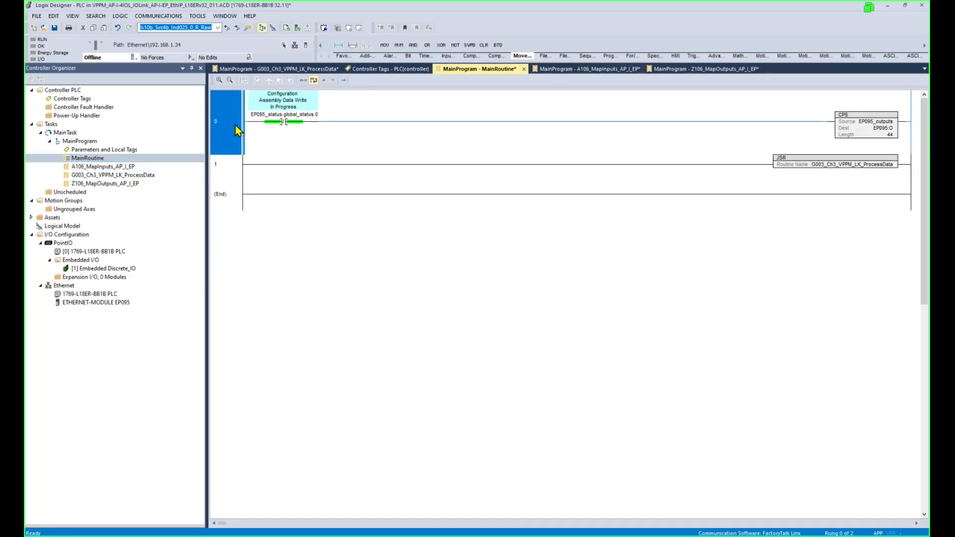
key(ctrl+x)
double_click(130, 182)
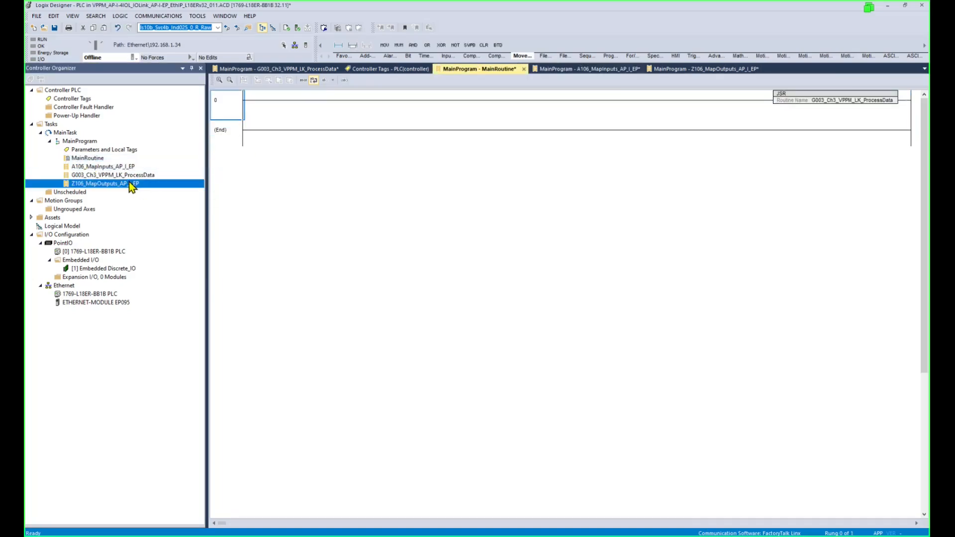
key(ctrl+v)
click(229, 104)
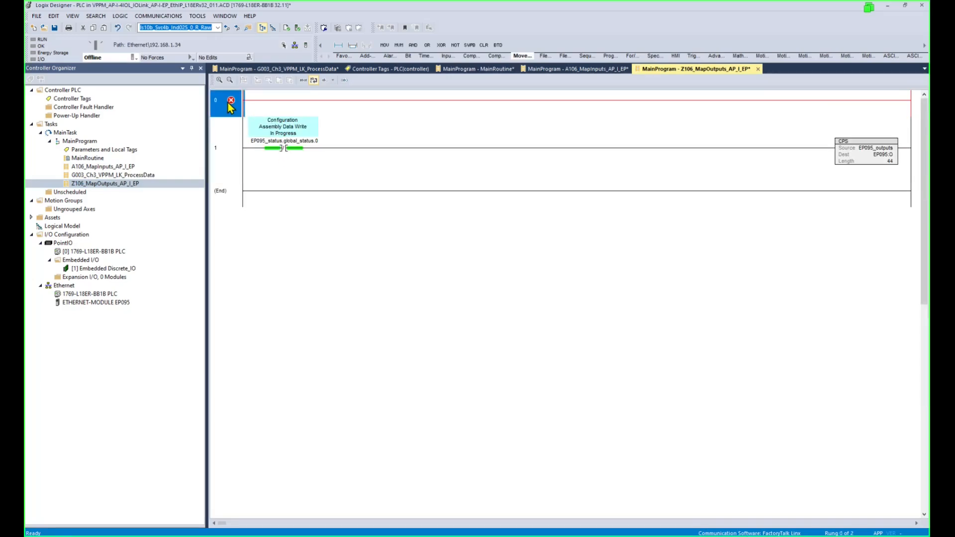
key(Delete)
Review the A106 and Z106 routines, then return to MainRoutine.
click(119, 183)
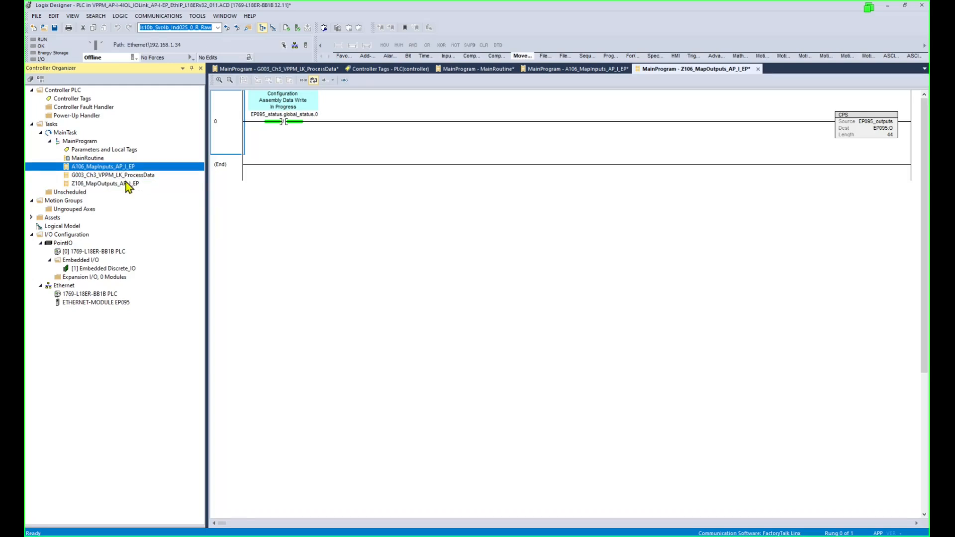
click(130, 167)
click(130, 184)
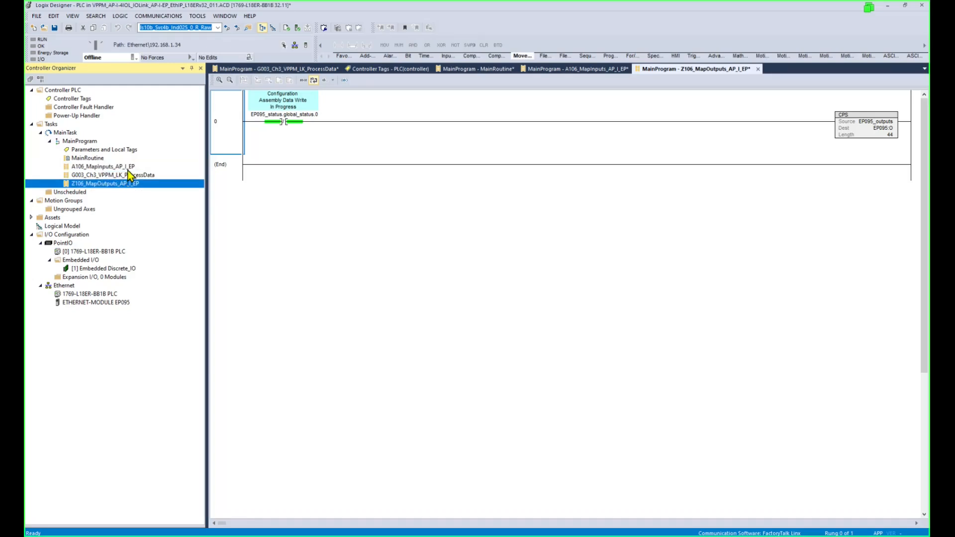
click(128, 169)
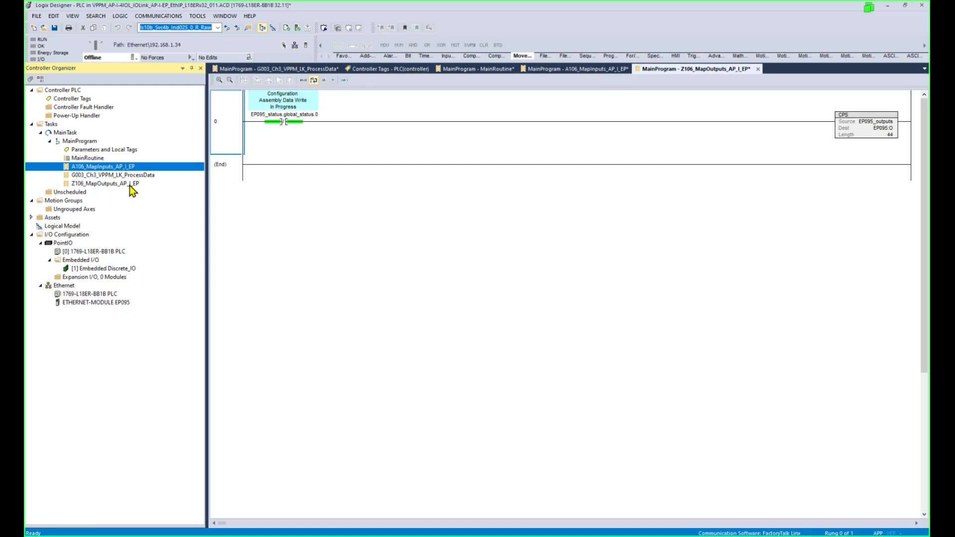
double_click(95, 159)
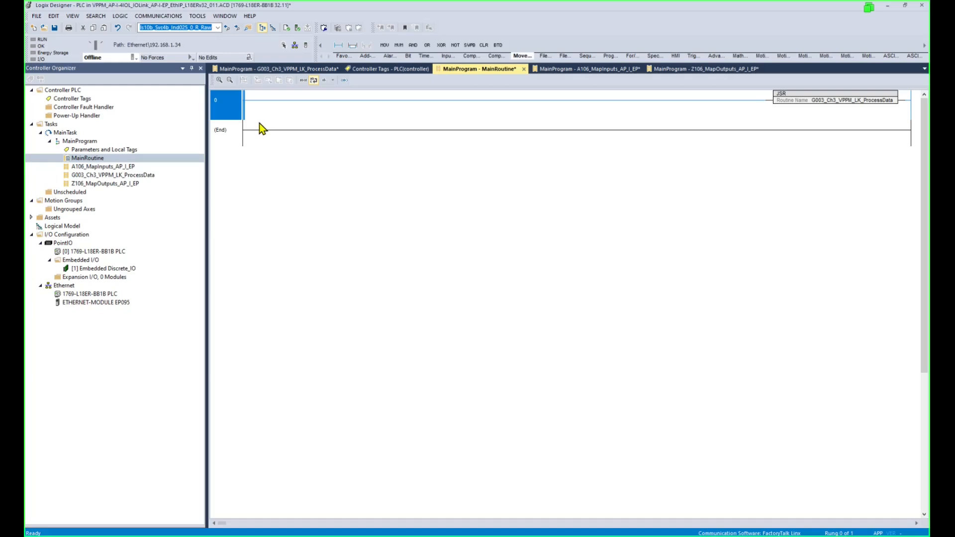
Paste two more JSR rungs and make rung 0 call A106_MapInputs_AP_I_EP.
key(ctrl+v)
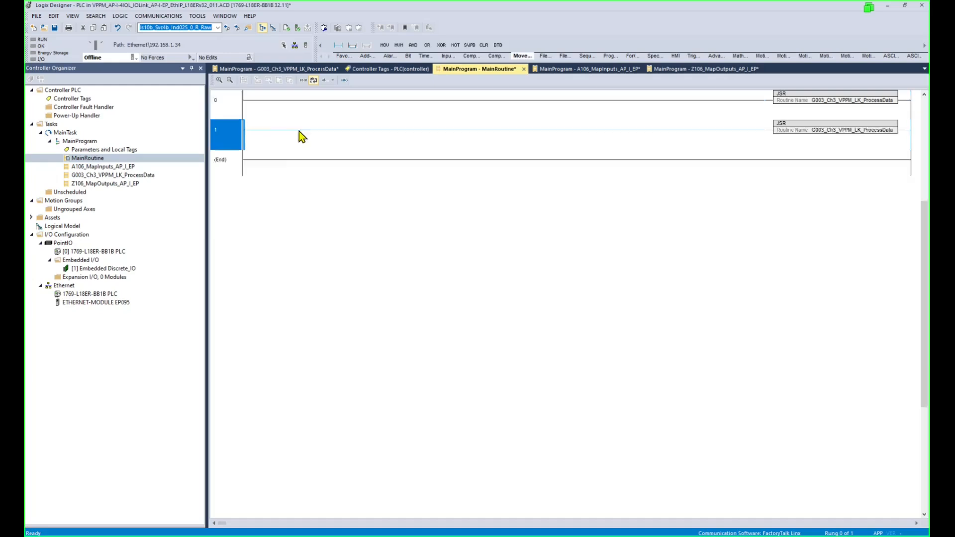
key(ctrl+v)
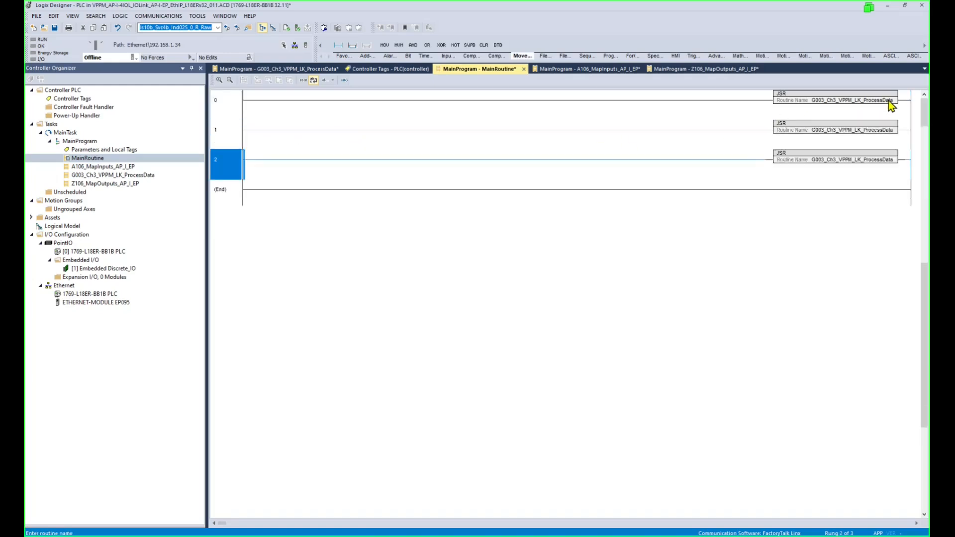
double_click(888, 101)
click(904, 102)
click(892, 112)
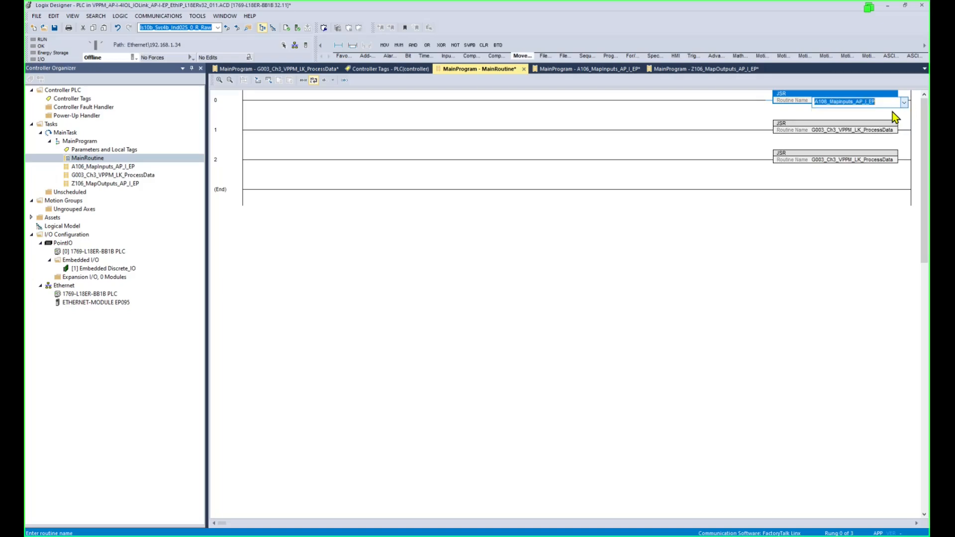
Make rung 2 call Z106_MapOutputs_AP_I_EP and click through the rungs to check them.
double_click(882, 161)
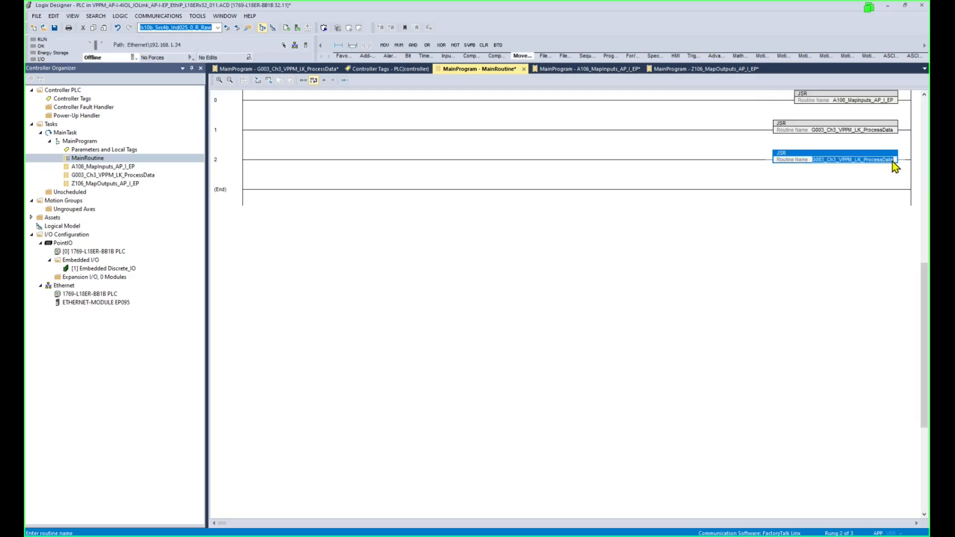
click(893, 161)
click(904, 162)
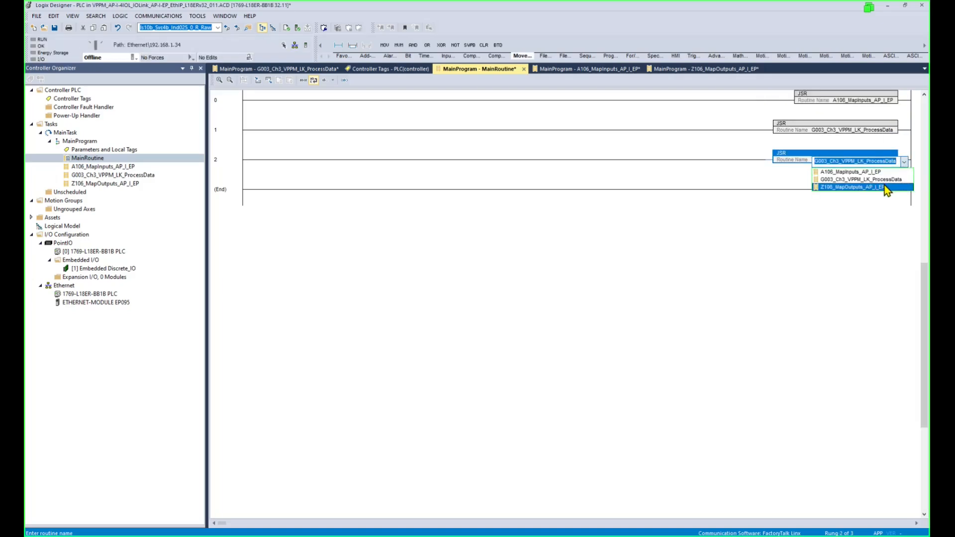
click(895, 187)
click(226, 192)
click(226, 162)
click(226, 111)
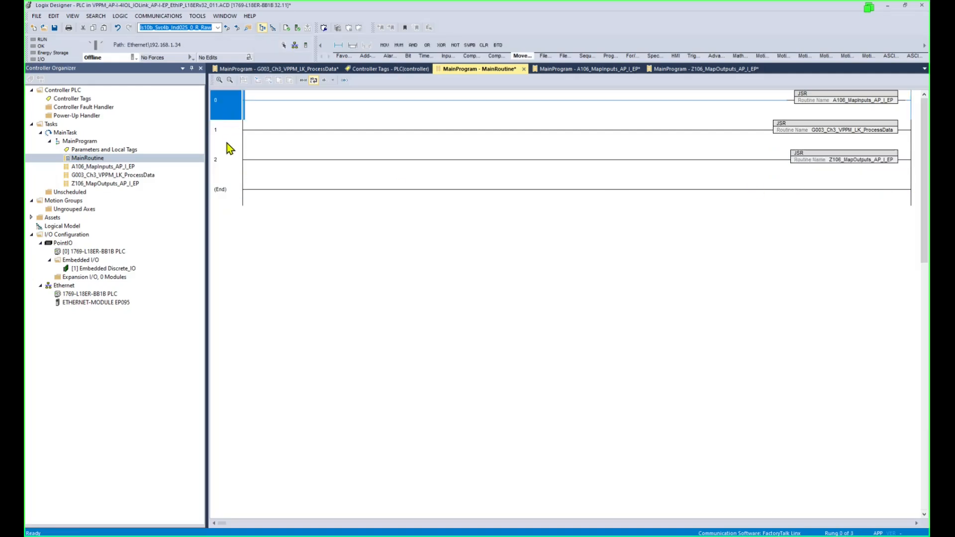
click(227, 141)
click(229, 163)
click(229, 119)
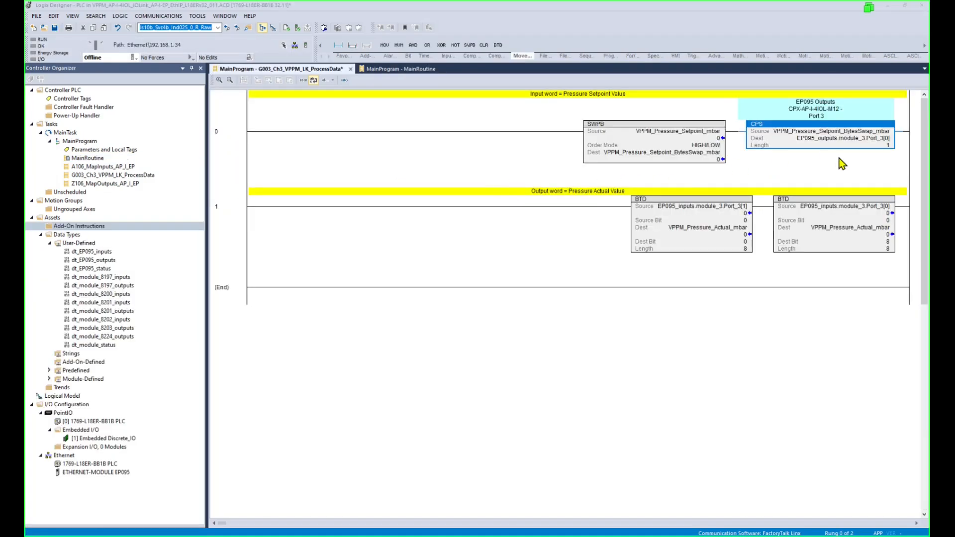
Give rung 0's CPS destination EP095_outputs.module_3.Port_3[0] and length 2.
double_click(885, 140)
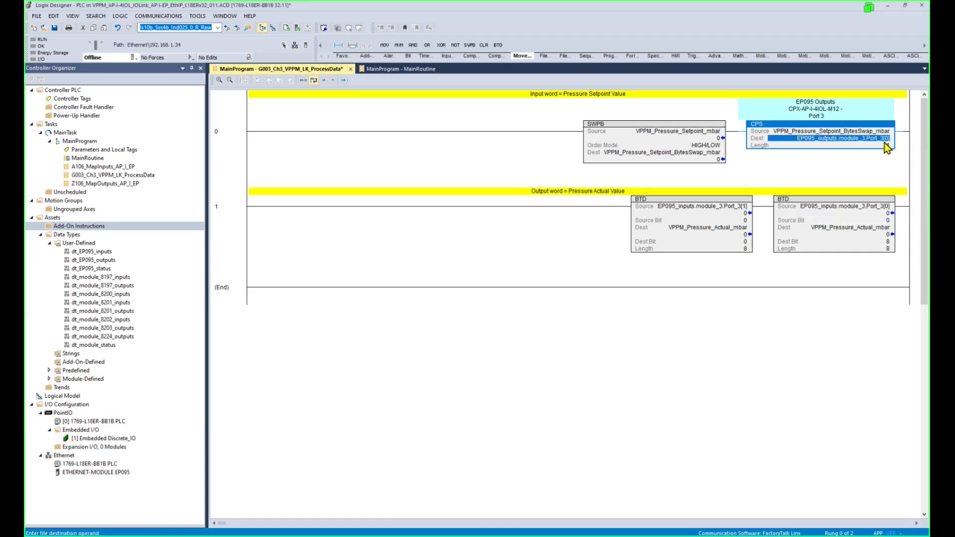
double_click(888, 146)
text(2)
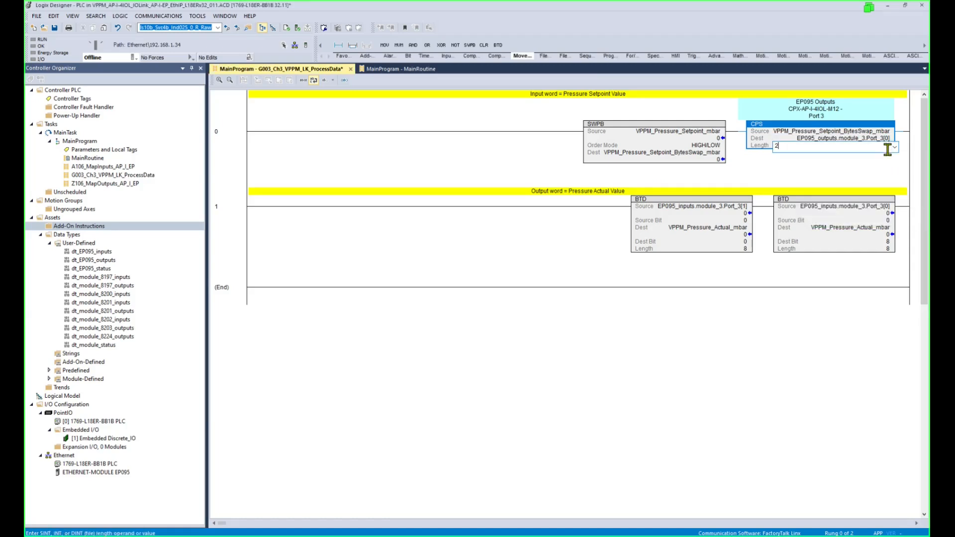
double_click(887, 140)
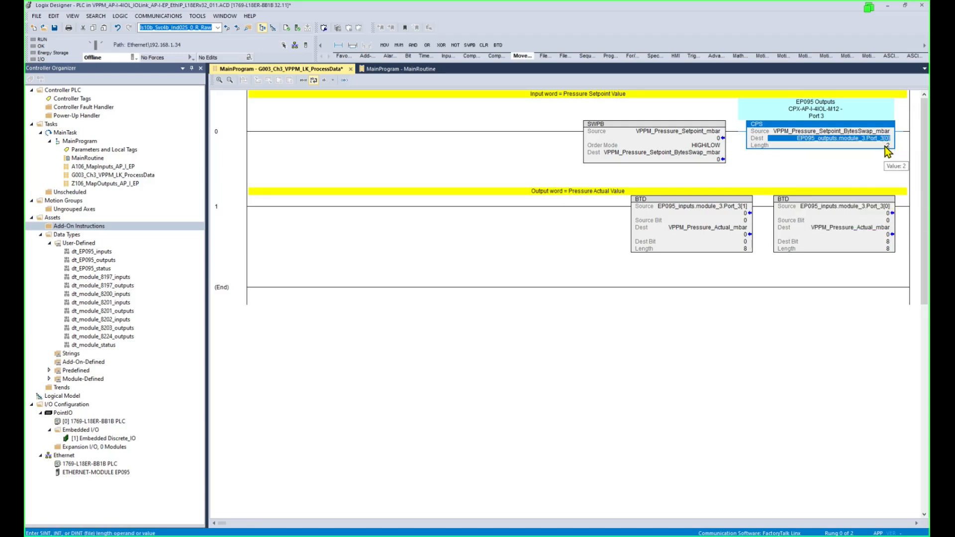
double_click(885, 146)
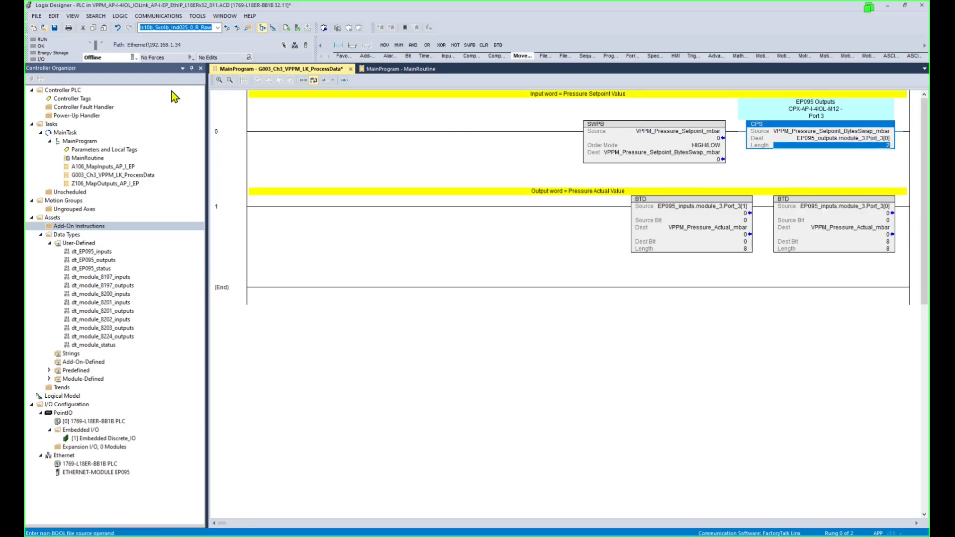
click(133, 58)
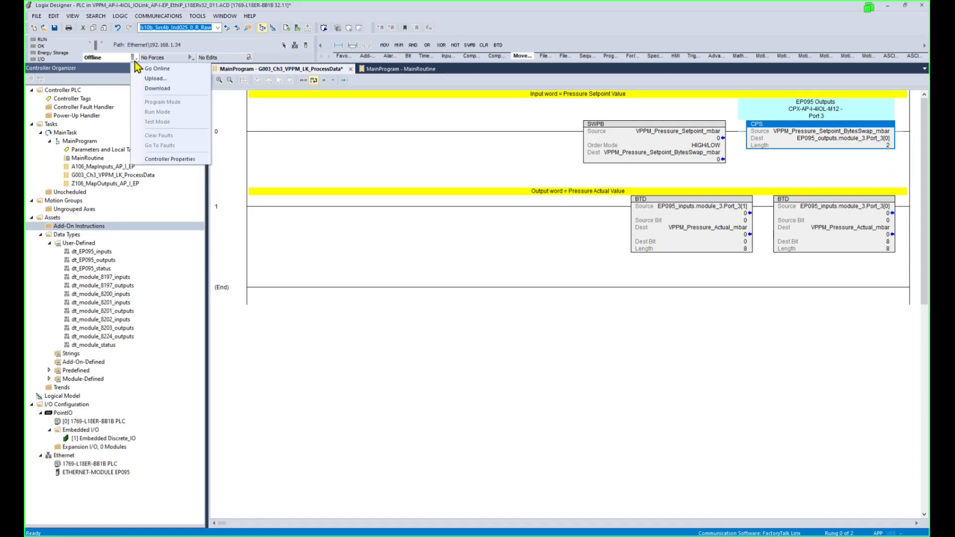
Download the edited project to the CompactLogix controller and confirm the download.
click(155, 89)
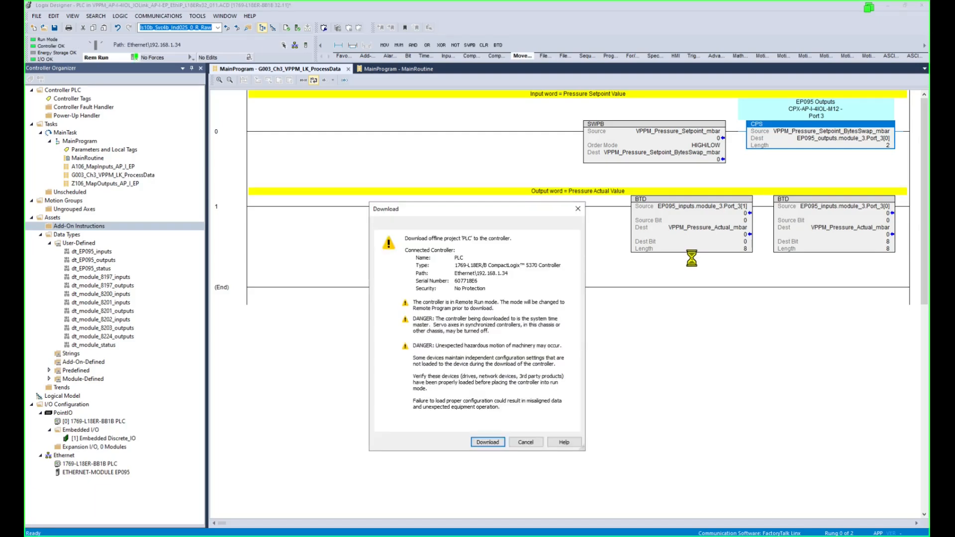
click(489, 443)
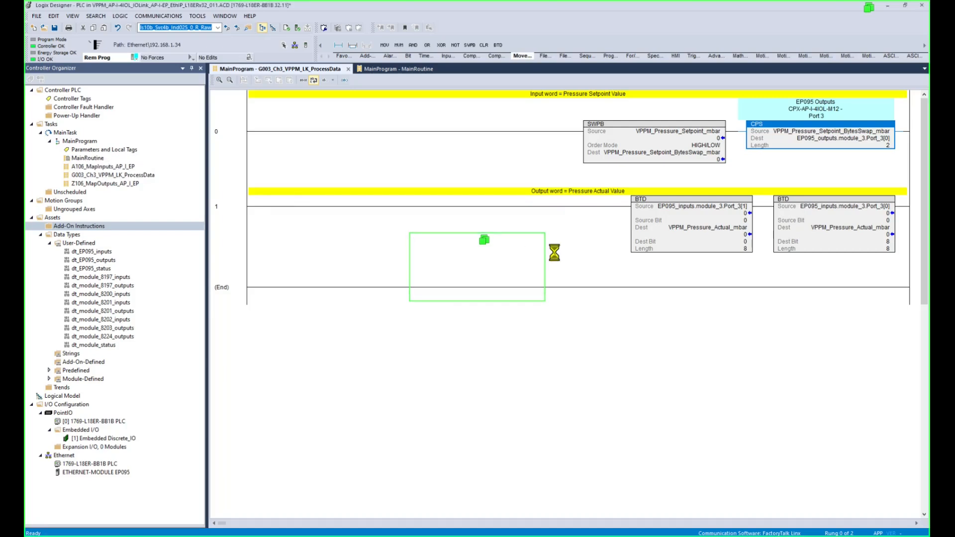
Switch the controller to Remote Run, enter 1000 as the SWPB setpoint, and check actual pressure.
click(513, 293)
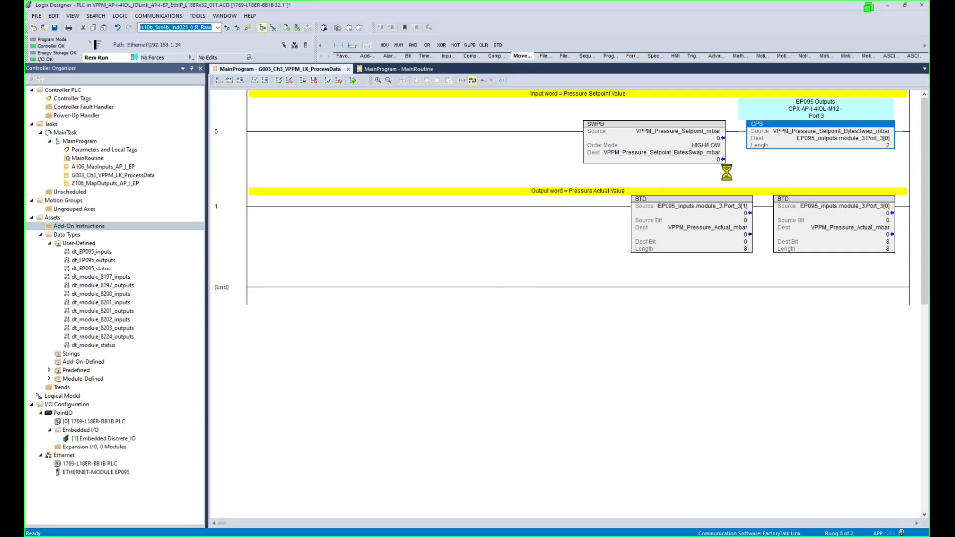
click(721, 147)
text(10)
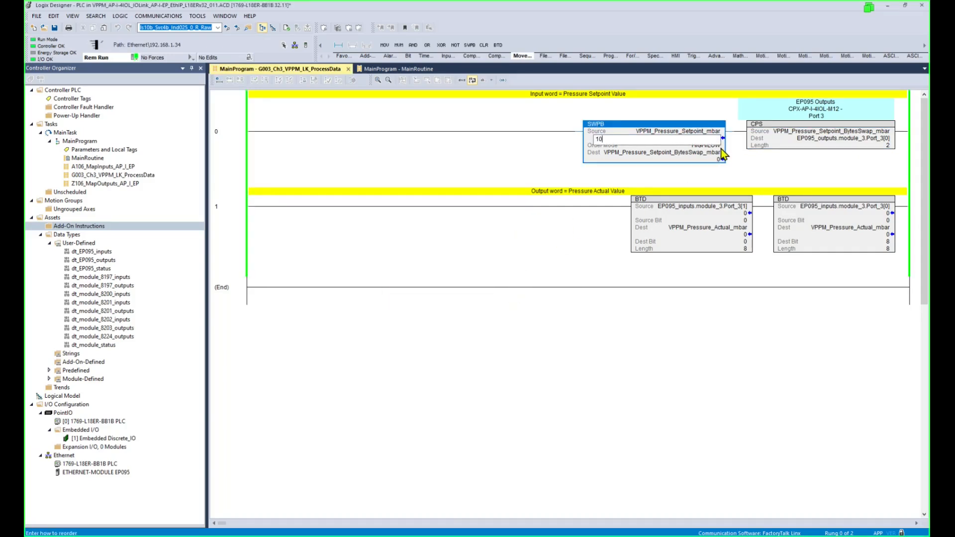
text(00)
key(Return)
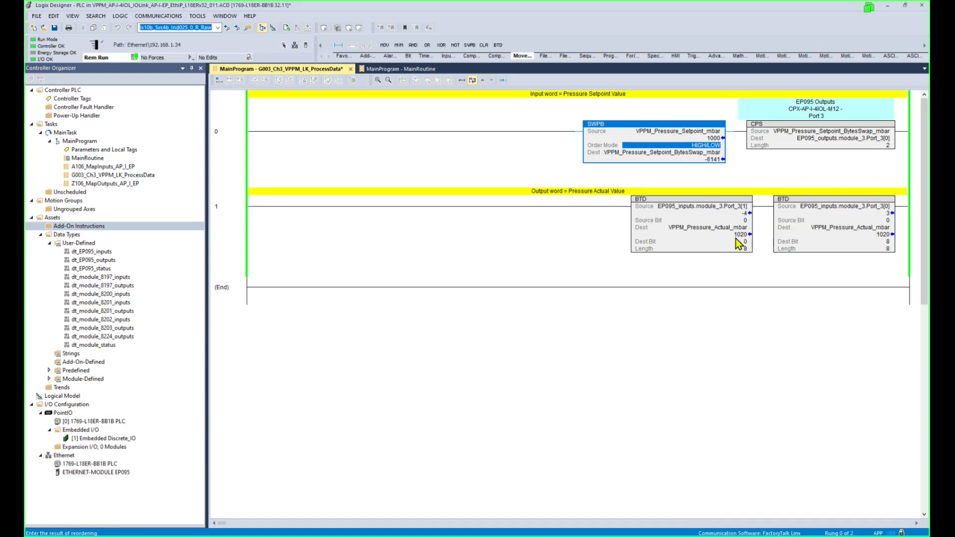
click(745, 251)
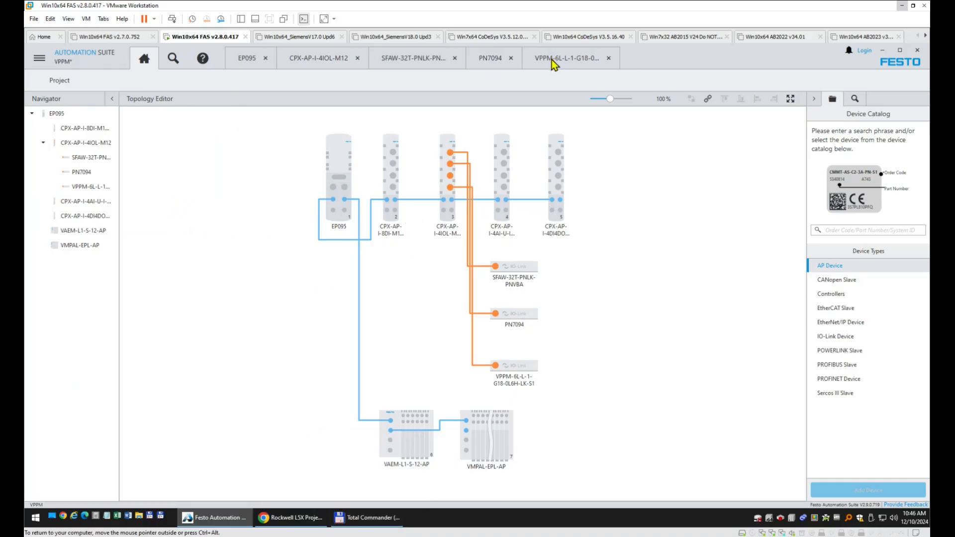
Connect to the VPPM reading parameters from the device, check its process data, and return to Logix Designer.
double_click(515, 367)
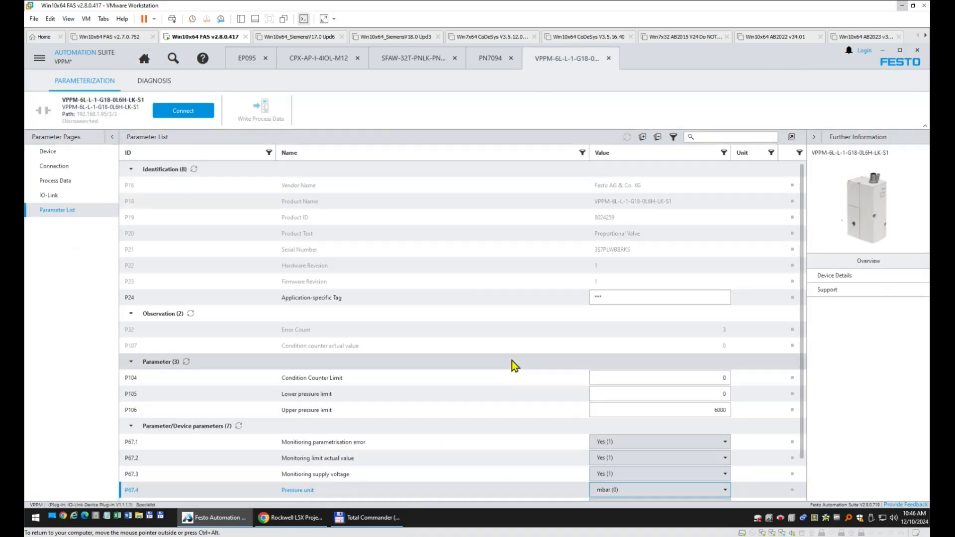
click(185, 111)
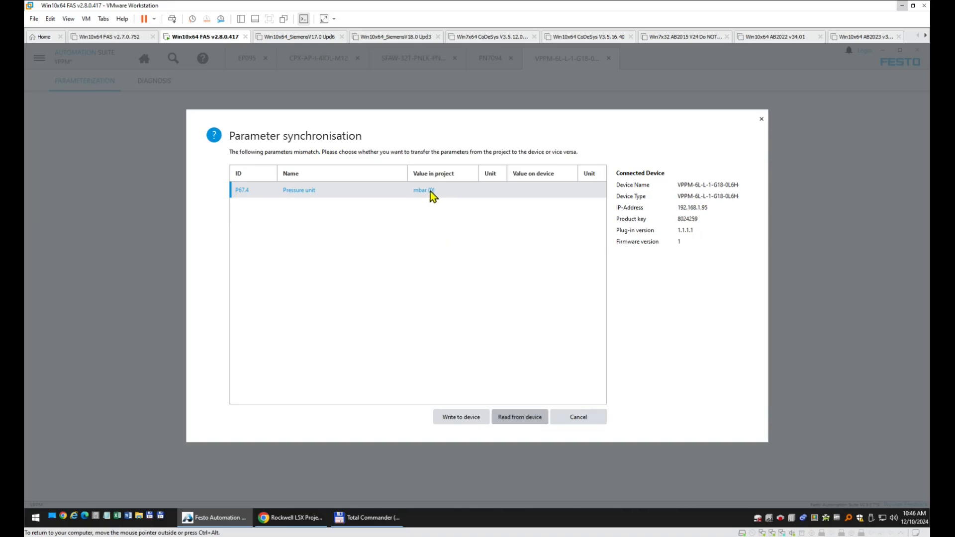
click(527, 420)
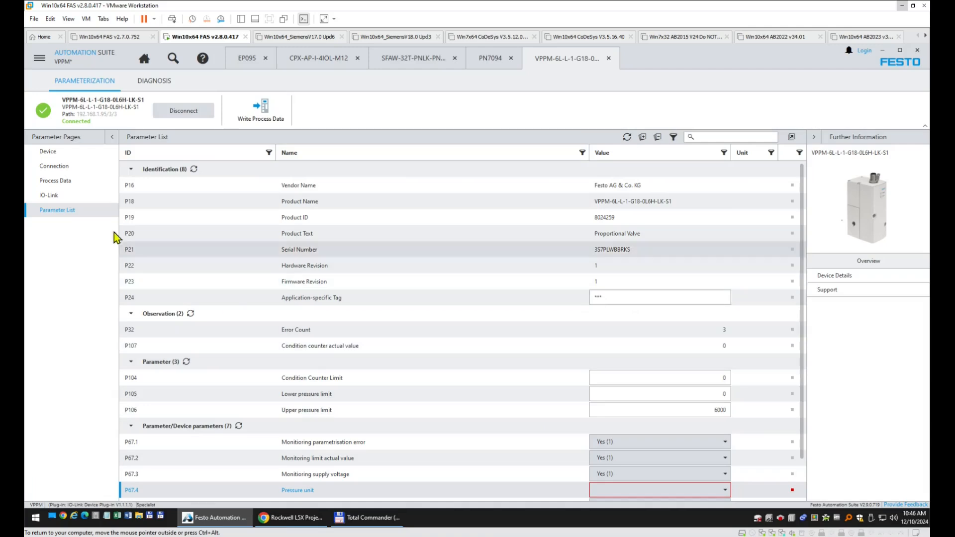
click(62, 184)
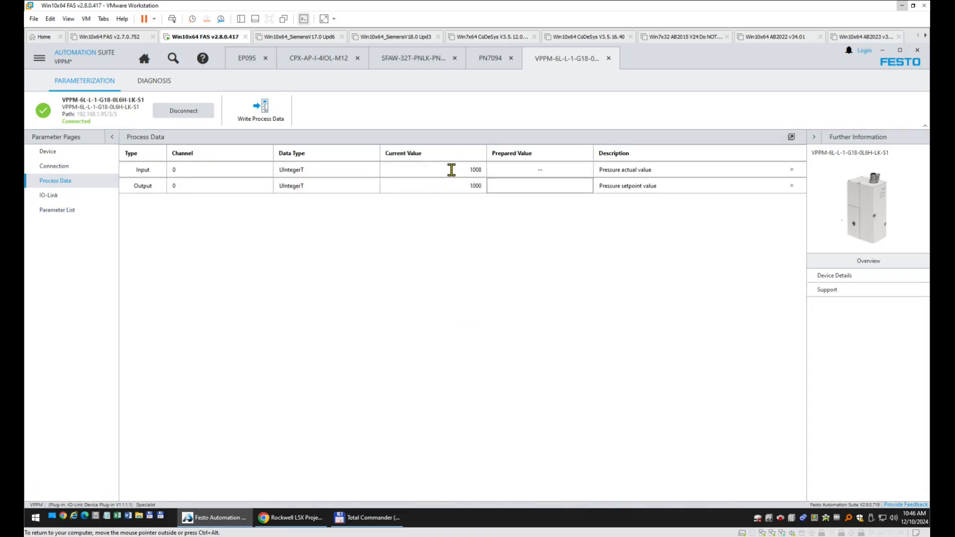
double_click(450, 170)
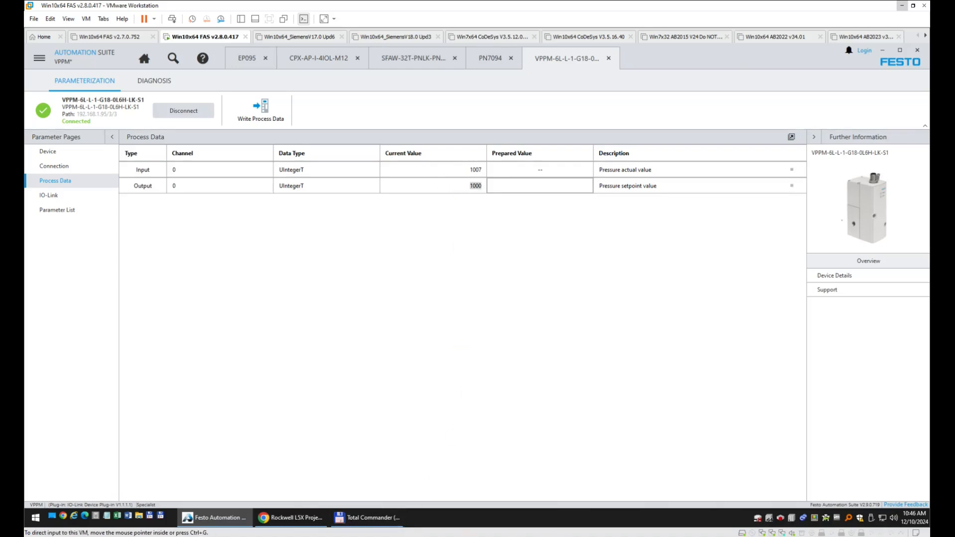
key(alt+Tab)
click(710, 140)
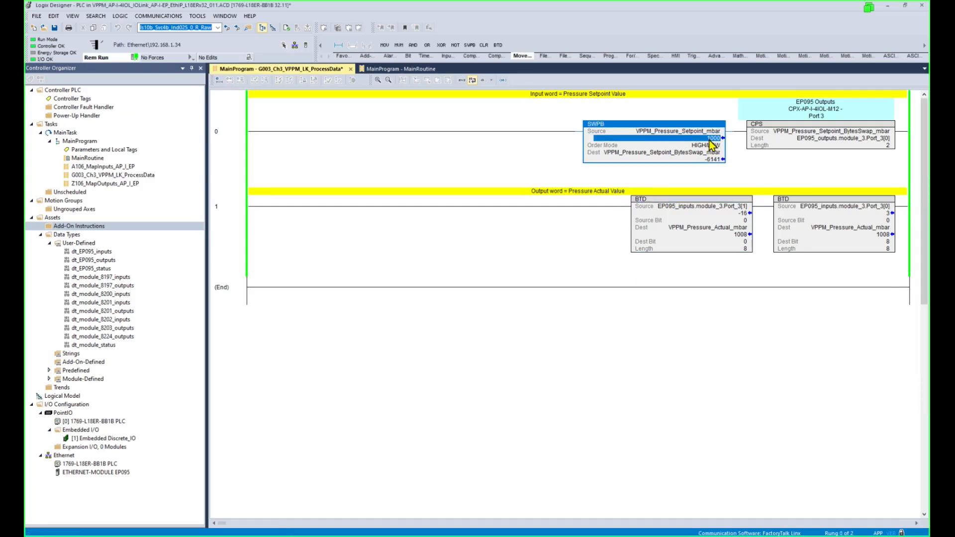
Enter 5000 as the SWPB Source pressure setpoint, commit it, and return to Festo Automation Suite.
text(5)
click(715, 145)
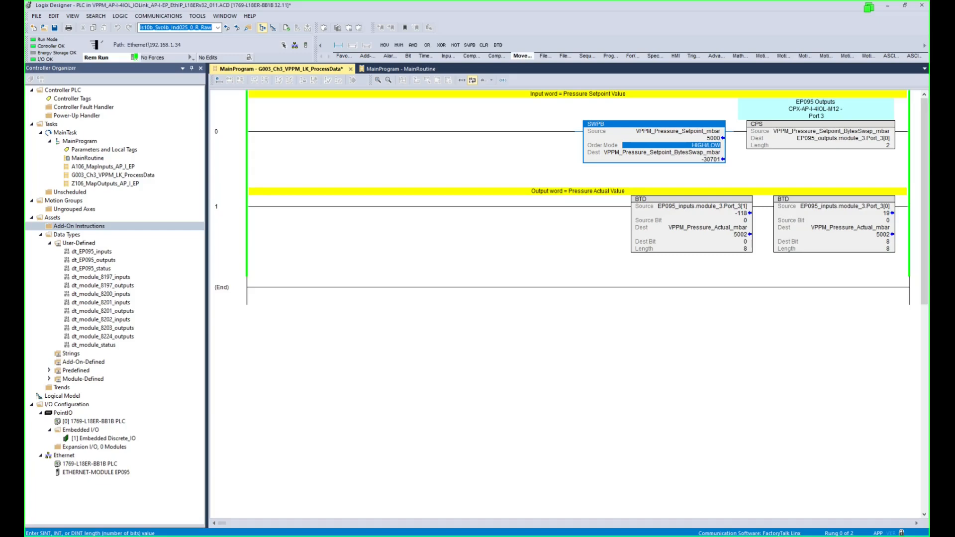
key(alt+Tab)
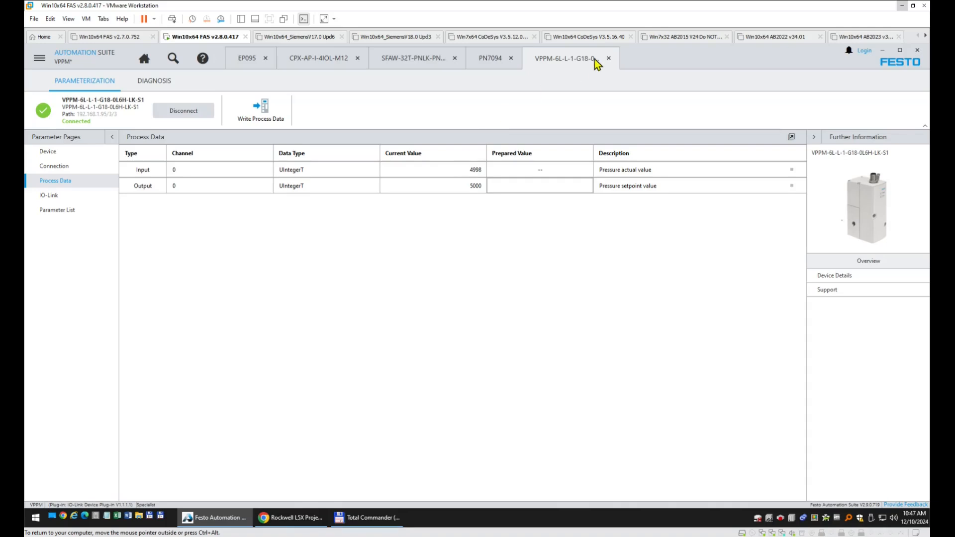
Disconnect from the VPPM valve and set parameter P67.4 Pressure unit to mbar.
click(195, 109)
click(74, 211)
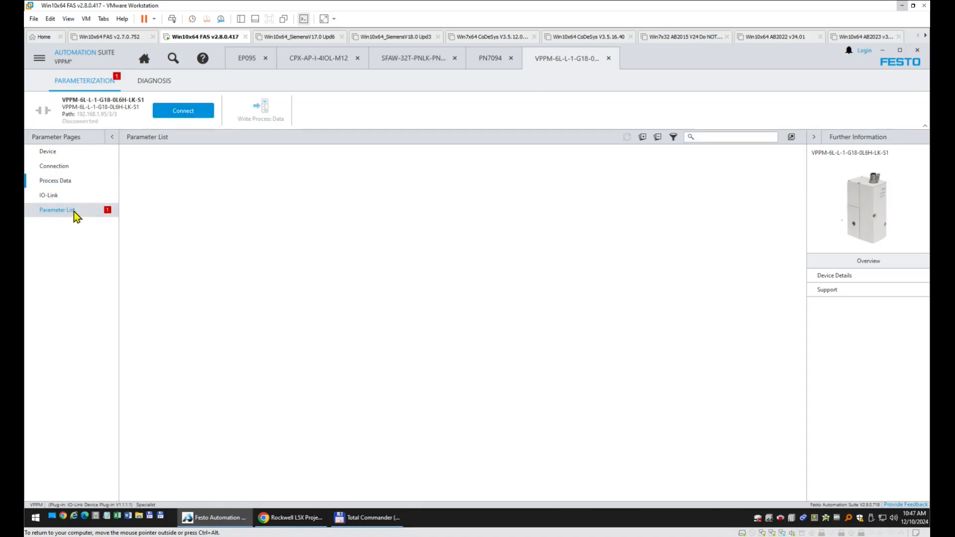
click(664, 491)
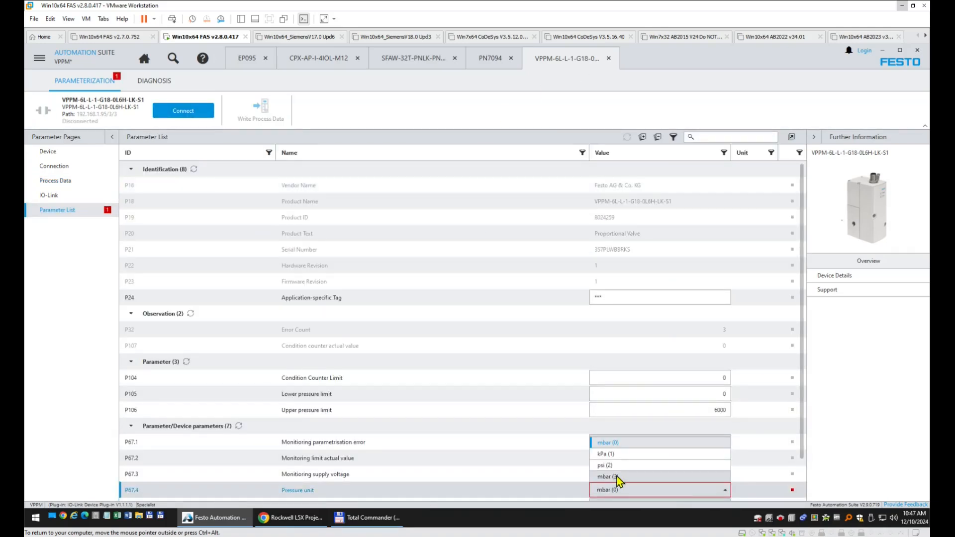
click(619, 476)
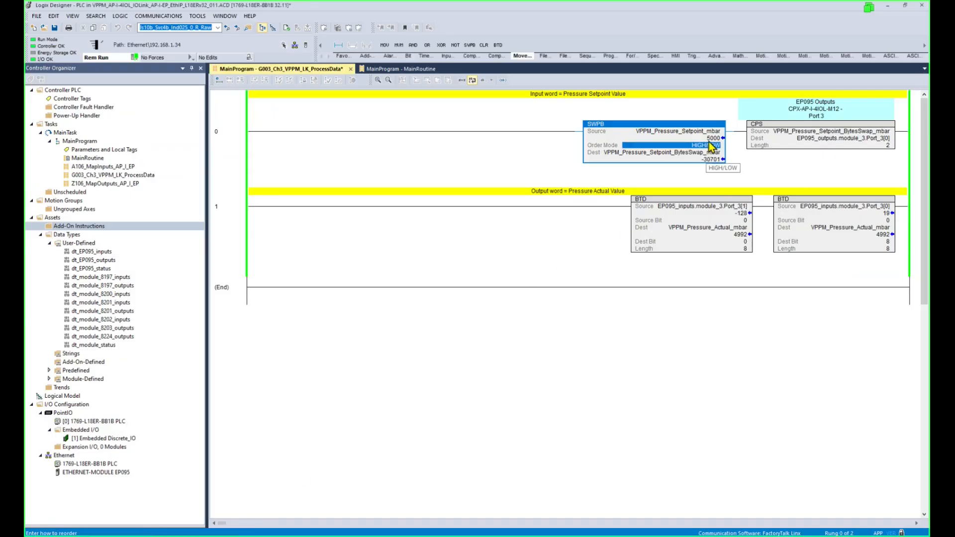
Take the Logix Designer project offline from the controller.
click(710, 139)
click(713, 145)
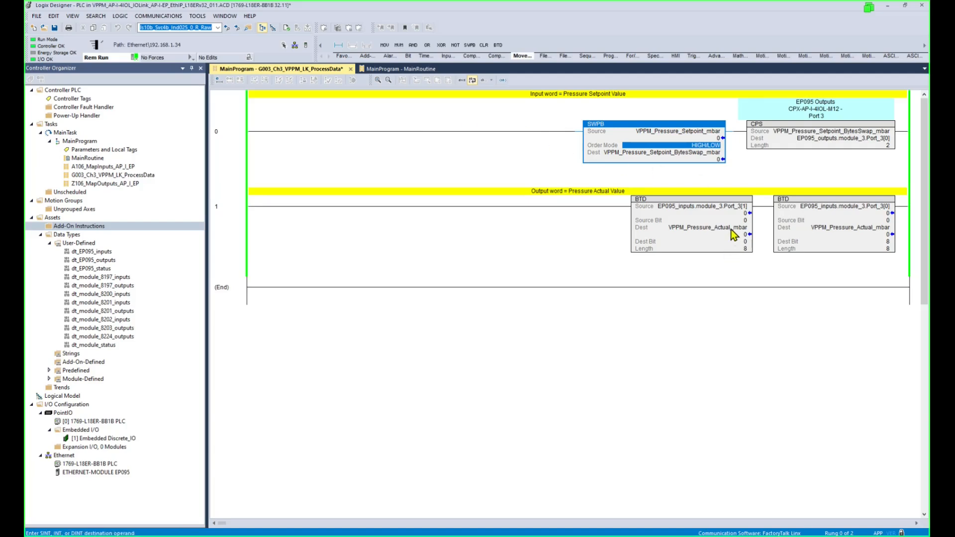
click(729, 205)
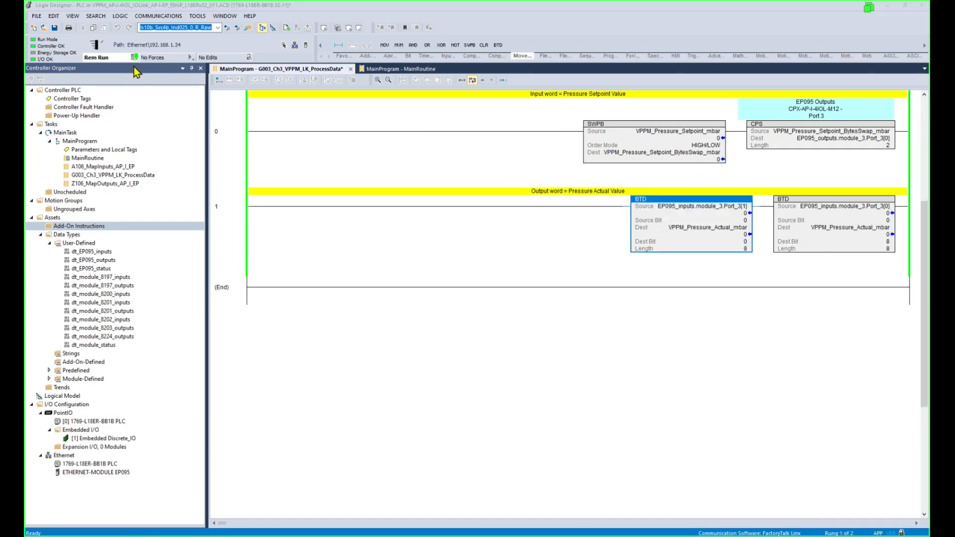
click(134, 57)
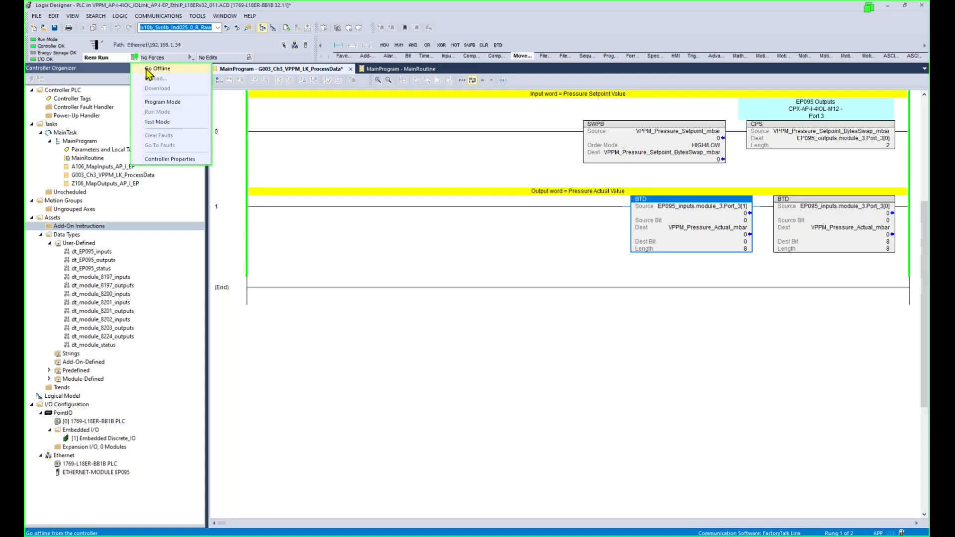
click(149, 69)
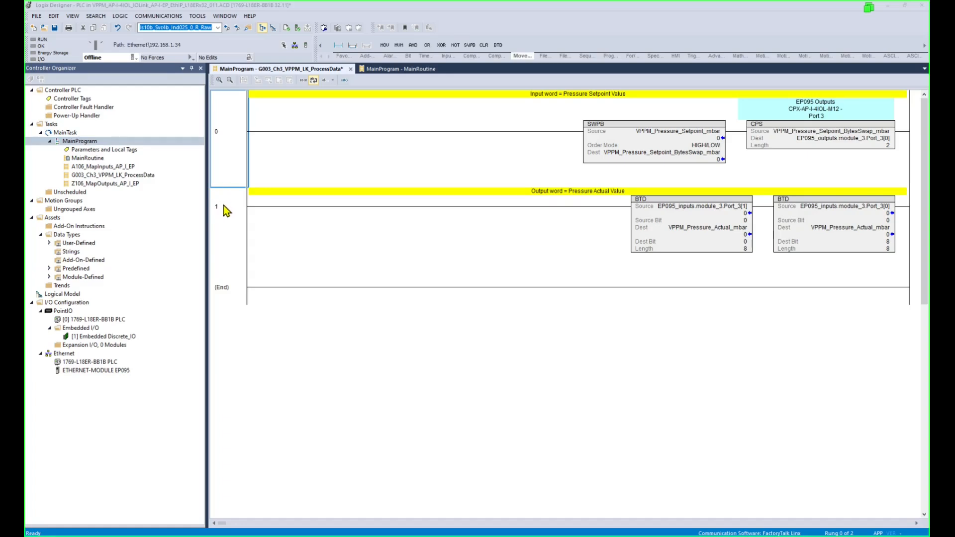
Verify the ETHERNET-MODULE EP095 IP address reads 192.168.1.95.
click(240, 158)
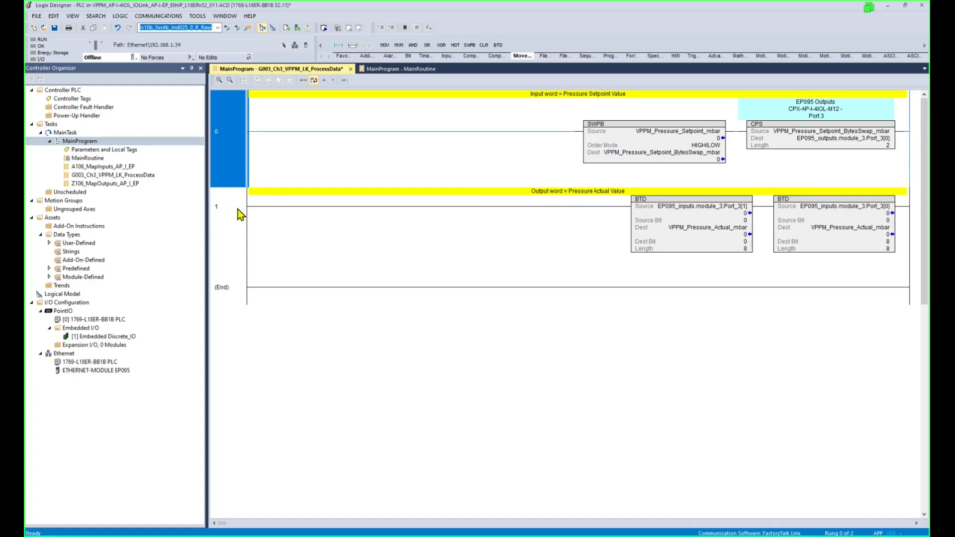
click(241, 214)
click(232, 161)
click(99, 371)
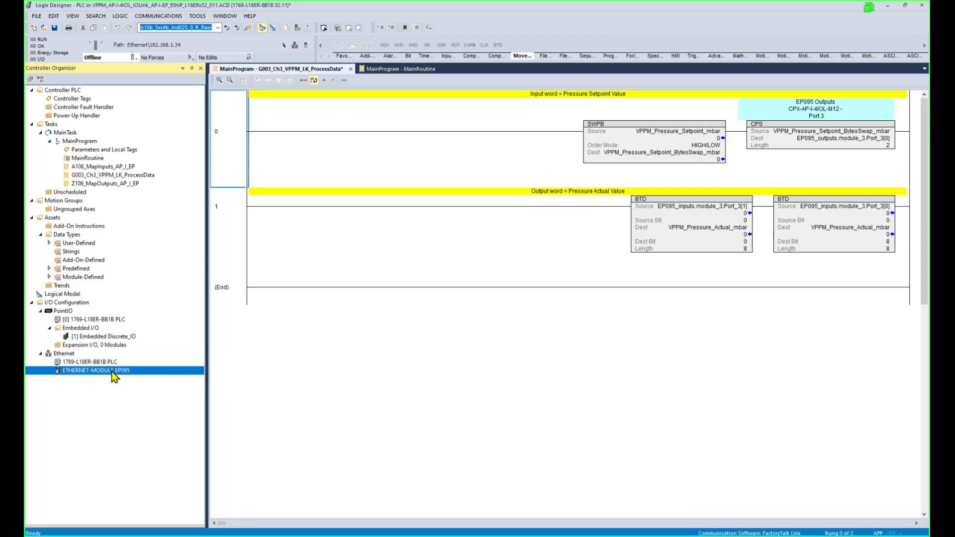
Add ladder routine C618_Status_CPX_AP_I_EP_IPAddr95 to MainProgram, set to open on creation.
right_click(74, 141)
mouse_move(98, 147)
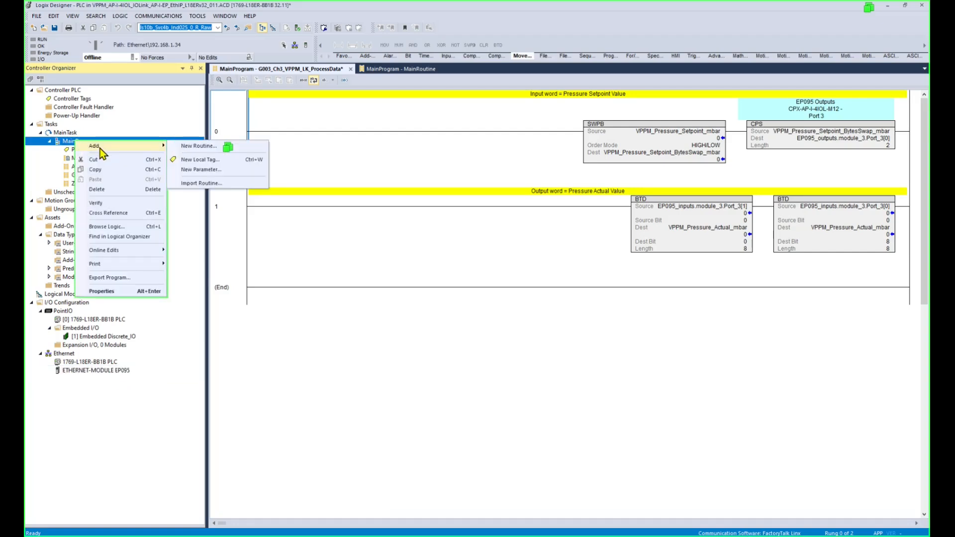
click(194, 148)
key(ctrl+v)
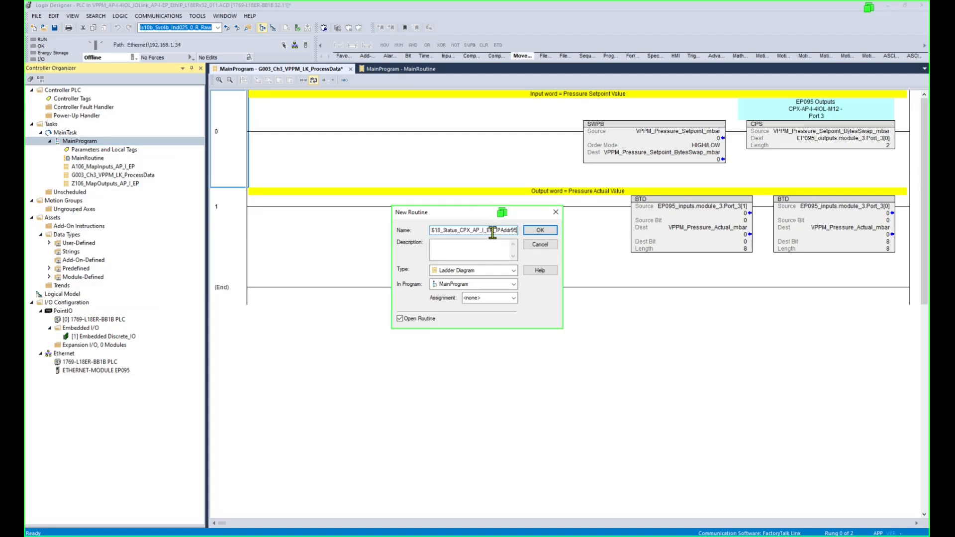
drag(460, 231, 520, 231)
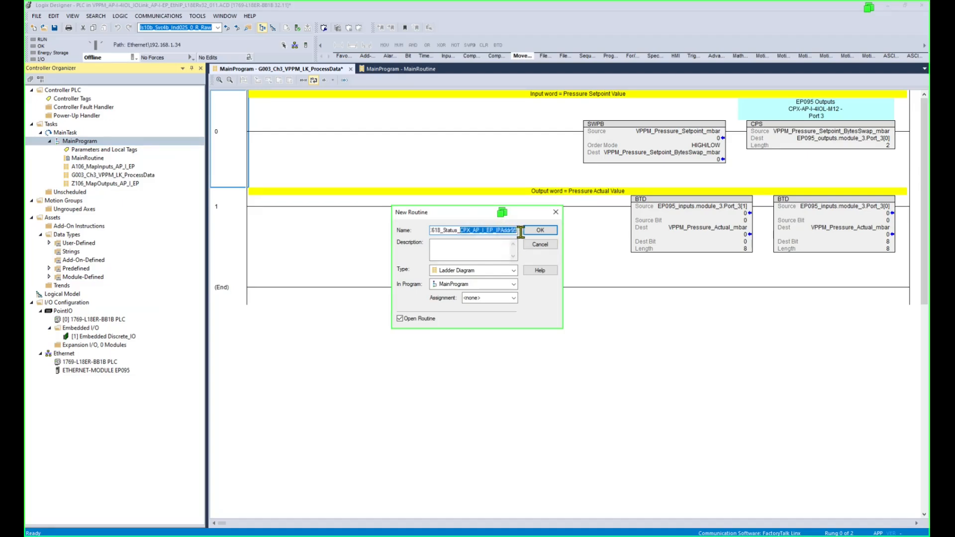
click(541, 232)
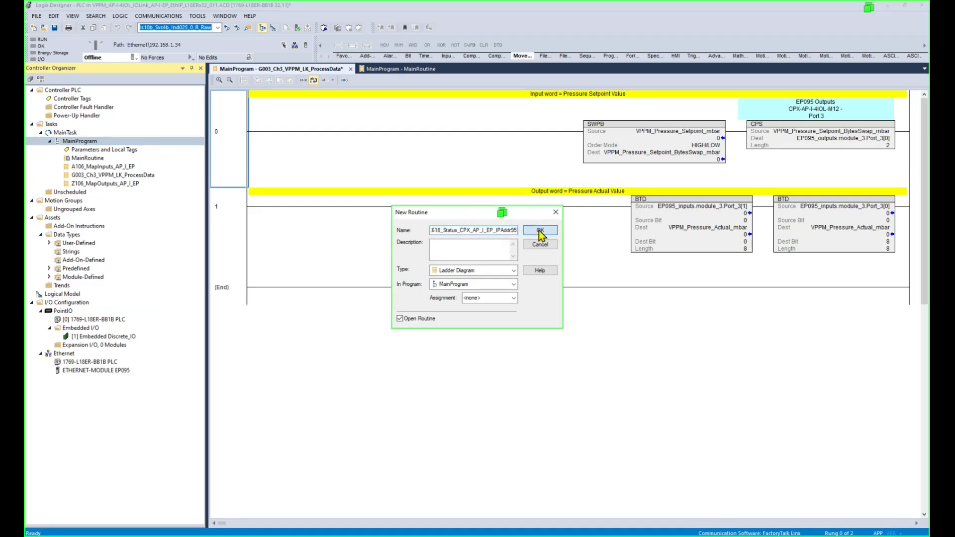
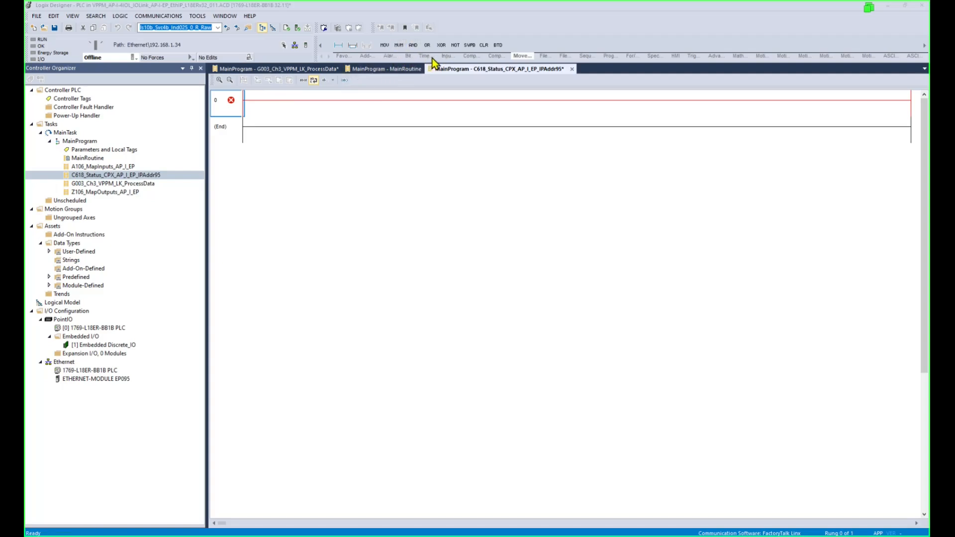
Add a GSV instruction to rung 0 from the Input/Output instruction group.
click(447, 57)
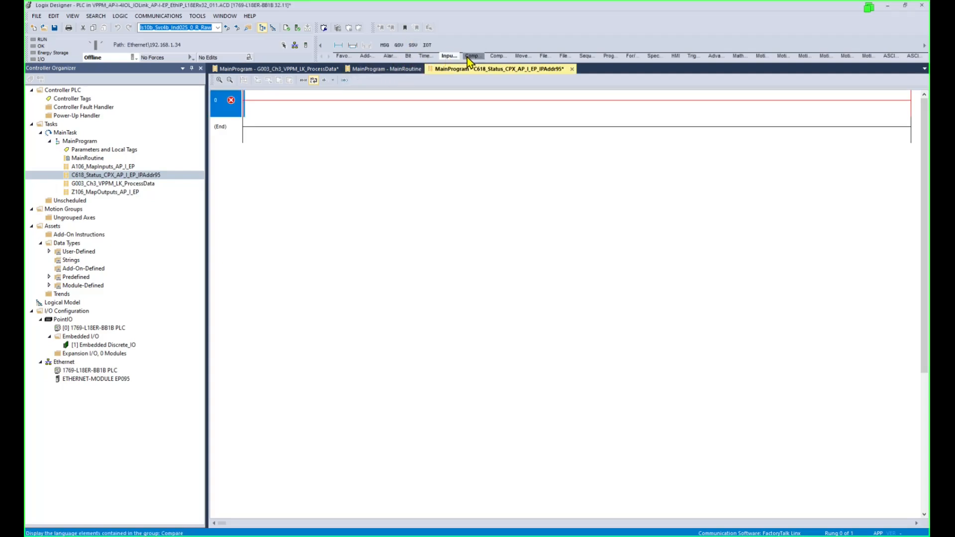
click(470, 57)
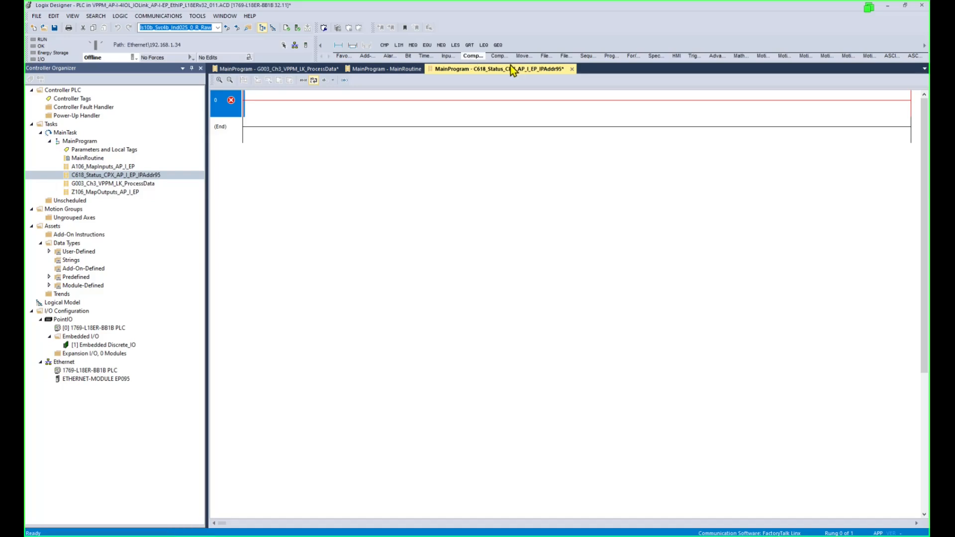
click(496, 57)
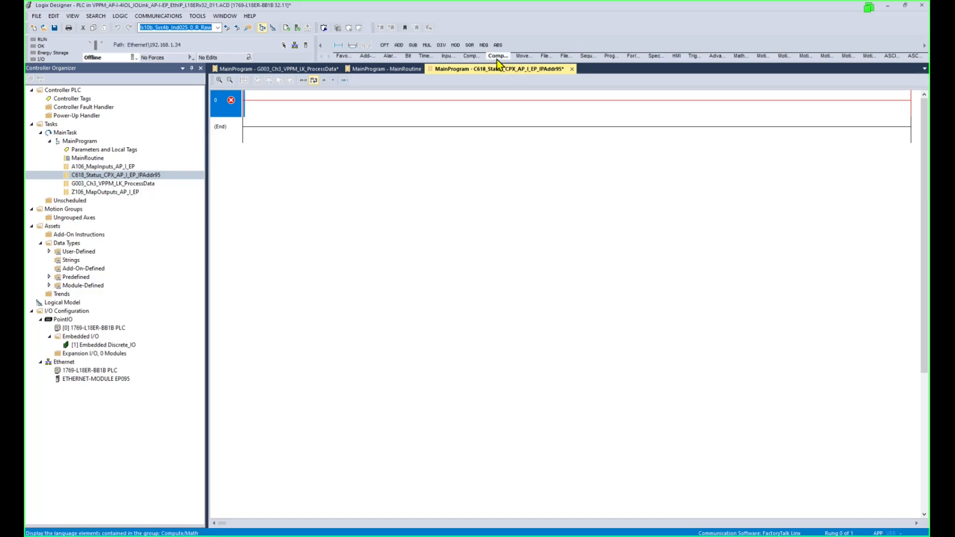
click(450, 56)
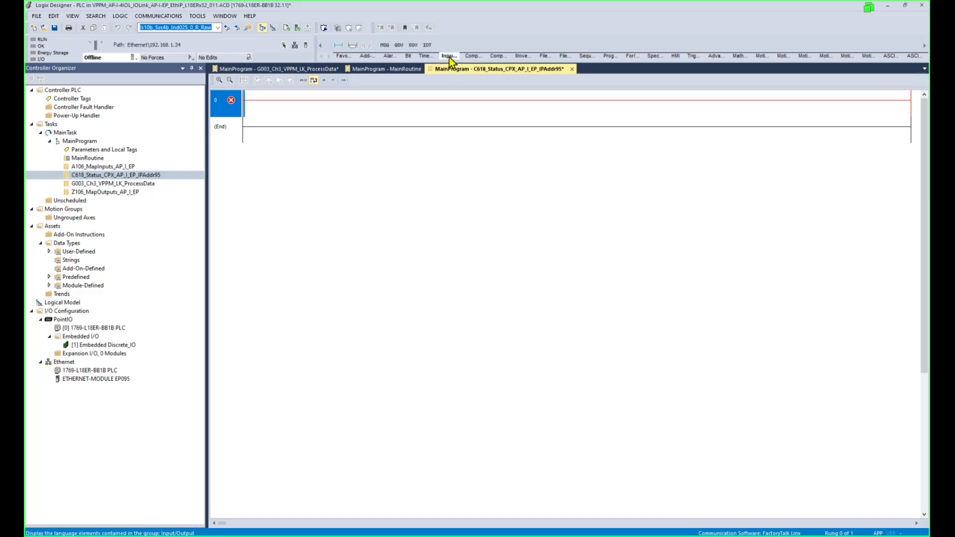
click(399, 46)
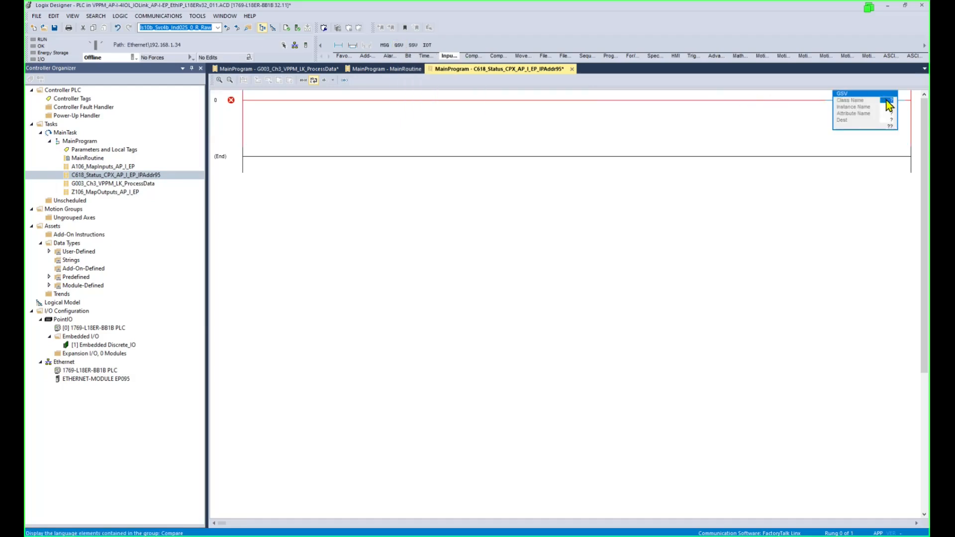
Set the GSV class to Module and the instance to EP095.
double_click(887, 100)
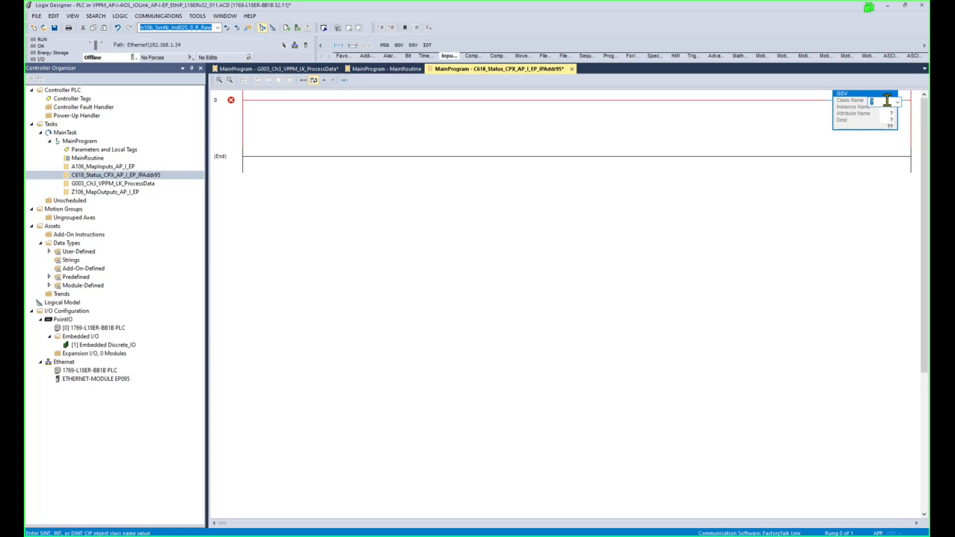
text(Module)
key(Return)
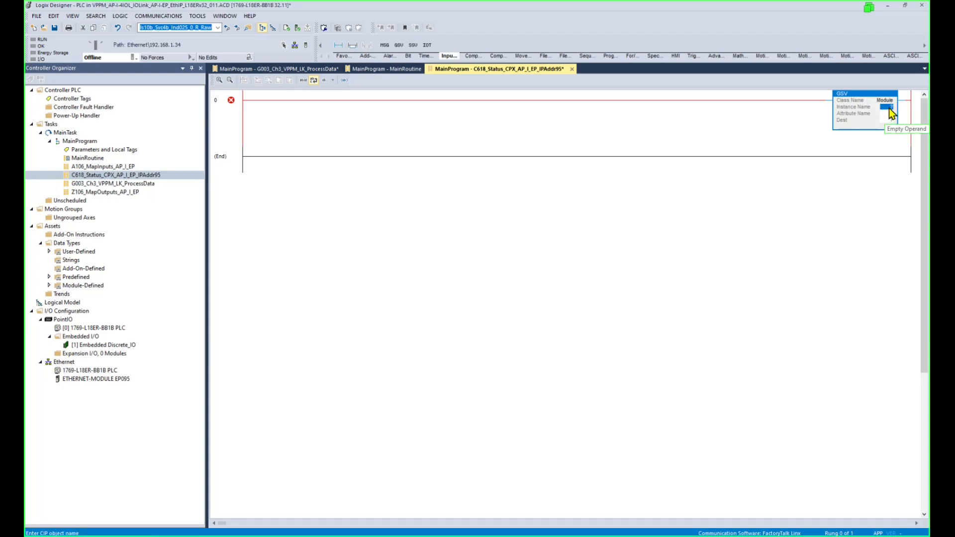
double_click(889, 107)
click(900, 109)
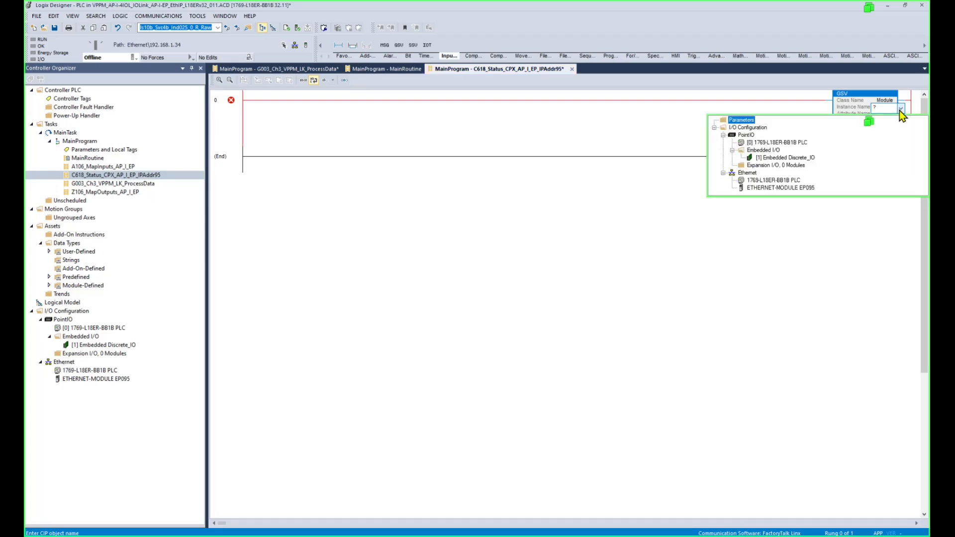
click(777, 188)
double_click(775, 189)
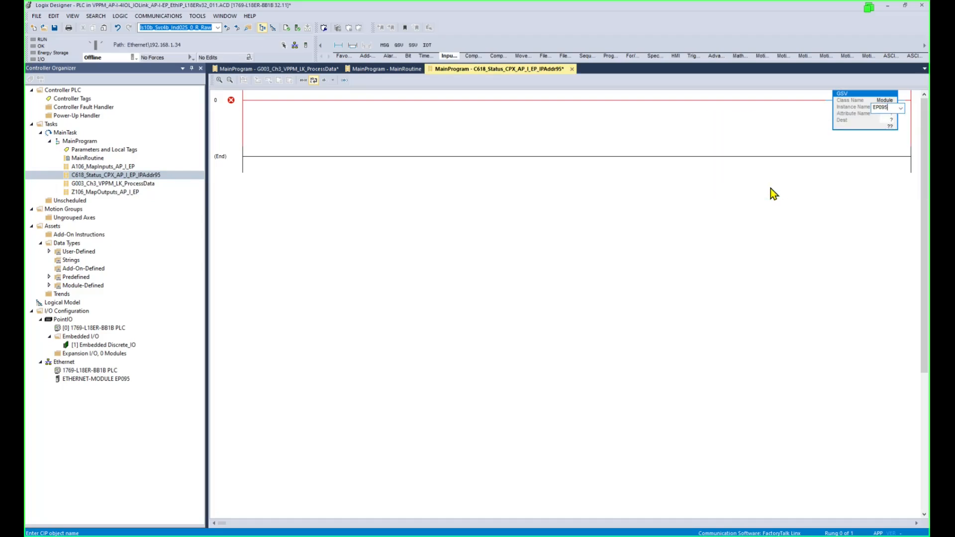
click(78, 379)
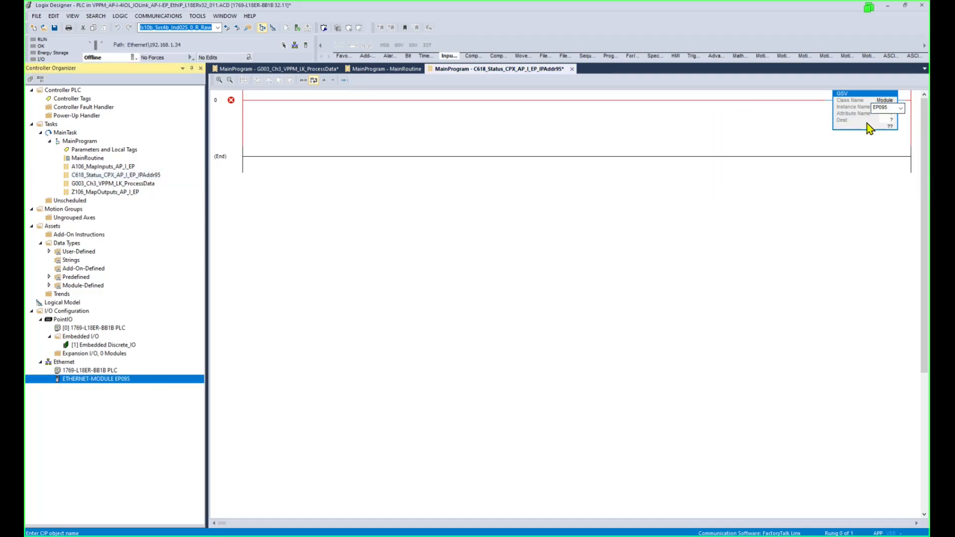
Set the GSV attribute to FaultCode and the destination to PLC.Module_FaultCode[16].
double_click(888, 114)
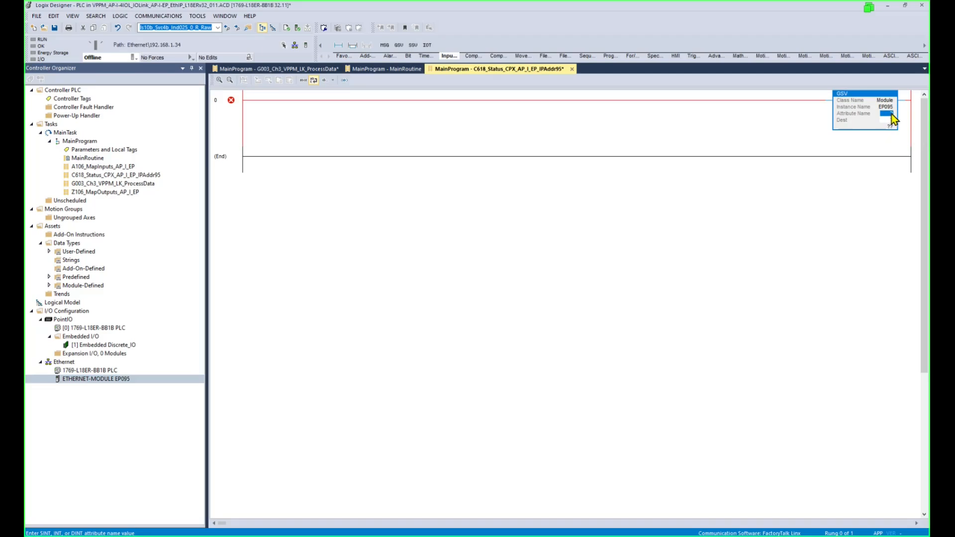
text(FaultCode)
click(889, 121)
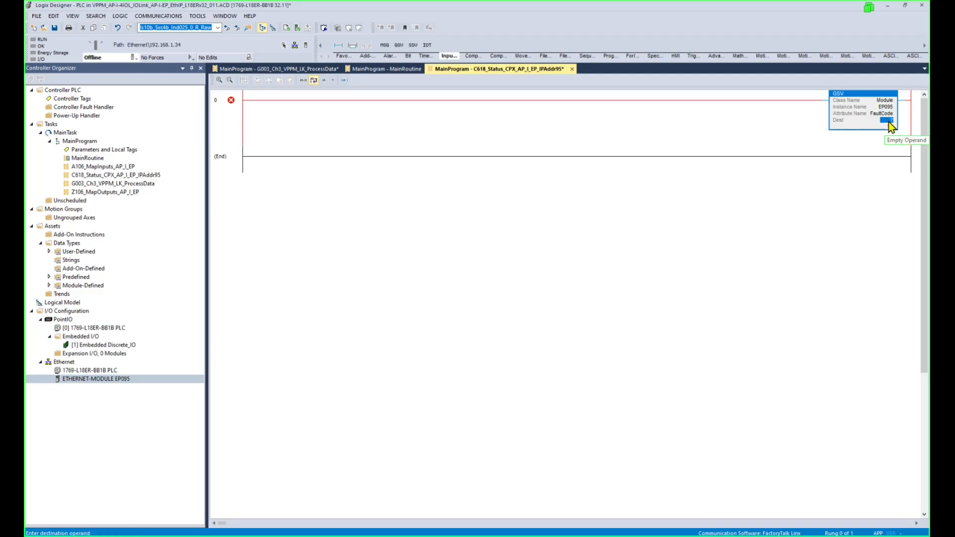
double_click(889, 122)
text(PLC.Module_FaultCode[16])
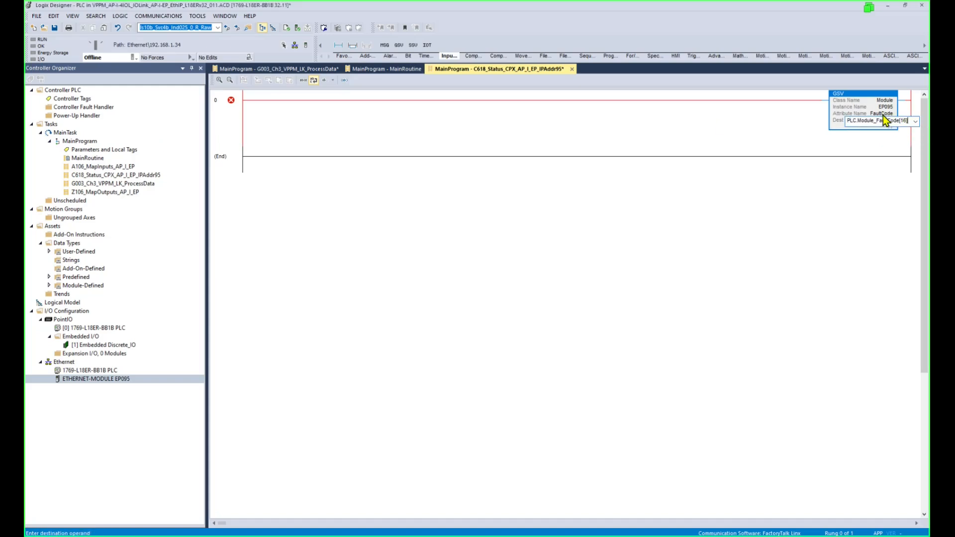
click(880, 106)
click(881, 144)
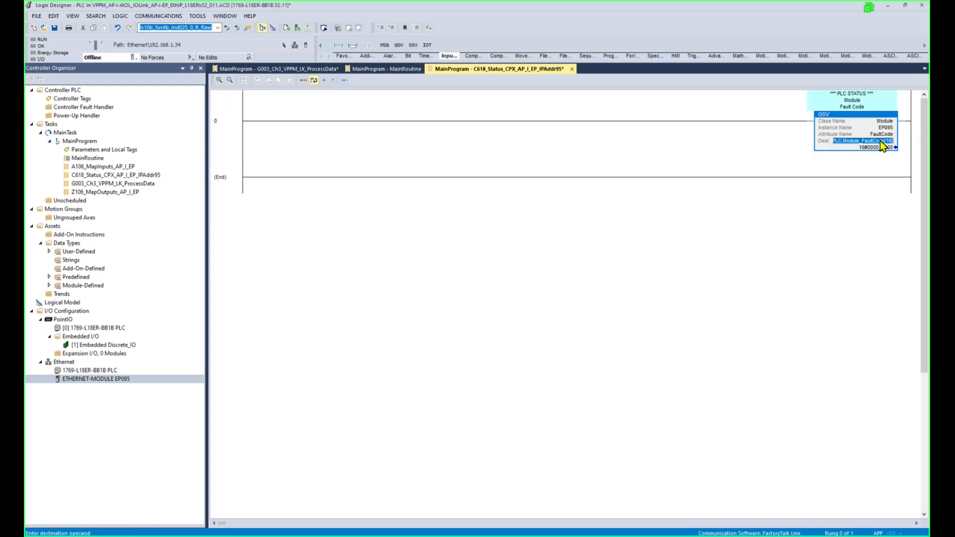
scroll(881, 144, up, 3)
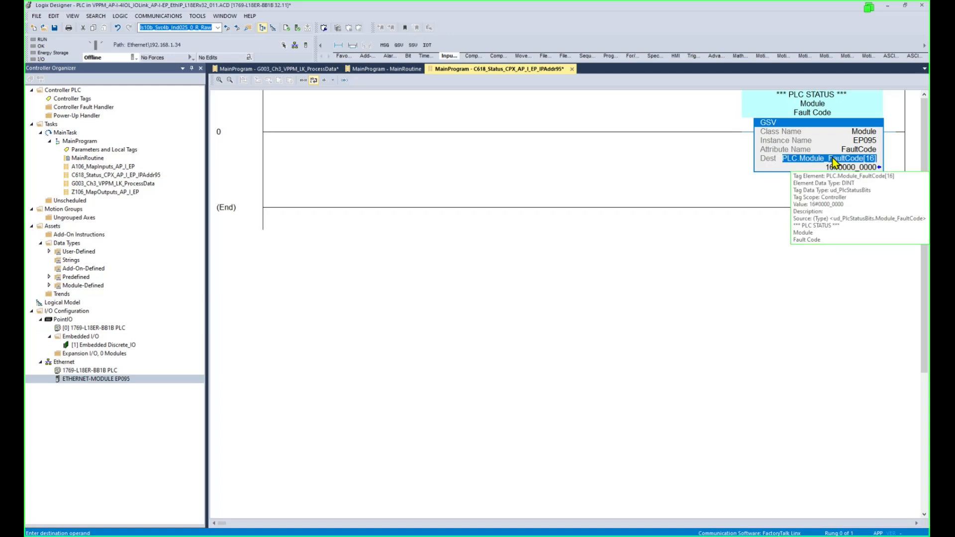
Review the ud_PlcStatusBits type and the PLC tag's members, then return to C618_Status.
click(48, 252)
click(96, 390)
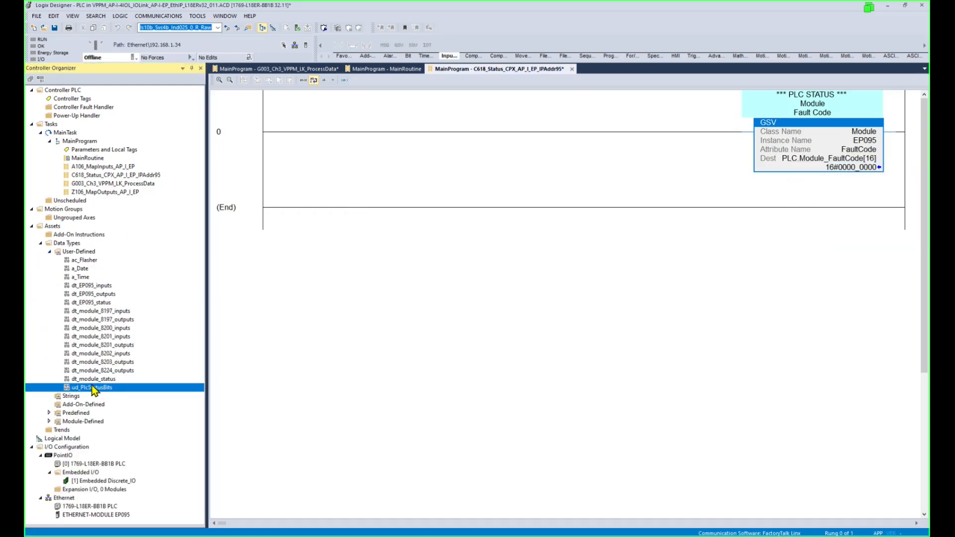
click(76, 99)
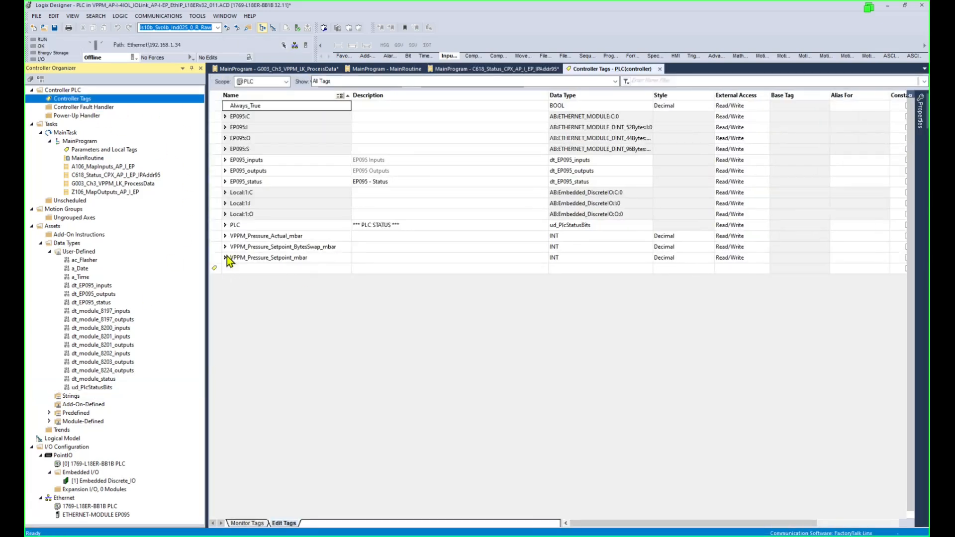
click(602, 226)
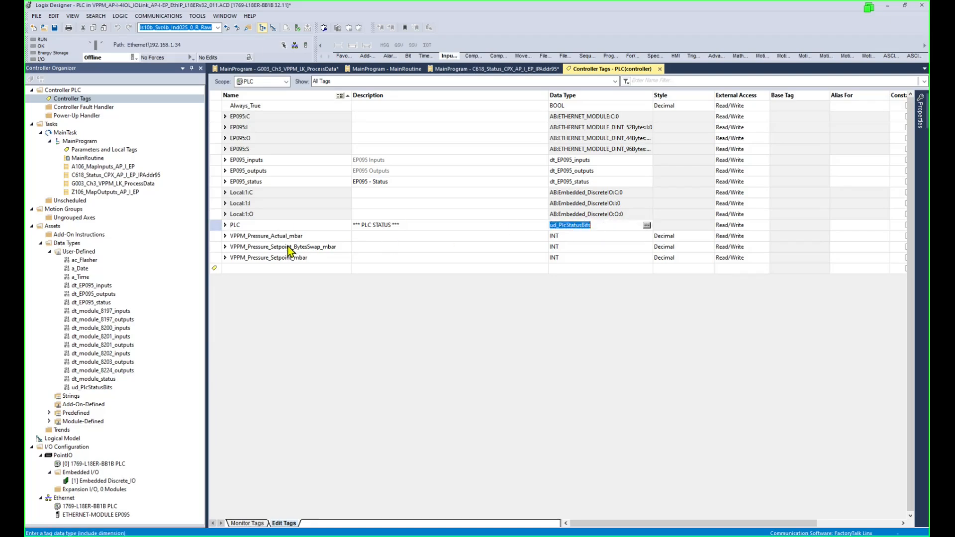
click(225, 225)
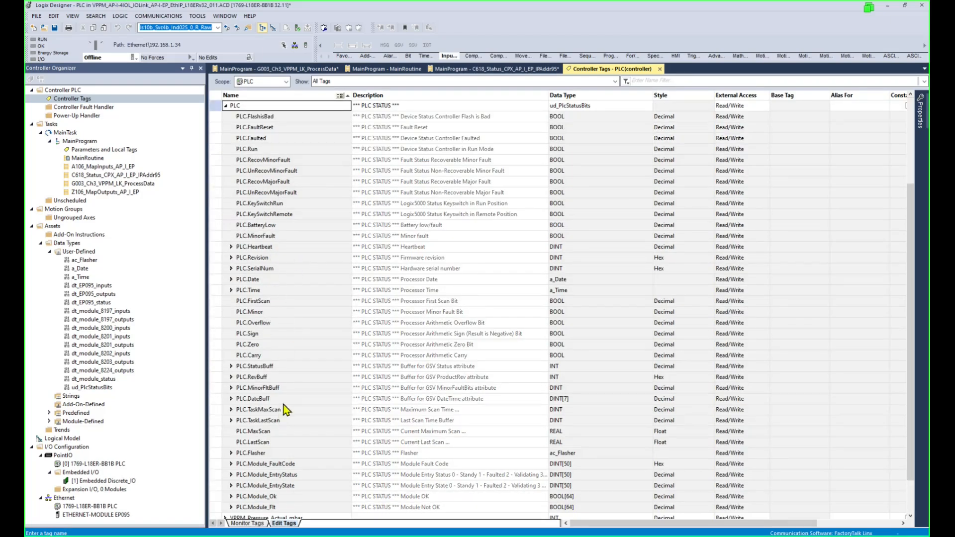
drag(248, 129, 225, 110)
click(225, 106)
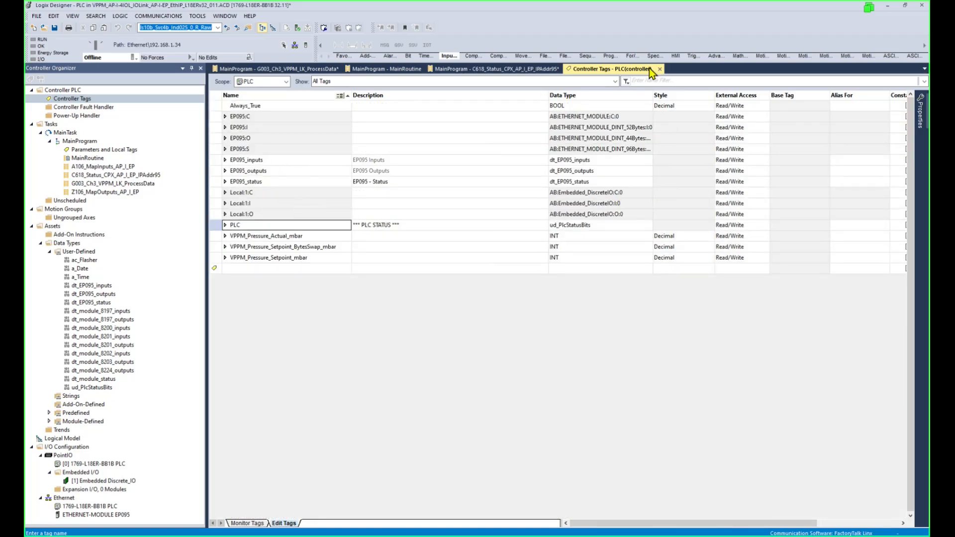
click(529, 67)
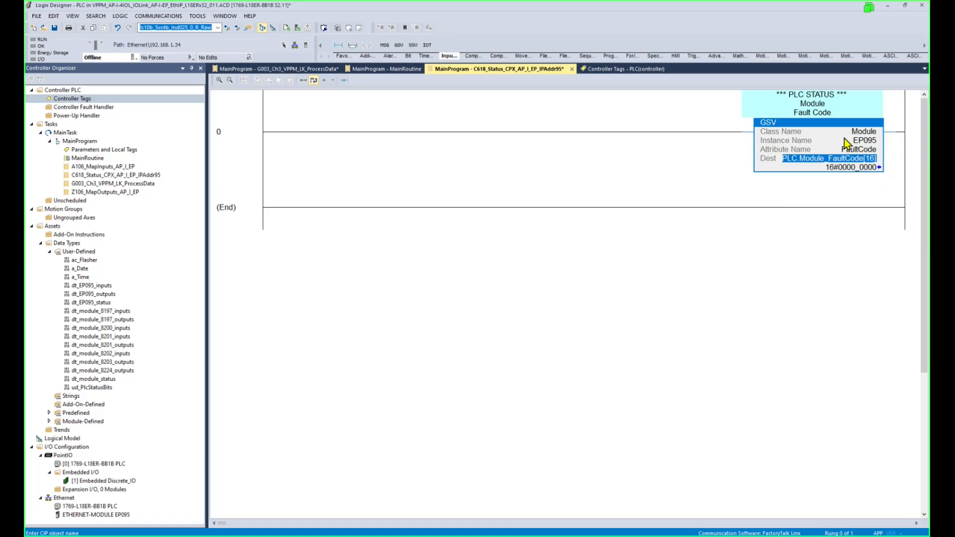
Duplicate the GSV so the copy reads EntryStatus into PLC.Module_EntryStatus[16].
click(779, 124)
key(ctrl+c)
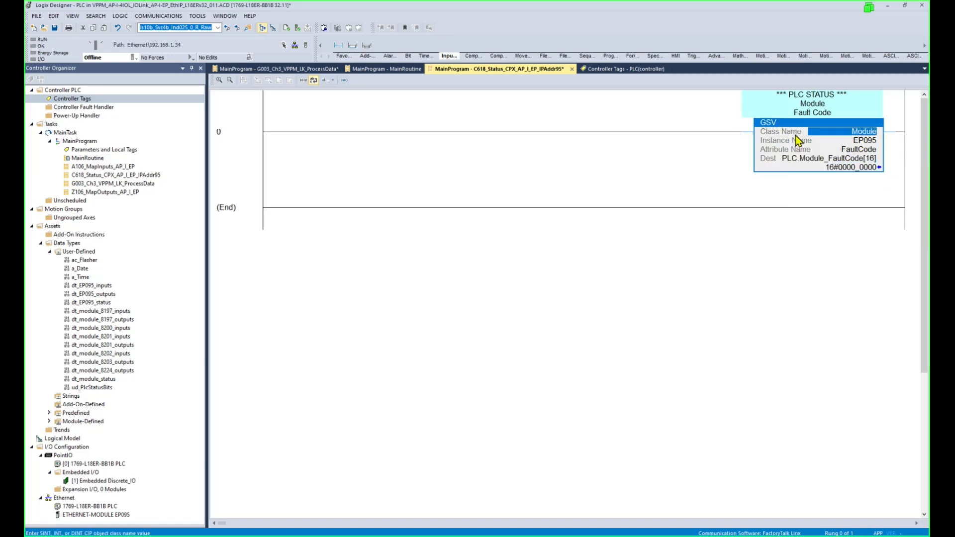
key(ctrl+v)
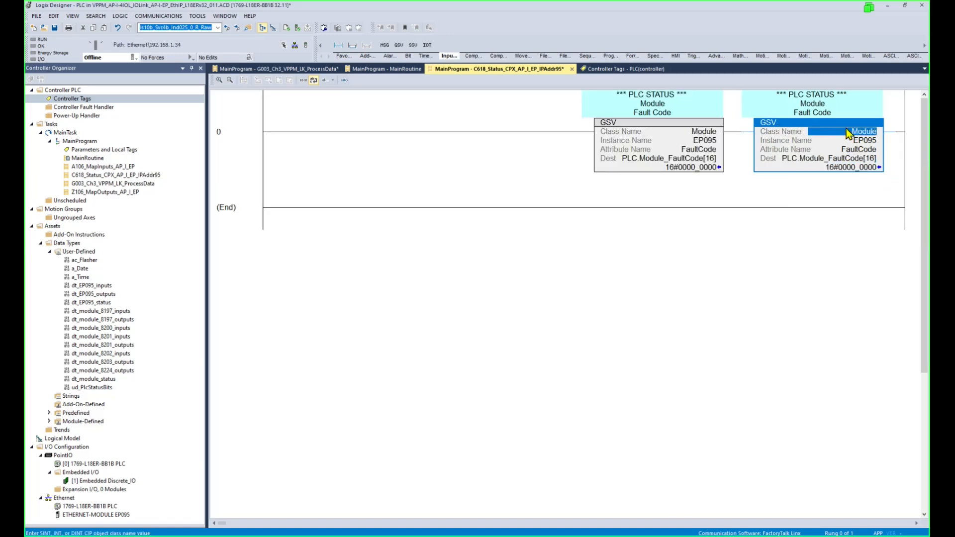
click(871, 148)
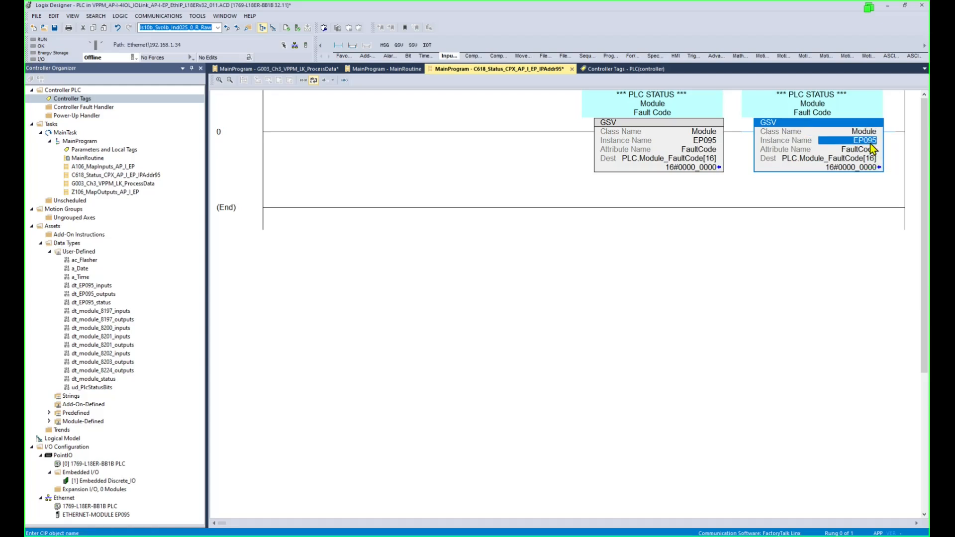
click(869, 150)
text(E)
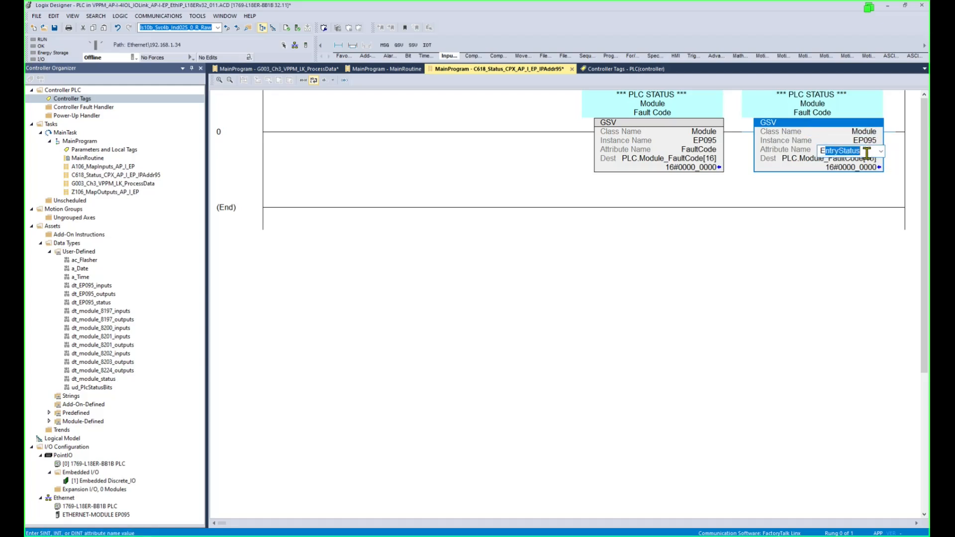
text(ntryStatus)
key(Return)
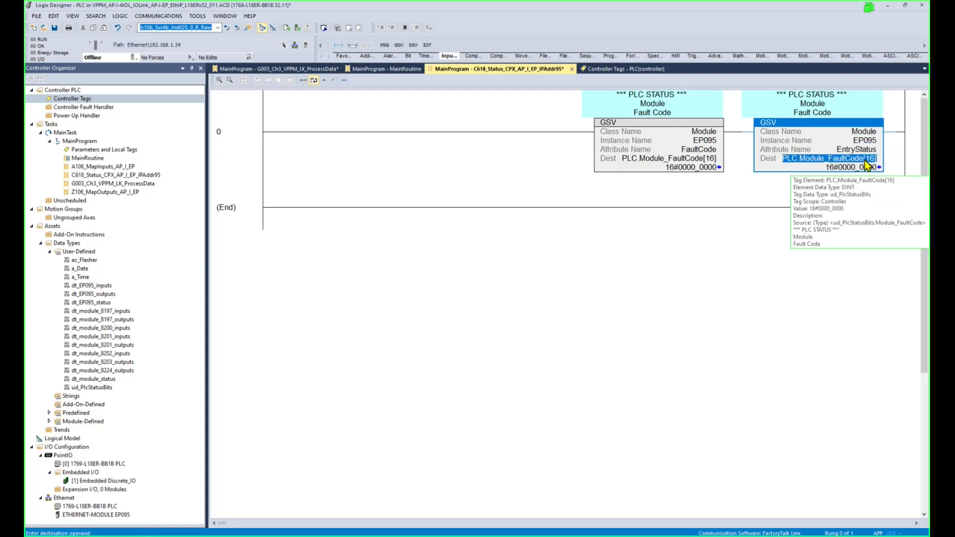
click(862, 160)
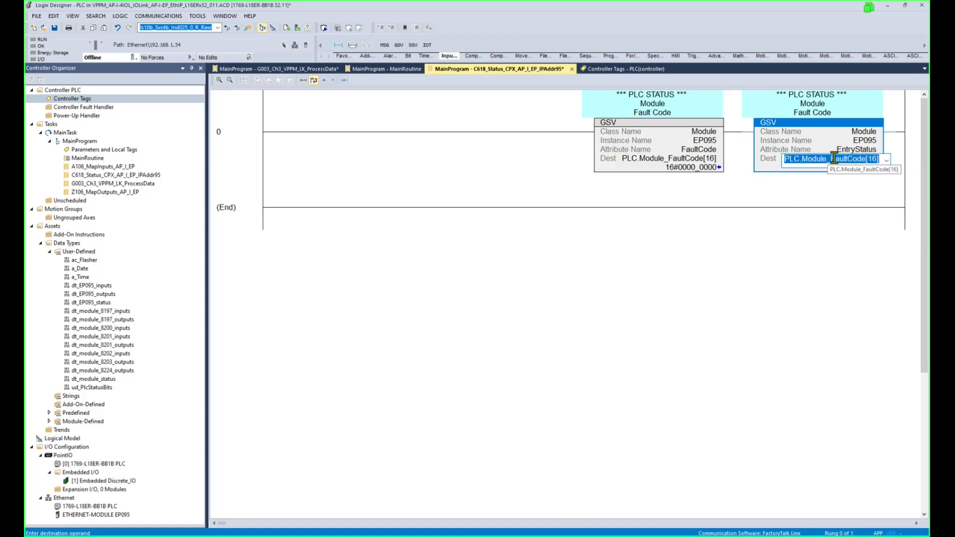
drag(832, 159, 878, 162)
text(entryStatus)
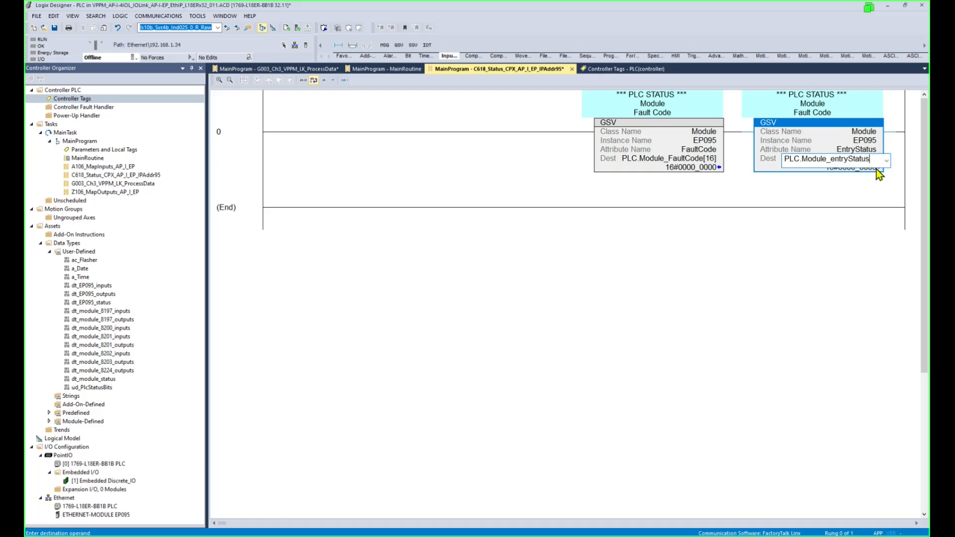
text([16)
key(Return)
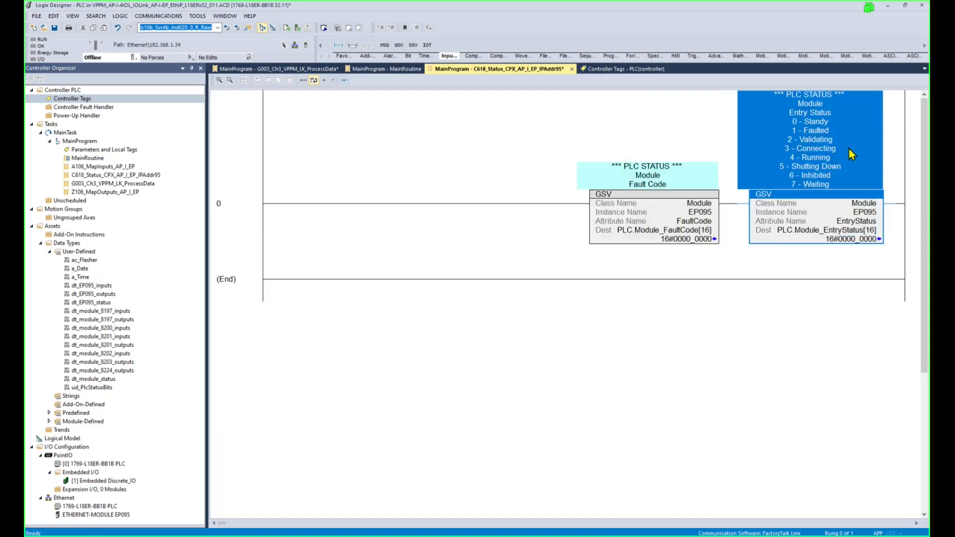
Append a BTD instruction after the two GSVs.
click(657, 234)
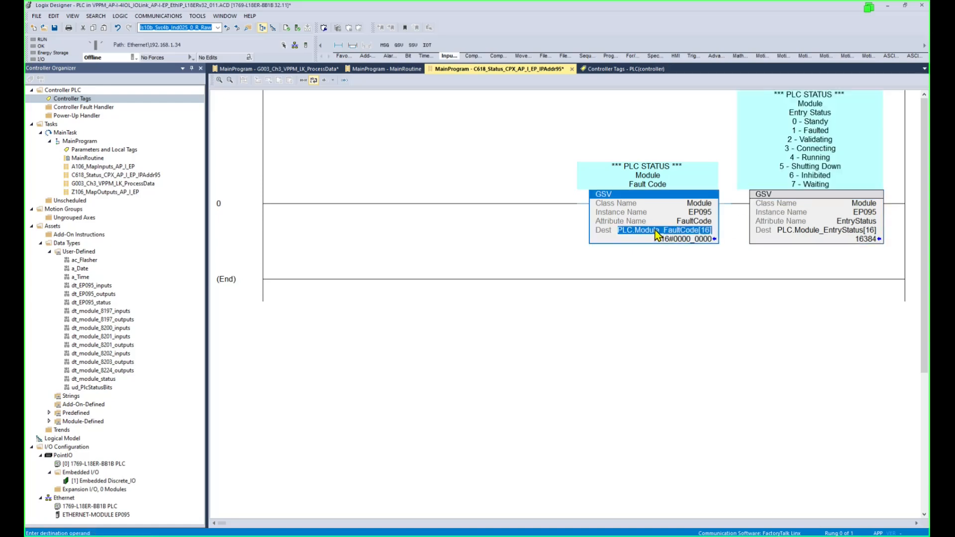
click(840, 200)
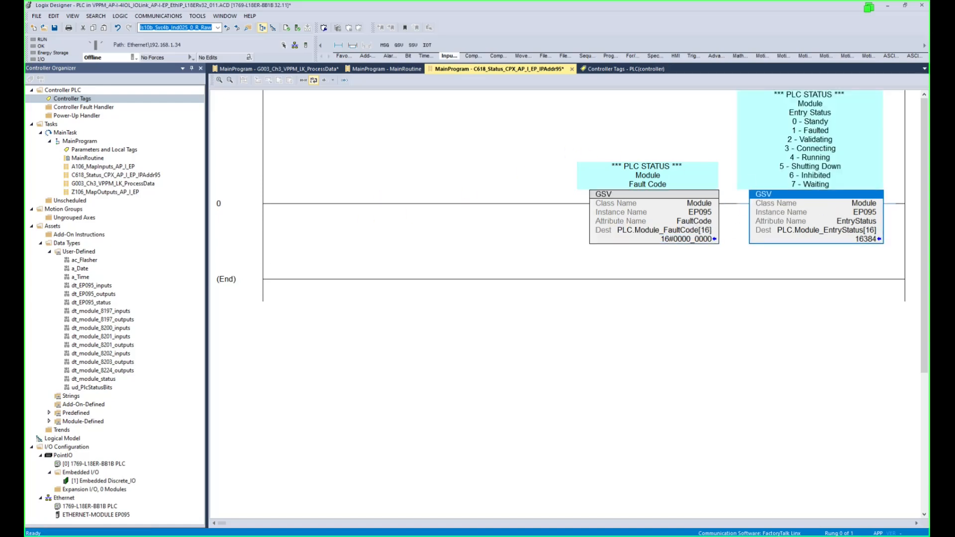
click(522, 55)
click(498, 45)
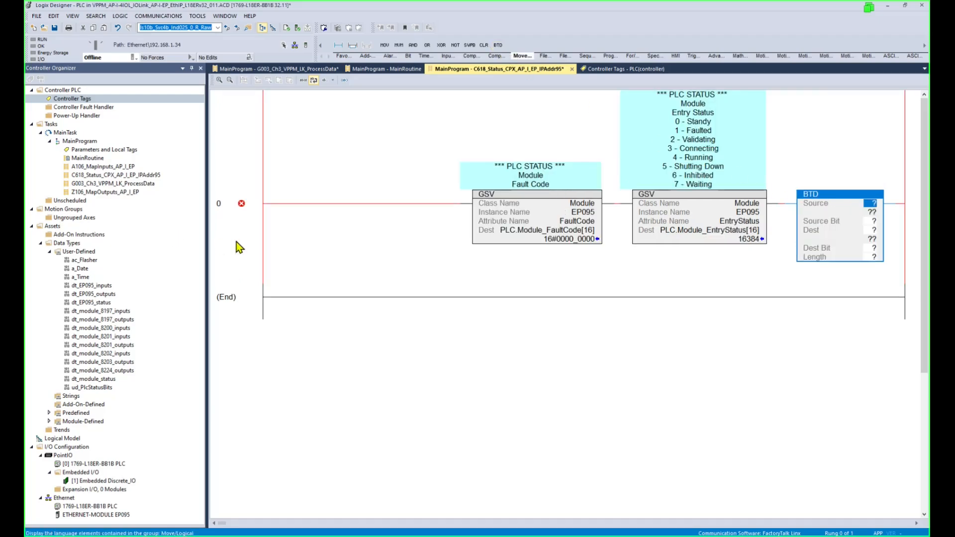
Set the BTD source to PLC.Module_EntryStatus[16] with source bit 12.
drag(746, 231, 882, 209)
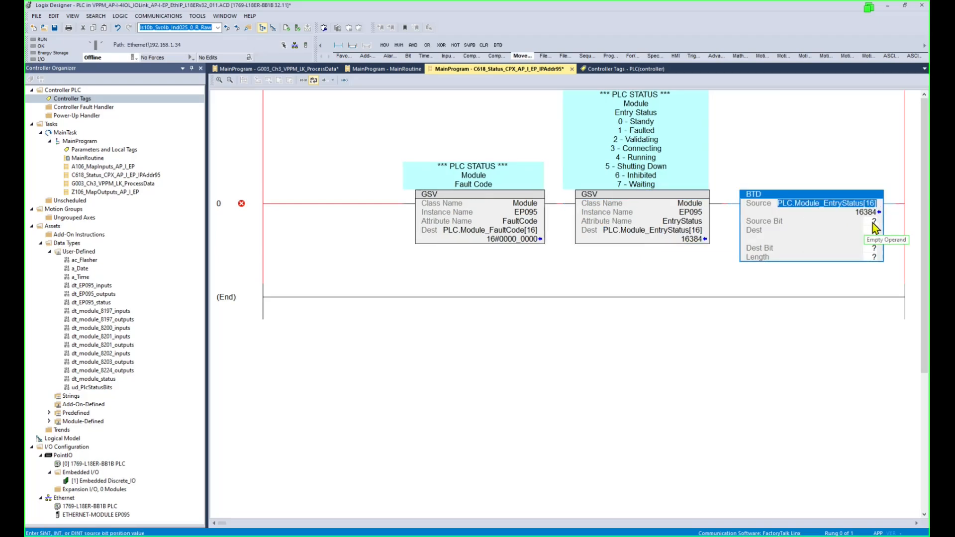
click(873, 222)
text(12)
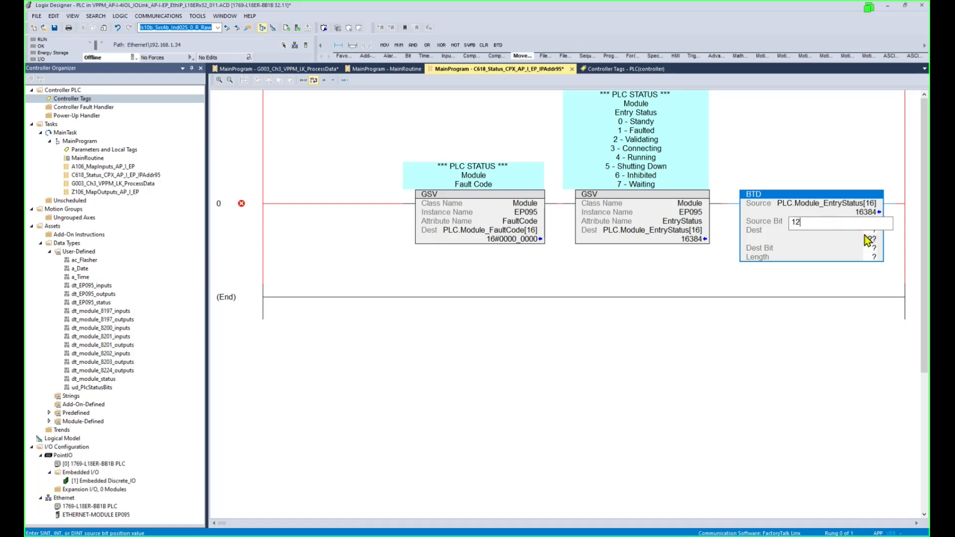
key(Return)
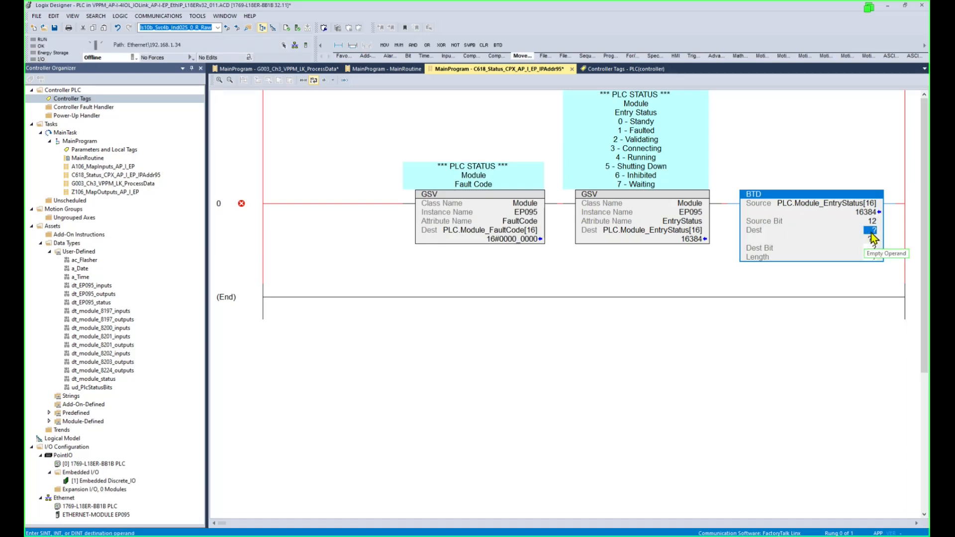
Set the BTD destination to PLC.Module_EntryState[16], destination bit 0, length 4.
double_click(871, 231)
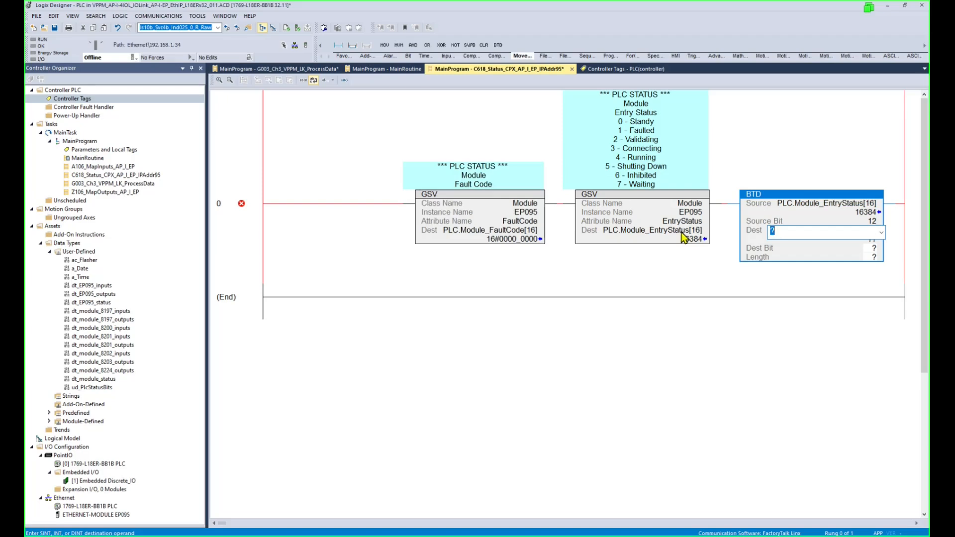
key(ctrl+v)
key(Return)
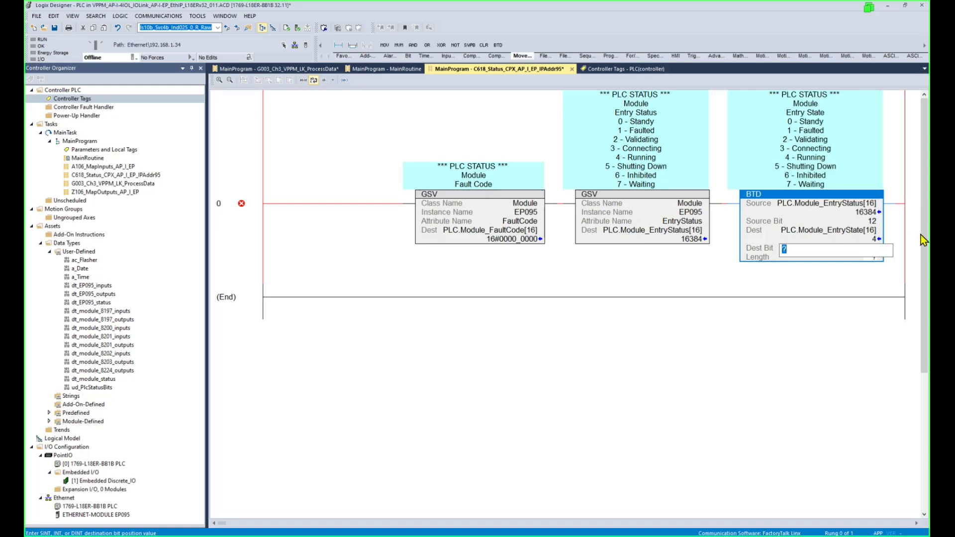
click(868, 255)
drag(868, 255, 724, 259)
key(Return)
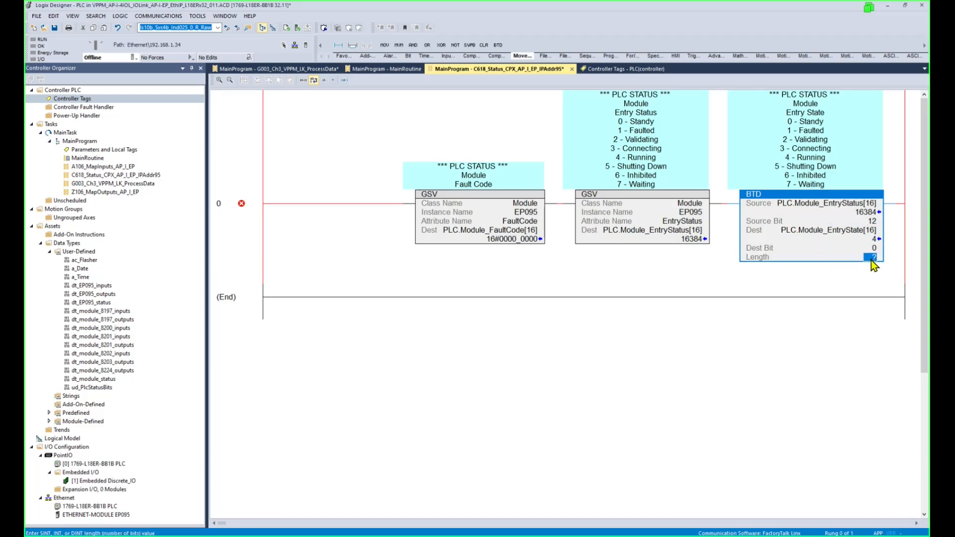
text(4)
key(Return)
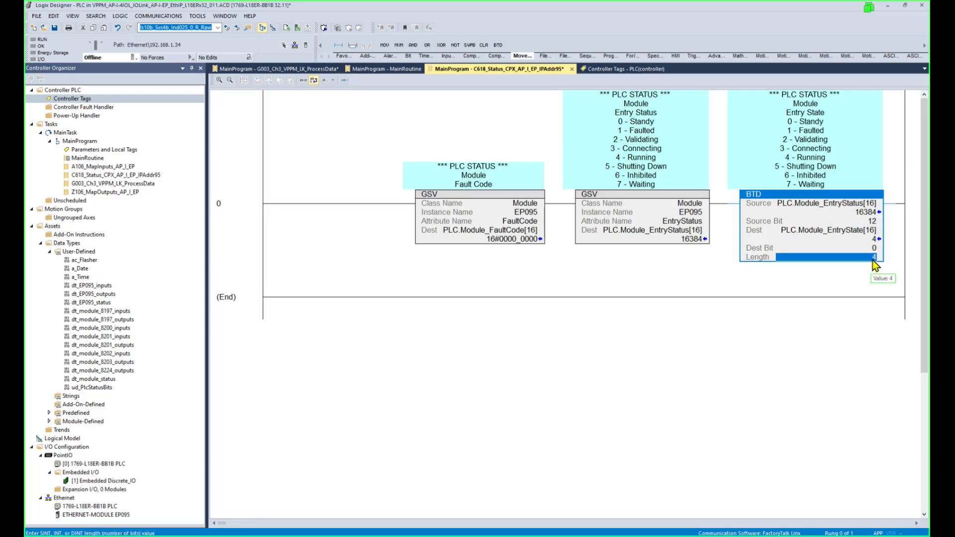
click(875, 249)
click(829, 197)
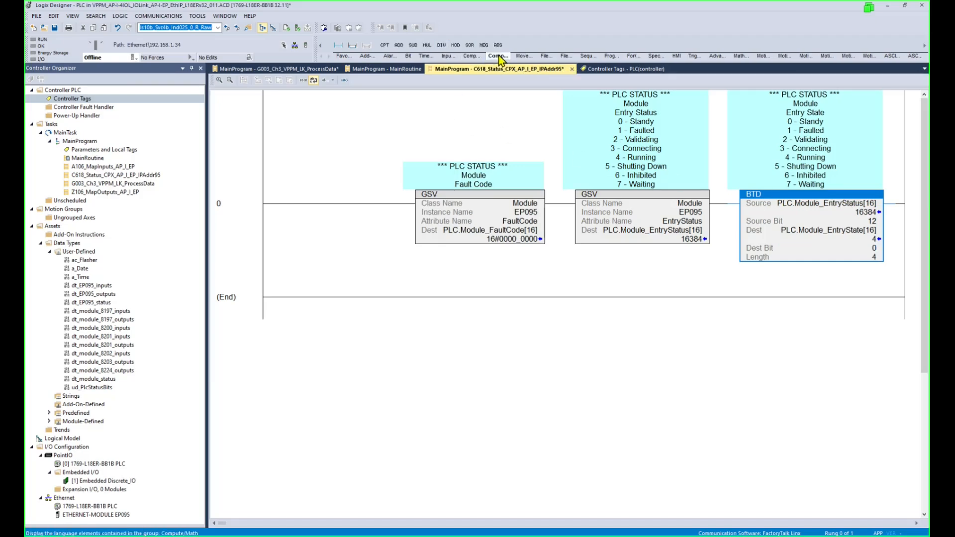
Add an EQU checking PLC.Module_FaultCode[16] equals 0 after the BTD.
click(474, 56)
click(427, 45)
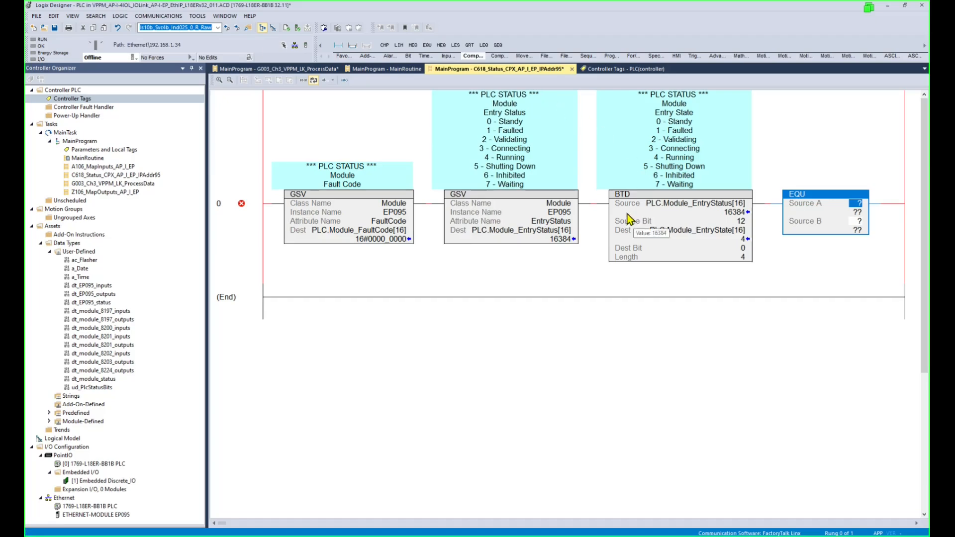
mouse_move(388, 231)
mouse_down()
mouse_move(801, 201)
mouse_move(900, 207)
mouse_move(888, 201)
mouse_up()
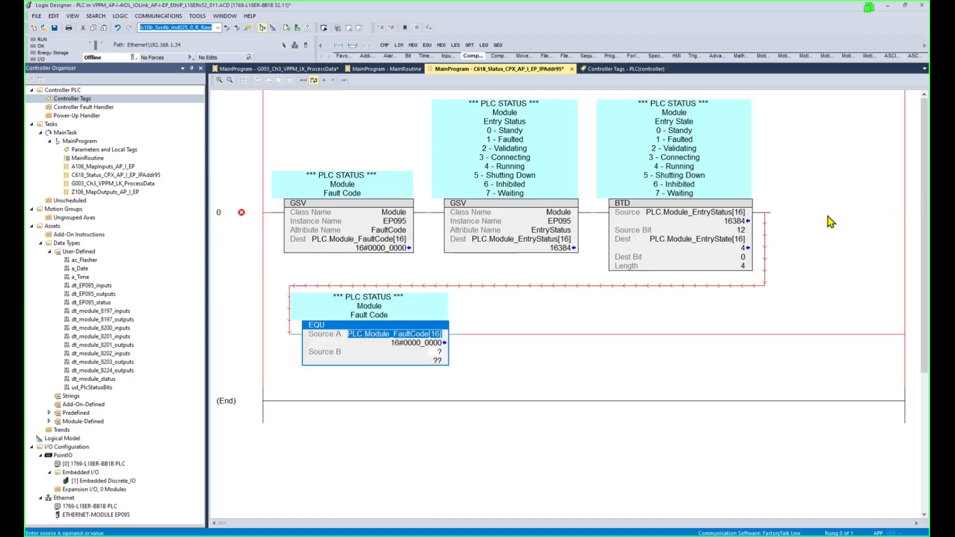
click(437, 351)
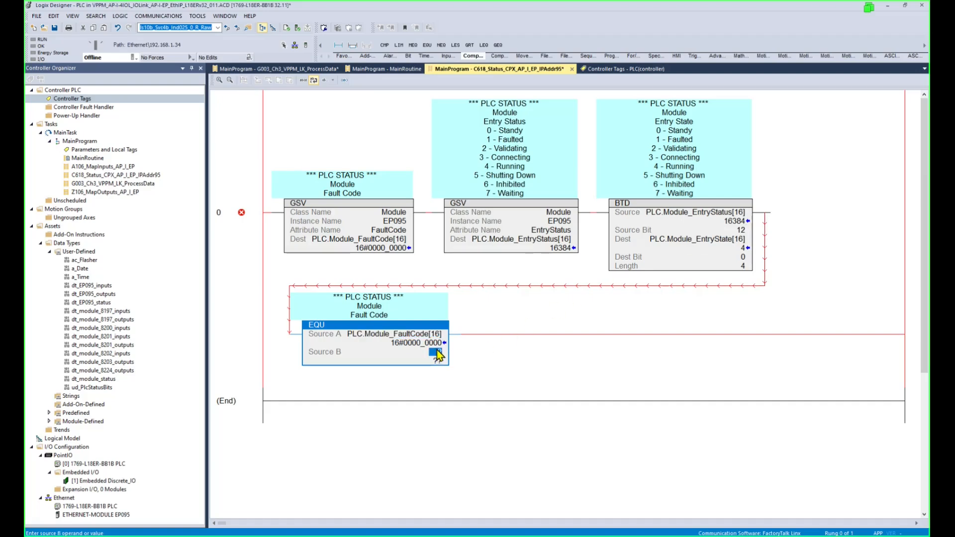
text(0)
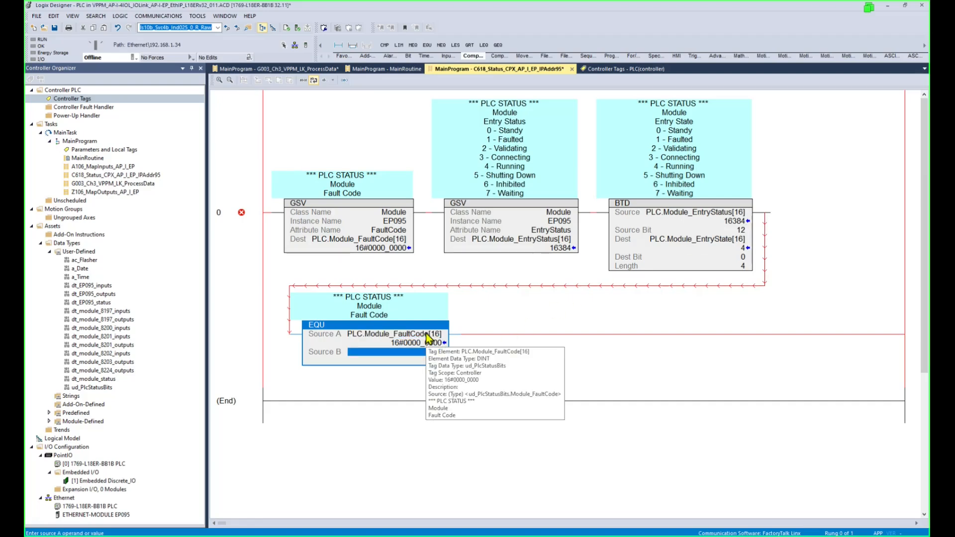
click(428, 335)
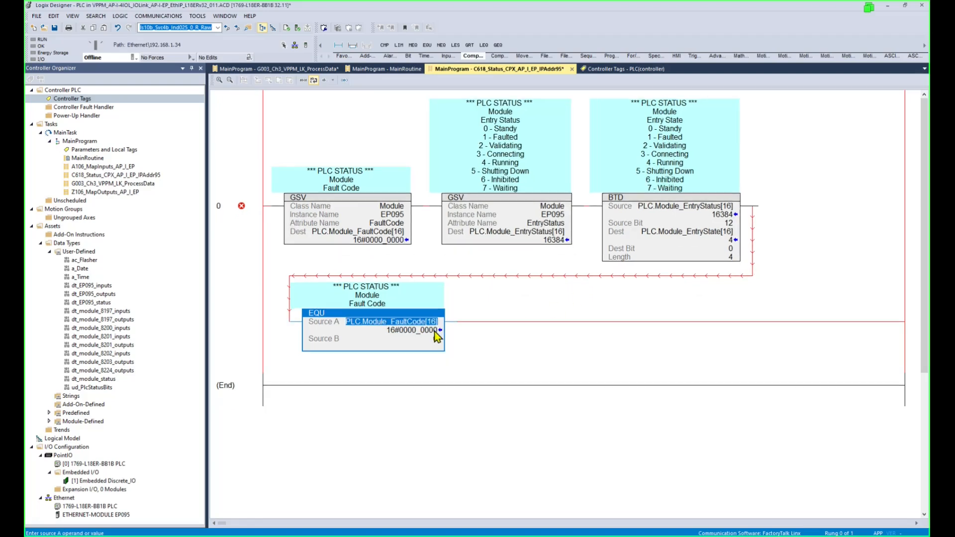
scroll(434, 332, down, 1)
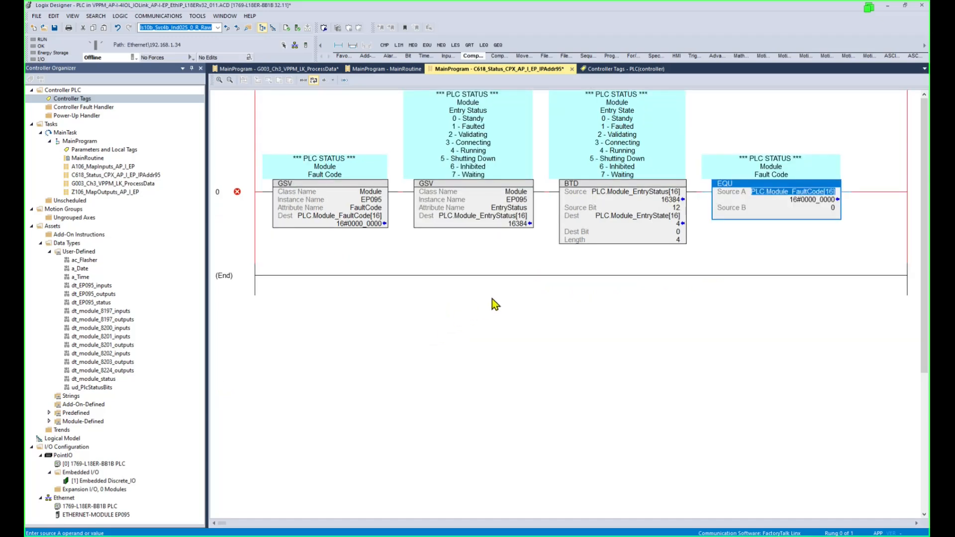
Add a second EQU checking PLC.Module_EntryState[16] equals 4, followed by an output coil.
click(733, 186)
key(ctrl+v)
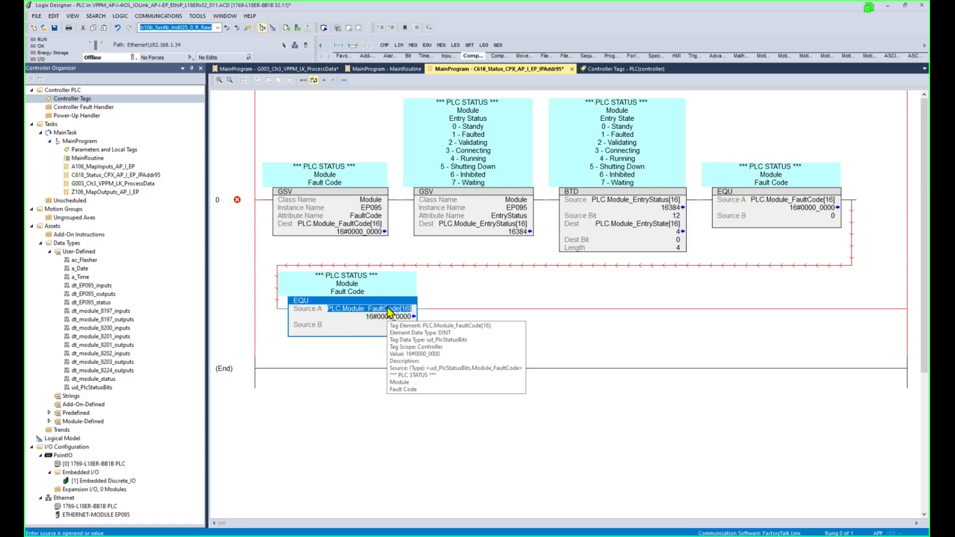
click(665, 228)
drag(665, 228, 426, 309)
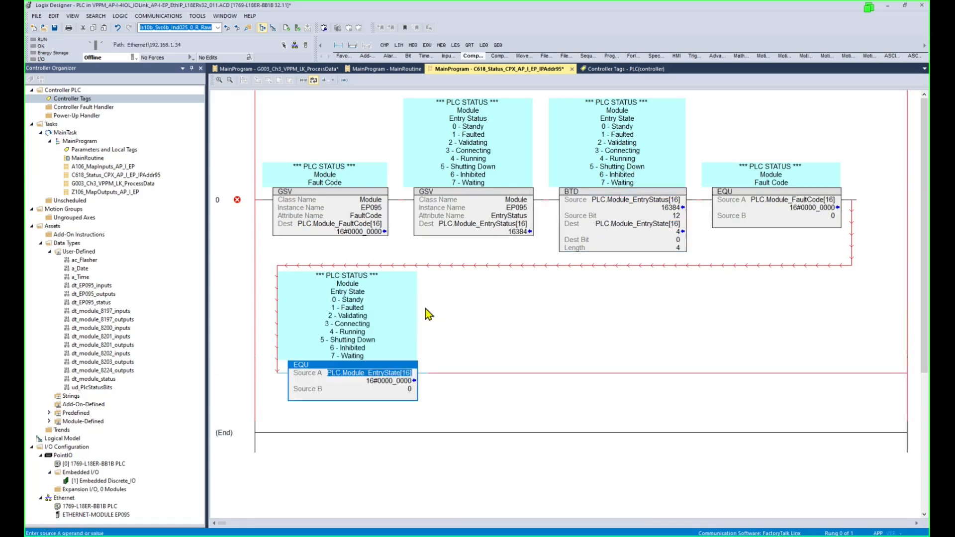
click(409, 389)
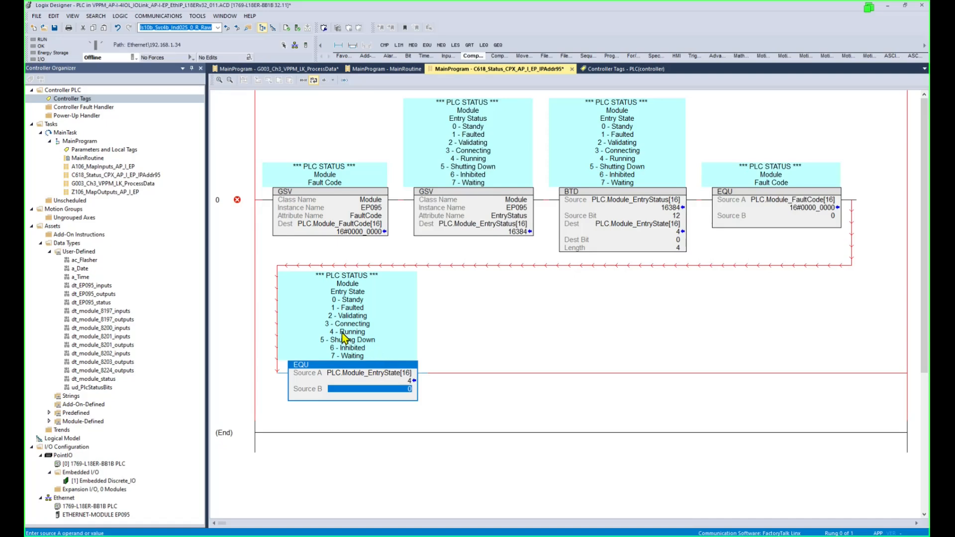
text(4)
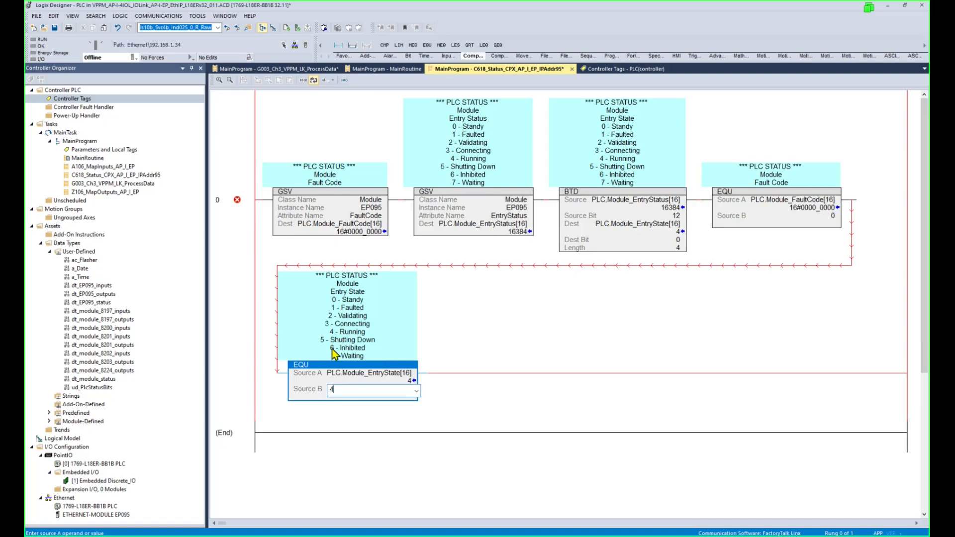
key(Return)
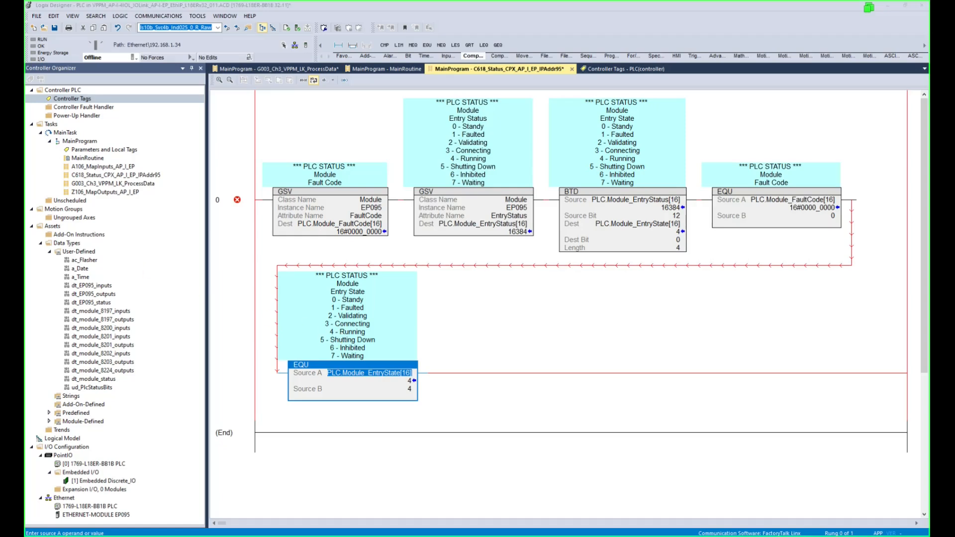
click(344, 56)
click(412, 45)
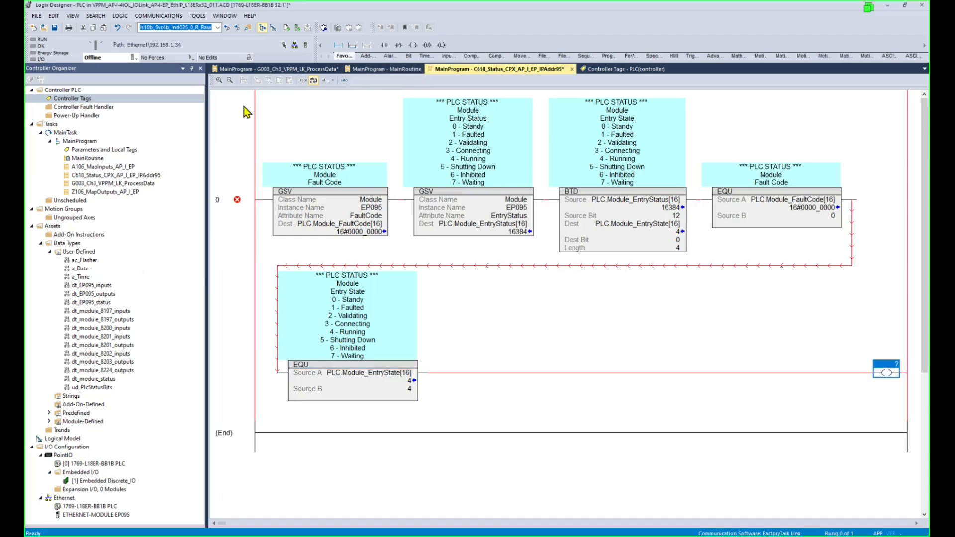
Assign PLC.Module_Ok[16] to the rung 0 output coil and check the completed rung.
double_click(891, 364)
text(PLC.Module_Ok[16])
click(785, 347)
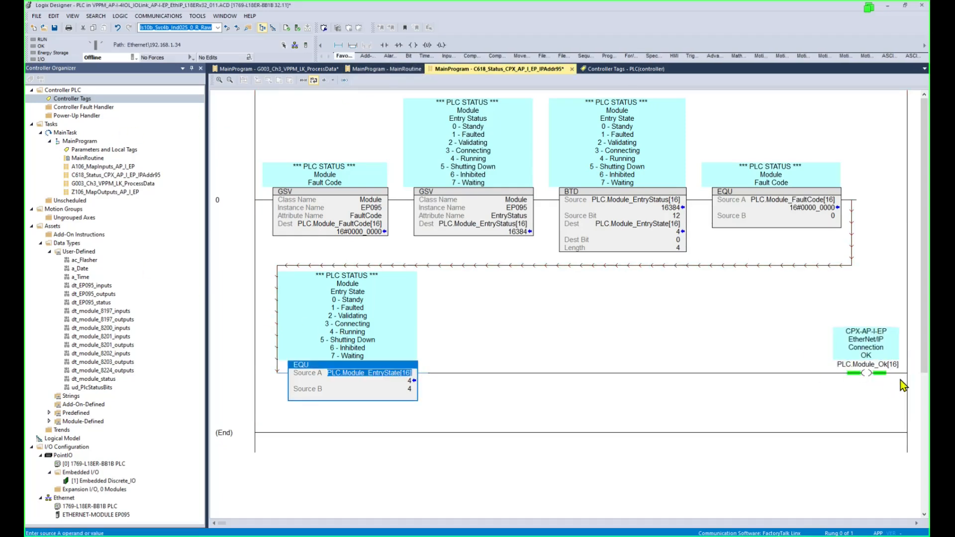
click(880, 366)
click(240, 204)
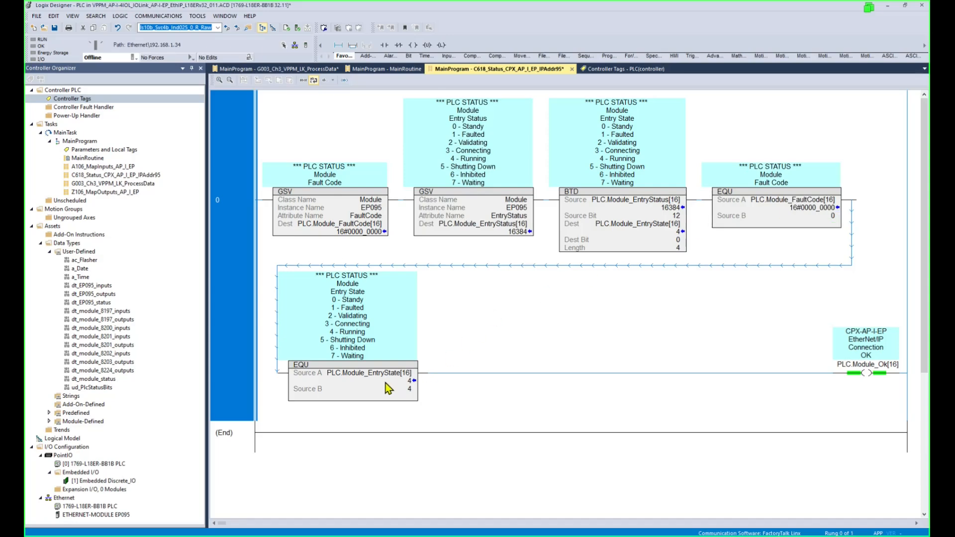
click(876, 371)
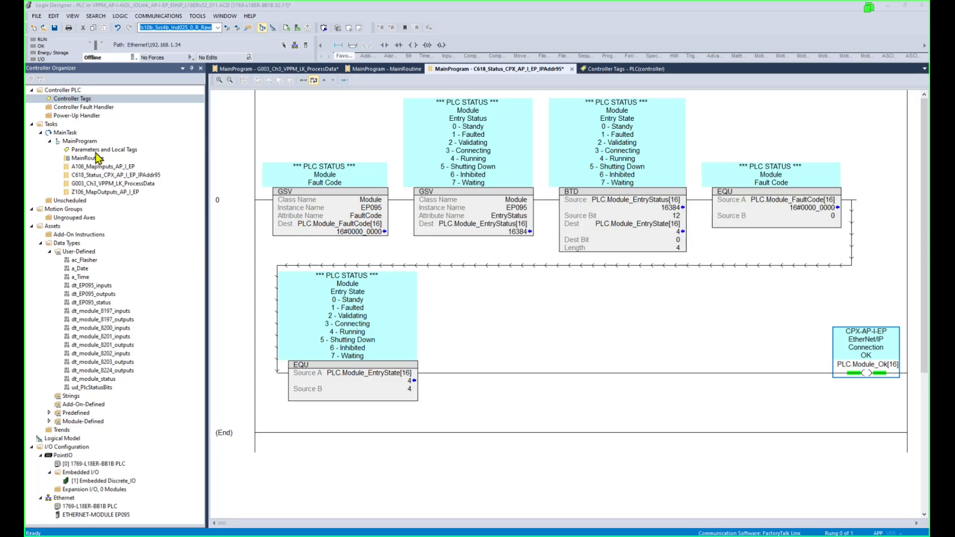
Create the ladder routine G004_Ch3_VPPM_LK_PQI in MainProgram.
right_click(79, 141)
mouse_move(123, 150)
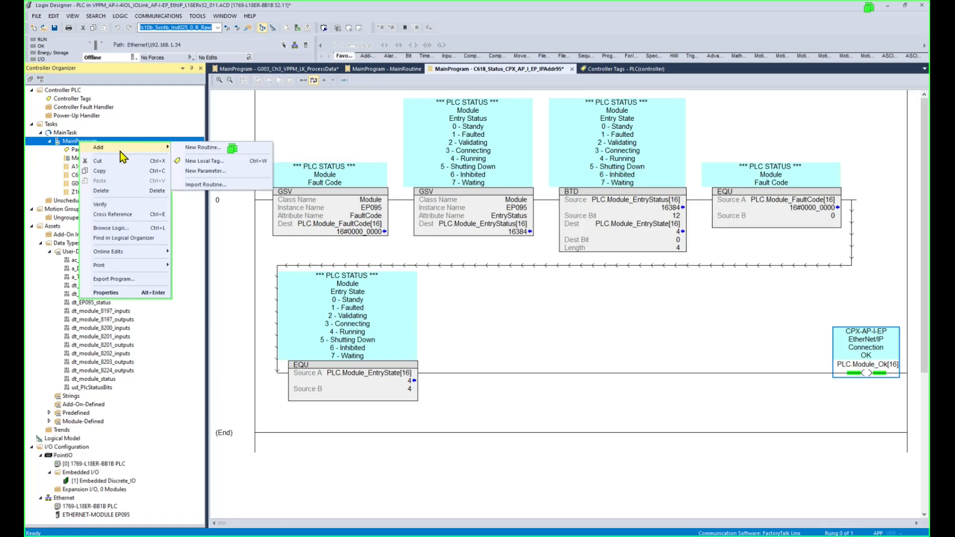
click(189, 146)
text(G004_Ch3_VPPM_LK_PQI)
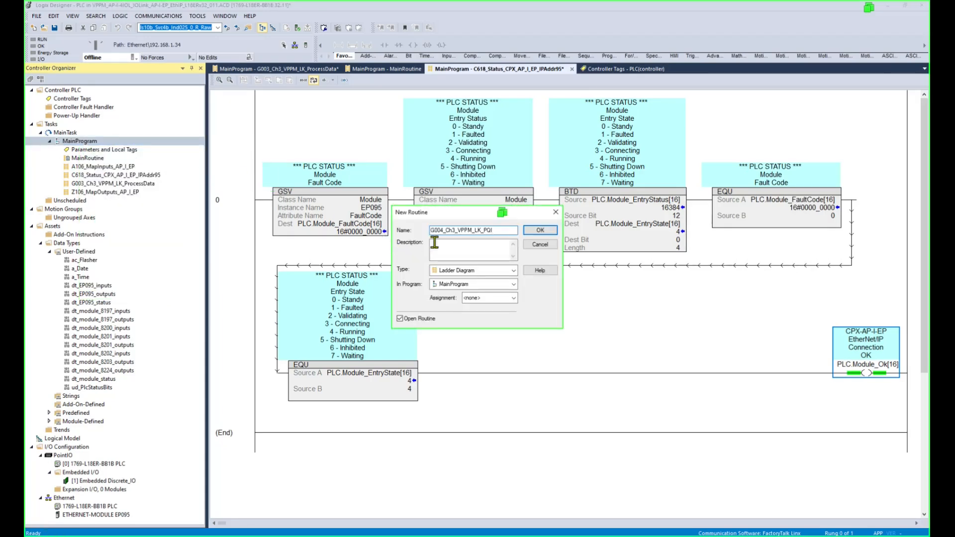
drag(498, 231, 460, 231)
click(547, 231)
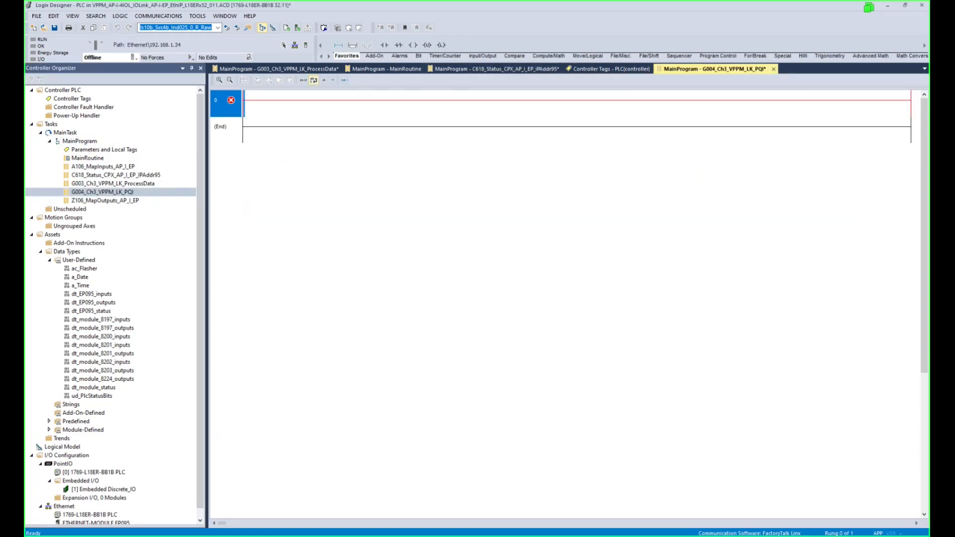
In Controller Tags, expand EP095_inputs > module_3 down to the Port_7_PQI bits.
double_click(76, 98)
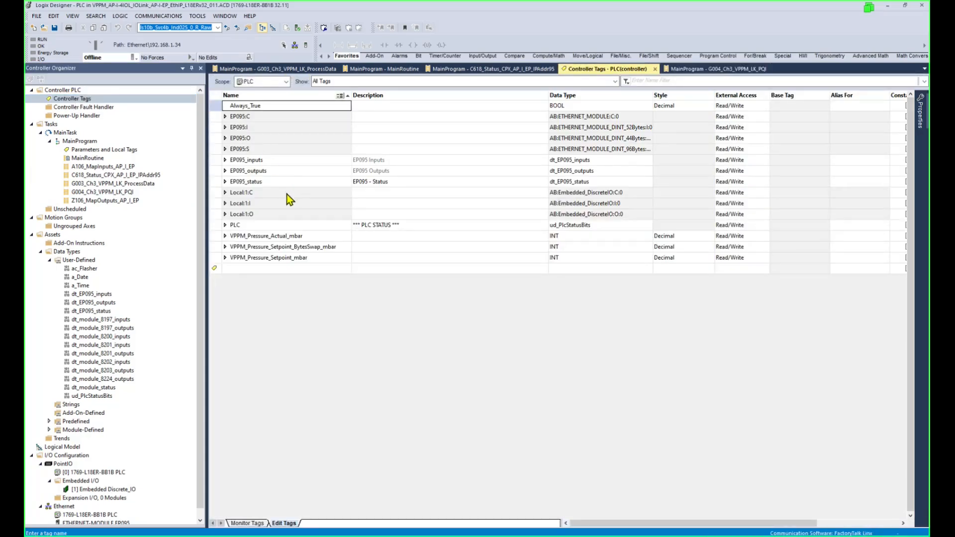
click(225, 159)
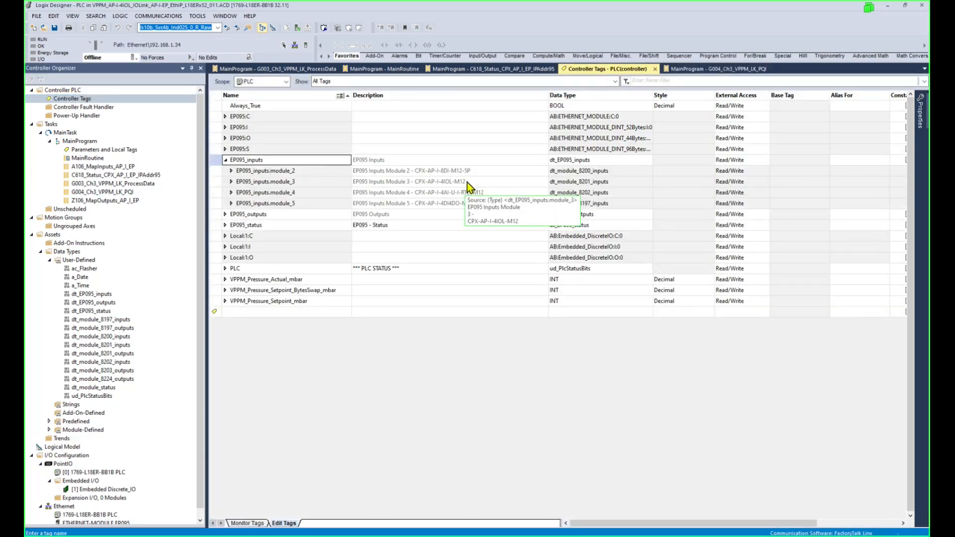
click(230, 181)
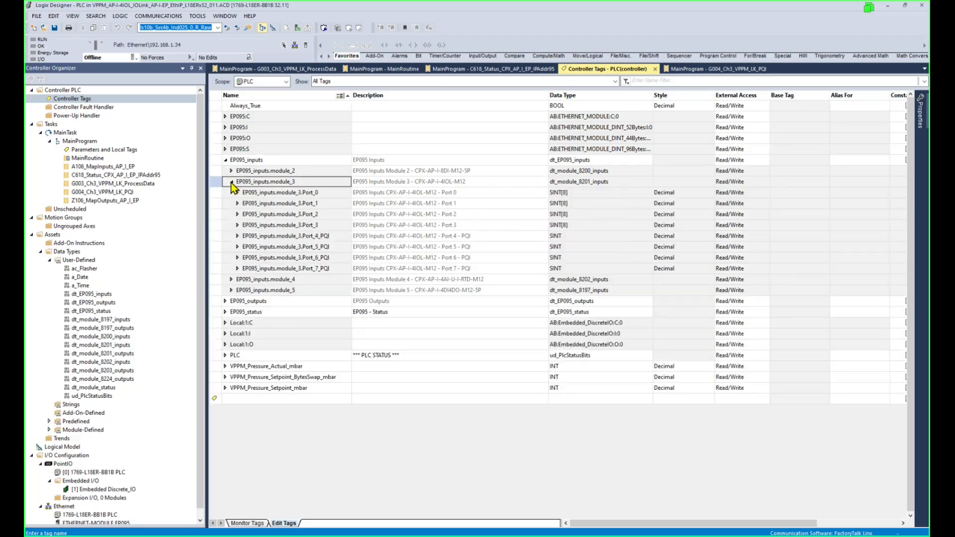
click(330, 193)
click(329, 225)
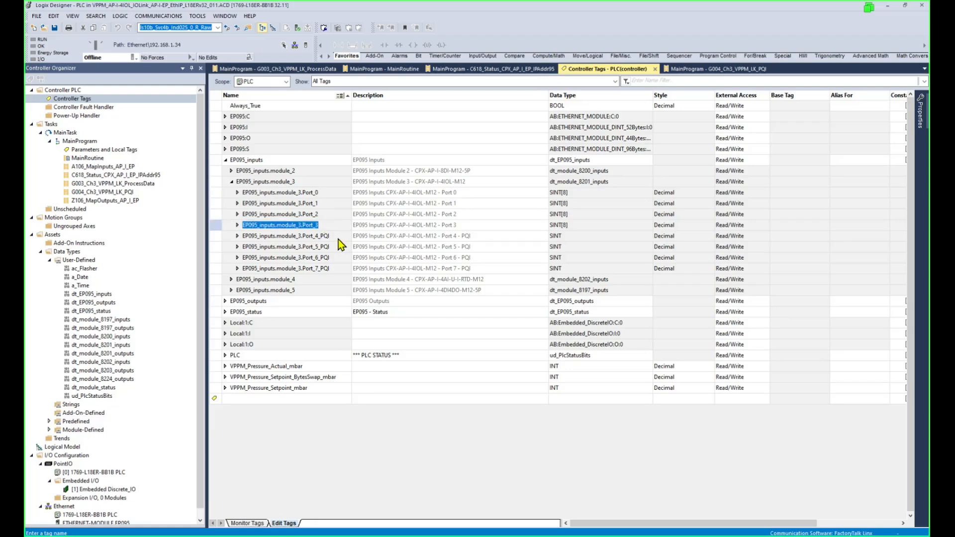
click(337, 235)
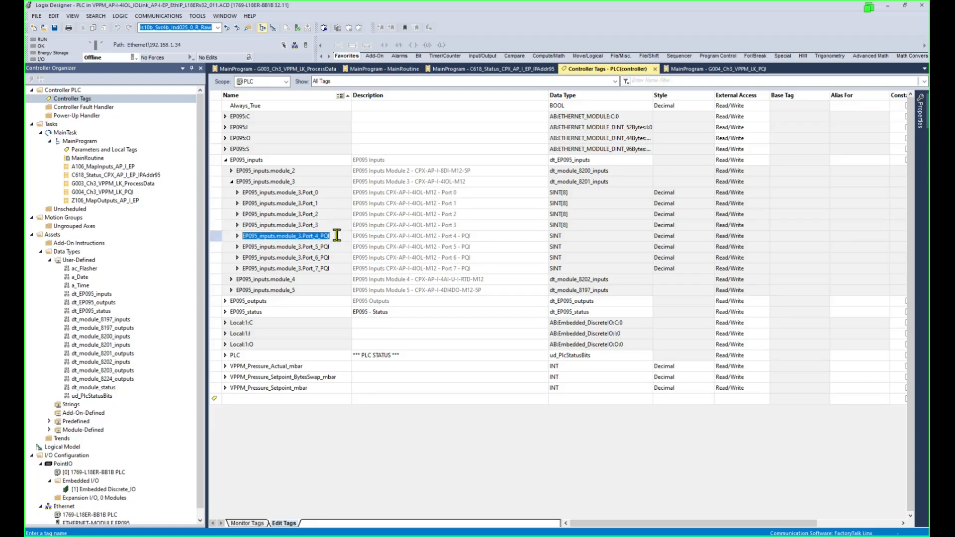
click(336, 247)
click(333, 259)
click(331, 268)
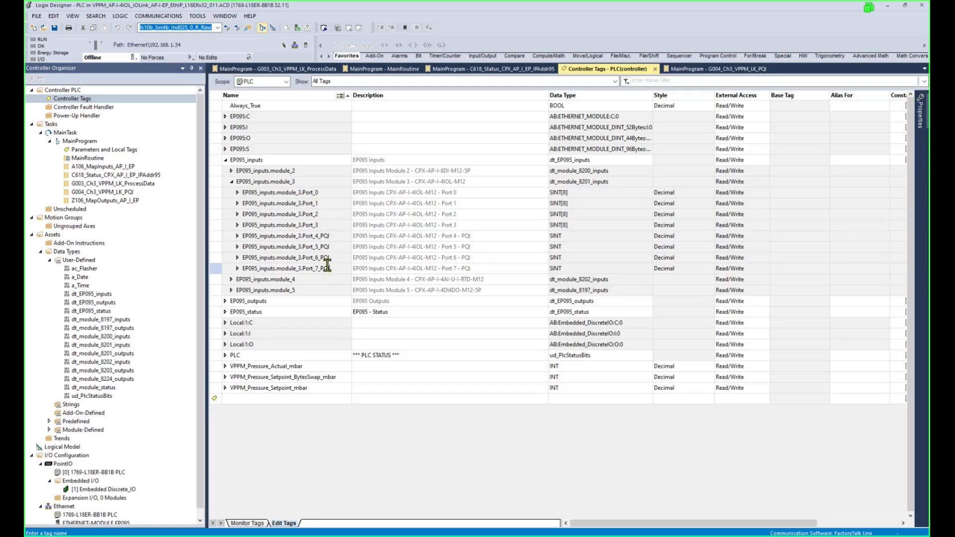
click(235, 272)
click(238, 269)
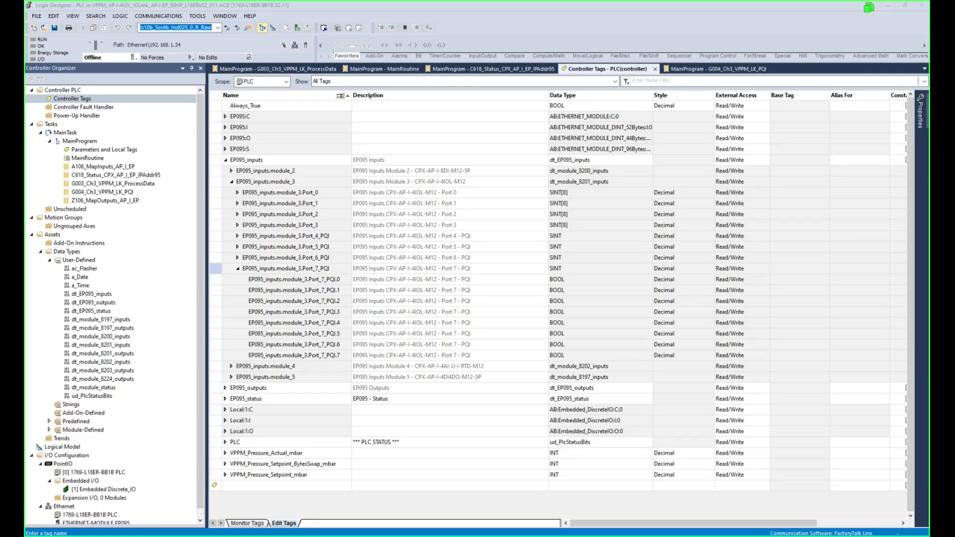
Describe Port_7_PQI bits .0 and .1 as Port 3 PQI-B0 and PQI-B1 Not Used.
click(396, 281)
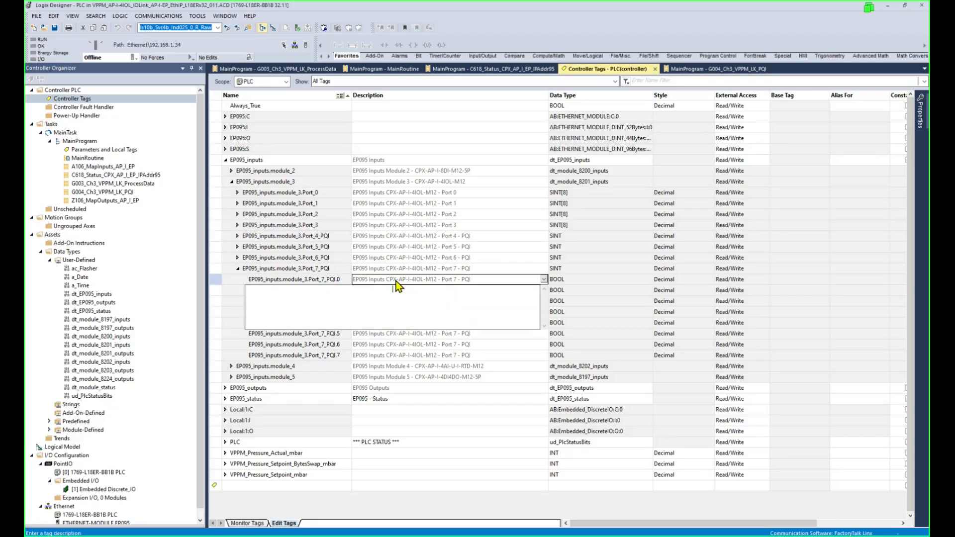
text(Port 3 PQI-B0 Not Used)
click(326, 258)
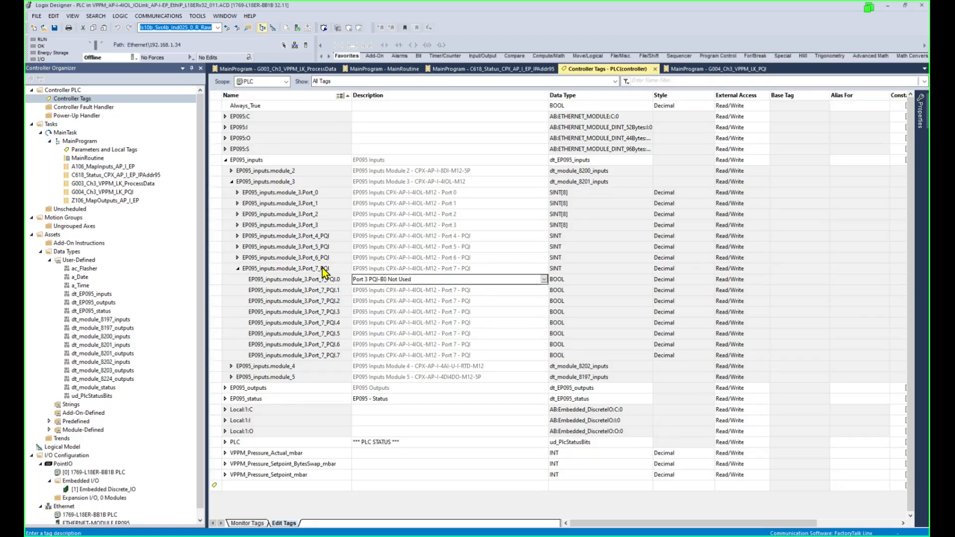
click(398, 289)
text(Port 3 PQI-B0 Not Used)
click(402, 308)
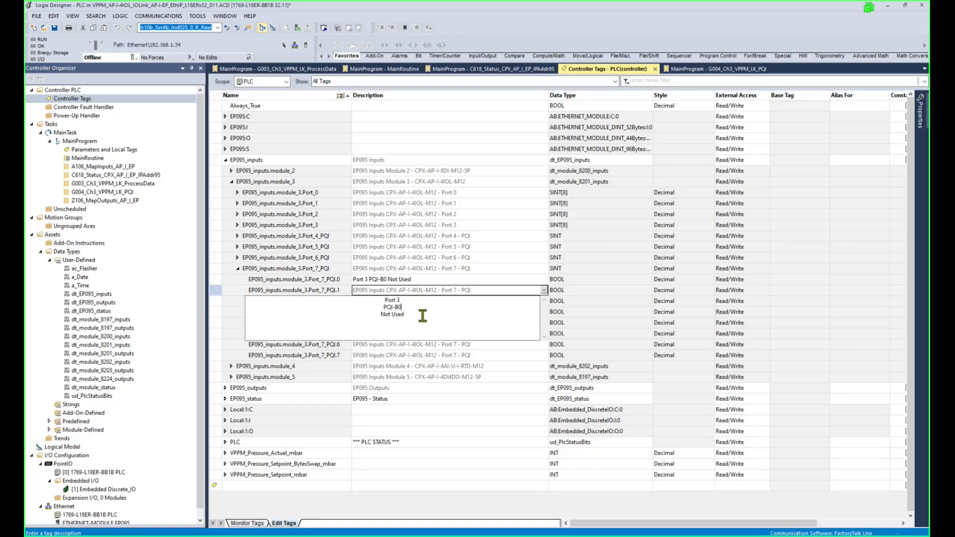
key(BackSpace)
text(1)
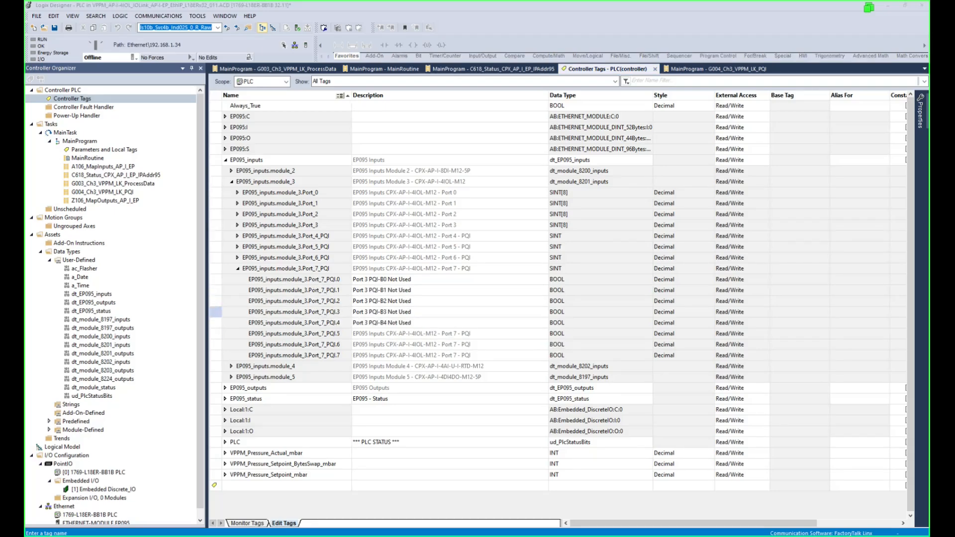
Describe bits .5, .6 and .7 as DevCom, DevErr and PortQualifier, then reopen G004_Ch3_VPPM_LK_PQI.
click(391, 334)
text(Port 3 PQI-DevCom Device Detected in PreOperate or Operate State)
click(335, 321)
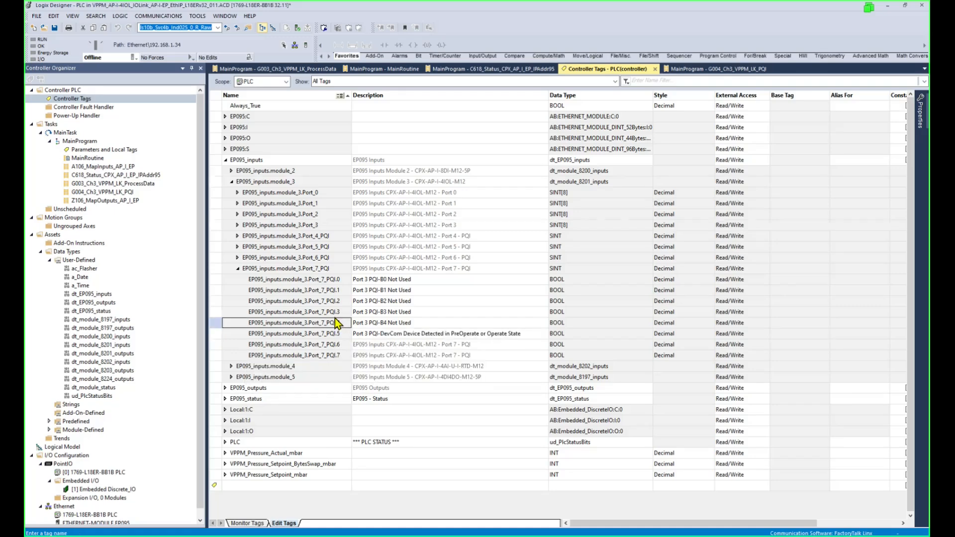
click(409, 345)
text(Port 3 PQI-DevErr Device or Port Error)
click(333, 332)
click(398, 355)
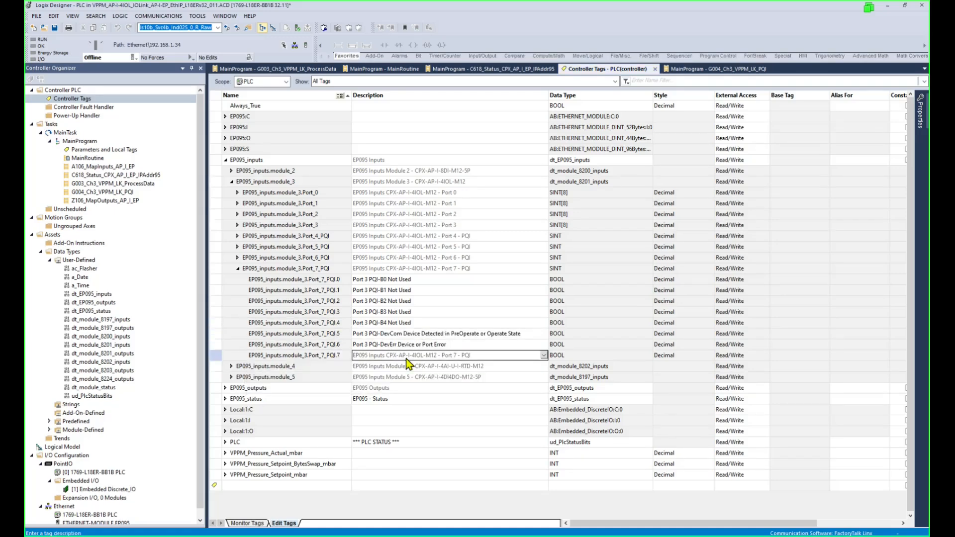
text(Port 3 PQI-PQ PortQualifier Process Data Valid)
click(321, 334)
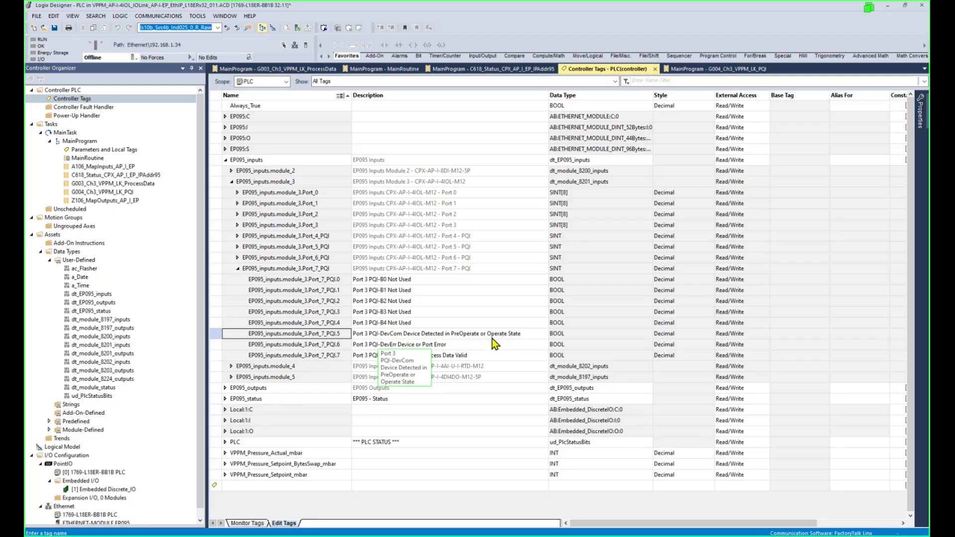
double_click(463, 346)
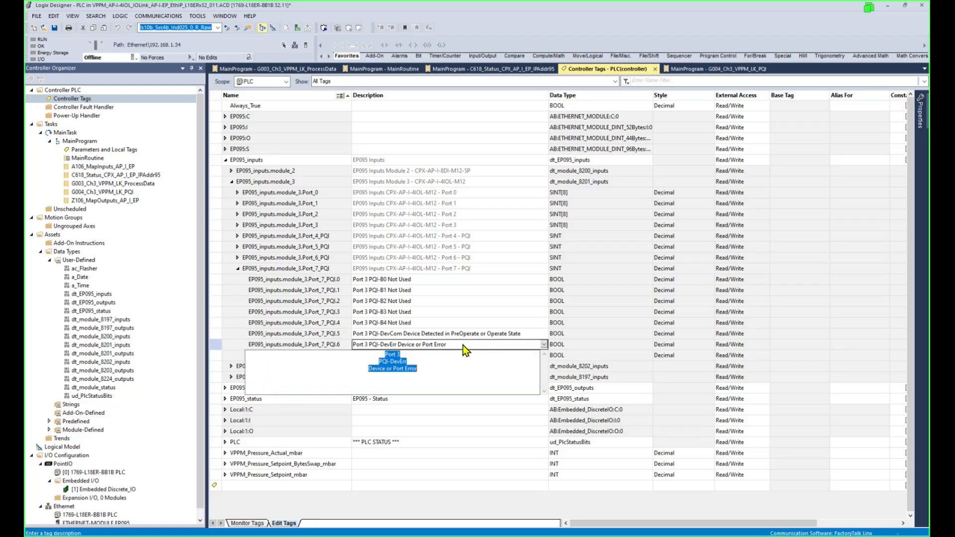
click(304, 332)
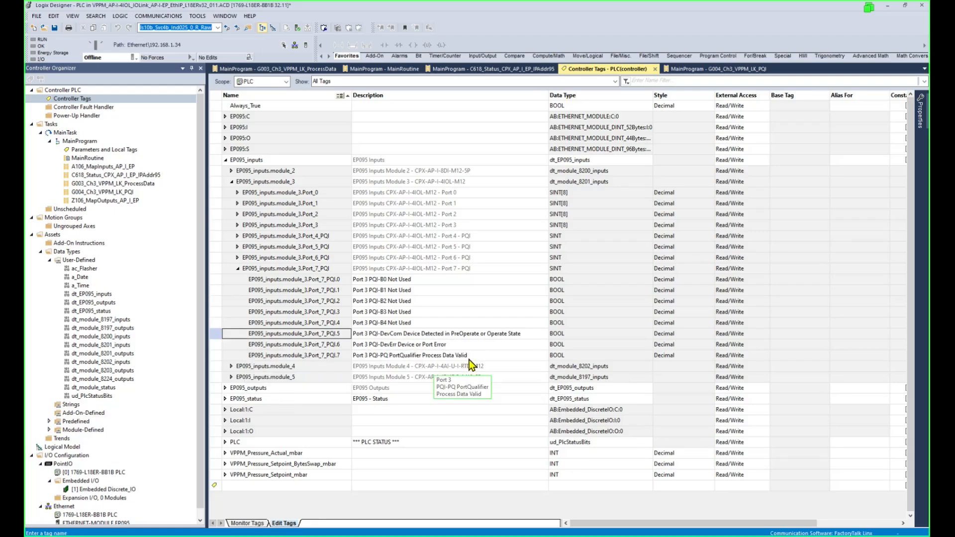
click(128, 193)
double_click(128, 196)
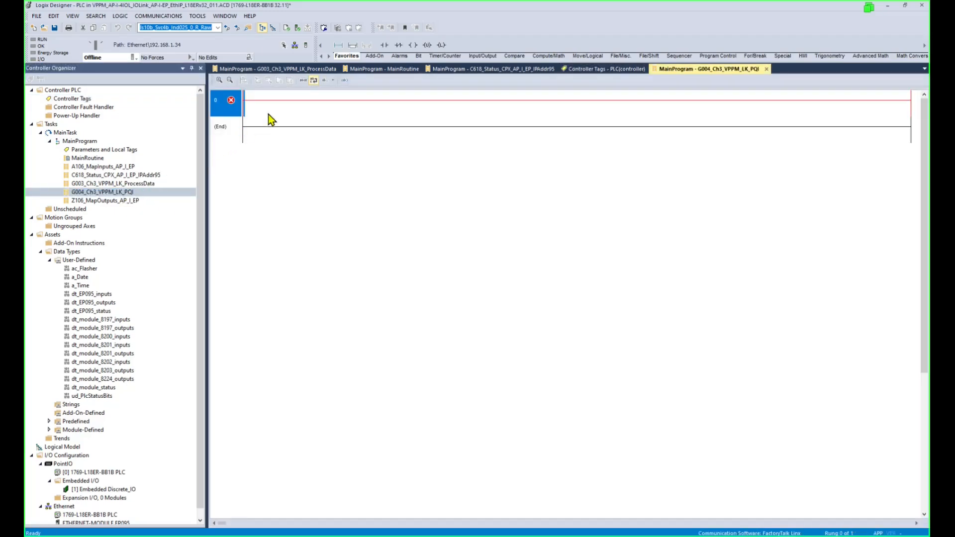
Review the G003 and C618 routines' PLC.Module_Ok[16] coil and EQU operand, then return to G004.
click(318, 70)
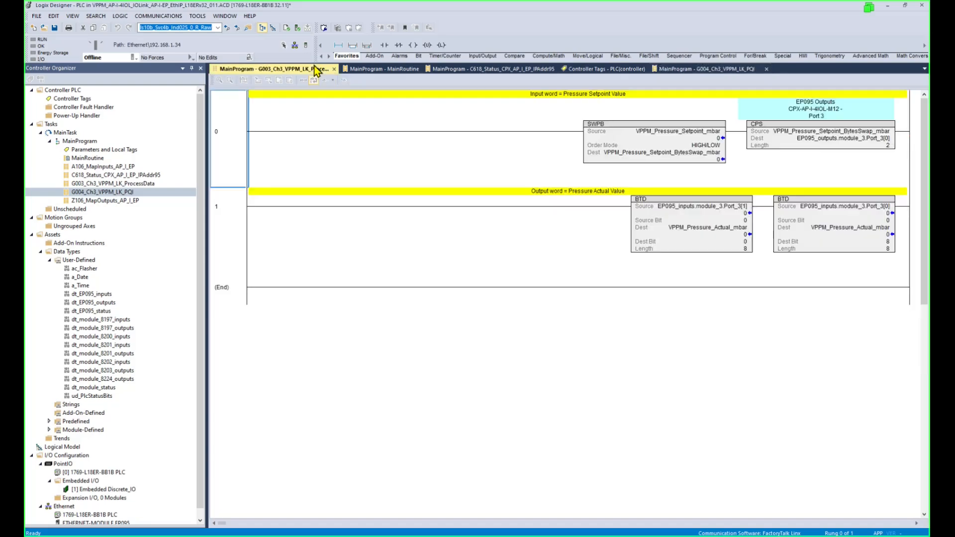
click(525, 69)
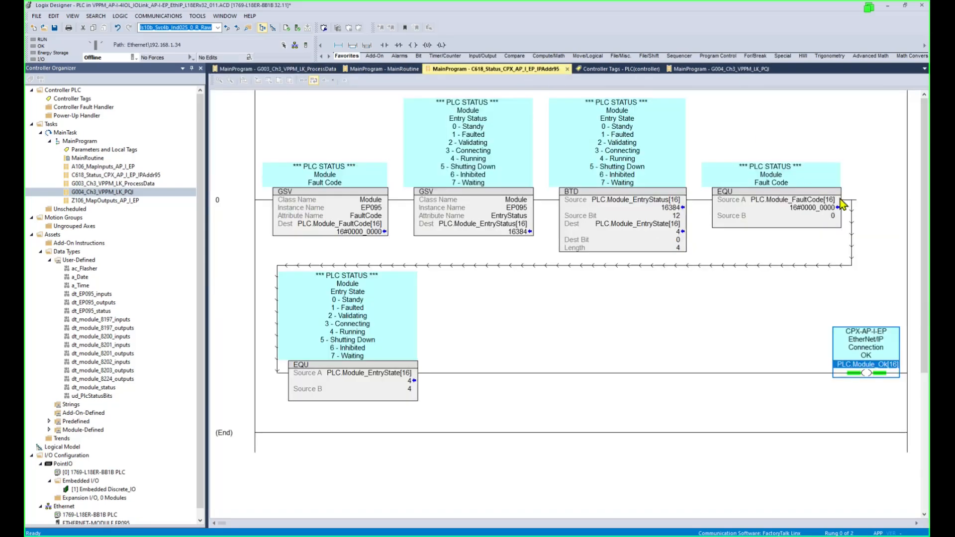
click(877, 361)
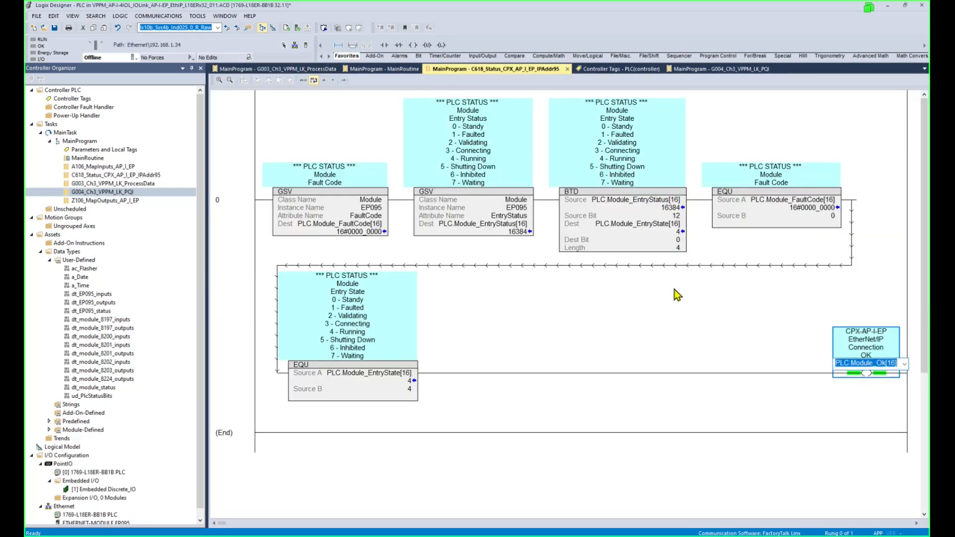
click(374, 373)
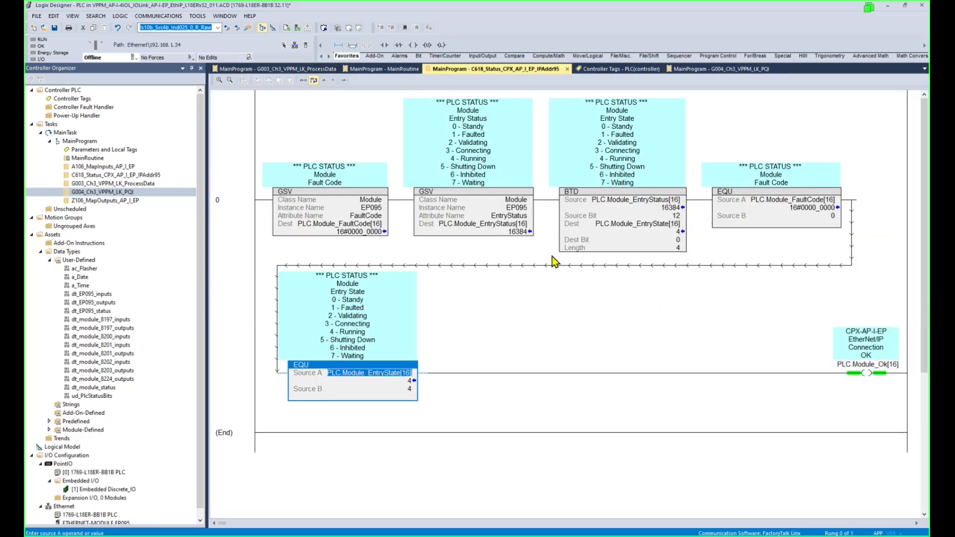
click(730, 69)
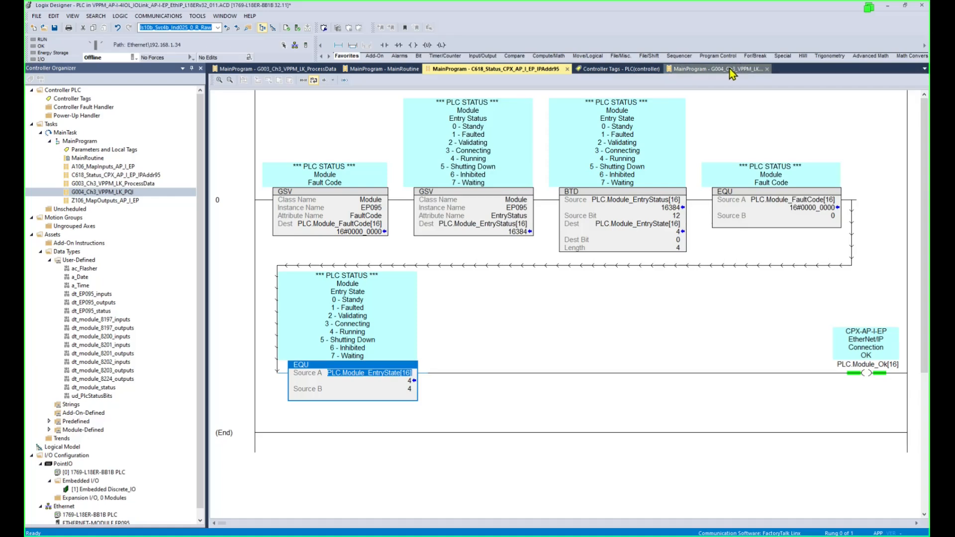
Start rung 0 with a PLC.Module_Ok[16] contact followed by two more empty contacts.
click(385, 44)
double_click(263, 97)
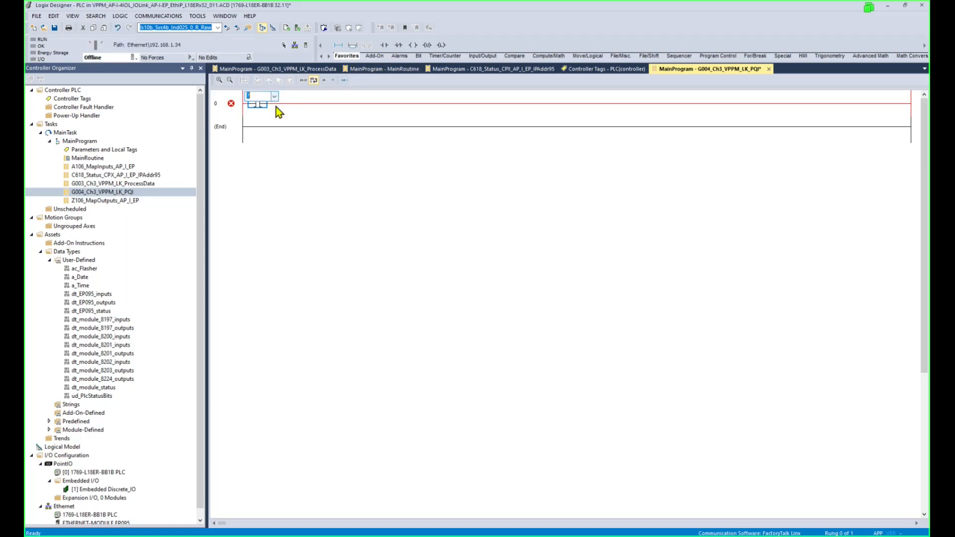
key(Return)
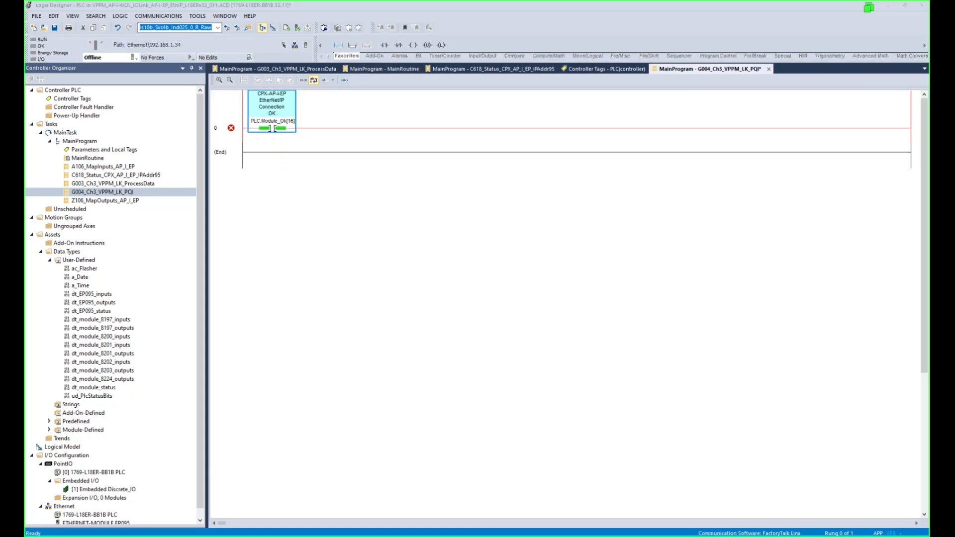
click(384, 46)
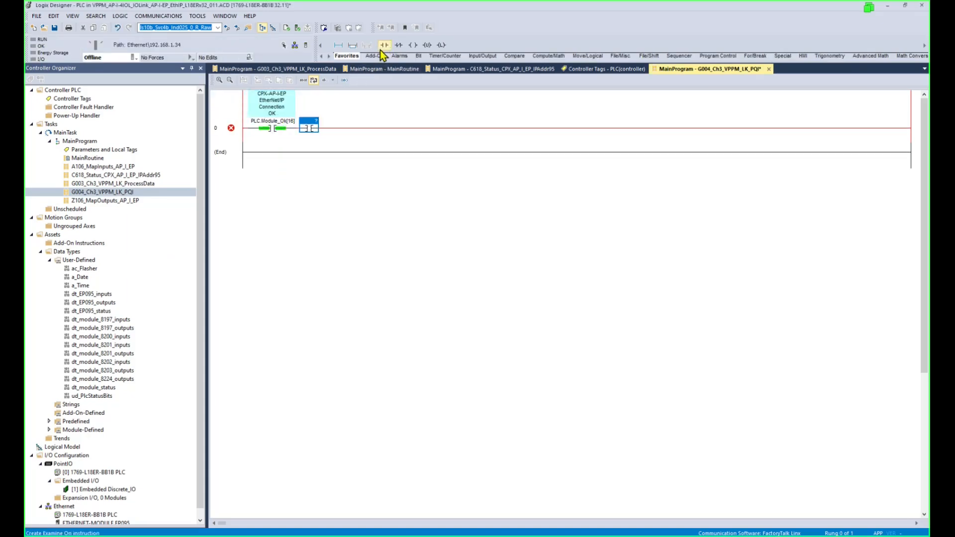
click(383, 45)
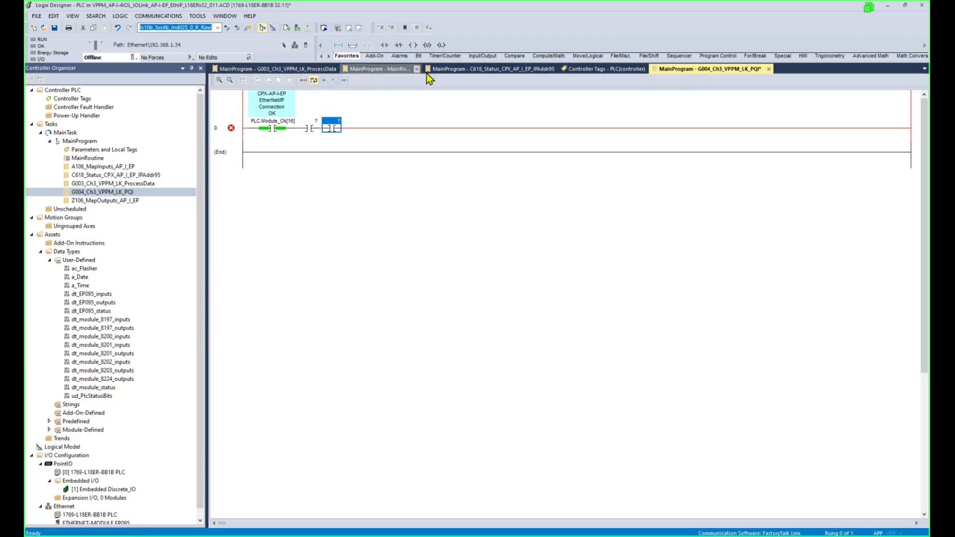
Copy the PQI.5 tag name from controller tags and assign PQI.5 and PQI.7 to the contacts.
click(595, 69)
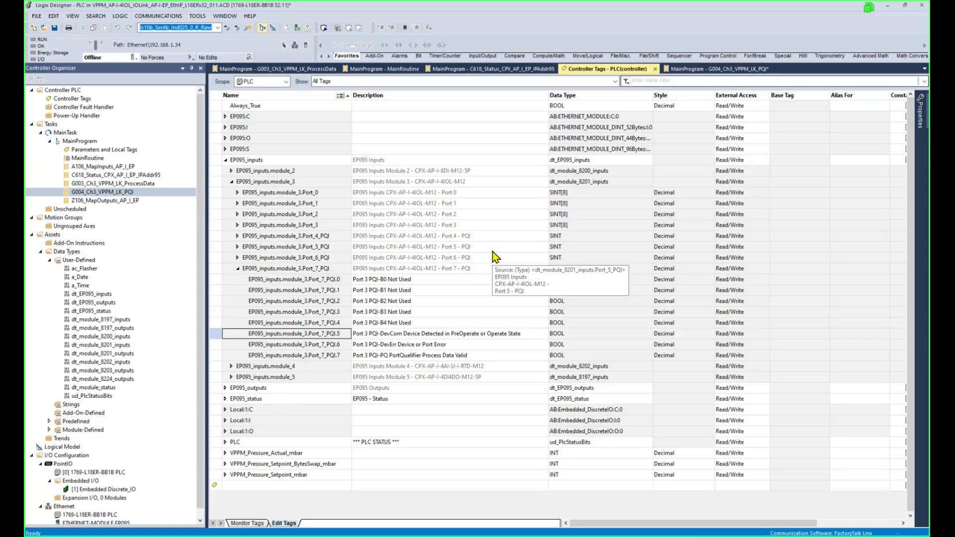
click(342, 333)
drag(343, 334, 229, 338)
key(ctrl+c)
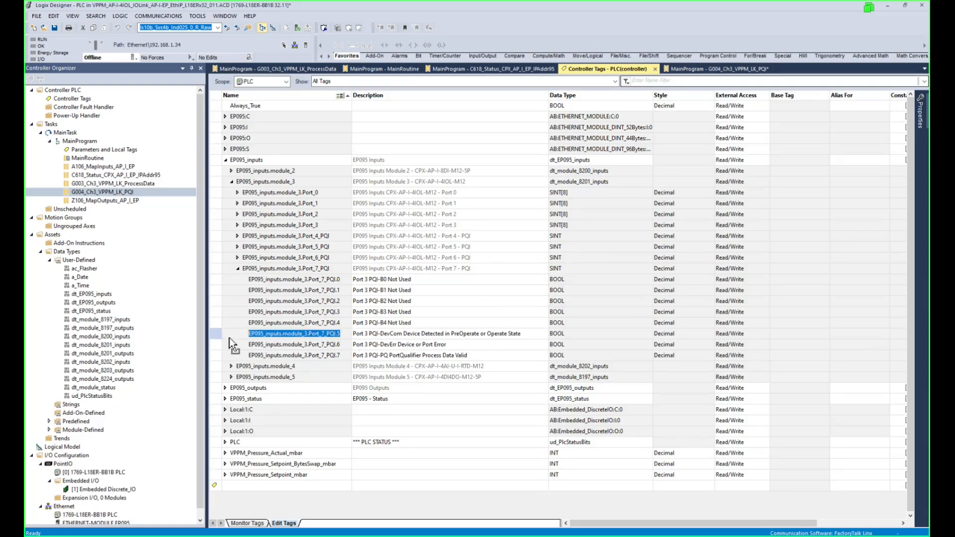
click(728, 69)
click(339, 126)
double_click(339, 127)
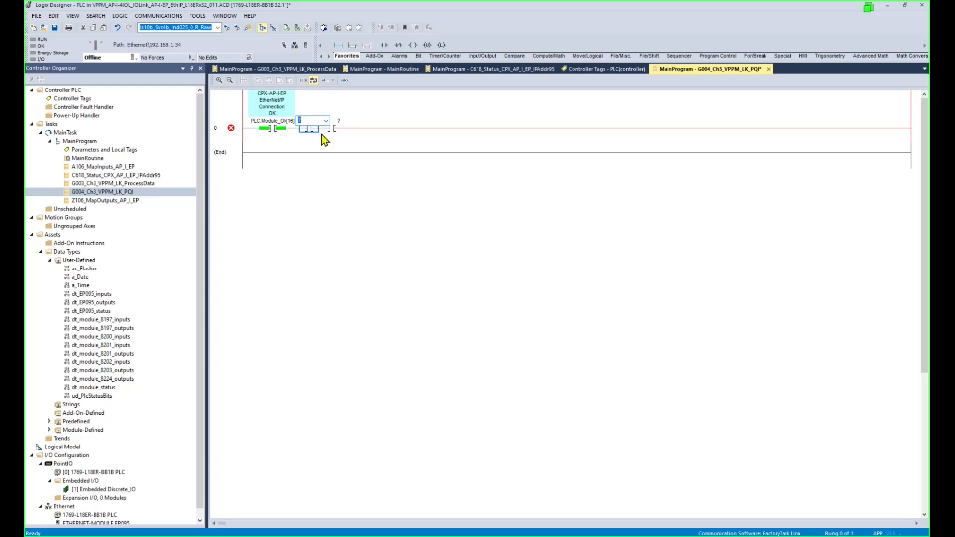
key(ctrl+v)
key(Return)
double_click(401, 133)
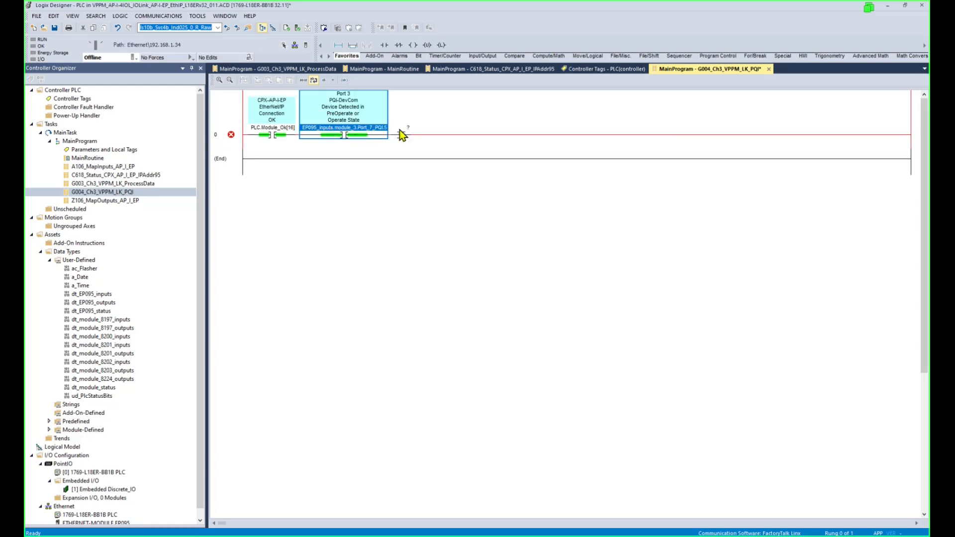
key(ctrl+v)
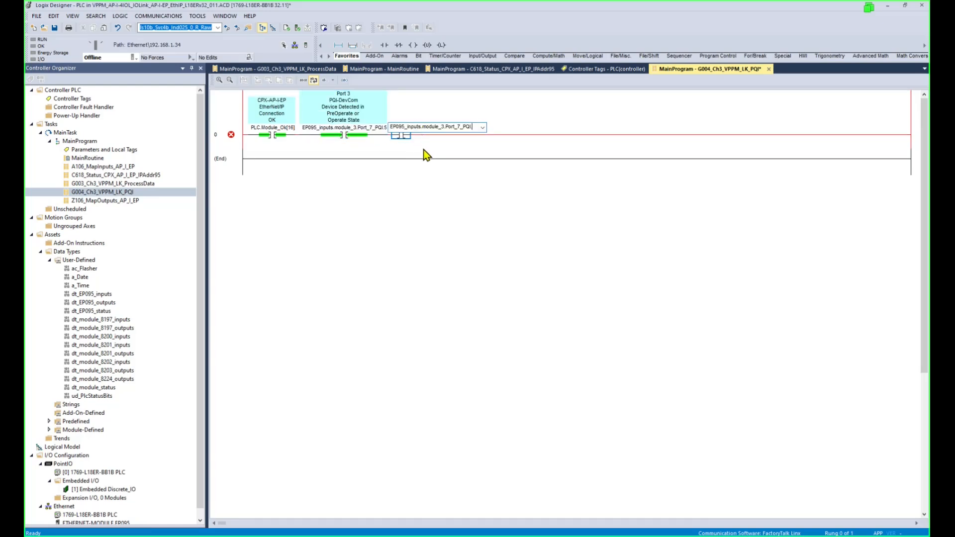
text(.7)
key(Return)
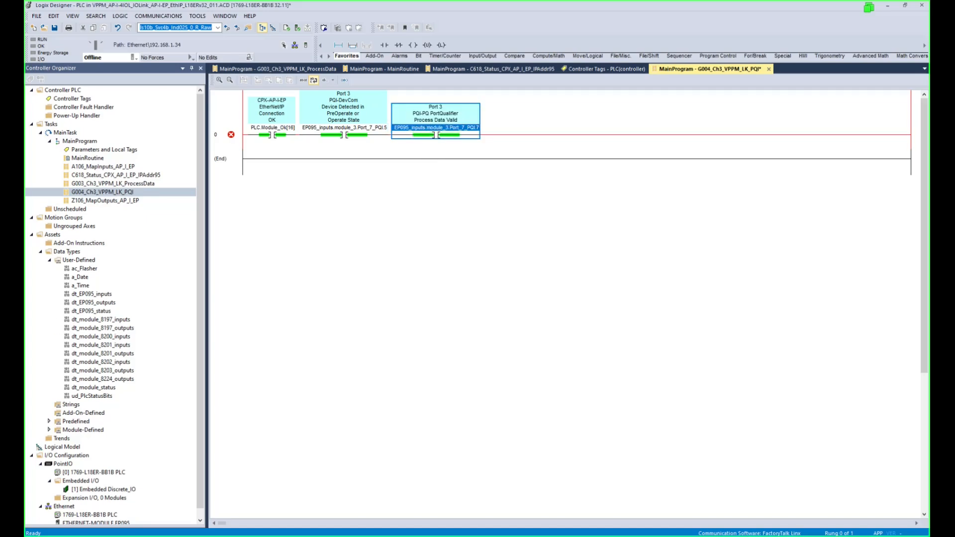
End rung 0 with an IOL1Ch3_DeviceConnected coil and create it as a new BOOL tag.
click(462, 134)
click(681, 135)
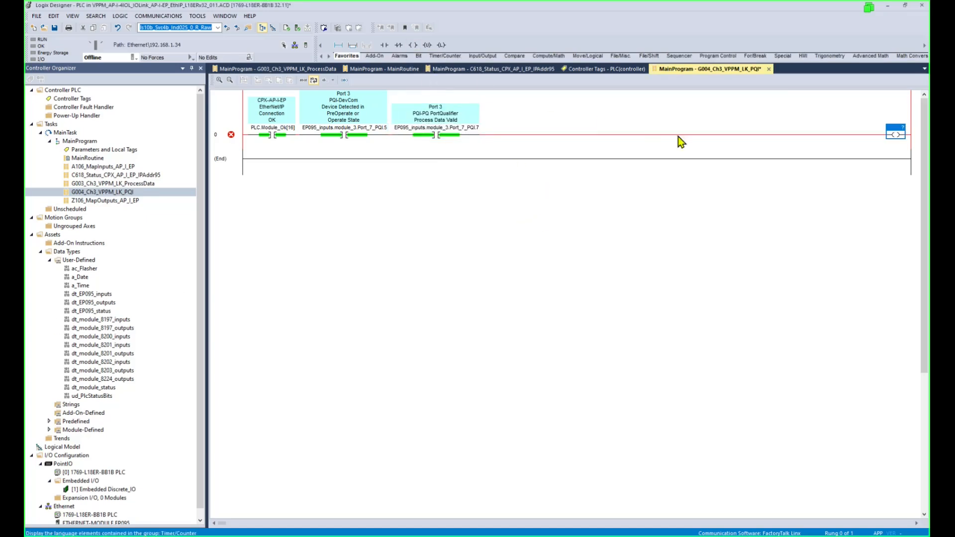
double_click(894, 130)
text(IOL1Ch3_DeviceConnected)
click(866, 158)
click(879, 131)
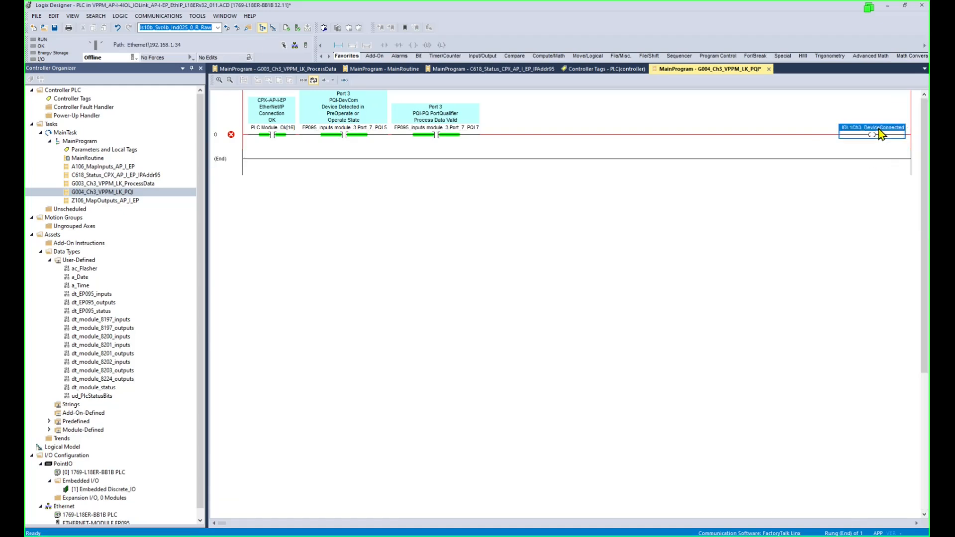
right_click(881, 134)
click(850, 134)
click(541, 167)
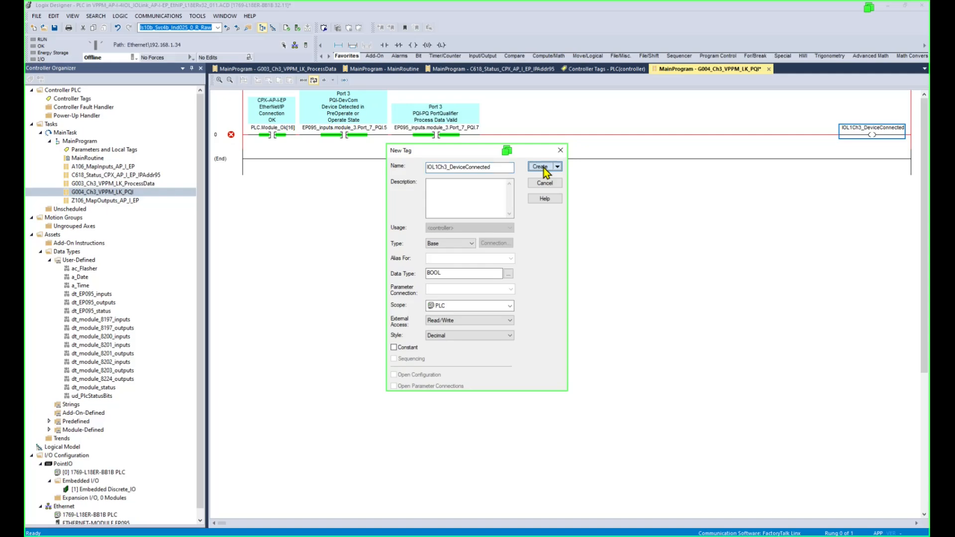
click(236, 159)
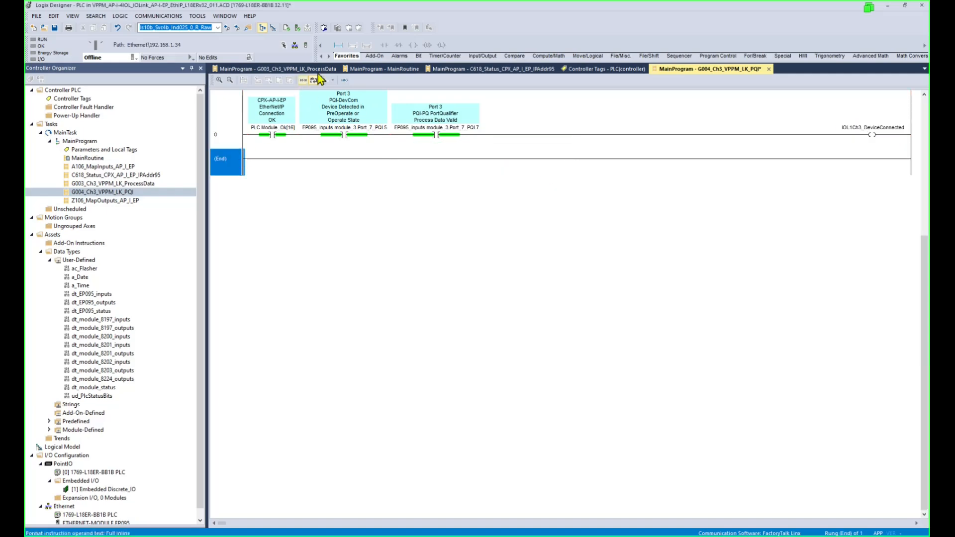
Add rung 1 with a branch and copy the PLC.Module_Ok[16] and PQI.5 contacts onto it.
click(338, 45)
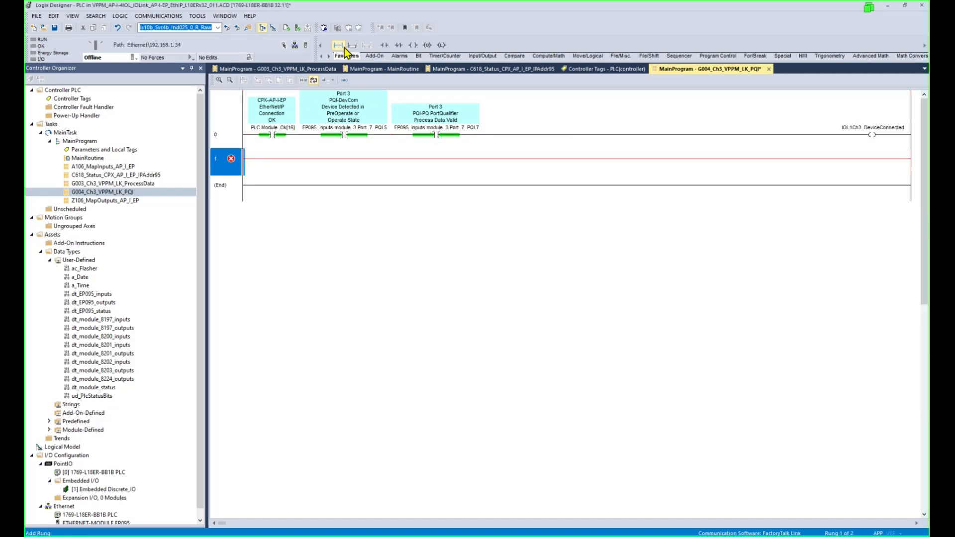
click(353, 45)
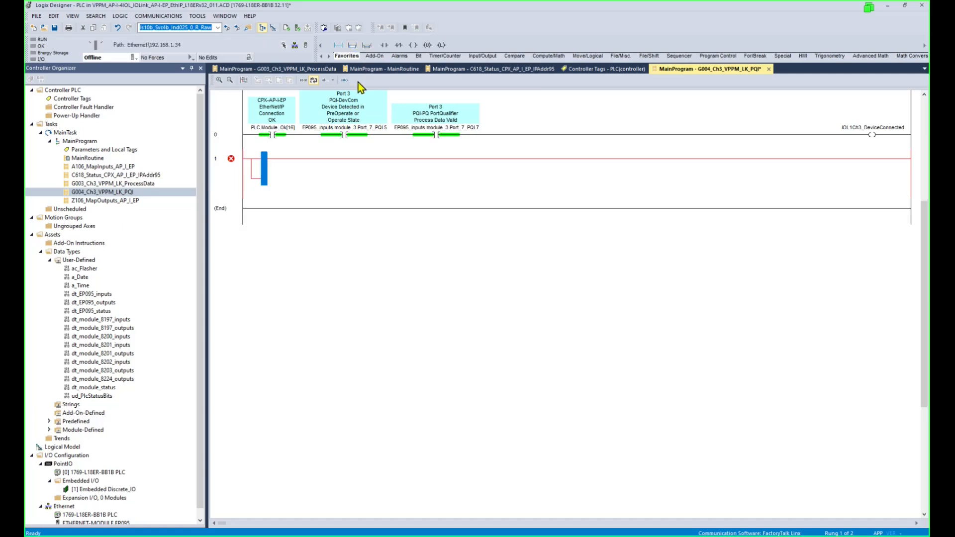
click(277, 133)
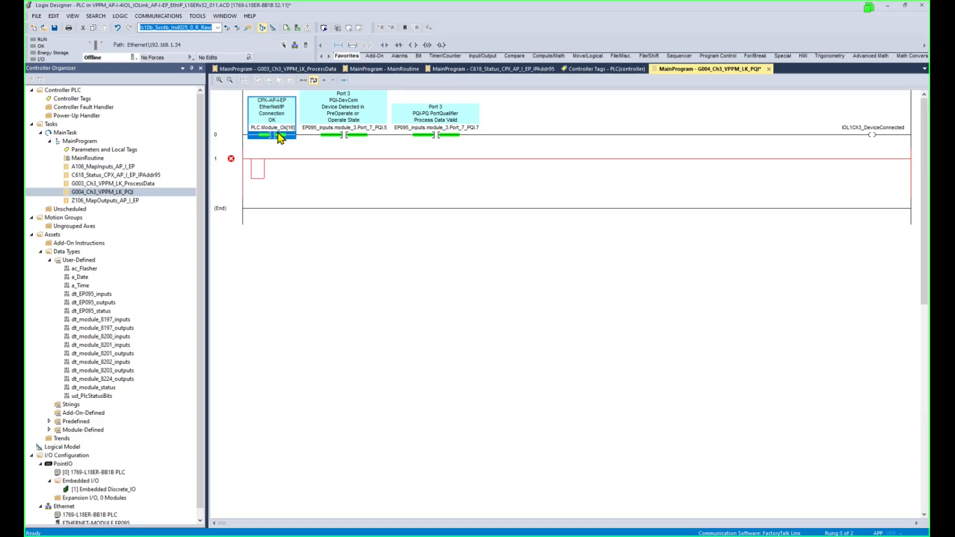
drag(257, 168, 257, 168)
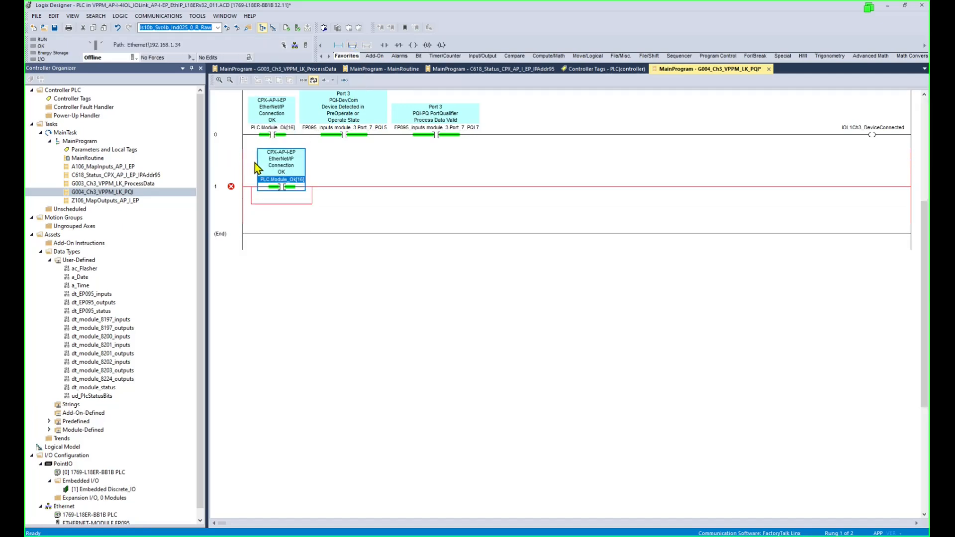
click(350, 135)
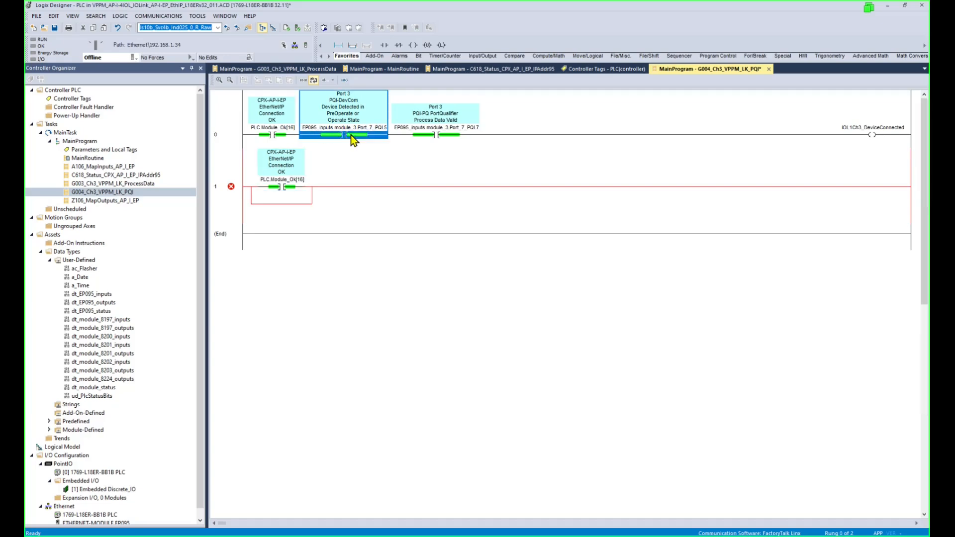
drag(351, 136, 372, 190)
Change the copied contact to PQI.6 and delete the empty branch.
double_click(371, 187)
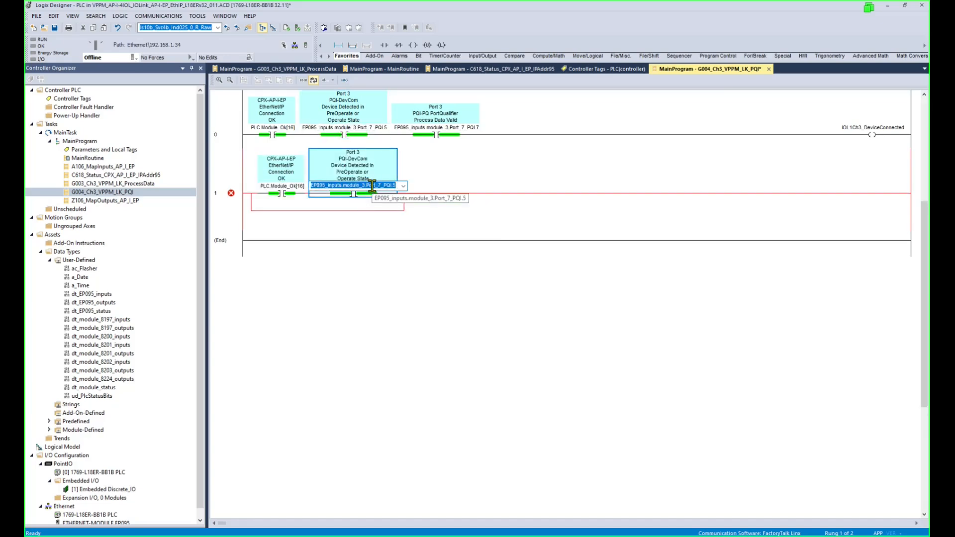
click(372, 186)
text(6)
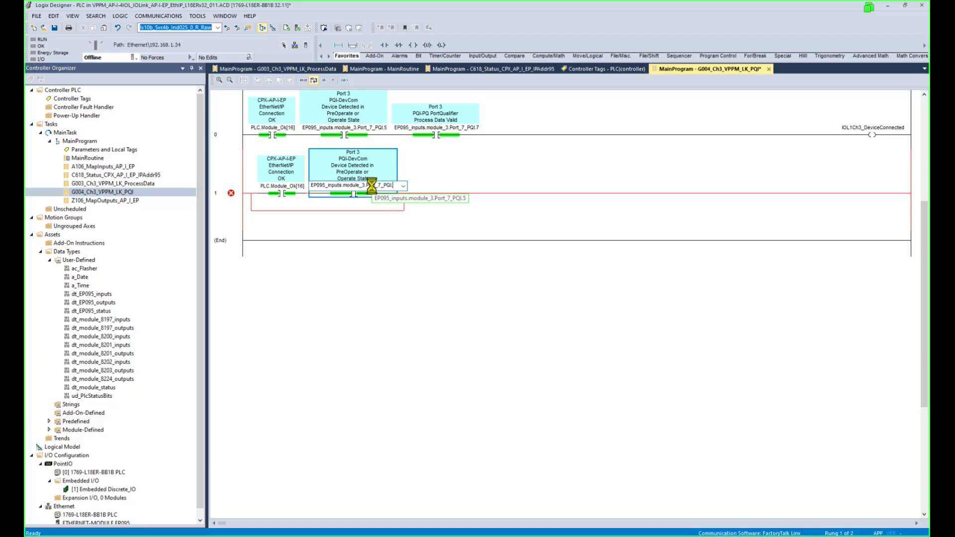
key(Return)
click(252, 205)
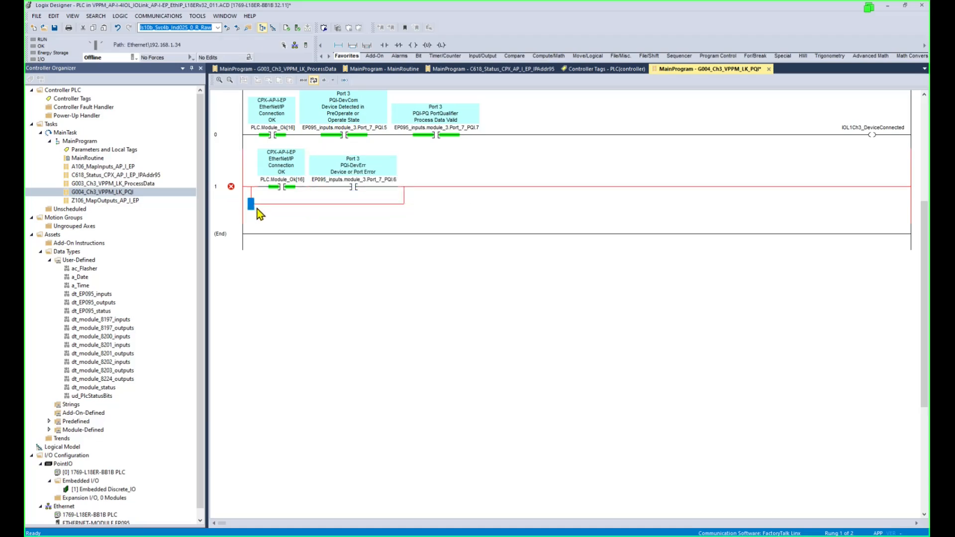
key(Delete)
Add an IOL1Ch3_DeviceError output coil and create it as a new BOOL tag.
click(343, 187)
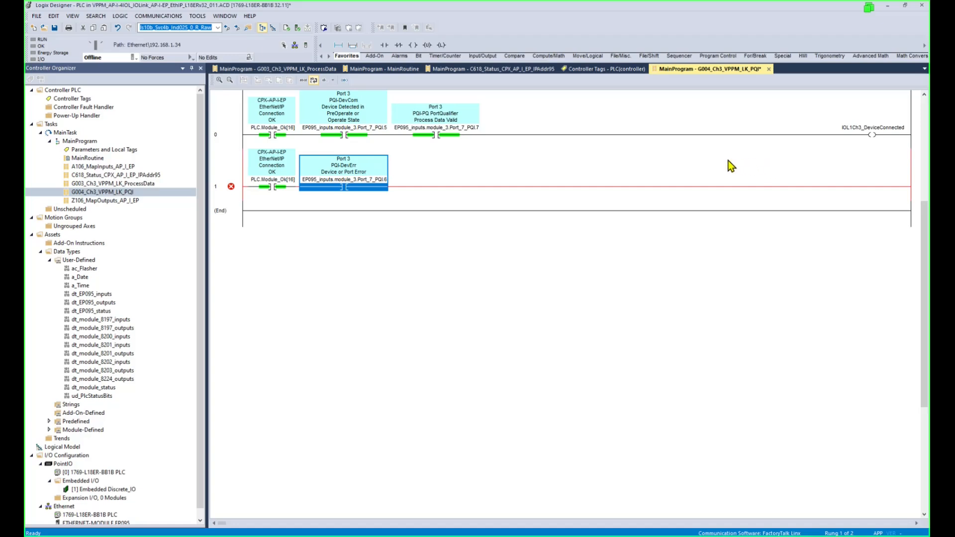
drag(413, 45, 896, 181)
text(IOL1Ch3_DeviceError)
key(Return)
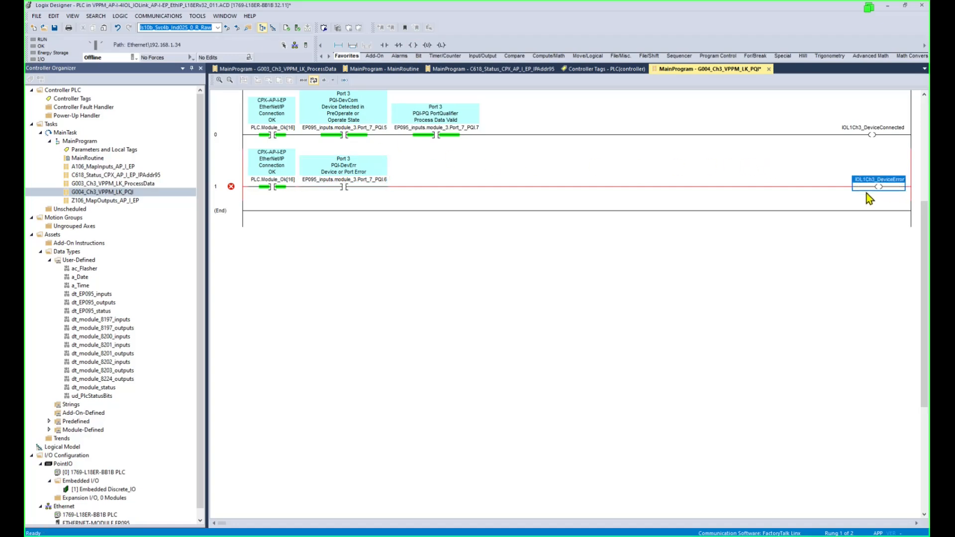
right_click(887, 189)
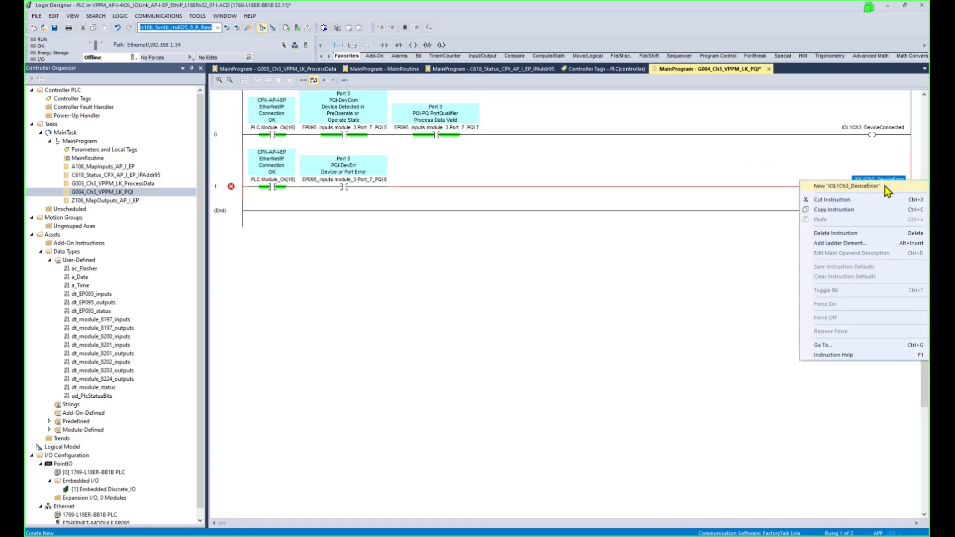
click(887, 189)
click(547, 168)
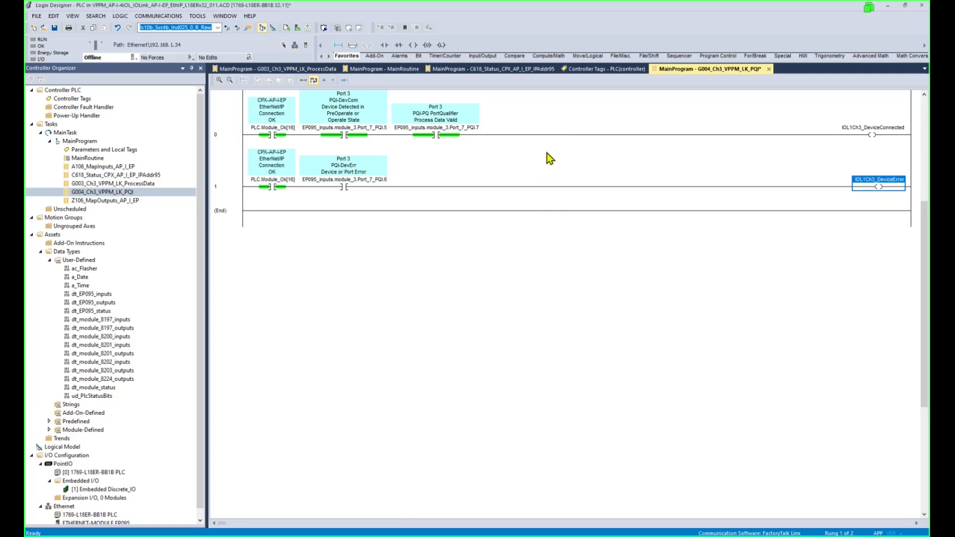
click(134, 175)
click(130, 193)
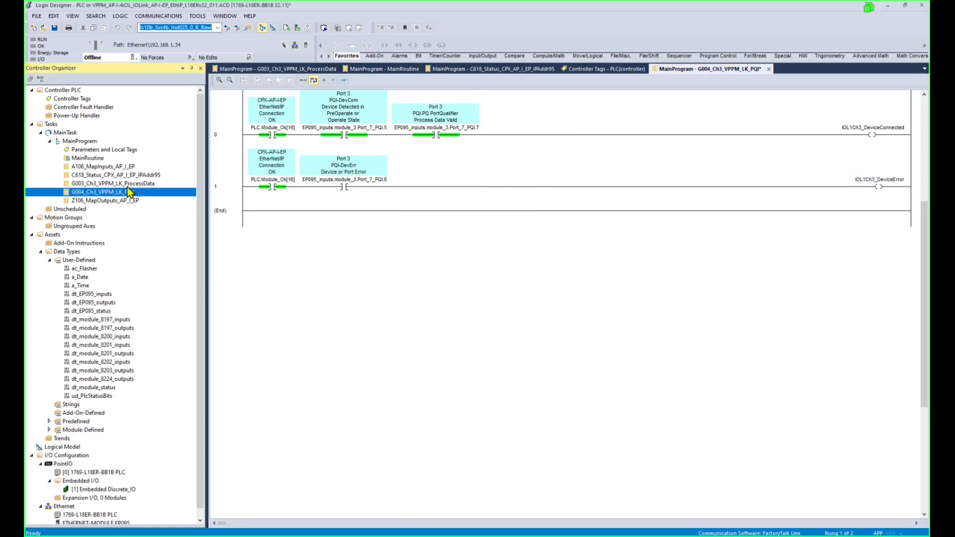
In MainRoutine, duplicate the G003 JSR rung and point it to C618_Status_CPX_AP_I_EP_IPAddr95.
double_click(94, 160)
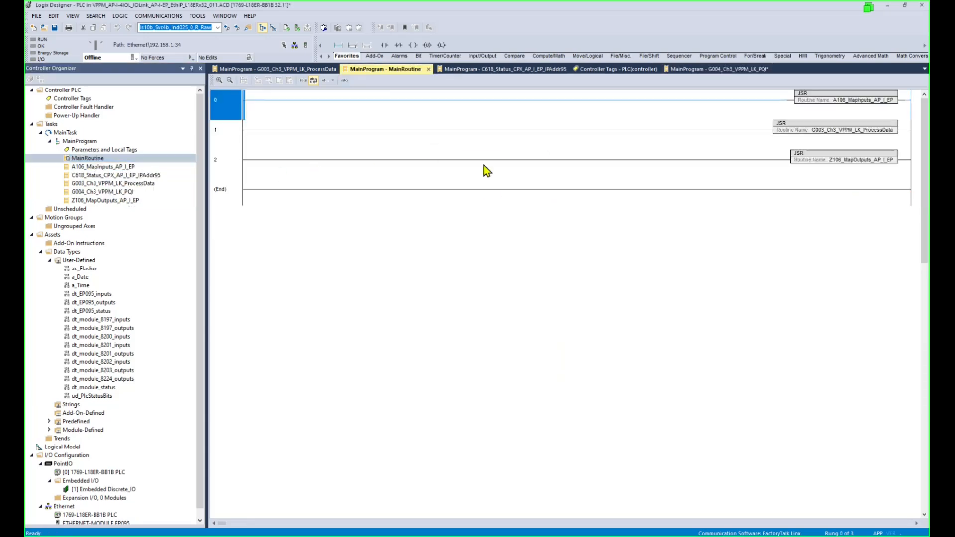
click(237, 138)
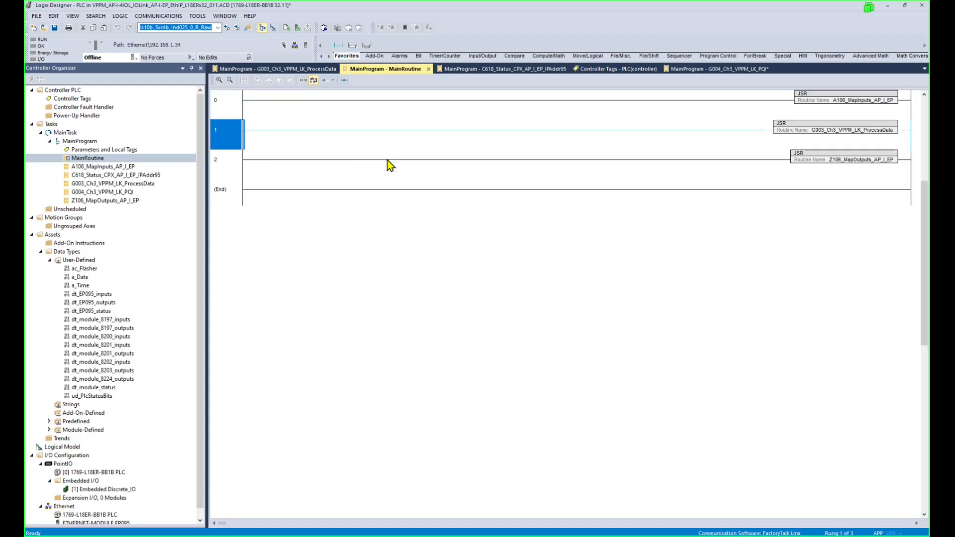
key(ctrl+c)
key(ctrl+v)
double_click(876, 131)
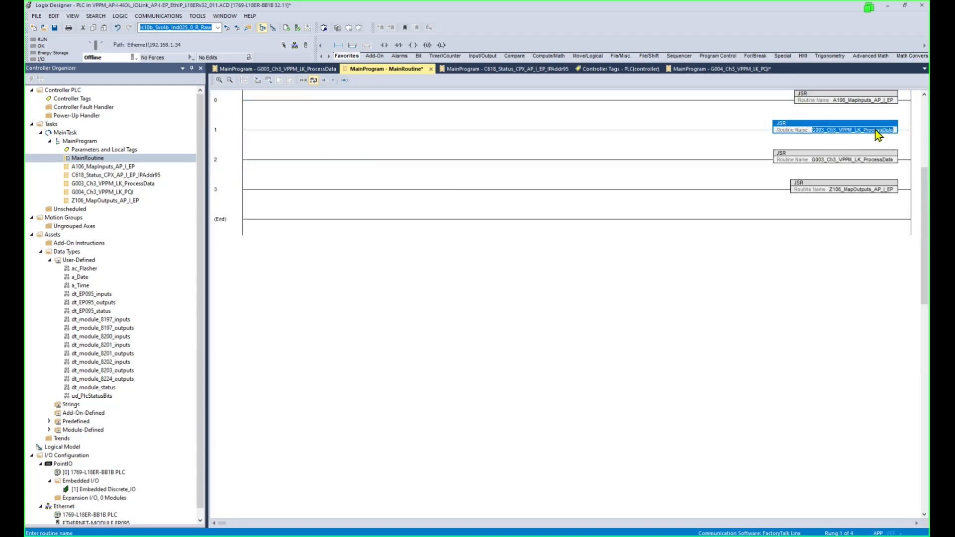
click(904, 133)
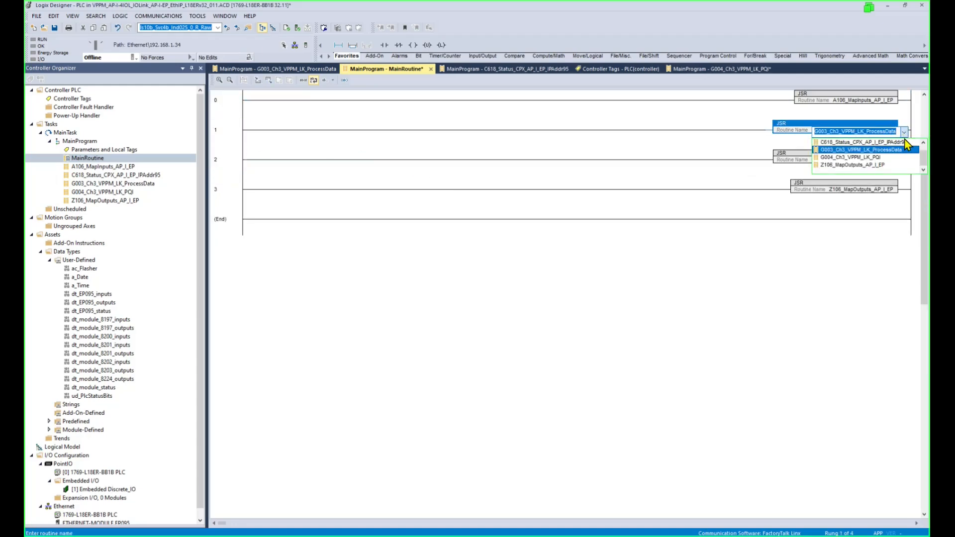
click(905, 142)
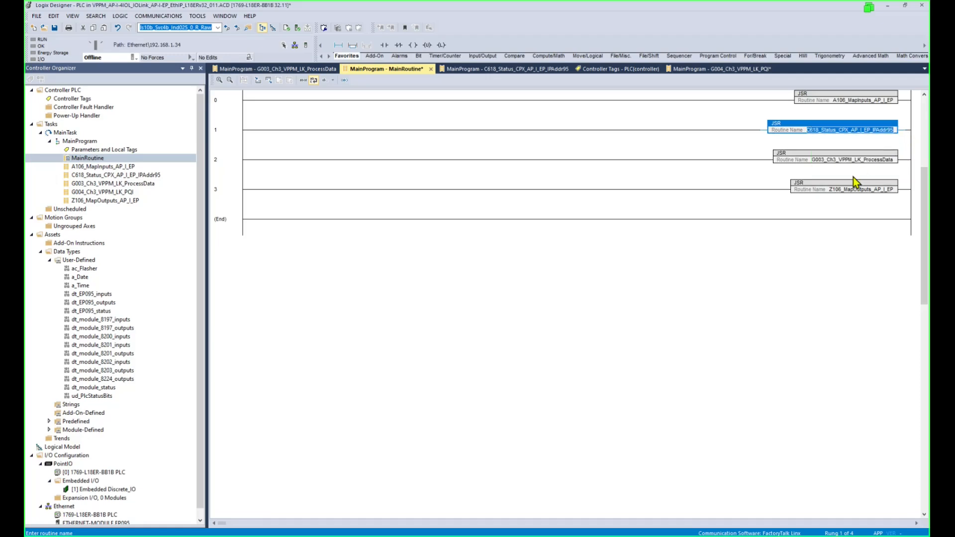
Duplicate the JSR rung again so rung 3 calls G004_Ch3_VPPM_LK_PQI, and save.
click(241, 166)
key(ctrl+v)
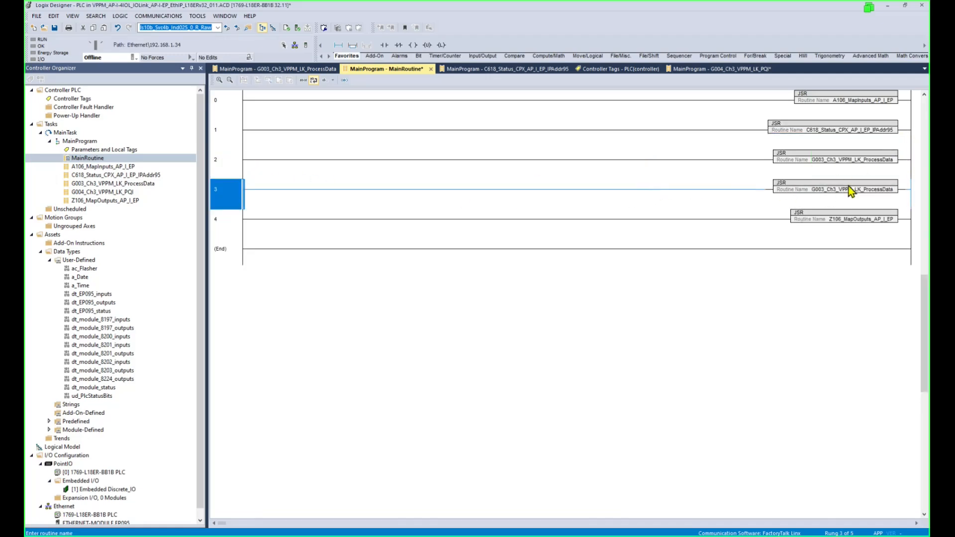
double_click(874, 191)
click(905, 191)
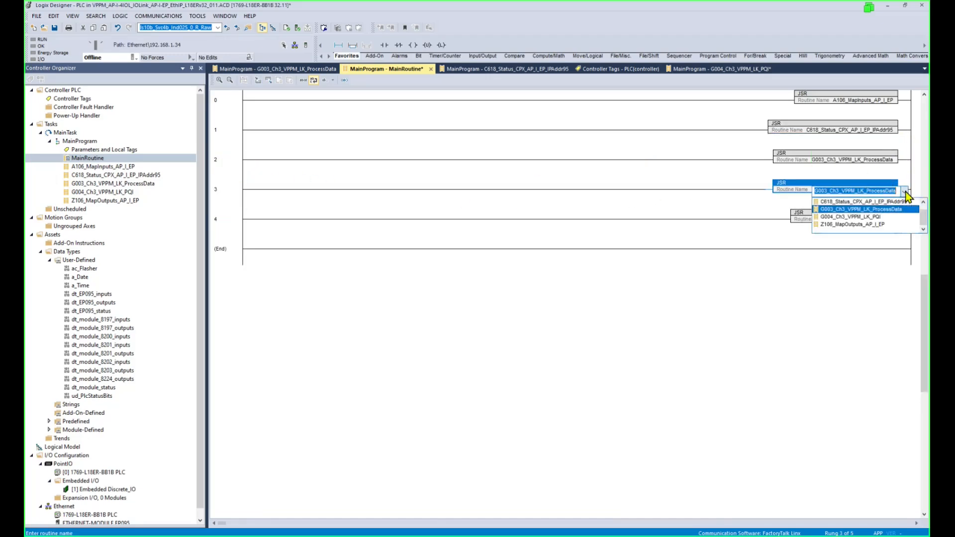
click(889, 220)
click(649, 187)
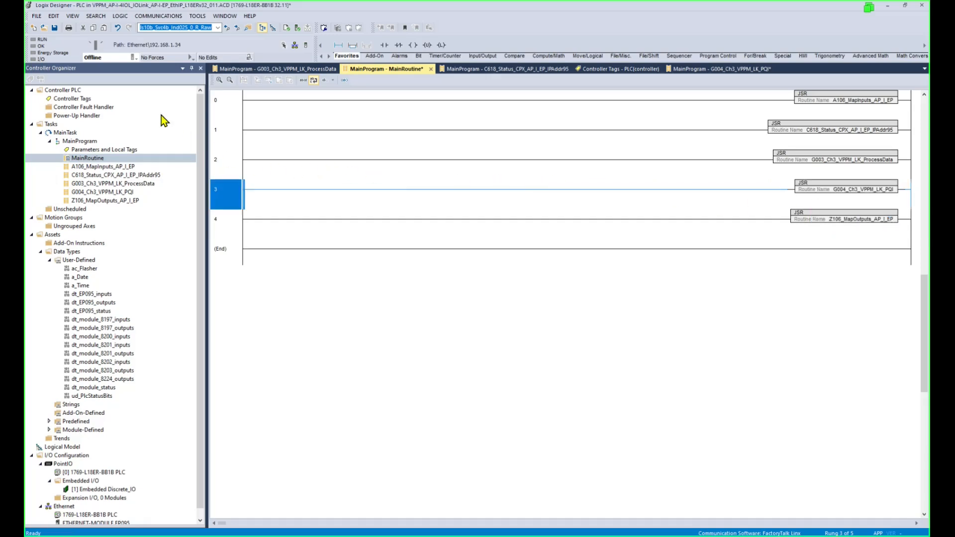
click(55, 28)
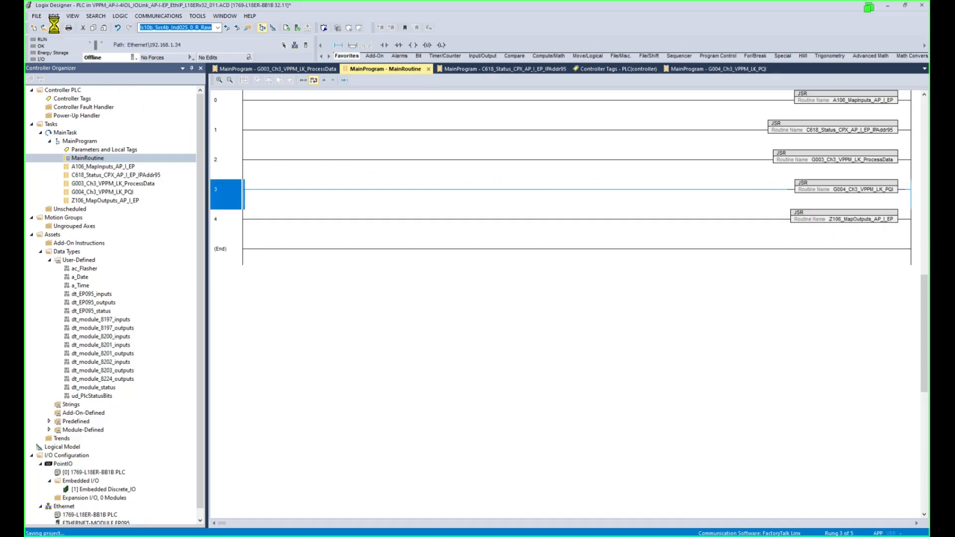
Download the project, accept returning the controller to Remote Run, and close MainRoutine.
click(137, 59)
click(159, 93)
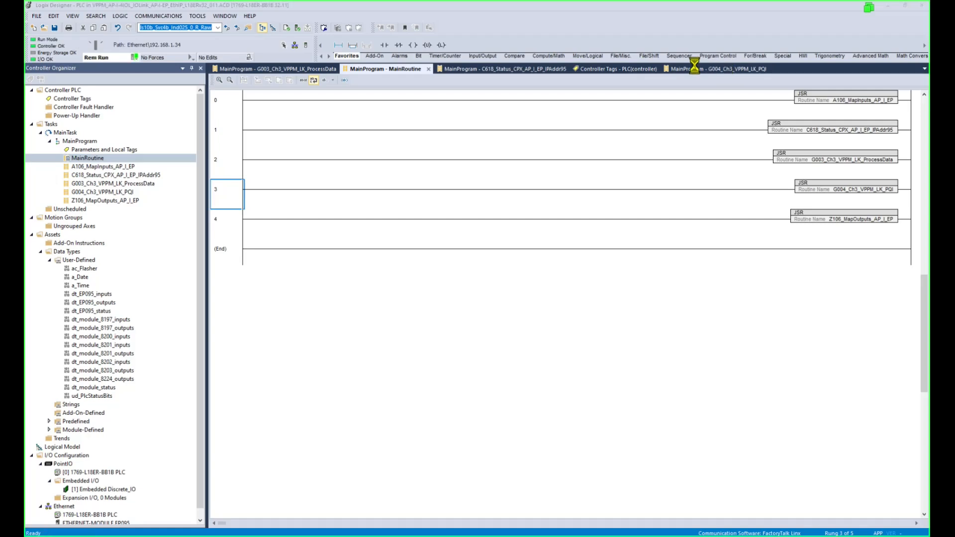
click(485, 444)
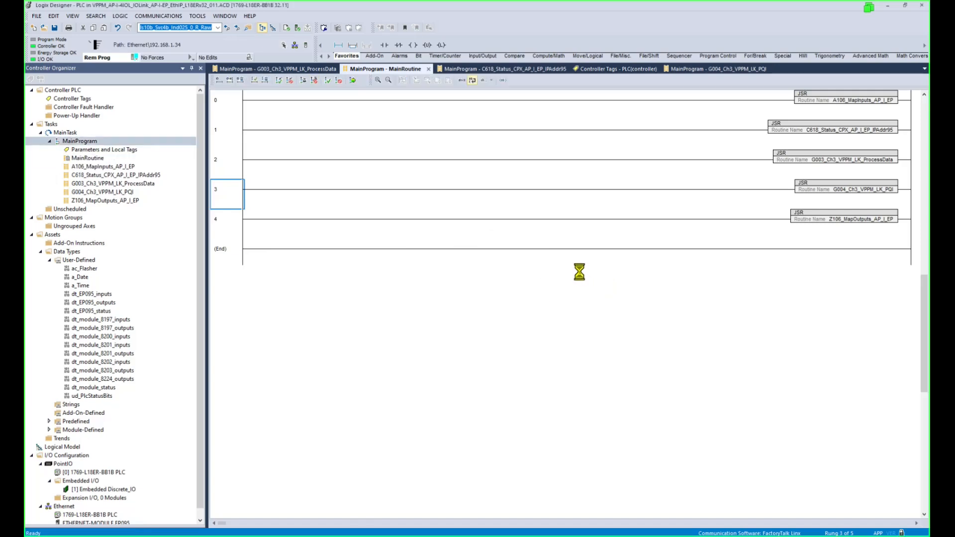
click(516, 295)
click(429, 69)
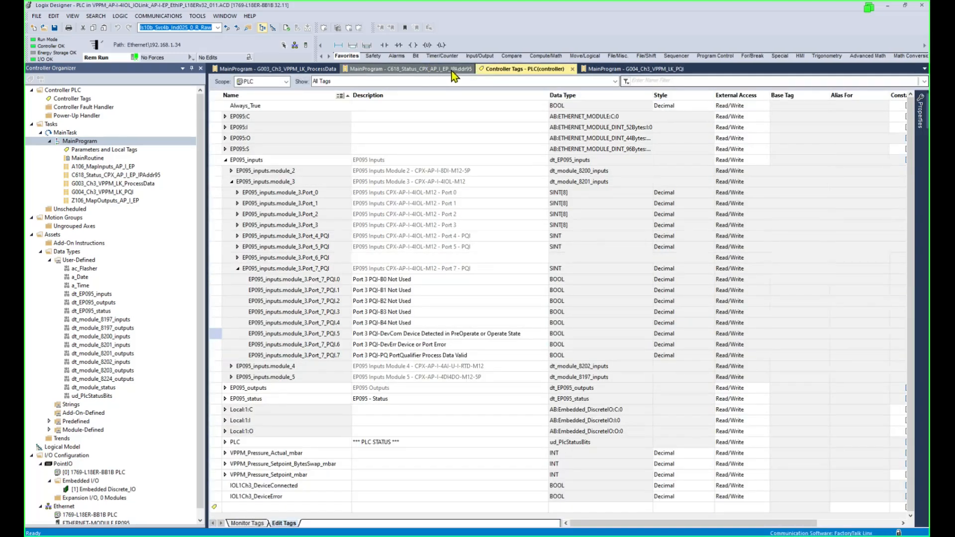
Check the PLC.Module_Ok[16] coil is energised in C618_Status, then view G004_Ch3_VPPM_LK_PQI live.
click(452, 71)
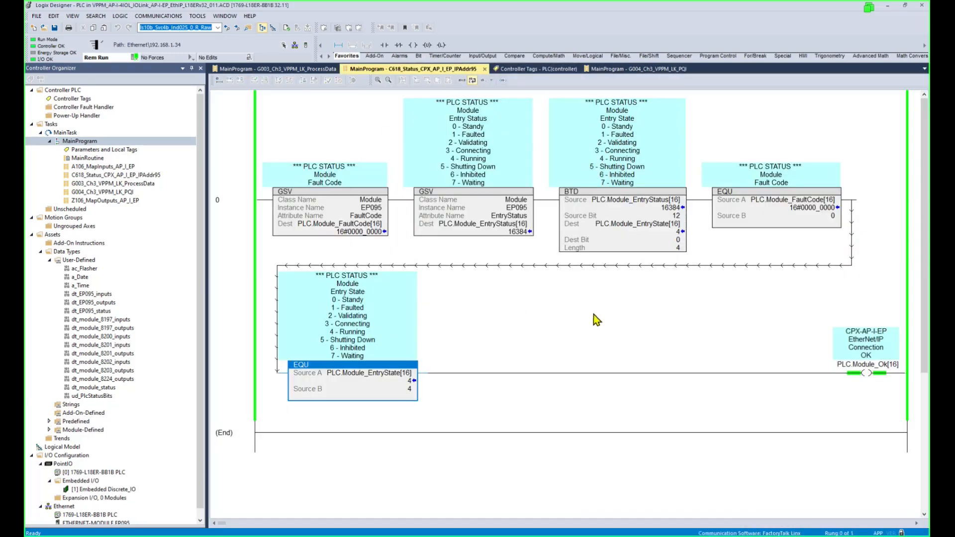
click(869, 375)
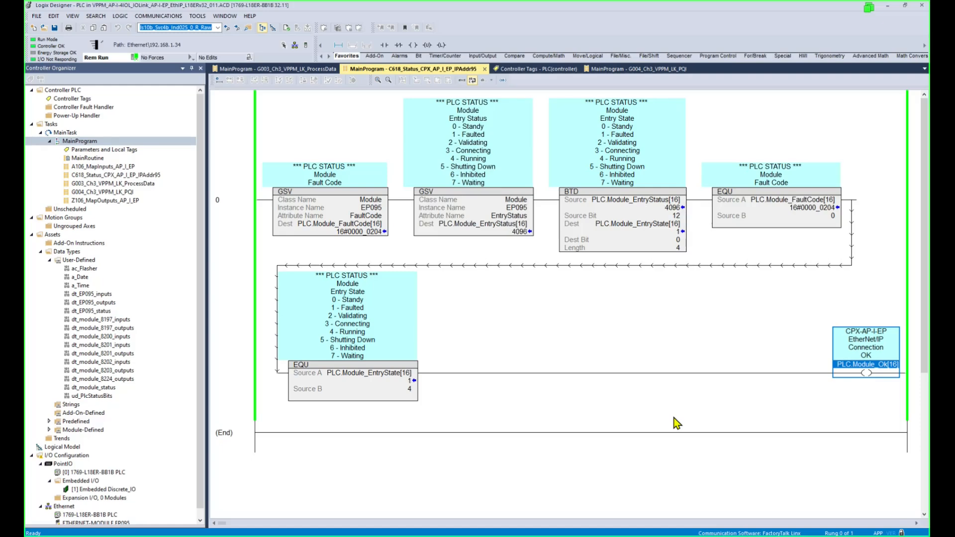
drag(200, 353, 195, 474)
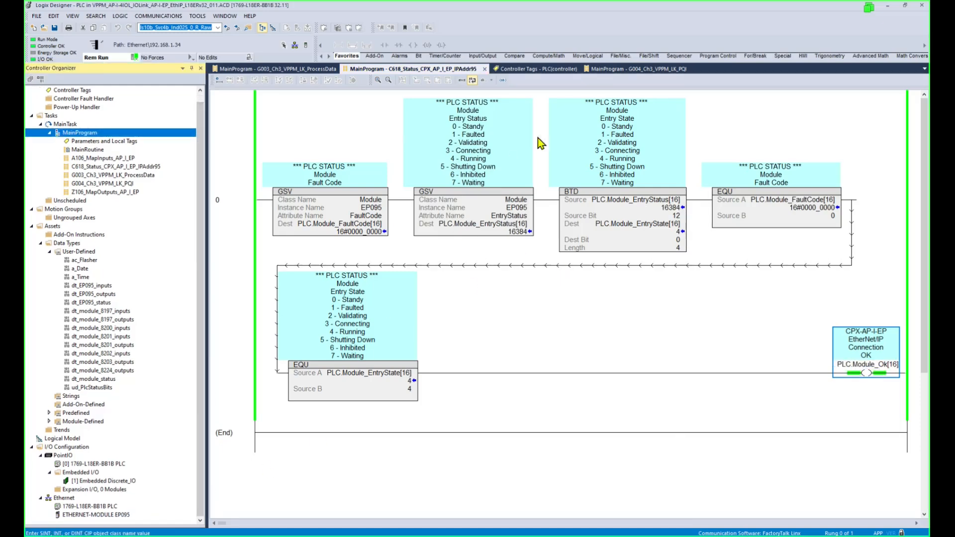
click(656, 70)
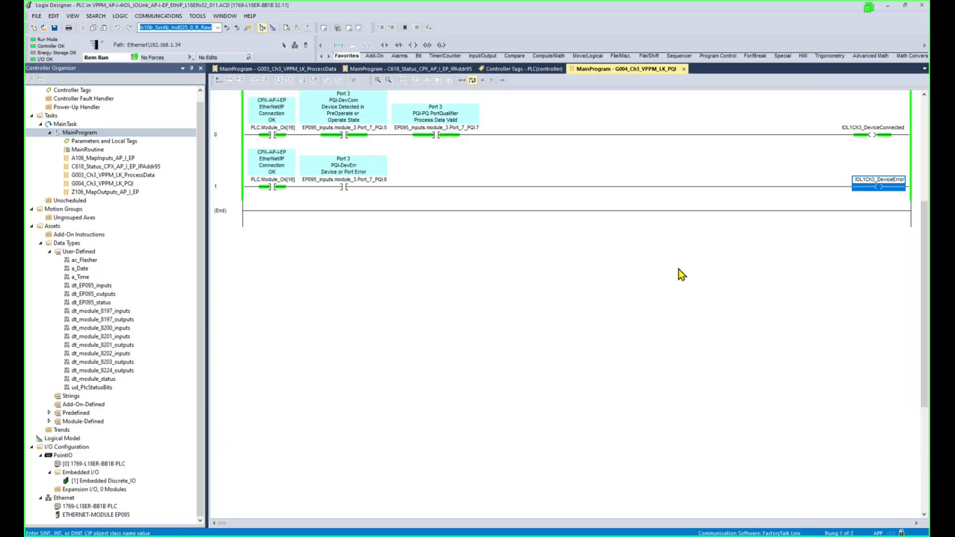
Check the IOL1Ch3_DeviceConnected coil, then save the project uploading the current tag values.
click(870, 136)
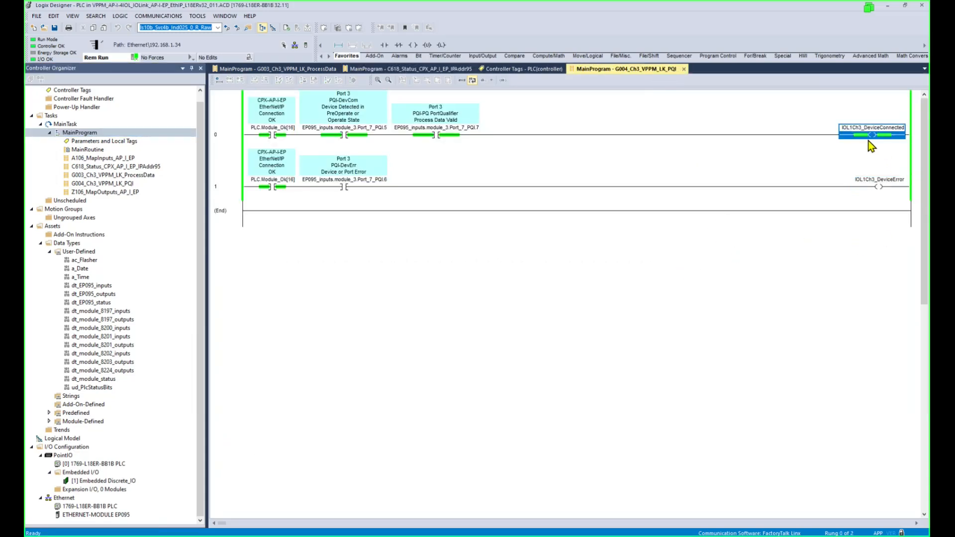
scroll(837, 186, up, 2)
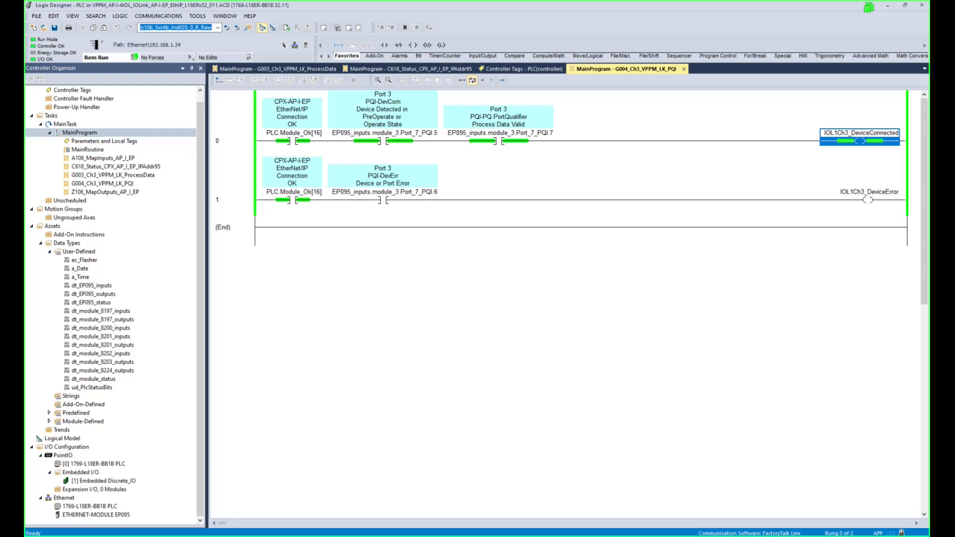
click(135, 58)
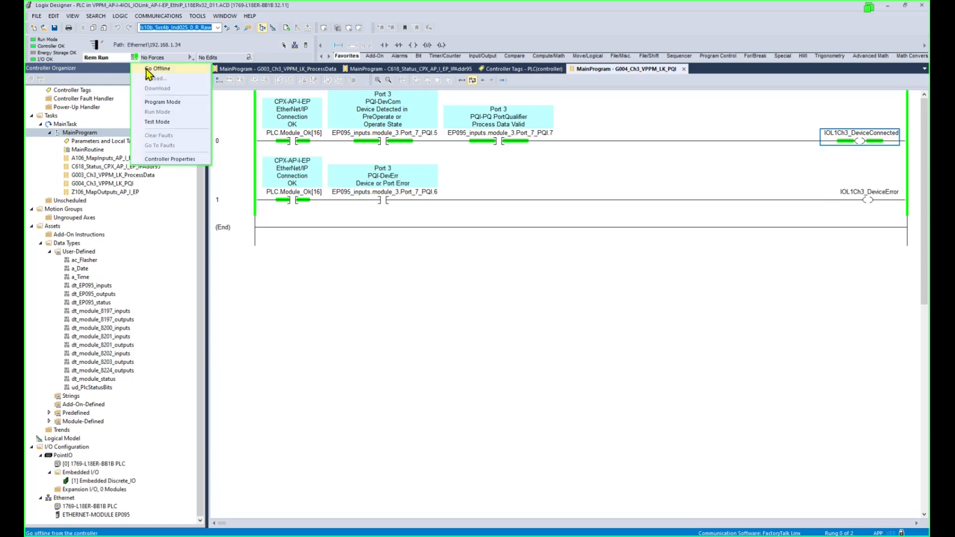
click(55, 28)
click(55, 27)
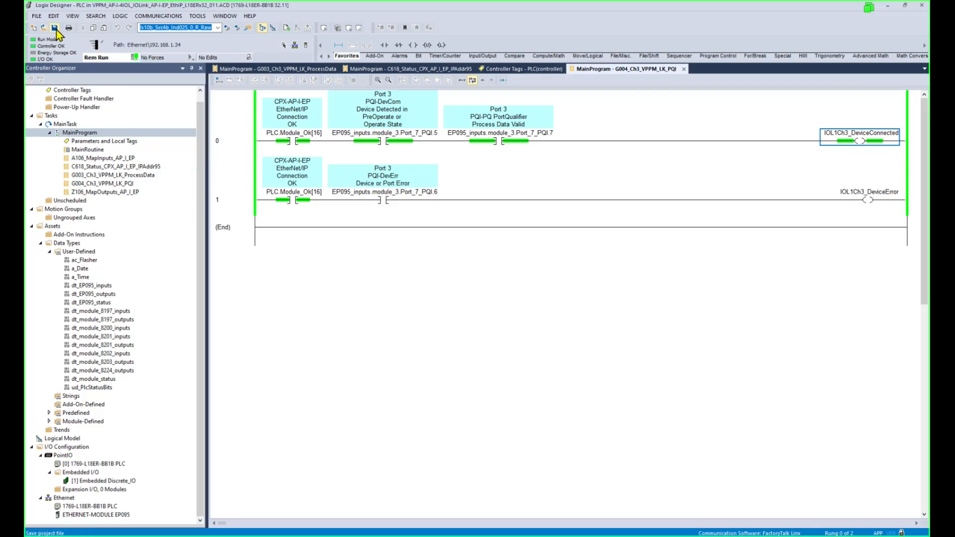
click(475, 300)
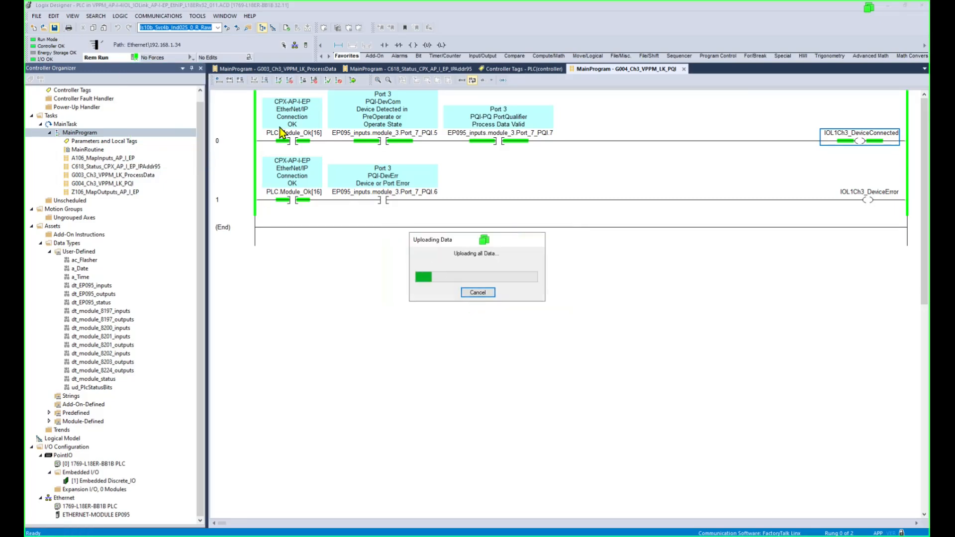
Take the controller offline with Go Offline.
click(134, 57)
click(147, 70)
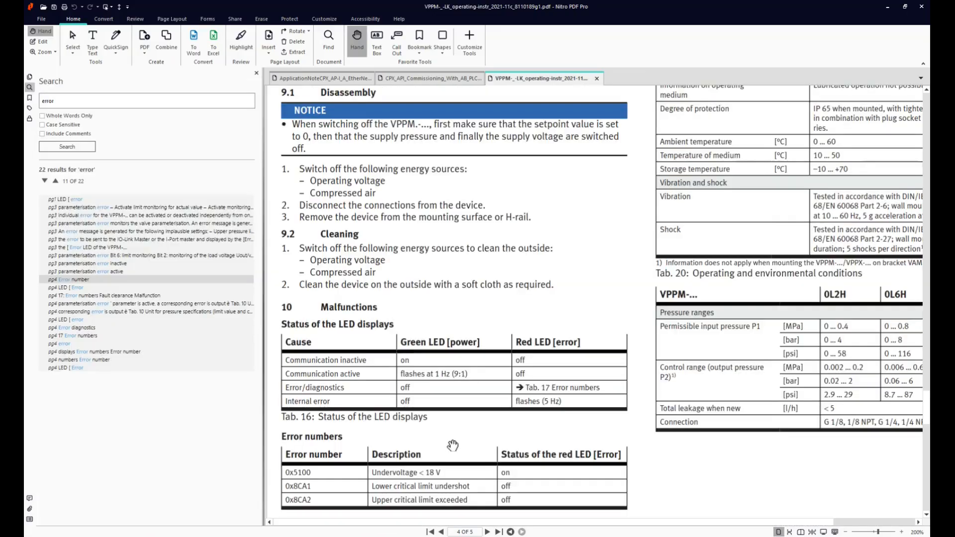
scroll(458, 438, down, 1)
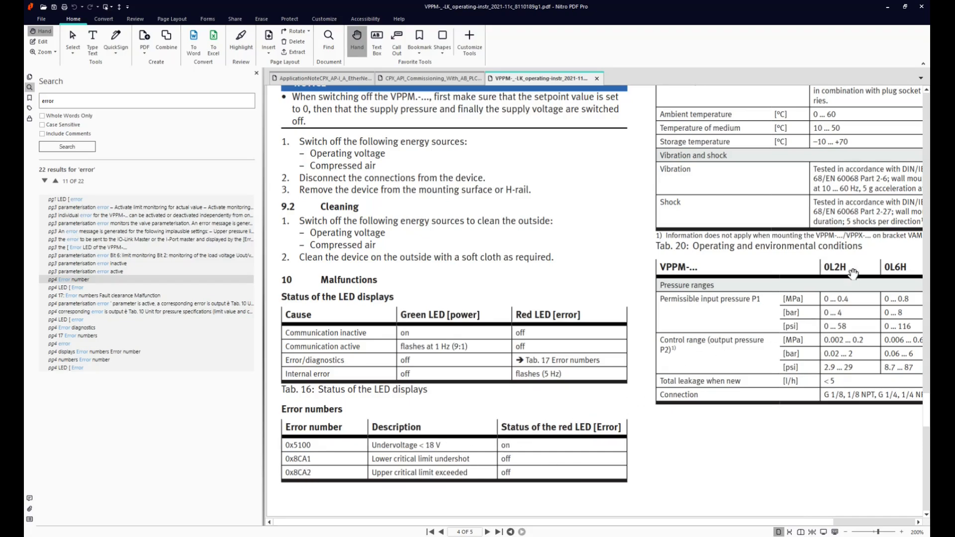
Scroll the VPPM manual through Tab. 17 Error numbers and Tab. 18 Fault clearance, then return to Logix Designer.
drag(848, 213, 792, 442)
scroll(834, 242, up, 8)
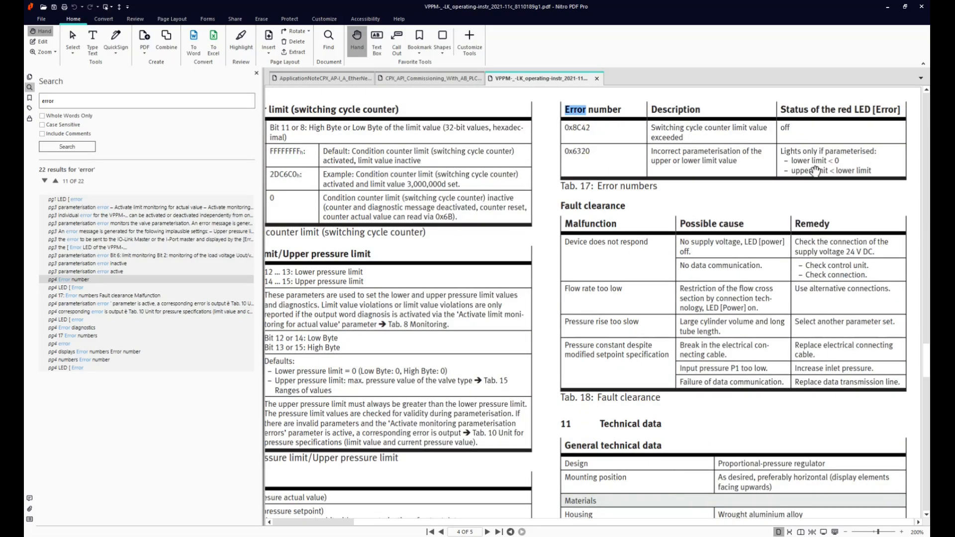
scroll(645, 296, down, 1)
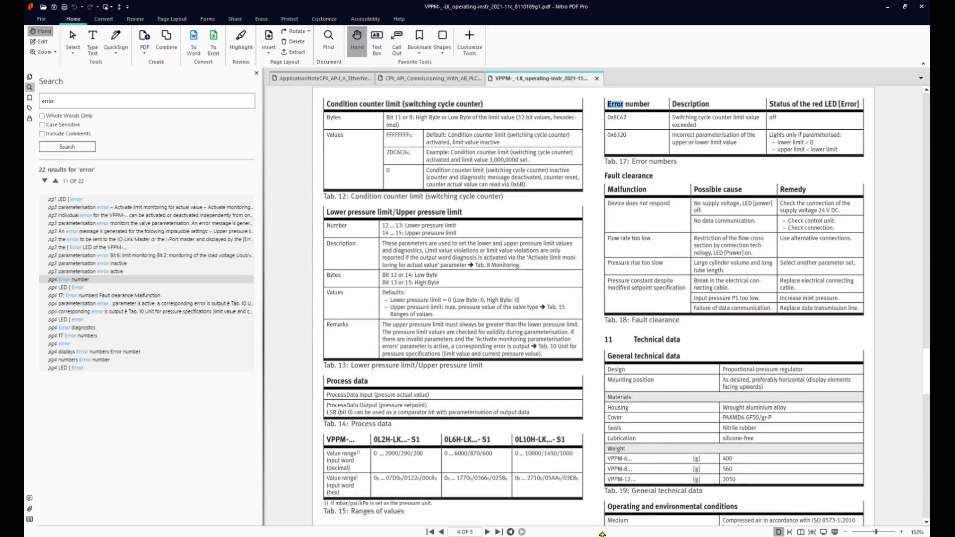
click(209, 535)
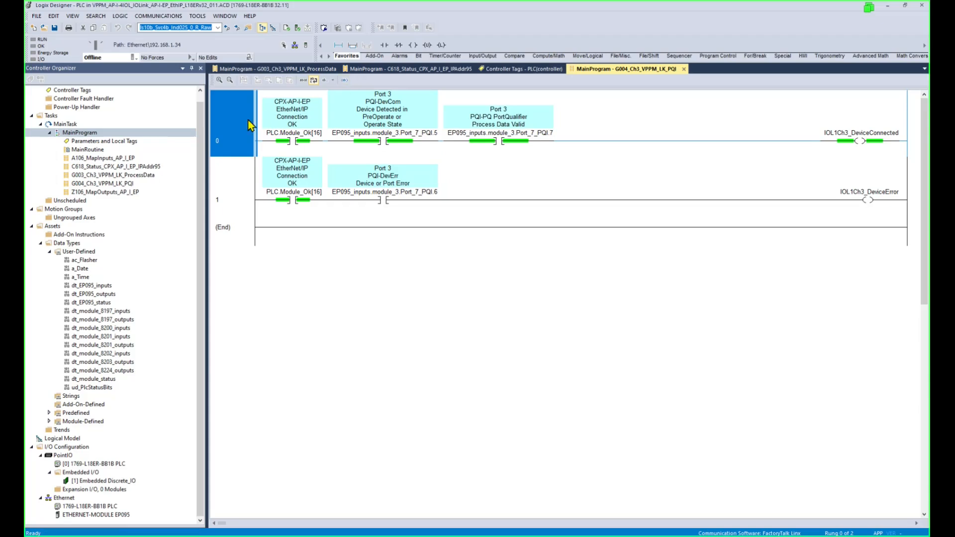
Open the A106_MapInputs_AP_I_EP routine and monitor the EP095_status tag.
click(118, 158)
double_click(117, 159)
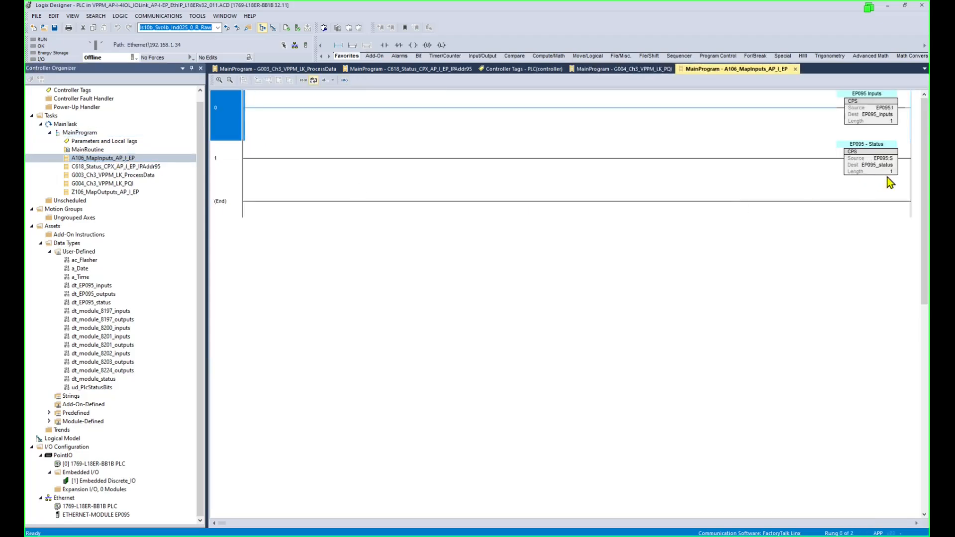
click(888, 166)
right_click(888, 170)
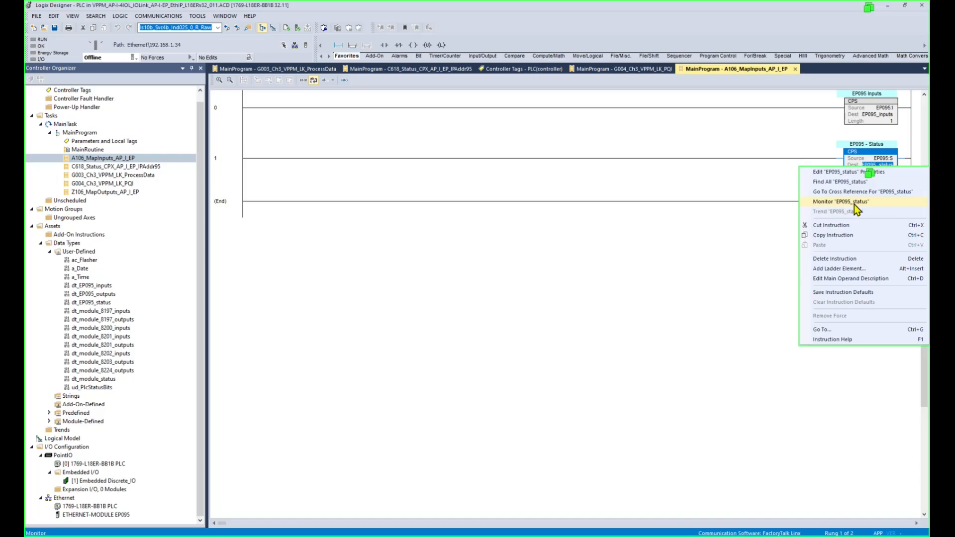
click(763, 285)
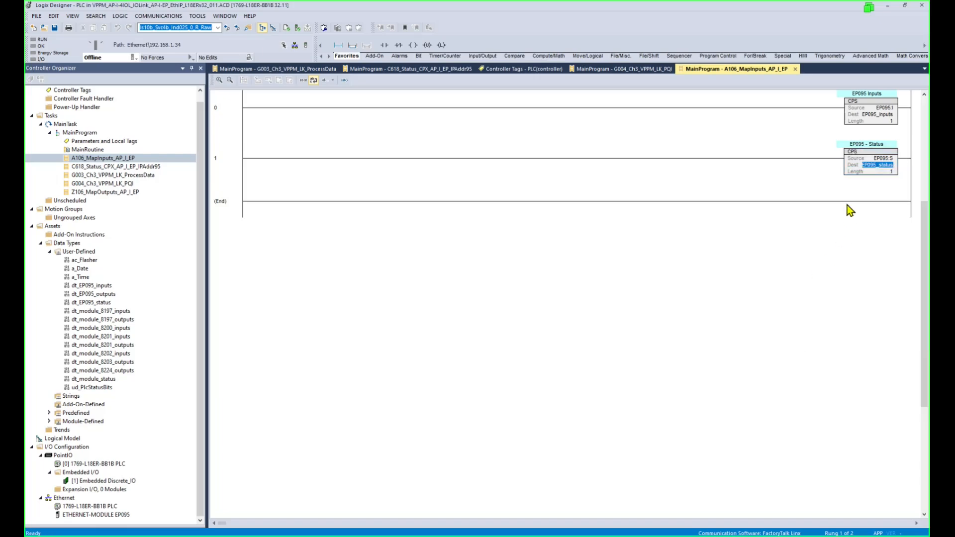
scroll(847, 205, up, 2)
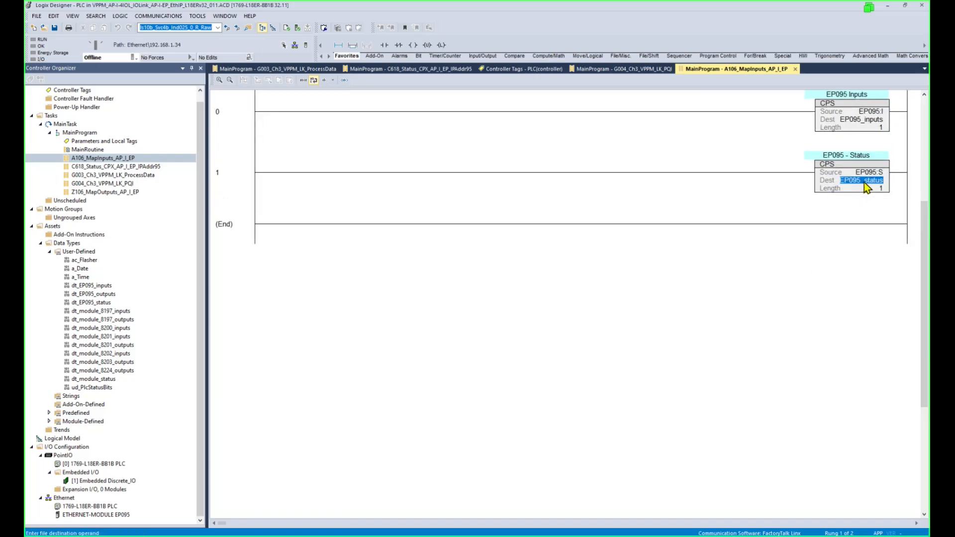
right_click(864, 182)
click(848, 217)
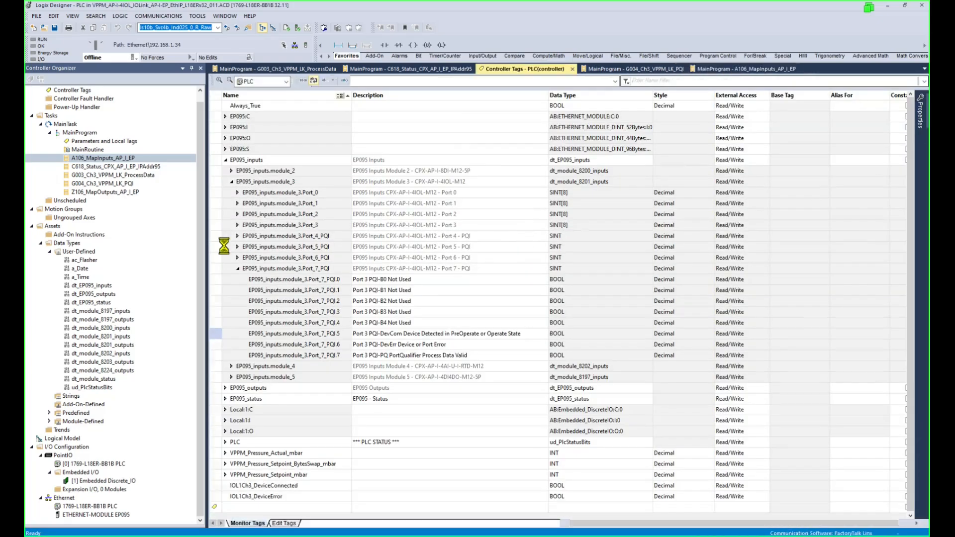
Review EP095_status's count_active_diagnosis, module_with_latest_diagnosis and latest_diagnosis_code.
click(225, 182)
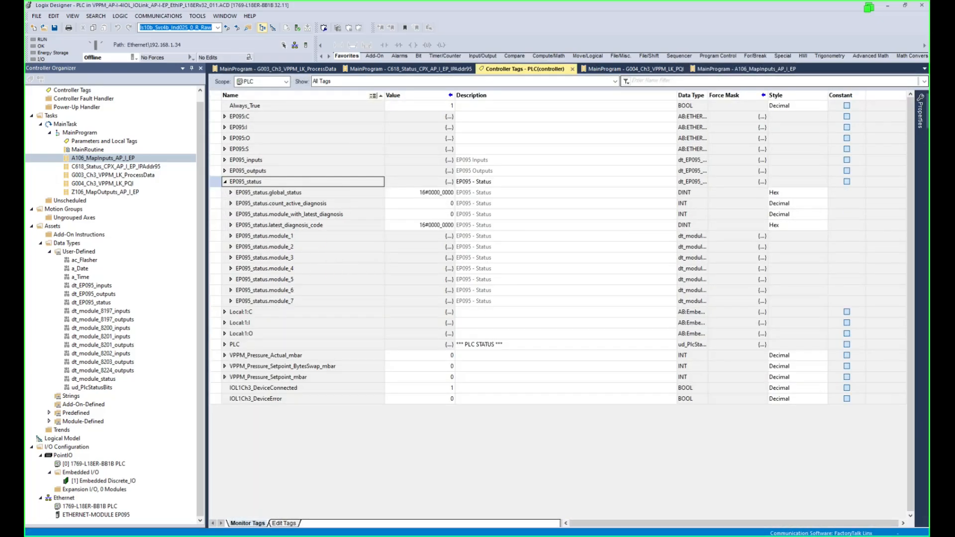
click(344, 204)
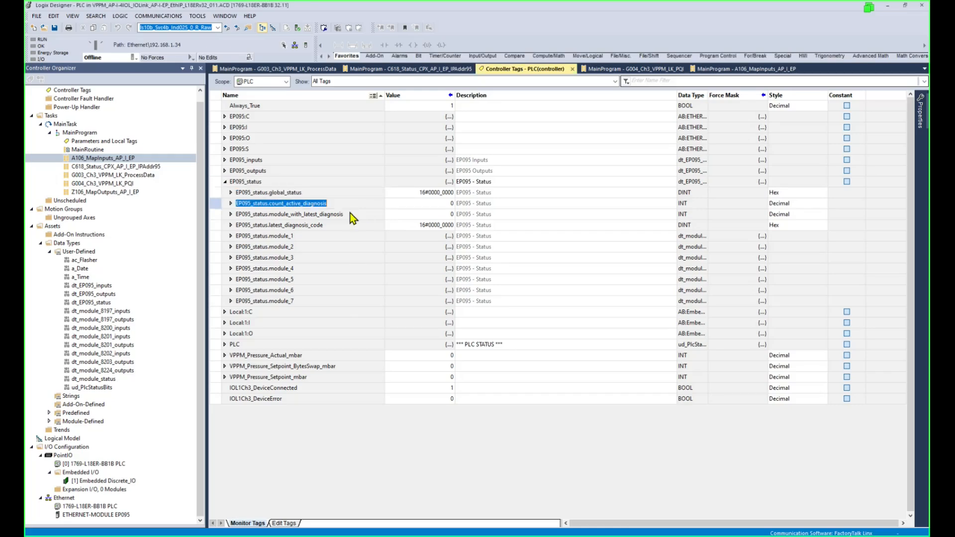
click(350, 214)
click(351, 223)
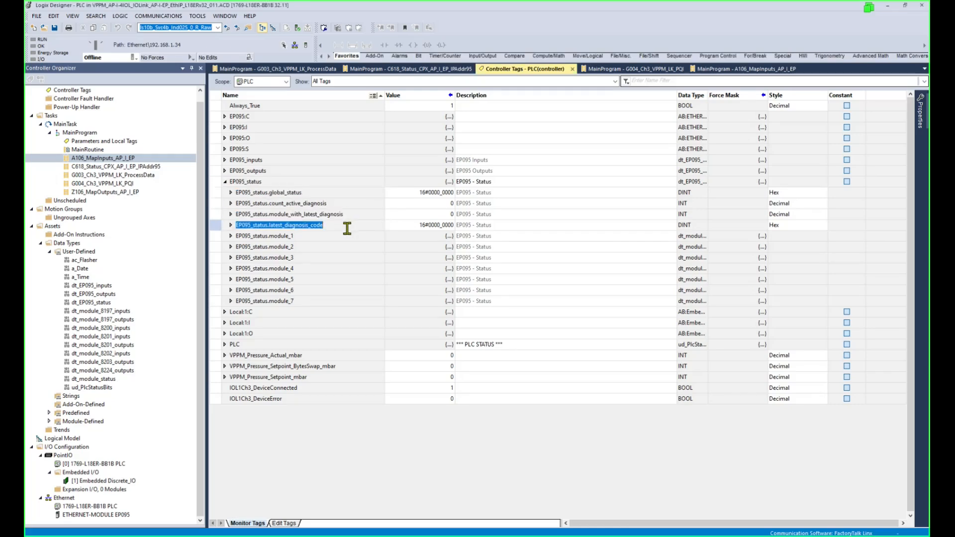
Inspect EP095_status.module_3 members including diagnosis_code, then maximize the error-number spreadsheet.
click(323, 257)
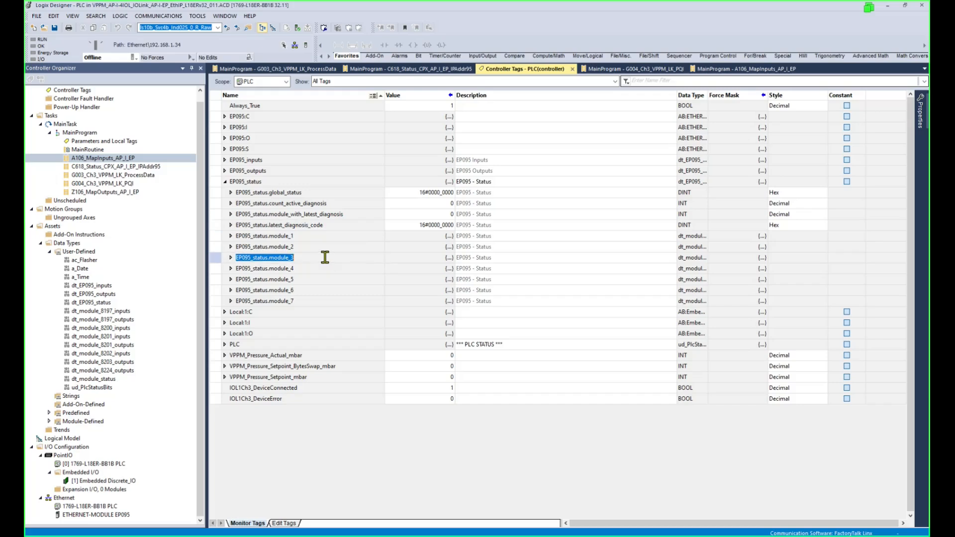
click(231, 258)
click(350, 322)
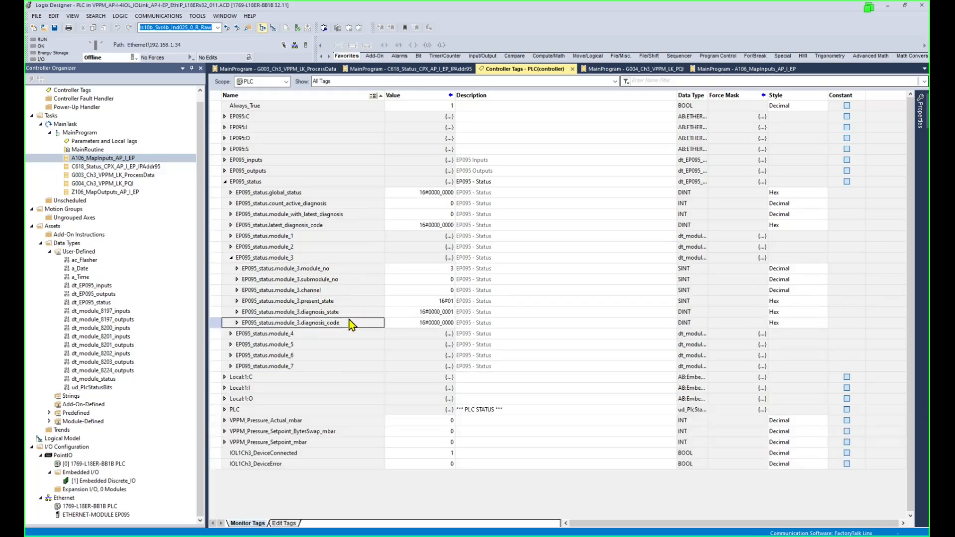
click(351, 311)
click(348, 301)
click(344, 279)
click(344, 268)
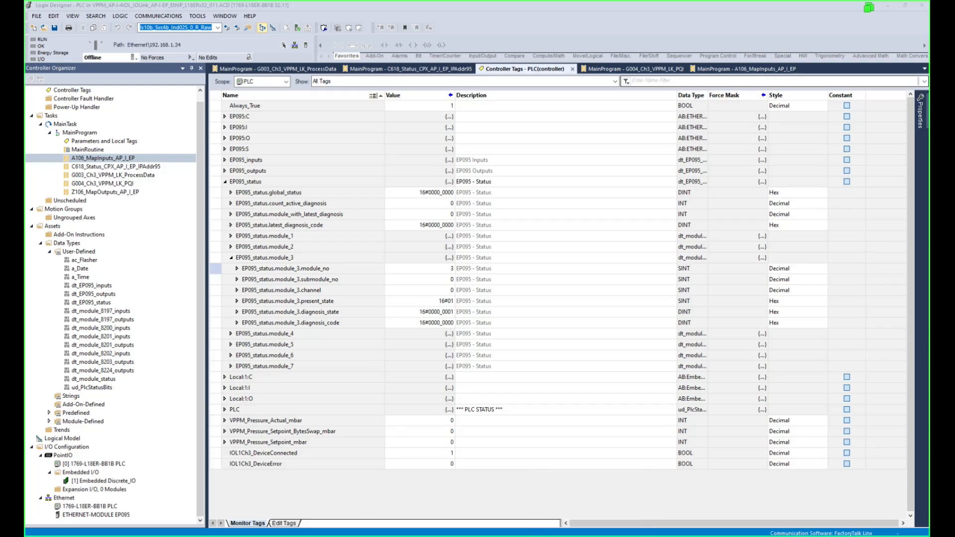
drag(428, 94, 504, 42)
double_click(660, 47)
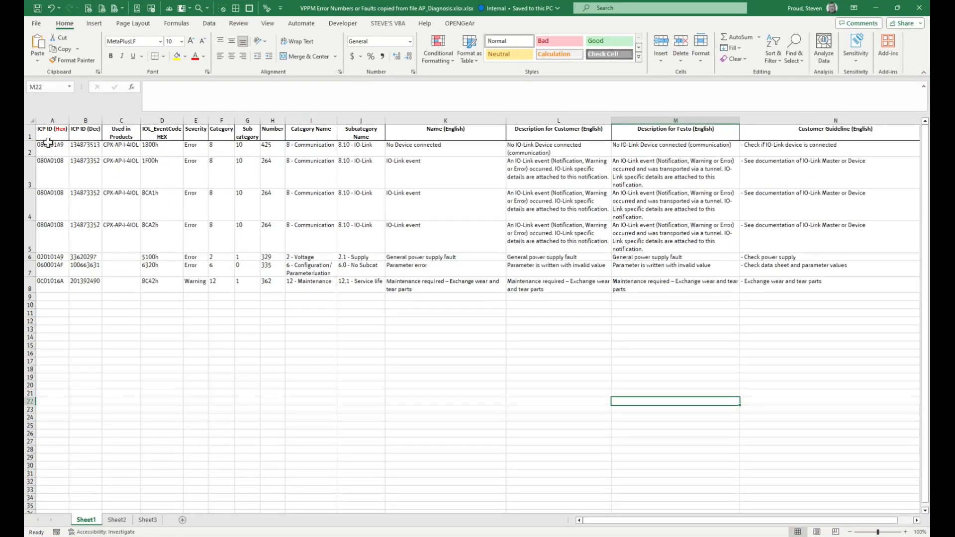
Compare the ICP IDs in A2:A8 with the IOL event codes in D2:D8, then return to Logix Designer.
drag(49, 146, 60, 281)
ctrl+scroll(60, 281, up, 3)
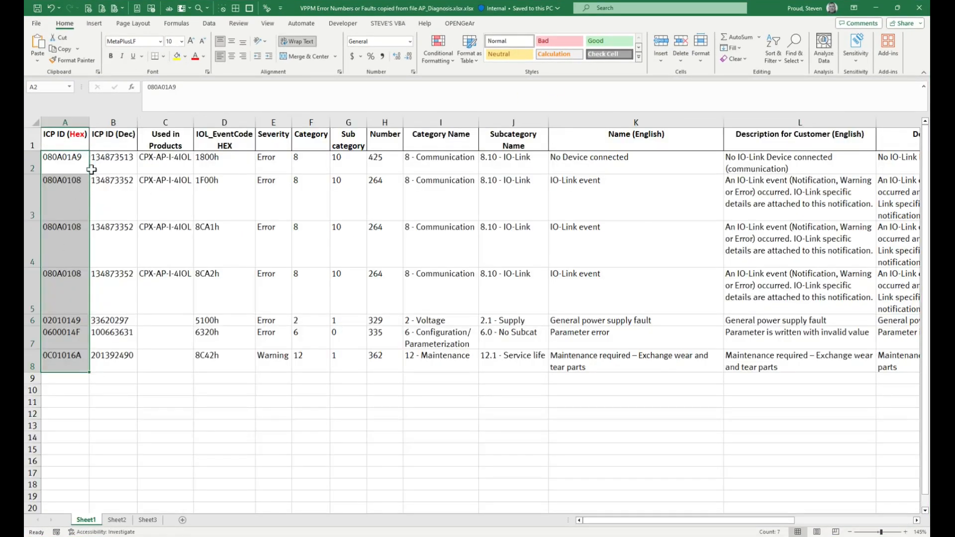
key(alt+Tab)
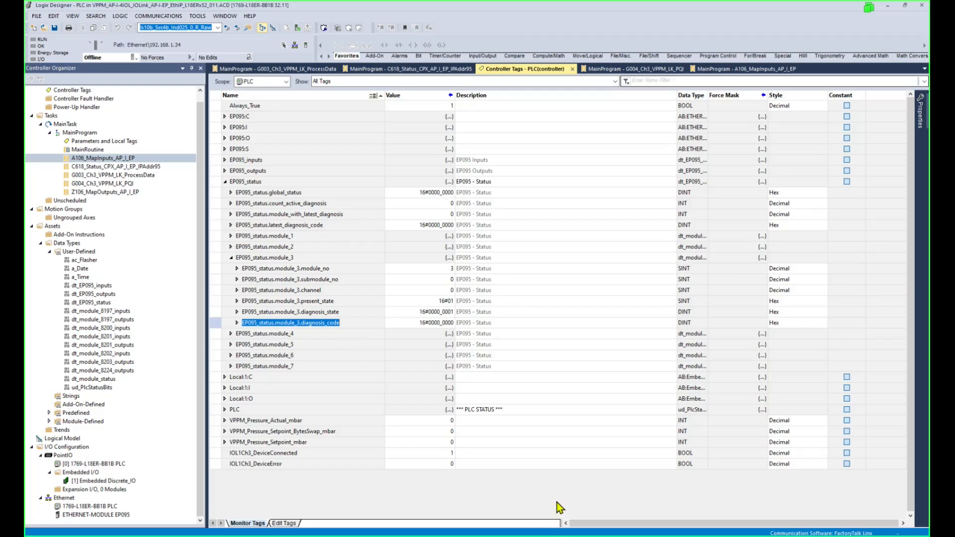
click(605, 498)
drag(223, 159, 232, 355)
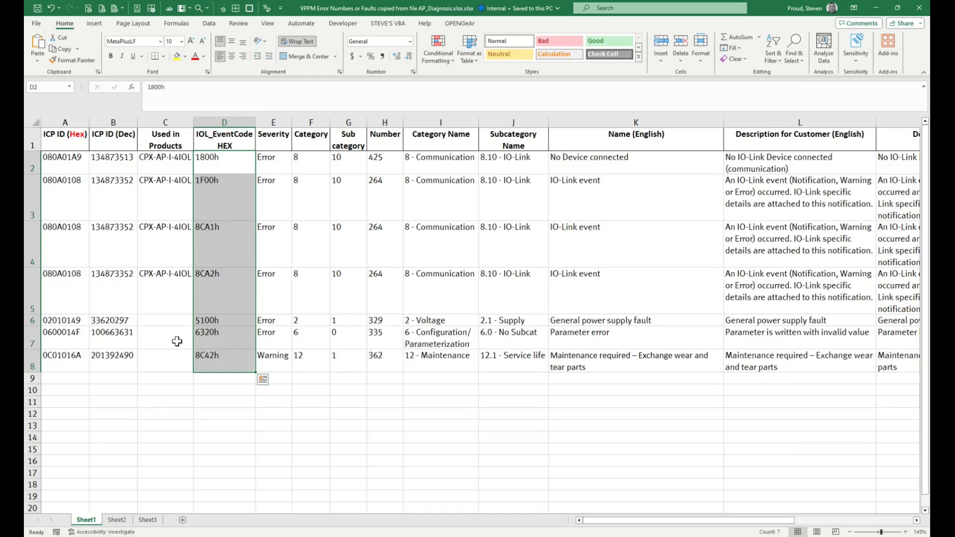
click(72, 157)
drag(72, 157, 67, 353)
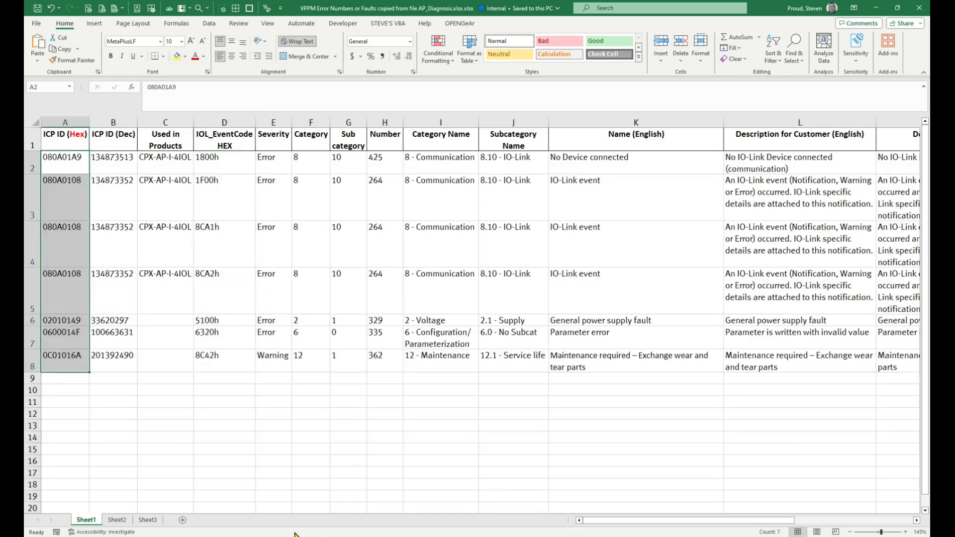
key(alt+Tab)
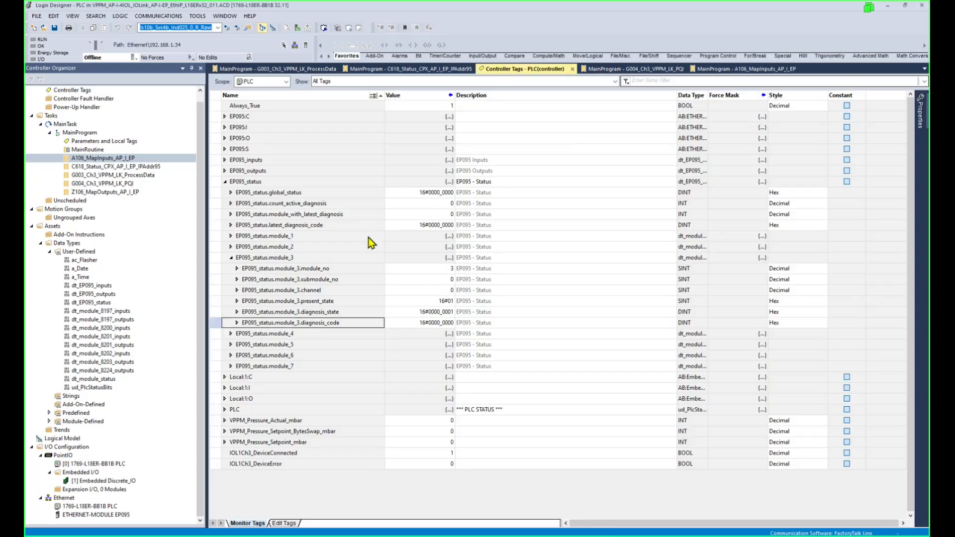
Create ladder routine G005_Ch3_VPPM_LK_Diagnostics under MainProgram, then show the controller tags.
click(82, 132)
right_click(88, 133)
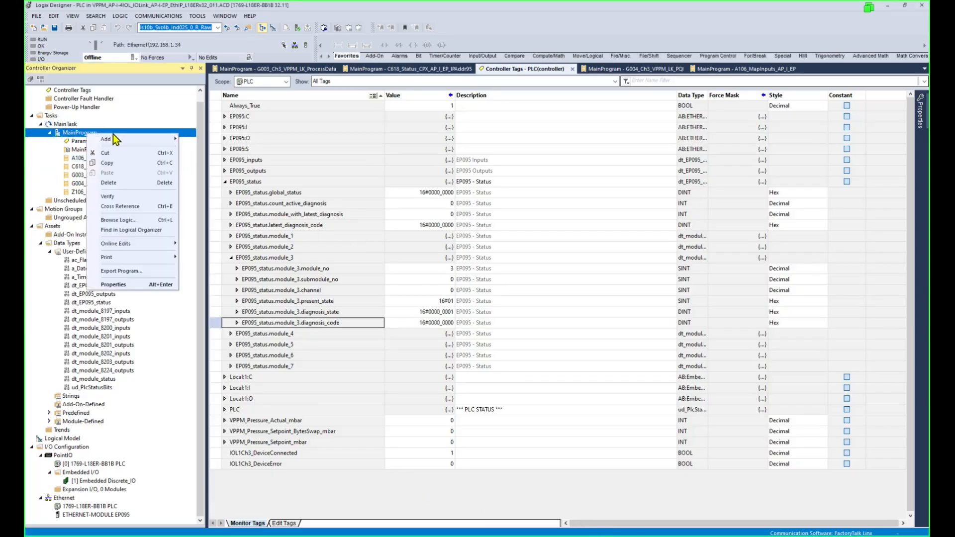
mouse_move(123, 140)
click(199, 139)
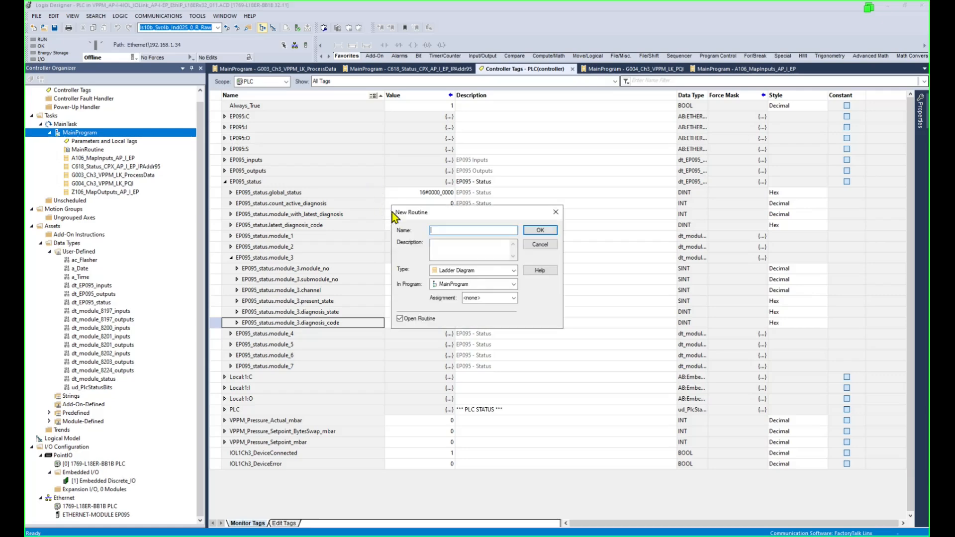
text(G005_Ch3_VPPM_LK_Diagnostics)
drag(516, 230, 483, 230)
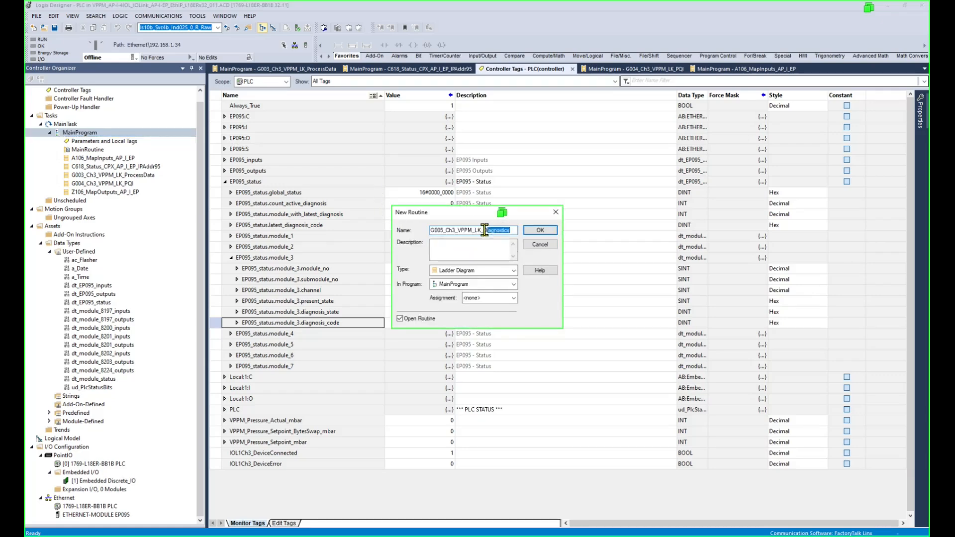
click(539, 231)
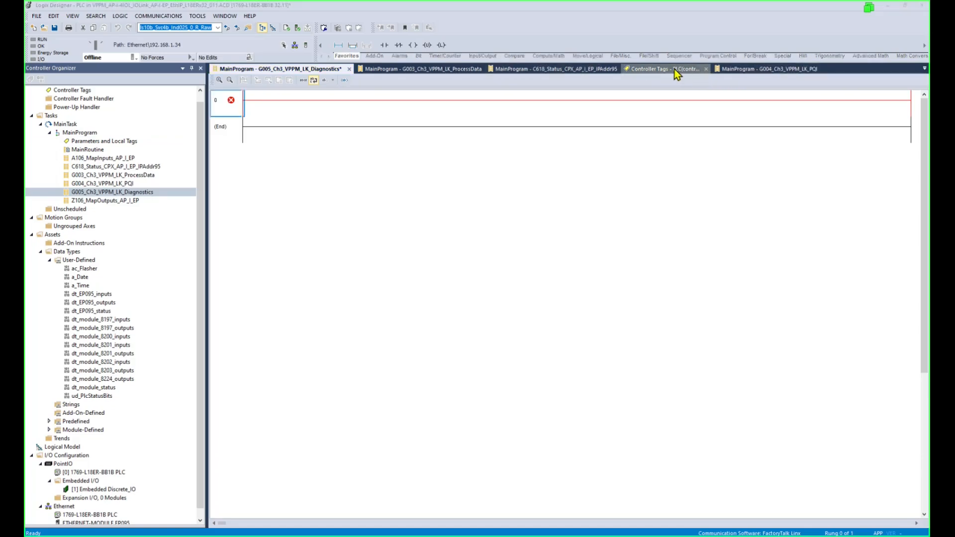
click(674, 69)
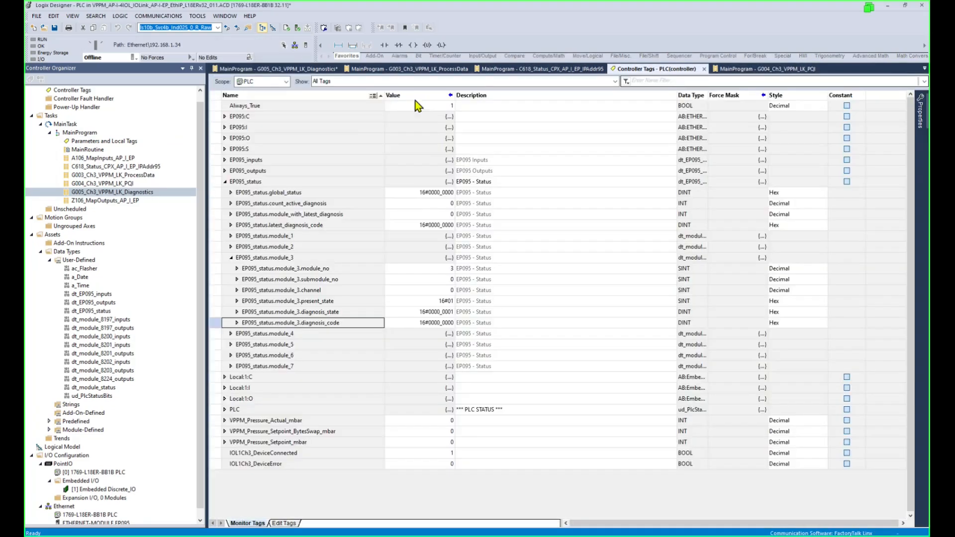
Paste the six VPPM_LK_0_EventCode BOOL tags (8c42, 8ca1, 8ca2, 0010, 5100, 6320) into the tag list.
click(287, 527)
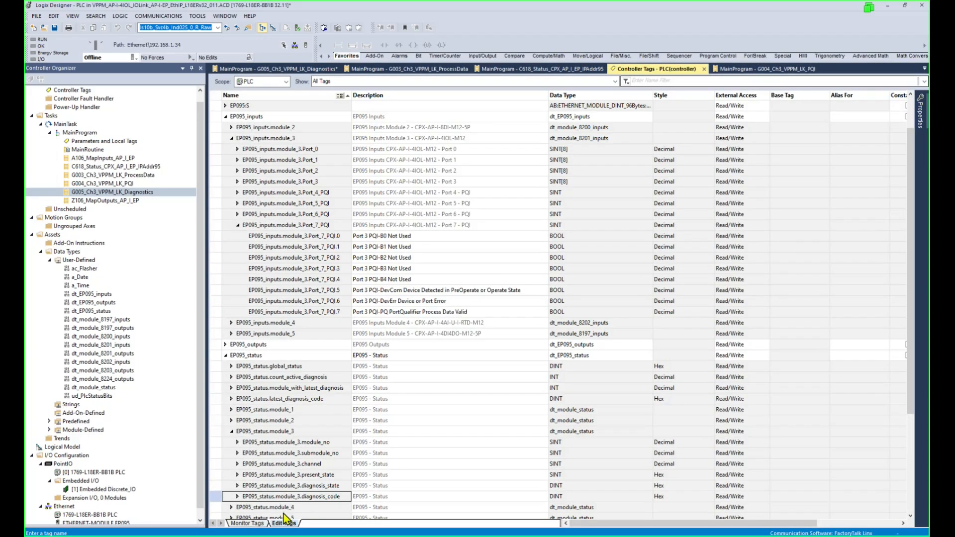
drag(914, 216, 562, 471)
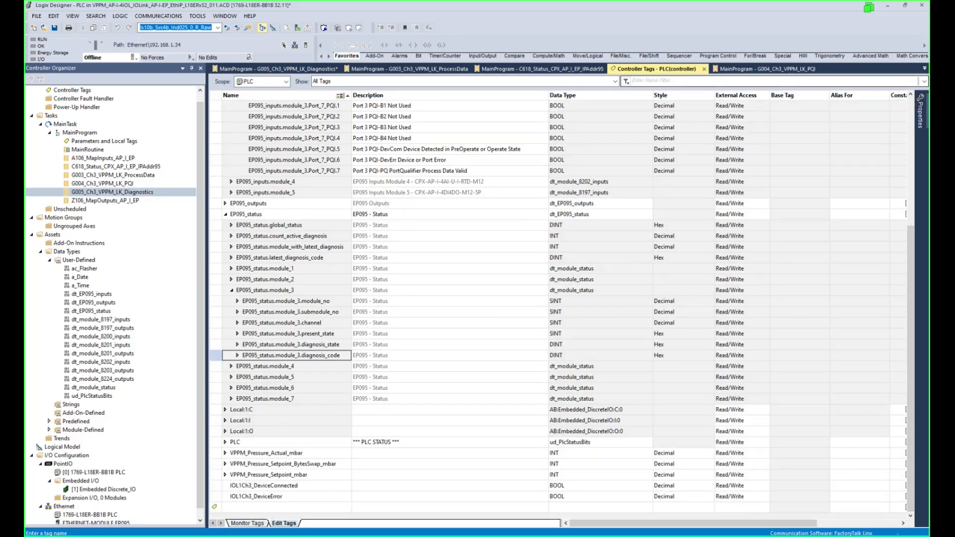
click(282, 507)
text(VPPM_LK_0_EventCode_8c42	Error: Condition Counter Limit Value Exceeded --- Maintenance Required	BOOL	Decimal	Read/Write VPPM_LK_0_EventCode_8ca1	Error: Pressure Setpoint  <  Lower Limit	BOOL	Decimal	Read/Write VPPM_LK_0_EventCode_8ca2	Error: Pressure Setpoint  >  Upper Limit	BOOL	Decimal	Read/Write VPPM_LK_0_EventCode_0010	Error: Sensor Connection Lost	BOOL	Decimal	Read/Write)
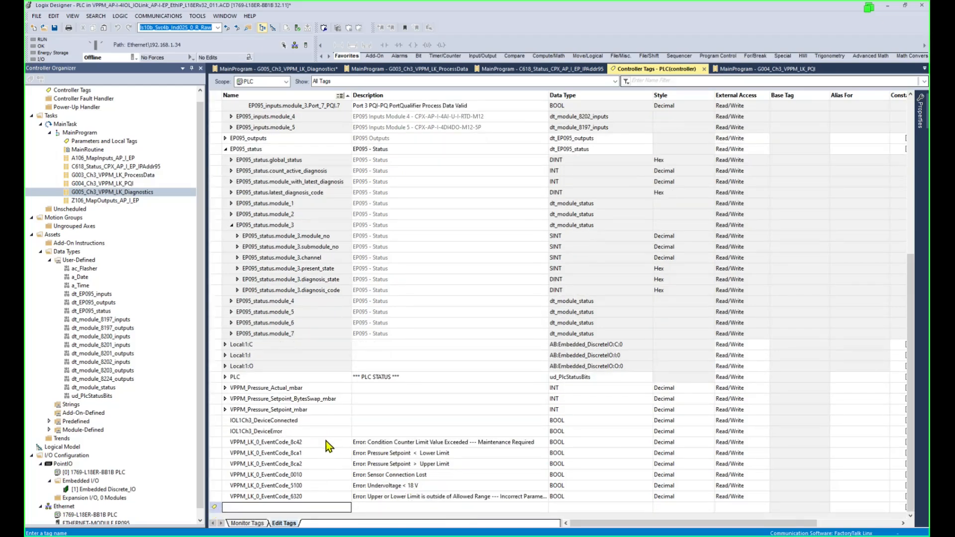
Check the pasted EventCode tag names, comparing error 0x6320 against the VPPM manual.
click(313, 453)
click(315, 464)
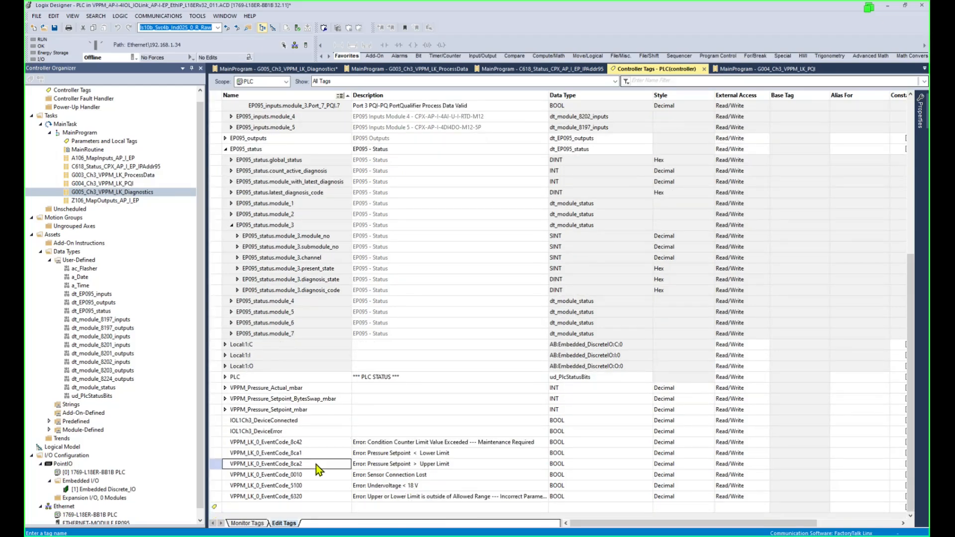
click(317, 476)
click(317, 486)
click(317, 496)
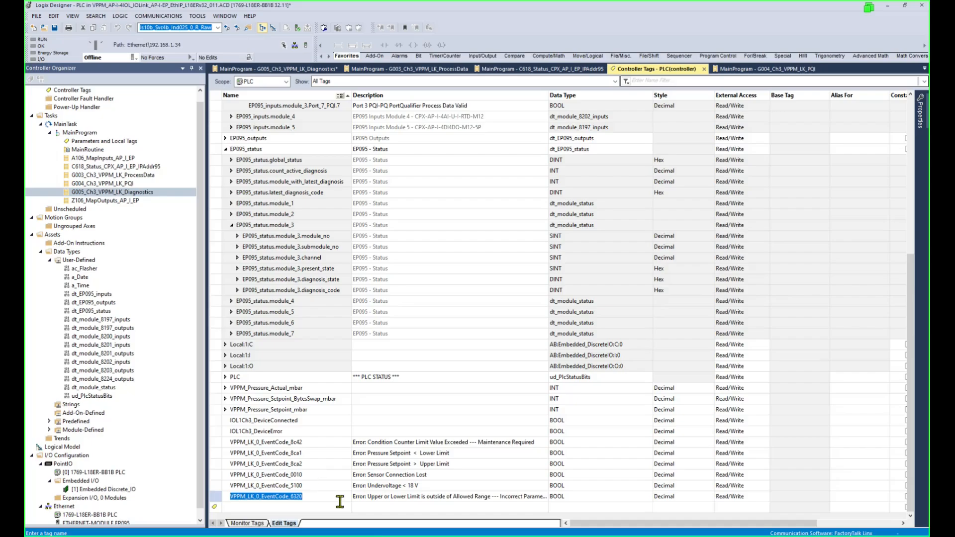
key(alt+Tab)
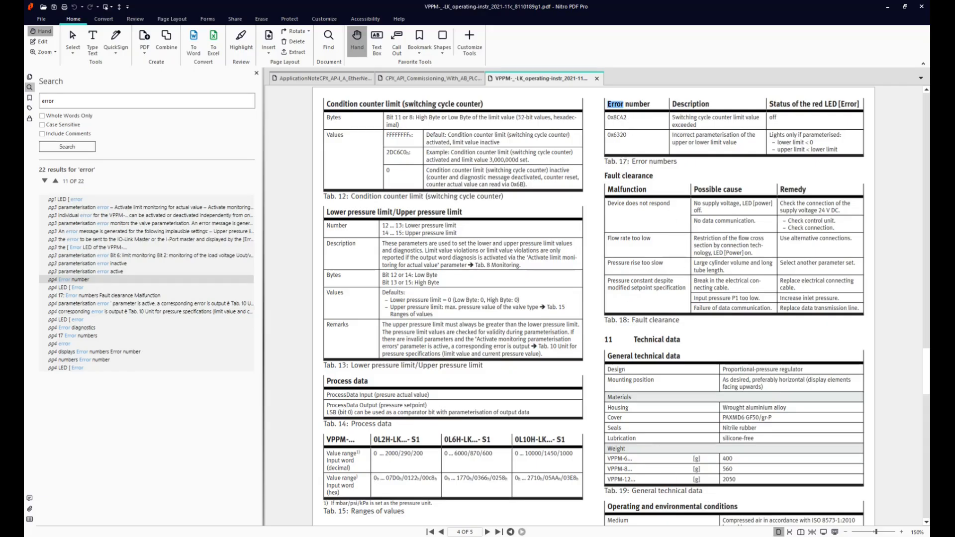
key(alt+Tab)
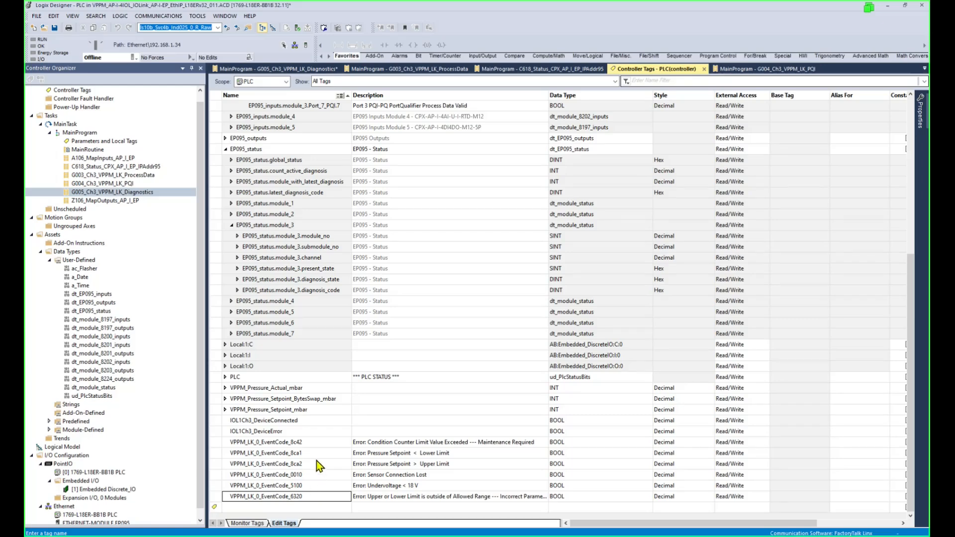
click(319, 442)
click(319, 497)
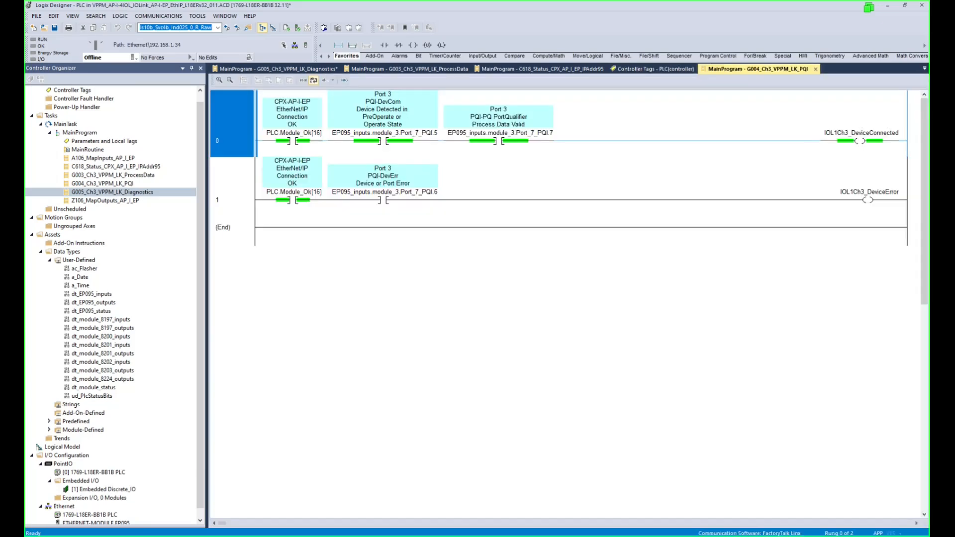
Open the G005 diagnostics routine and close all other open editors.
double_click(150, 192)
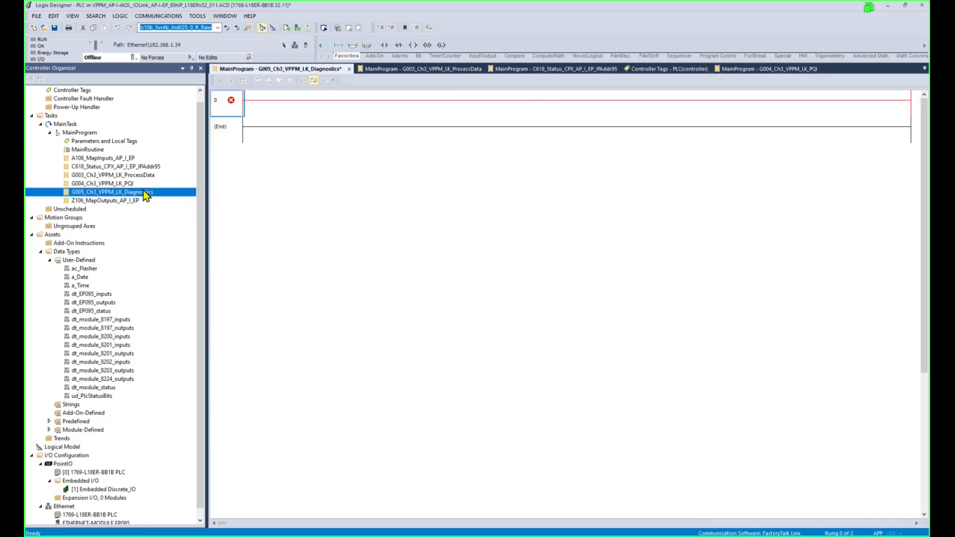
right_click(316, 68)
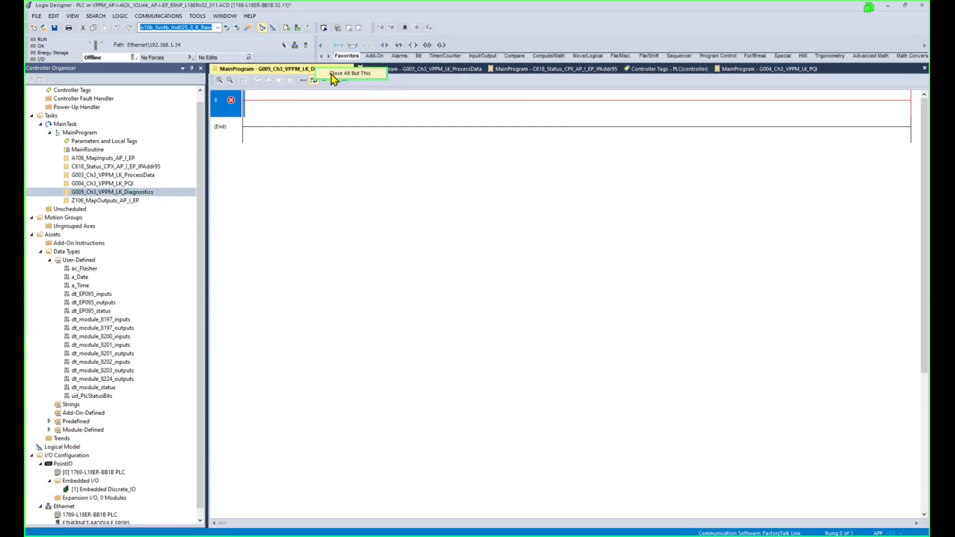
click(332, 76)
Add an EQU to rung 0 with Source A EP095_status.module_3.diagnosis_code.
click(514, 56)
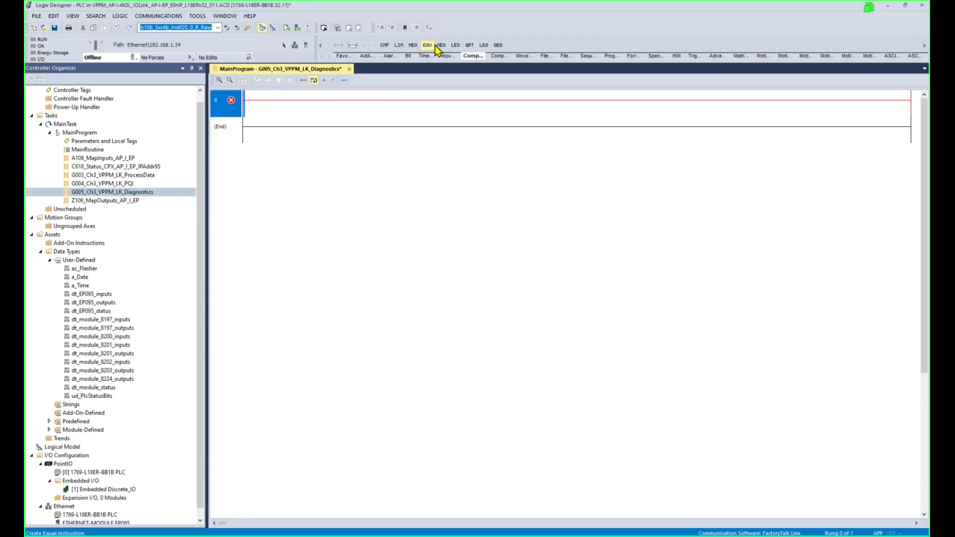
click(427, 45)
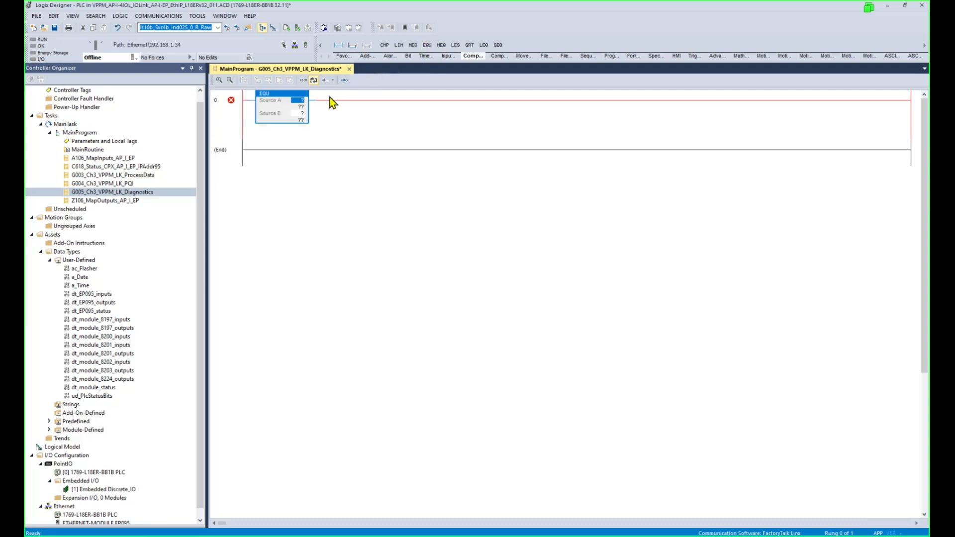
click(81, 91)
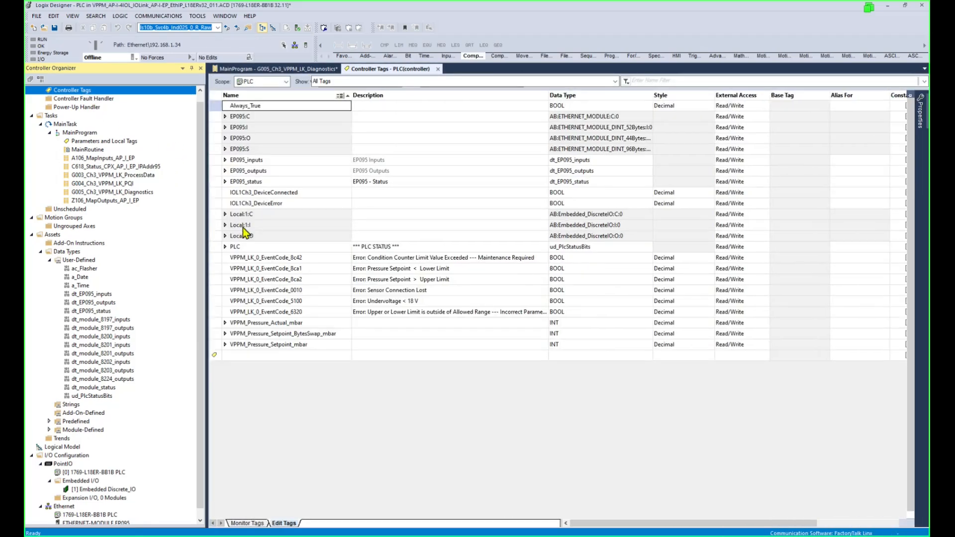
click(225, 182)
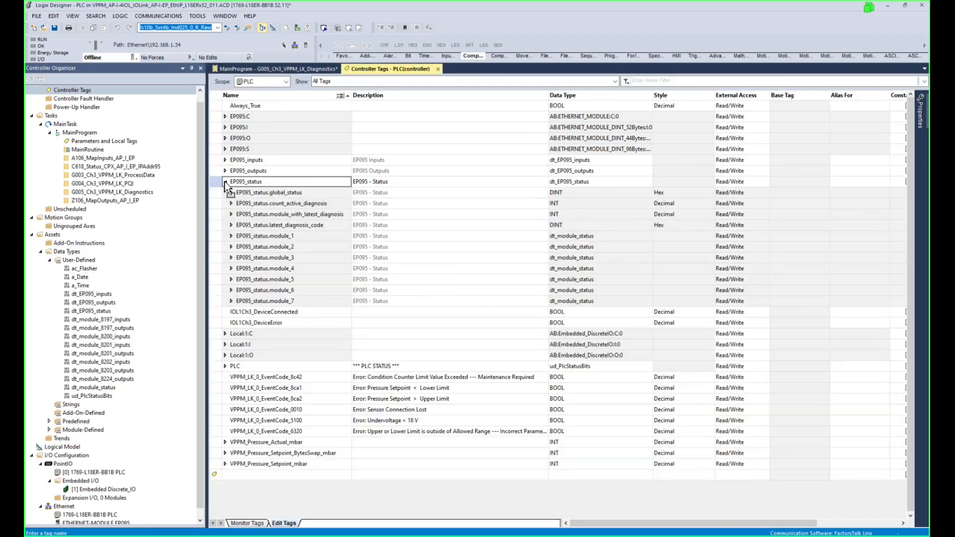
click(233, 258)
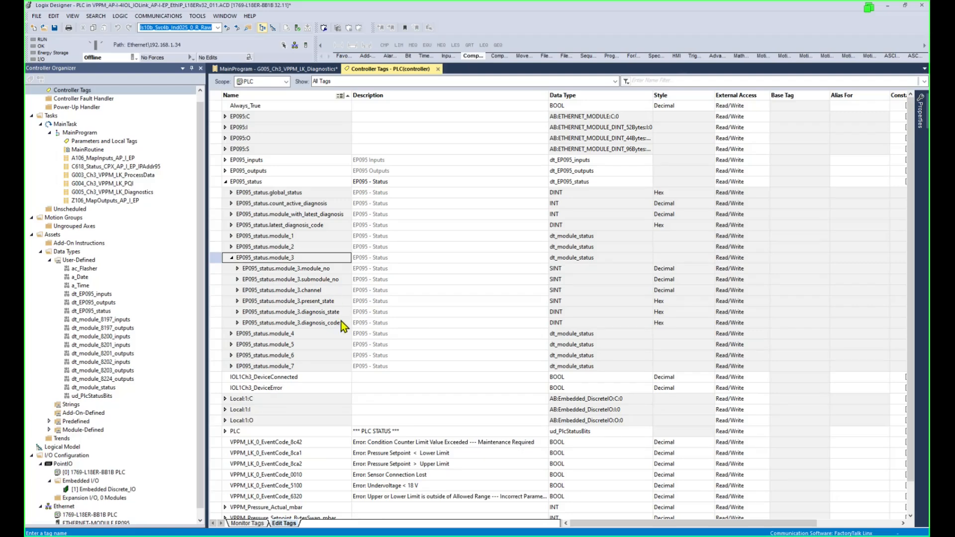
click(344, 324)
click(343, 324)
key(ctrl+c)
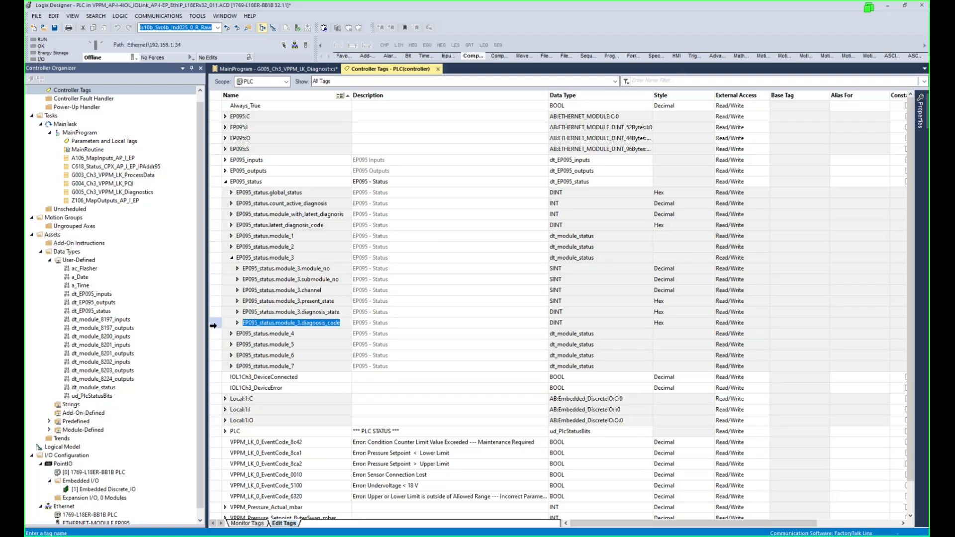
click(312, 70)
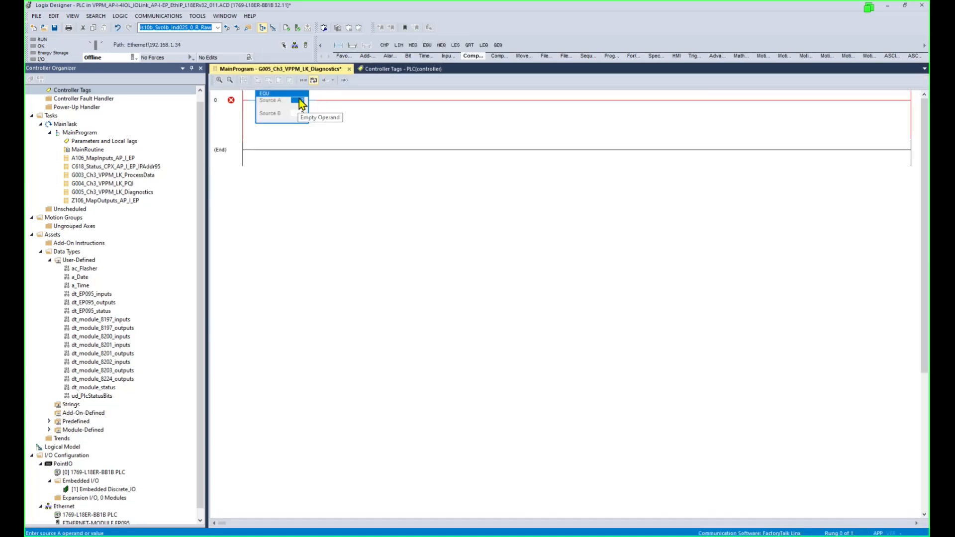
double_click(298, 100)
key(ctrl+v)
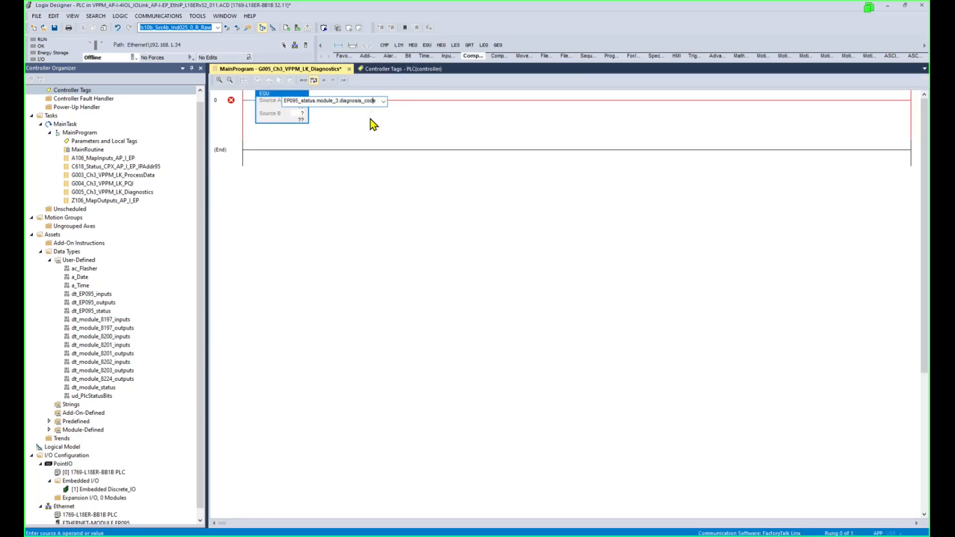
key(Return)
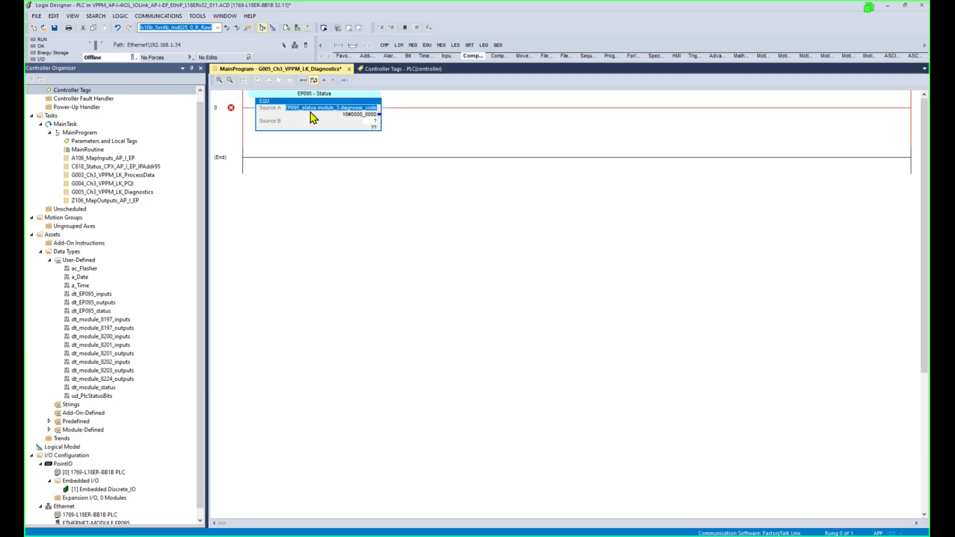
Add a second EQU after it comparing EP095_status.module_3.channel with 3.
click(302, 101)
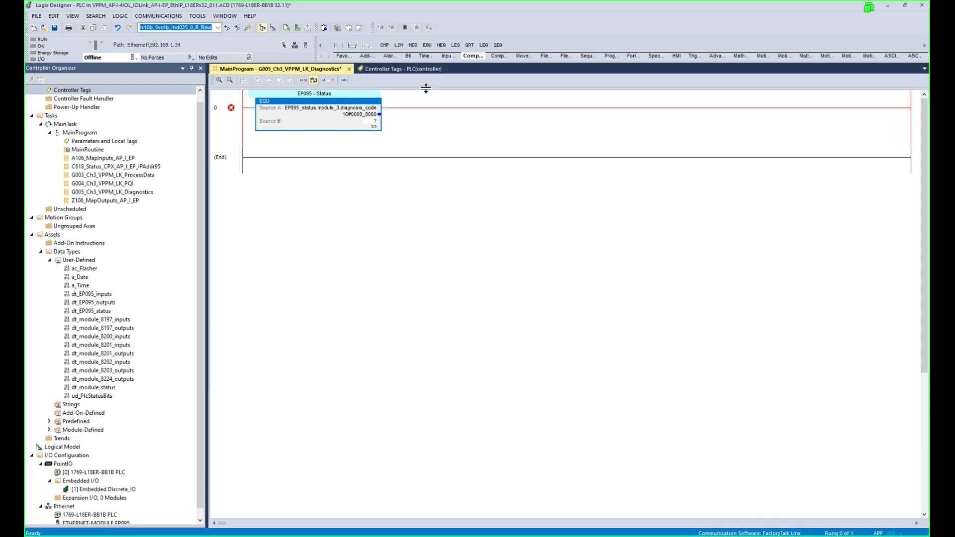
click(427, 45)
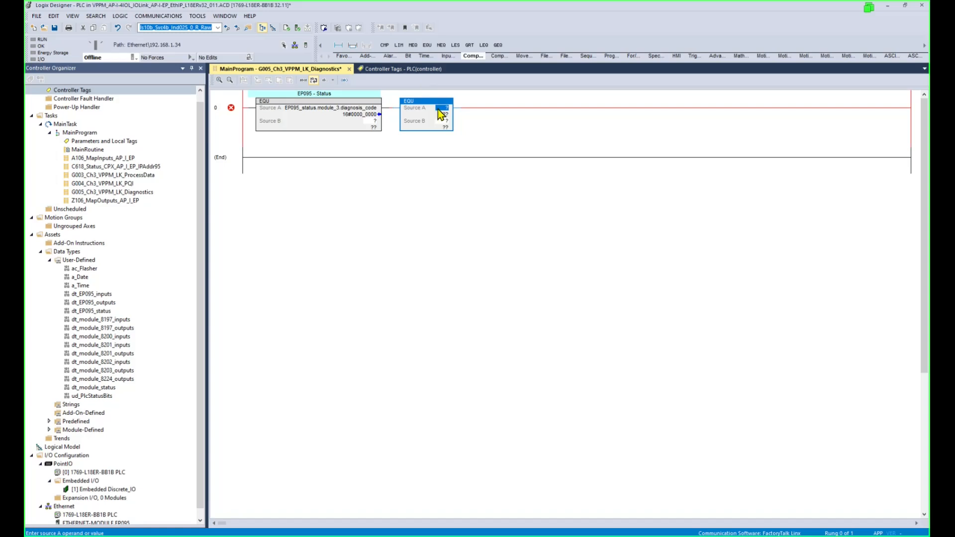
key(ctrl+v)
key(Return)
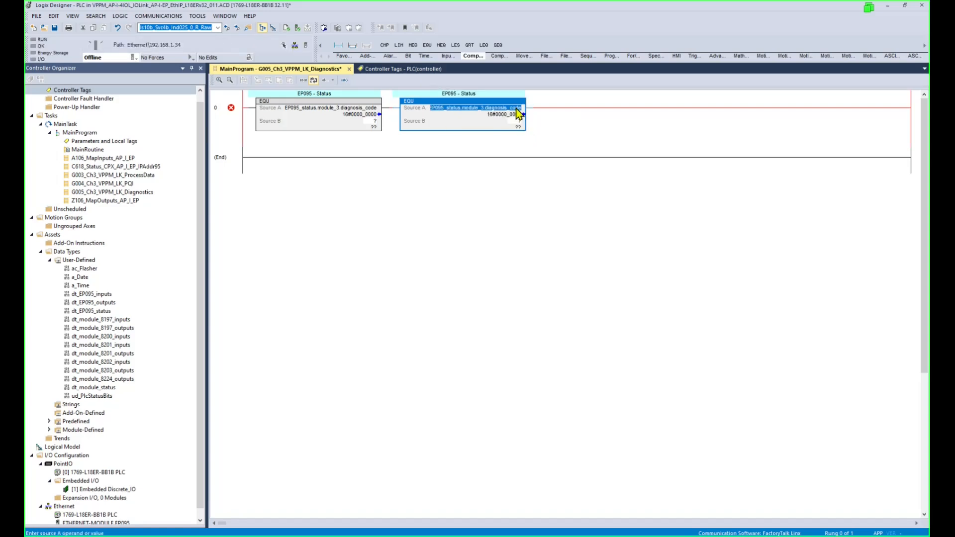
double_click(516, 109)
click(531, 109)
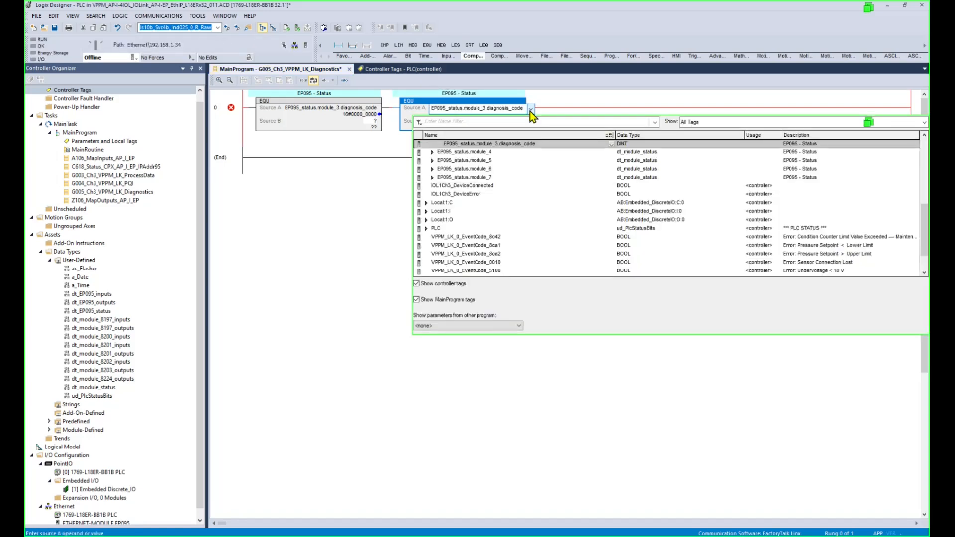
scroll(532, 167, up, 5)
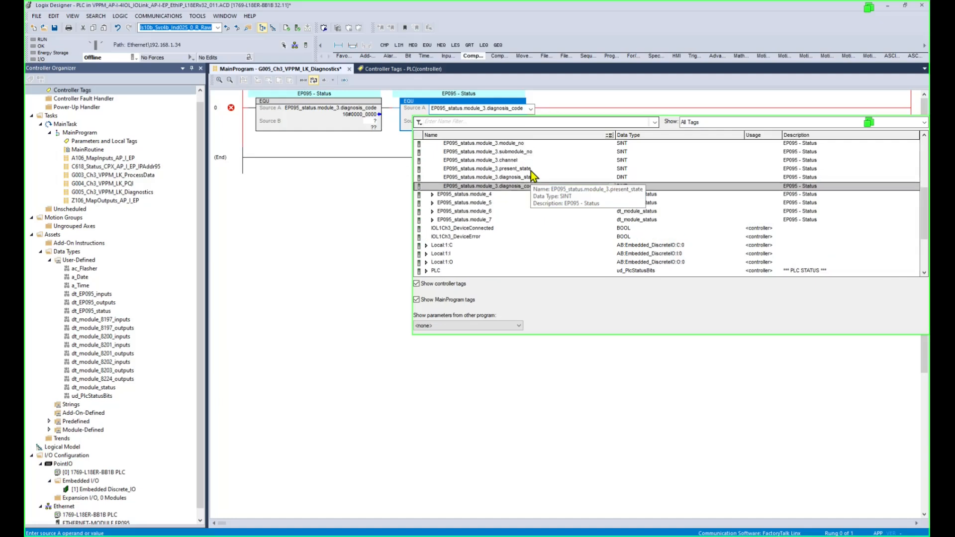
click(510, 161)
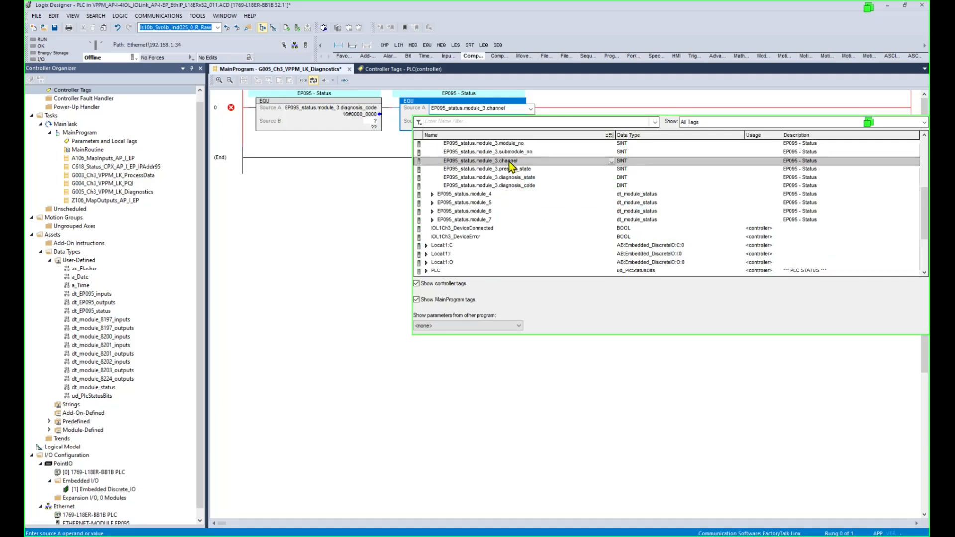
key(Return)
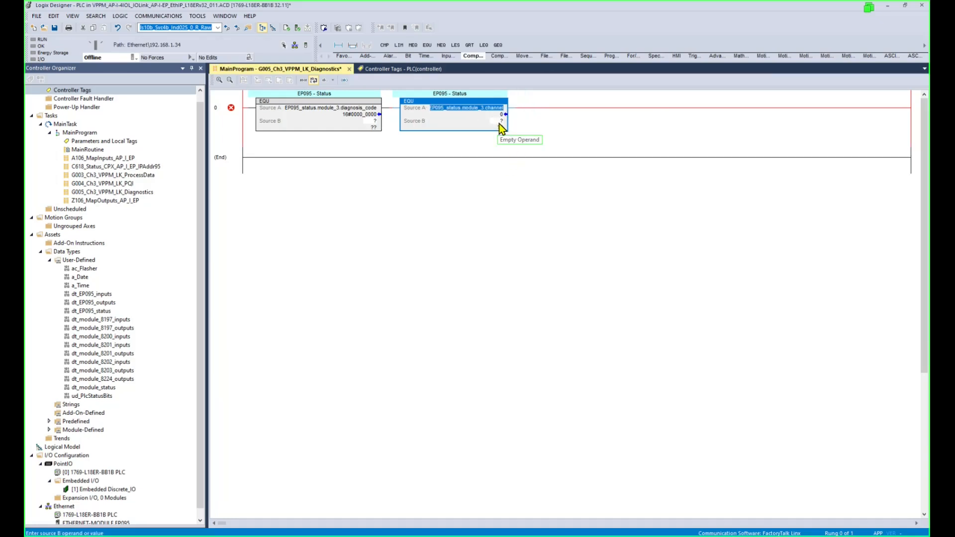
click(499, 123)
text(3)
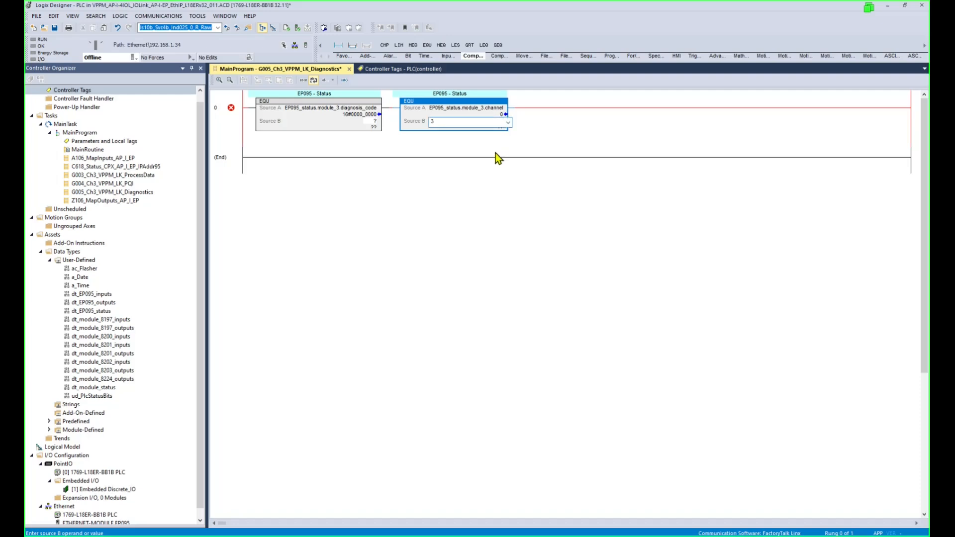
key(Return)
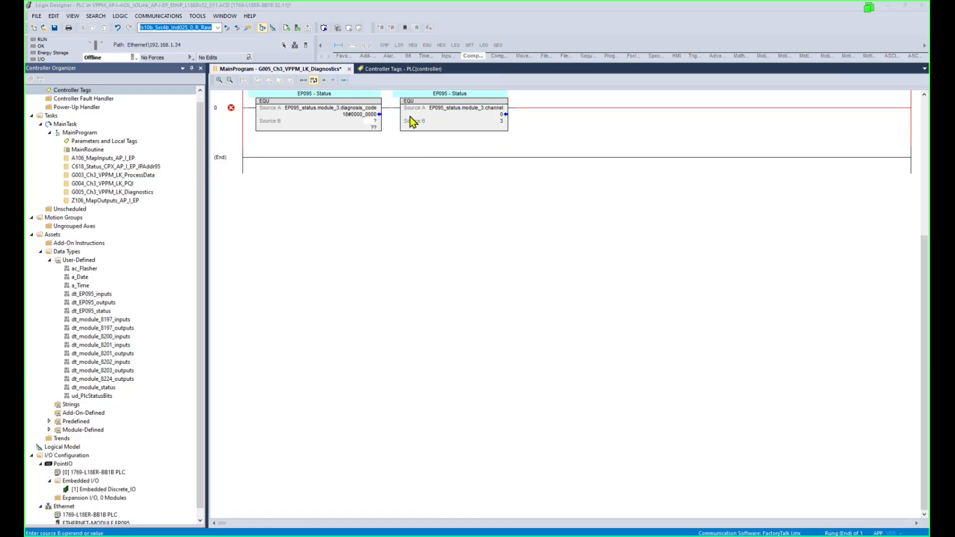
click(458, 107)
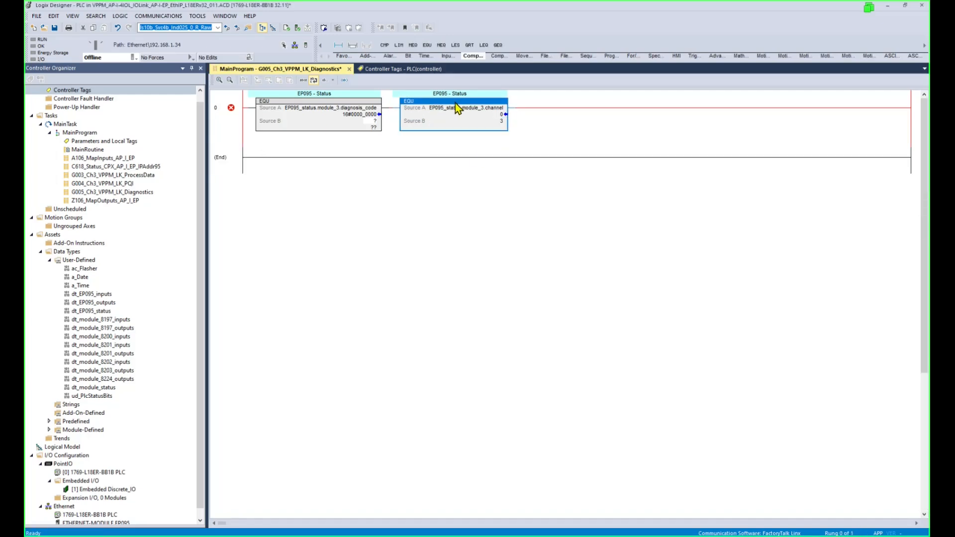
Add a VPPM_LK_0_EventCode_0010 coil to rung 0 and set diagnosis_code's Source B to 16#080a_01a9.
click(343, 56)
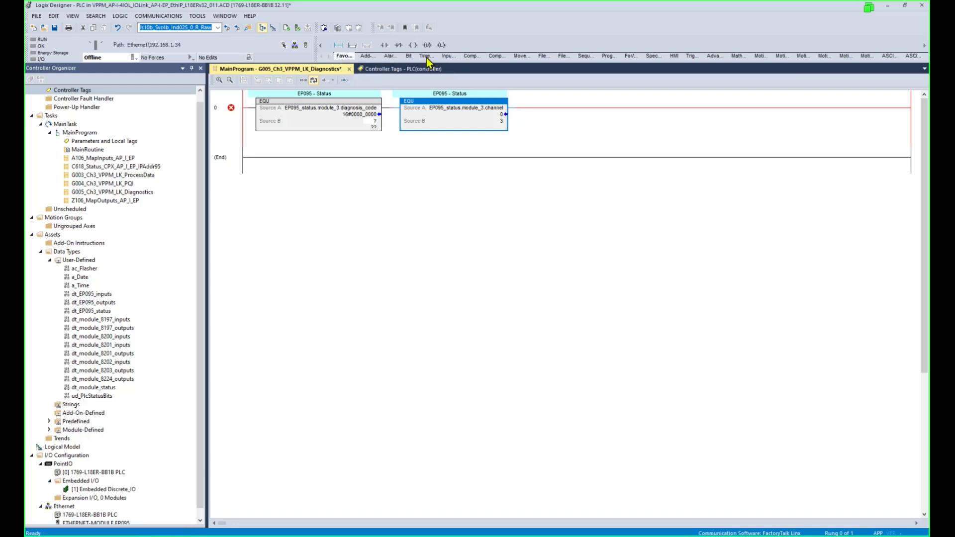
click(413, 45)
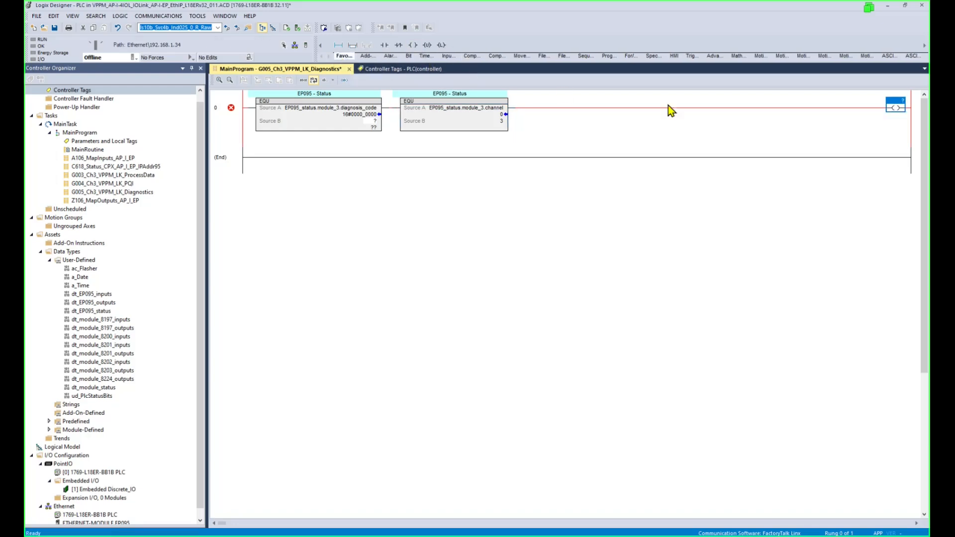
double_click(898, 102)
text(VPPM_LK_0_EventCode_0010)
key(Return)
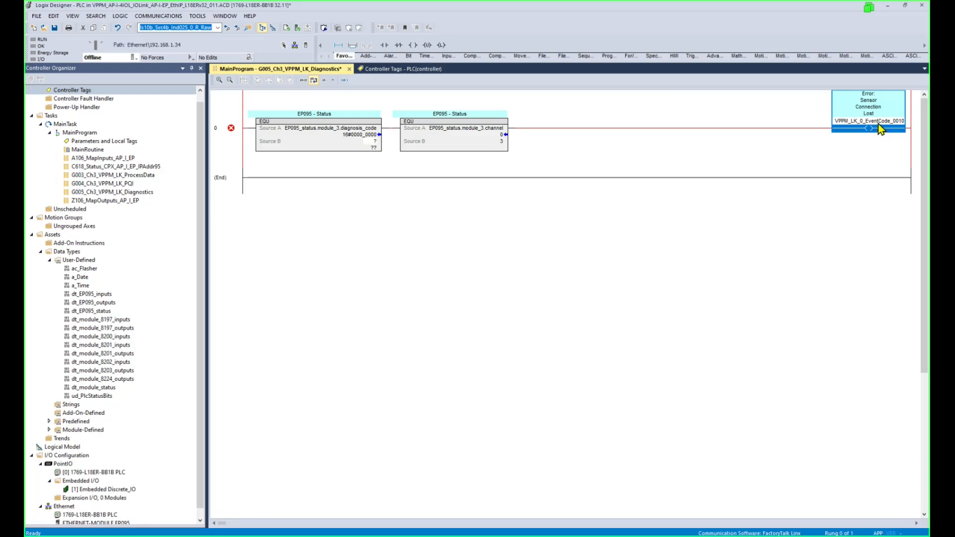
click(897, 122)
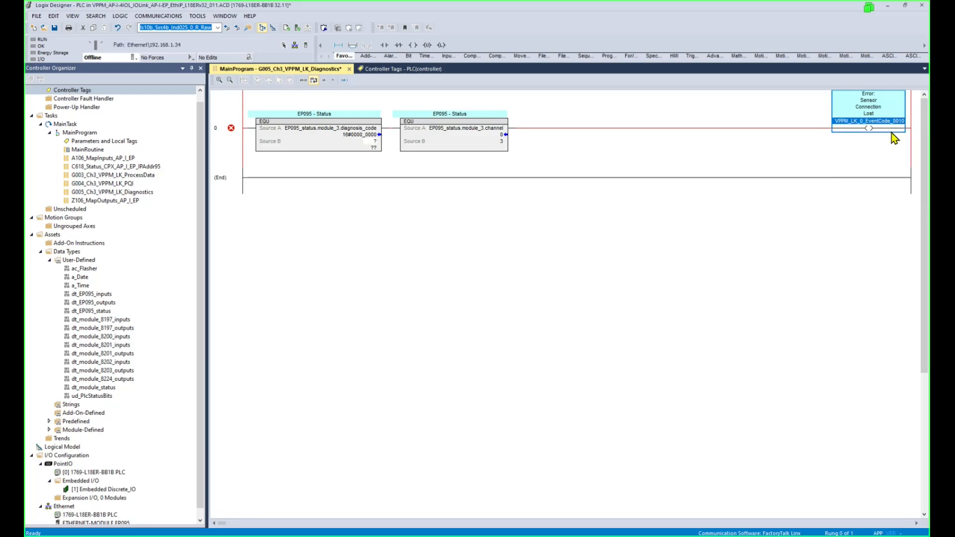
double_click(372, 142)
text(16#080a_01a9)
key(Return)
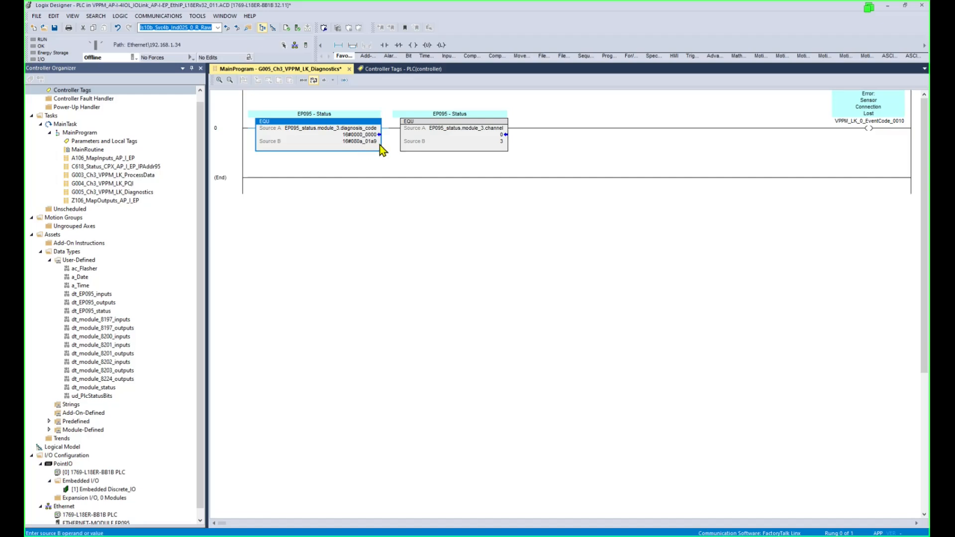
Duplicate rung 0 as rung 1 with its coil set to VPPM_LK_0_EventCode_8ca1.
click(468, 130)
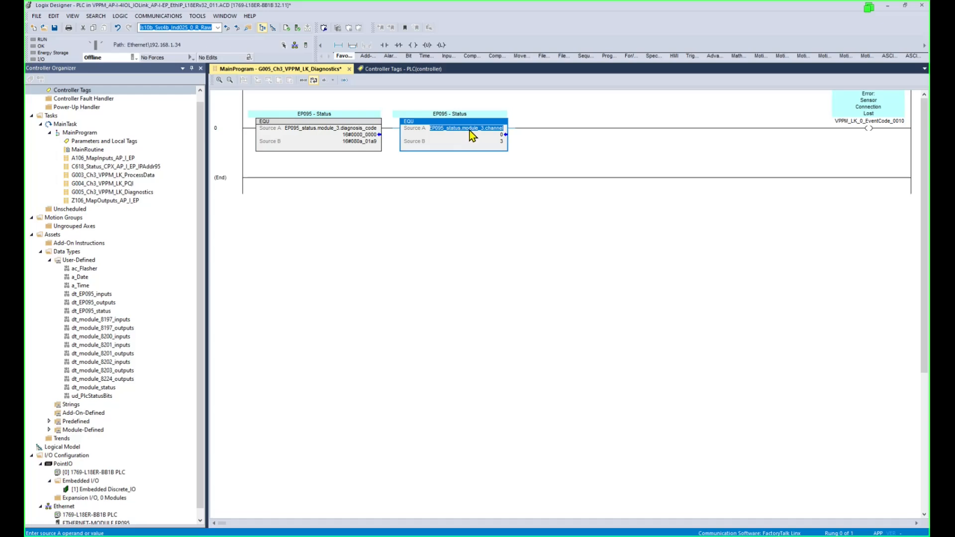
click(443, 169)
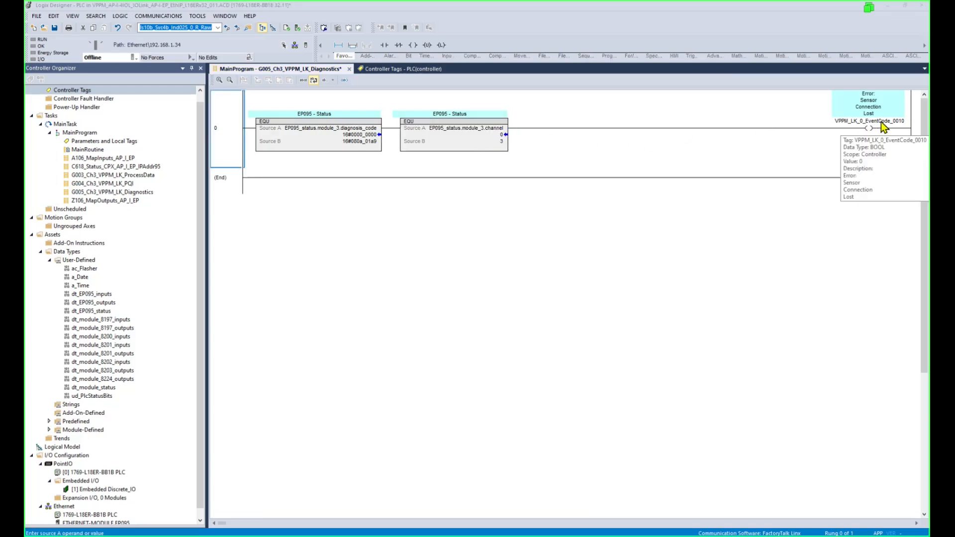
click(316, 129)
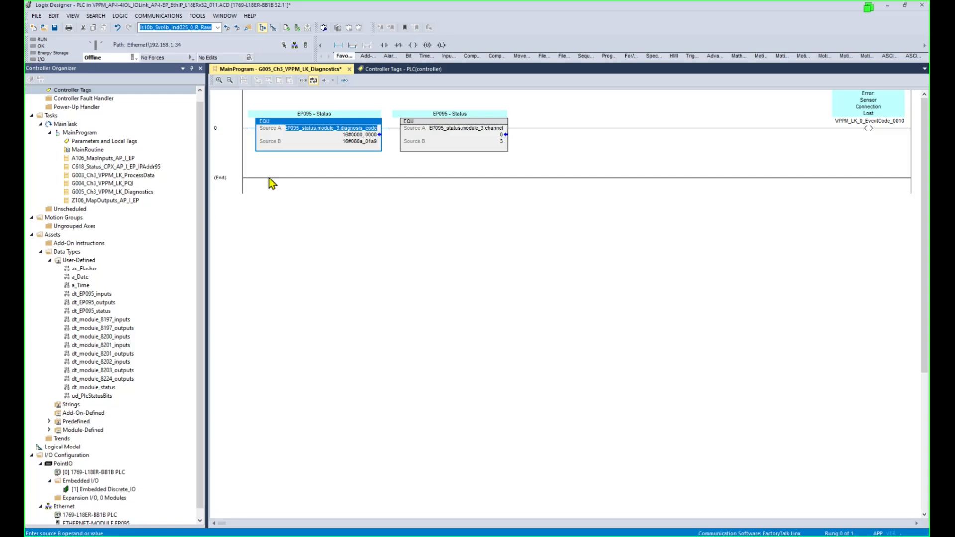
click(246, 134)
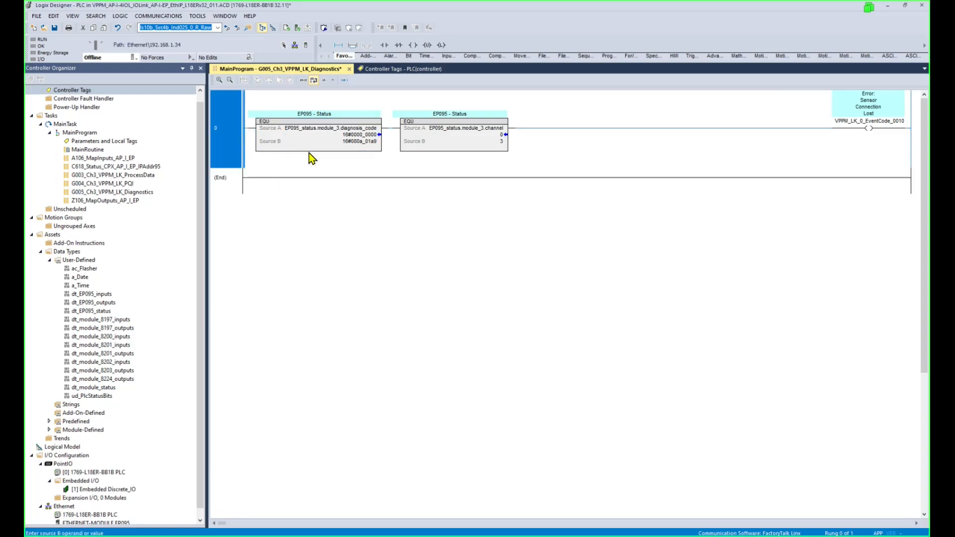
key(ctrl+v)
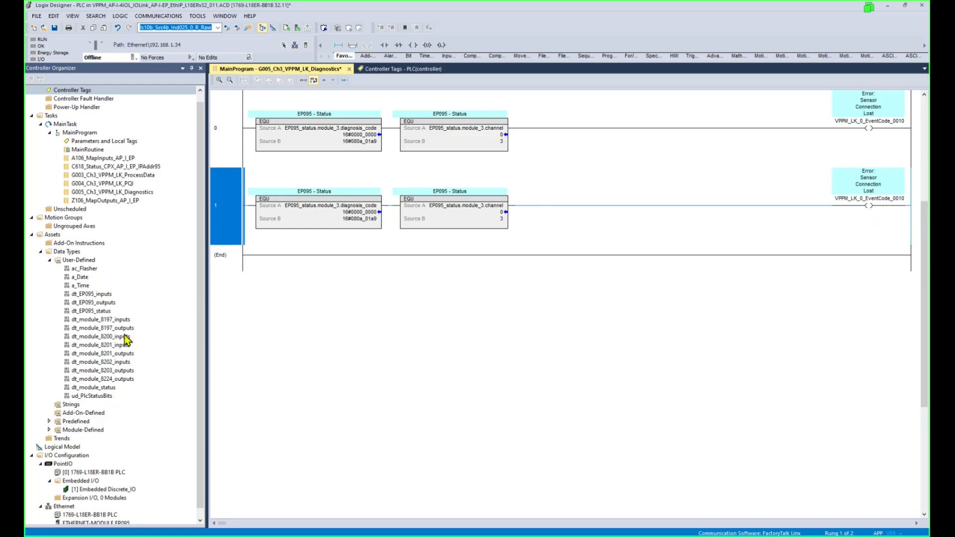
click(898, 199)
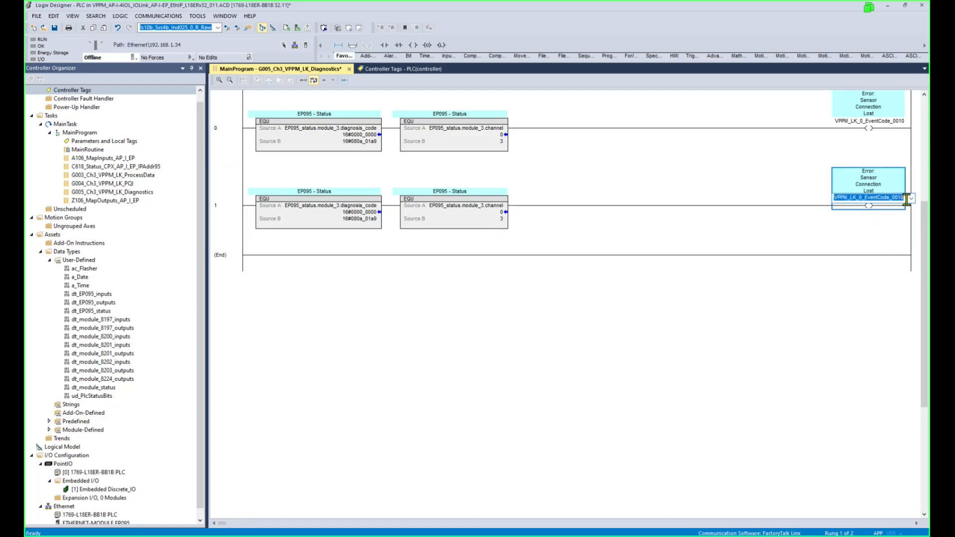
click(898, 199)
click(911, 198)
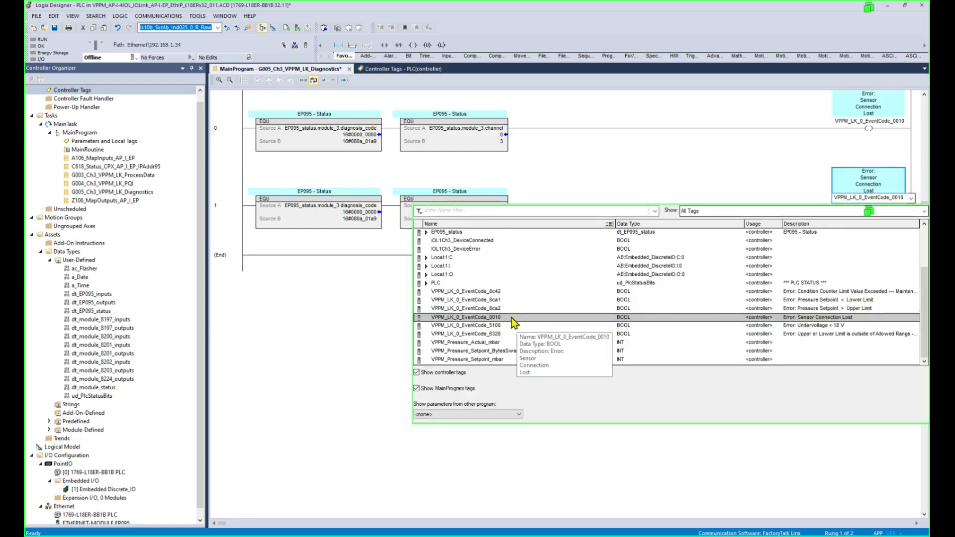
double_click(494, 301)
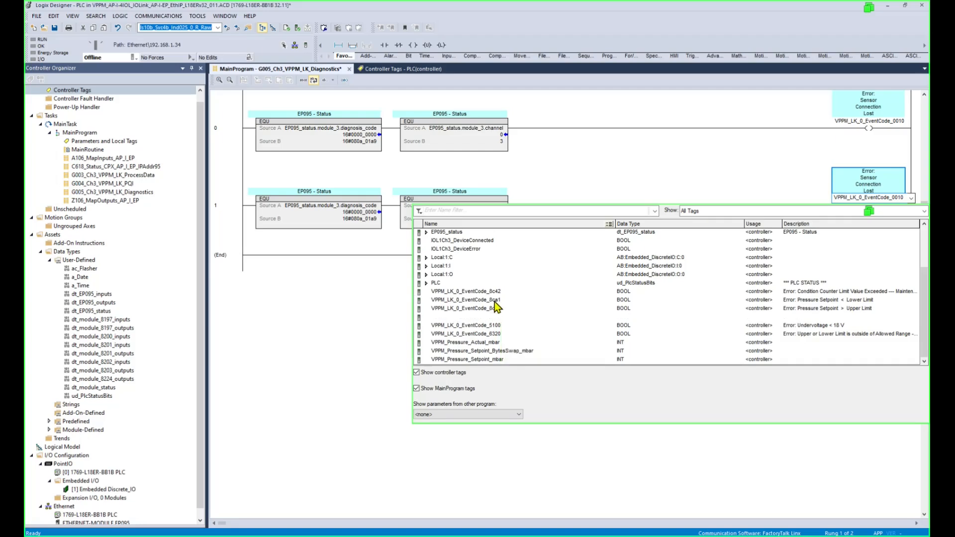
click(420, 243)
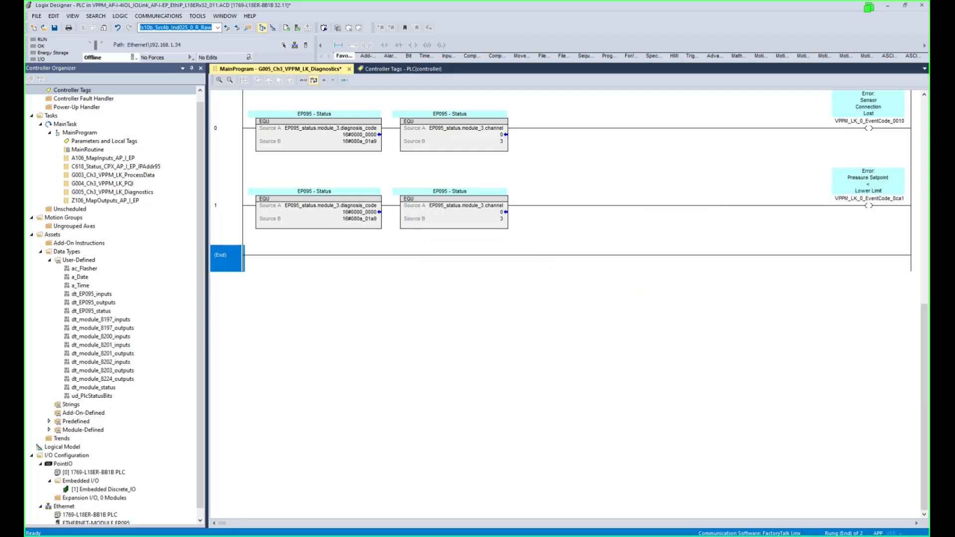
key(alt+Tab)
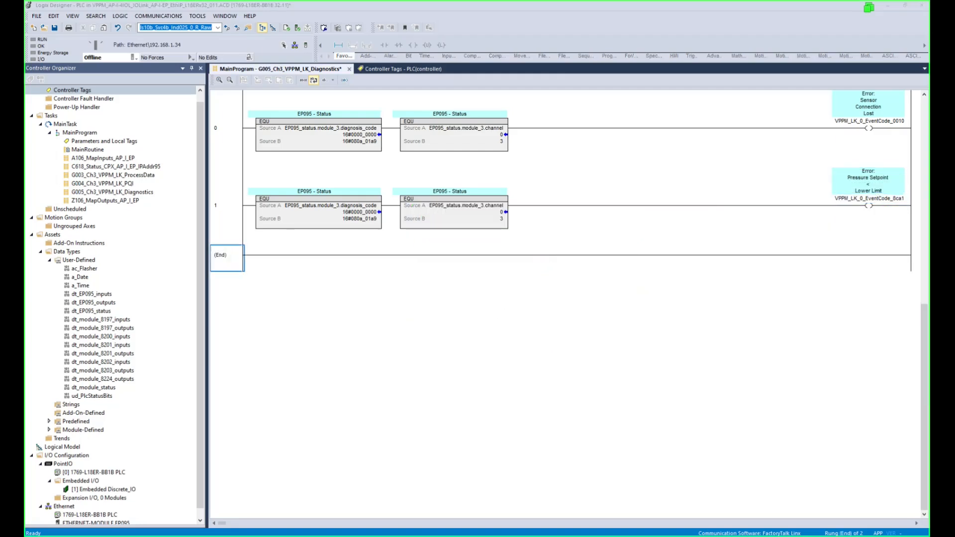
Shade cells D4 (8CA1h) and A4 light green, then return to Logix Designer.
click(432, 455)
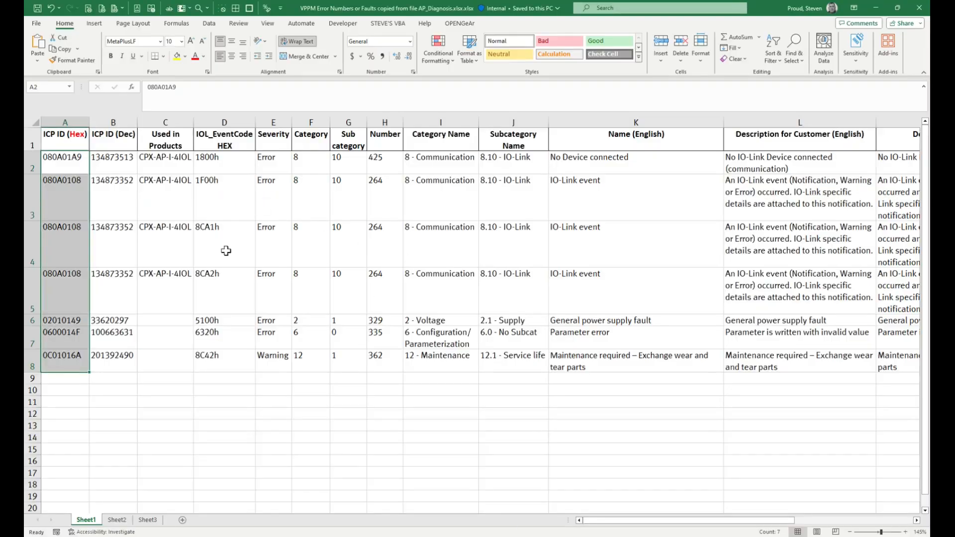
click(232, 237)
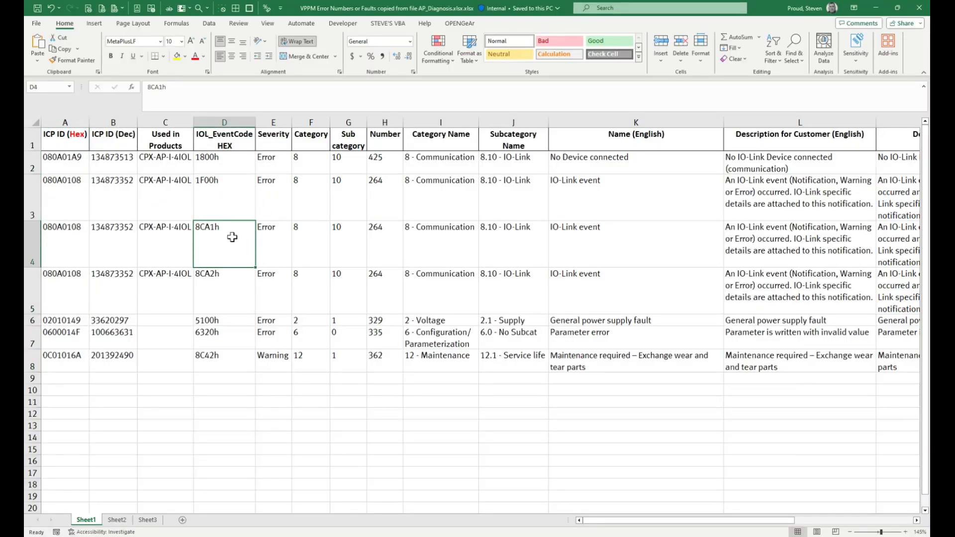
key(F4)
click(69, 237)
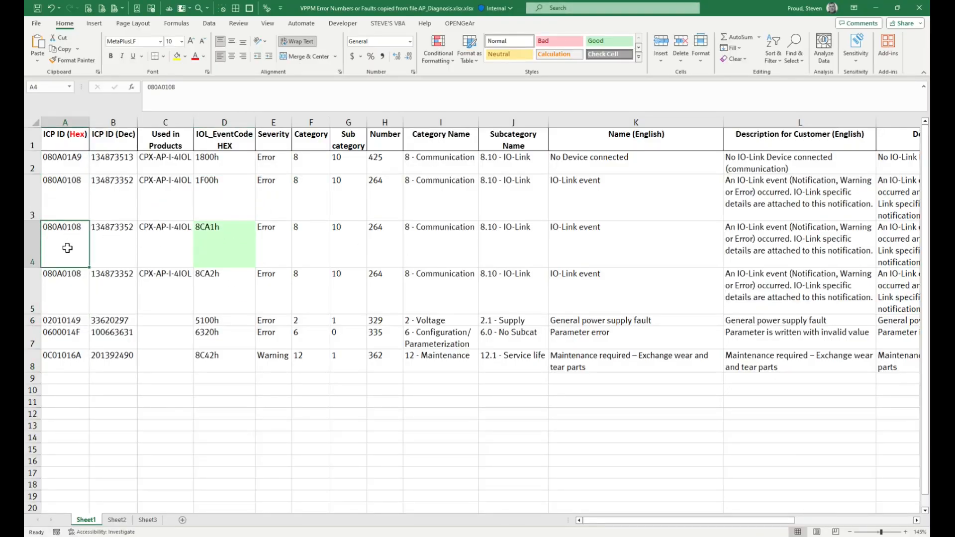
key(F4)
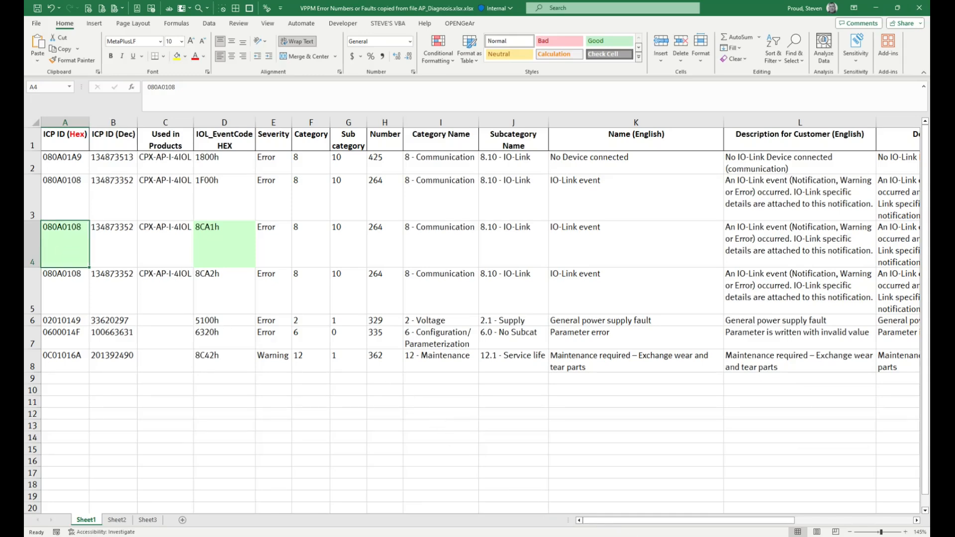
click(671, 532)
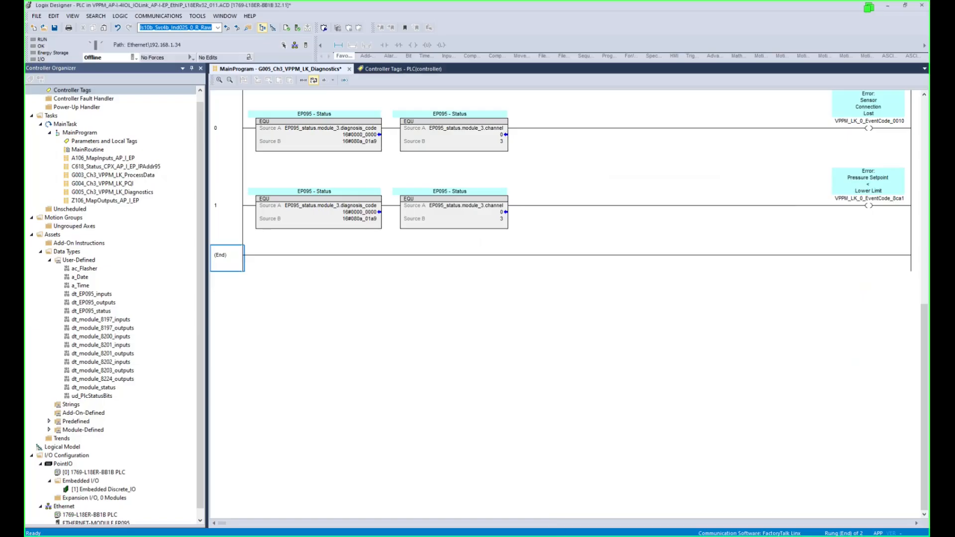
Set the lower-limit rung's EQU Source B to 16#080a_0108.
double_click(366, 220)
text(16#080a_0108)
key(Return)
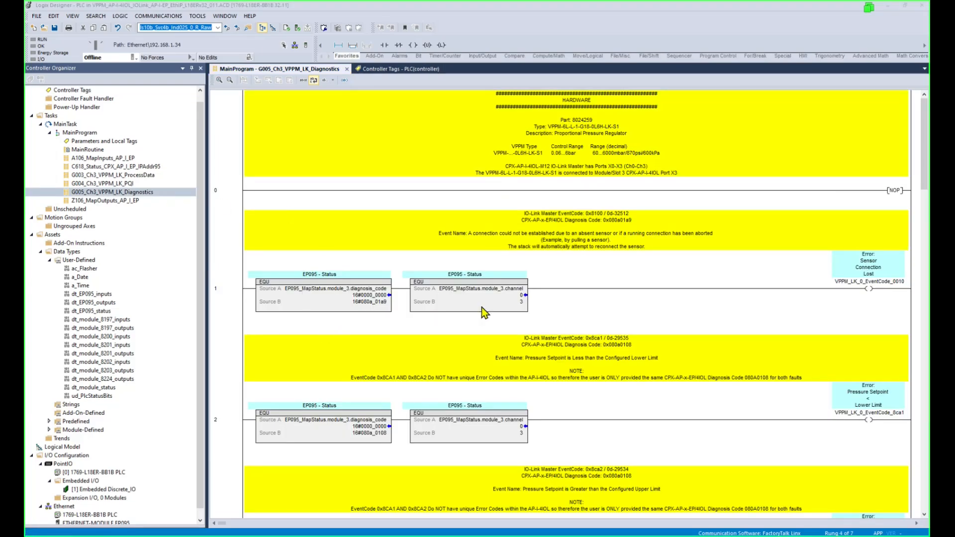
Step through the G005 diagnostic rungs, then open MainRoutine to view its JSR calls.
click(592, 131)
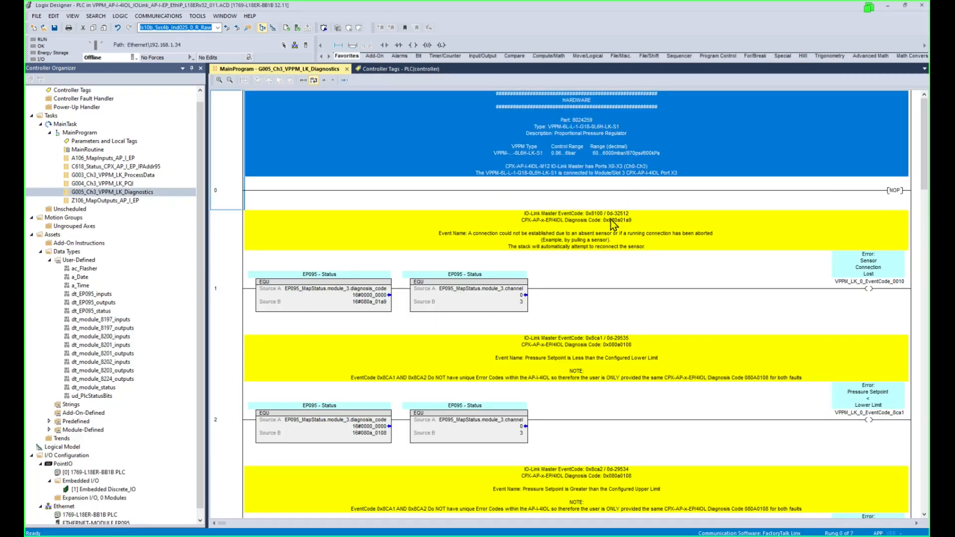
scroll(561, 234, up, 2)
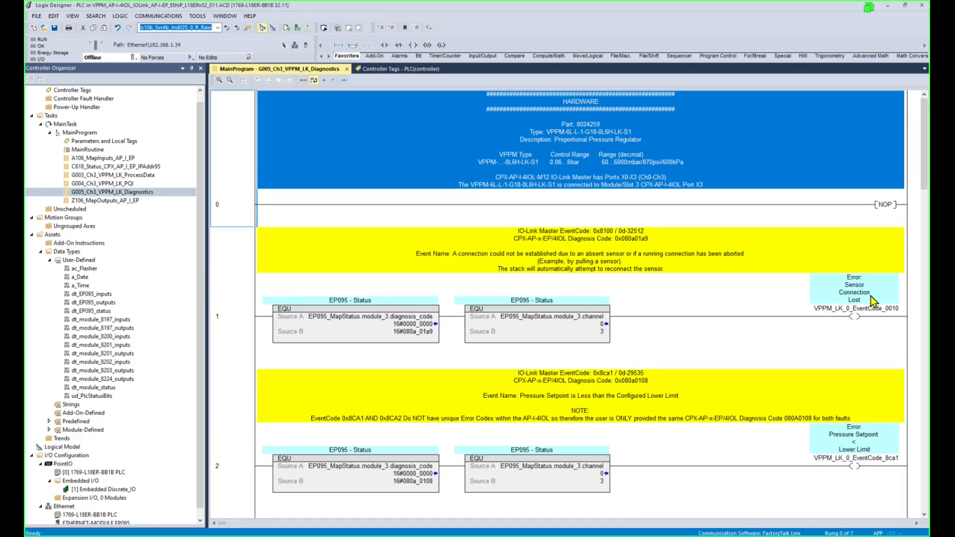
click(235, 338)
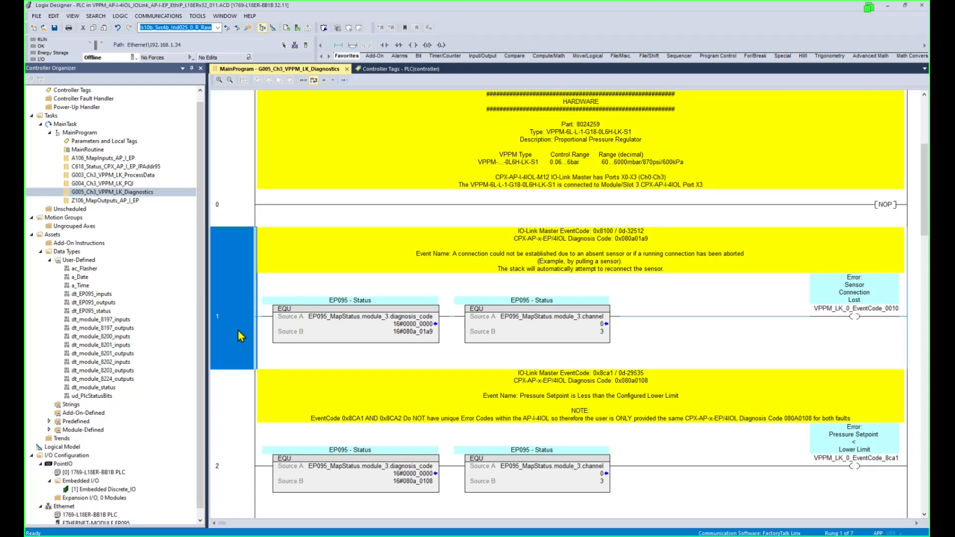
key(Down)
key(Down)
key(Down)
key(Down)
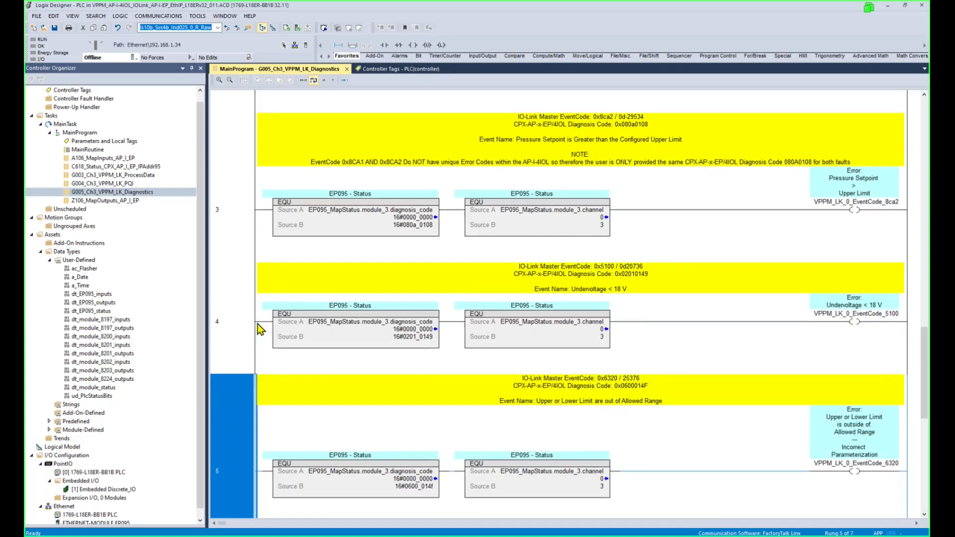
key(Down)
key(Down)
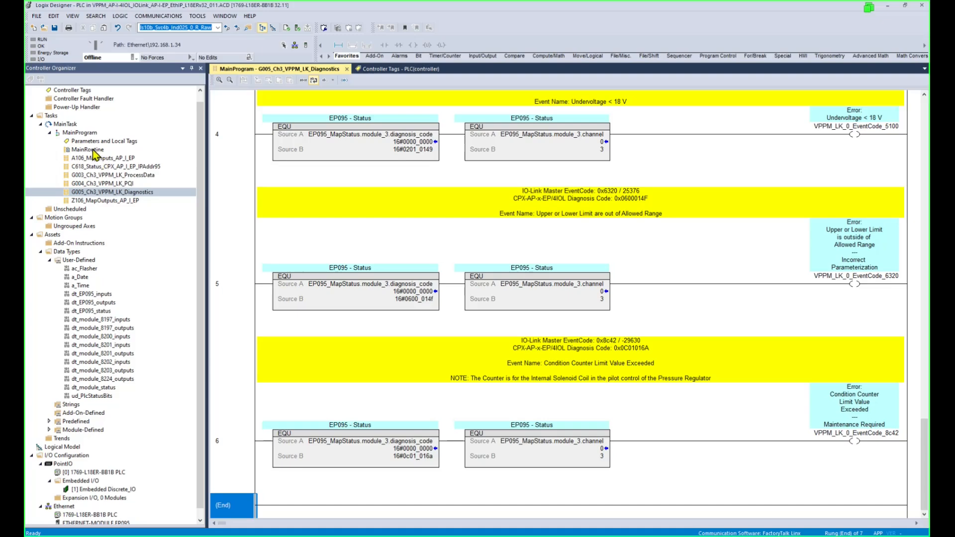
double_click(92, 150)
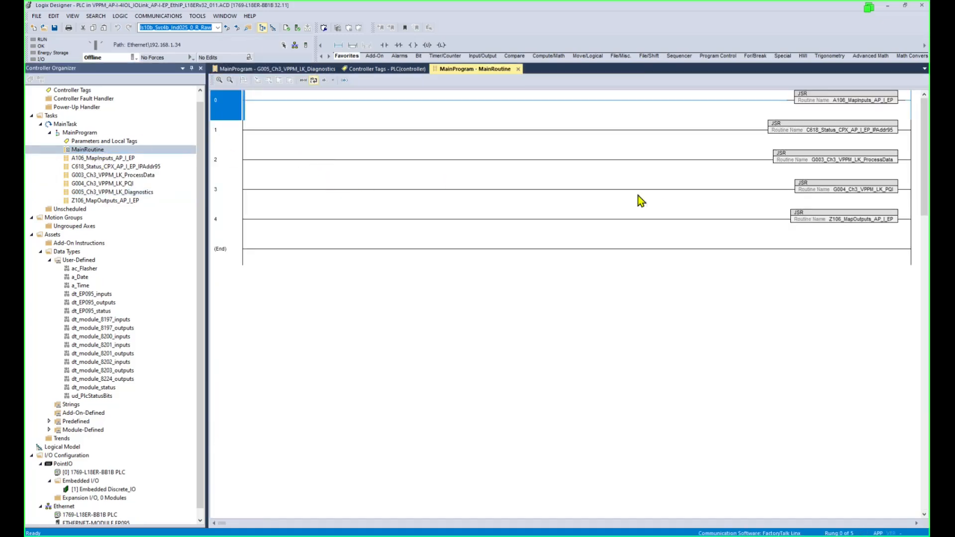
Duplicate the G004 JSR rung as rung 4 calling G005_Ch3_VPPM_LK_Diagnostics, then close MainRoutine.
click(228, 191)
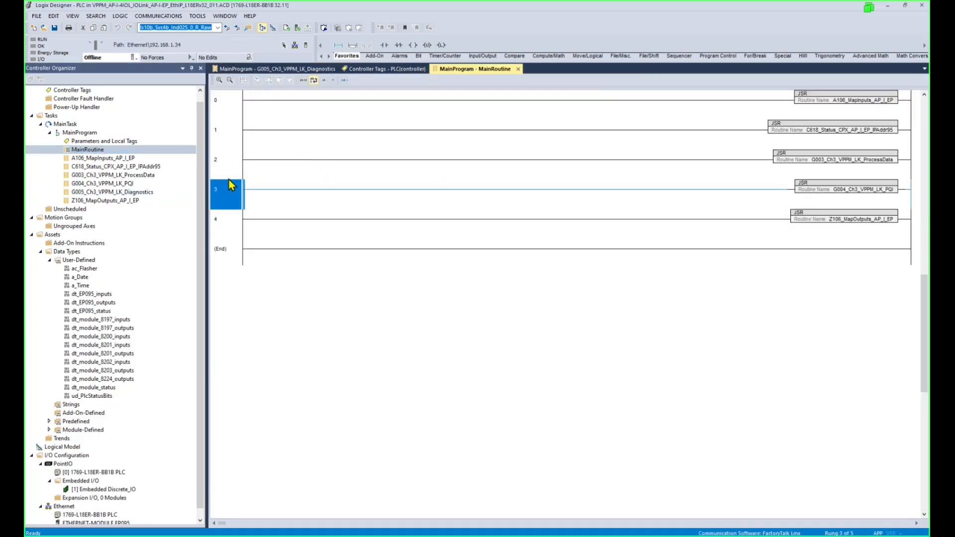
key(ctrl+c)
key(ctrl+v)
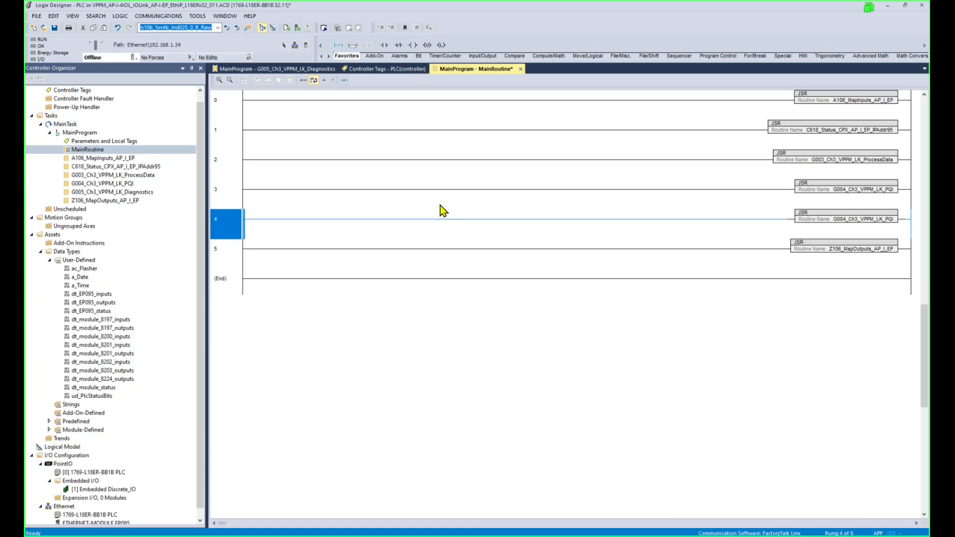
double_click(890, 219)
click(905, 220)
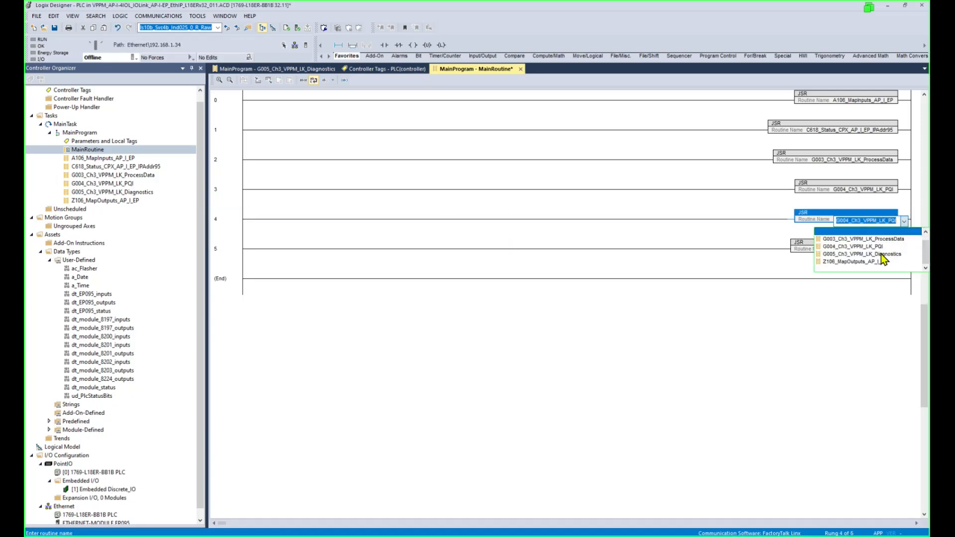
click(882, 254)
click(751, 219)
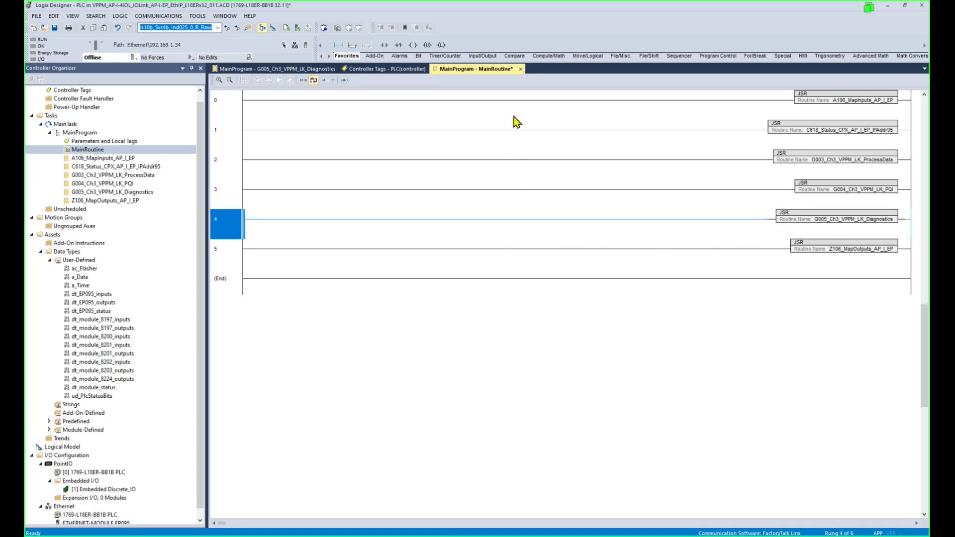
click(520, 69)
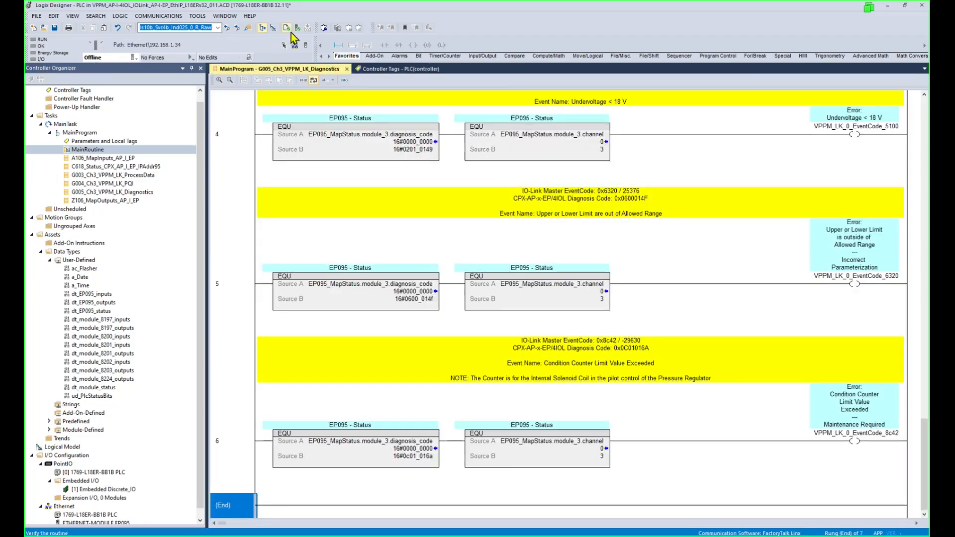
Save, download the project to the CompactLogix controller, and return it to Remote Run.
click(55, 28)
click(133, 57)
click(162, 92)
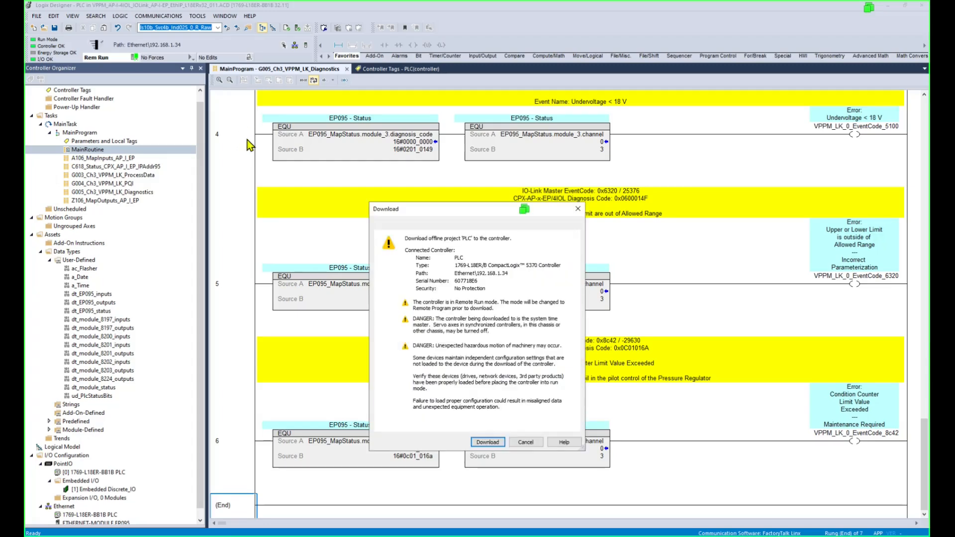
click(488, 441)
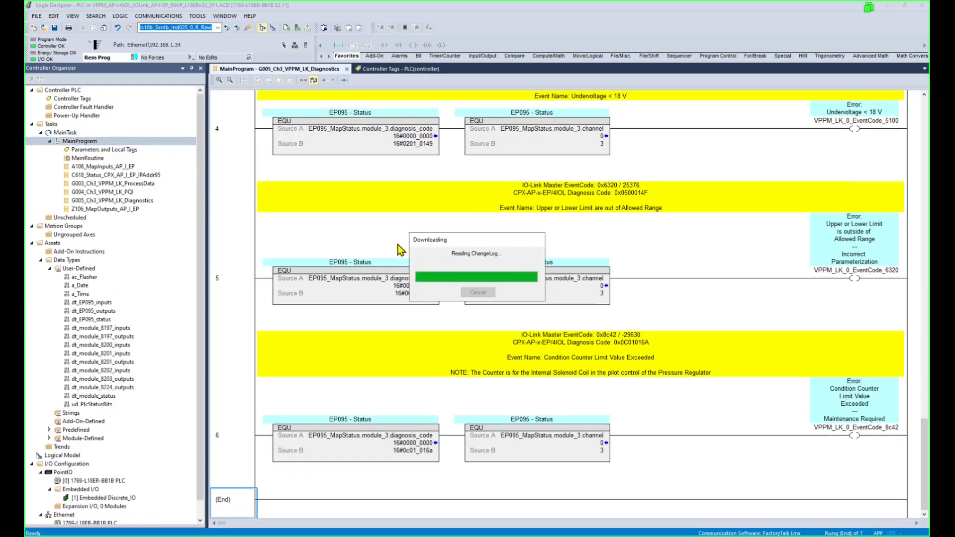
click(509, 293)
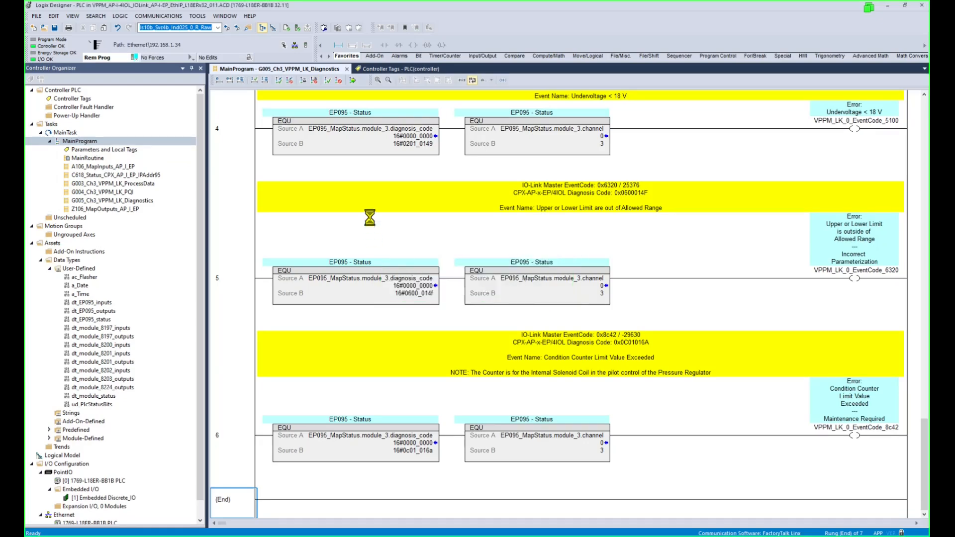
click(255, 138)
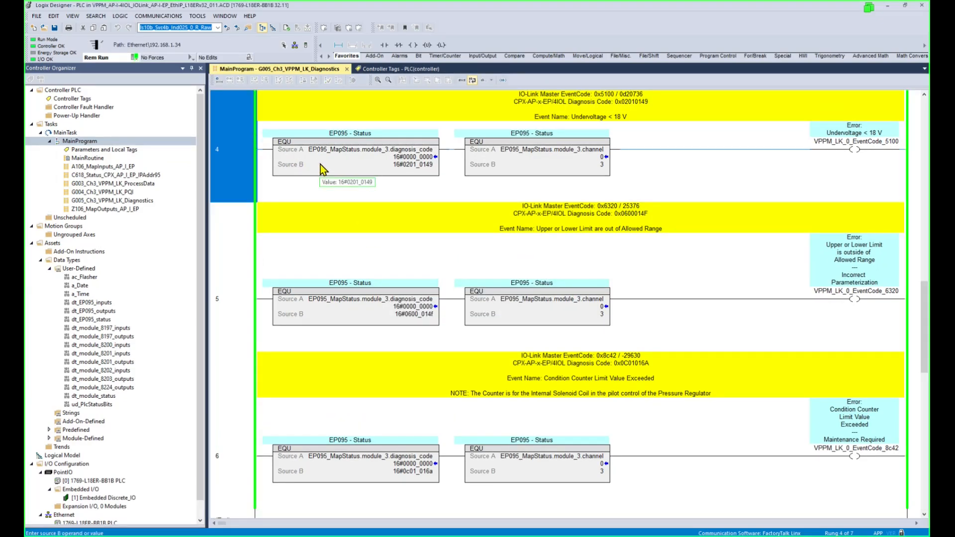
scroll(321, 166, down, 2)
key(Up)
key(Up)
key(Up)
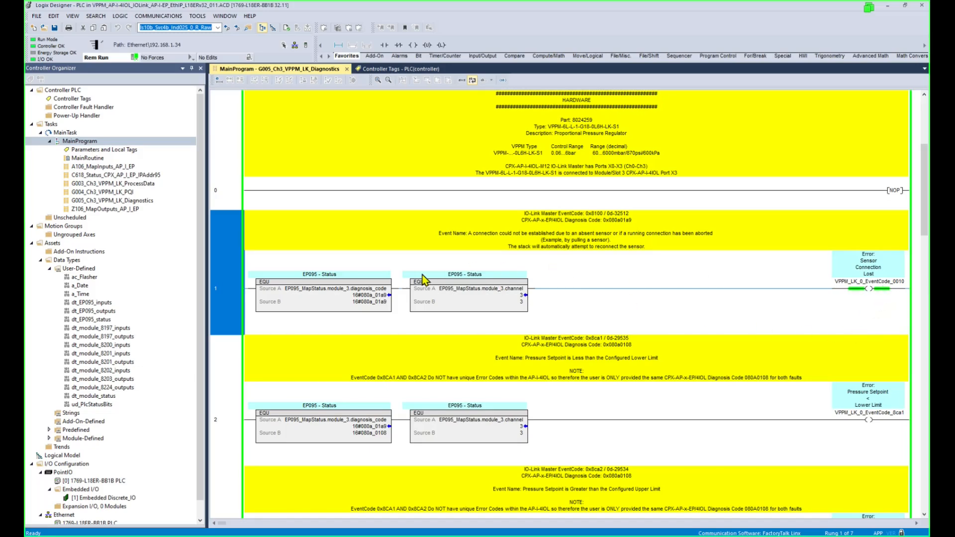
click(366, 304)
click(377, 300)
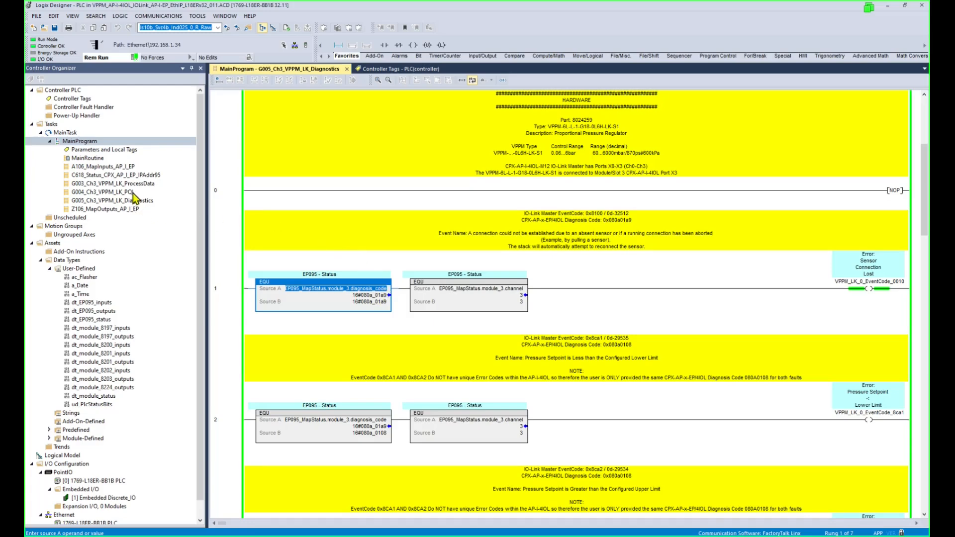
click(125, 193)
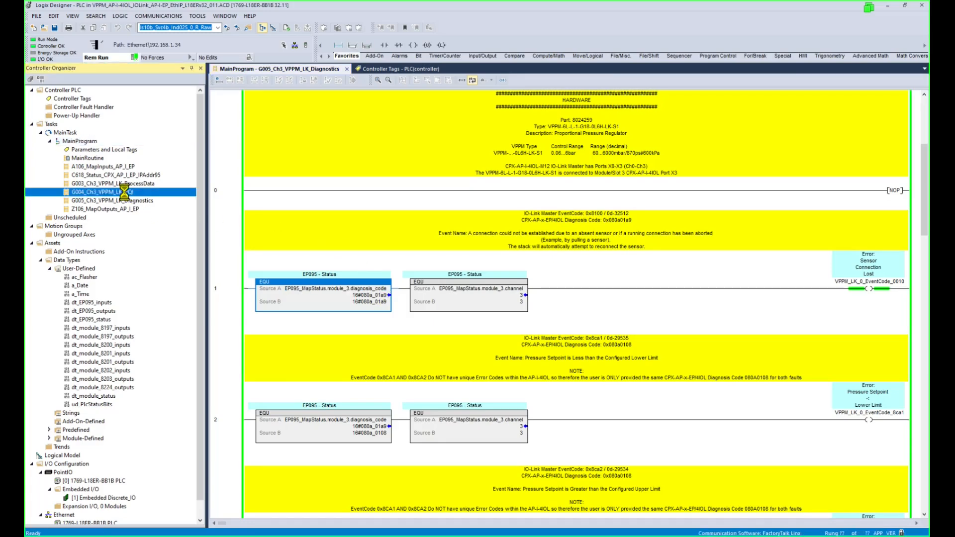
double_click(125, 193)
click(880, 181)
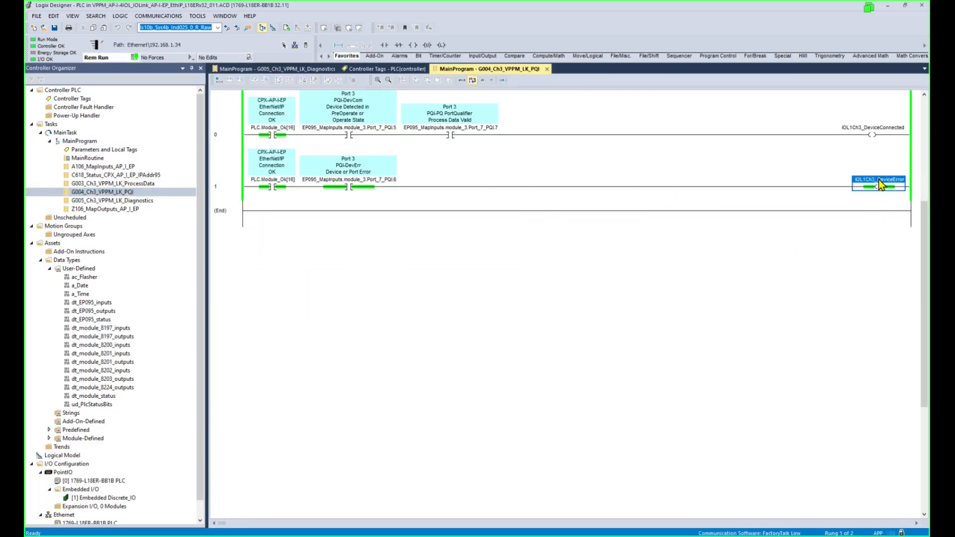
click(547, 70)
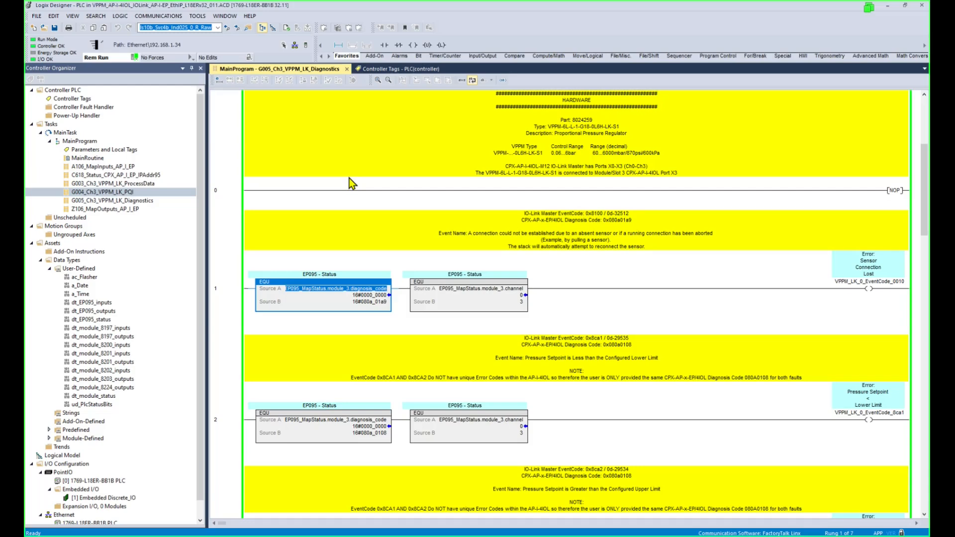
Review the G005 rungs online, checking the undervoltage rung's VPPM_LK_0_EventCode_5100 output.
click(231, 424)
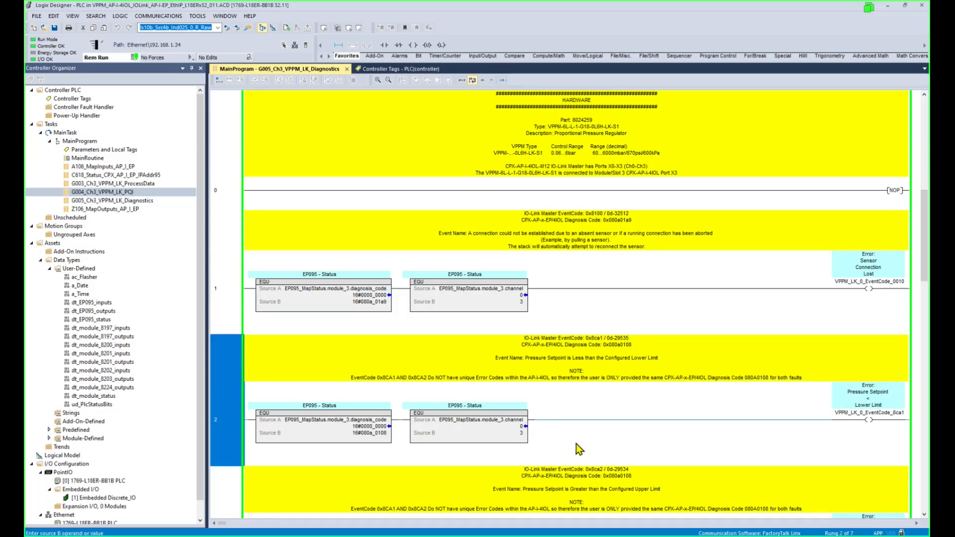
scroll(682, 427, down, 3)
scroll(682, 427, down, 5)
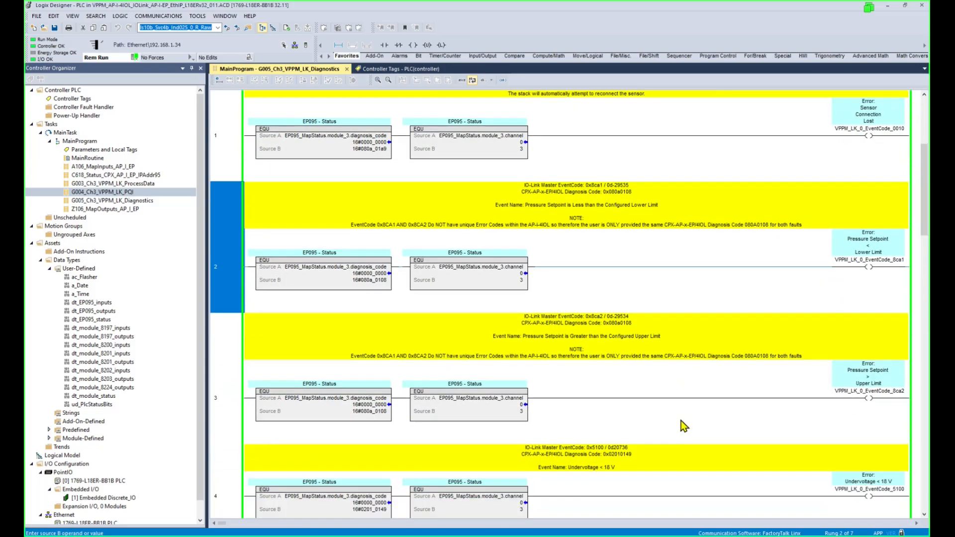
click(237, 438)
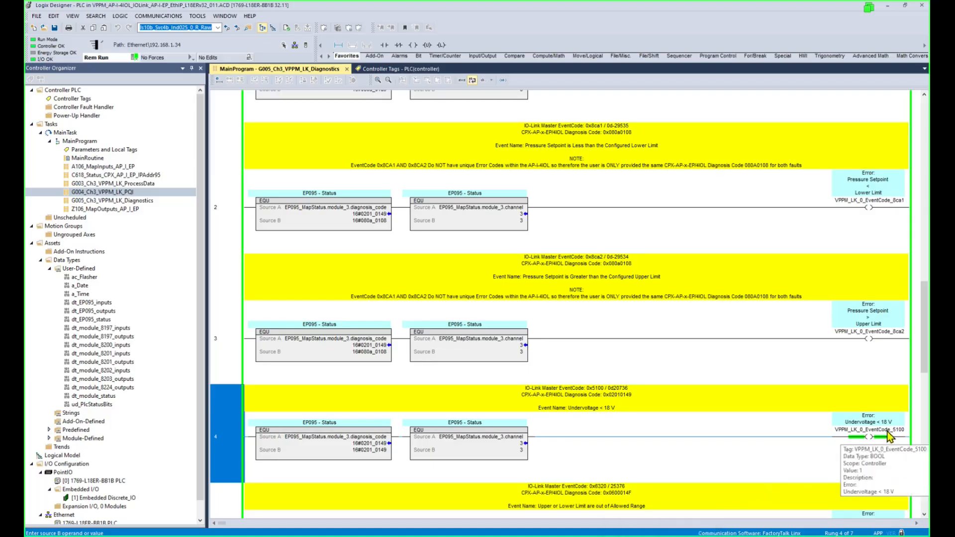
click(878, 439)
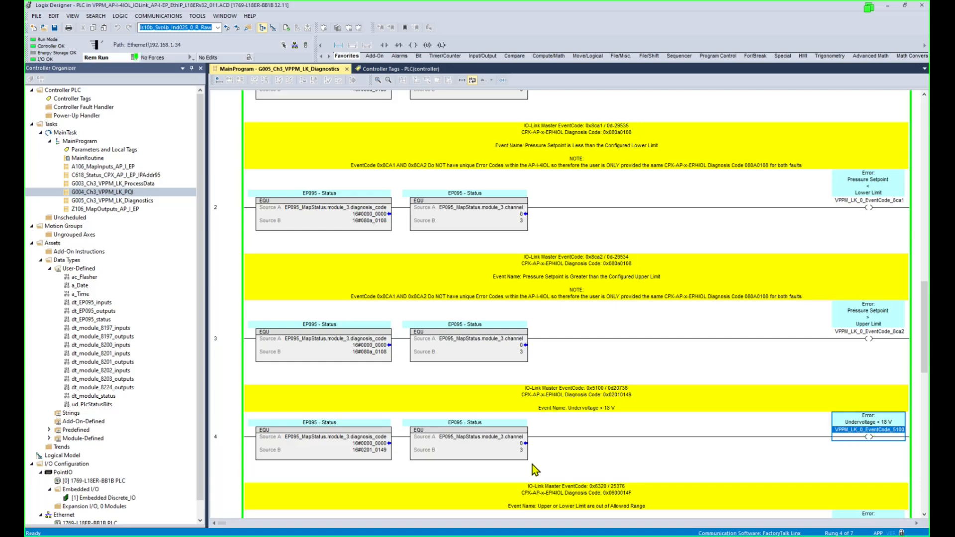
click(227, 447)
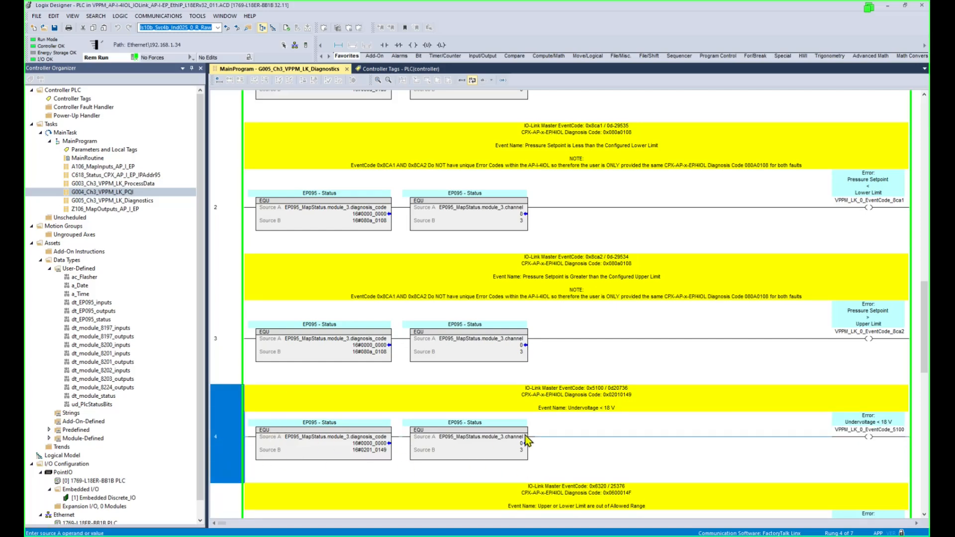
scroll(536, 437, down, 3)
scroll(536, 436, down, 6)
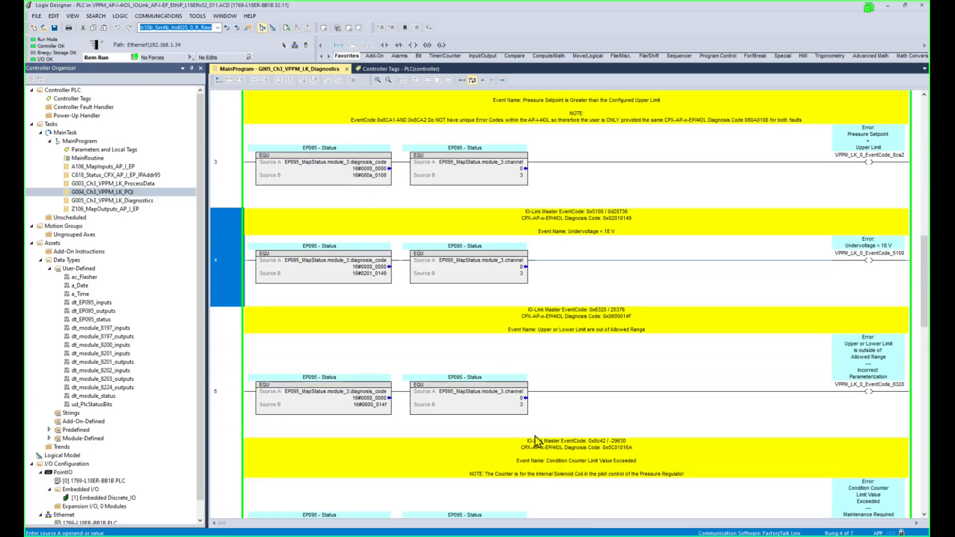
scroll(533, 437, down, 3)
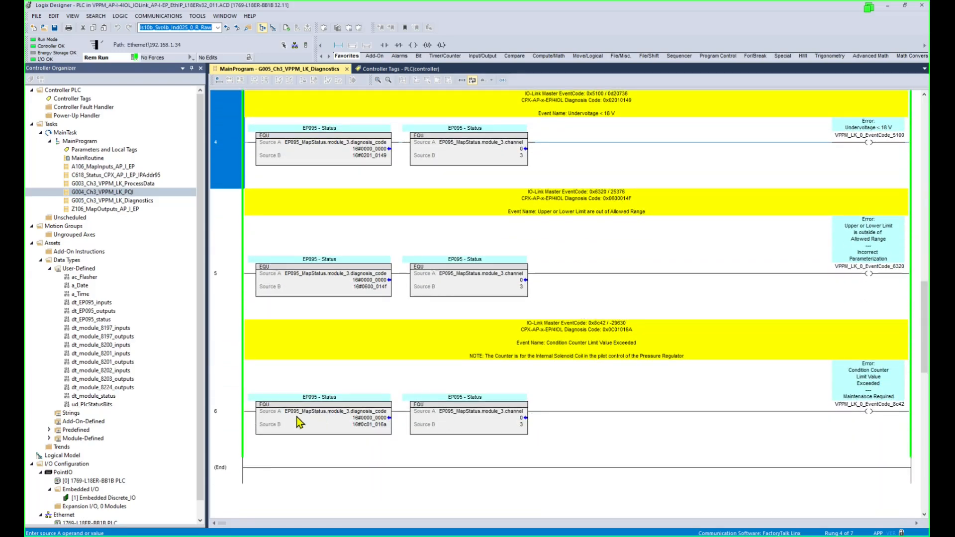
click(223, 416)
click(250, 163)
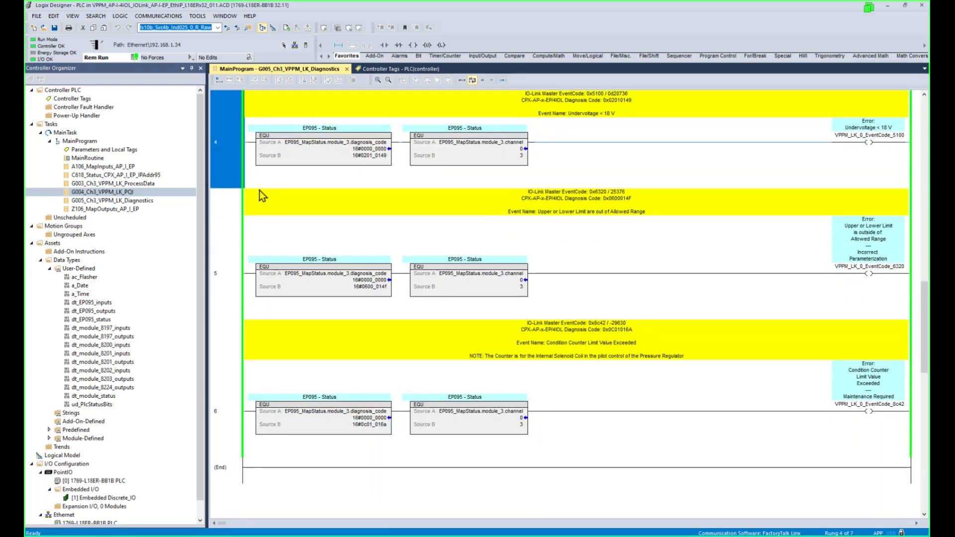
key(Up)
key(Up)
key(Up)
key(Up)
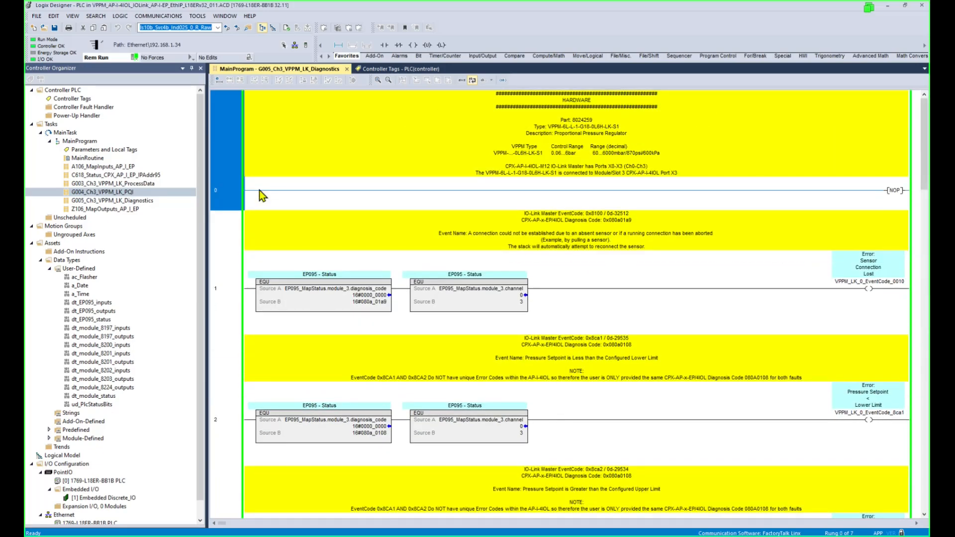
Browse the G003, G004, C618 and G005 routines, then save the project.
click(143, 184)
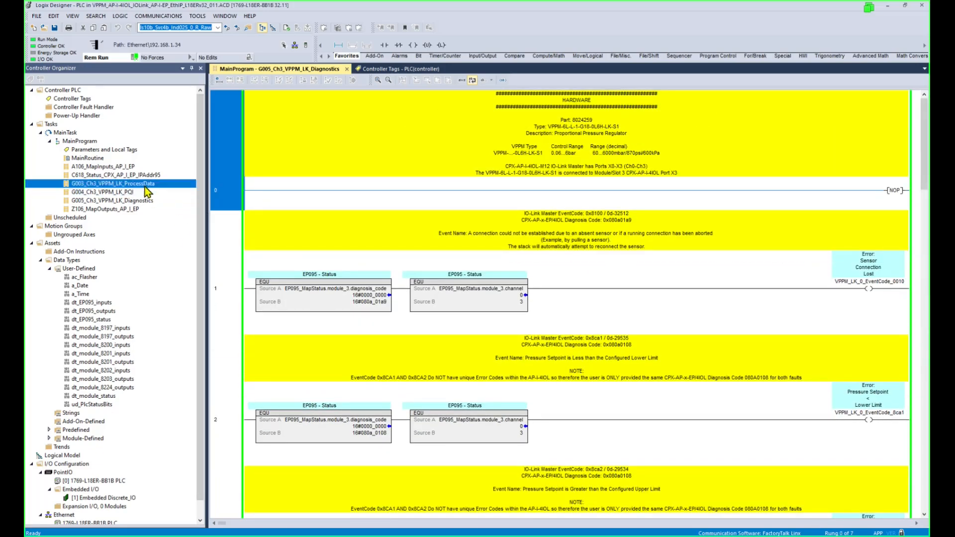
click(133, 193)
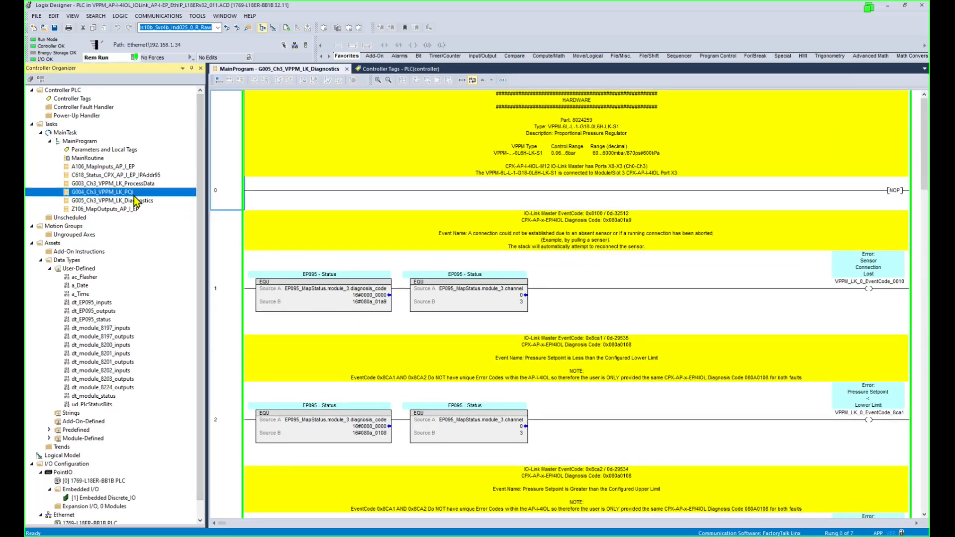
click(148, 176)
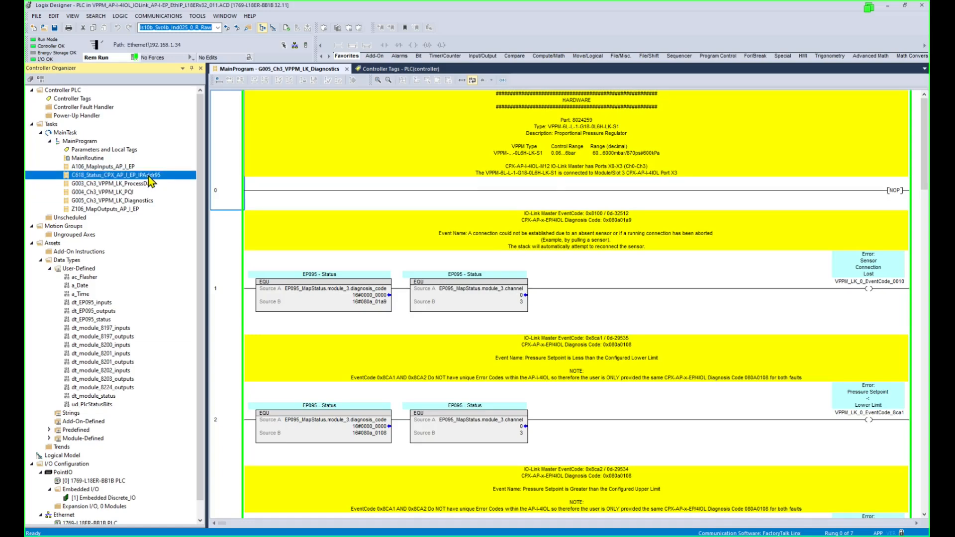
click(143, 201)
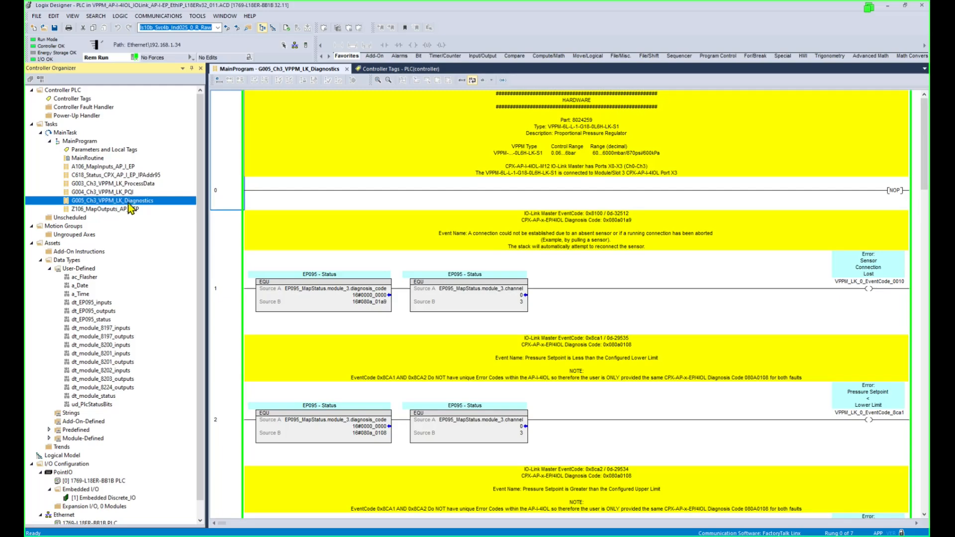
click(54, 28)
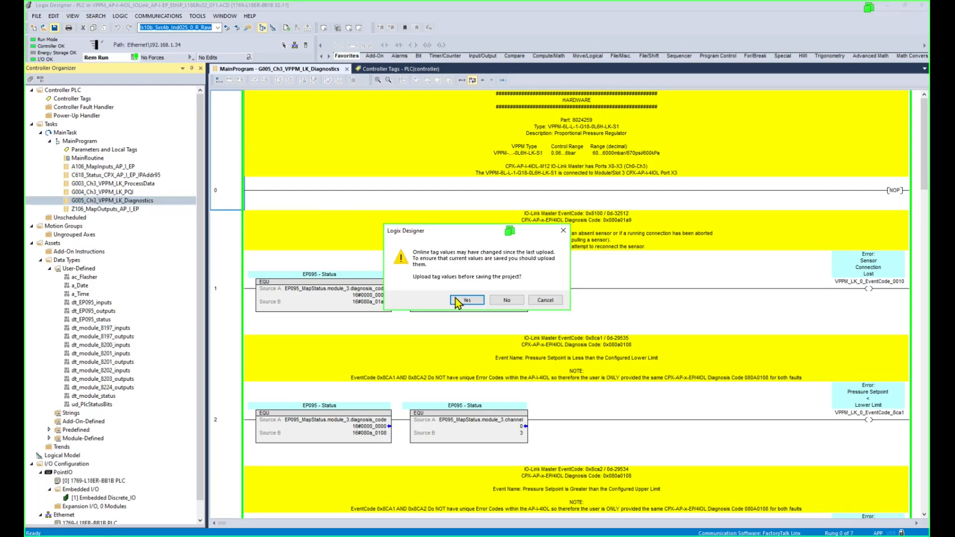
Upload the online tag values while saving, then take the controller offline.
click(465, 300)
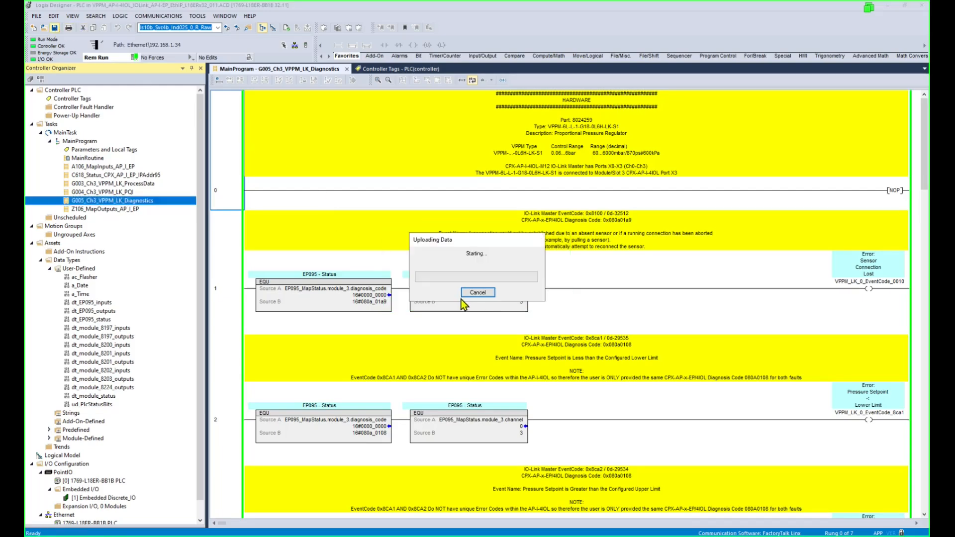
click(135, 61)
click(141, 67)
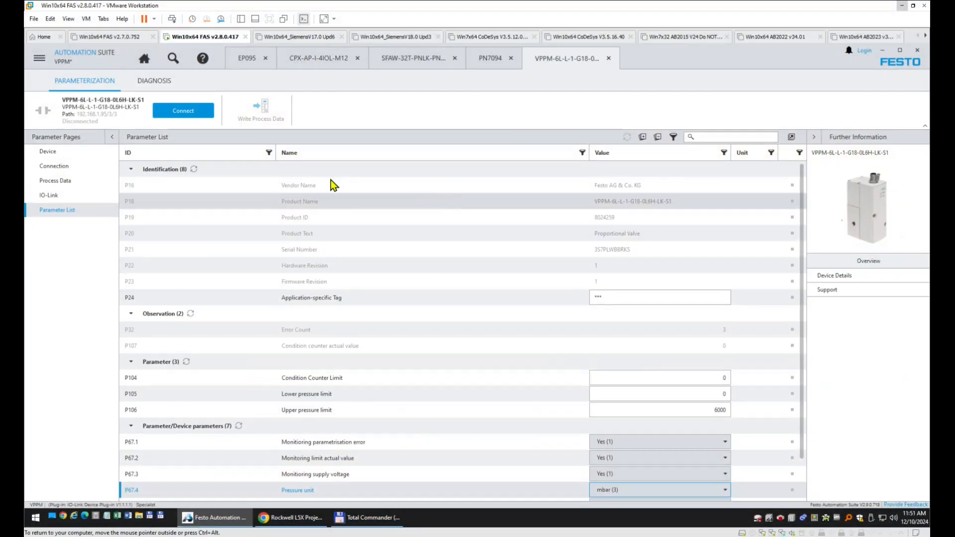
Connect to the VPPM, read its parameters, and set Pressure unit to mbar (0).
click(184, 112)
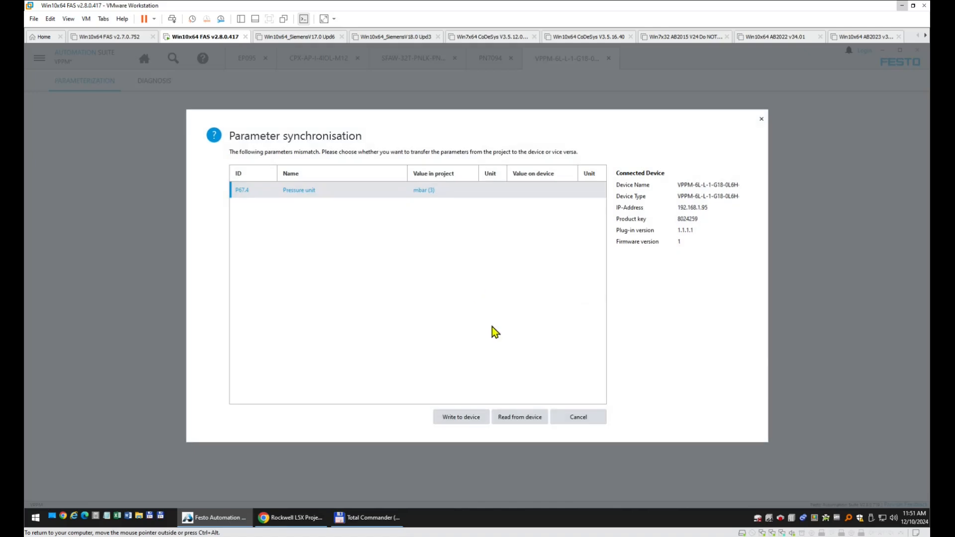
click(511, 418)
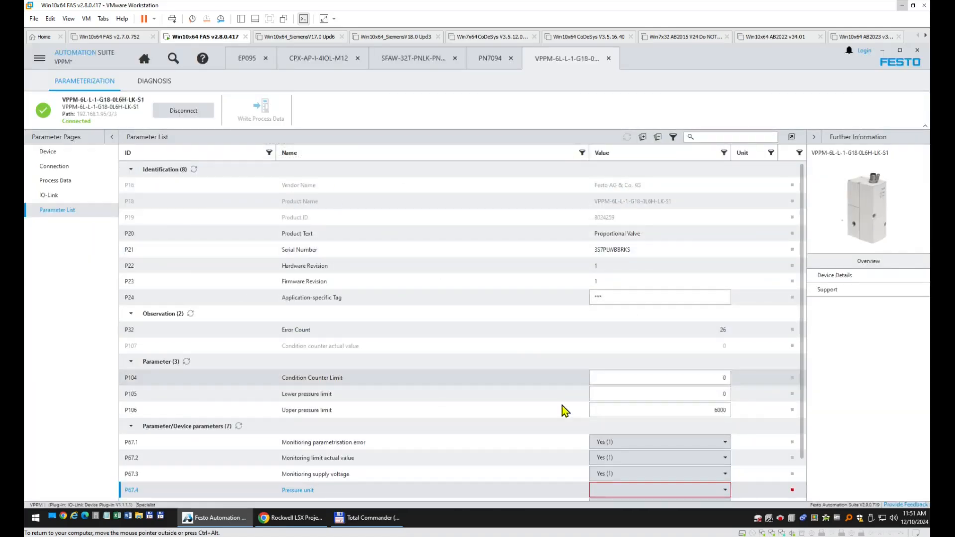
scroll(739, 472, down, 1)
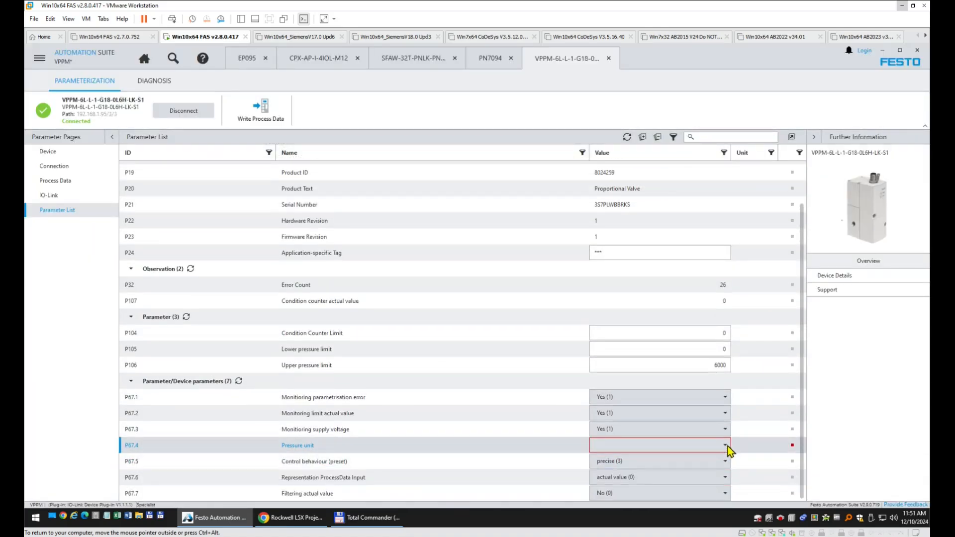
click(726, 447)
click(690, 459)
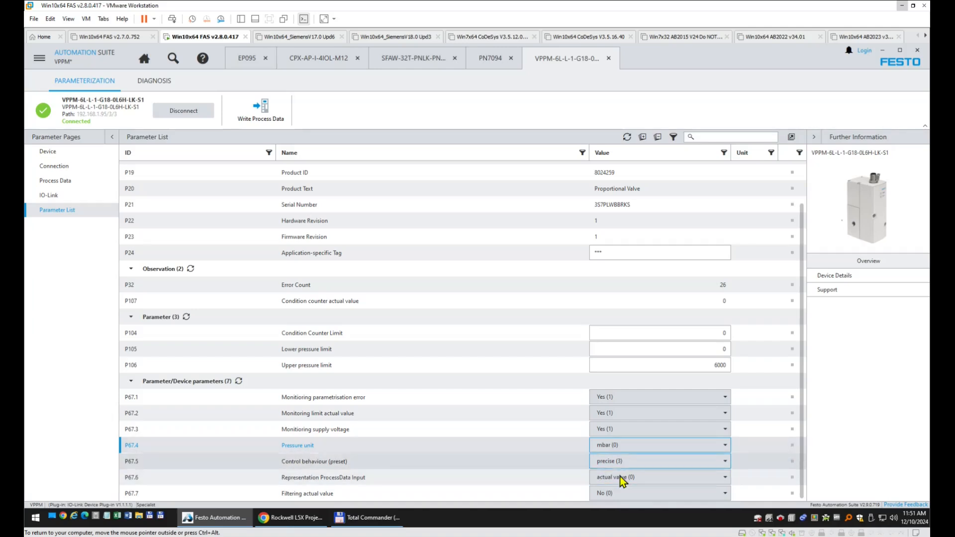
Disconnect from the VPPM, set Pressure unit to mbar (0) again, and bring up the VPPM manual.
click(203, 115)
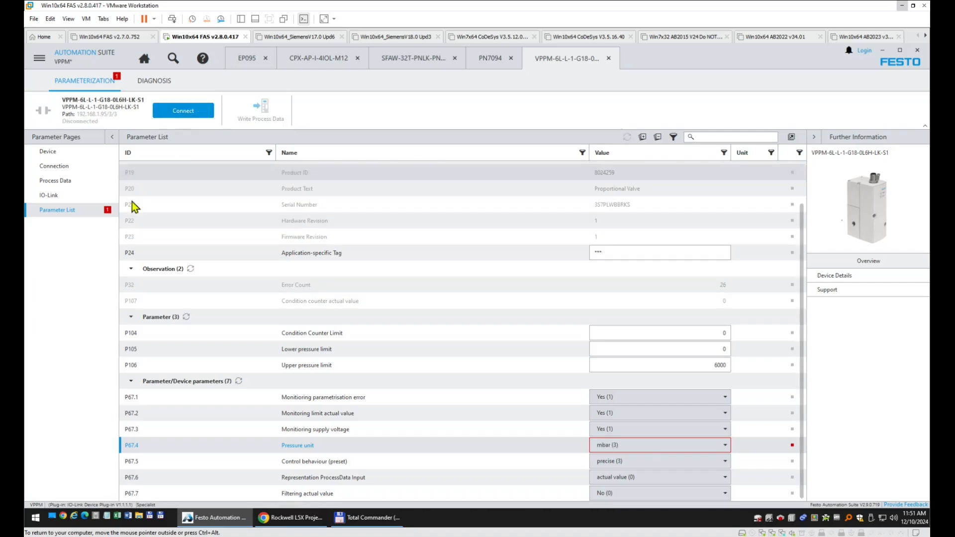
click(643, 449)
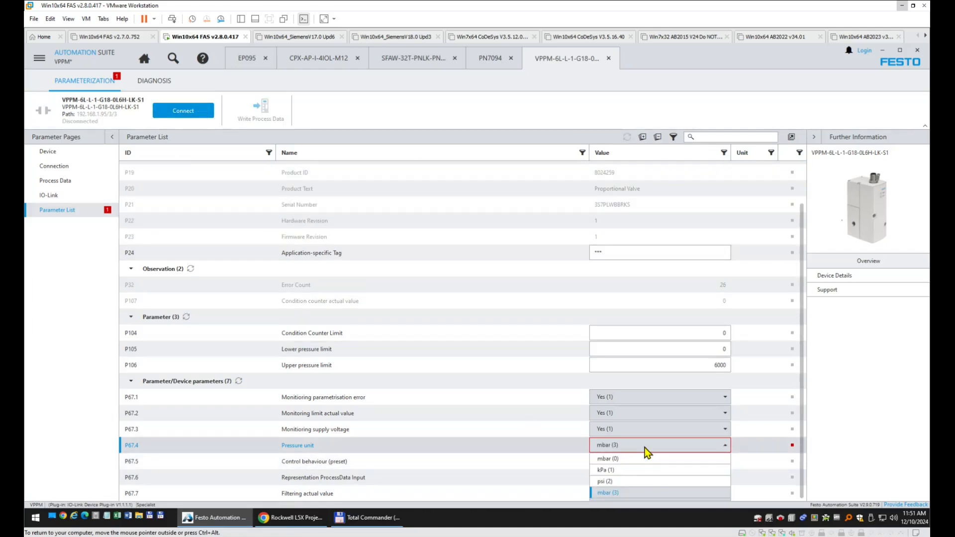
click(619, 465)
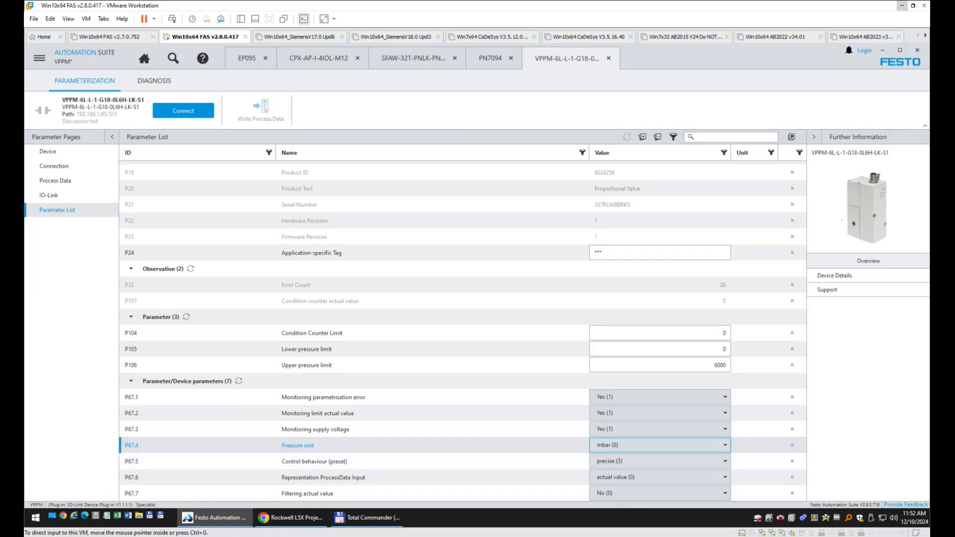
click(453, 536)
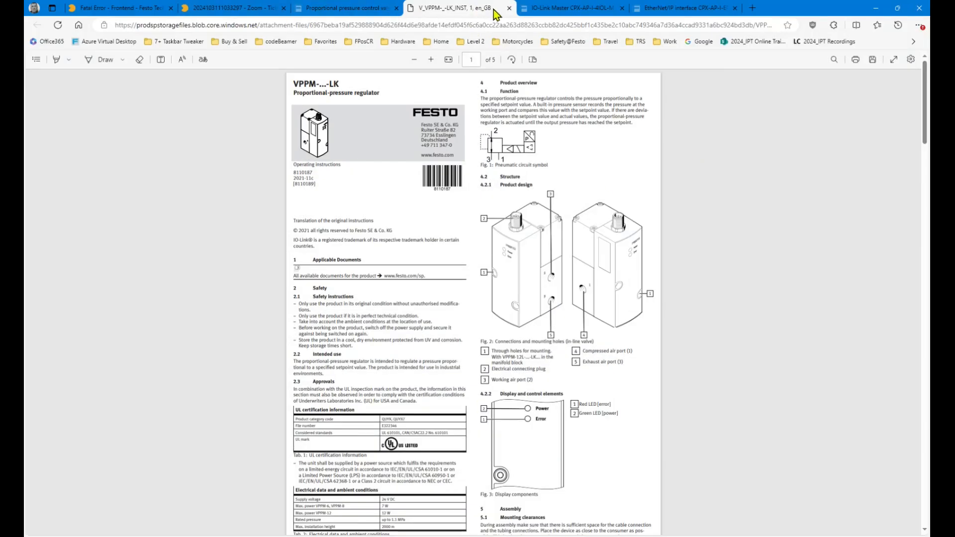
Close the VPPM manual, browse the VPPM and IO-Link Master software downloads, then minimize Edge.
click(509, 8)
click(516, 242)
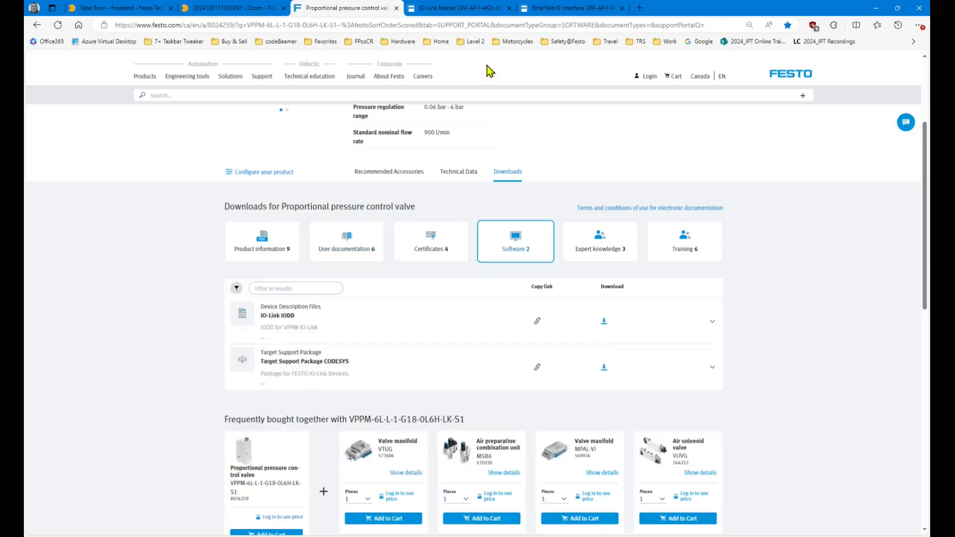
click(455, 8)
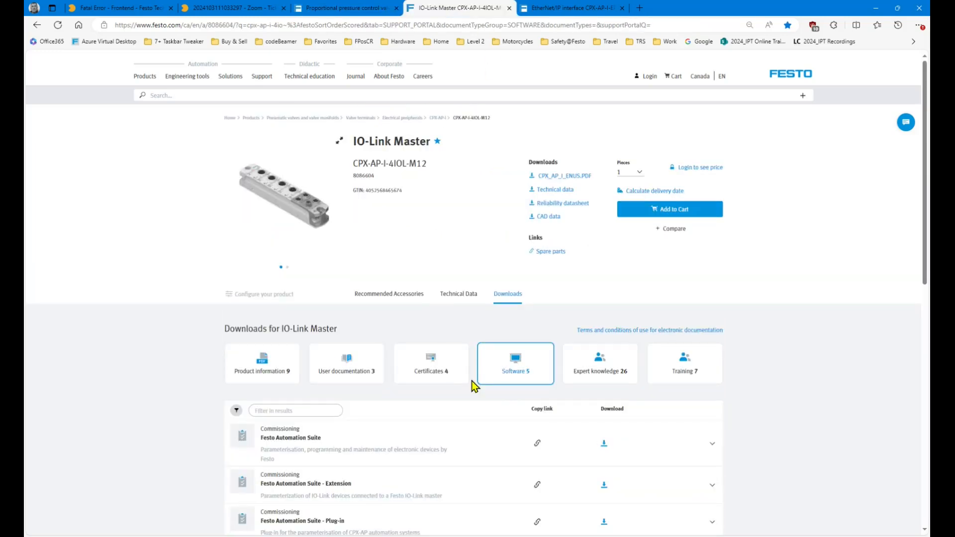
scroll(826, 401, down, 3)
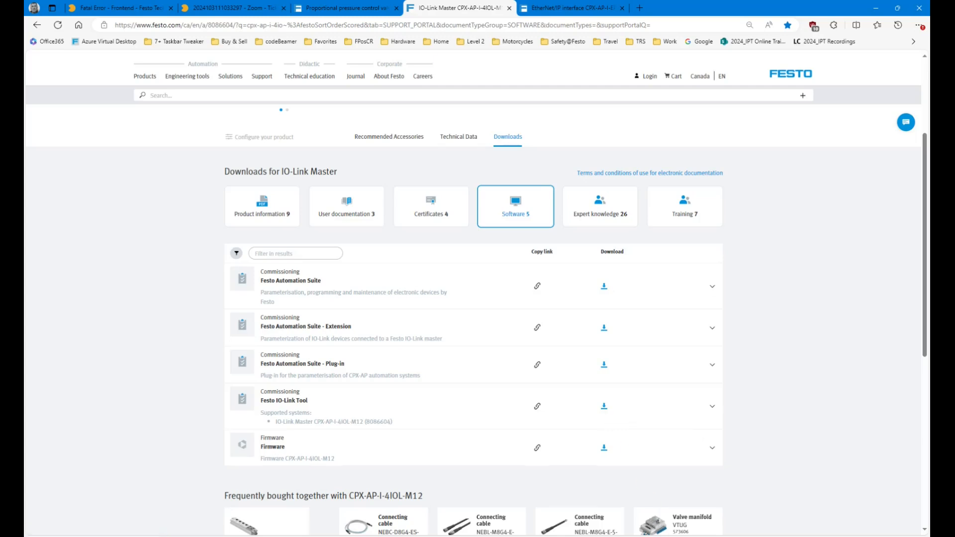
click(876, 9)
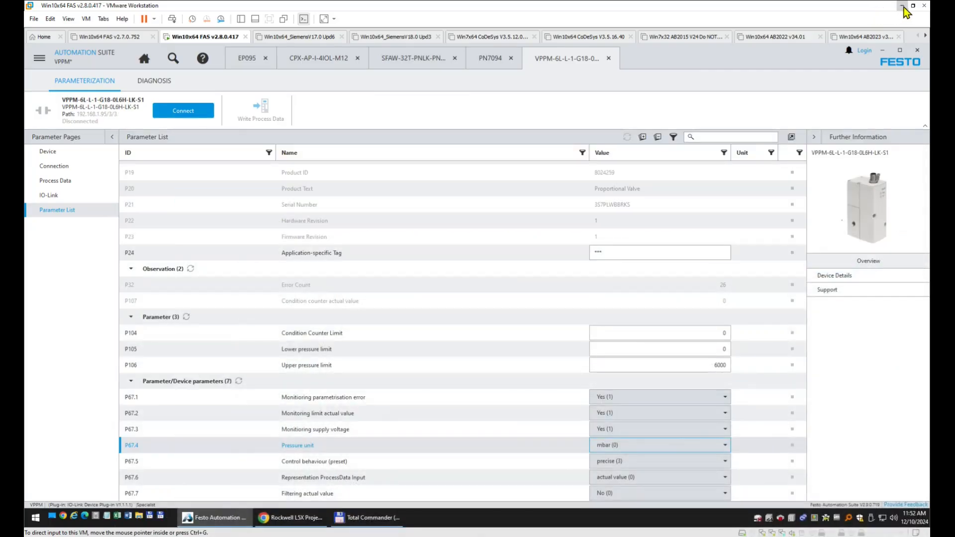
Minimize the VMware and Logix Designer windows and launch Festo IO-Link Tool from its desktop shortcut.
click(901, 6)
click(887, 6)
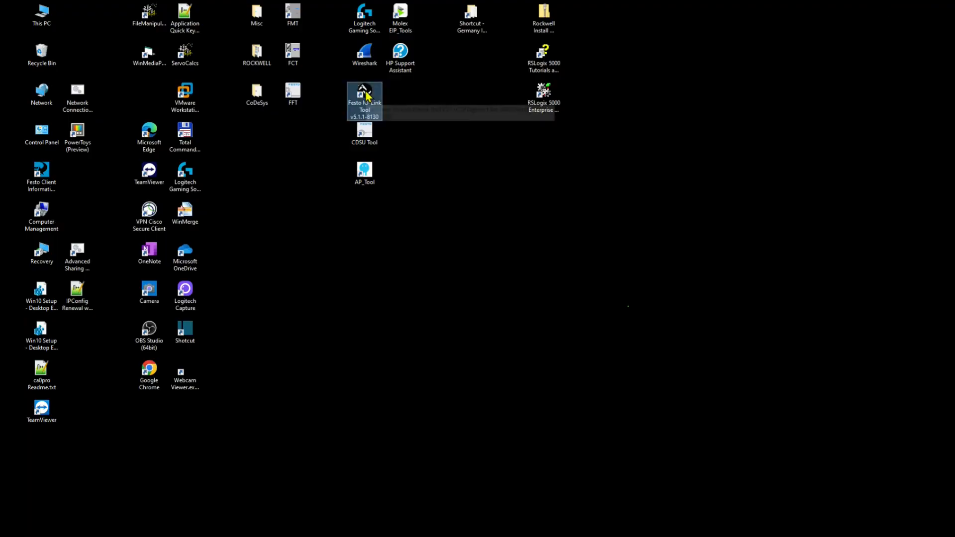
double_click(364, 104)
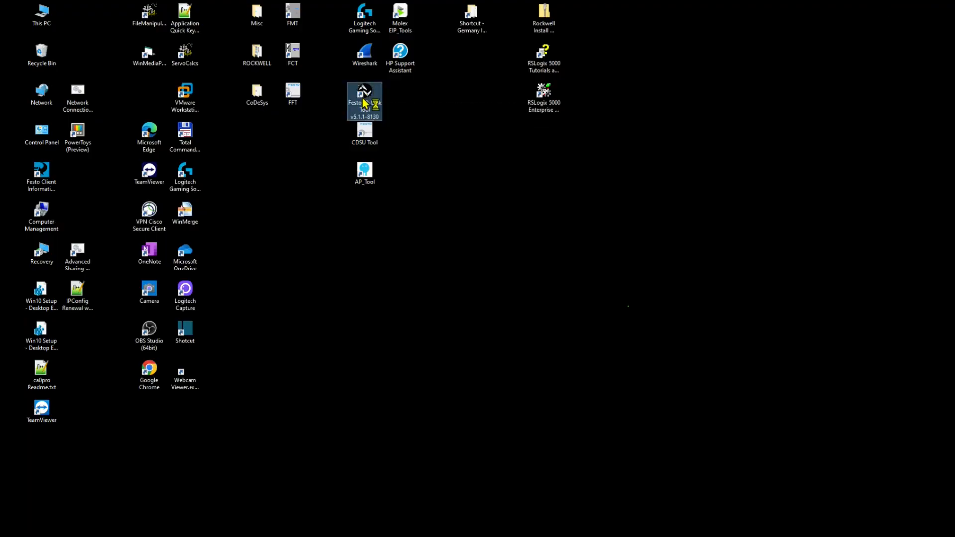
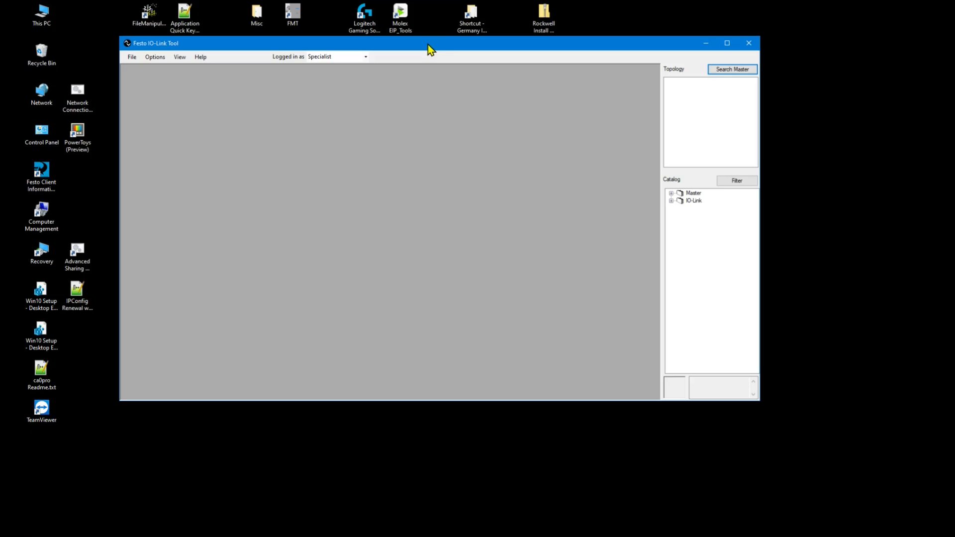
Import the Festo-VPPM-20190731-IODD1.1.xml device description through Options > Import IODD.
click(155, 58)
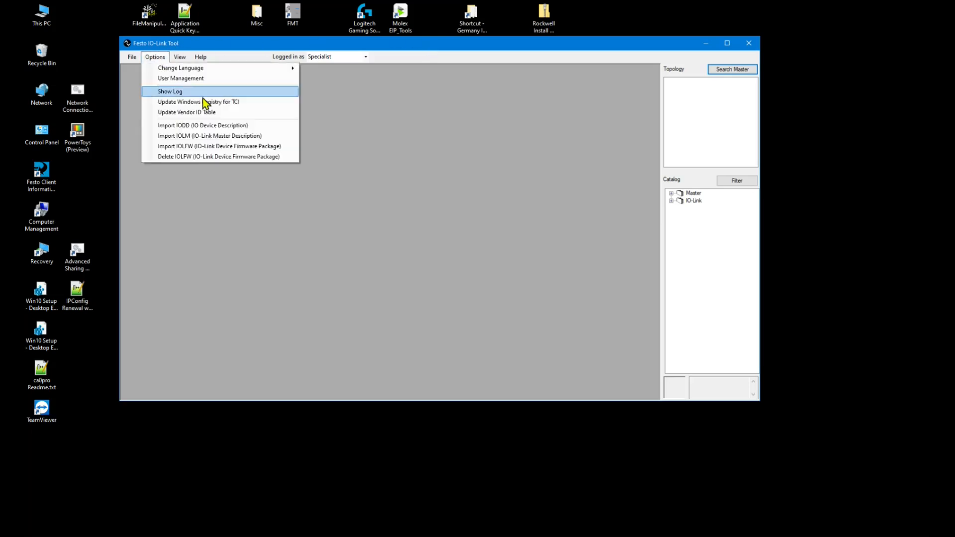
click(202, 126)
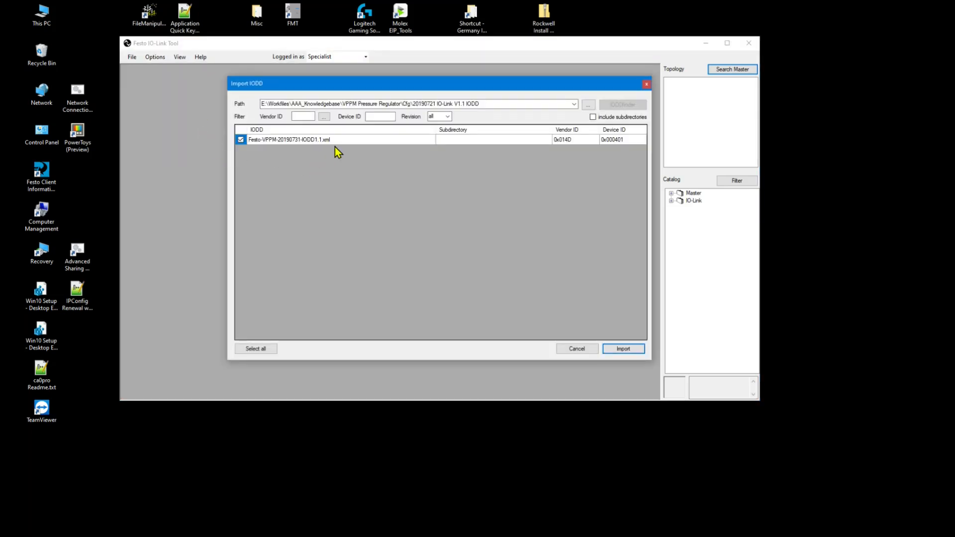
click(487, 103)
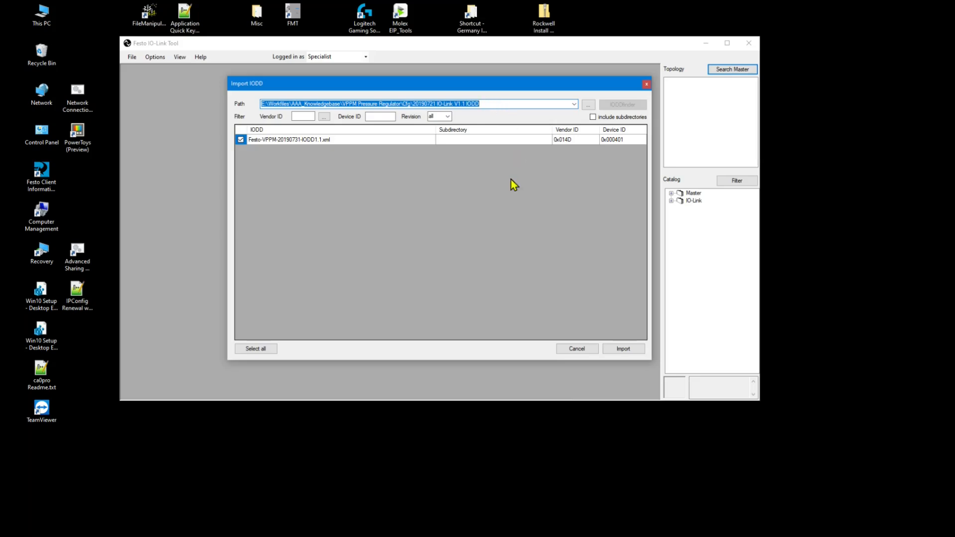
click(627, 349)
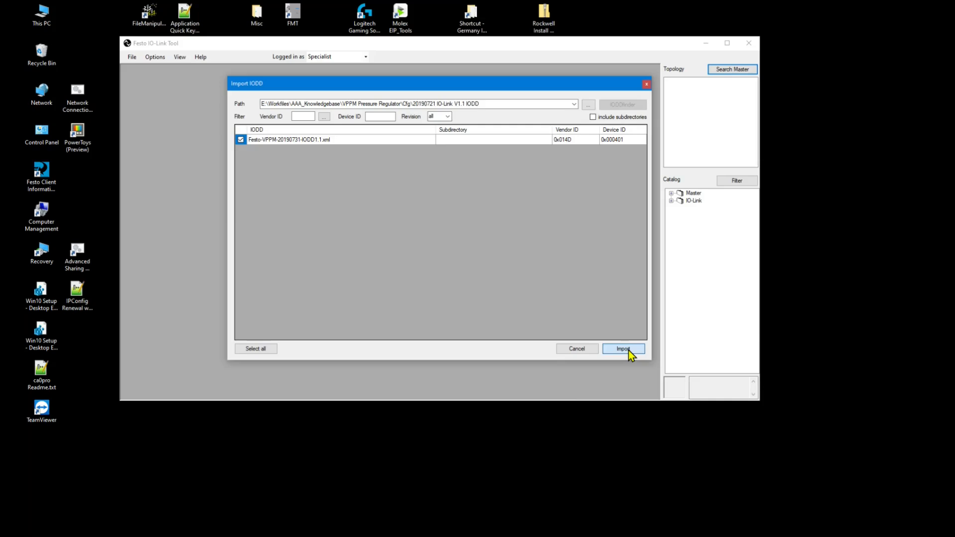
click(627, 351)
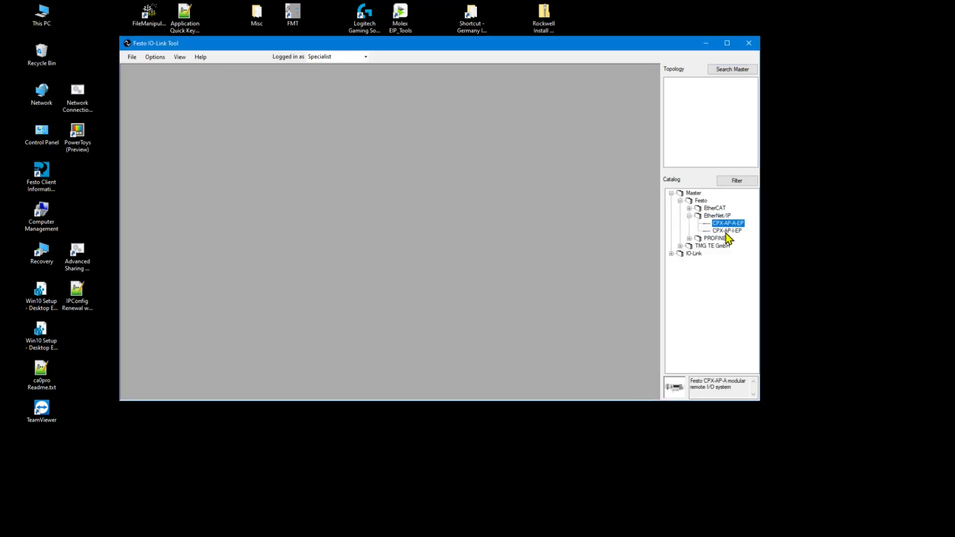
Select CPX-AP-I-EP in the catalog, maximize the window and search for masters, finding 192.168.1.95.
click(730, 224)
click(727, 231)
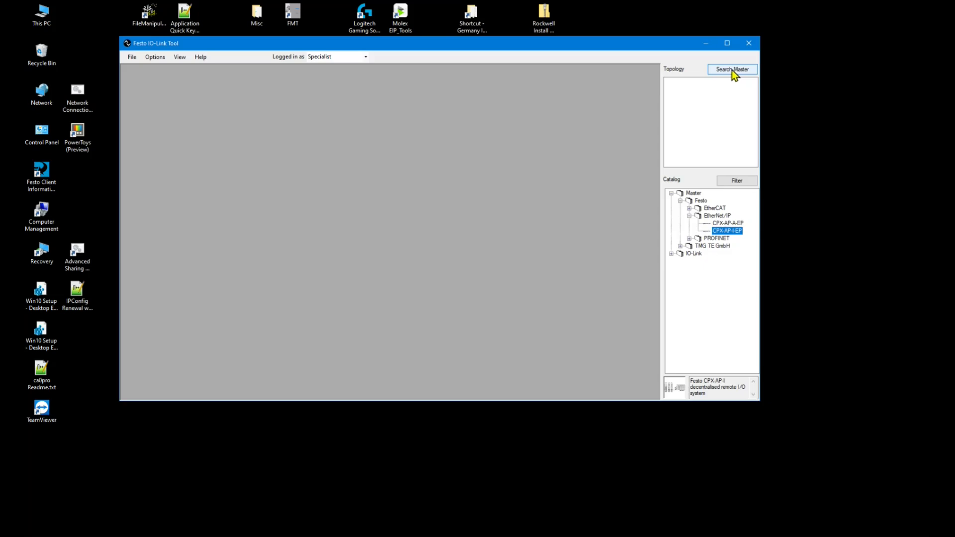
click(727, 44)
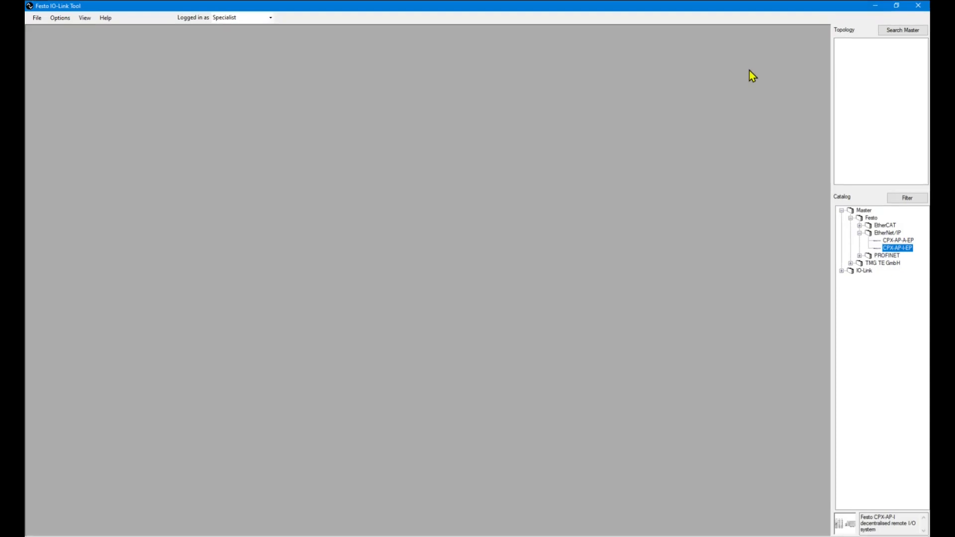
click(895, 31)
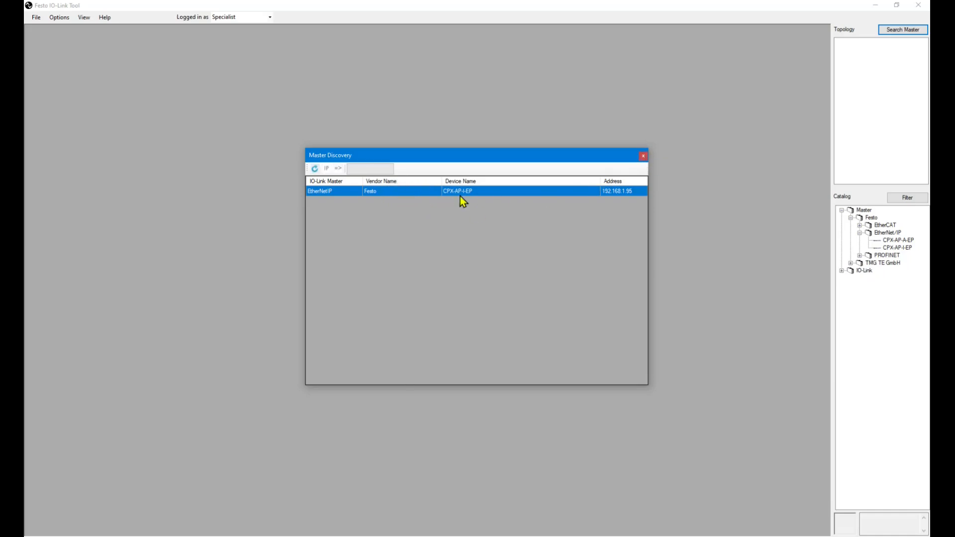
click(643, 157)
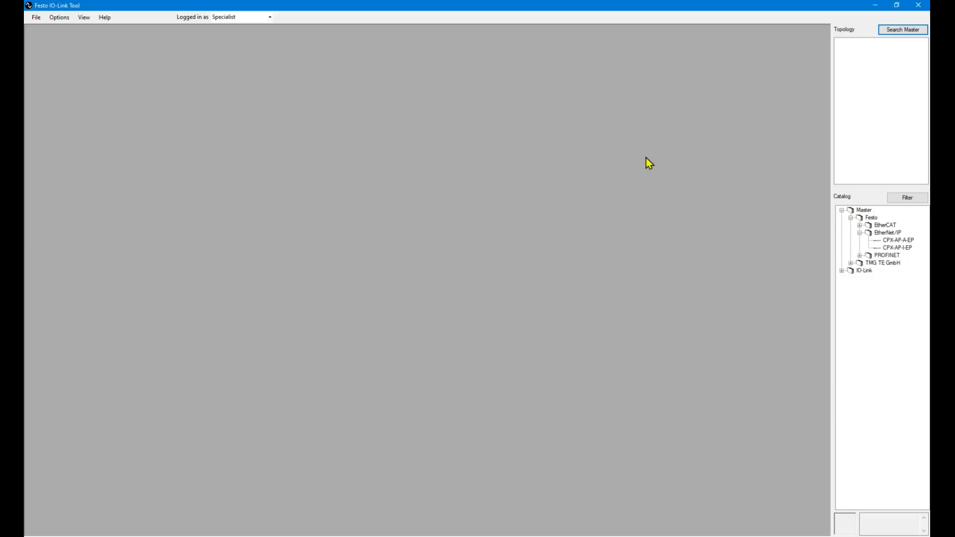
click(898, 248)
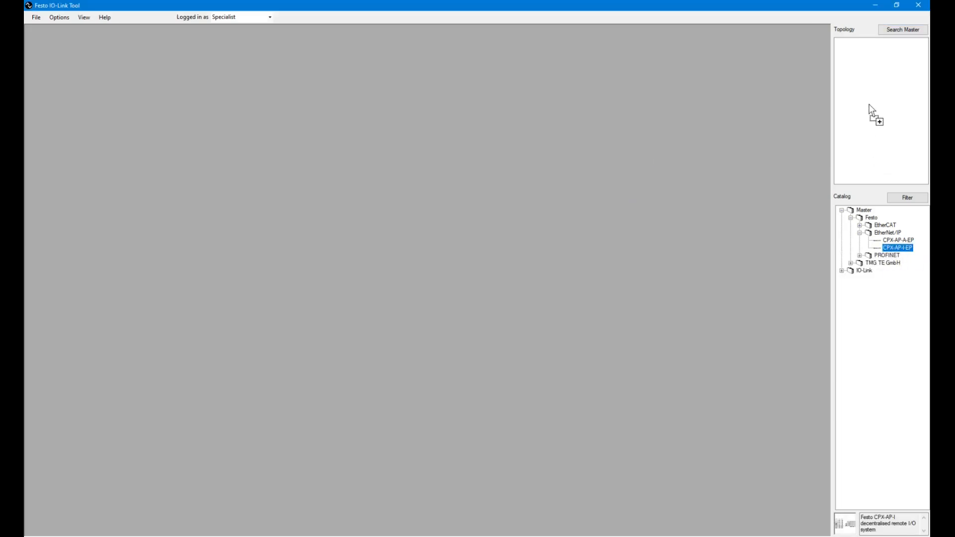
Drag the CPX-AP-I-EP master into the topology and edit its preset IP address.
drag(869, 103, 871, 103)
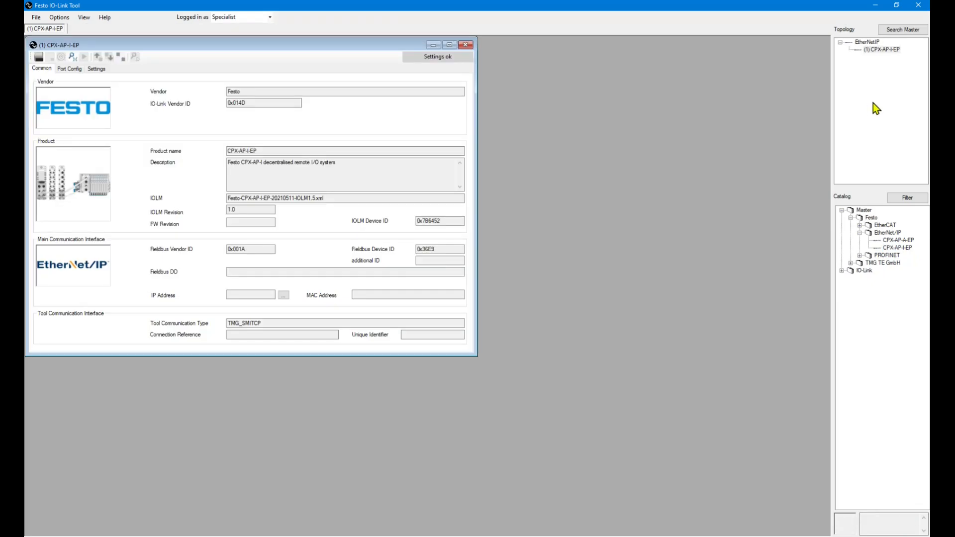
click(284, 295)
click(503, 267)
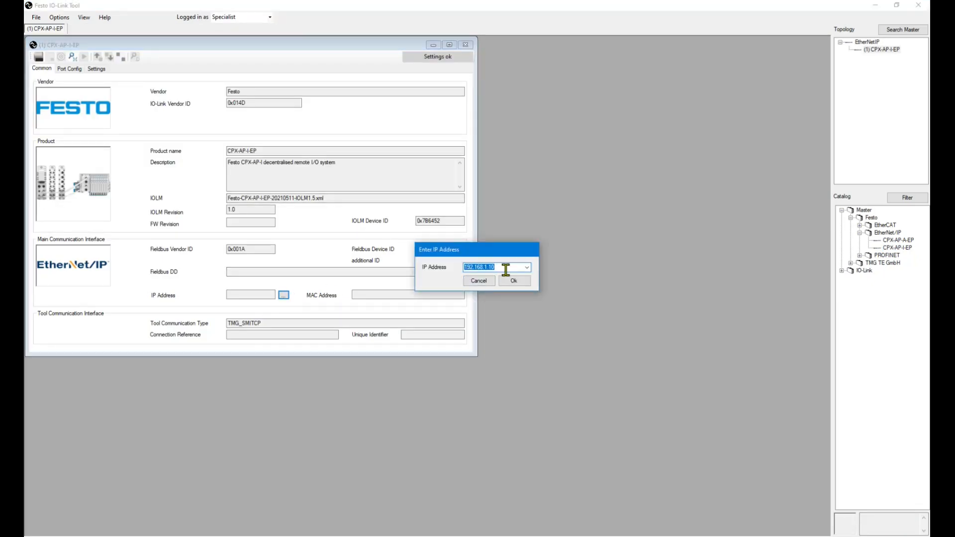
drag(488, 268, 496, 268)
click(515, 282)
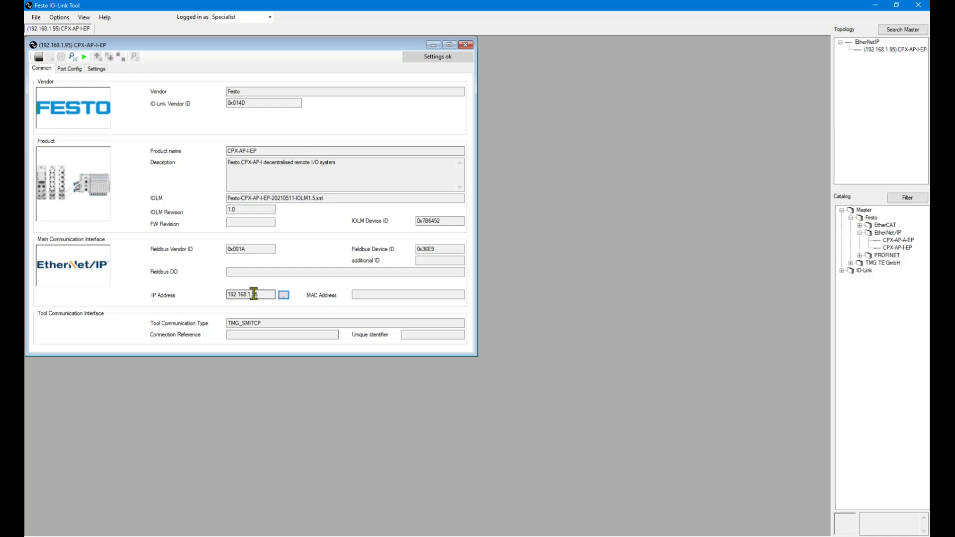
click(469, 46)
Delete that master and re-add it from Search Master at 192.168.1.95.
double_click(918, 50)
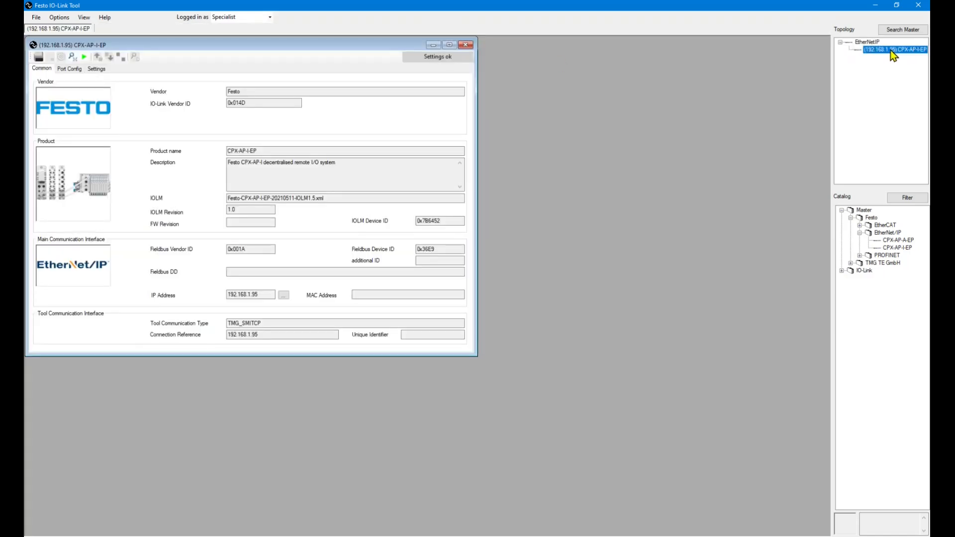
key(Delete)
click(901, 30)
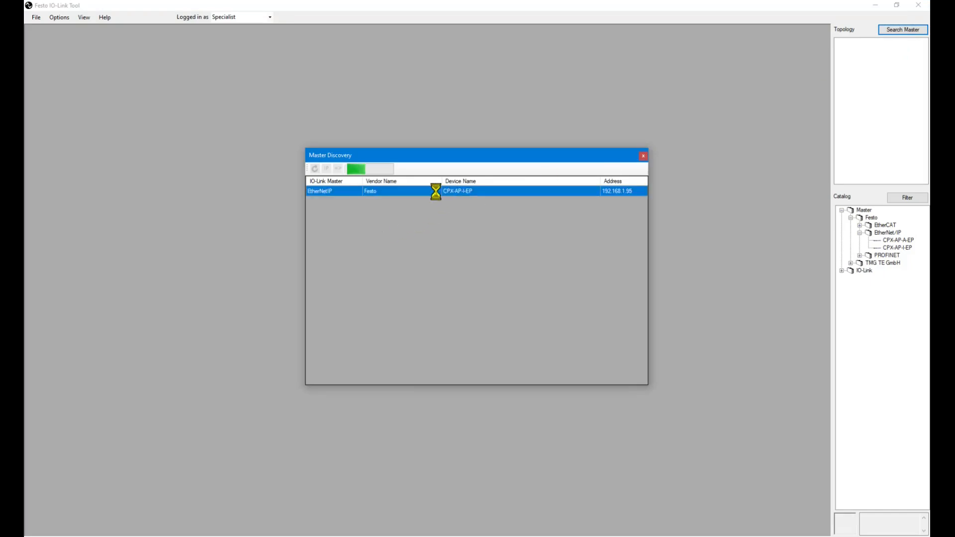
double_click(396, 191)
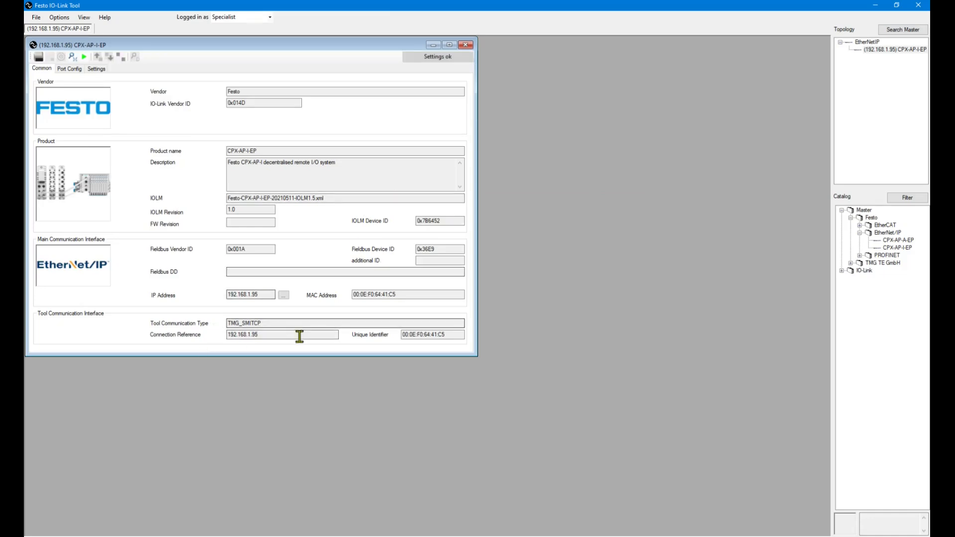
double_click(259, 294)
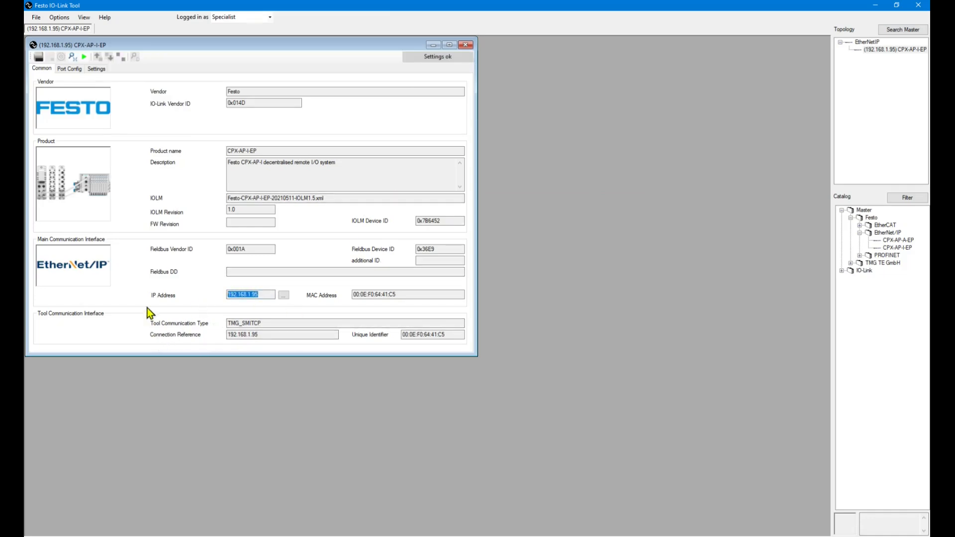
Go online reading from the master, check devices, and take over SFAW, PN7094 and VPPM into ports 1, 2, 4.
click(82, 58)
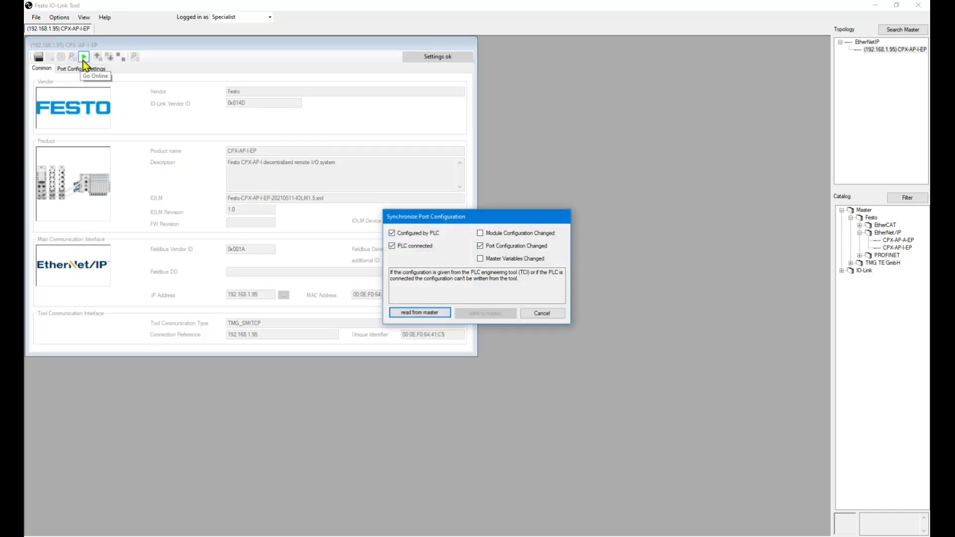
click(420, 313)
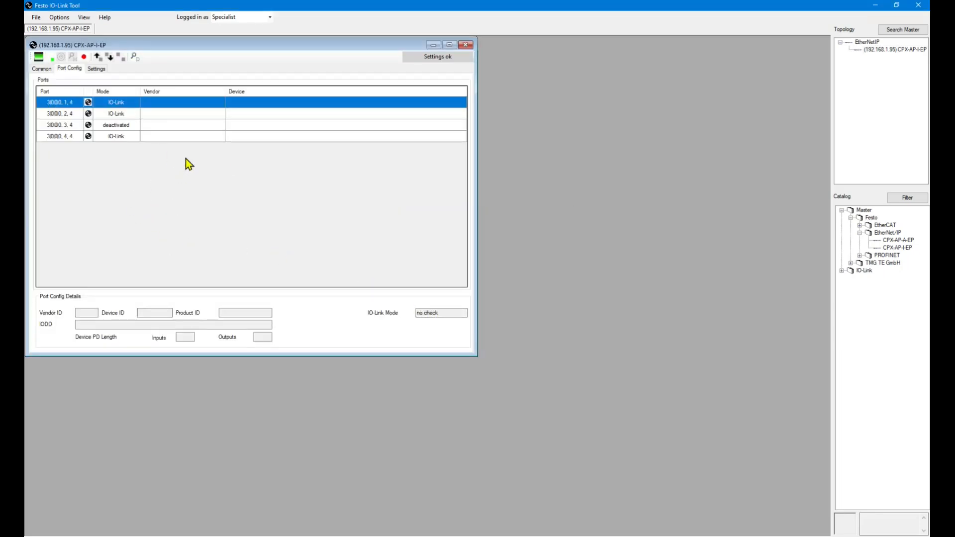
click(134, 57)
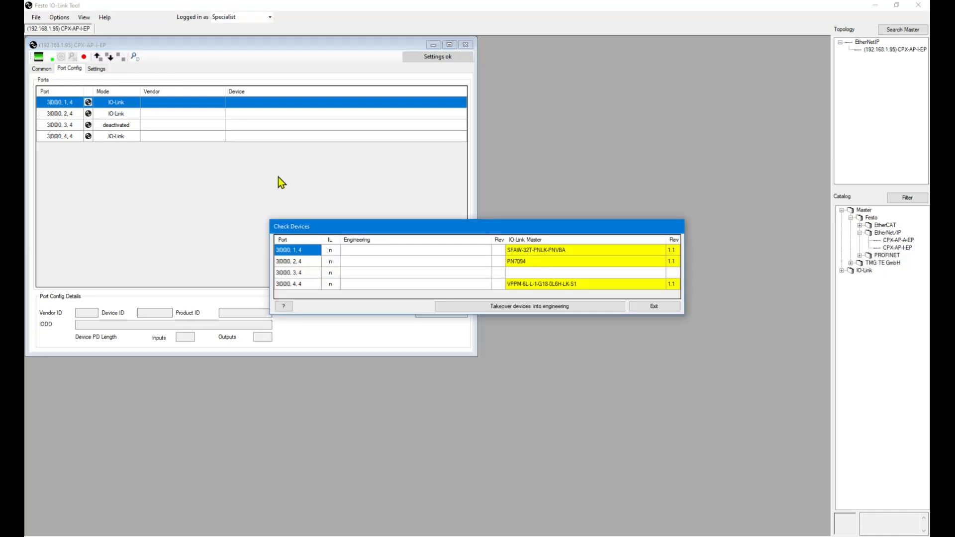
drag(461, 227, 423, 168)
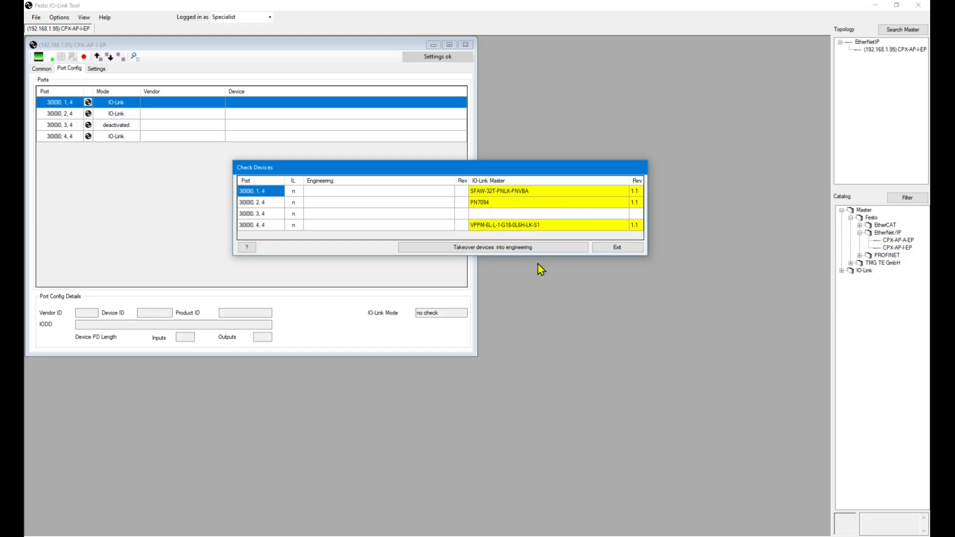
click(492, 247)
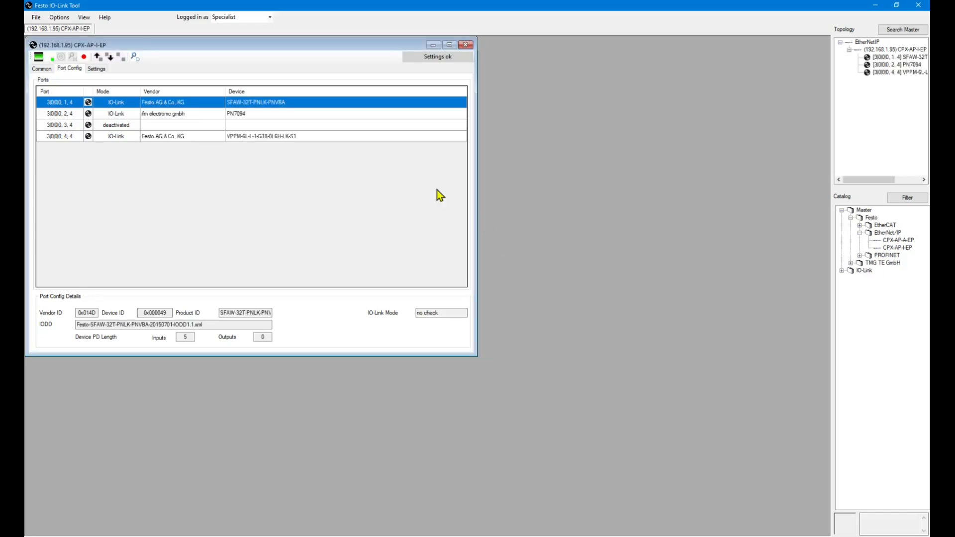
Open the port 4 VPPM's Process Data showing actual and setpoint pressure of 0, then go to Logix Designer.
click(279, 137)
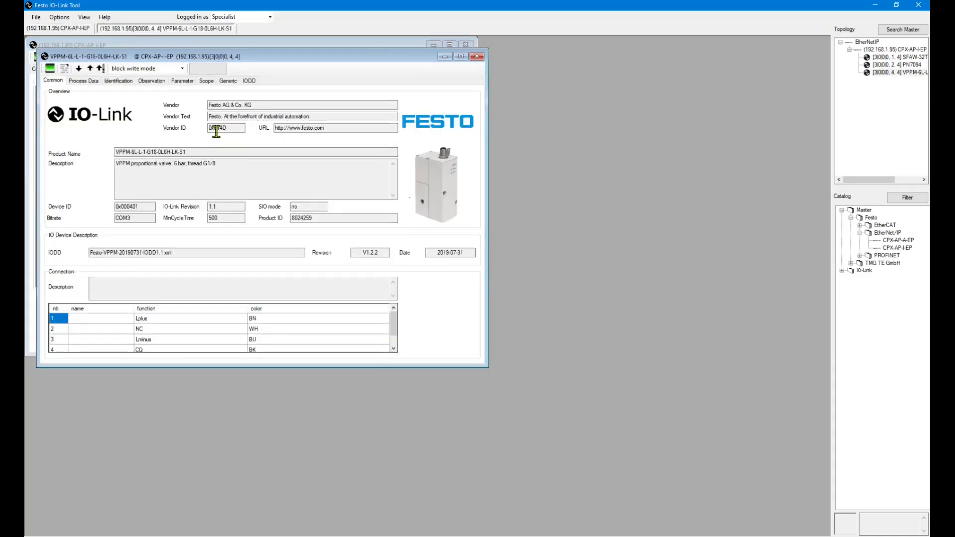
drag(229, 58, 462, 166)
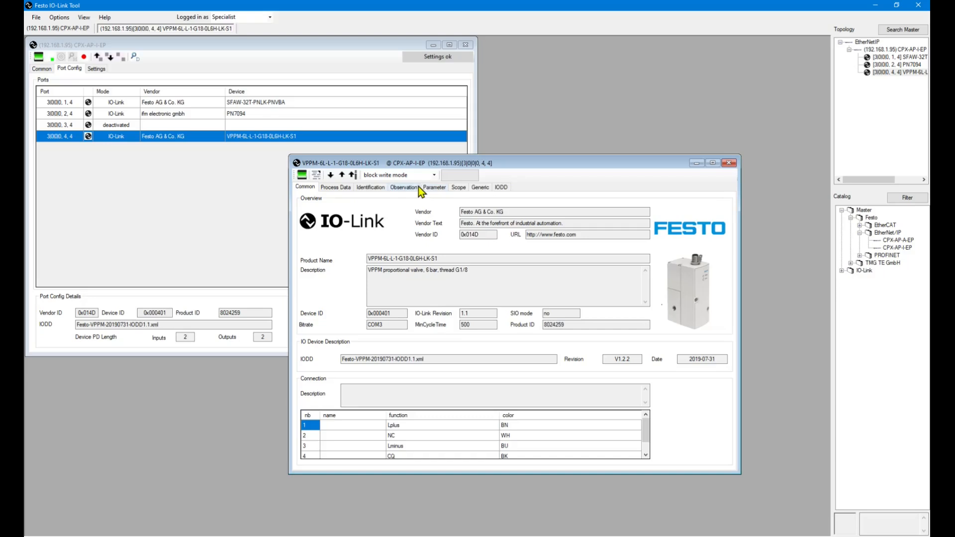
click(336, 187)
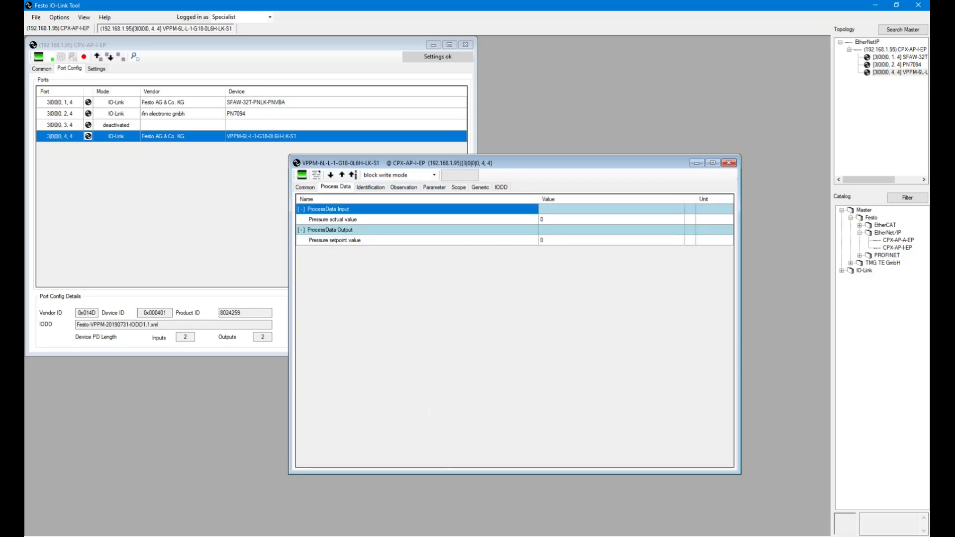
click(588, 536)
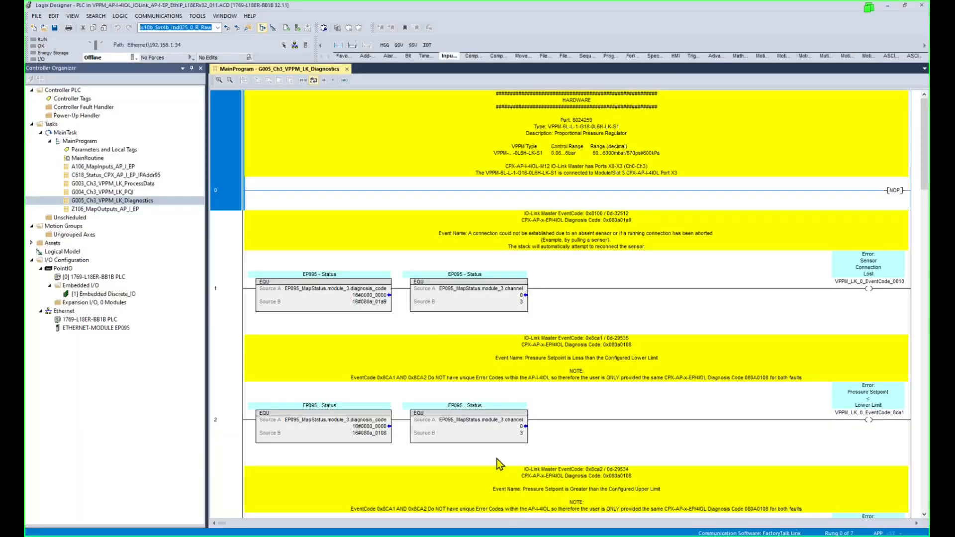
Go online with the controller and open the G003_Ch3_VPPM_LK_ProcessData routine.
click(132, 57)
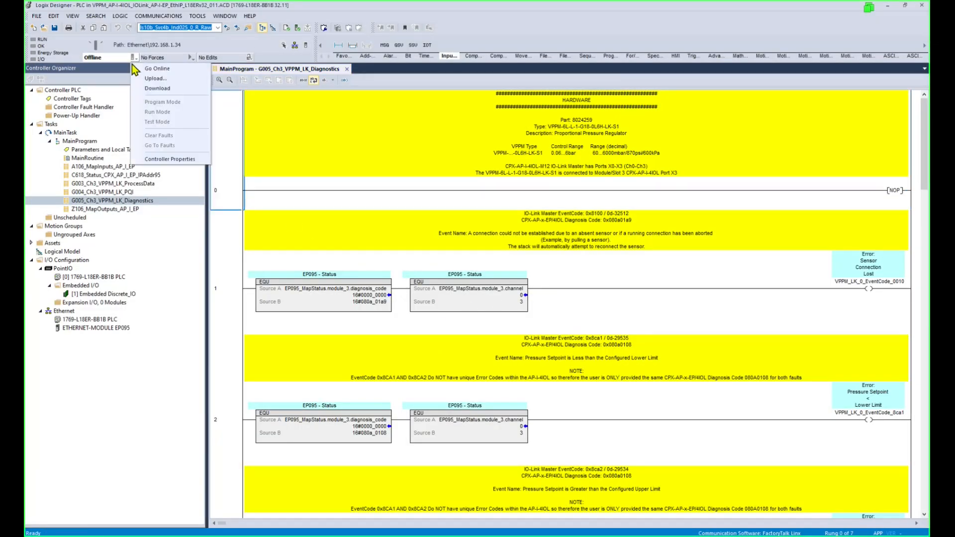
click(158, 71)
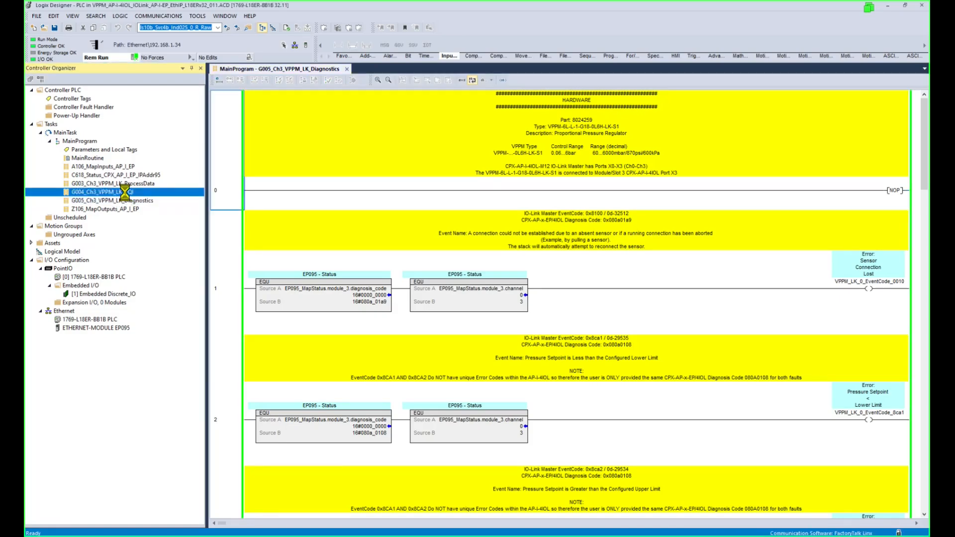
double_click(128, 192)
click(130, 184)
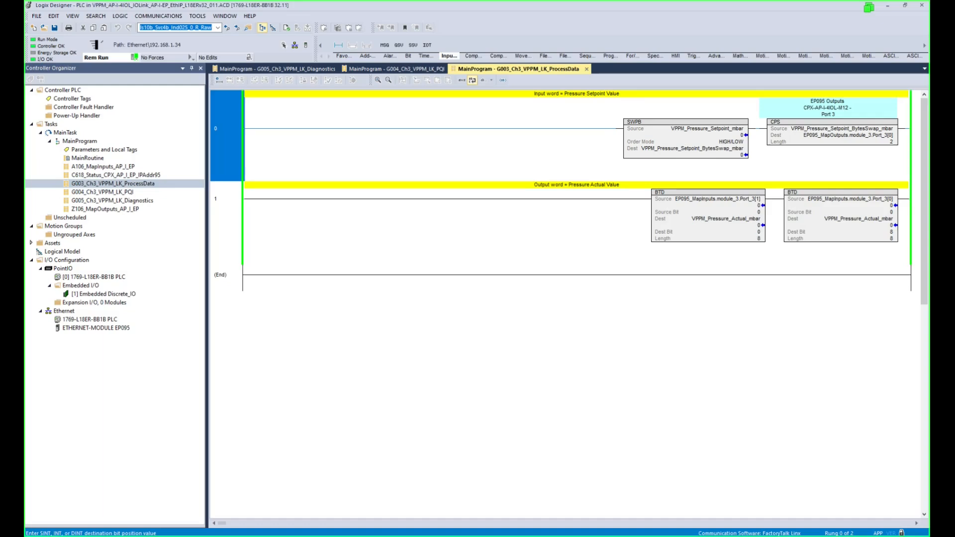
Enter 1000 as the VPPM_Pressure_Setpoint_mbar source value and check the actual pressure destination.
click(742, 142)
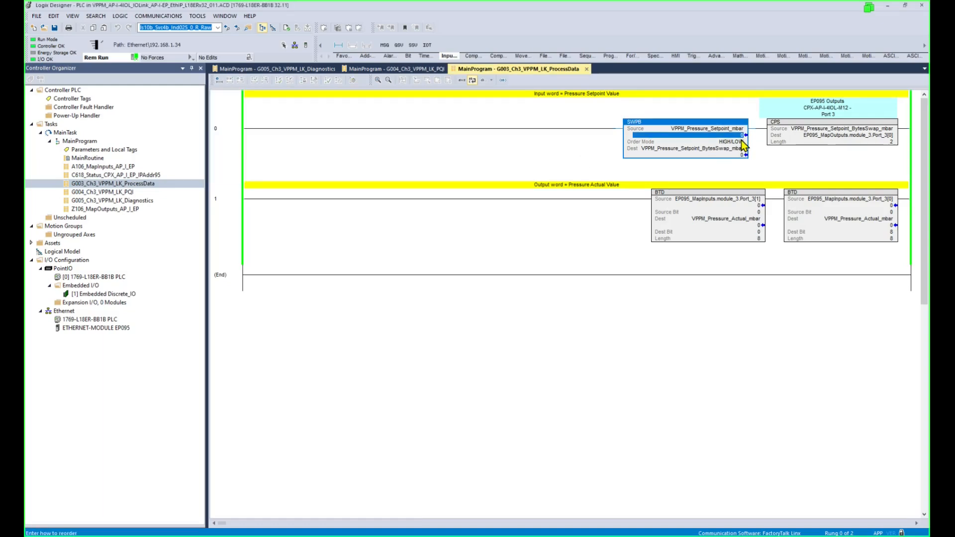
scroll(742, 144, up, 2)
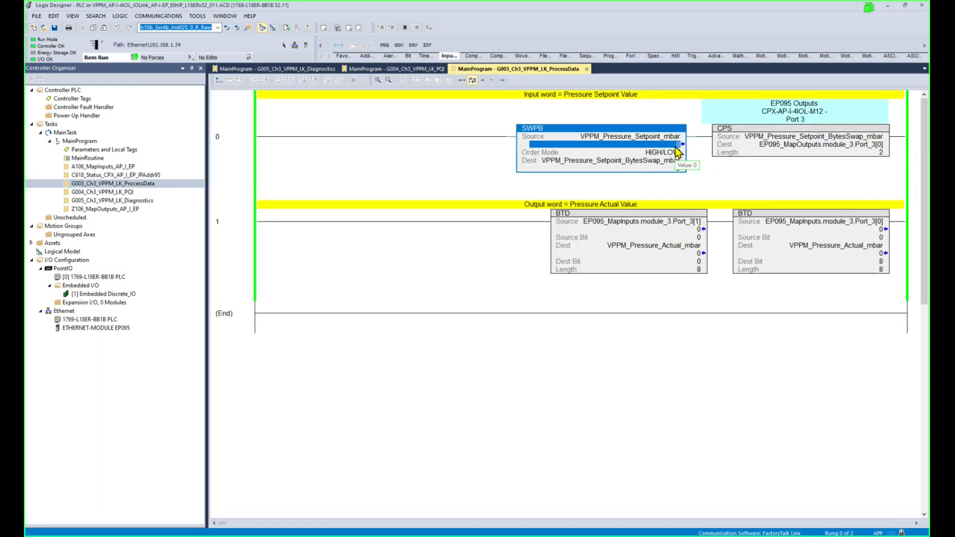
text(1000)
key(Return)
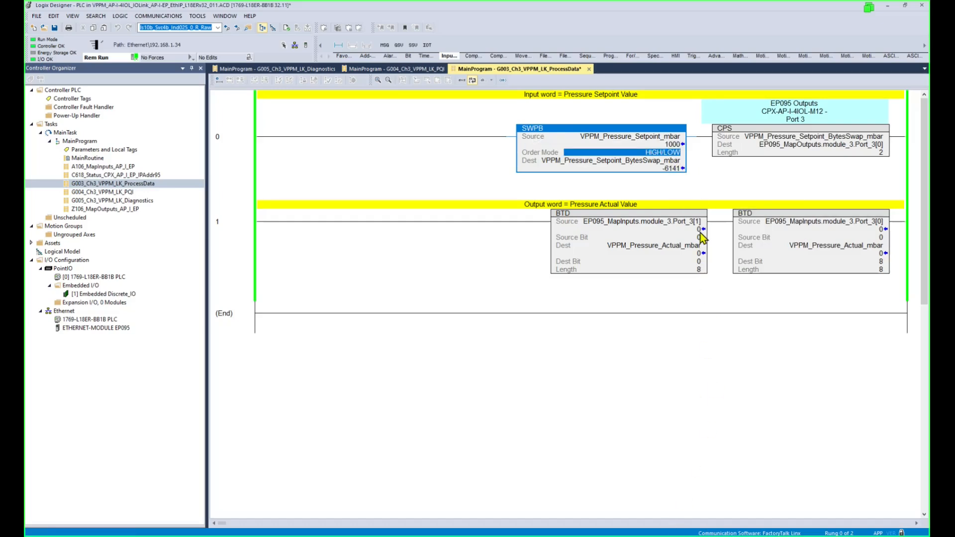
click(698, 254)
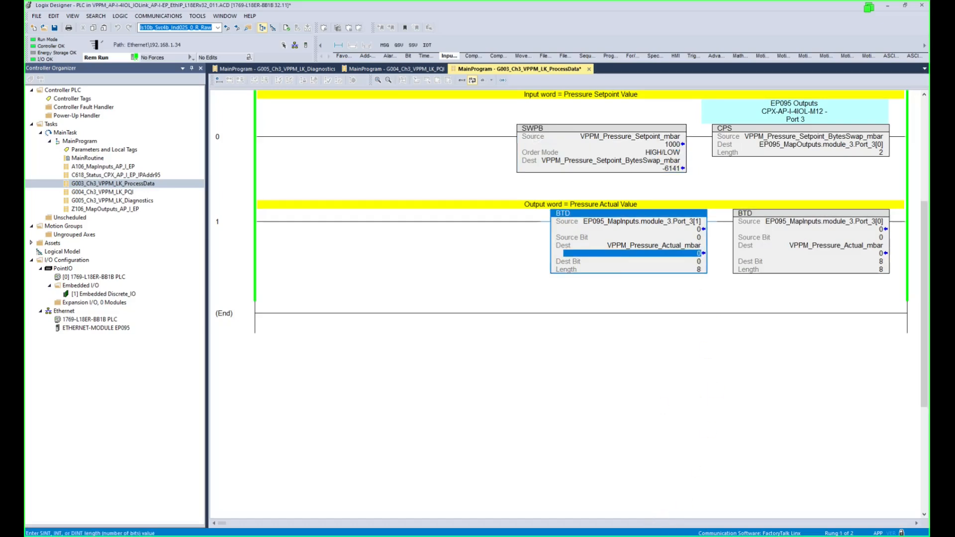
mouse_move(589, 536)
click(590, 508)
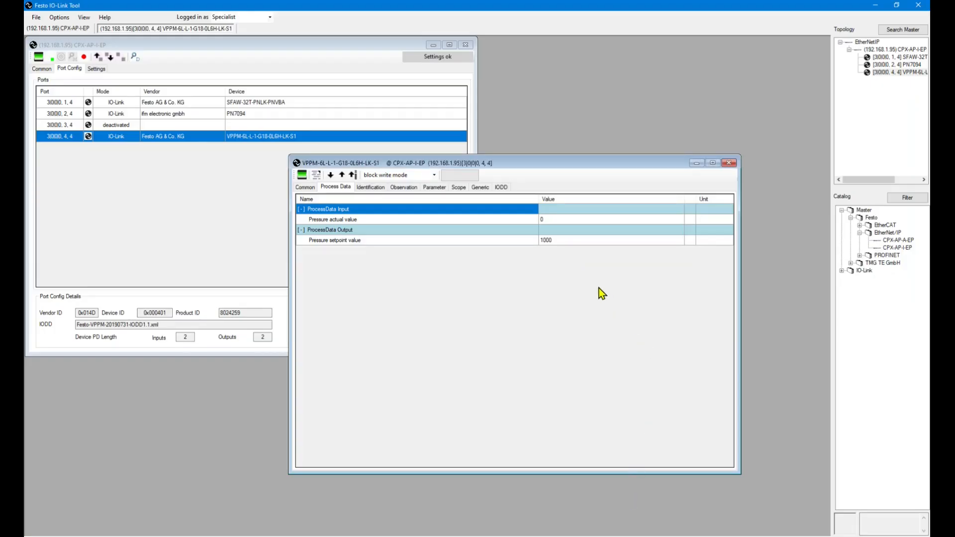
Confirm actual pressure 995 against the 1000 setpoint, upload the identification data, and open the parameter list.
click(559, 241)
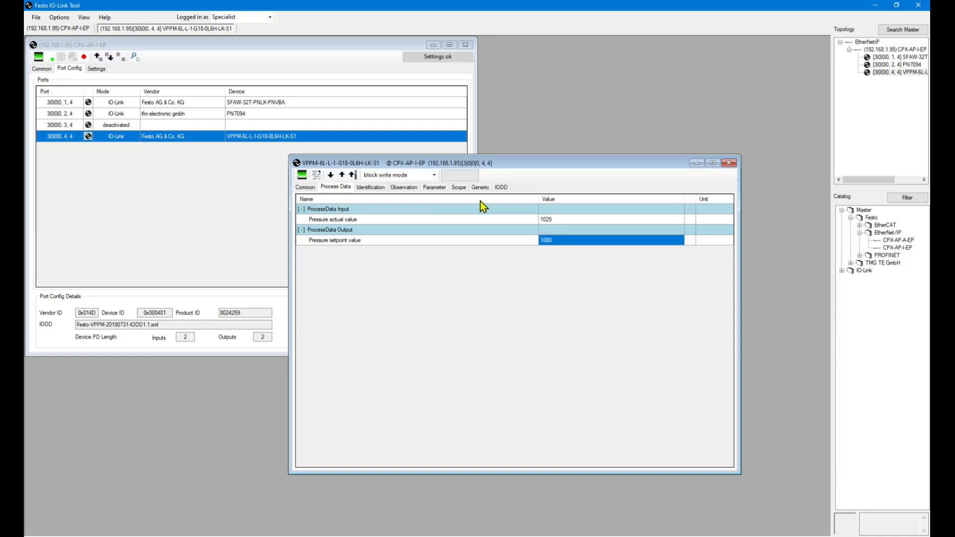
click(560, 219)
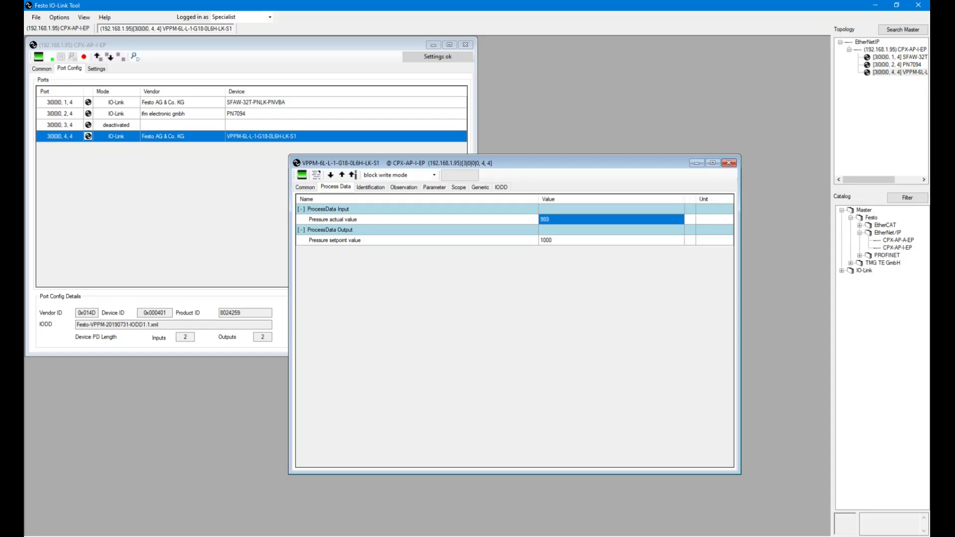
click(482, 508)
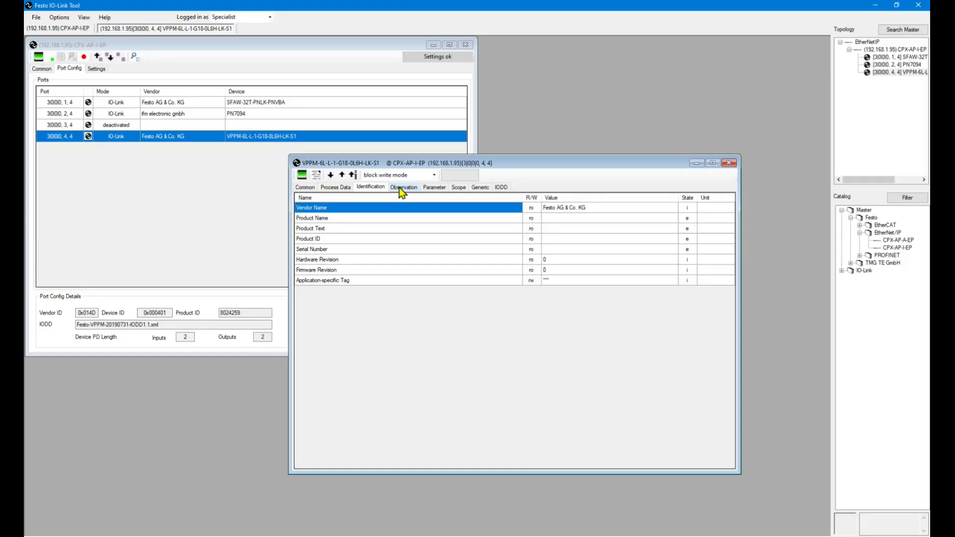
click(342, 176)
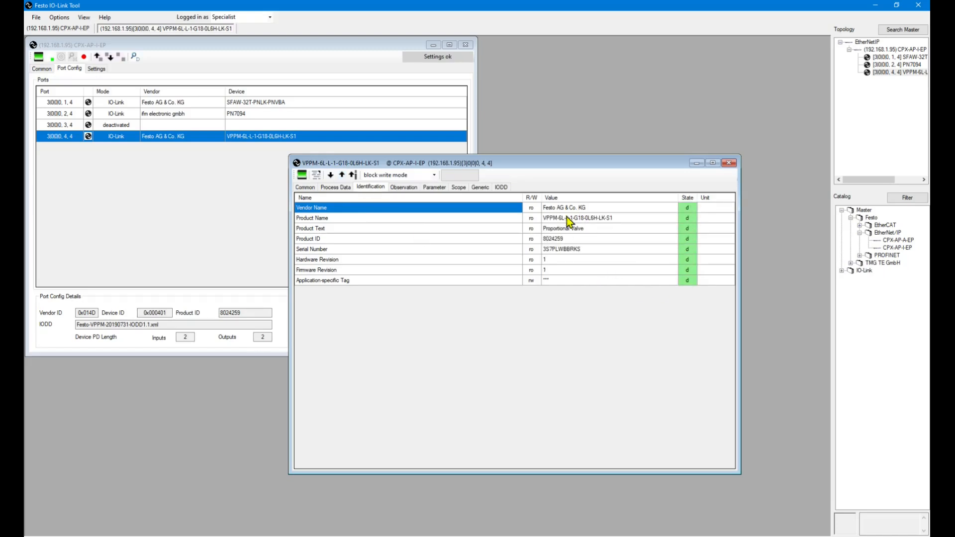
click(401, 189)
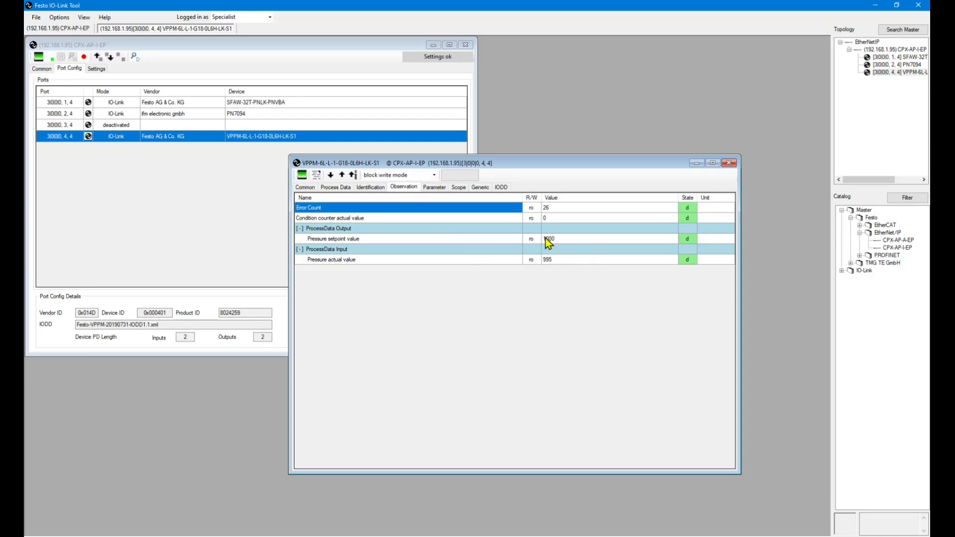
click(435, 187)
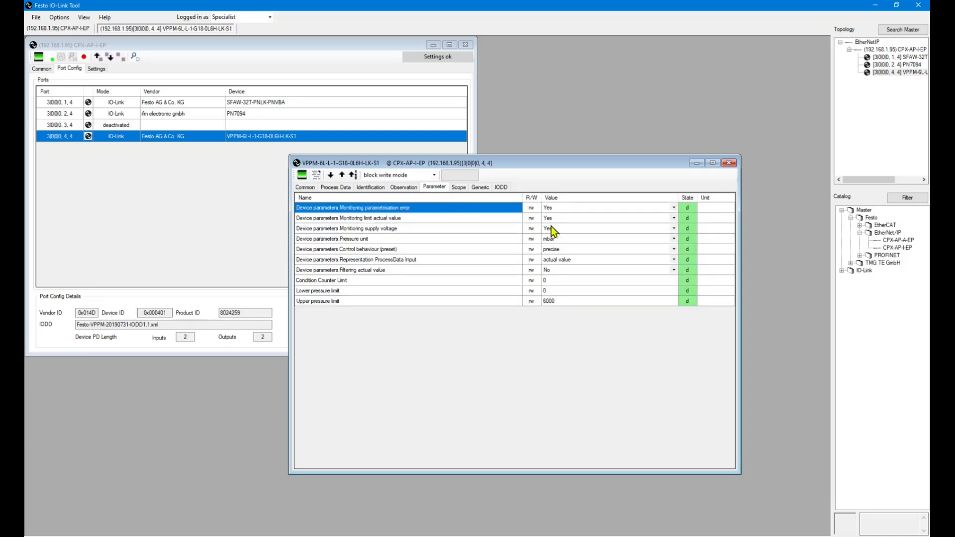
Write psi as the Pressure unit to the VPPM and check the process data.
click(574, 238)
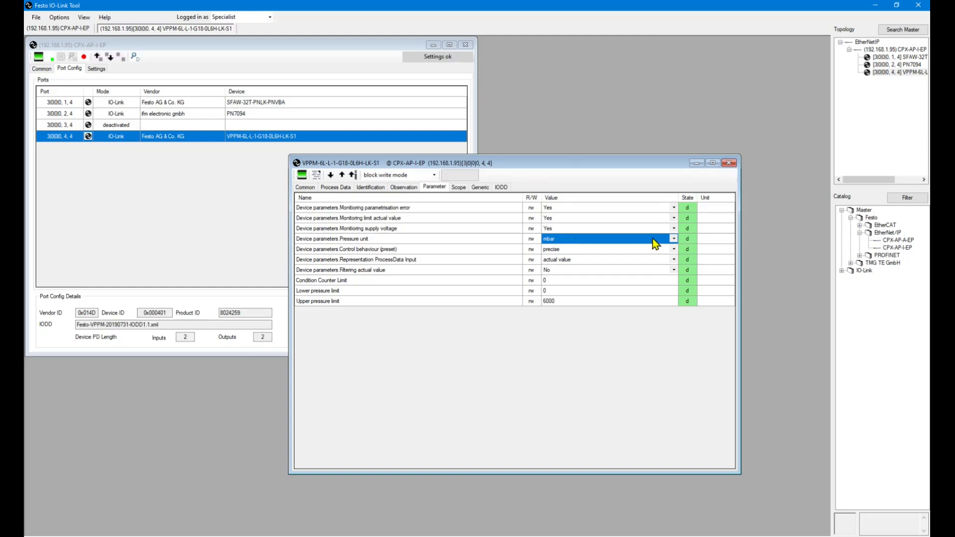
click(672, 239)
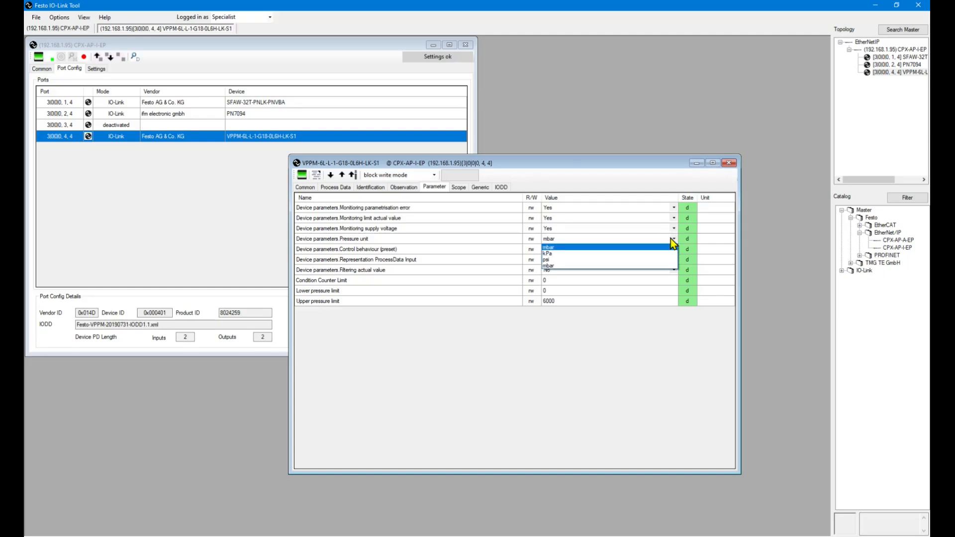
click(635, 260)
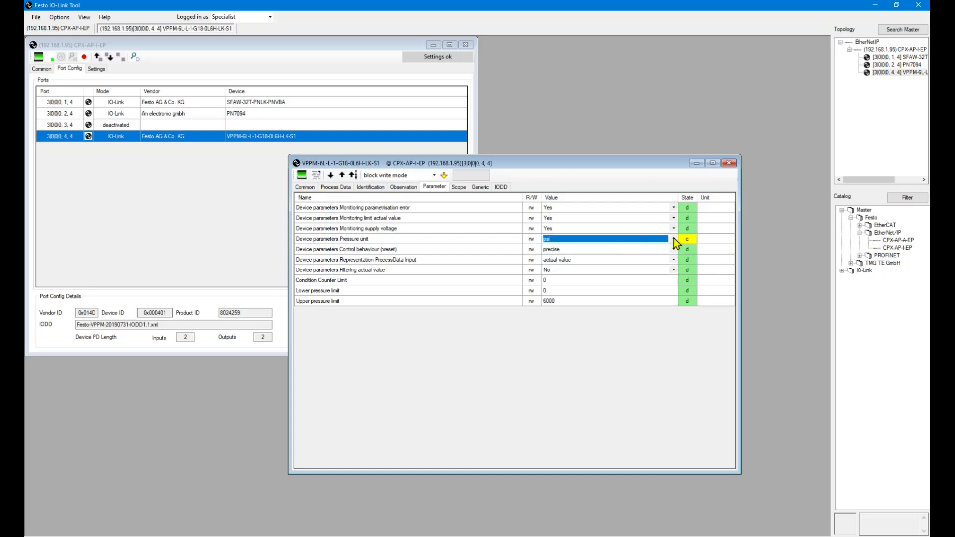
click(444, 175)
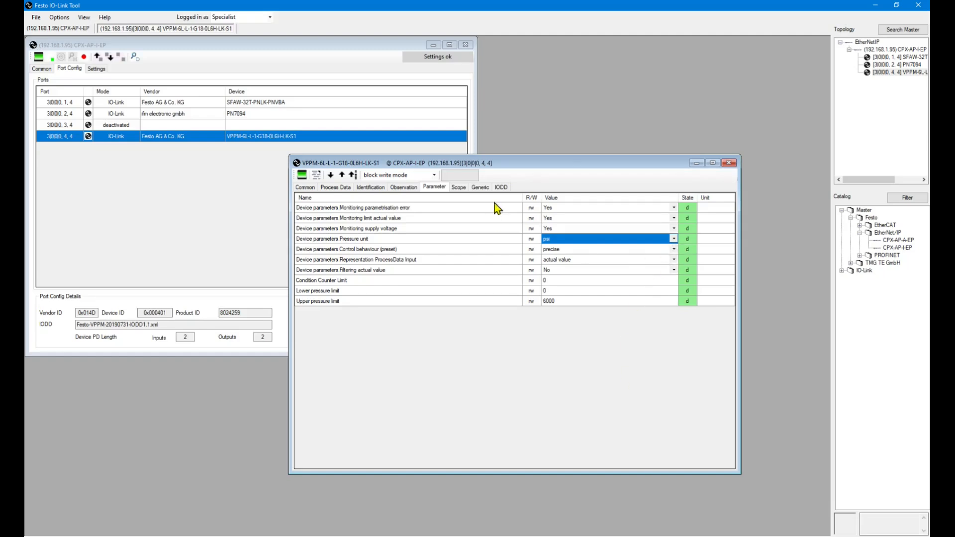
click(335, 187)
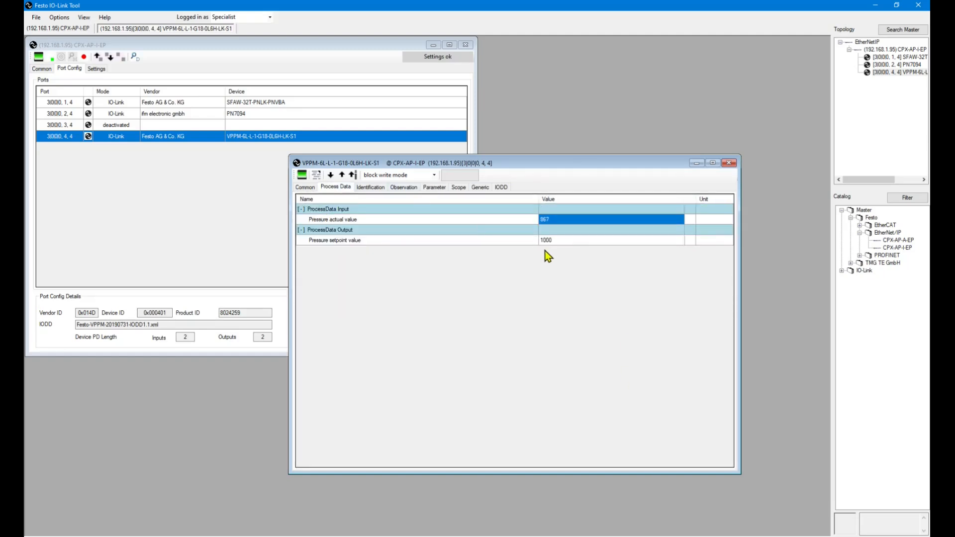
Write mbar back as the Pressure unit, then open the Generic read/write page.
click(442, 190)
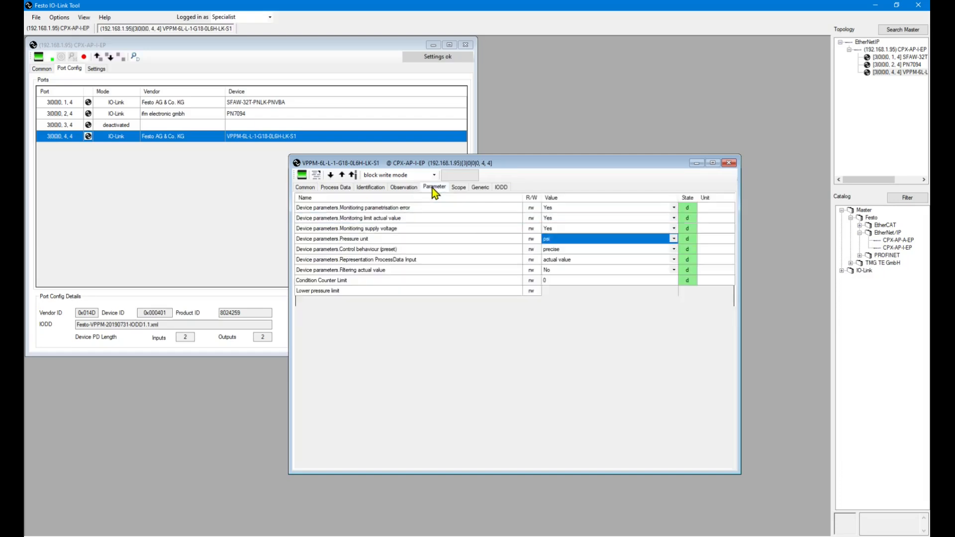
click(674, 239)
click(632, 245)
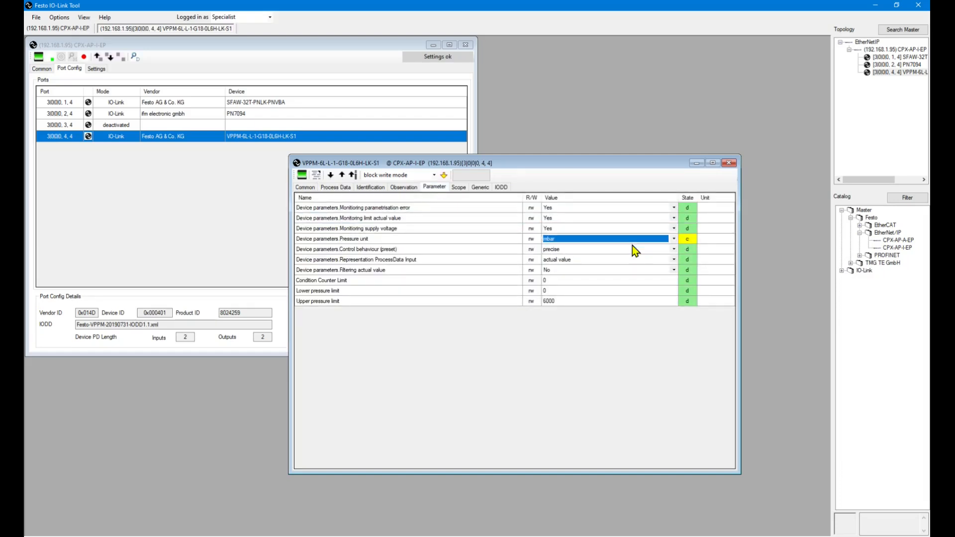
click(444, 174)
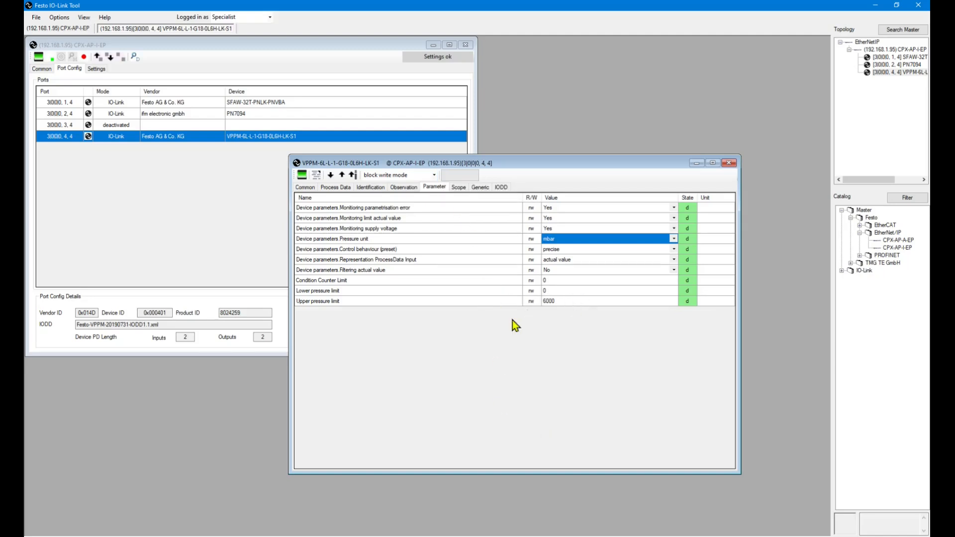
click(482, 189)
click(501, 188)
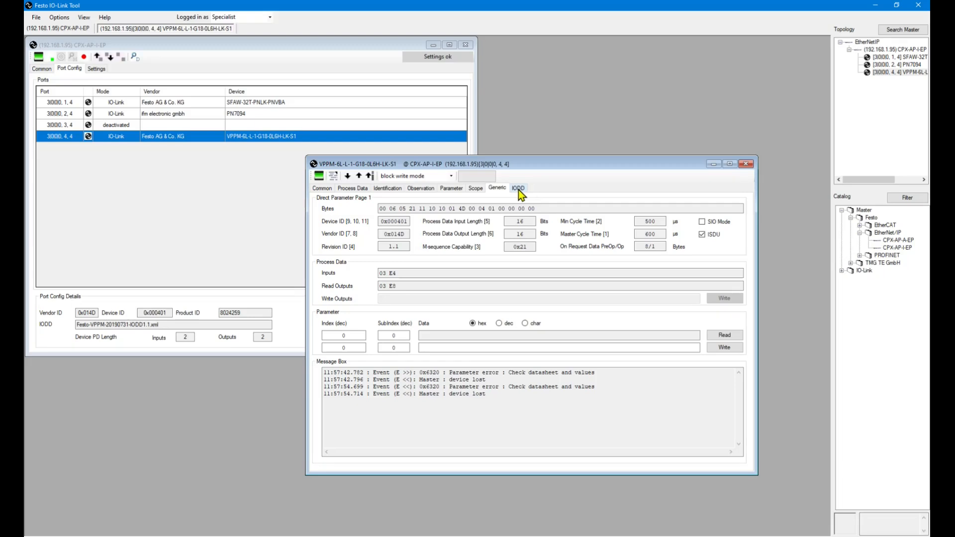
On the Generic page, attempt a write of data 80 to index 2, which is rejected.
drag(547, 167, 523, 158)
click(492, 179)
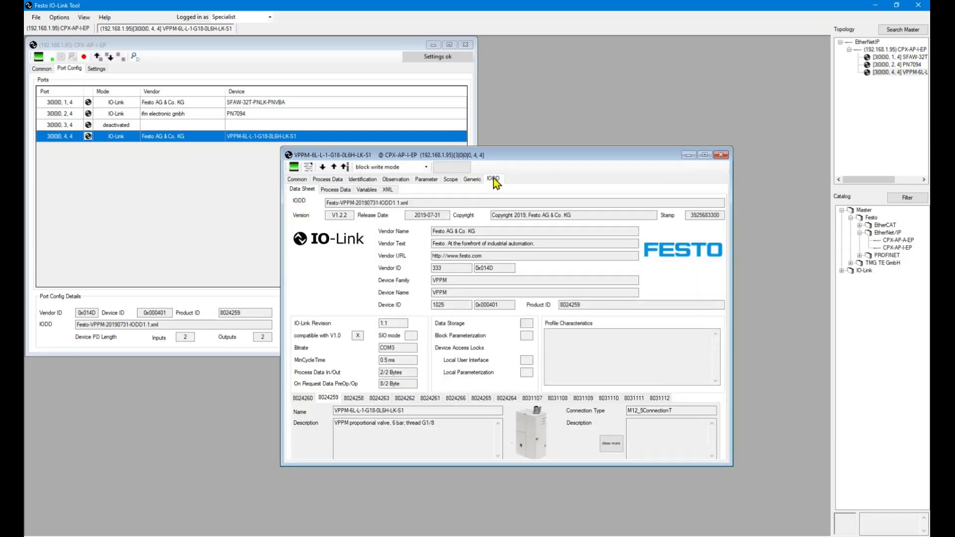
click(471, 179)
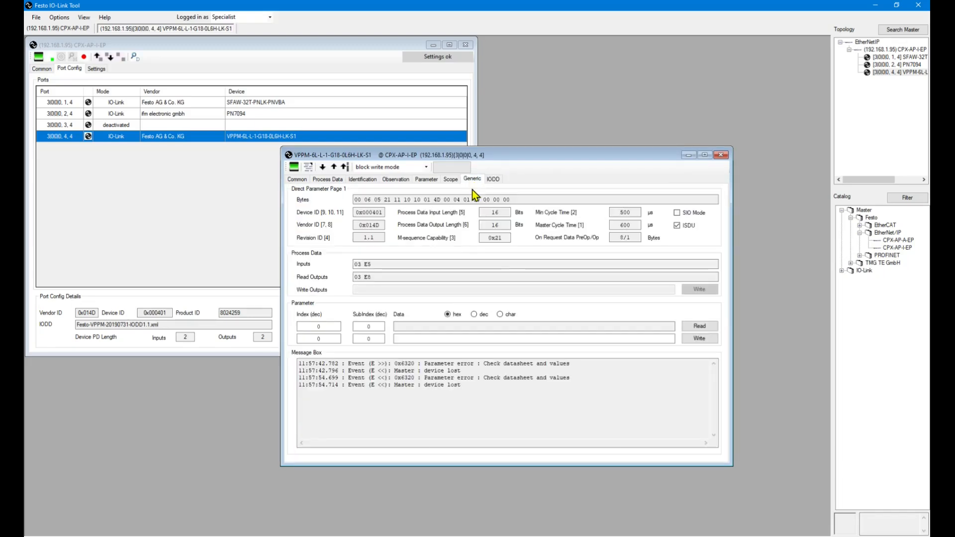
double_click(330, 338)
text(2)
click(437, 339)
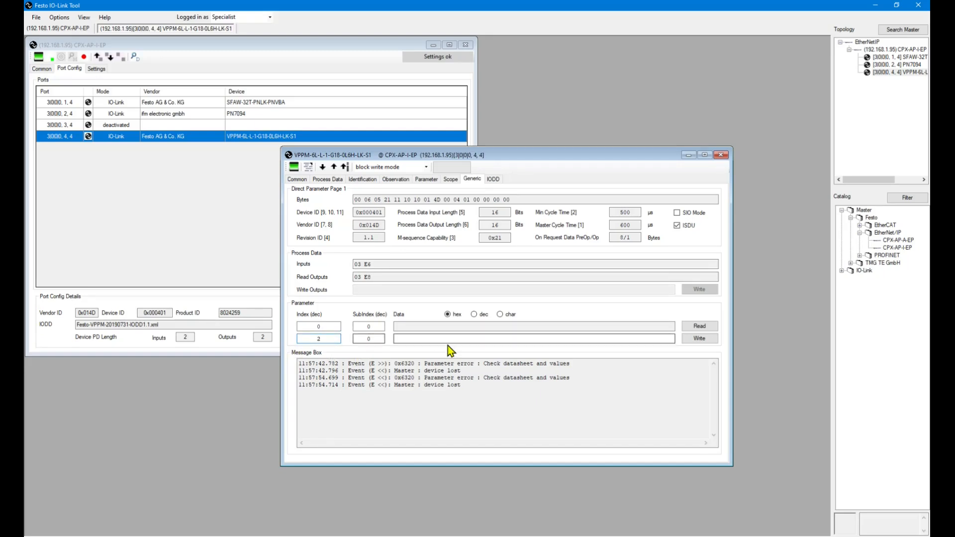
text(80)
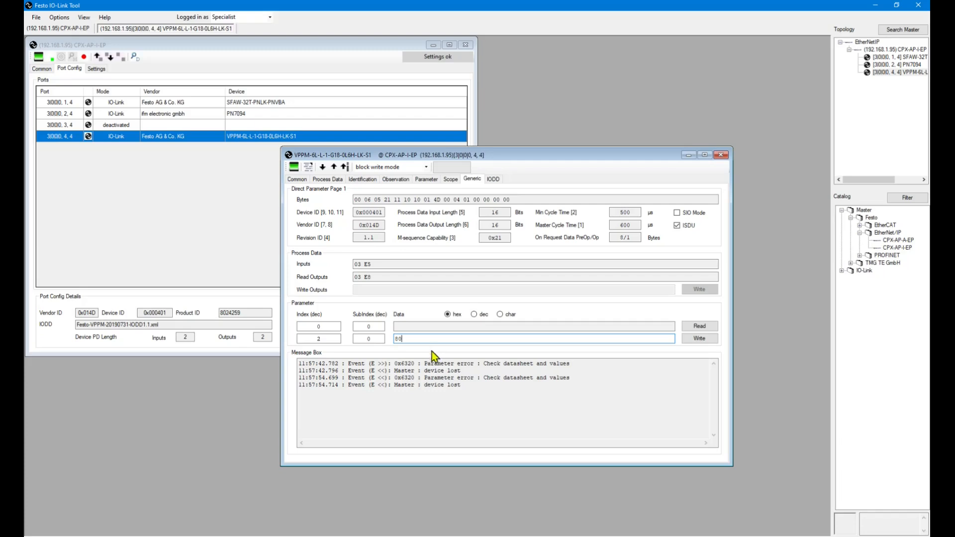
click(700, 339)
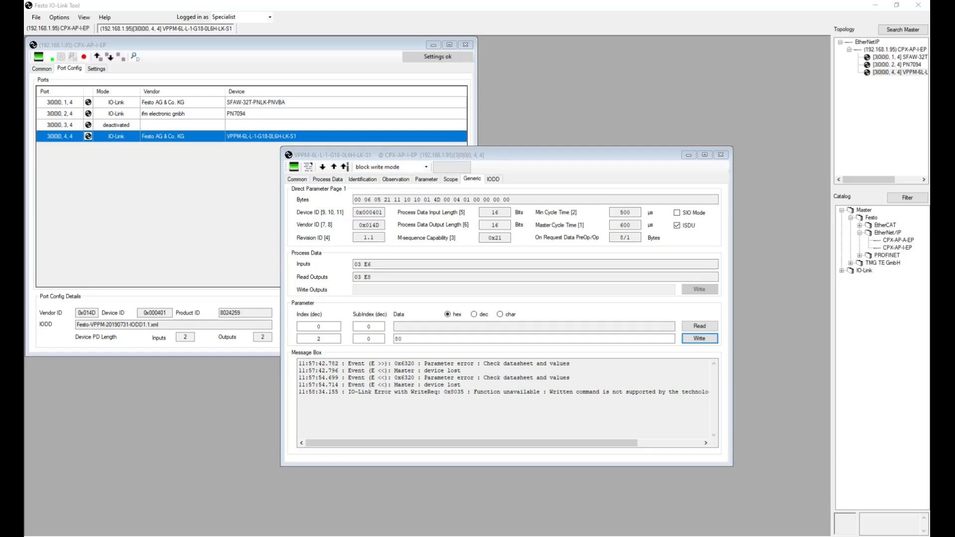
Change the data to 82 and write it to index 2 successfully.
click(438, 339)
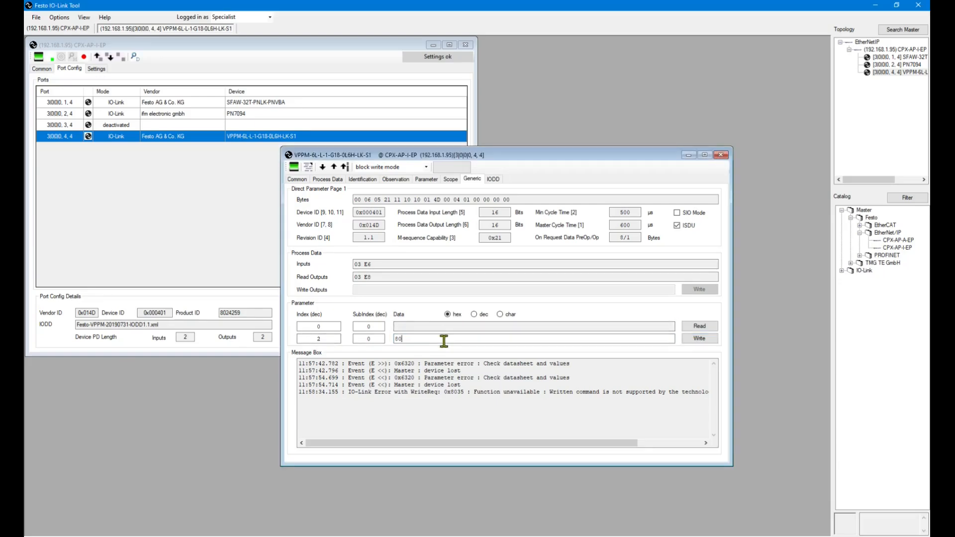
key(BackSpace)
text(2)
click(704, 342)
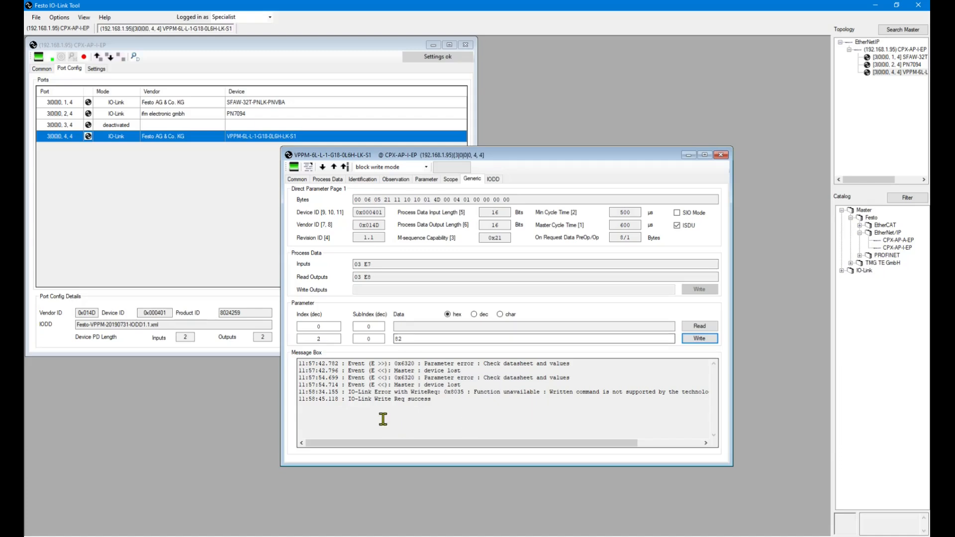
double_click(409, 338)
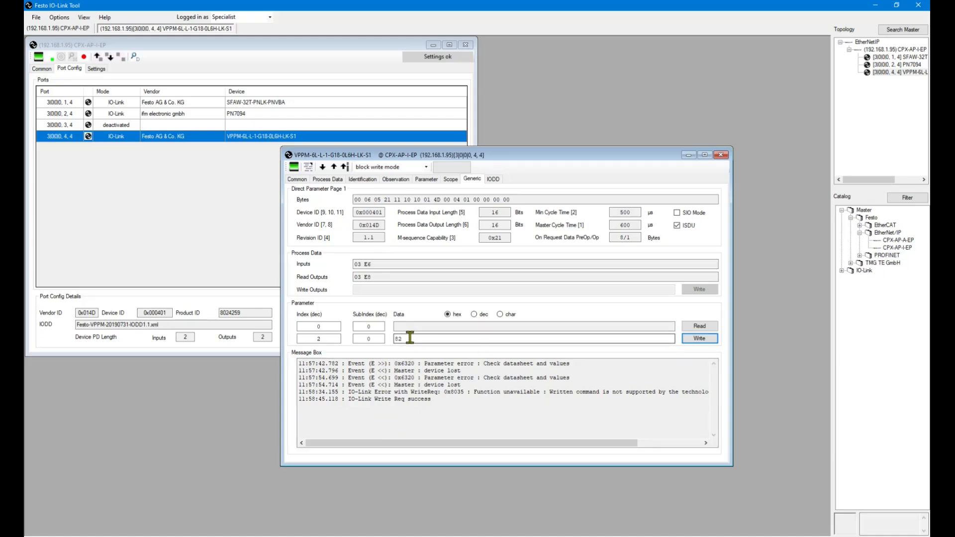
click(426, 181)
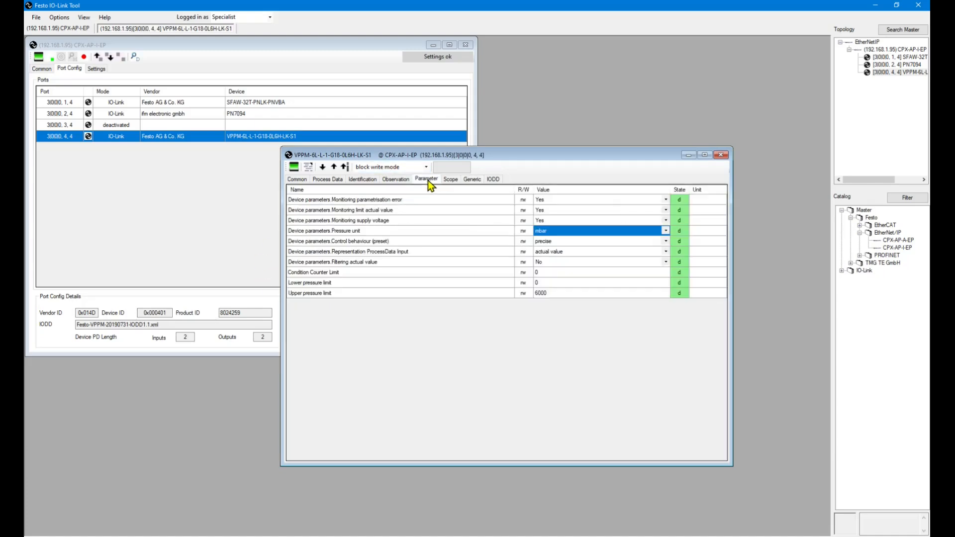
click(333, 167)
mouse_move(575, 164)
mouse_down()
mouse_move(585, 161)
mouse_move(577, 158)
mouse_up()
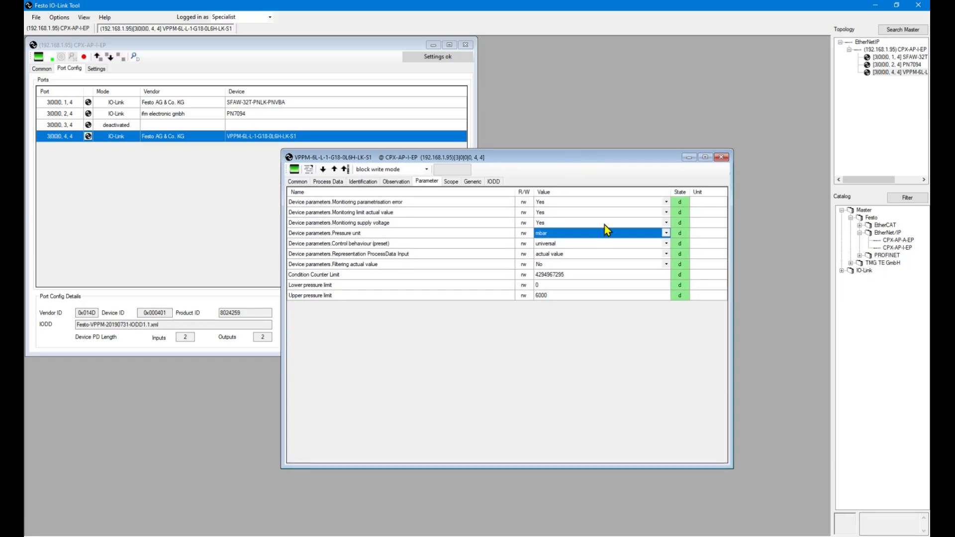